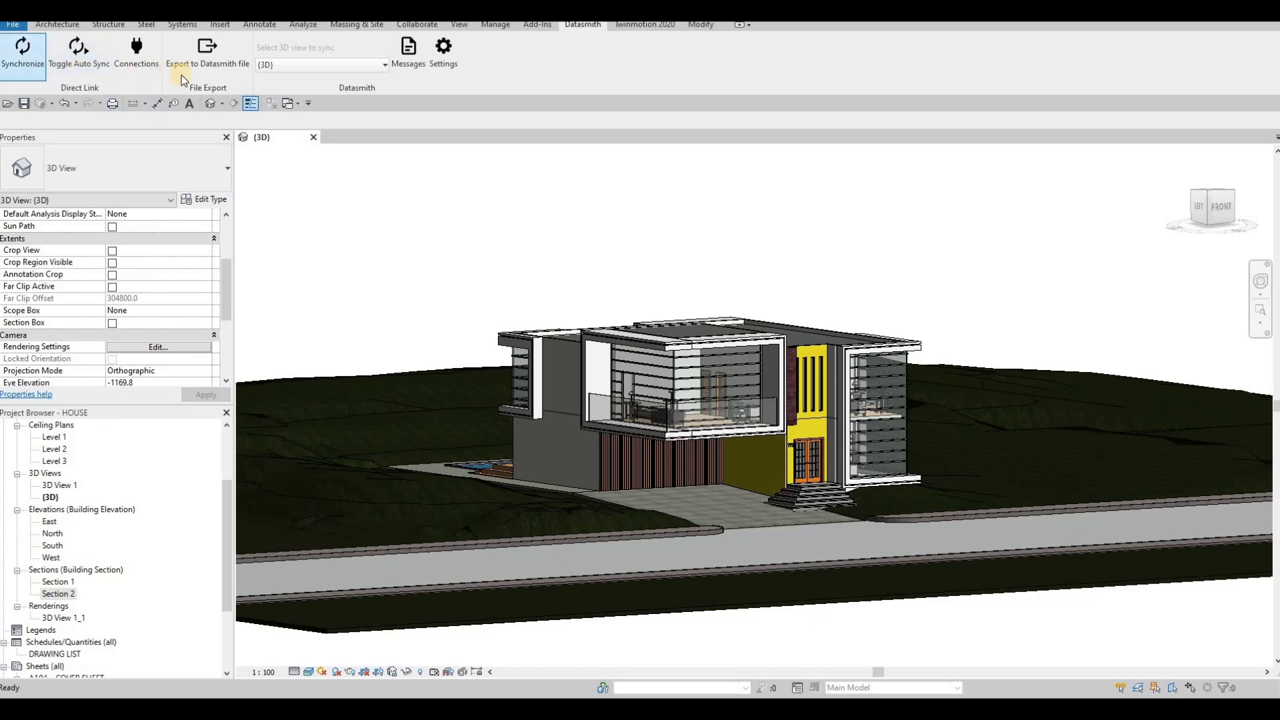
Export the 3D view as an Unreal Datasmith file named HOUSE-3DView-{3D} into the 2058 House Revit File folder
{"action": "left_click", "coordinate": [206, 66]}
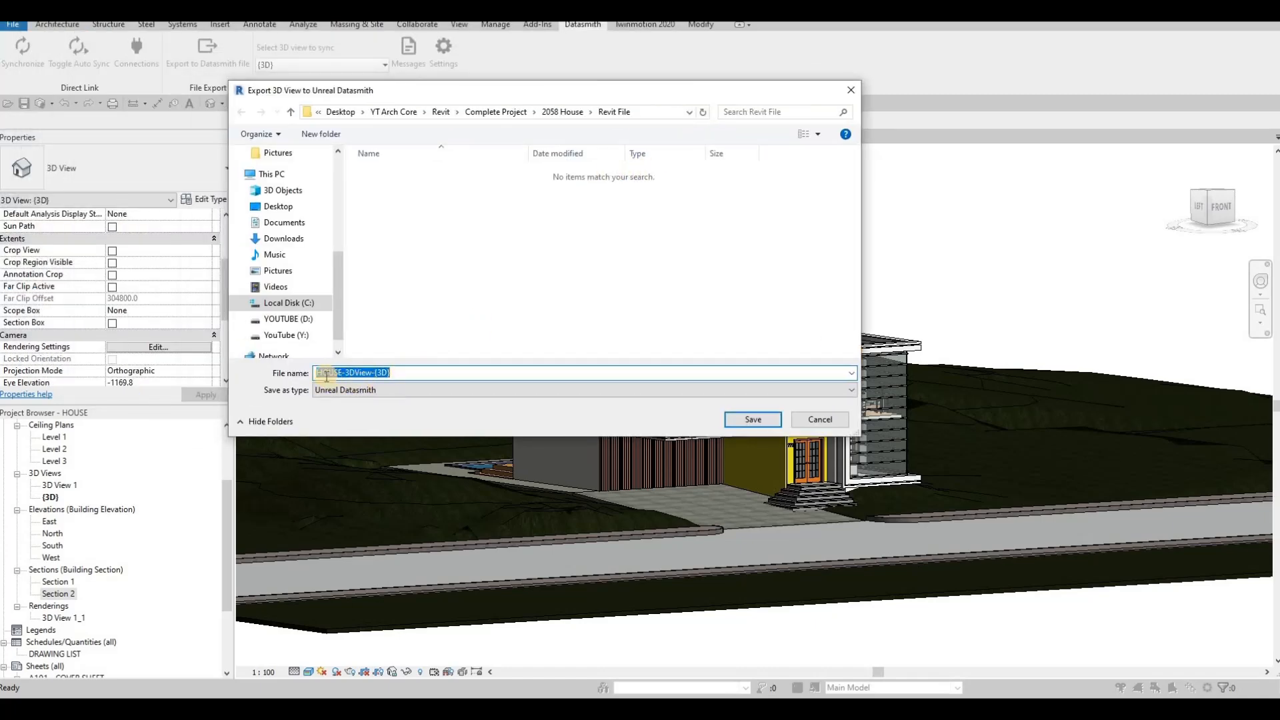
{"action": "left_click", "coordinate": [762, 419]}
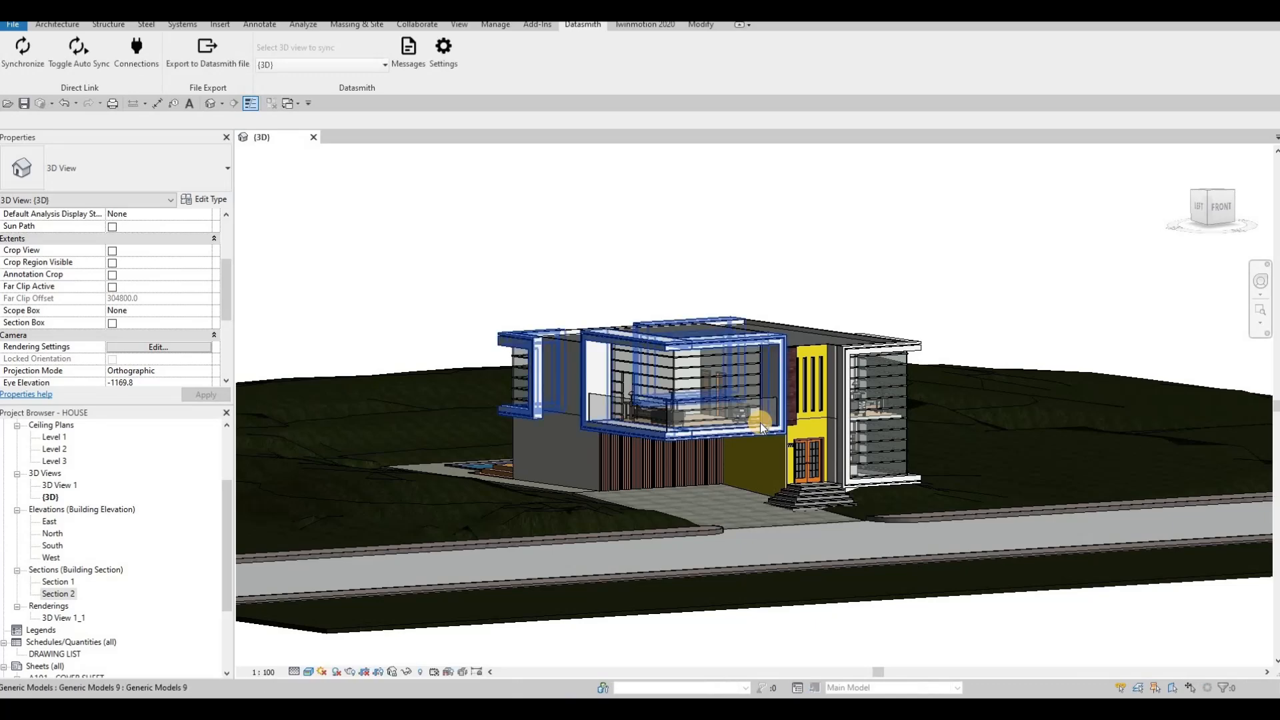
{"action": "left_click", "coordinate": [645, 26]}
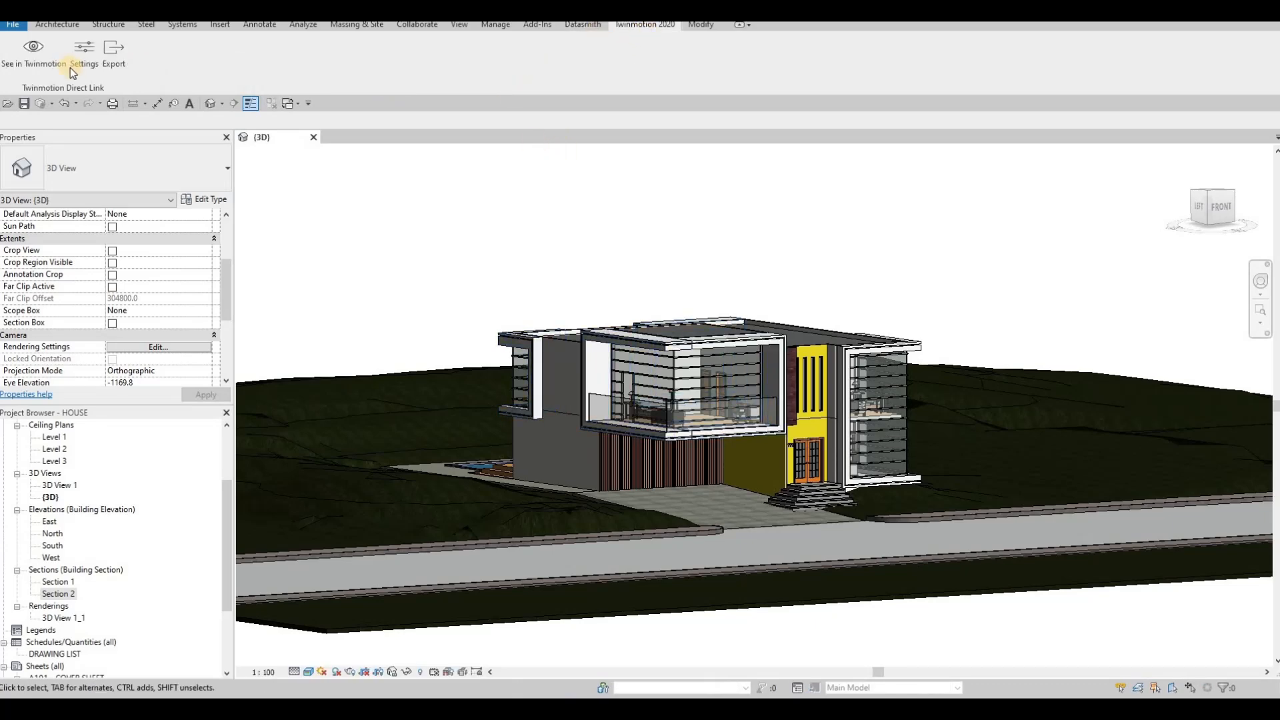
{"action": "left_click", "coordinate": [113, 52]}
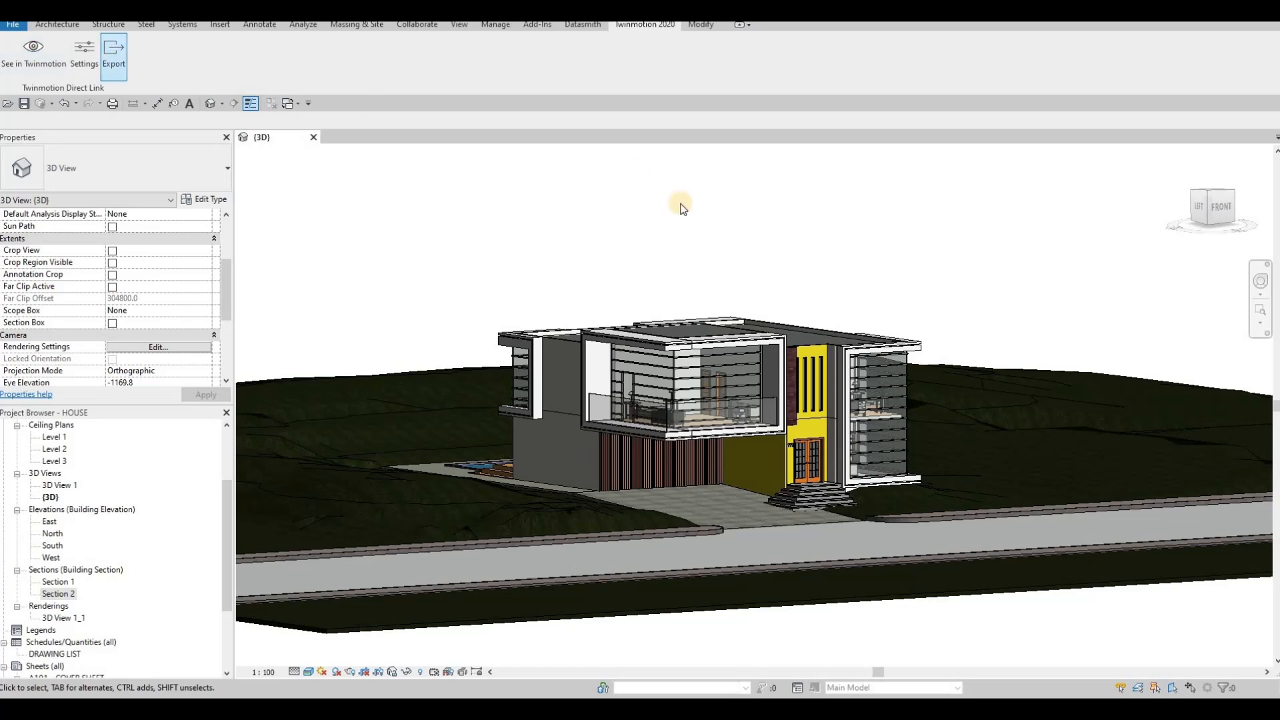
{"action": "left_click", "coordinate": [640, 526]}
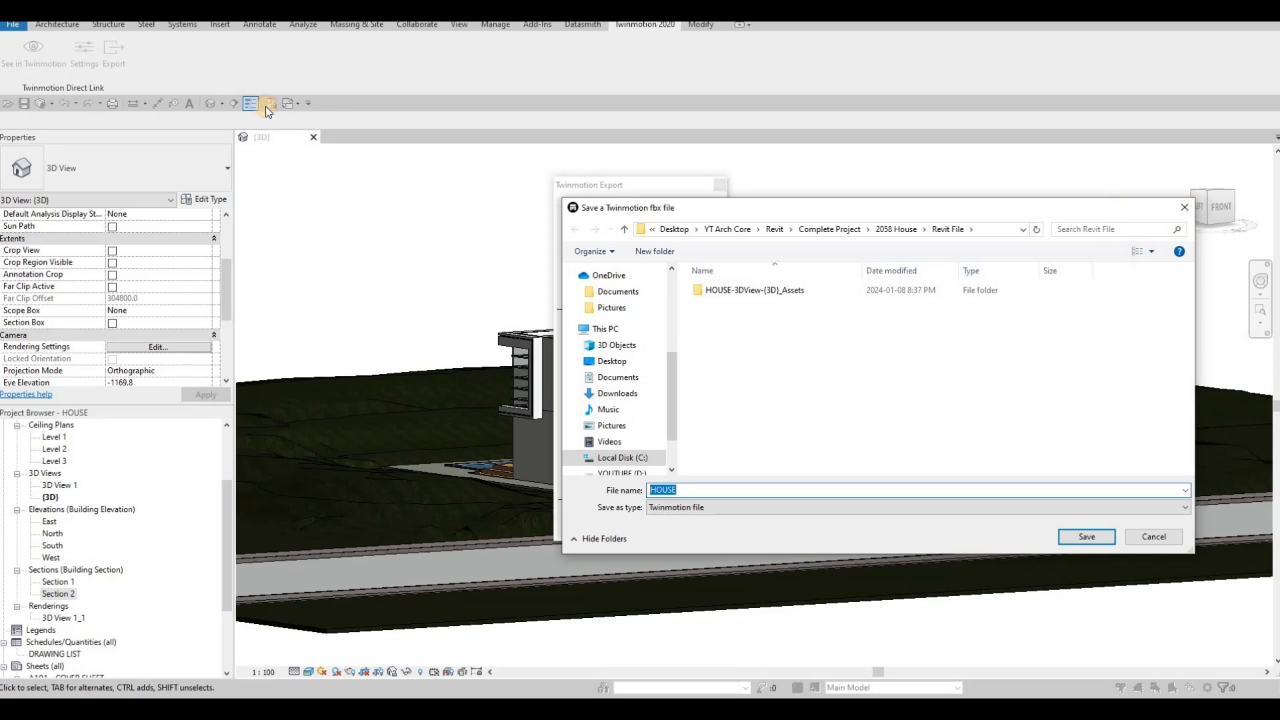
{"action": "left_click", "coordinate": [1184, 209]}
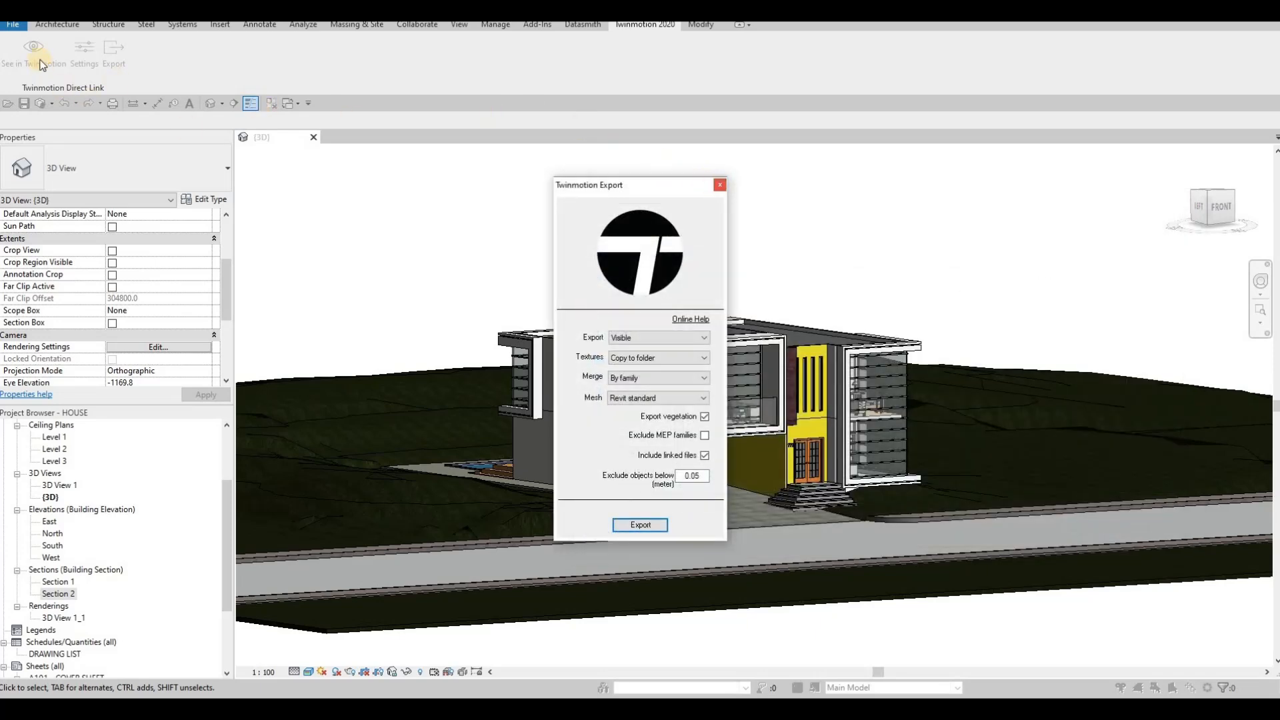
{"action": "left_click", "coordinate": [42, 65]}
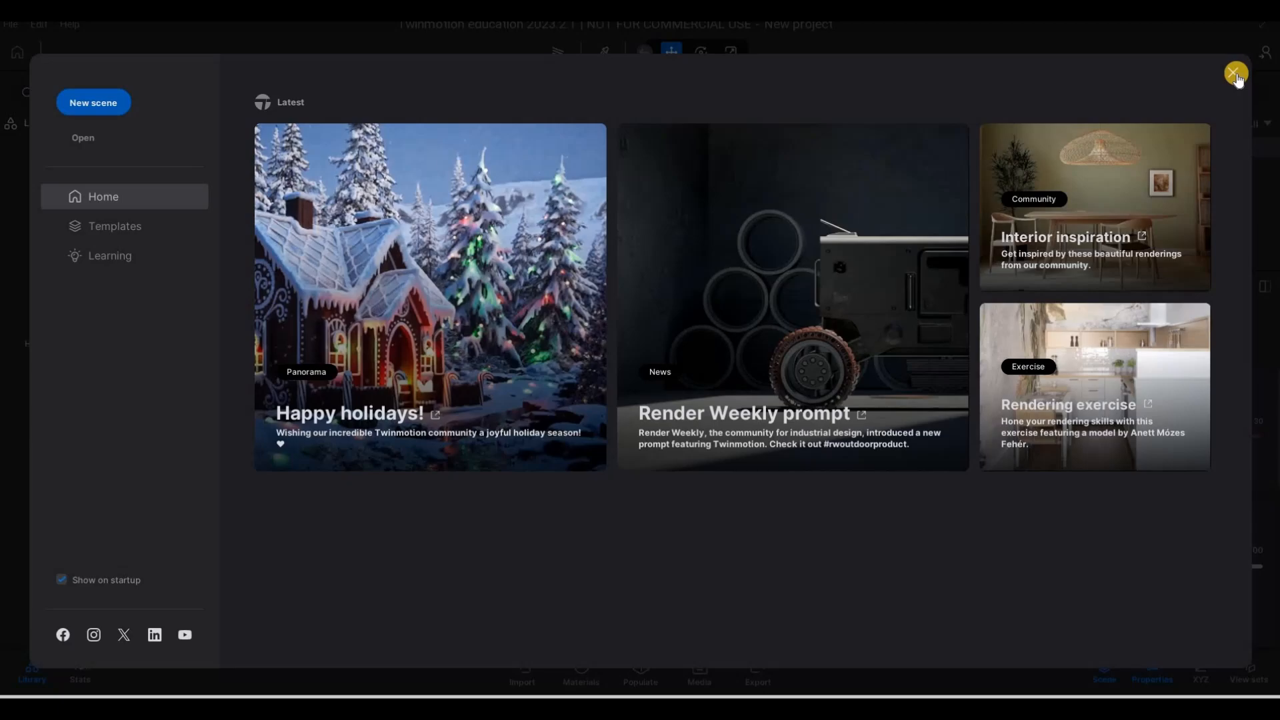
Switch to Twinmotion, dismiss the Home panel and delete the Starting Base from the new scene
{"action": "left_click", "coordinate": [1237, 74]}
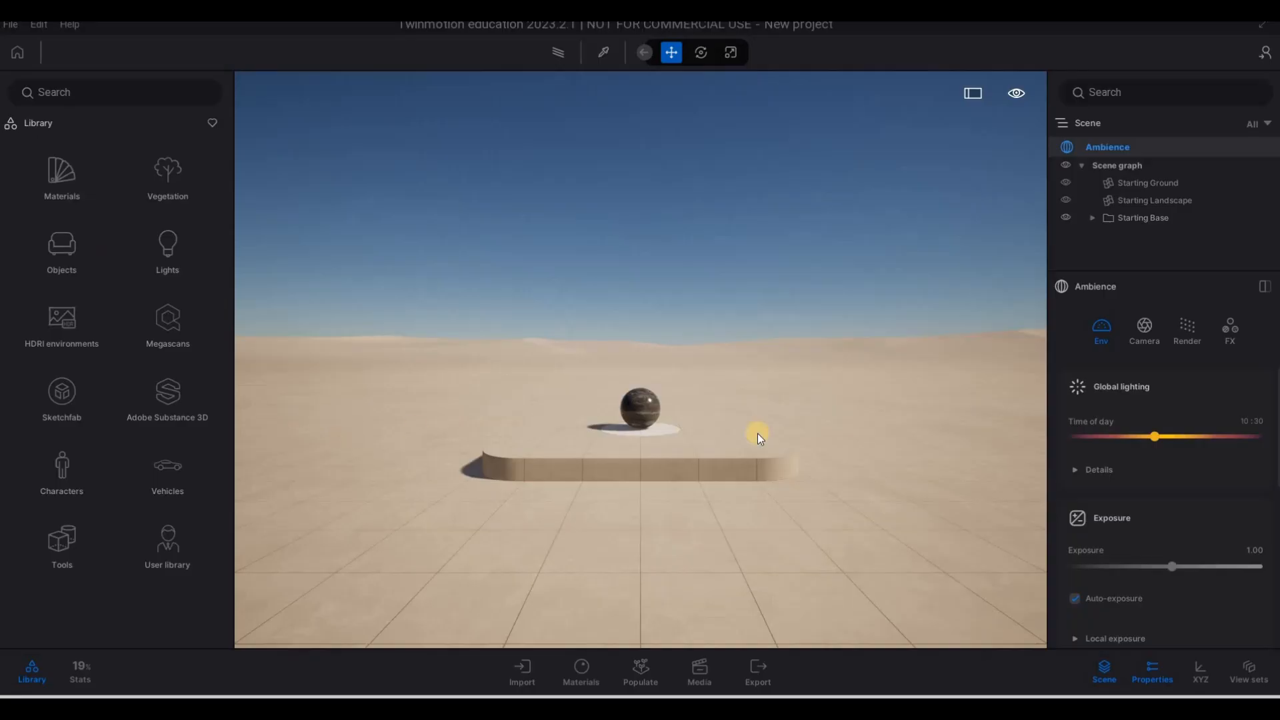
{"action": "left_click", "coordinate": [1146, 217]}
{"action": "key", "text": "Delete"}
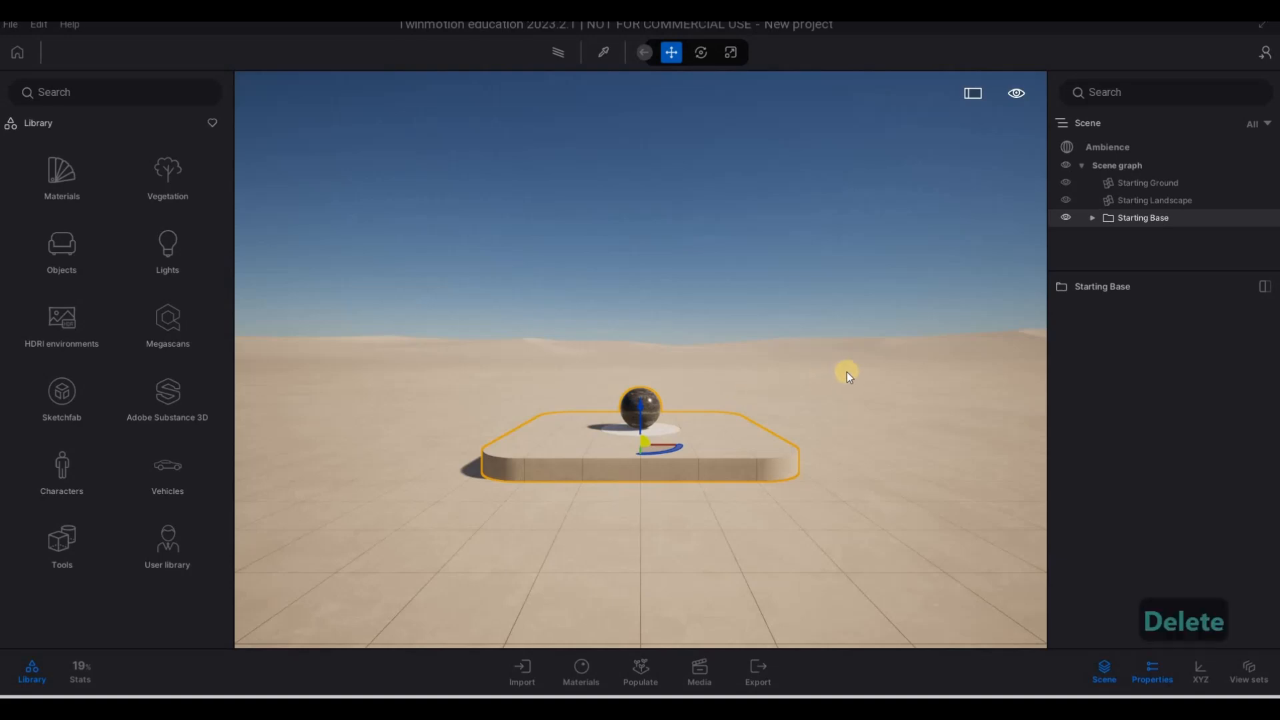
Import HOUSE-3DView-{3D}.udatasmith from the Revit File folder as geometry with the Keep hierarchy option
{"action": "left_click", "coordinate": [527, 677]}
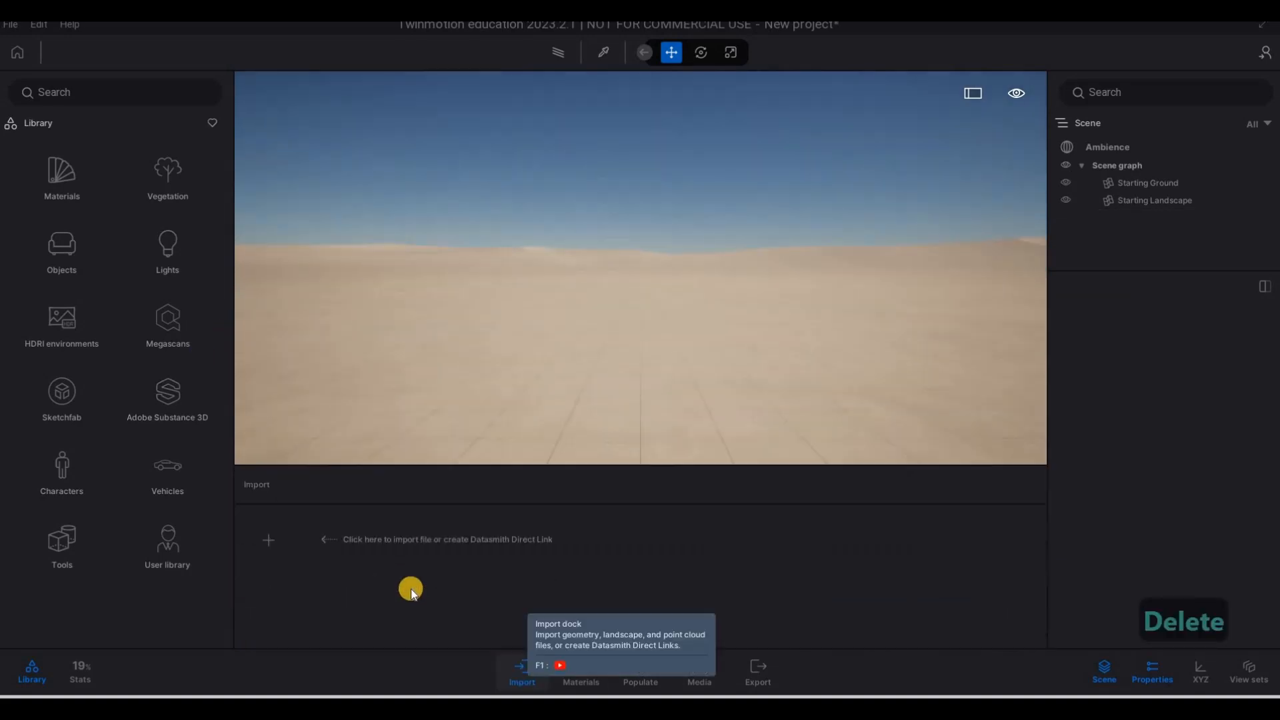
{"action": "left_click", "coordinate": [268, 539]}
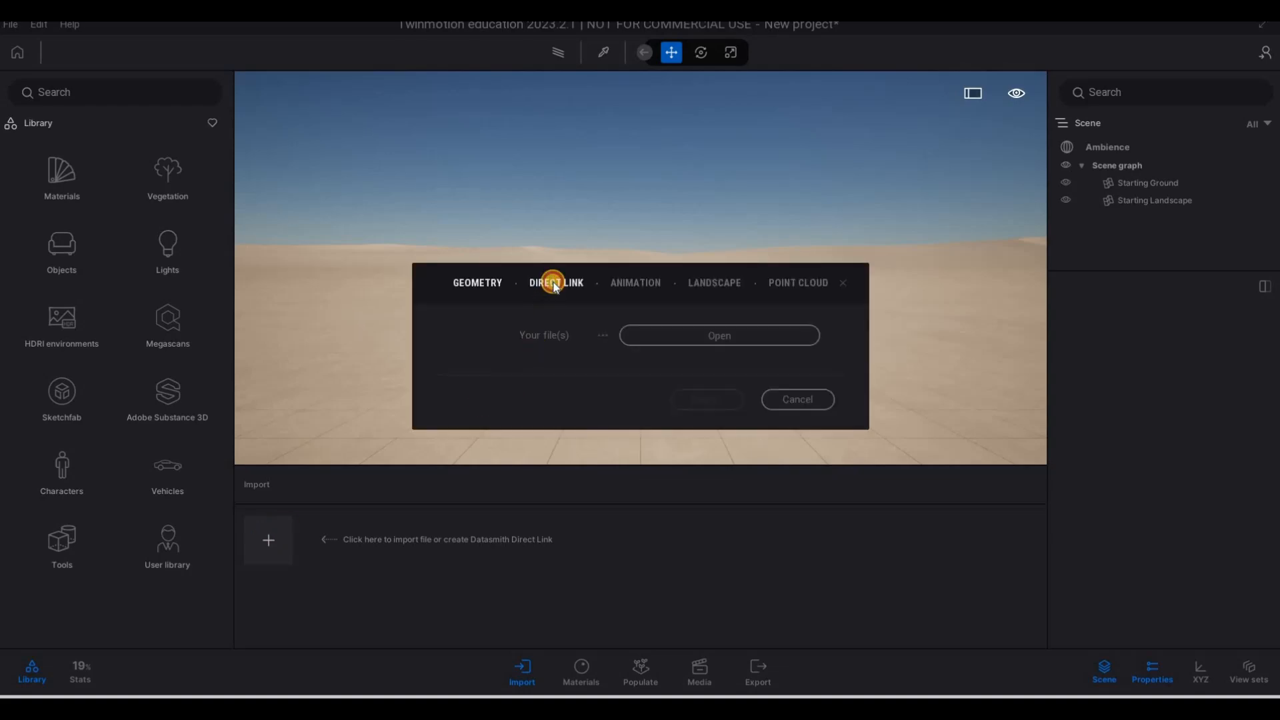
{"action": "left_click", "coordinate": [557, 285]}
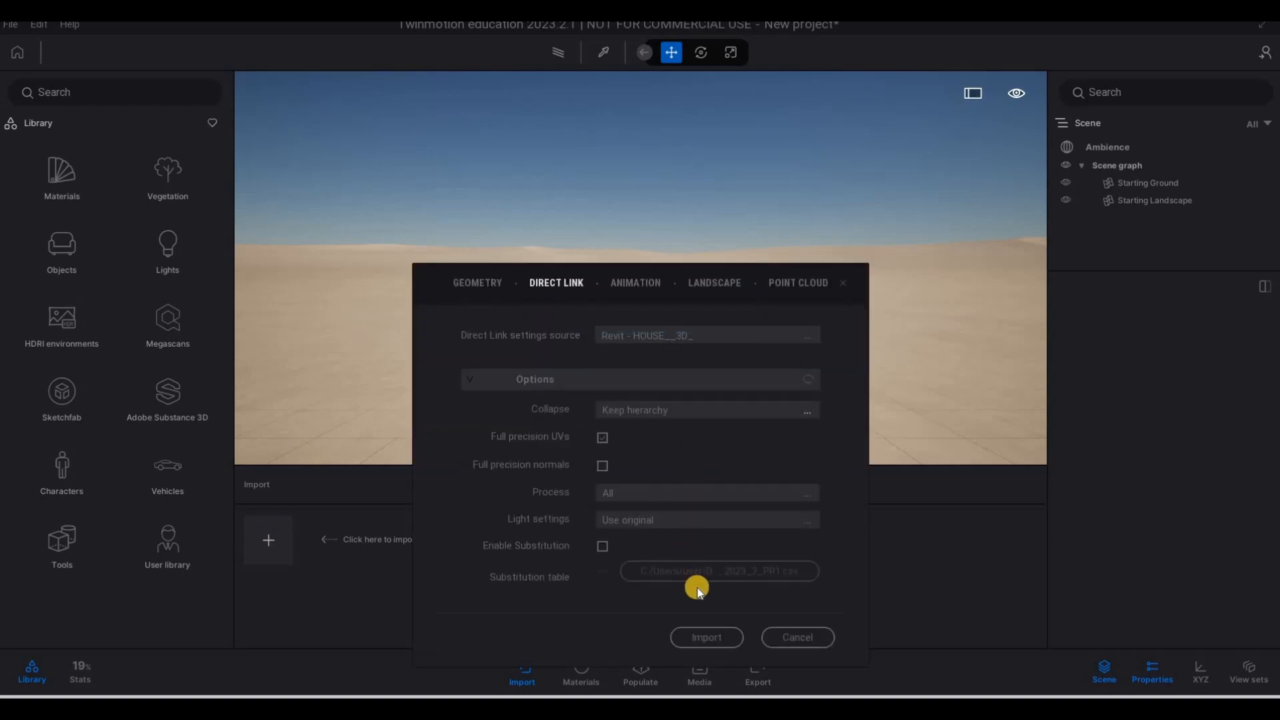
{"action": "left_click", "coordinate": [478, 281]}
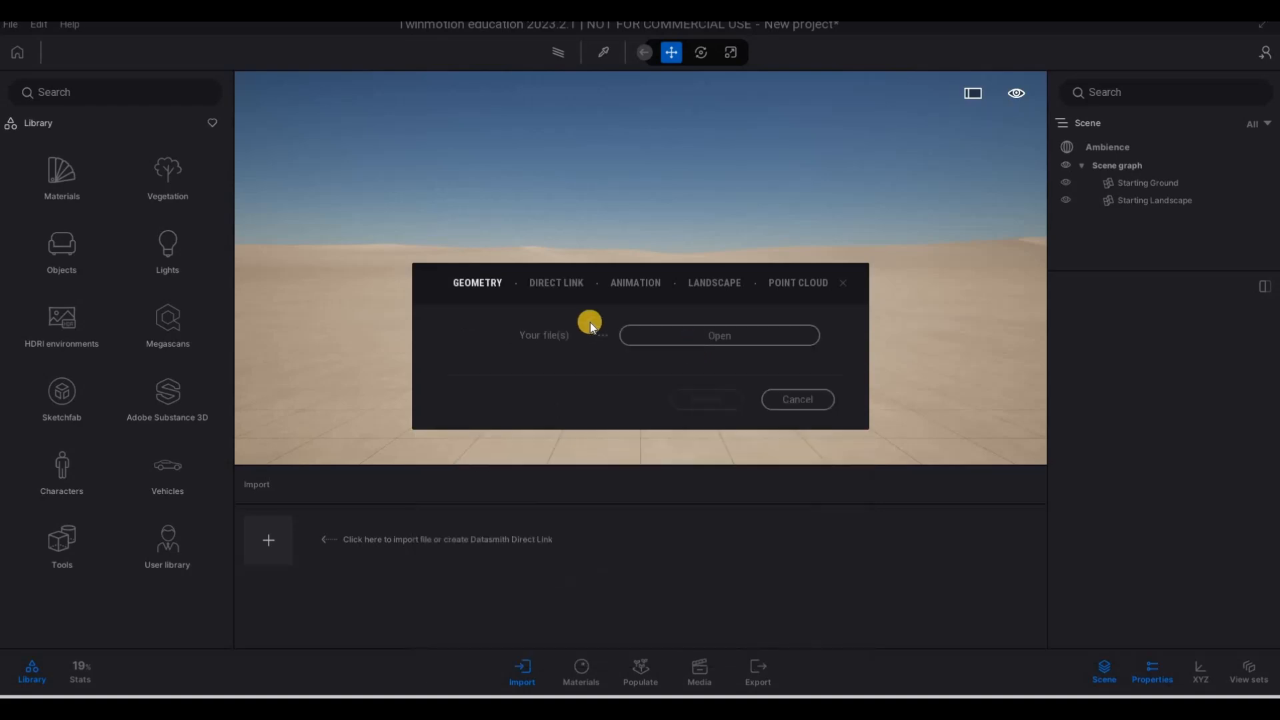
{"action": "left_click", "coordinate": [707, 339]}
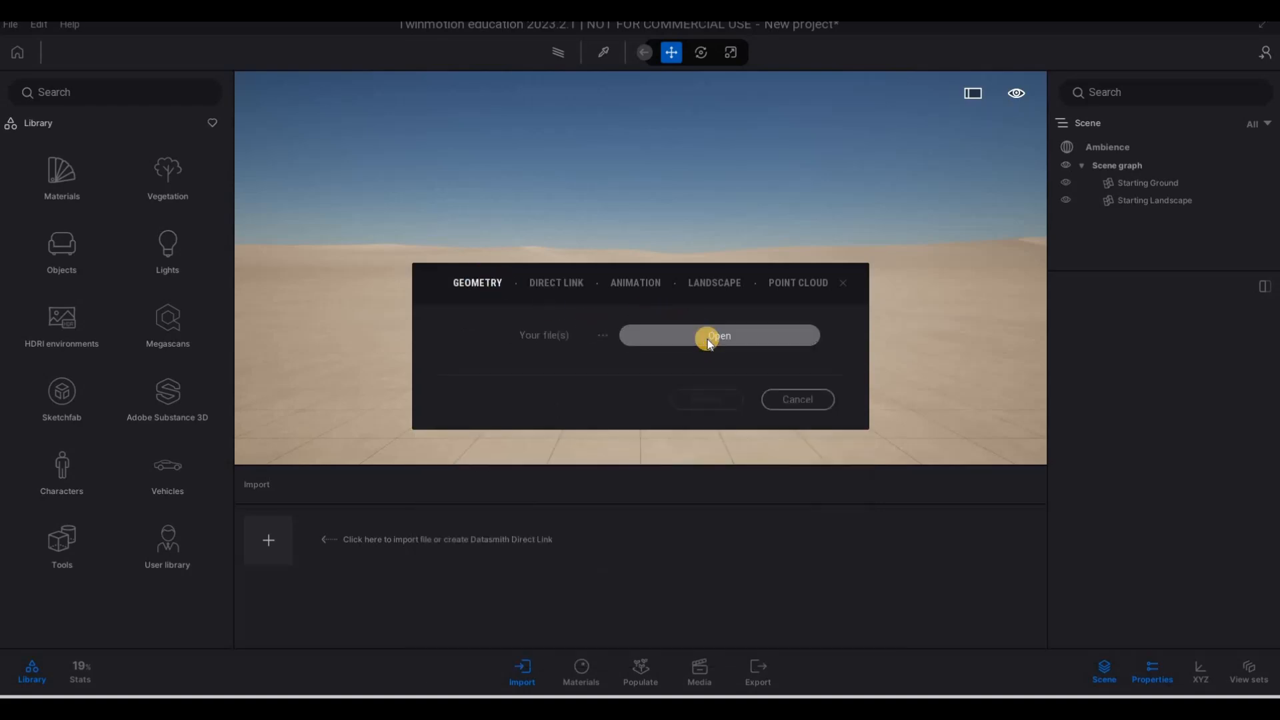
{"action": "left_click", "coordinate": [490, 400]}
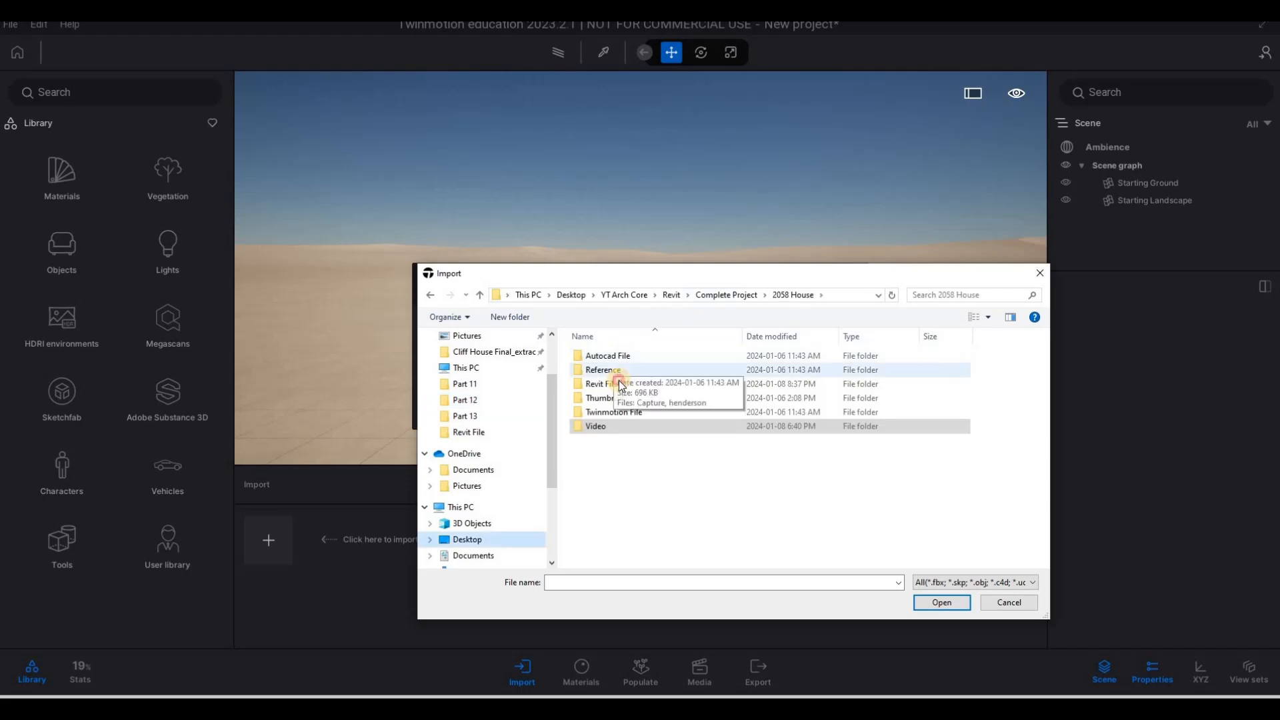
{"action": "double_click", "coordinate": [644, 380]}
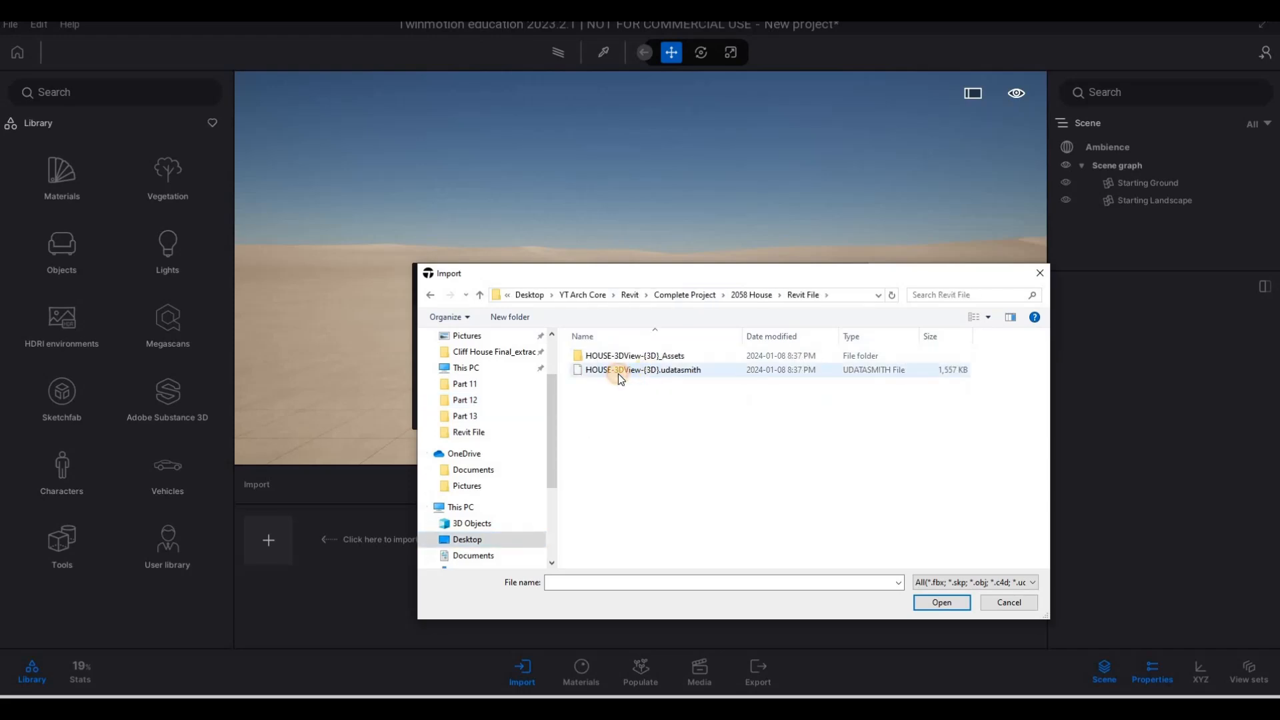
{"action": "left_click", "coordinate": [618, 370]}
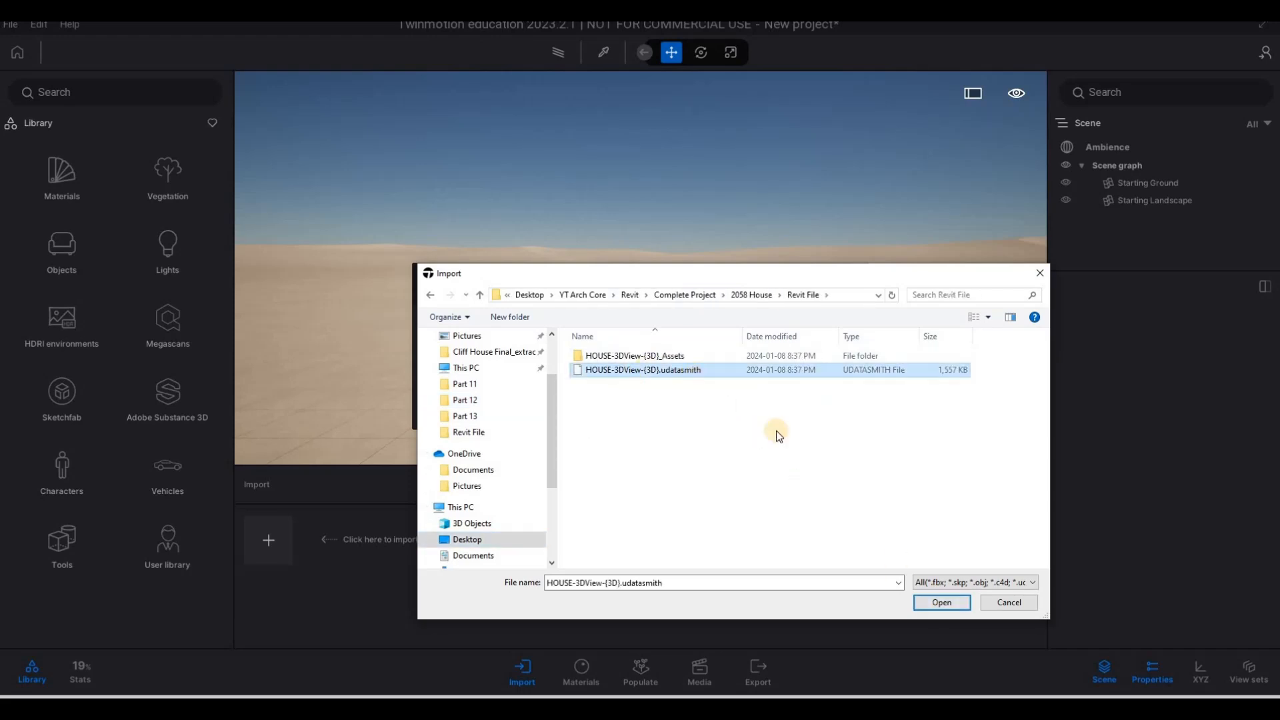
{"action": "left_click", "coordinate": [950, 604]}
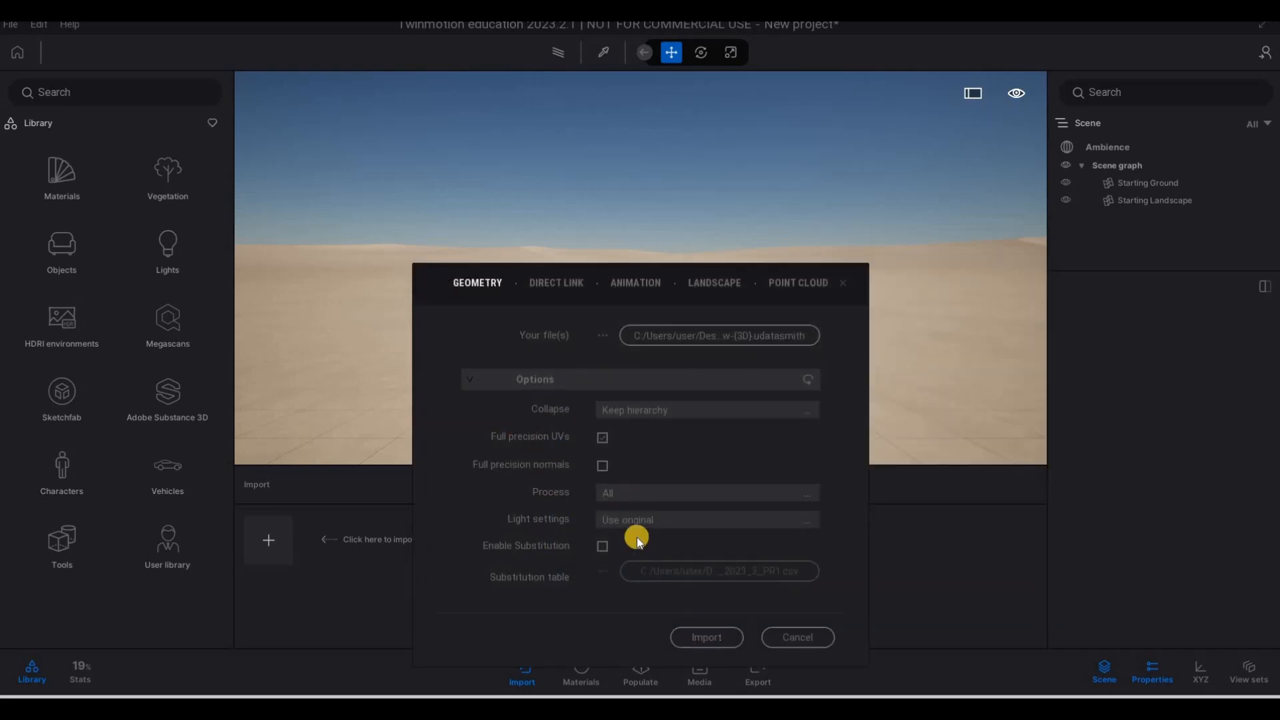
{"action": "left_click", "coordinate": [693, 638]}
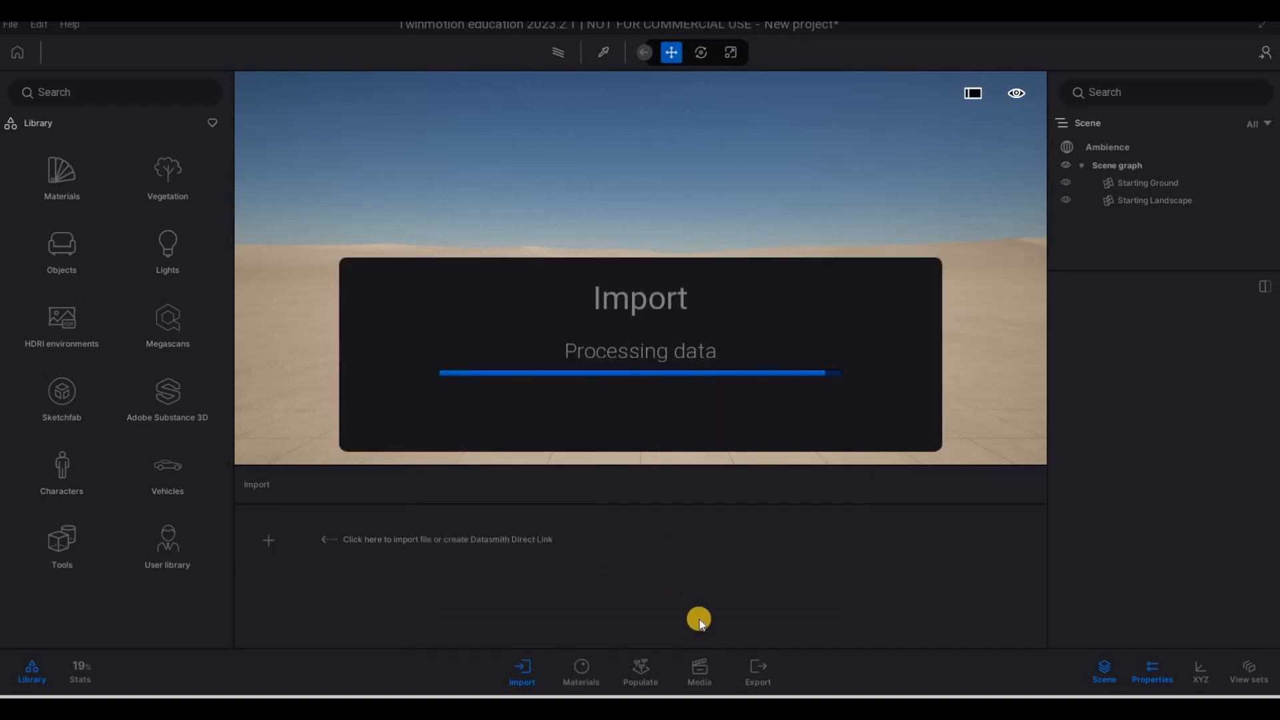
Lower the Starting Ground by about 1.13 so the house's terrain, driveway and road are uncovered
{"action": "scroll", "coordinate": [614, 387], "scroll_direction": "down", "scroll_amount": 10}
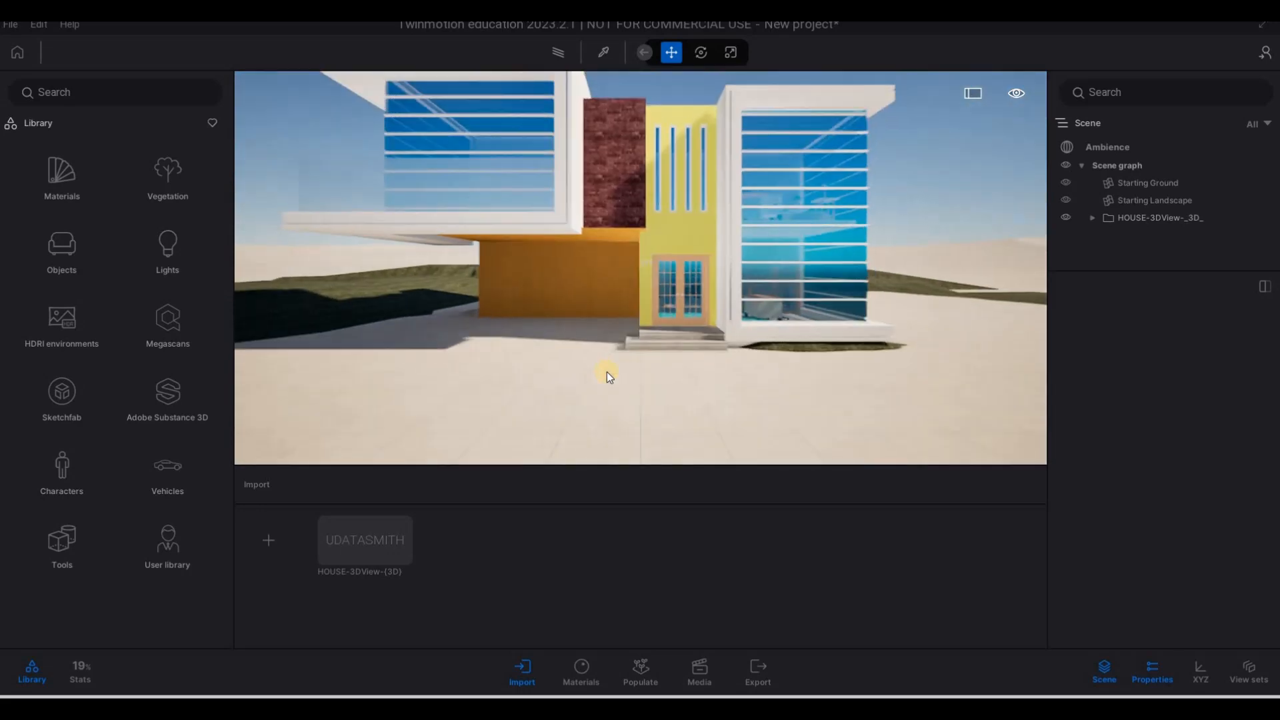
{"action": "scroll", "coordinate": [646, 409], "scroll_direction": "down", "scroll_amount": 4}
{"action": "key", "text": "a"}
{"action": "key", "text": "s"}
{"action": "right_click_drag", "start_coordinate": [622, 326], "coordinate": [457, 260]}
{"action": "key", "text": "d"}
{"action": "key", "text": "s"}
{"action": "key", "text": "e"}
{"action": "key", "text": "d"}
{"action": "key", "text": "w"}
{"action": "key", "text": "d"}
{"action": "key", "text": "w"}
{"action": "key", "text": "a"}
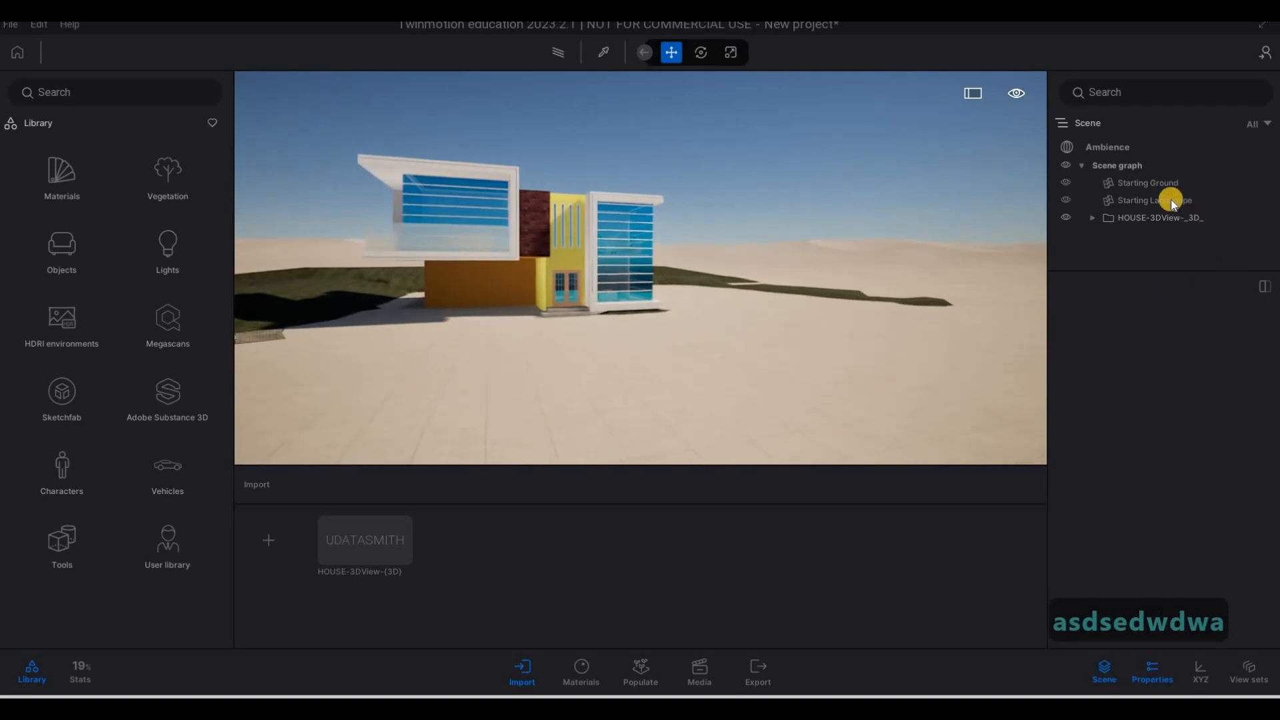
{"action": "left_click", "coordinate": [1154, 184]}
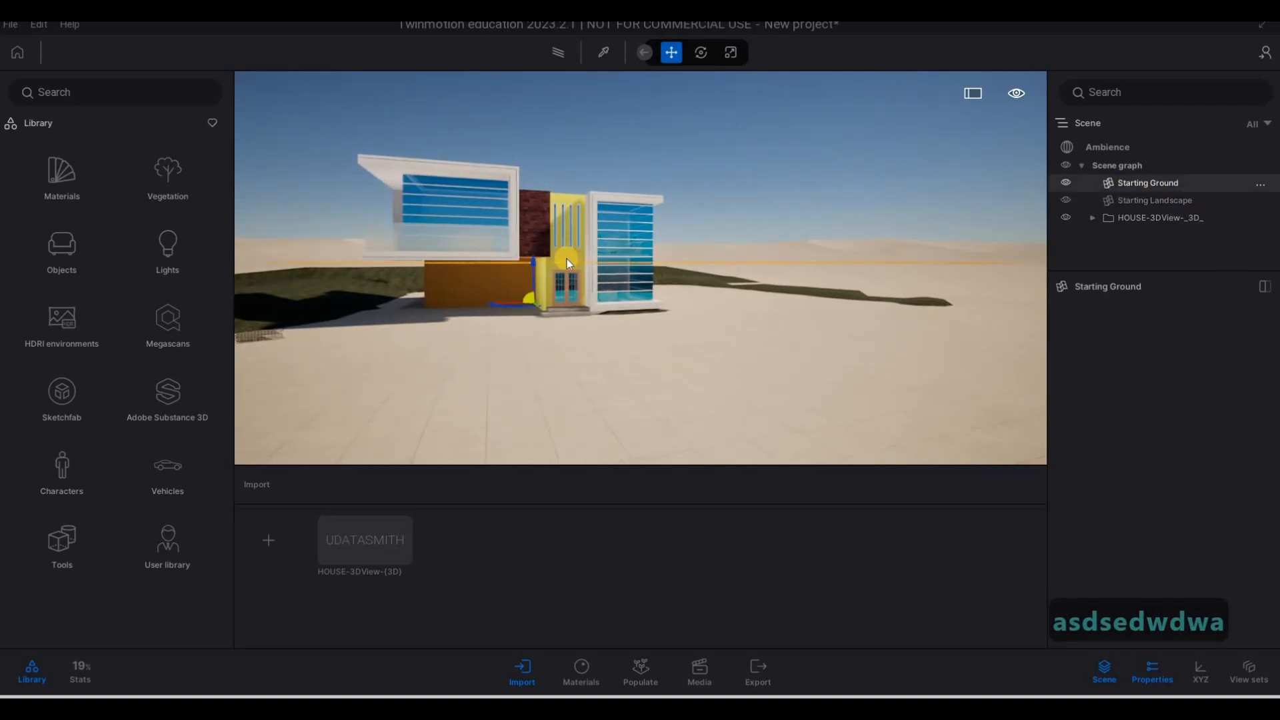
{"action": "left_click_drag", "start_coordinate": [533, 263], "coordinate": [534, 275]}
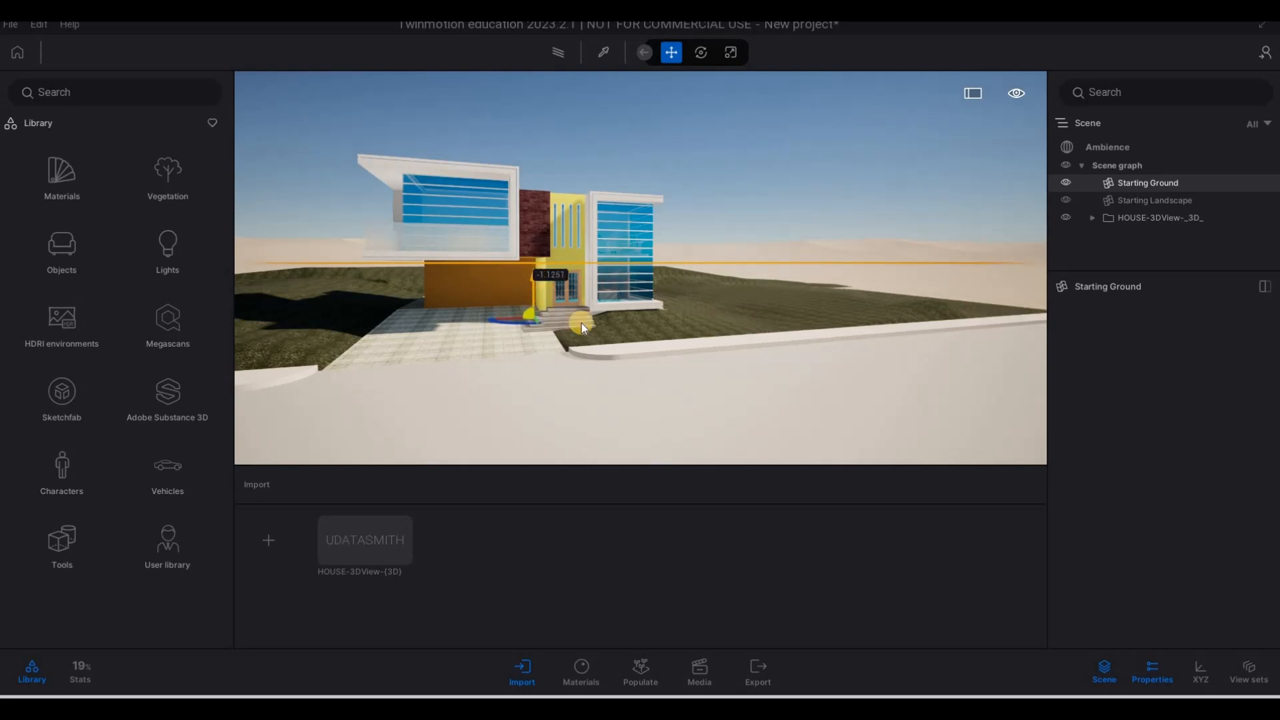
Deselect the ground and examine the house front with its driveway, lawn and road
{"action": "key", "text": "a"}
{"action": "key", "text": "e"}
{"action": "right_click_drag", "start_coordinate": [548, 291], "coordinate": [423, 329]}
{"action": "key", "text": "a"}
{"action": "key", "text": "Escape"}
{"action": "key", "text": "Escape"}
{"action": "key", "text": "d"}
{"action": "key", "text": "q"}
{"action": "key", "text": "w"}
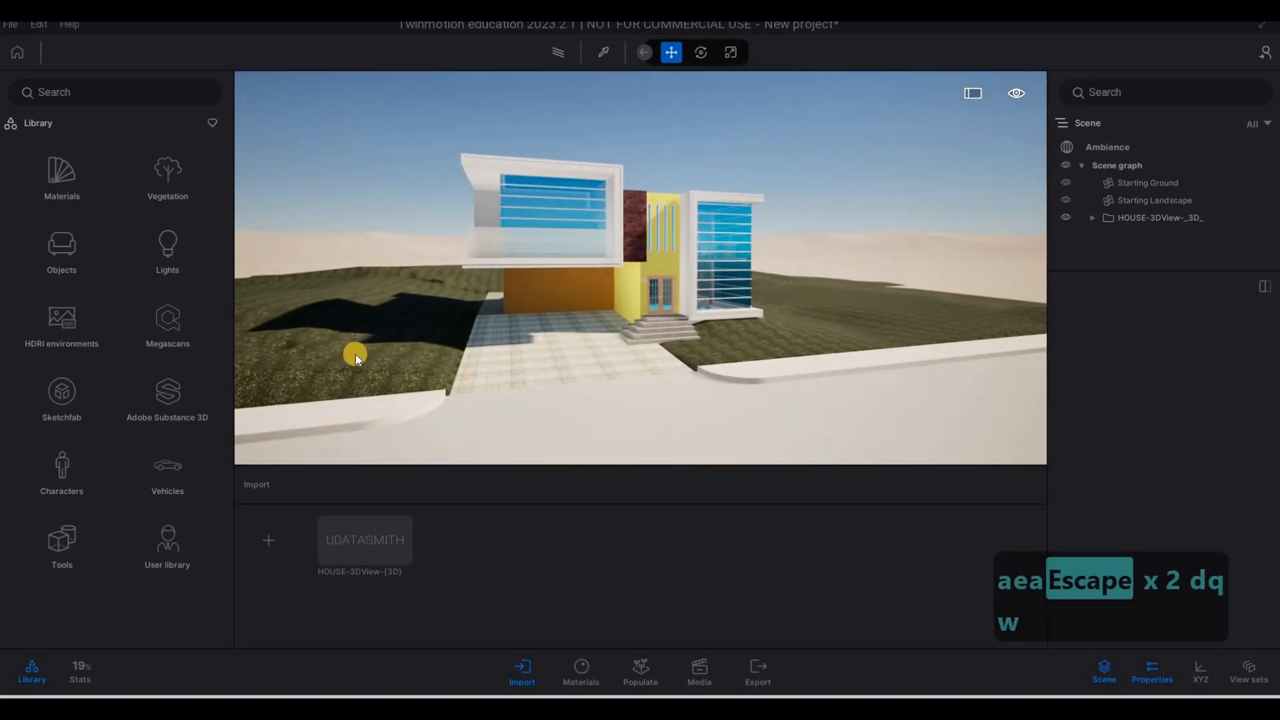
Delete the old house file and house_extracted_textures folder from the 2058 House Twinmotion File folder, and save the scene there as house
{"action": "left_click", "coordinate": [11, 27]}
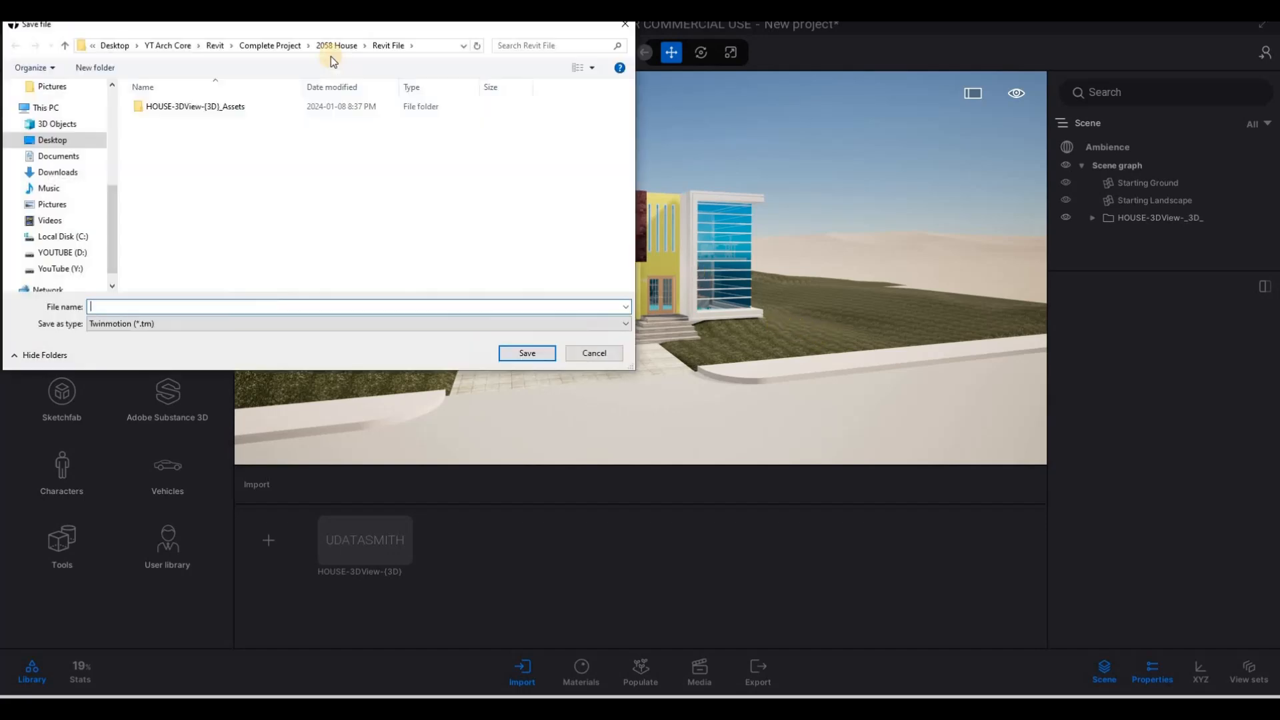
{"action": "left_click", "coordinate": [337, 46]}
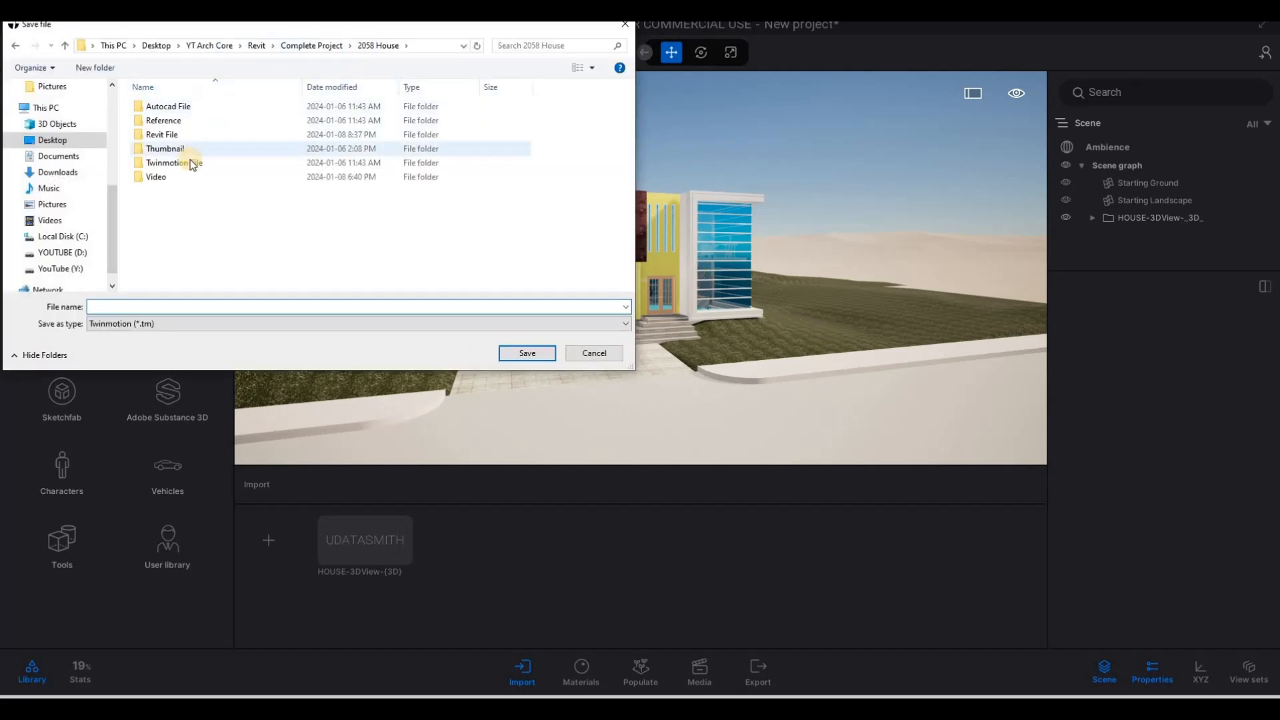
{"action": "double_click", "coordinate": [188, 162]}
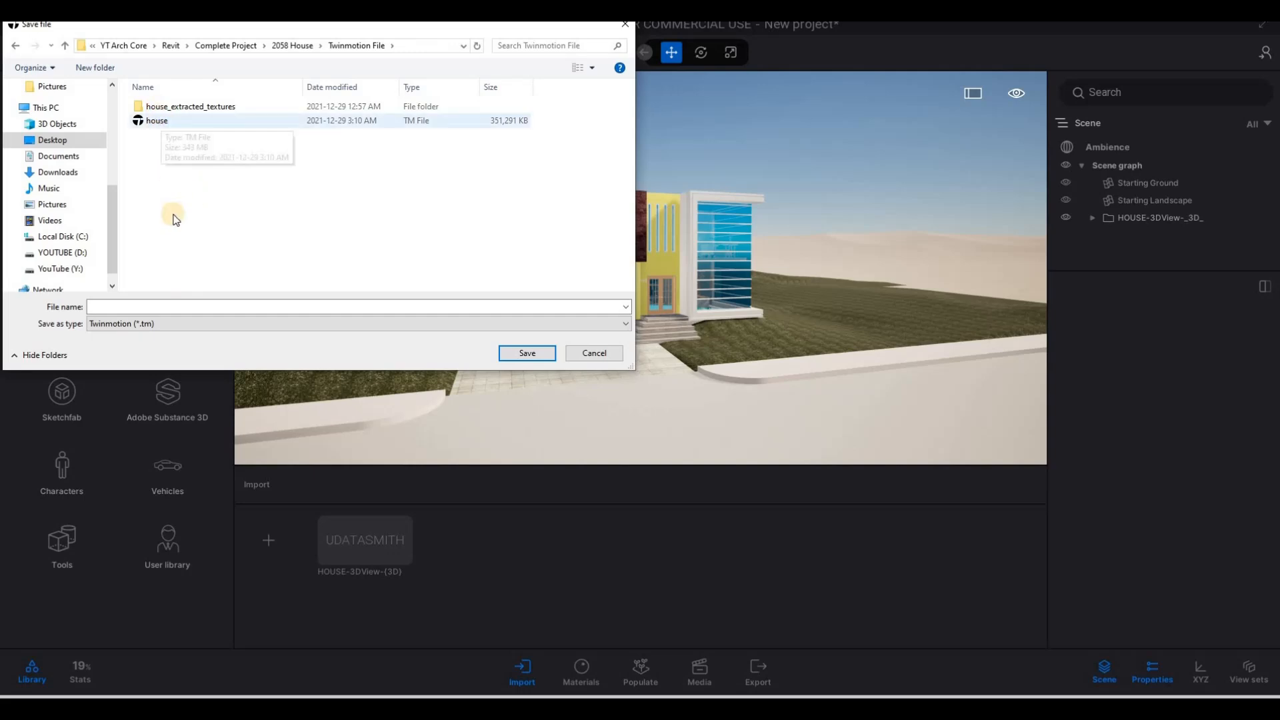
{"action": "left_click", "coordinate": [230, 123]}
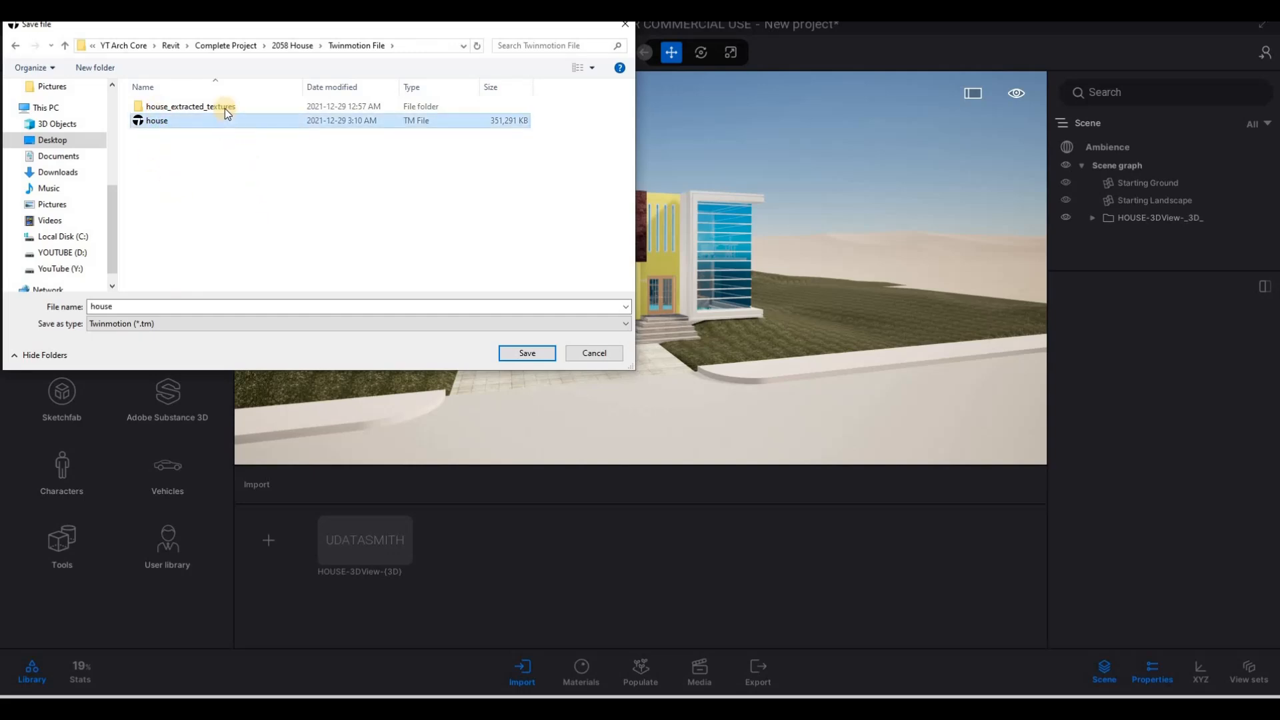
{"action": "left_click", "coordinate": [229, 108]}
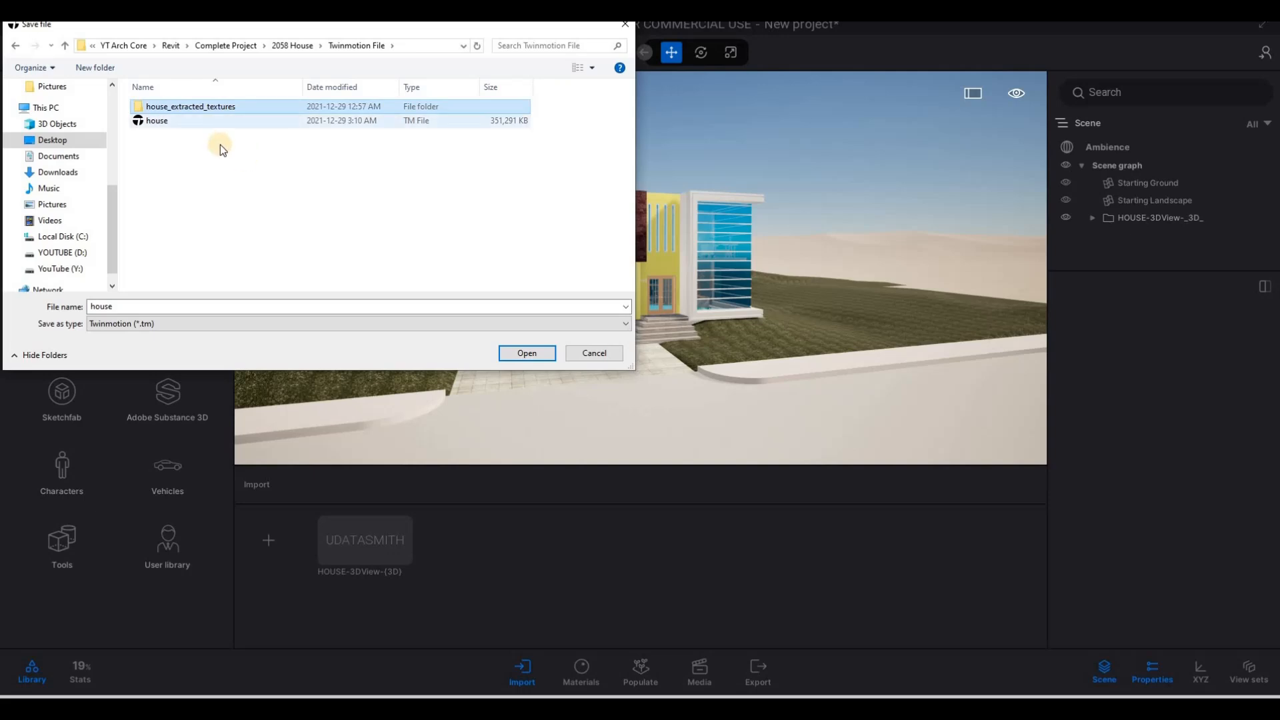
{"action": "key", "text": "Delete"}
{"action": "left_click", "coordinate": [163, 108]}
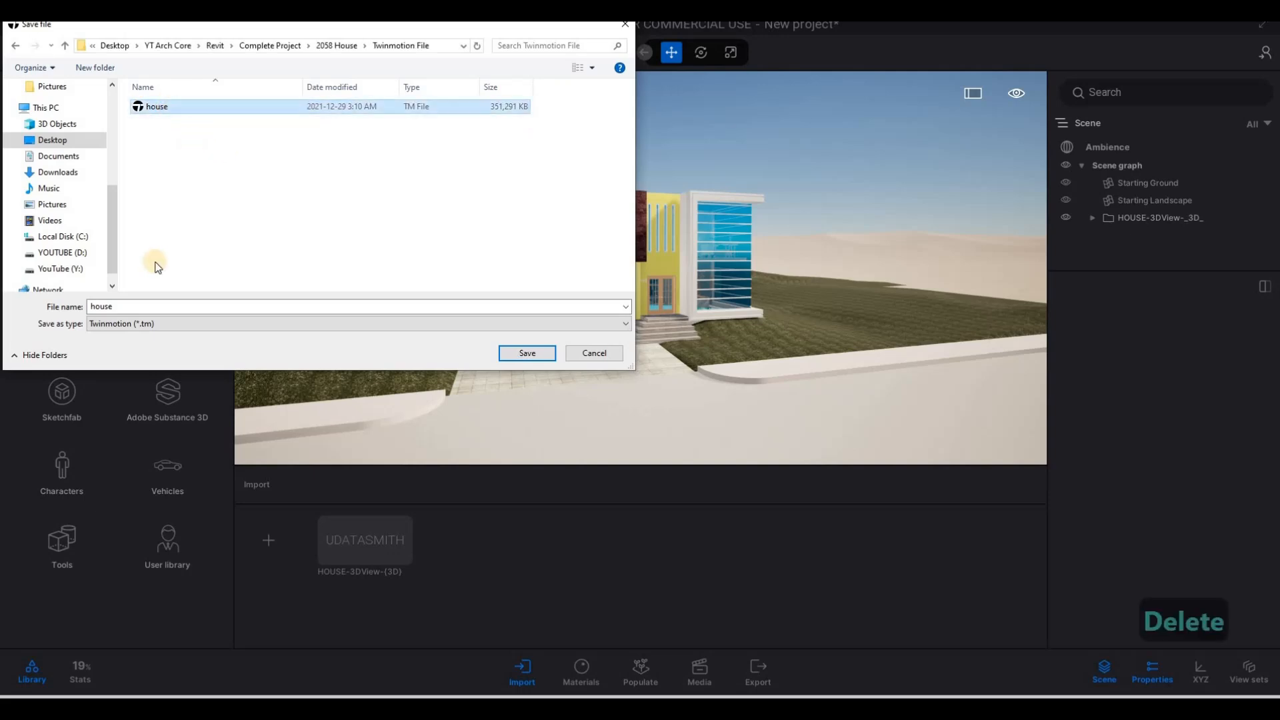
{"action": "key", "text": "Delete"}
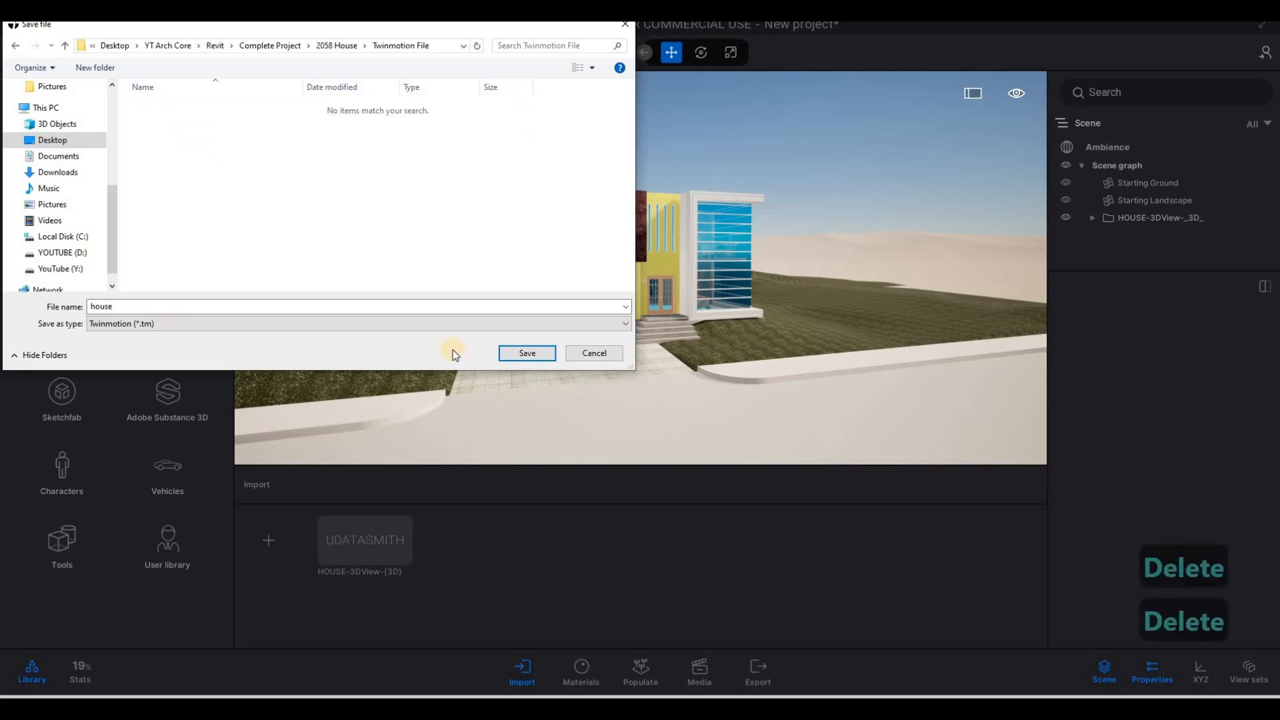
{"action": "left_click", "coordinate": [530, 355]}
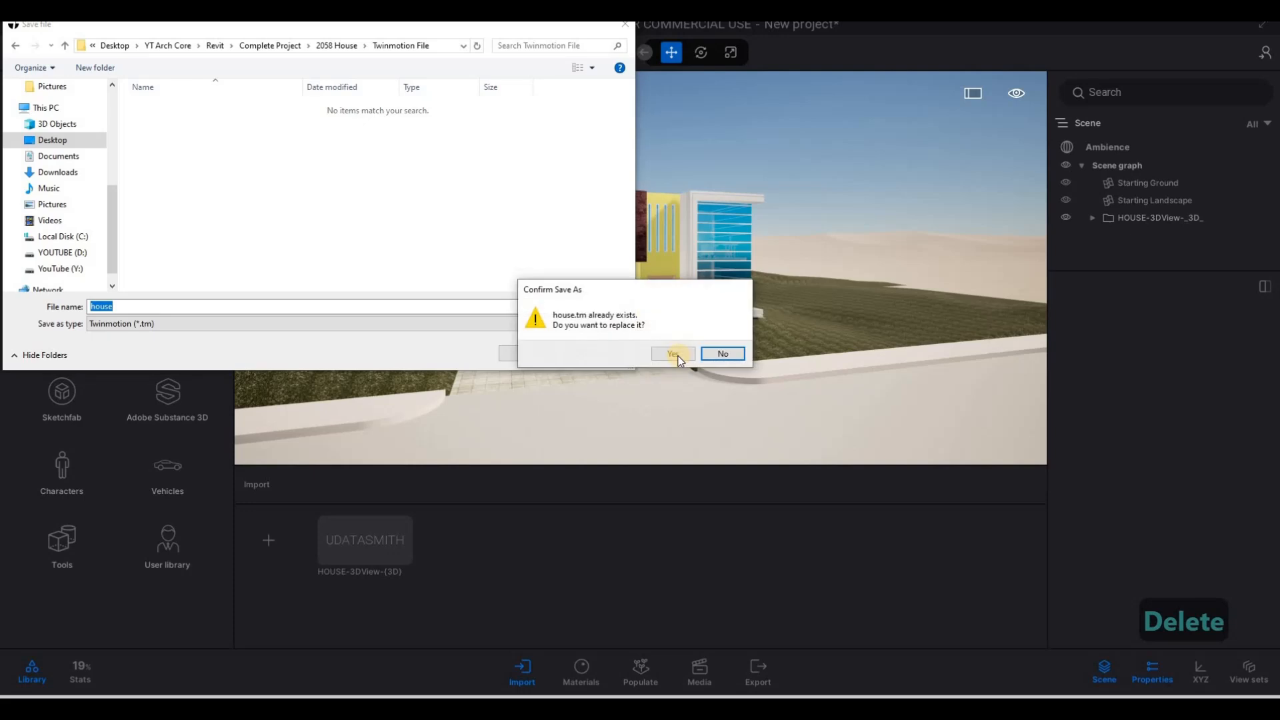
{"action": "left_click", "coordinate": [674, 354]}
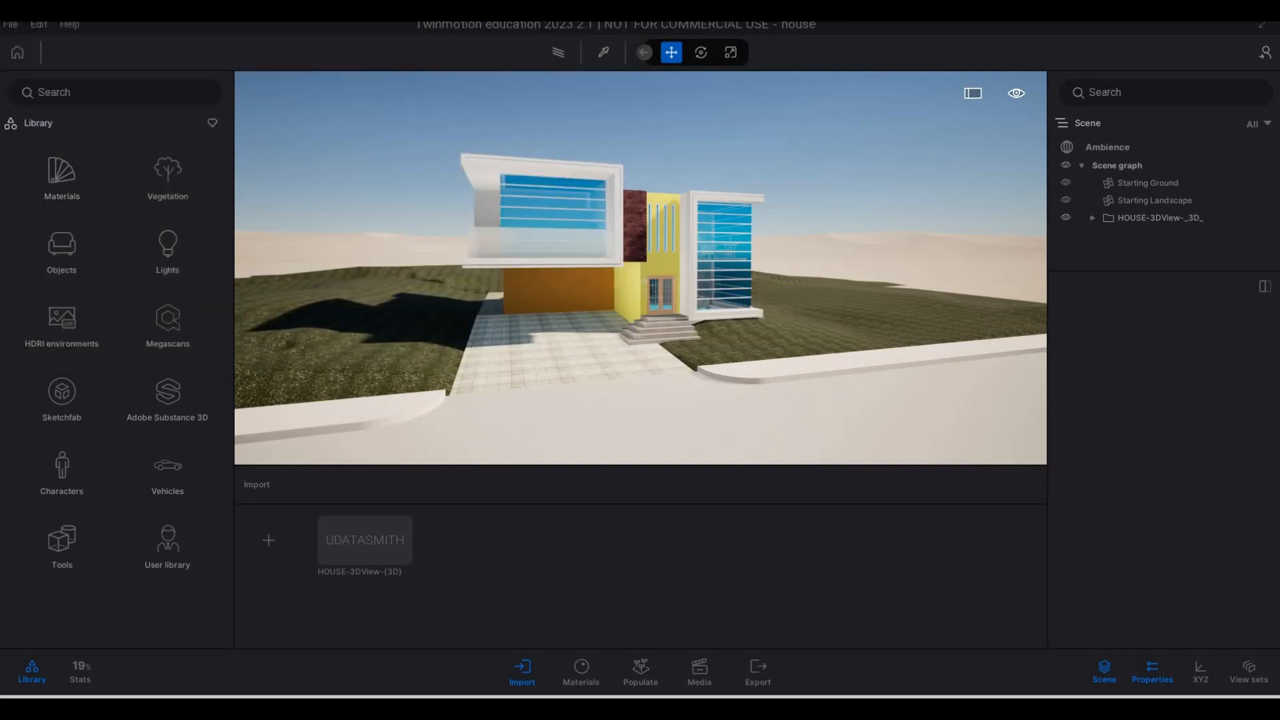
Start the sign-in to Epic Games for the saved project
{"action": "left_click", "coordinate": [11, 26]}
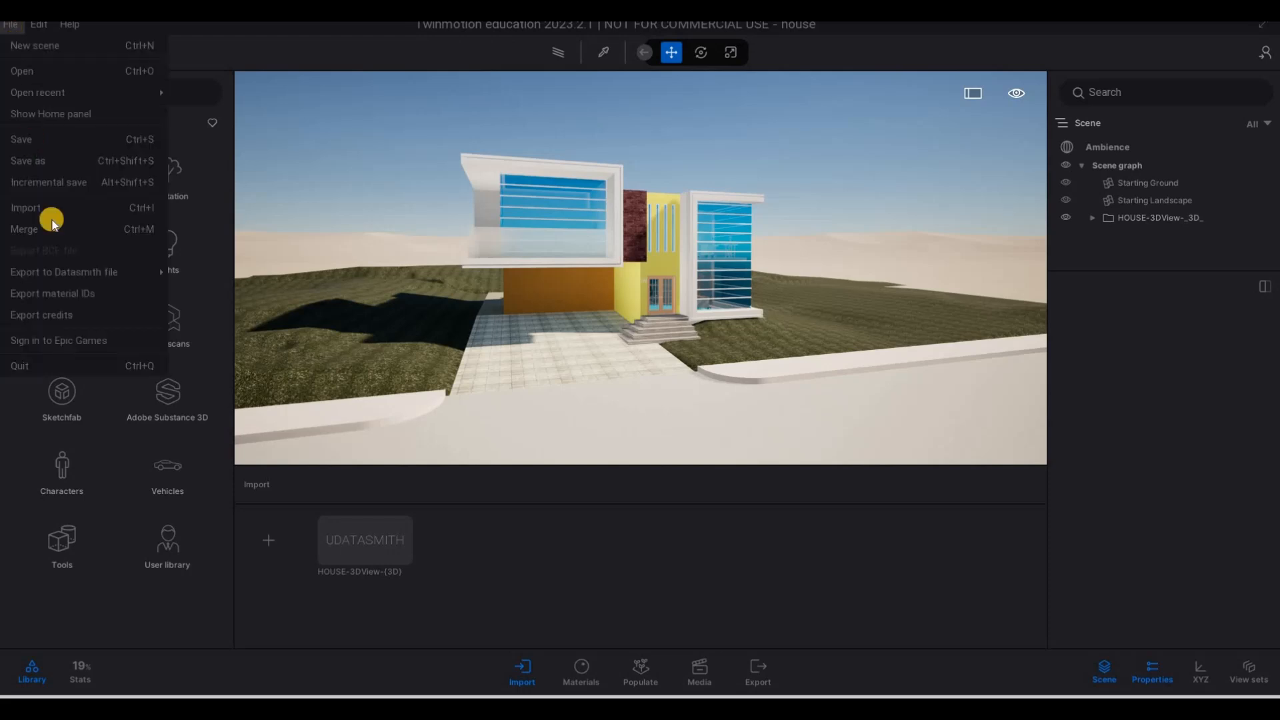
{"action": "left_click", "coordinate": [73, 340]}
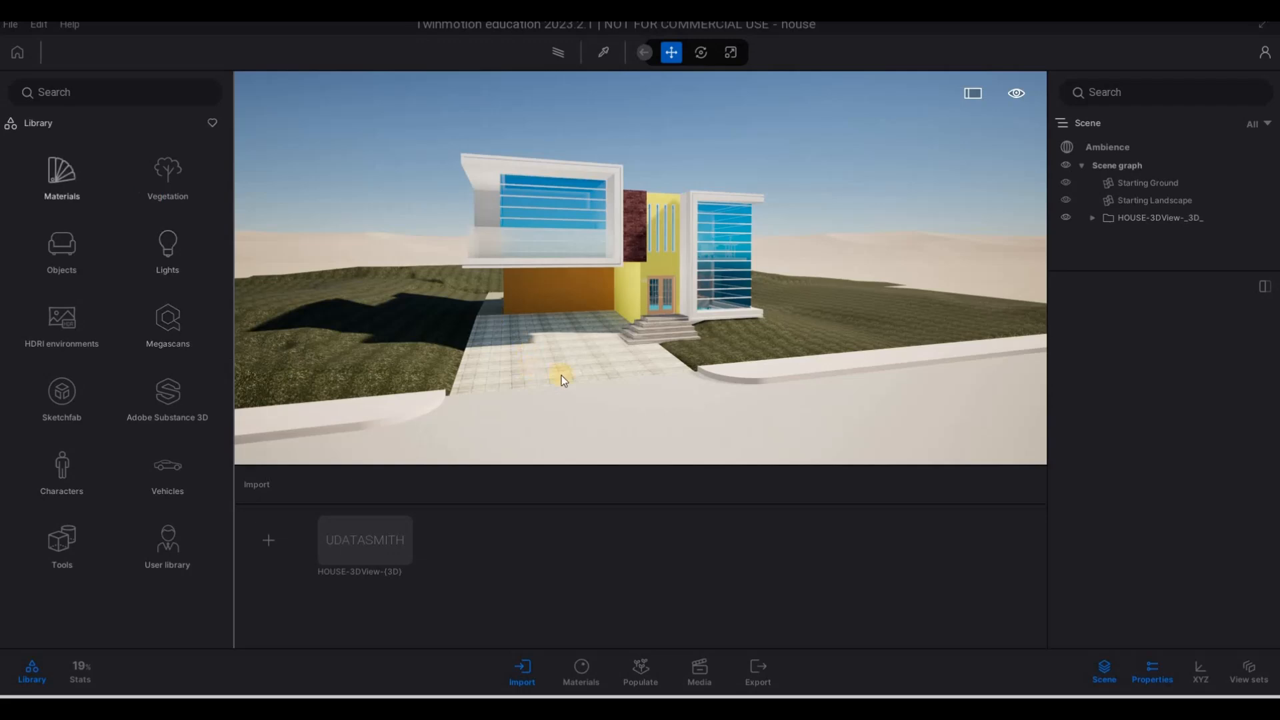
Circle the front of the house to examine its facade, glazed bays, entrance steps and driveway from several angles
{"action": "key", "text": "a"}
{"action": "key", "text": "w"}
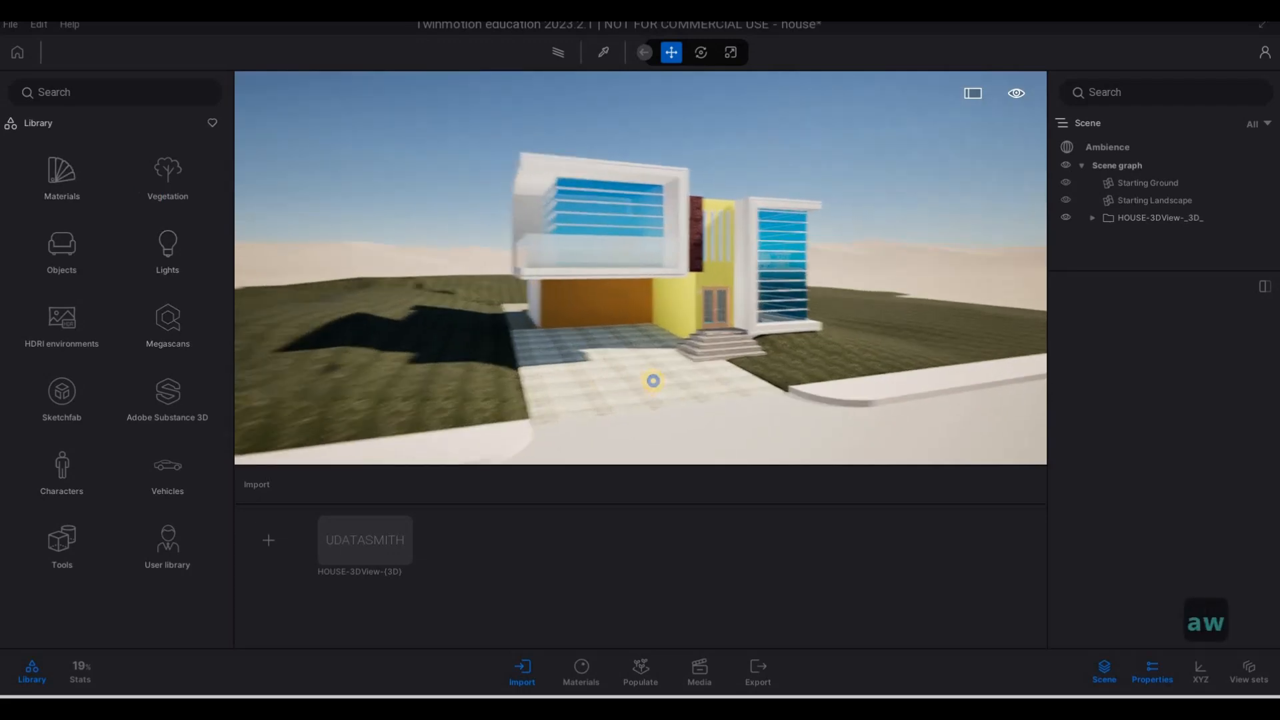
{"action": "key", "text": "d"}
{"action": "key", "text": "e"}
{"action": "key", "text": "e"}
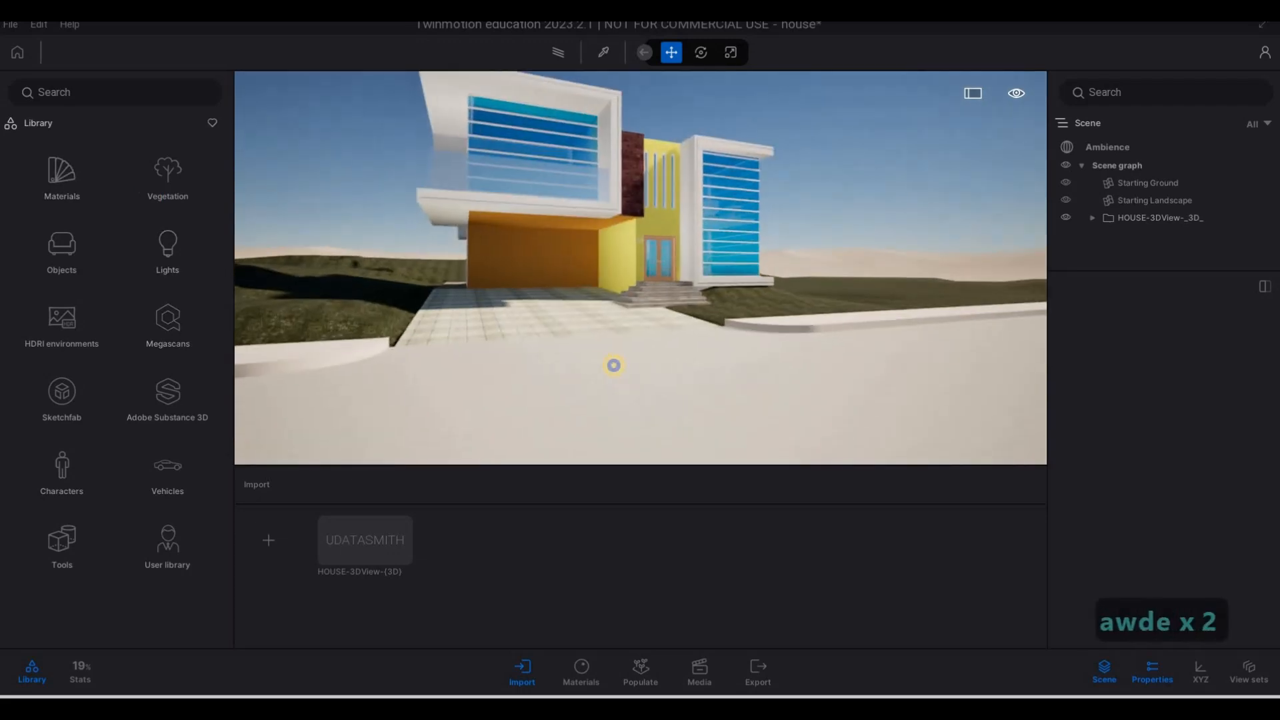
{"action": "key", "text": "a"}
{"action": "key", "text": "d"}
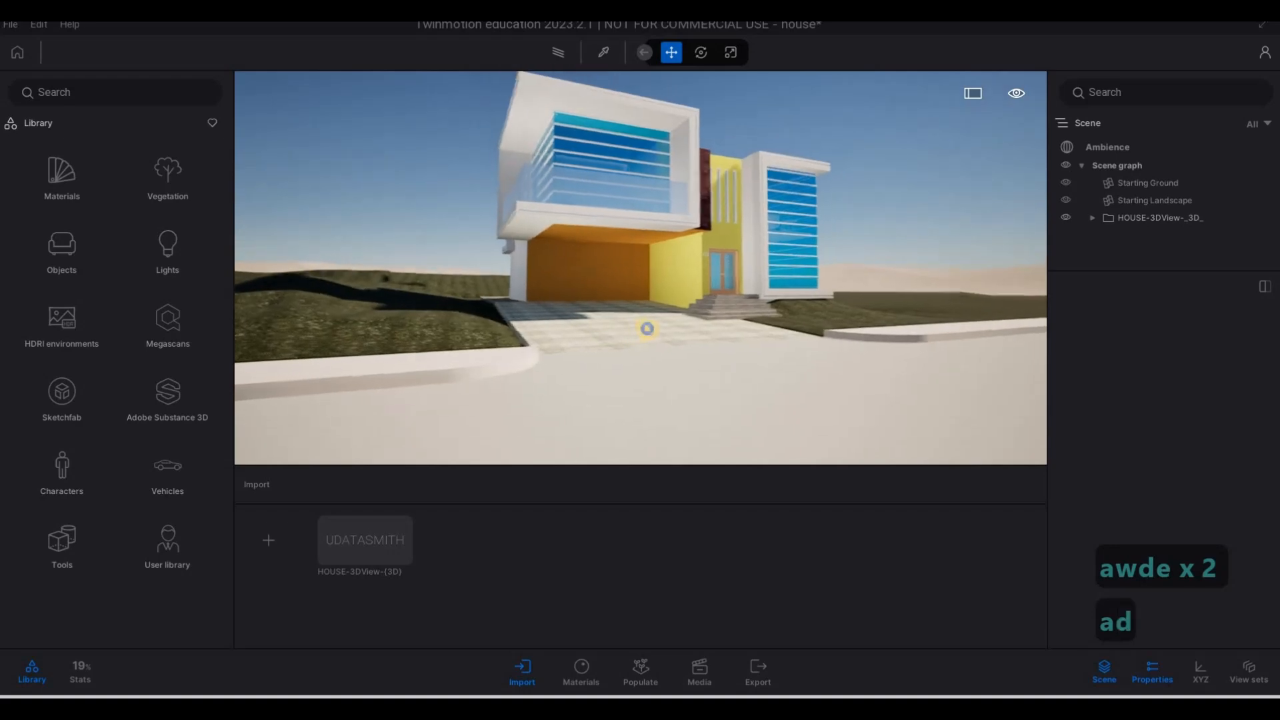
{"action": "key", "text": "d"}
{"action": "key", "text": "w"}
{"action": "key", "text": "s"}
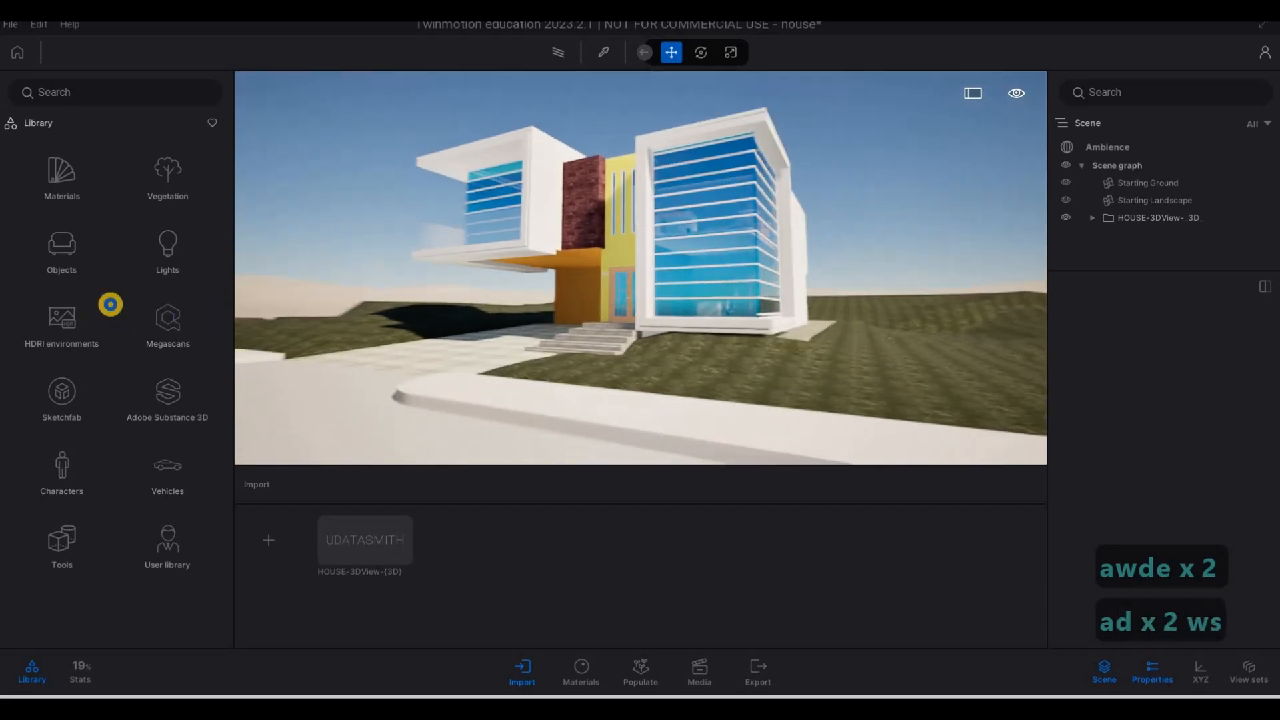
{"action": "key", "text": "e"}
{"action": "key", "text": "a"}
{"action": "key", "text": "w"}
{"action": "key", "text": "w"}
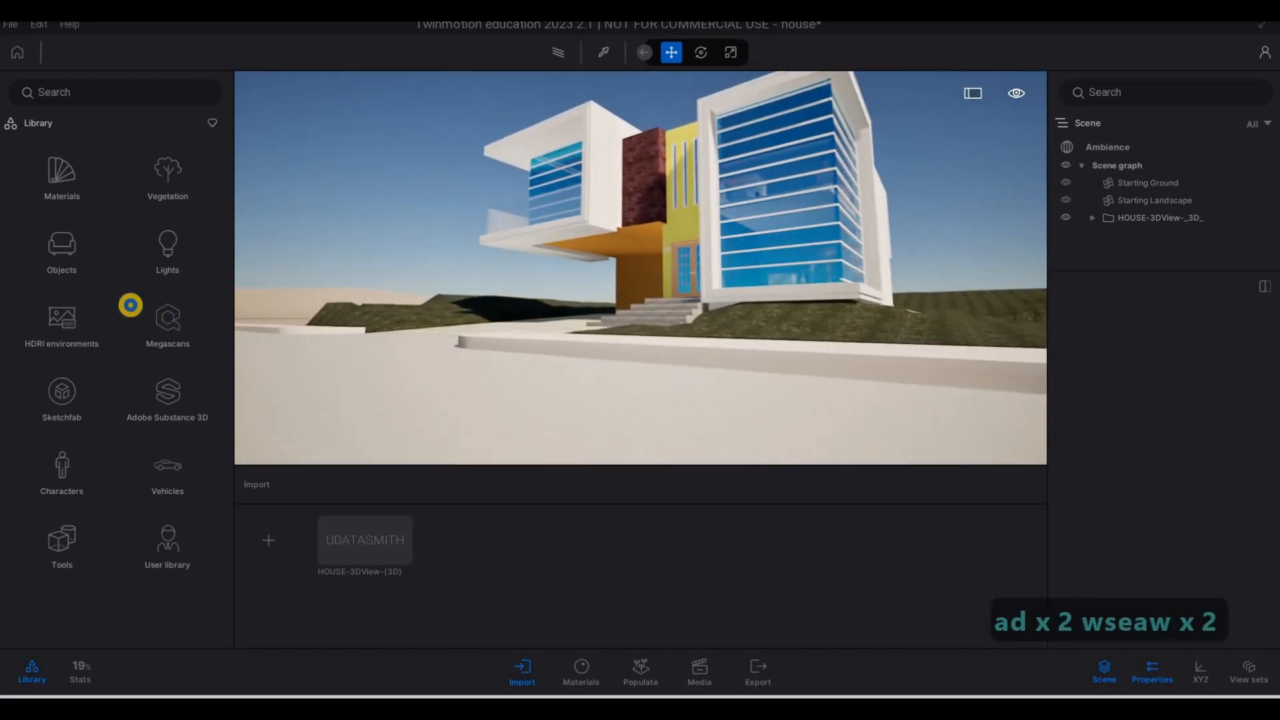
{"action": "key", "text": "q"}
{"action": "key", "text": "s"}
{"action": "key", "text": "a"}
{"action": "key", "text": "a"}
{"action": "key", "text": "w"}
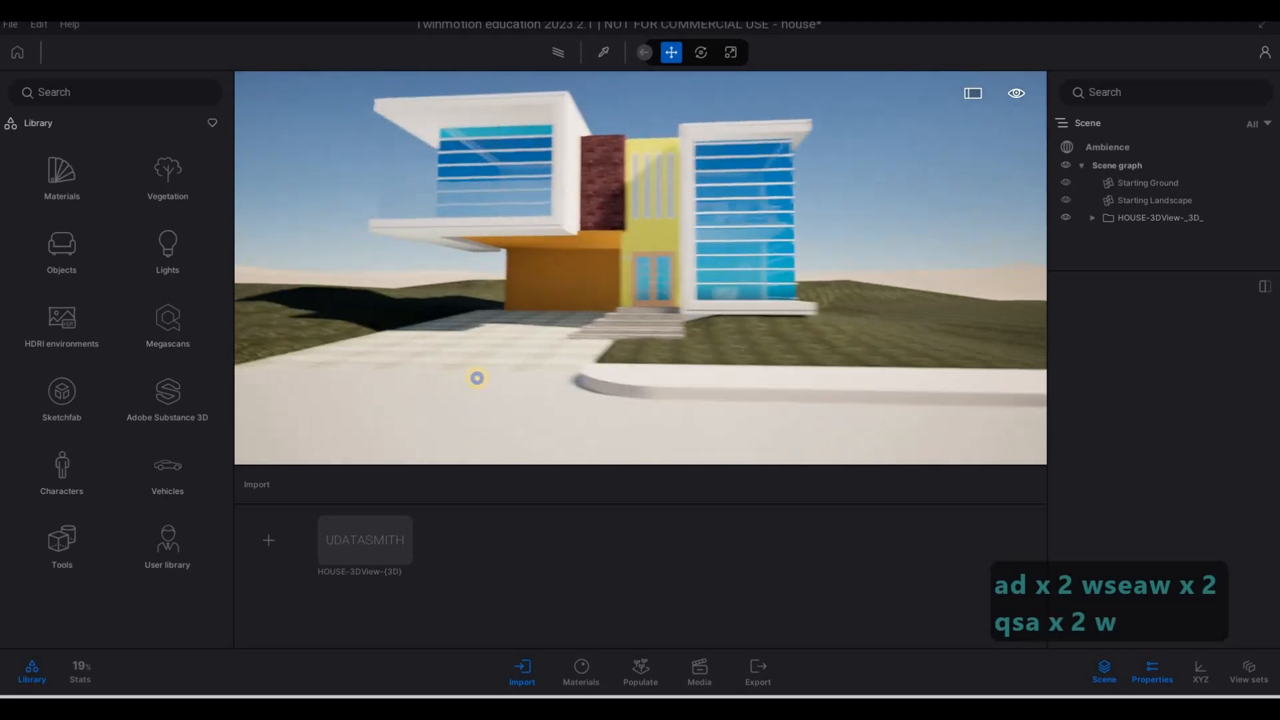
Apply the Clear glass material from the library's glass materials to the upper-floor window behind the balcony
{"action": "key", "text": "q"}
{"action": "key", "text": "a"}
{"action": "key", "text": "q"}
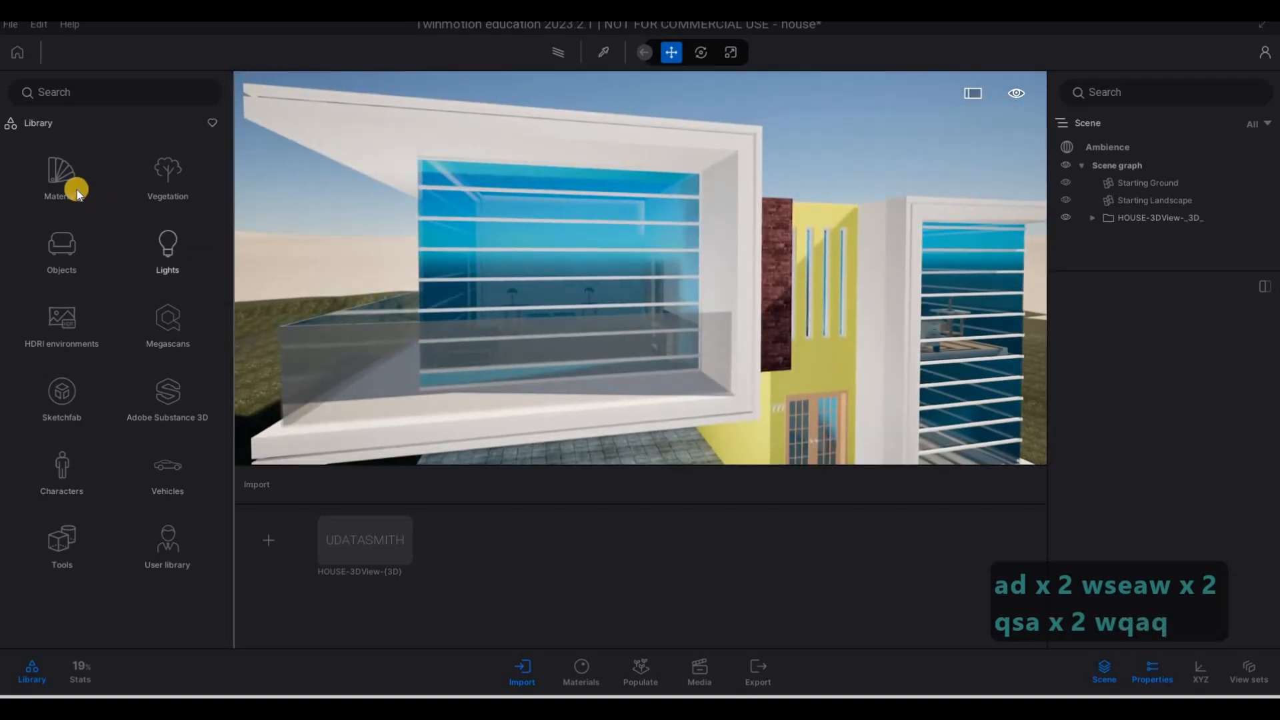
{"action": "left_click", "coordinate": [77, 189]}
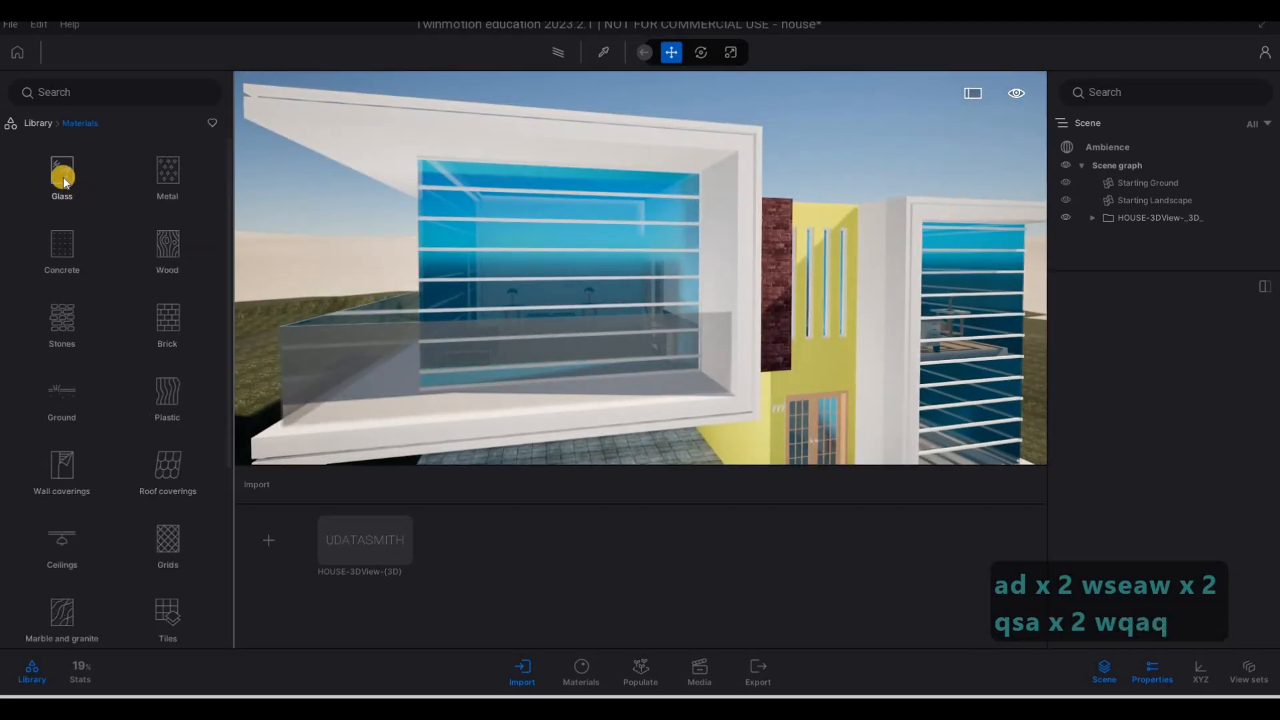
{"action": "left_click", "coordinate": [62, 177]}
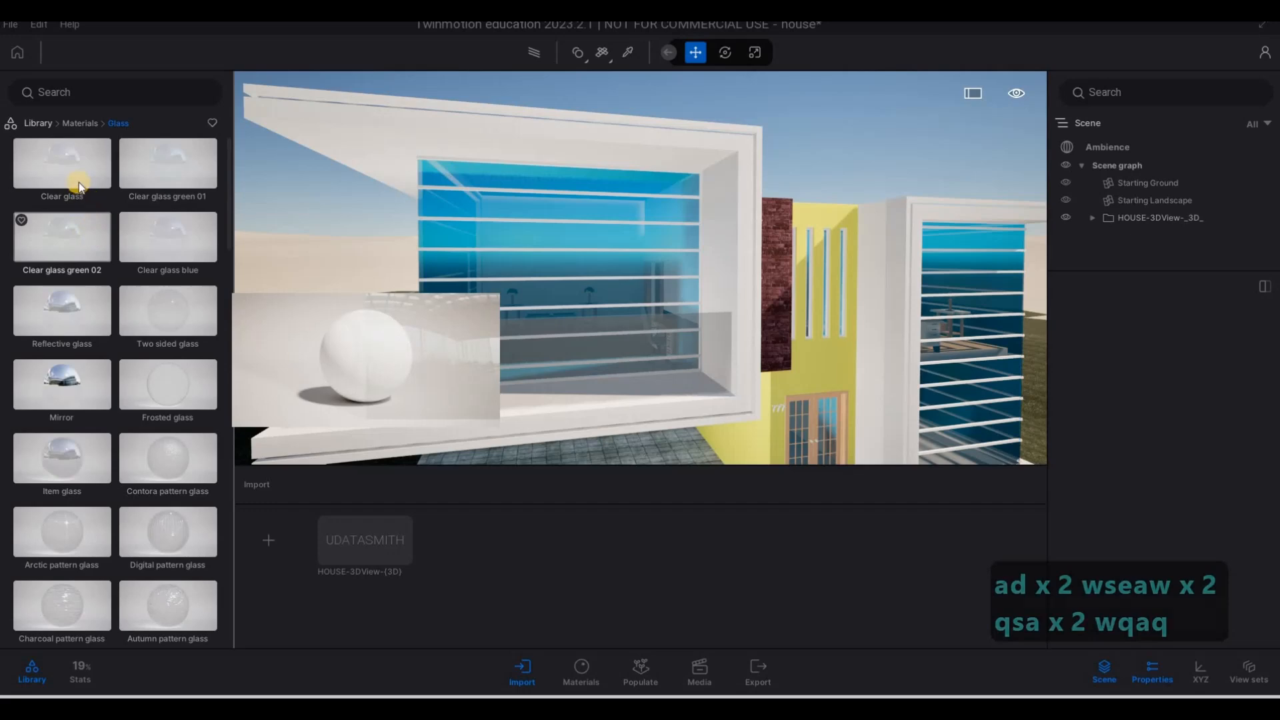
{"action": "left_click_drag", "start_coordinate": [77, 181], "coordinate": [489, 238]}
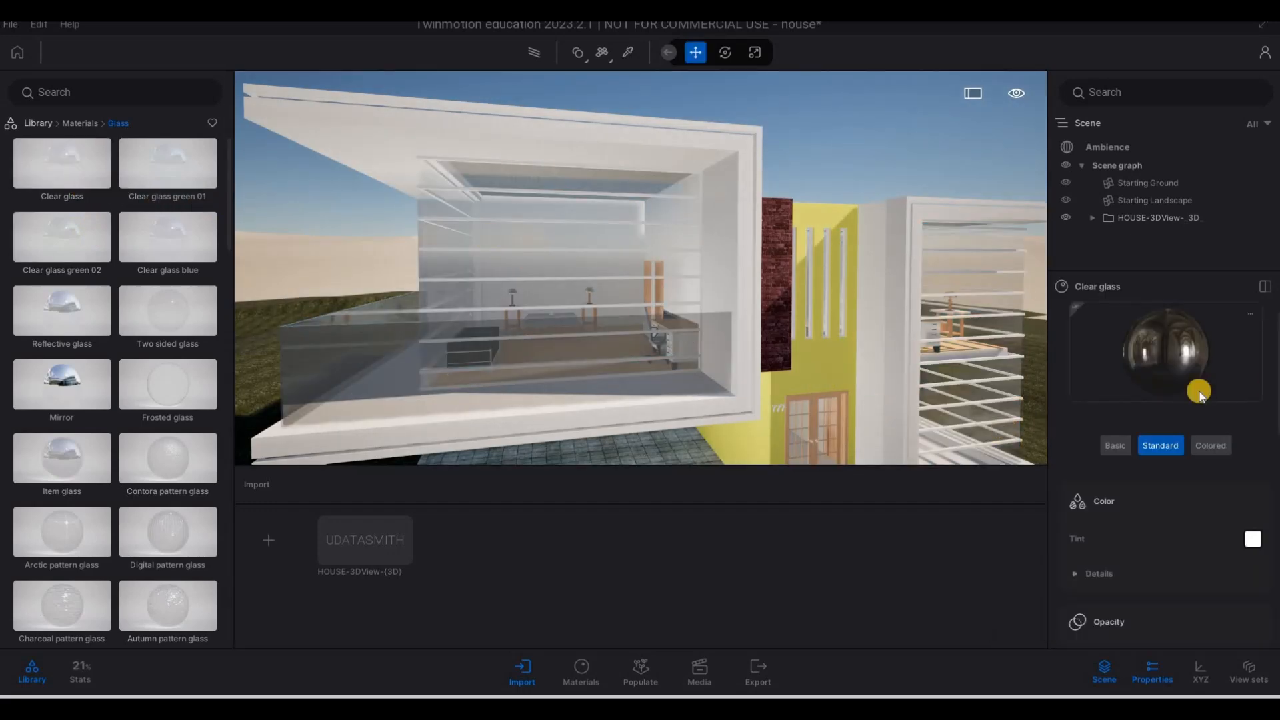
Set the opacity of the window's Clear glass to 85%
{"action": "scroll", "coordinate": [1170, 404], "scroll_direction": "down", "scroll_amount": 5}
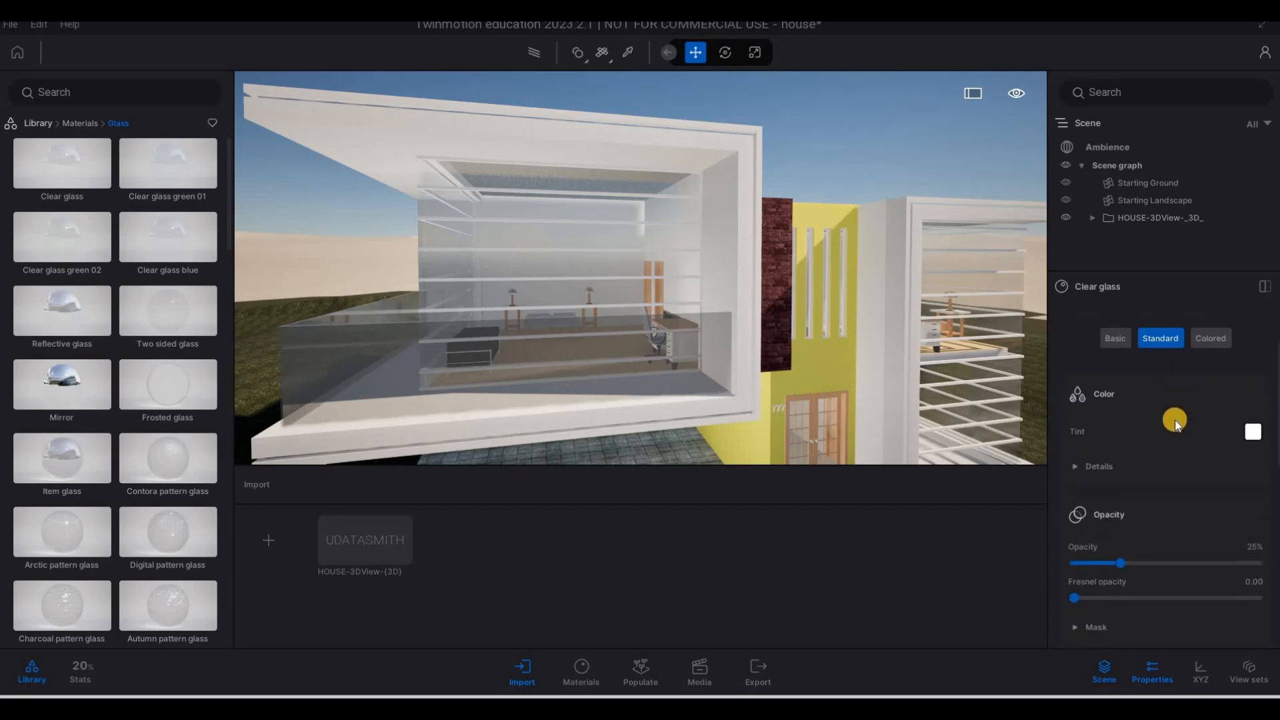
{"action": "left_click", "coordinate": [1246, 445]}
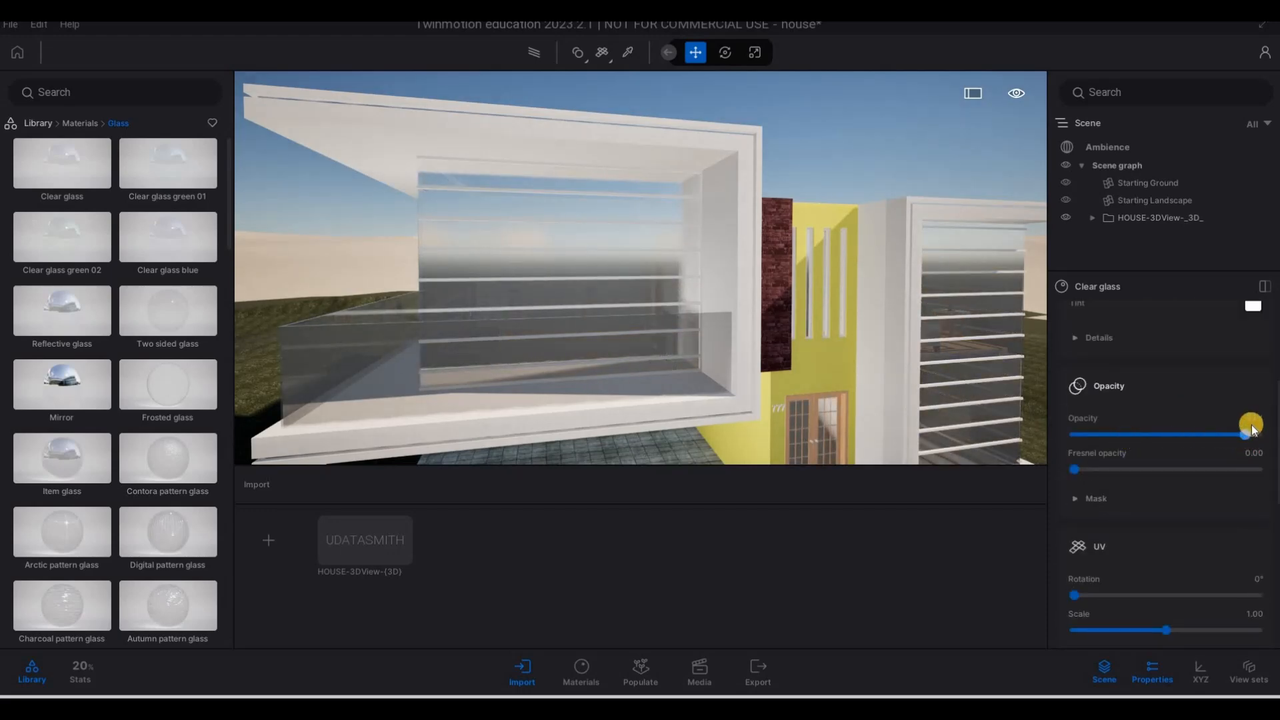
{"action": "left_click", "coordinate": [1248, 416]}
{"action": "type", "text": "85"}
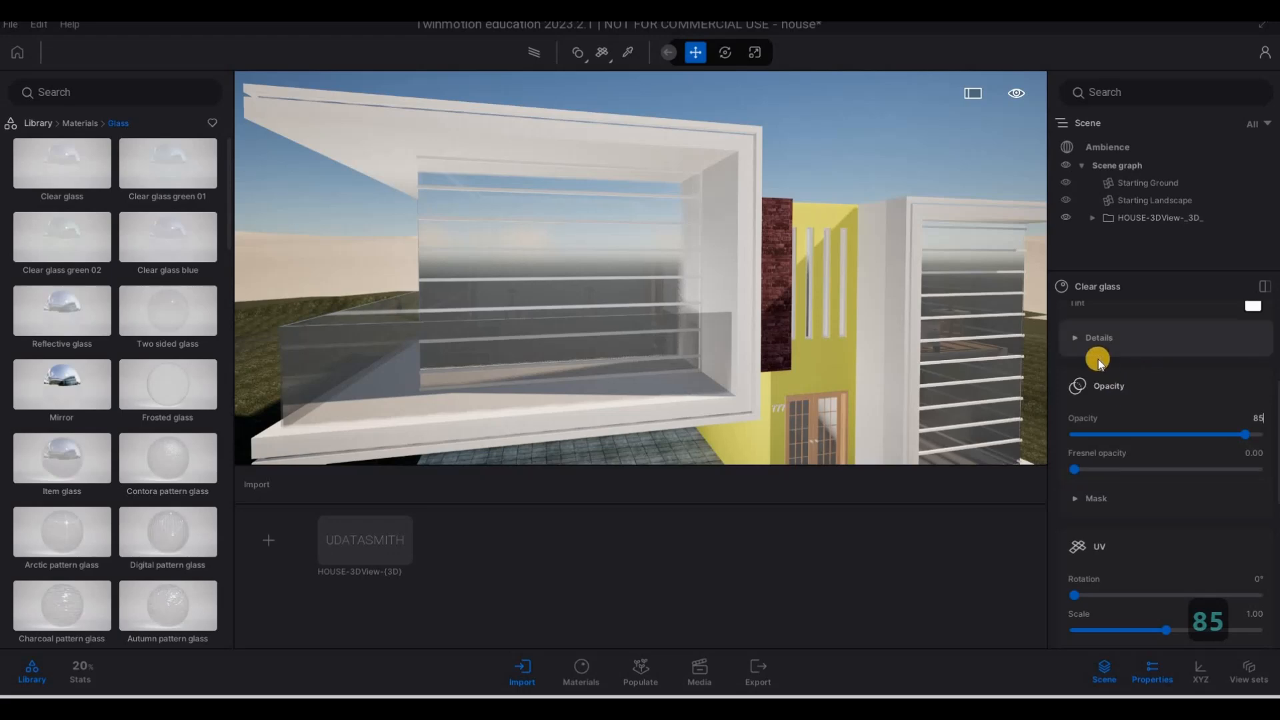
Tint the window's Clear glass dark grey, hex 484848
{"action": "scroll", "coordinate": [1234, 371], "scroll_direction": "up", "scroll_amount": 2}
{"action": "left_click", "coordinate": [1252, 368]}
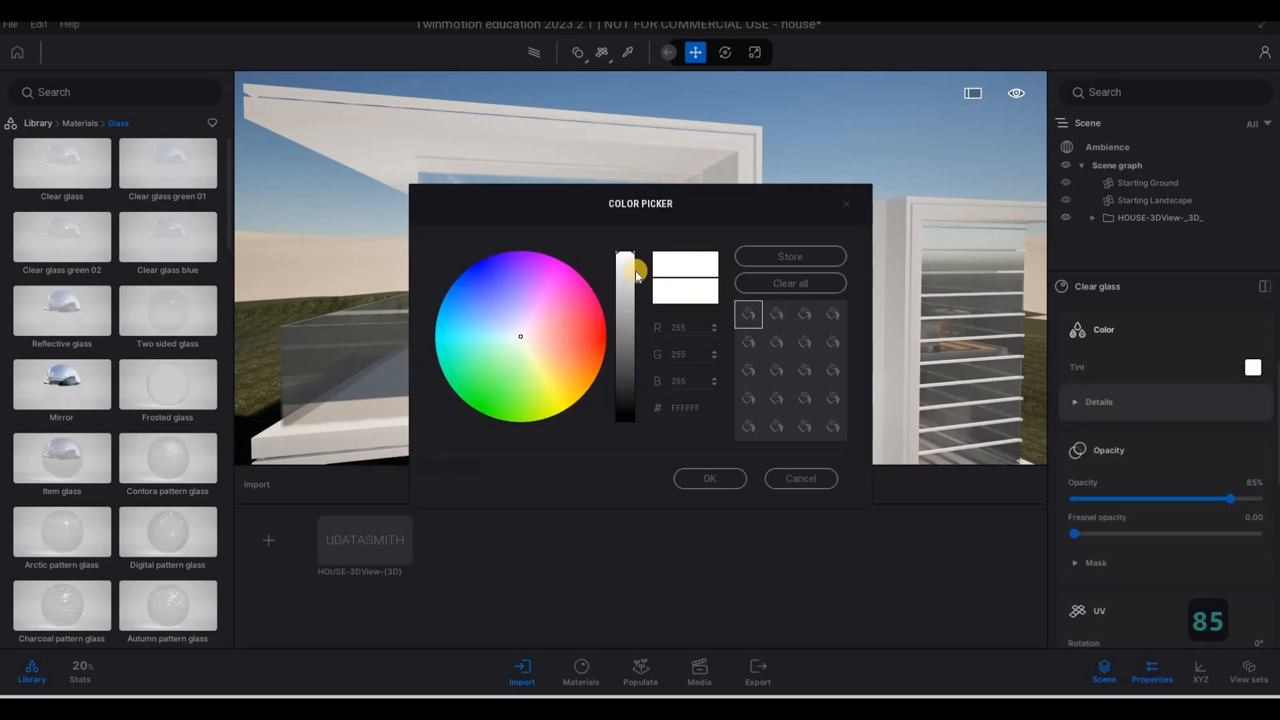
{"action": "left_click_drag", "start_coordinate": [625, 298], "coordinate": [614, 374]}
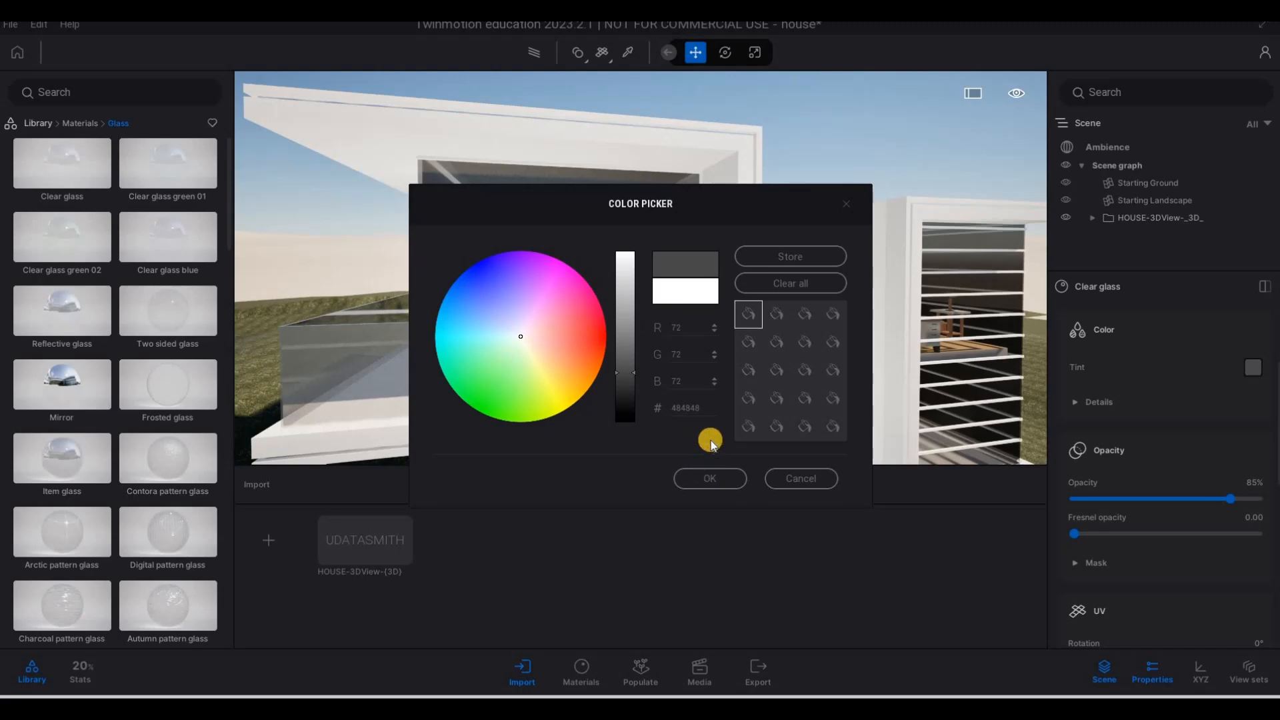
{"action": "left_click", "coordinate": [709, 478]}
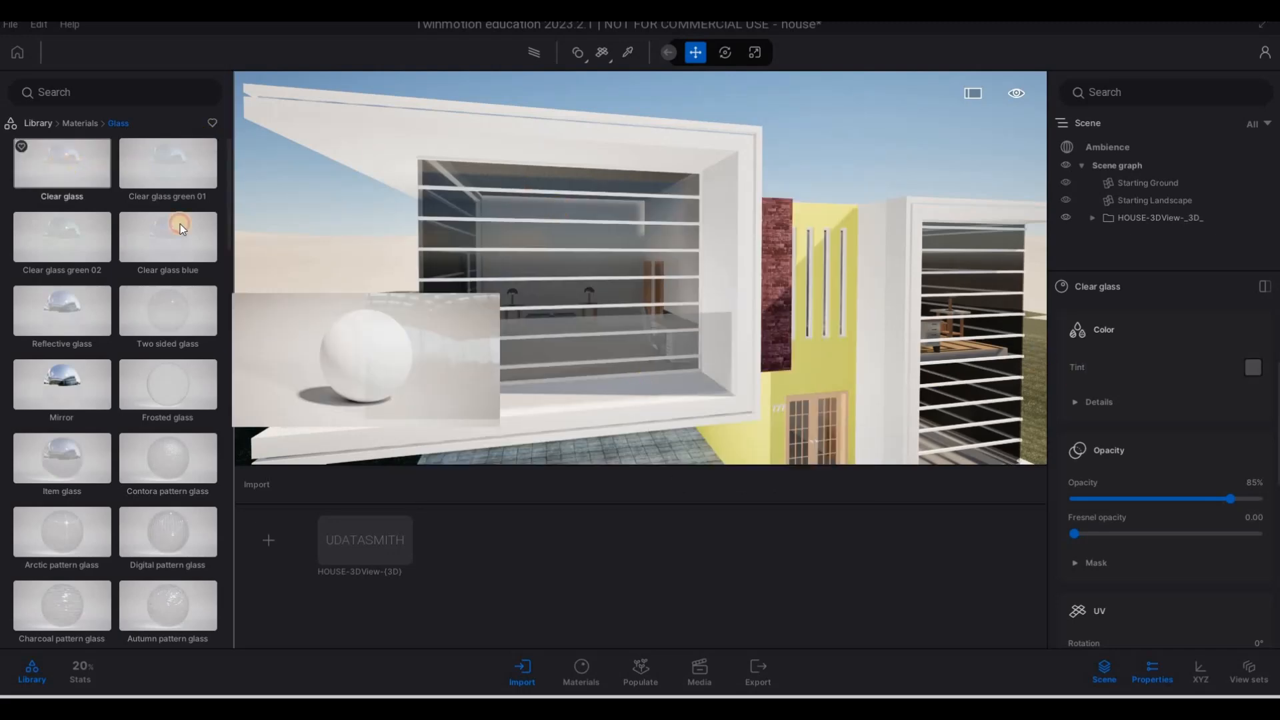
Apply Clear glass to the balcony railing and raise its opacity to about 64%
{"action": "left_click_drag", "start_coordinate": [455, 339], "coordinate": [453, 341]}
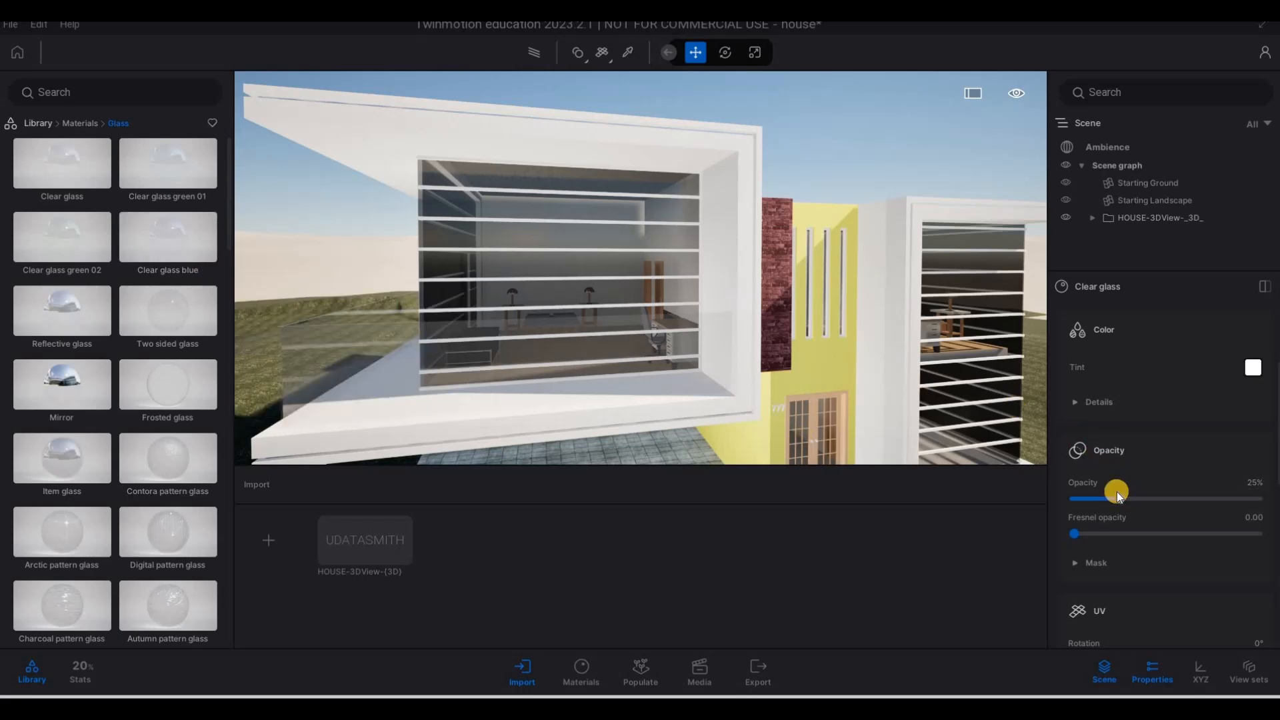
{"action": "left_click_drag", "start_coordinate": [1123, 500], "coordinate": [1172, 500]}
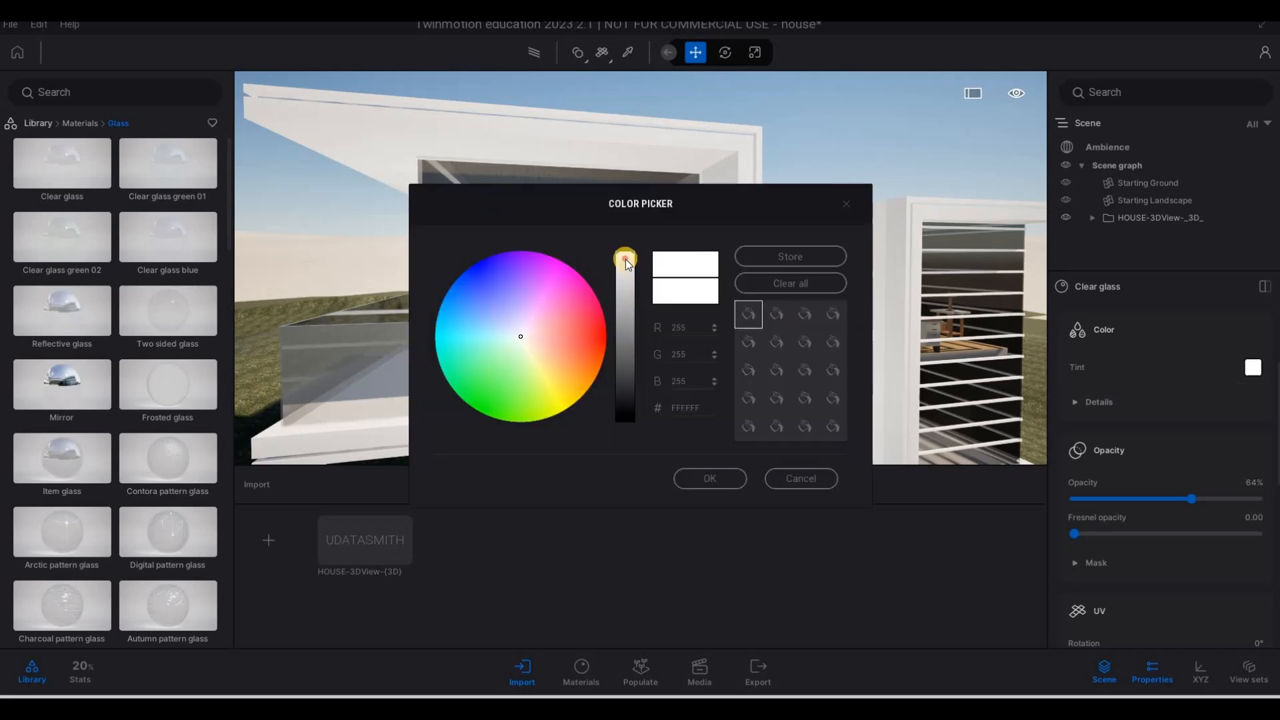
Tint the balcony railing's Clear glass mid-grey and raise its opacity to 70%
{"action": "left_click", "coordinate": [623, 394]}
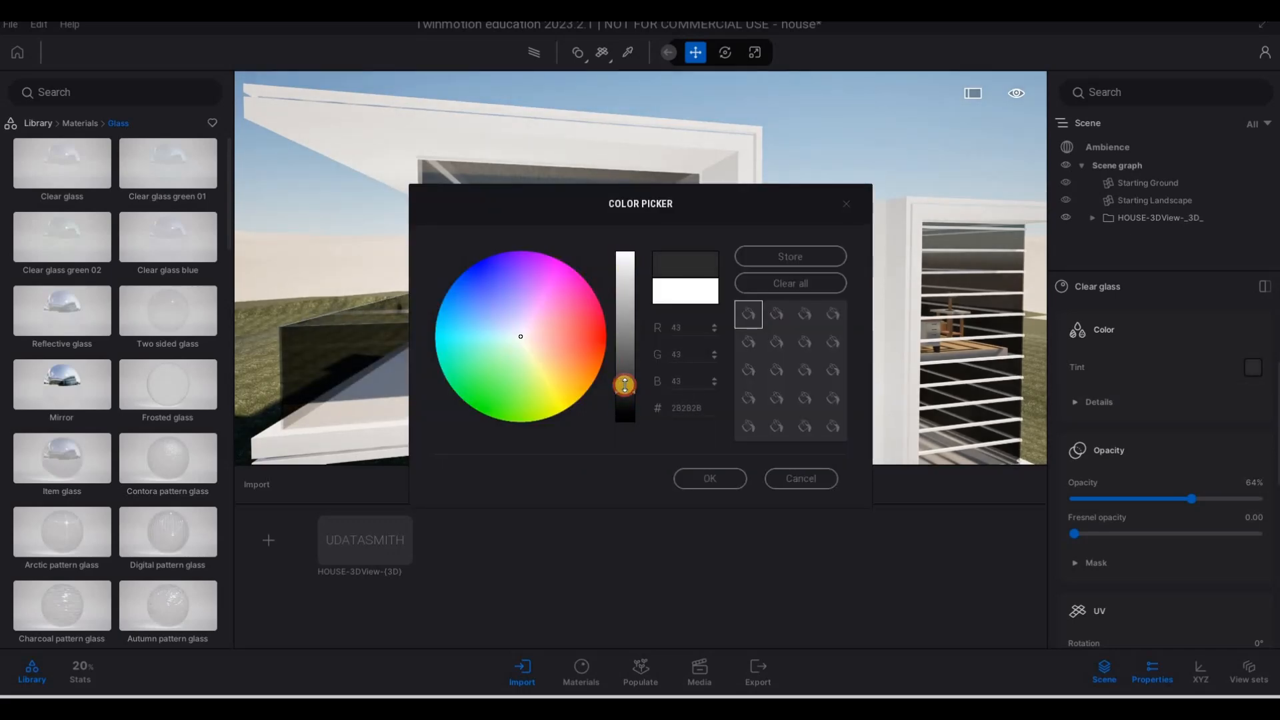
{"action": "left_click_drag", "start_coordinate": [625, 384], "coordinate": [628, 324]}
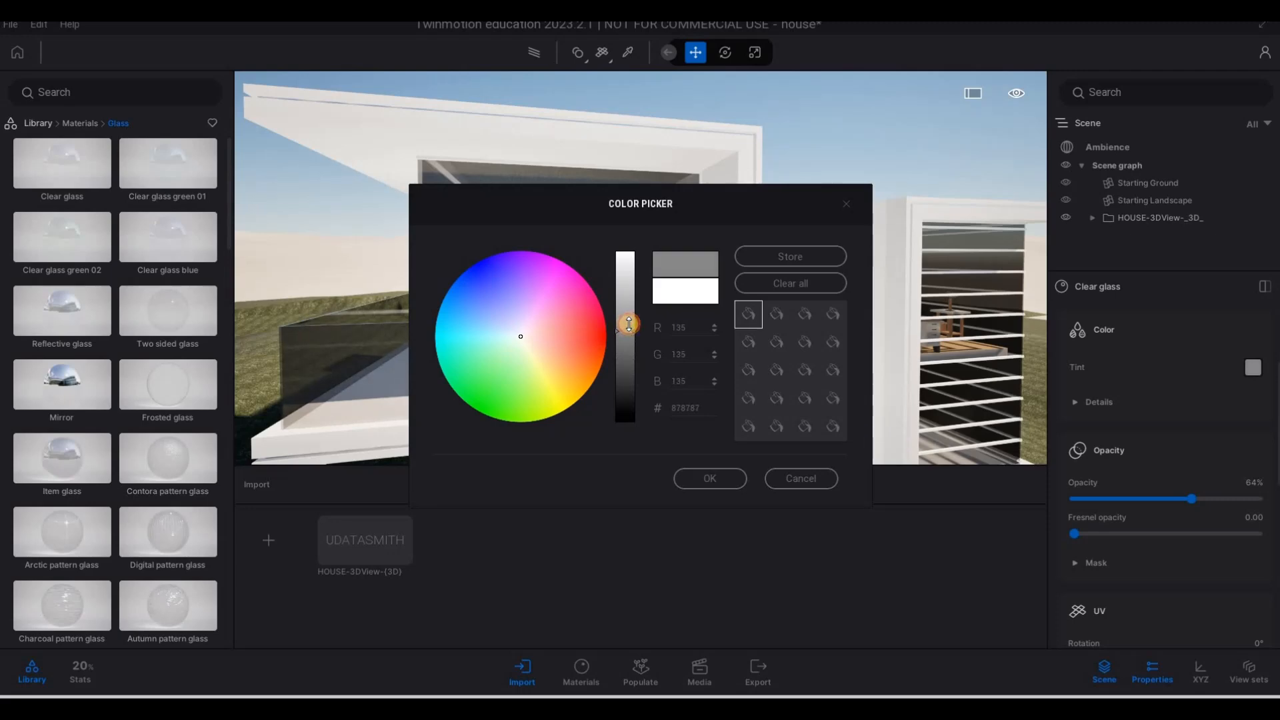
{"action": "left_click", "coordinate": [726, 476]}
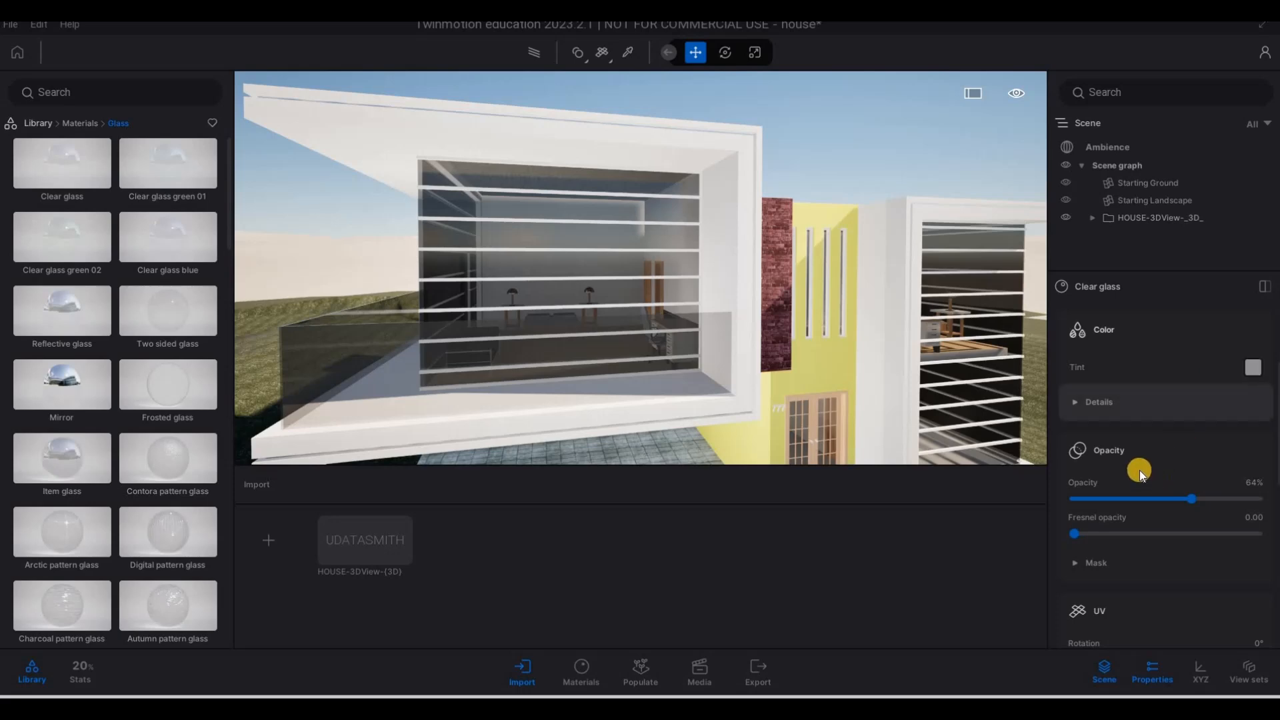
{"action": "mouse_move", "coordinate": [1199, 501]}
{"action": "left_mouse_down"}
{"action": "mouse_move", "coordinate": [1214, 499]}
{"action": "mouse_move", "coordinate": [1203, 499]}
{"action": "left_mouse_up"}
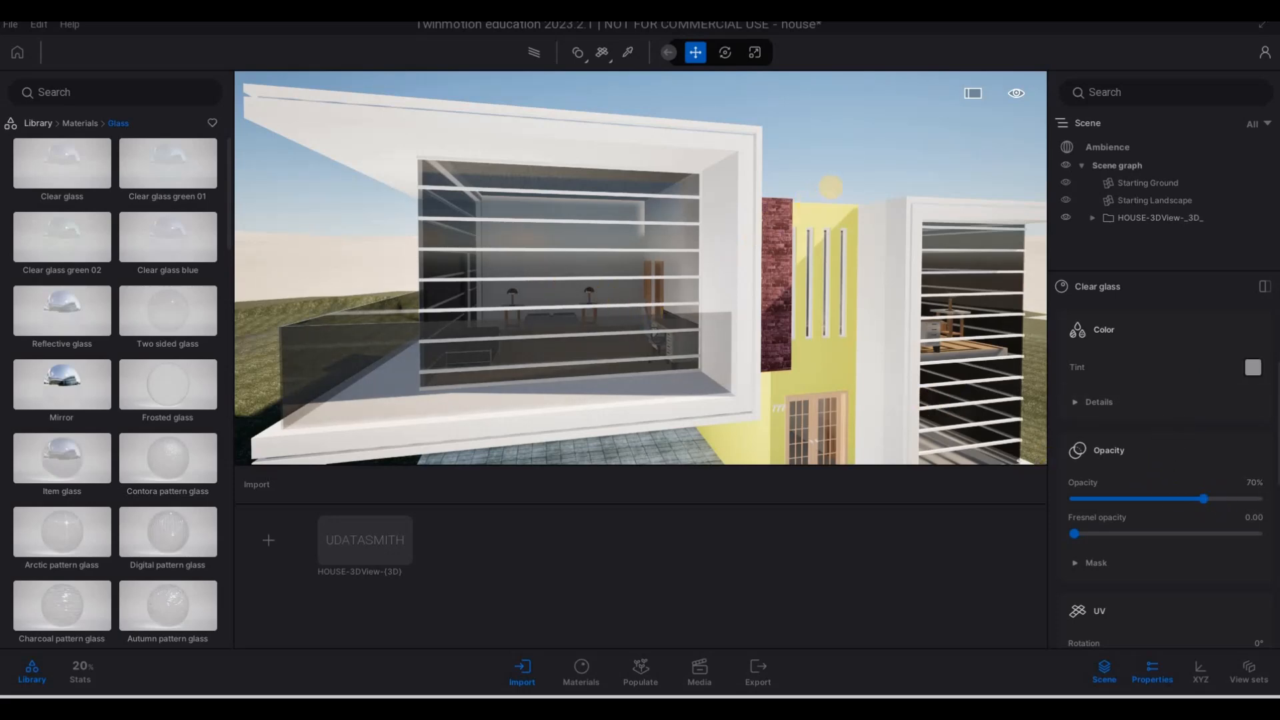
Pick the Aluminum material from the frame of the narrow vertical windows in the yellow wall
{"action": "key", "text": "a"}
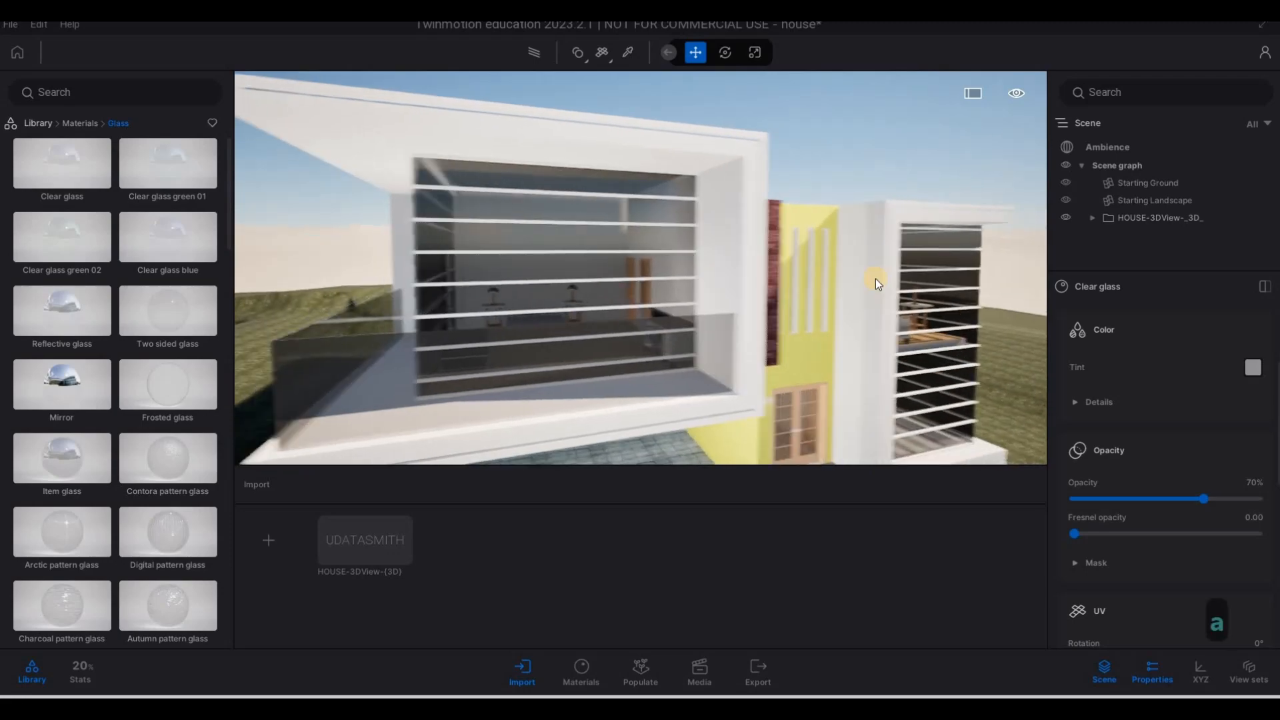
{"action": "key", "text": "d"}
{"action": "key", "text": "w"}
{"action": "key", "text": "d"}
{"action": "key", "text": "w"}
{"action": "key", "text": "d"}
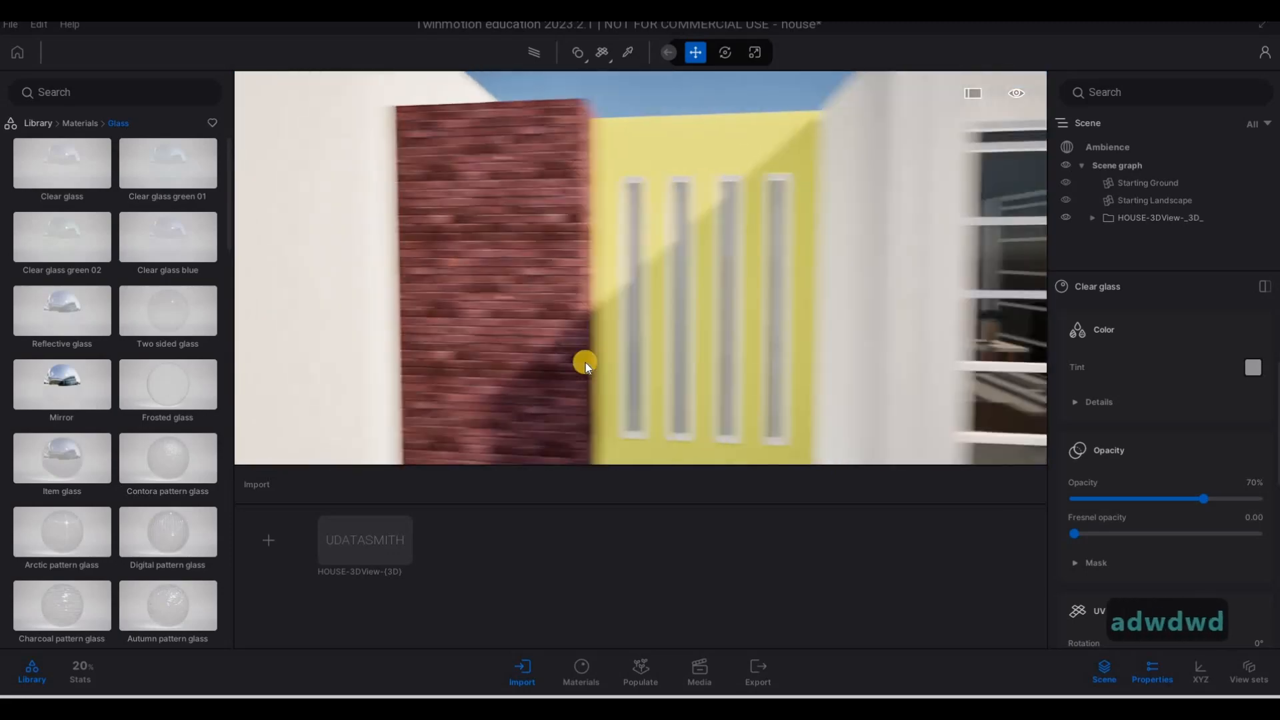
{"action": "key", "text": "w"}
{"action": "key", "text": "a"}
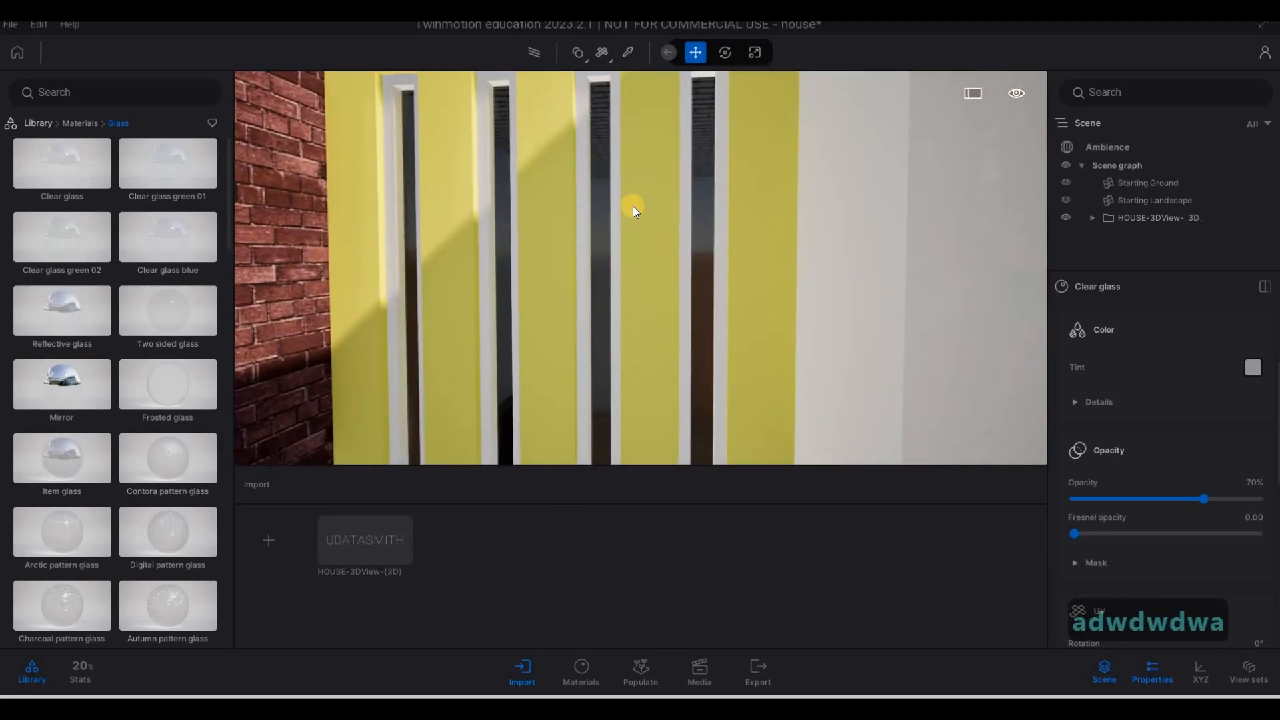
{"action": "left_click", "coordinate": [629, 50]}
{"action": "left_click", "coordinate": [612, 88]}
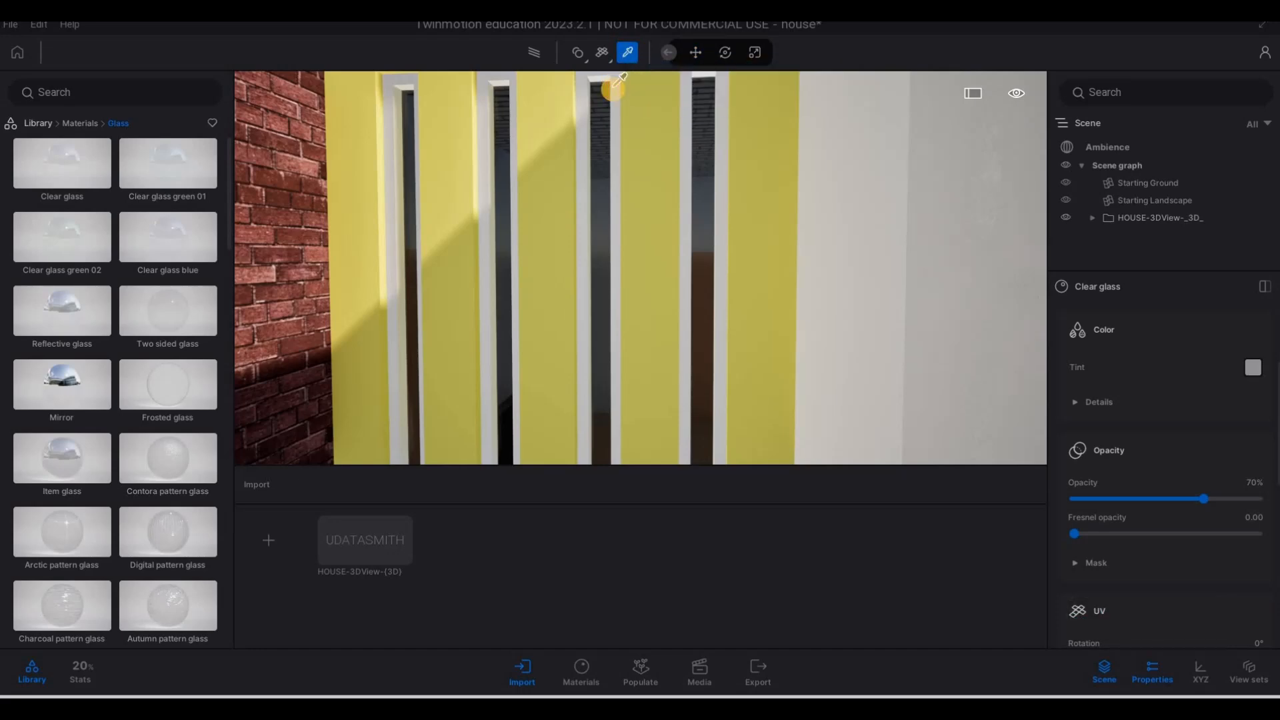
{"action": "left_click", "coordinate": [923, 349]}
Raise the metalness of the Aluminum window frame material to about 85%
{"action": "left_click", "coordinate": [1201, 372]}
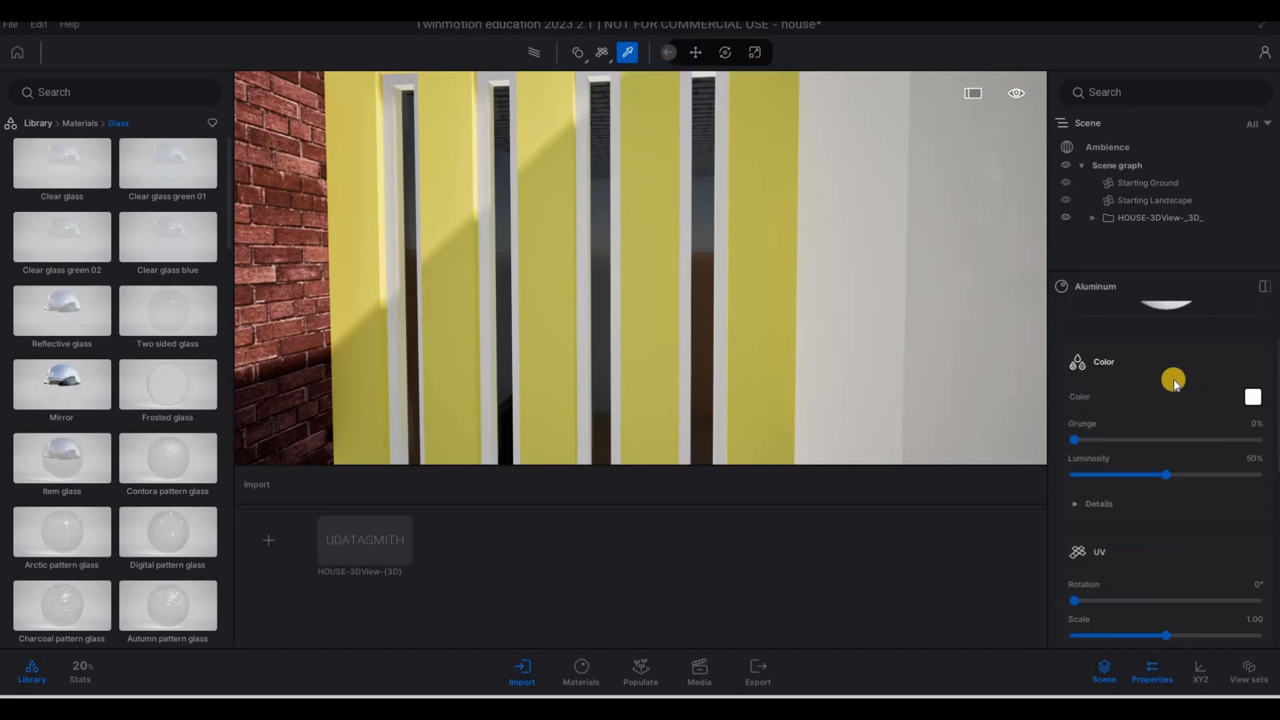
{"action": "scroll", "coordinate": [1174, 529], "scroll_direction": "down", "scroll_amount": 5}
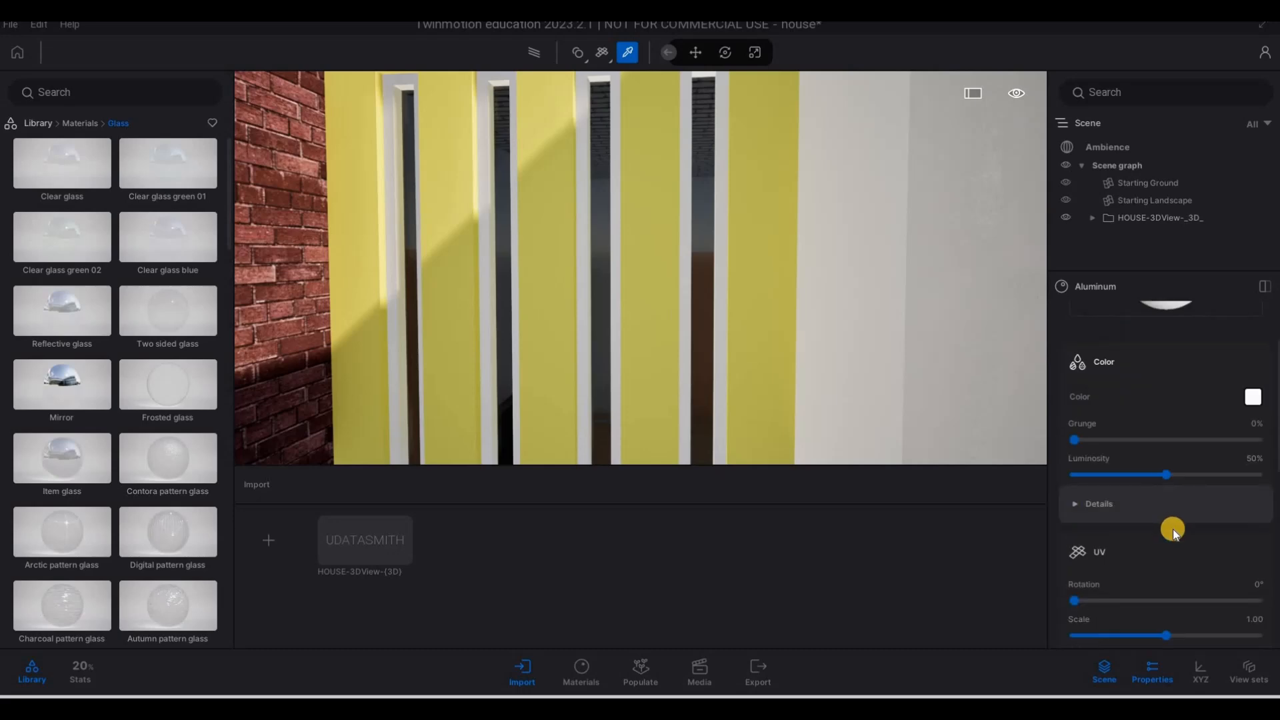
{"action": "scroll", "coordinate": [1192, 555], "scroll_direction": "down", "scroll_amount": 3}
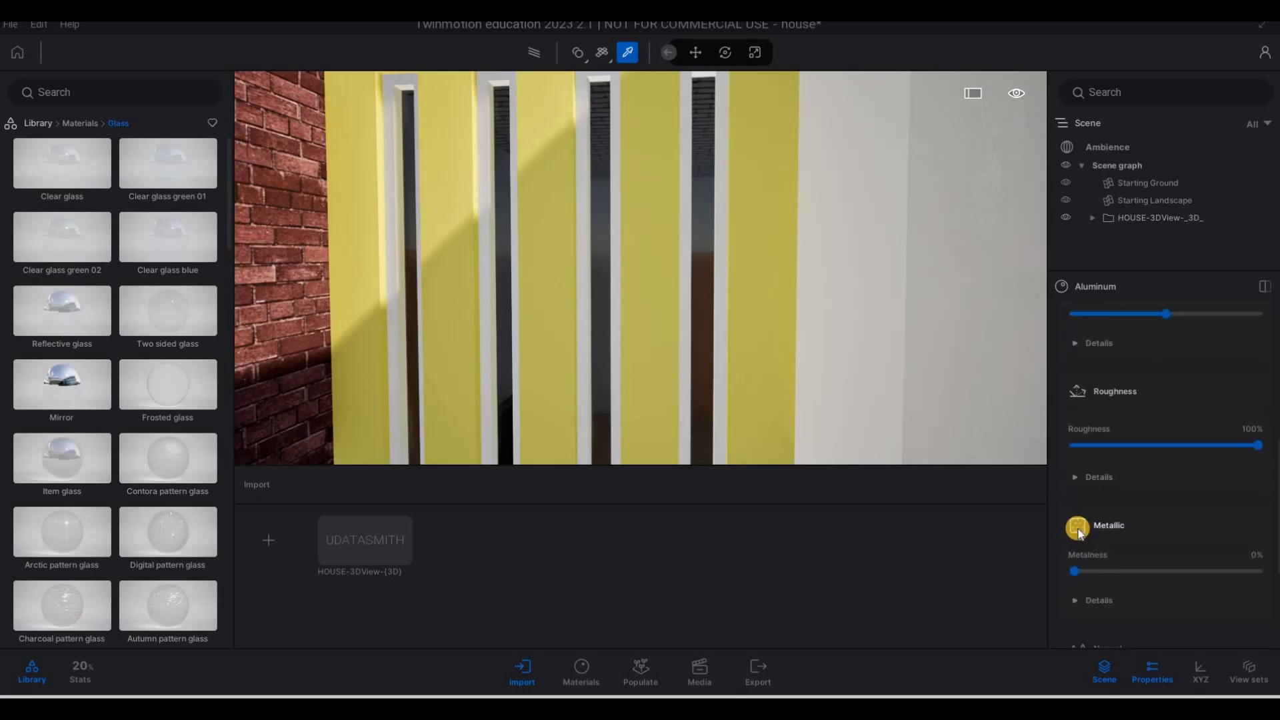
{"action": "left_click_drag", "start_coordinate": [1180, 540], "coordinate": [1229, 540]}
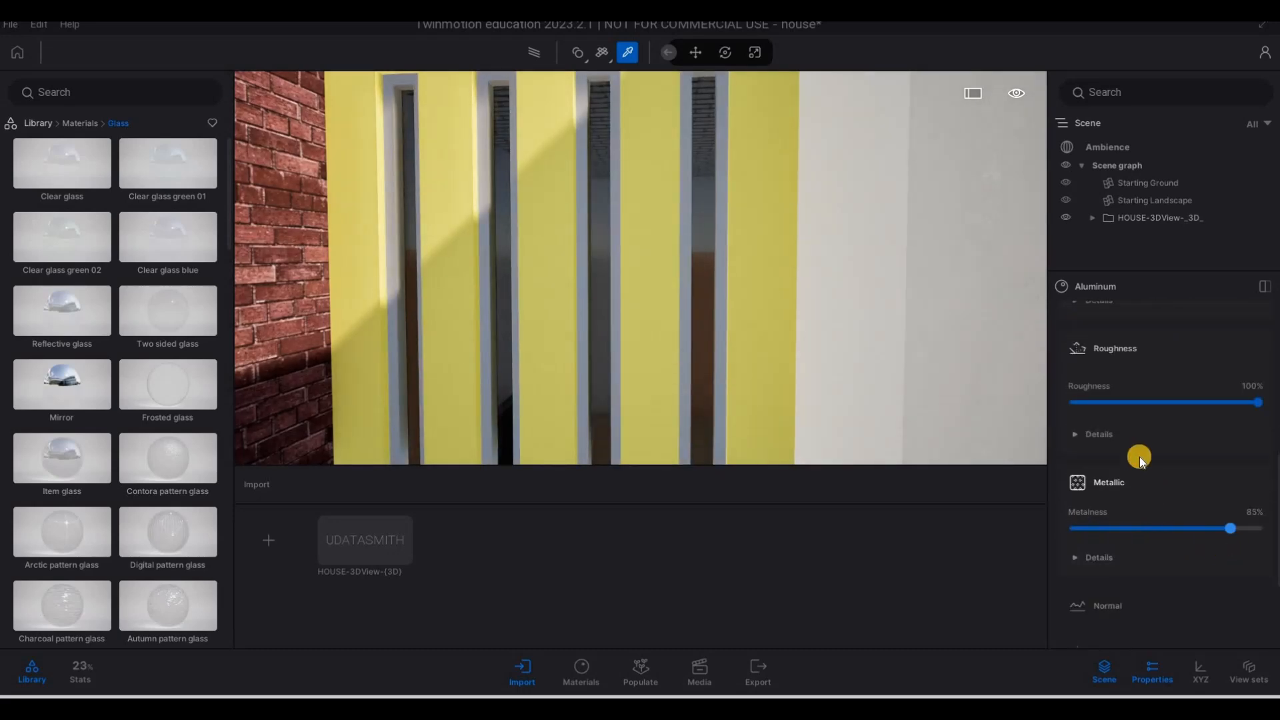
Change the Aluminum frame colour to mid-grey, hex 787878
{"action": "scroll", "coordinate": [1140, 457], "scroll_direction": "up", "scroll_amount": 4}
{"action": "scroll", "coordinate": [1140, 458], "scroll_direction": "up", "scroll_amount": 4}
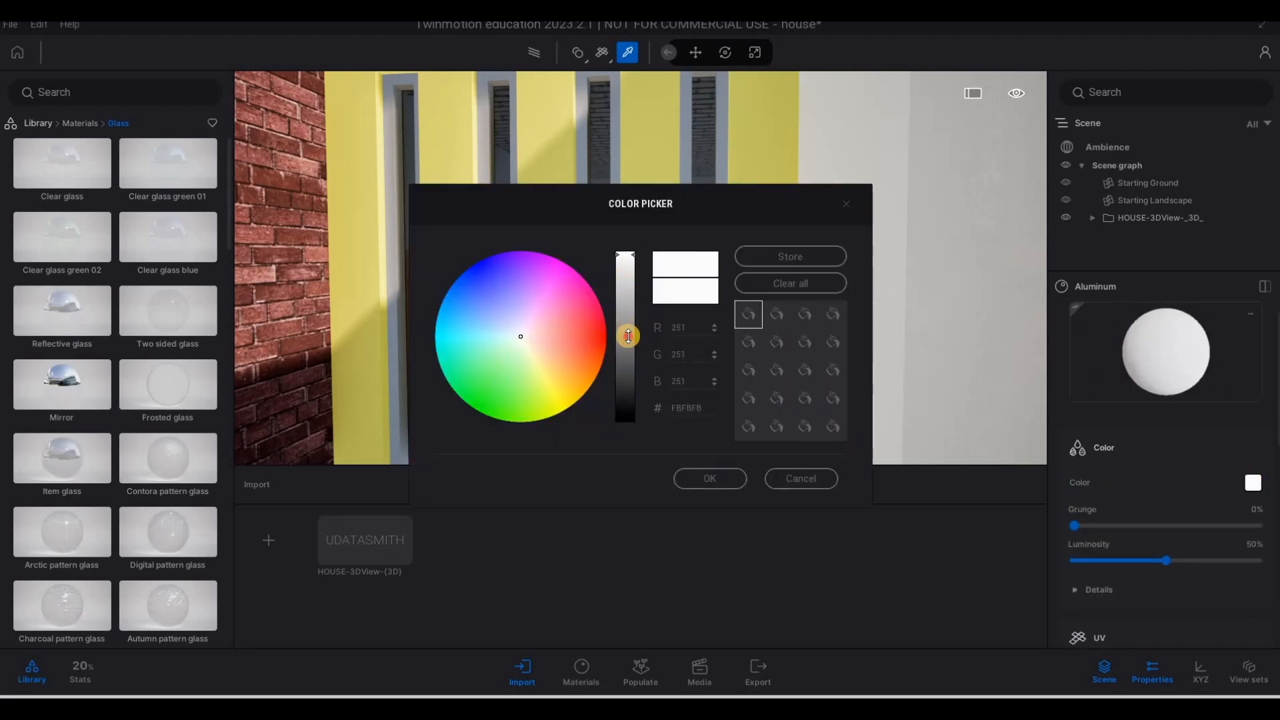
{"action": "left_click_drag", "start_coordinate": [627, 337], "coordinate": [626, 342]}
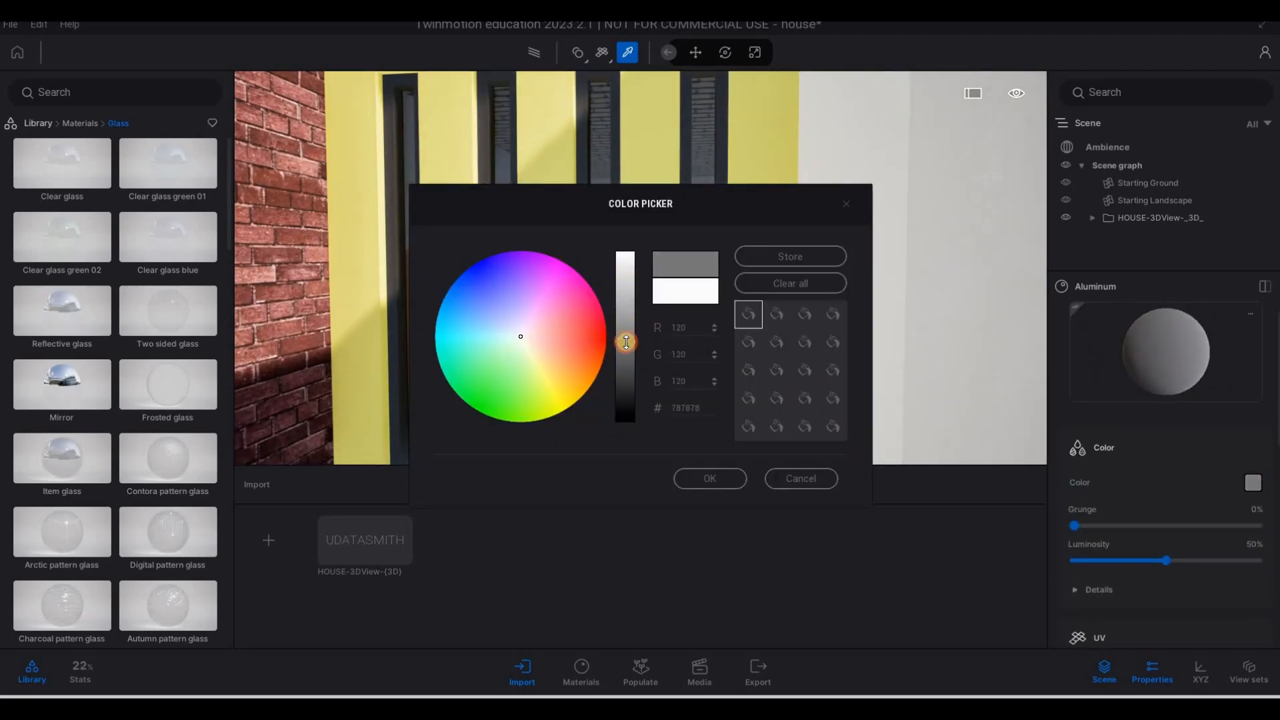
{"action": "left_click", "coordinate": [727, 477]}
Examine the narrow window frames, the entrance door and steps, and the carport with its orange wall
{"action": "scroll", "coordinate": [717, 350], "scroll_direction": "down", "scroll_amount": 4}
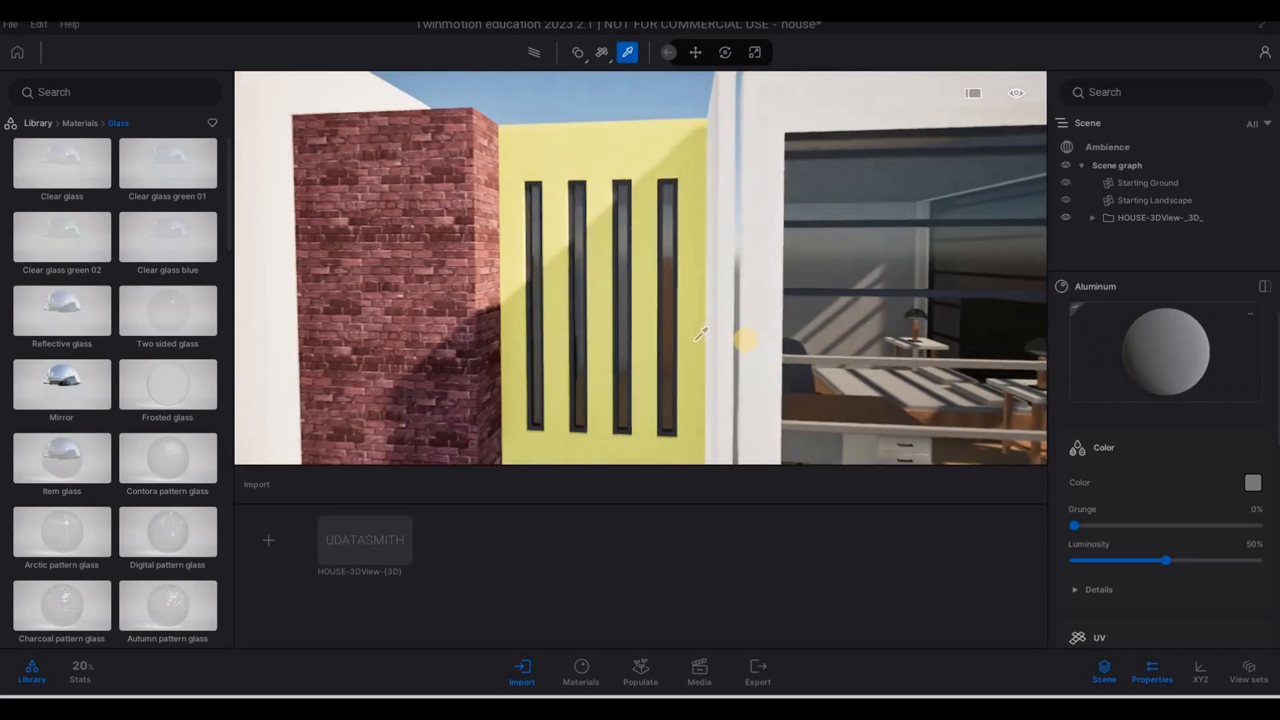
{"action": "key", "text": "a"}
{"action": "right_click_drag", "start_coordinate": [740, 338], "coordinate": [729, 341]}
{"action": "scroll", "coordinate": [693, 344], "scroll_direction": "down", "scroll_amount": 5}
{"action": "key", "text": "e"}
{"action": "key", "text": "a"}
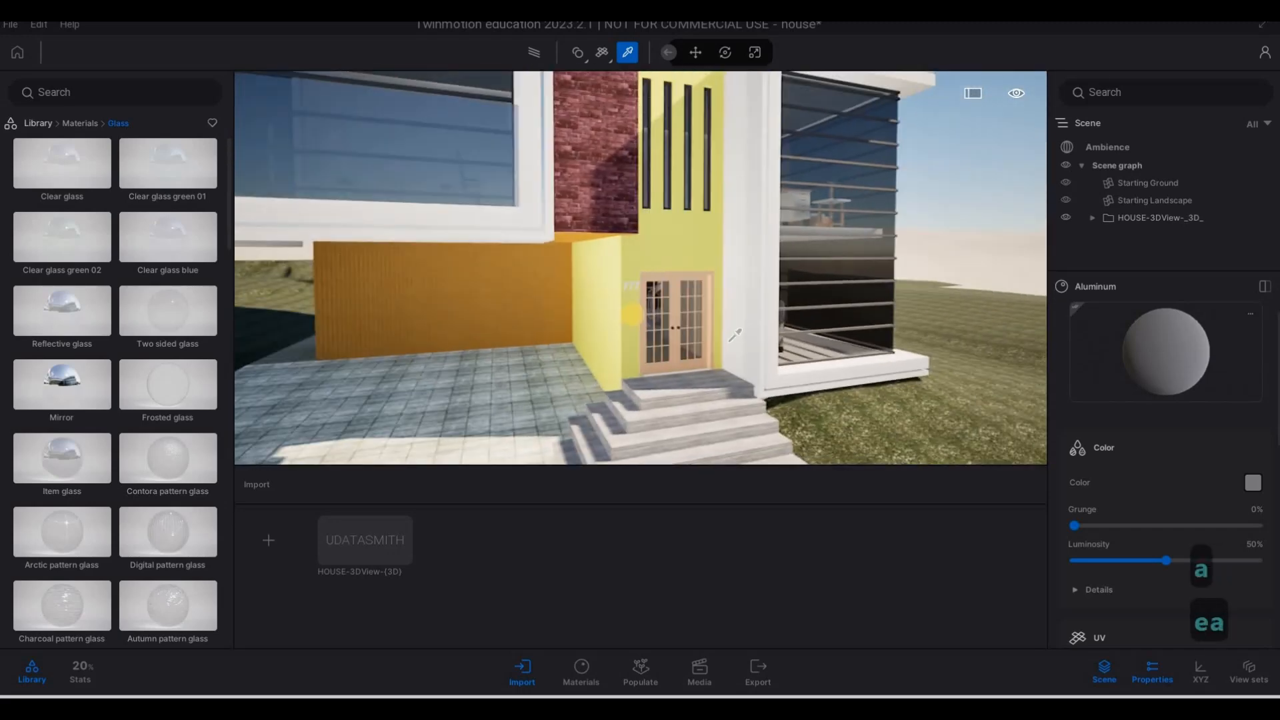
{"action": "key", "text": "w"}
{"action": "key", "text": "w"}
{"action": "key", "text": "a"}
{"action": "key", "text": "w"}
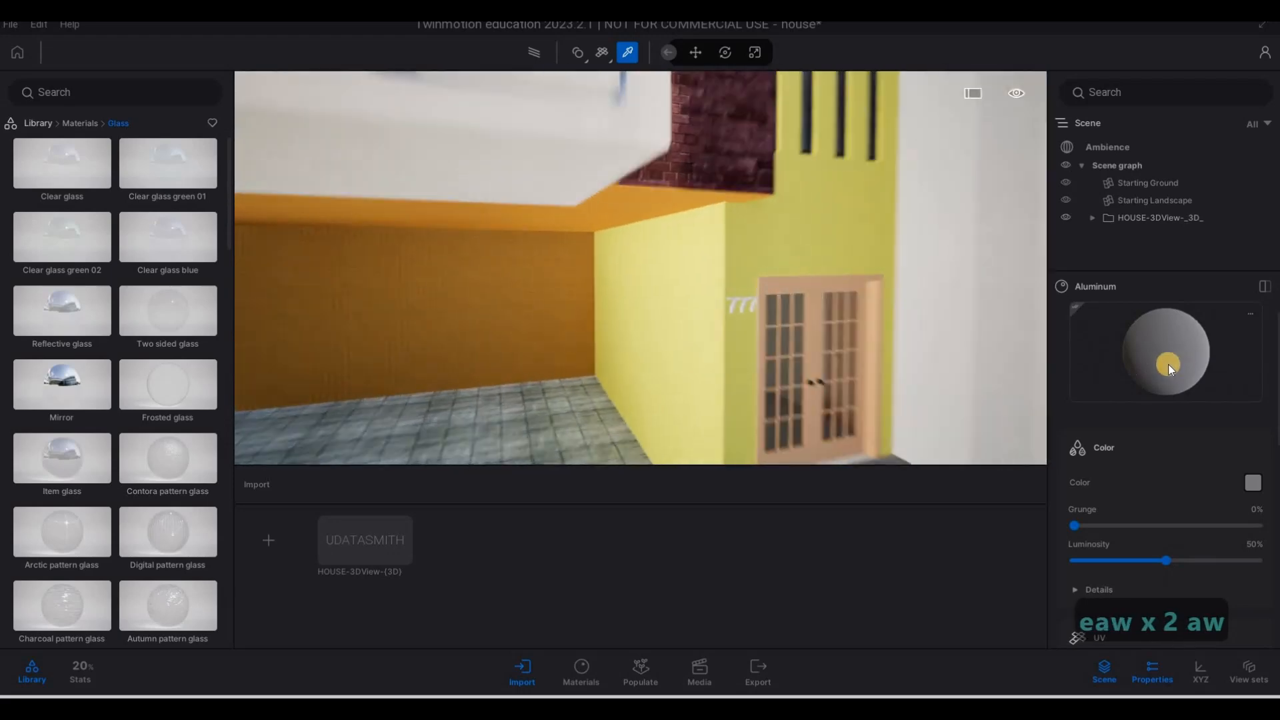
Apply the Aluminum material to the 777 house numbers beside the entrance door
{"action": "key", "text": "d"}
{"action": "key", "text": "w"}
{"action": "key", "text": "s"}
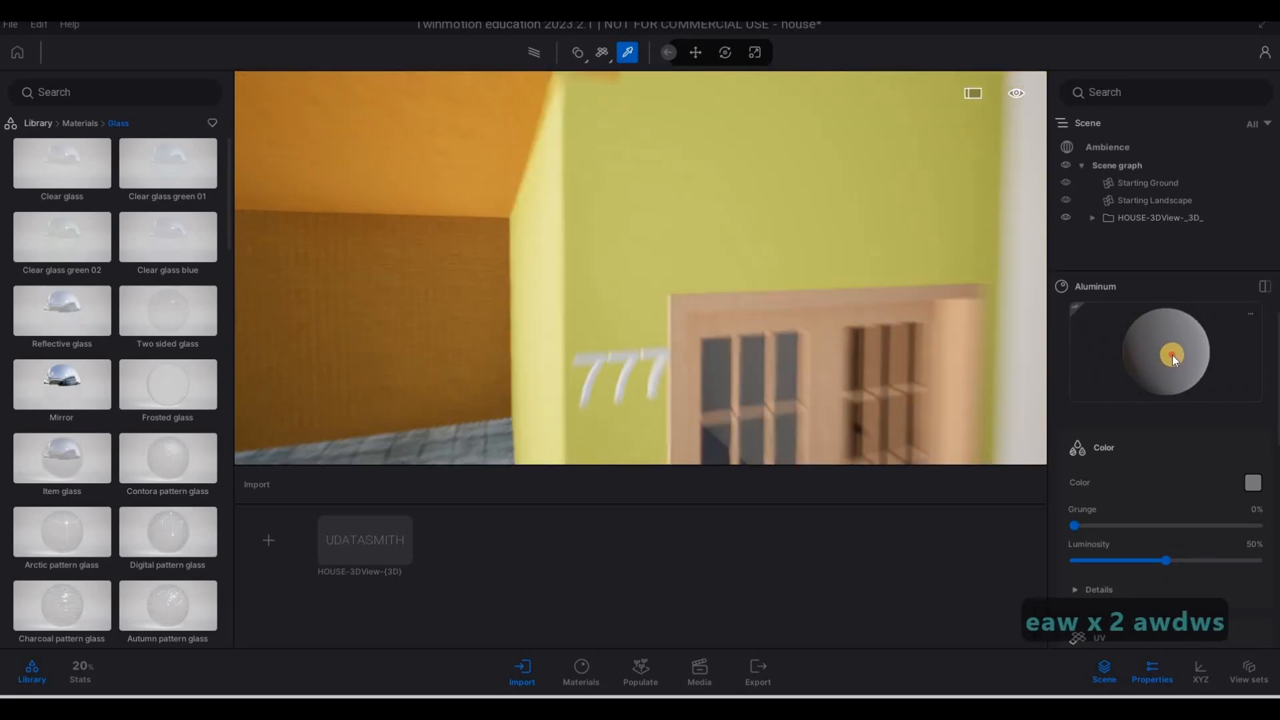
{"action": "left_click_drag", "start_coordinate": [1172, 355], "coordinate": [654, 332]}
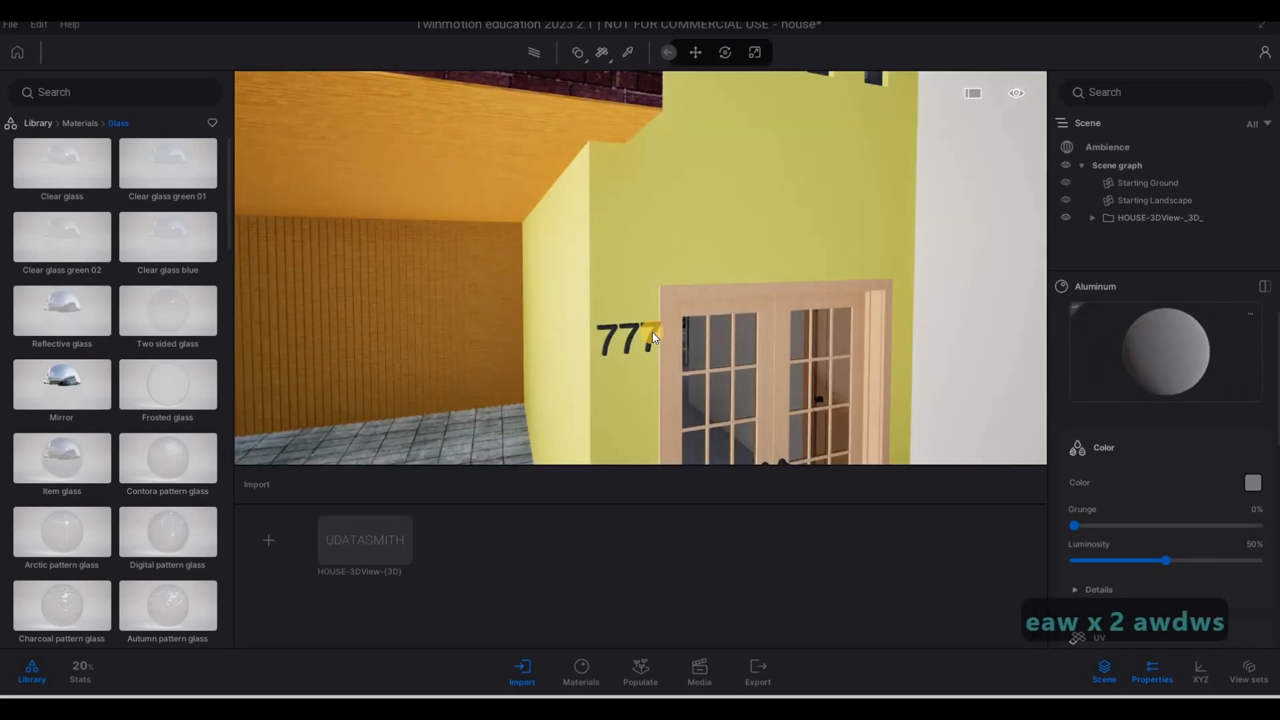
Examine the front facade, covering the carport, entrance door, red brick panel, white window surrounds and the narrow windows in the yellow wall
{"action": "key", "text": "s"}
{"action": "key", "text": "s"}
{"action": "key", "text": "s"}
{"action": "key", "text": "s"}
{"action": "key", "text": "s"}
{"action": "key", "text": "s"}
{"action": "key", "text": "s"}
{"action": "key", "text": "s"}
{"action": "right_click_drag", "start_coordinate": [714, 317], "coordinate": [722, 313]}
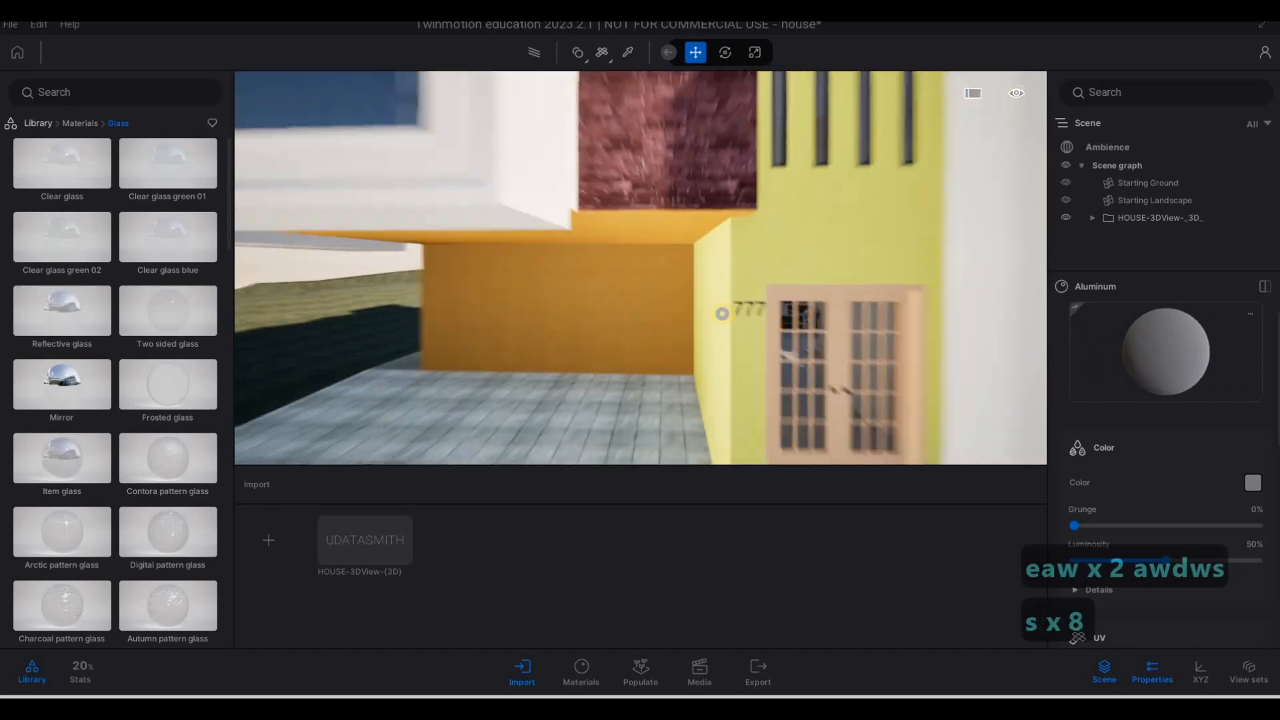
{"action": "key", "text": "s"}
{"action": "key", "text": "s"}
{"action": "key", "text": "s"}
{"action": "key", "text": "s"}
{"action": "key", "text": "s"}
{"action": "key", "text": "s"}
{"action": "key", "text": "s"}
{"action": "key", "text": "a"}
{"action": "key", "text": "w"}
{"action": "key", "text": "w"}
{"action": "key", "text": "e"}
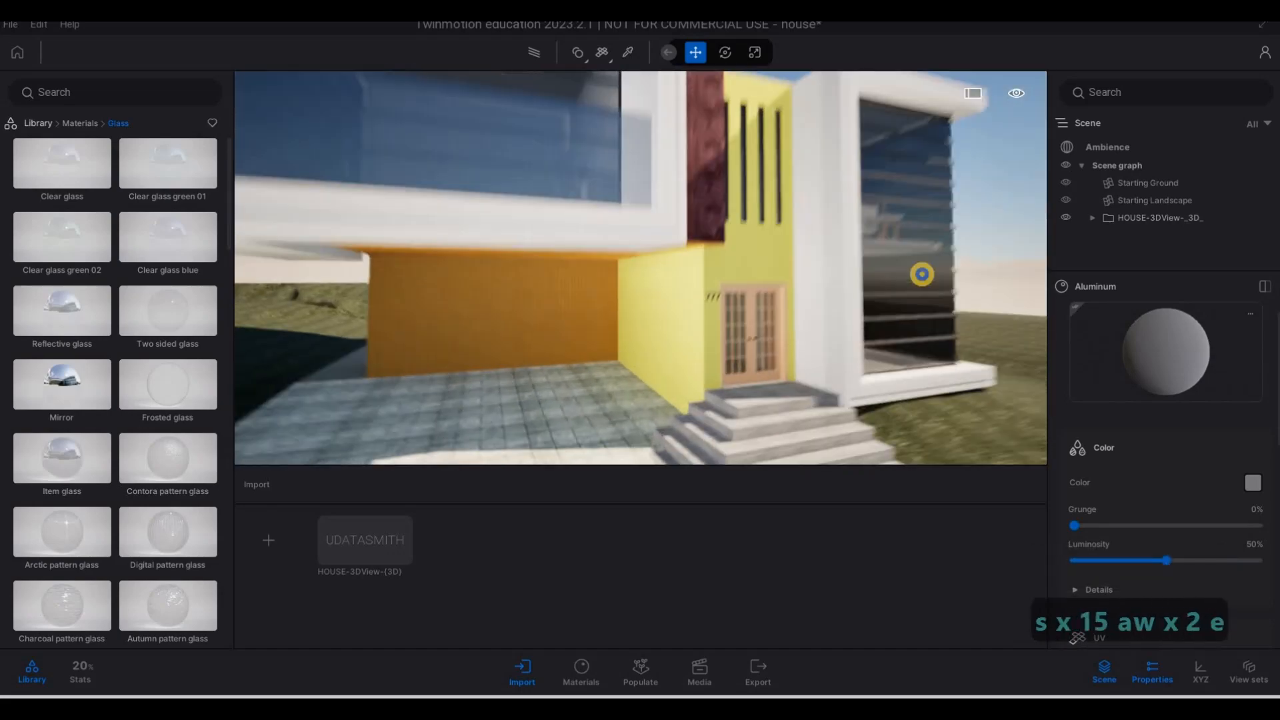
{"action": "key", "text": "q"}
{"action": "key", "text": "d"}
{"action": "key", "text": "w"}
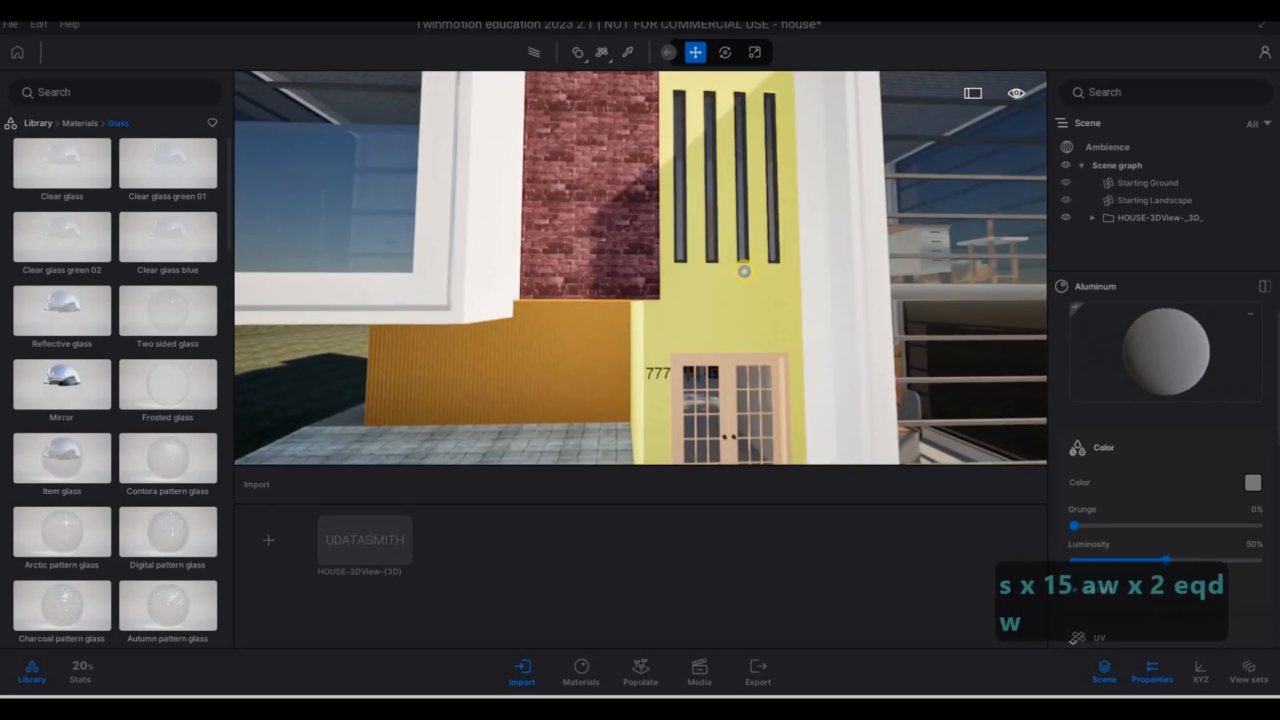
{"action": "key", "text": "w"}
{"action": "key", "text": "q"}
{"action": "key", "text": "a"}
{"action": "key", "text": "e"}
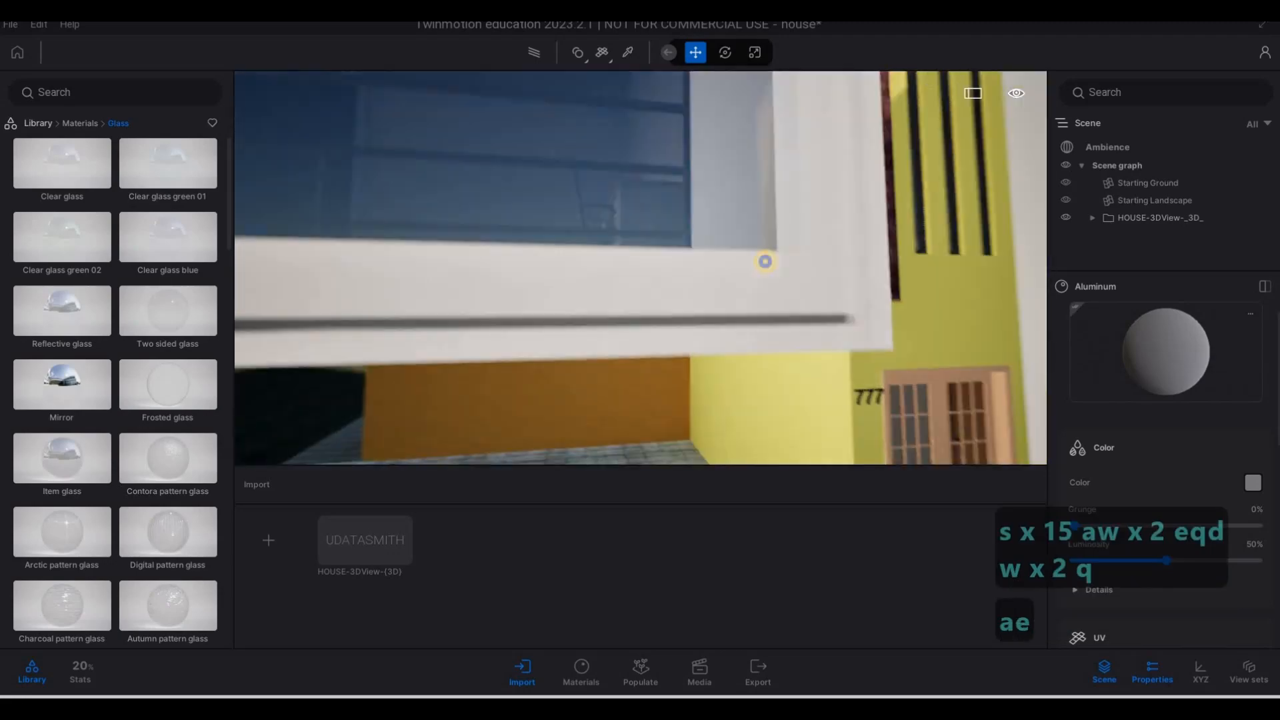
{"action": "key", "text": "d"}
{"action": "key", "text": "w"}
{"action": "key", "text": "q"}
{"action": "key", "text": "d"}
{"action": "key", "text": "a"}
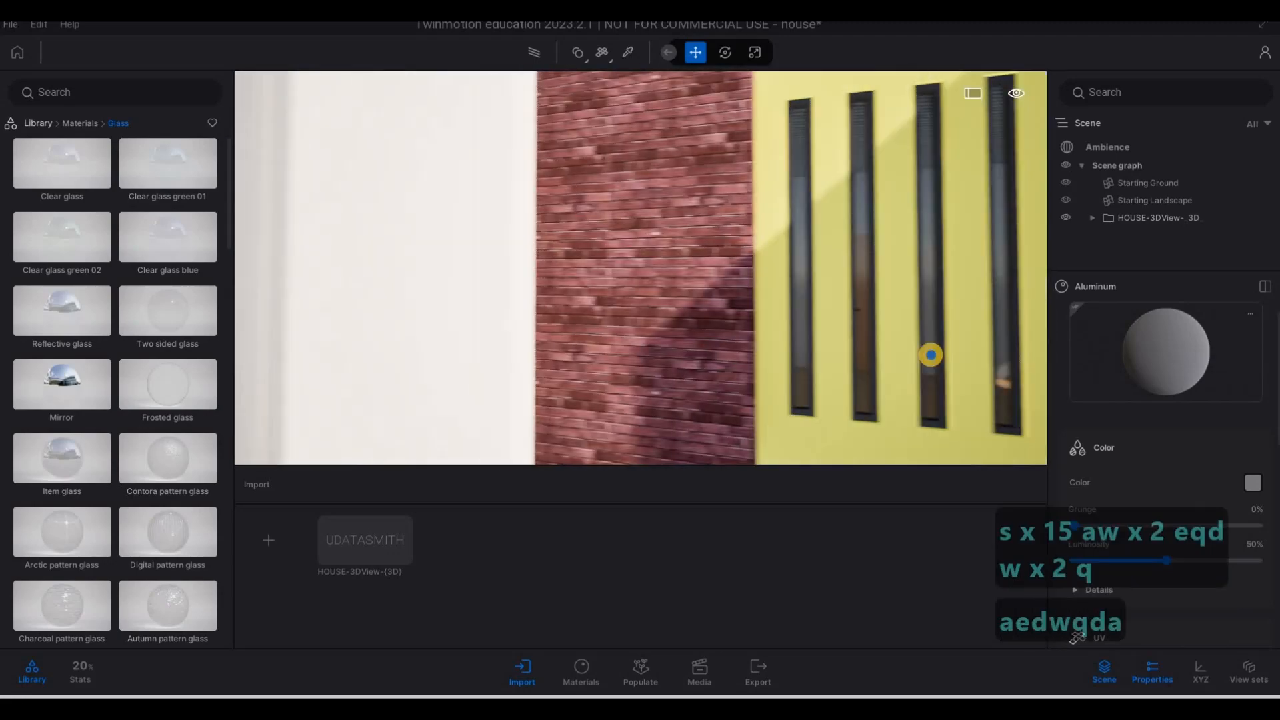
{"action": "key", "text": "s"}
{"action": "key", "text": "a"}
{"action": "key", "text": "e"}
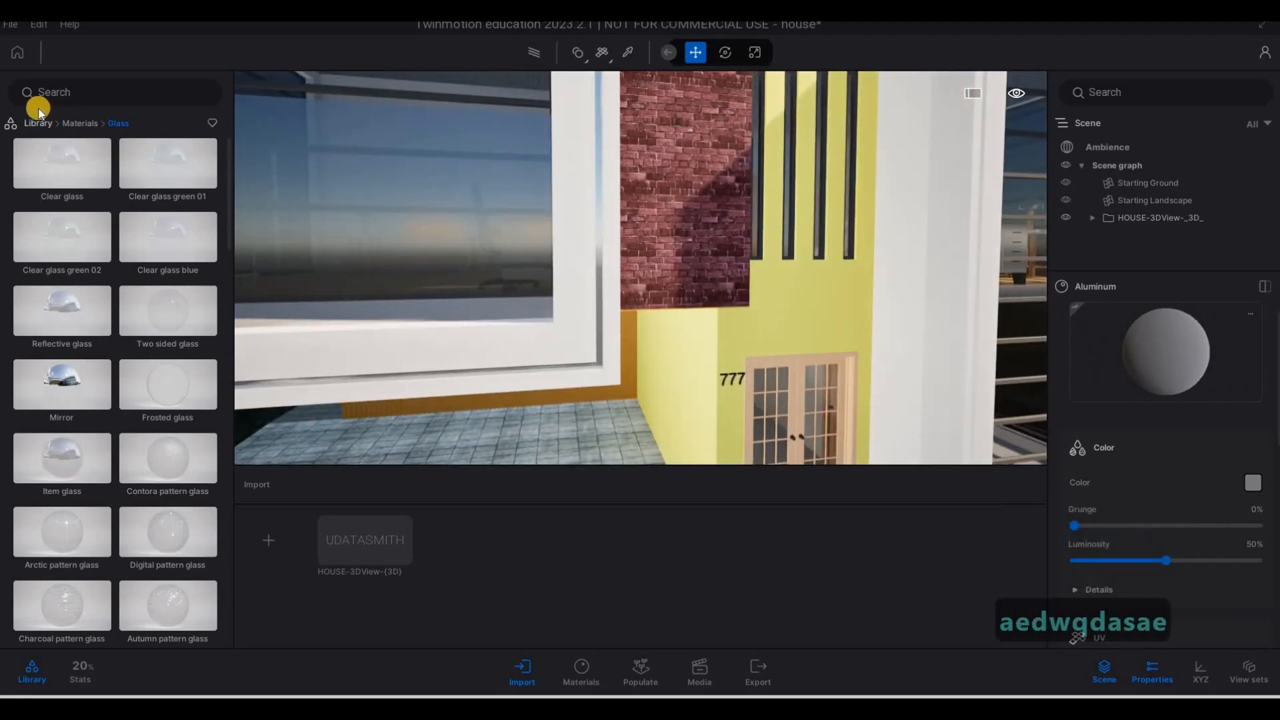
Apply the Stacked stone 05 library material to the yellow entrance wall and raise its texture scale to about 5.4
{"action": "left_click", "coordinate": [38, 121]}
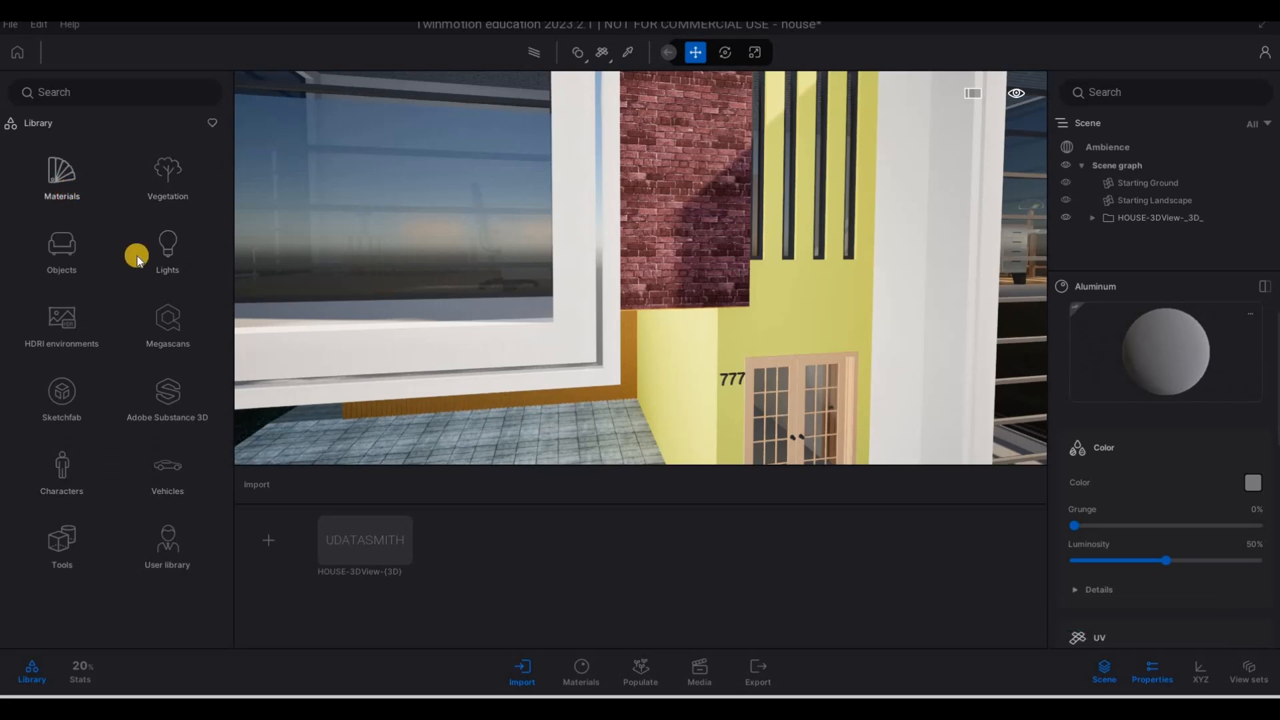
{"action": "left_click", "coordinate": [70, 327]}
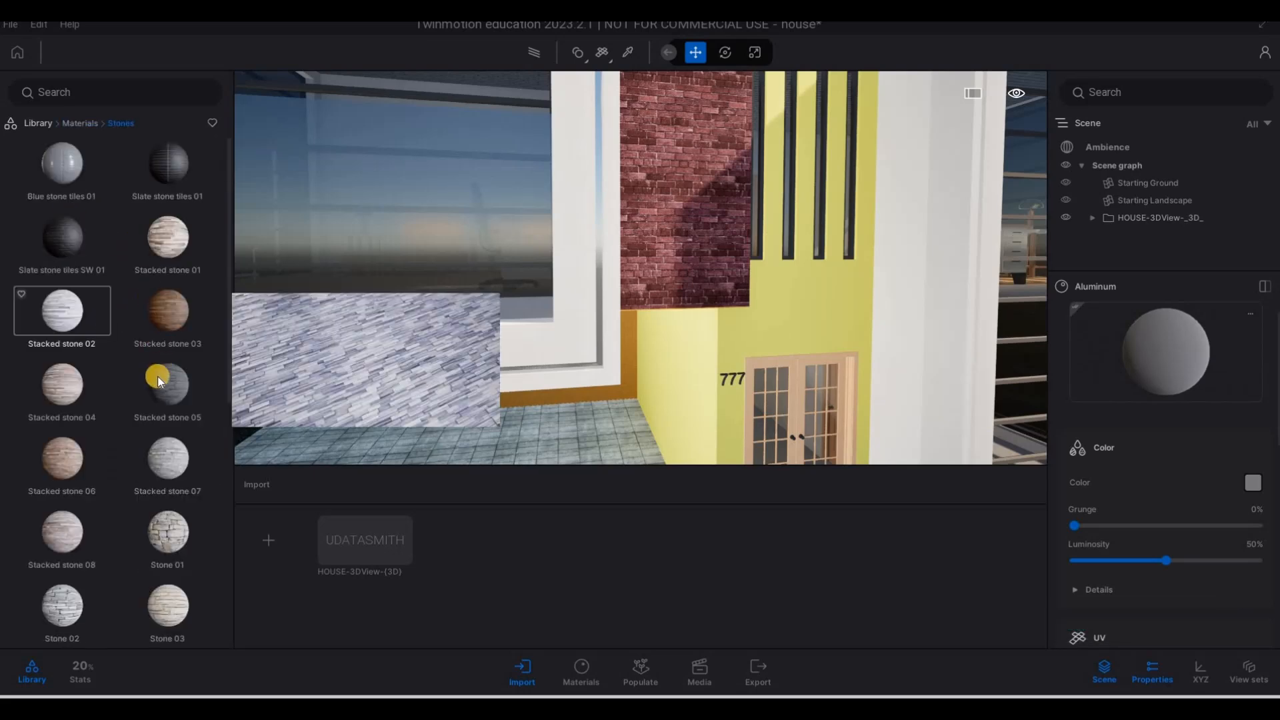
{"action": "left_click_drag", "start_coordinate": [166, 383], "coordinate": [766, 329]}
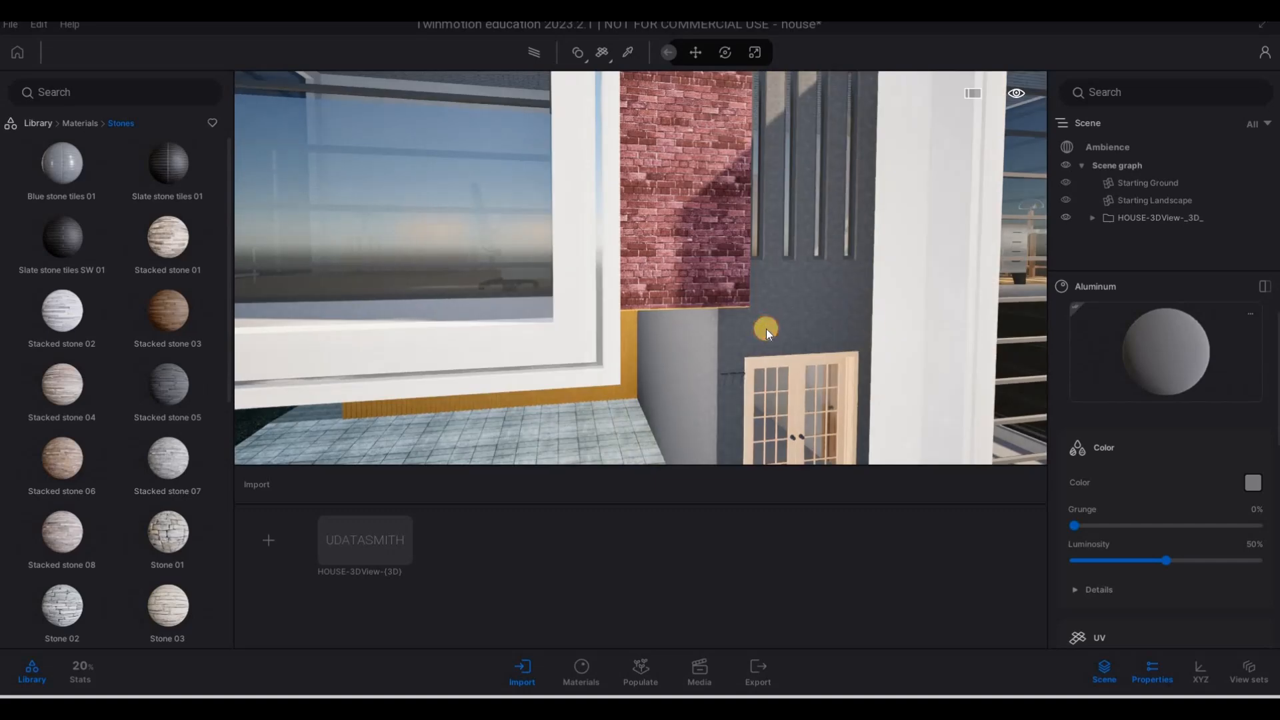
{"action": "scroll", "coordinate": [1140, 496], "scroll_direction": "down", "scroll_amount": 4}
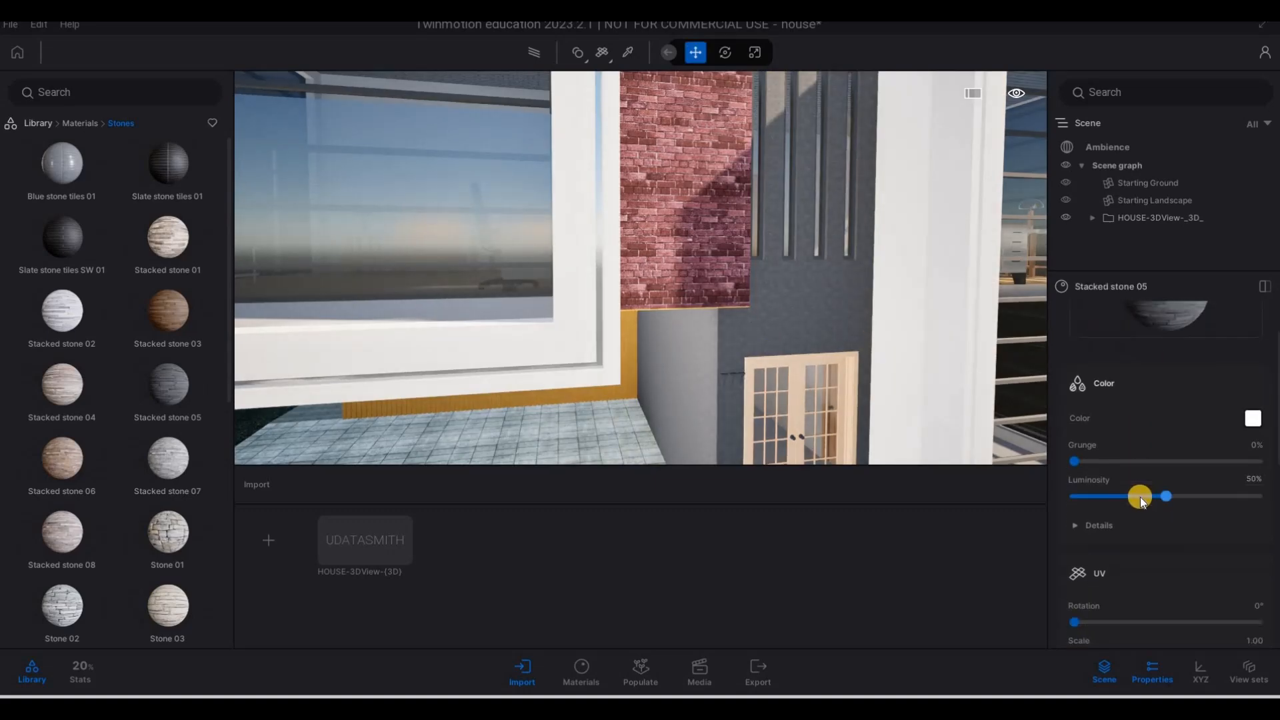
{"action": "left_click_drag", "start_coordinate": [1183, 591], "coordinate": [1211, 592]}
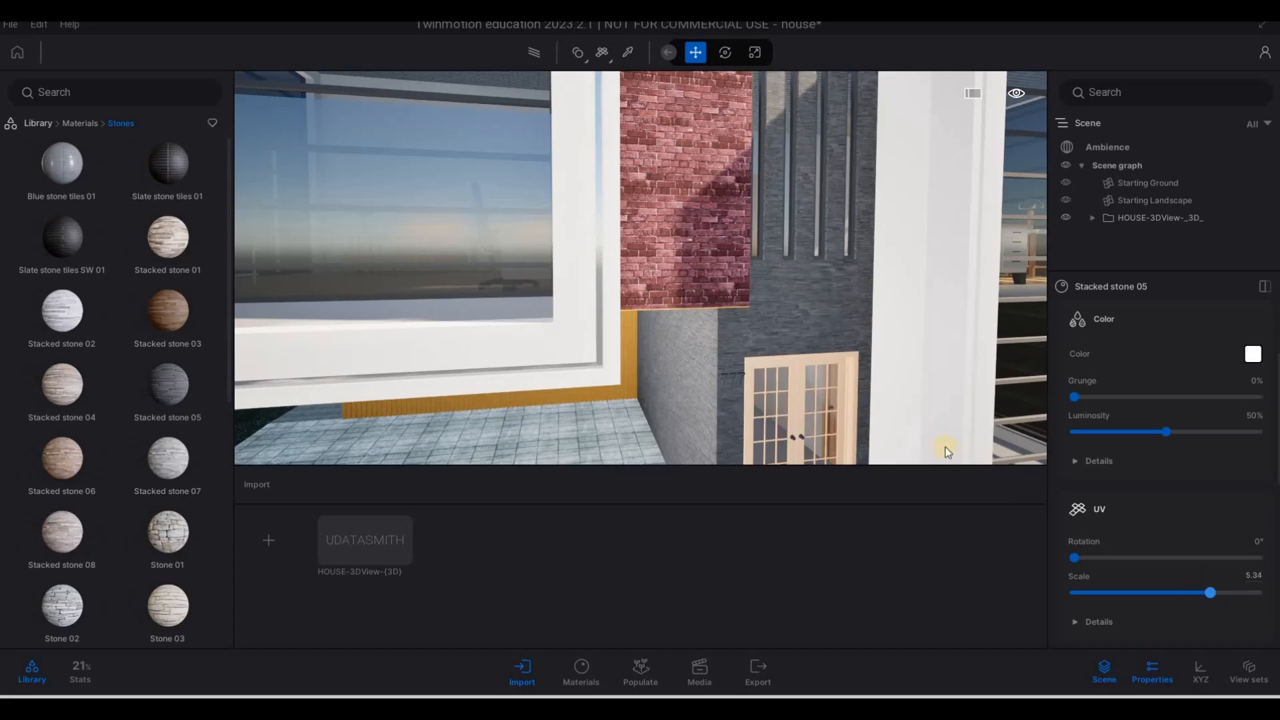
Set the UV scale of the Stacked stone 05 material on the entrance wall to exactly 5.7
{"action": "right_click_drag", "start_coordinate": [936, 432], "coordinate": [865, 353]}
{"action": "key", "text": "e"}
{"action": "key", "text": "a"}
{"action": "key", "text": "s"}
{"action": "key", "text": "w"}
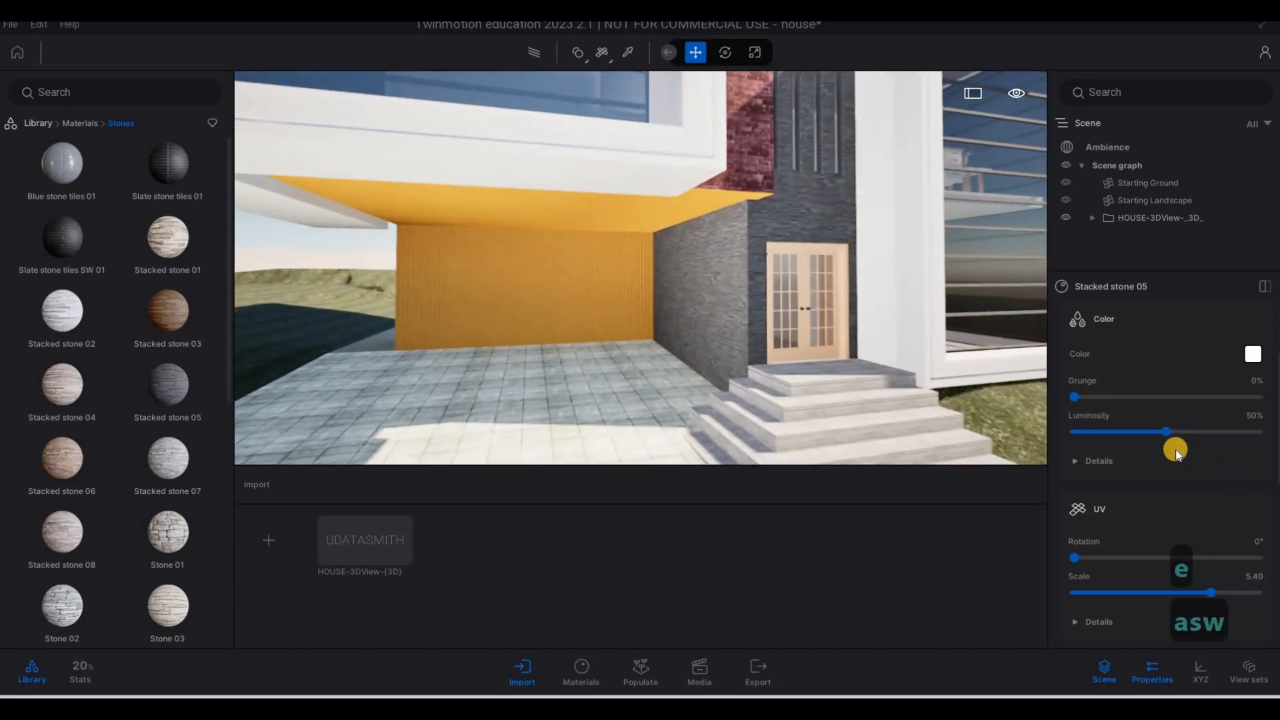
{"action": "key", "text": "w"}
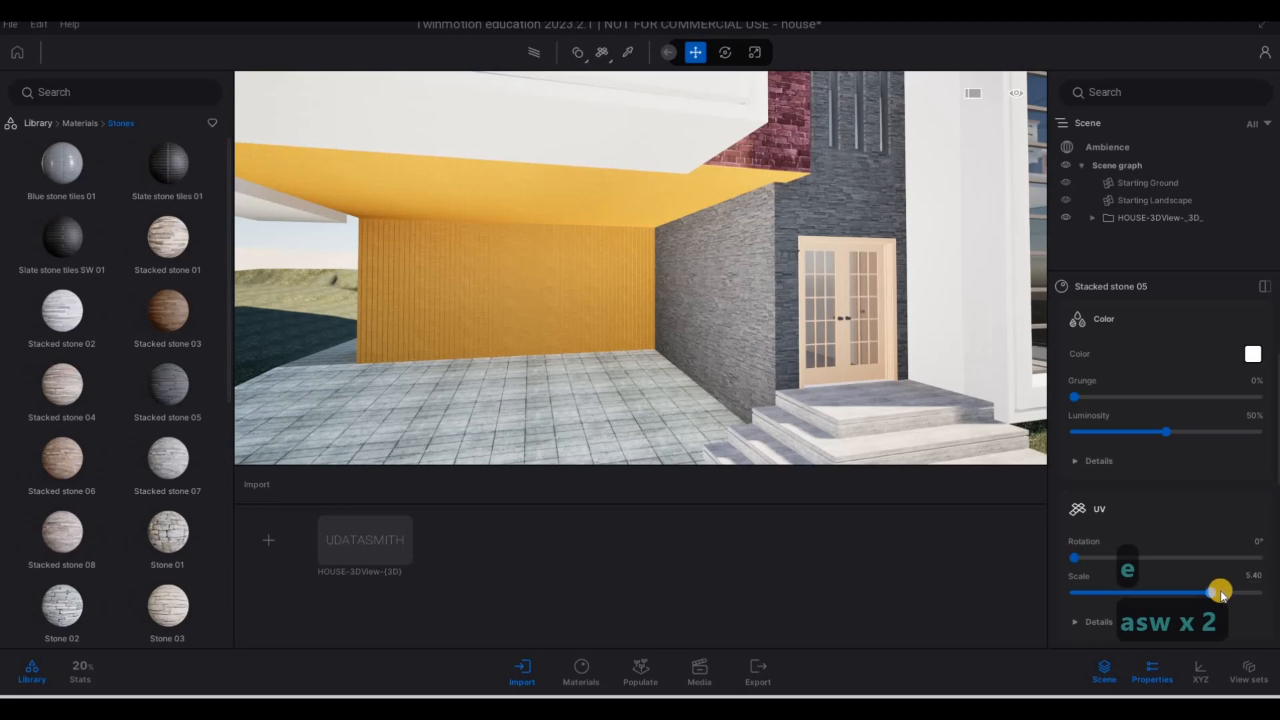
{"action": "left_click", "coordinate": [1214, 592]}
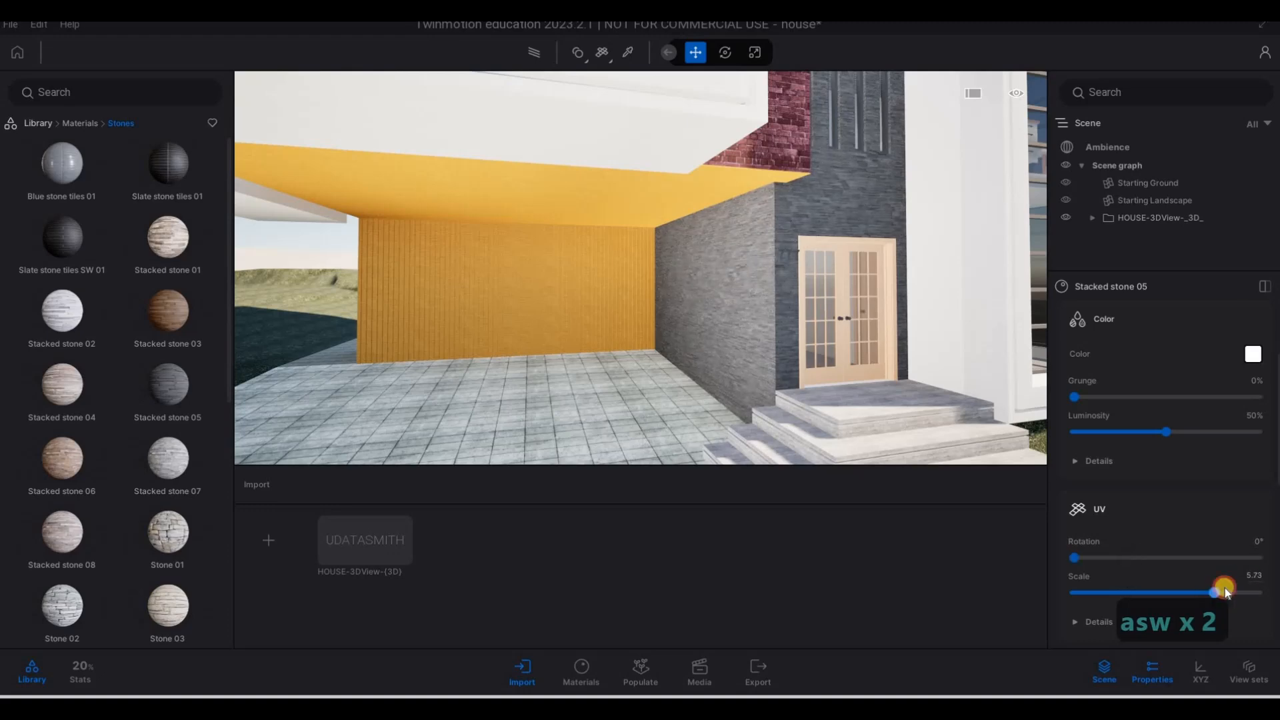
{"action": "left_click", "coordinate": [1247, 577]}
{"action": "left_click_drag", "start_coordinate": [1247, 578], "coordinate": [1277, 578]}
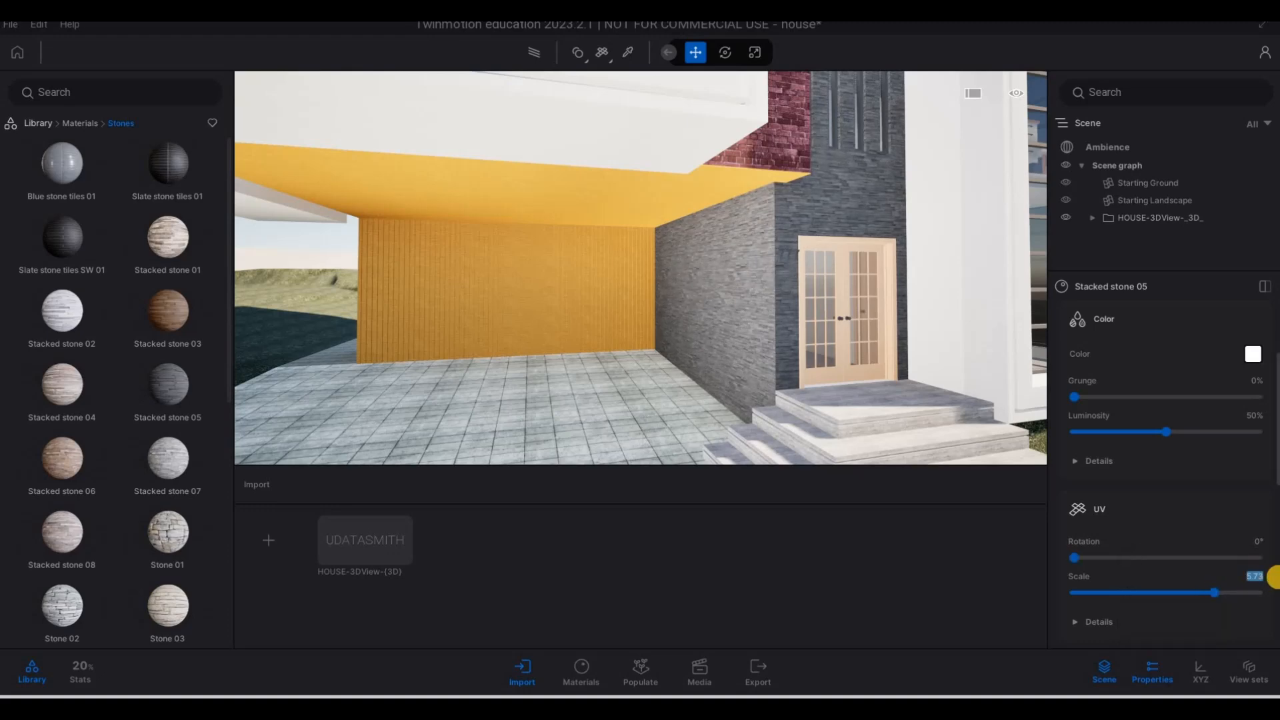
{"action": "type", "text": "5.7"}
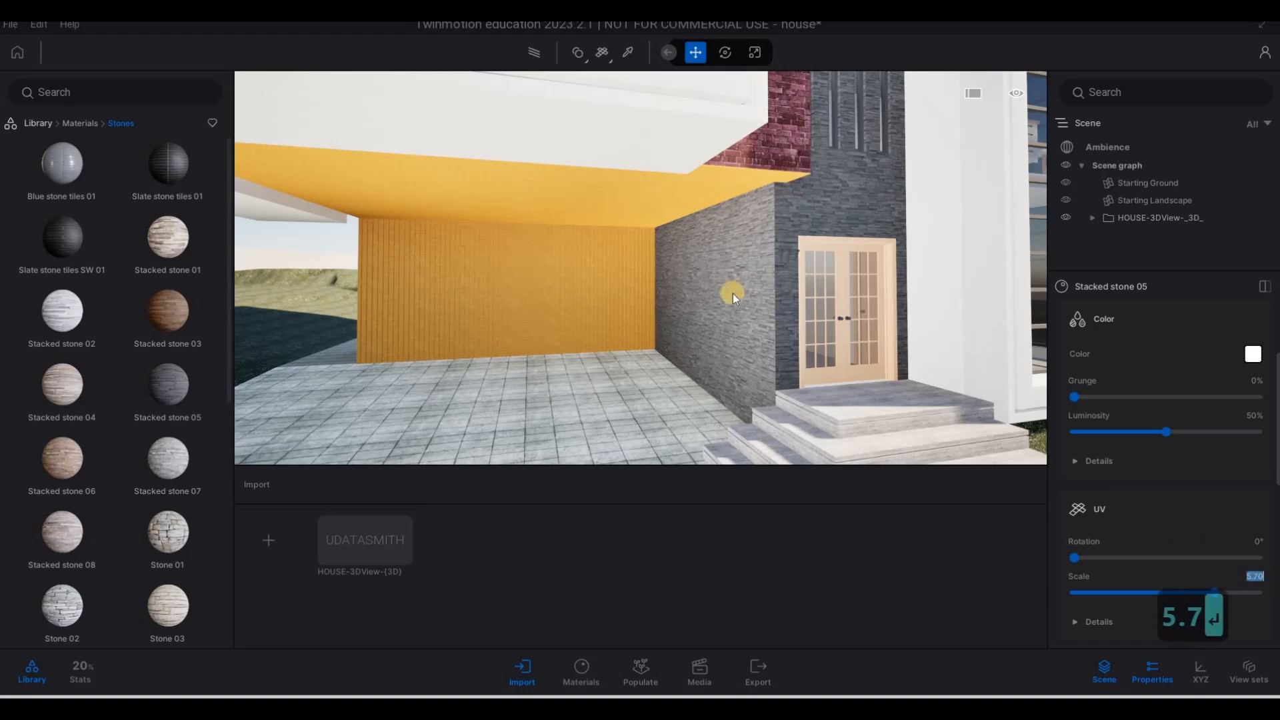
{"action": "key", "text": "Return"}
{"action": "left_click", "coordinate": [716, 303]}
Apply the Slate stone tiles 01 material from the Stones library to the red brick wall panel
{"action": "key", "text": "d"}
{"action": "key", "text": "q"}
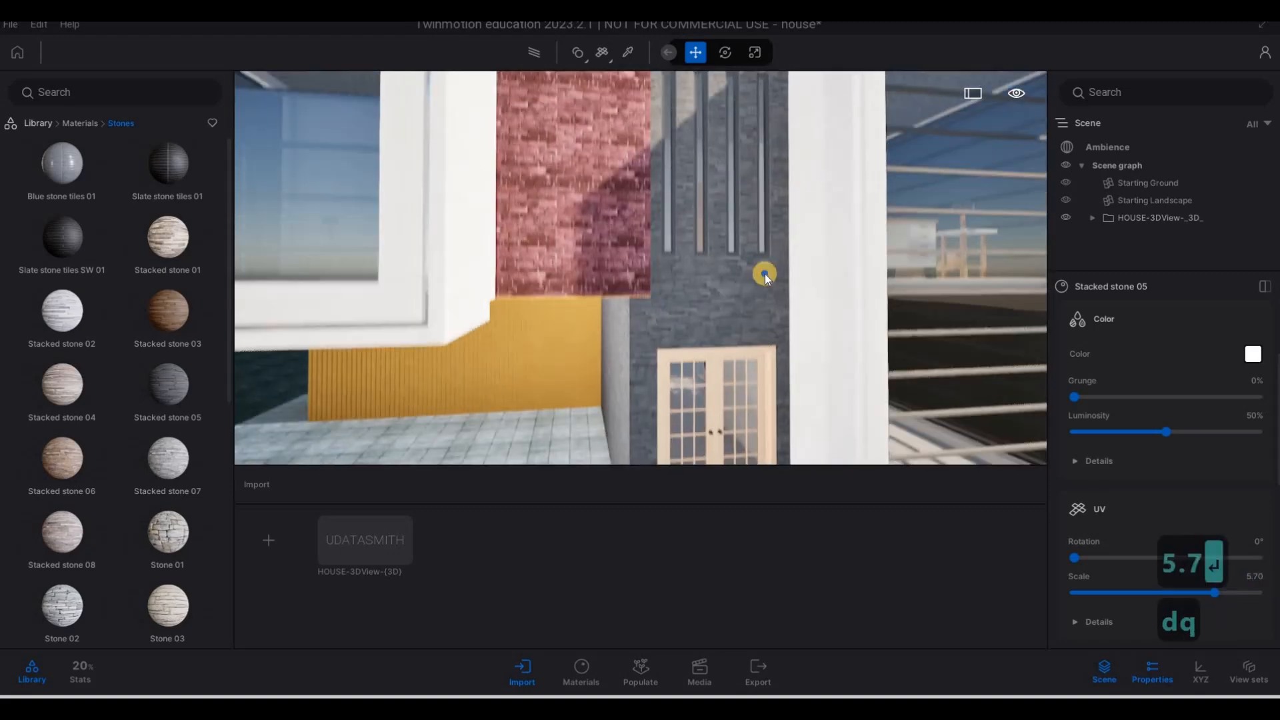
{"action": "key", "text": "d"}
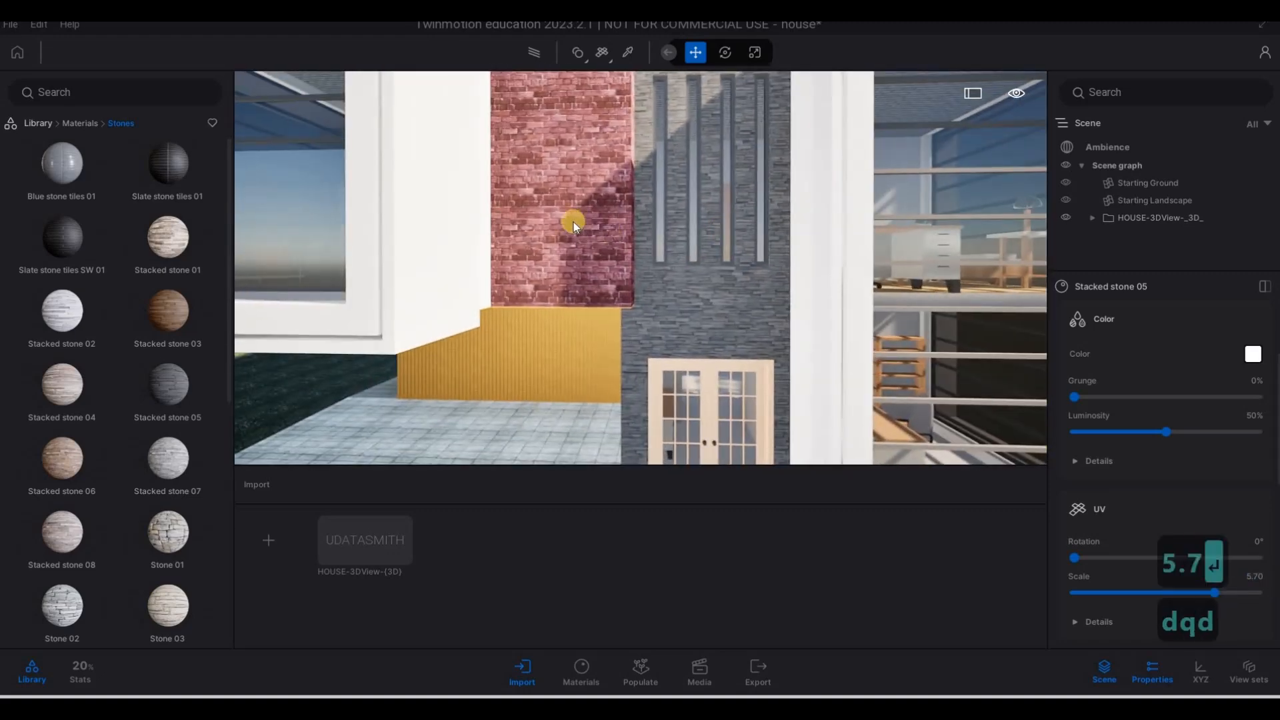
{"action": "mouse_move", "coordinate": [143, 237]}
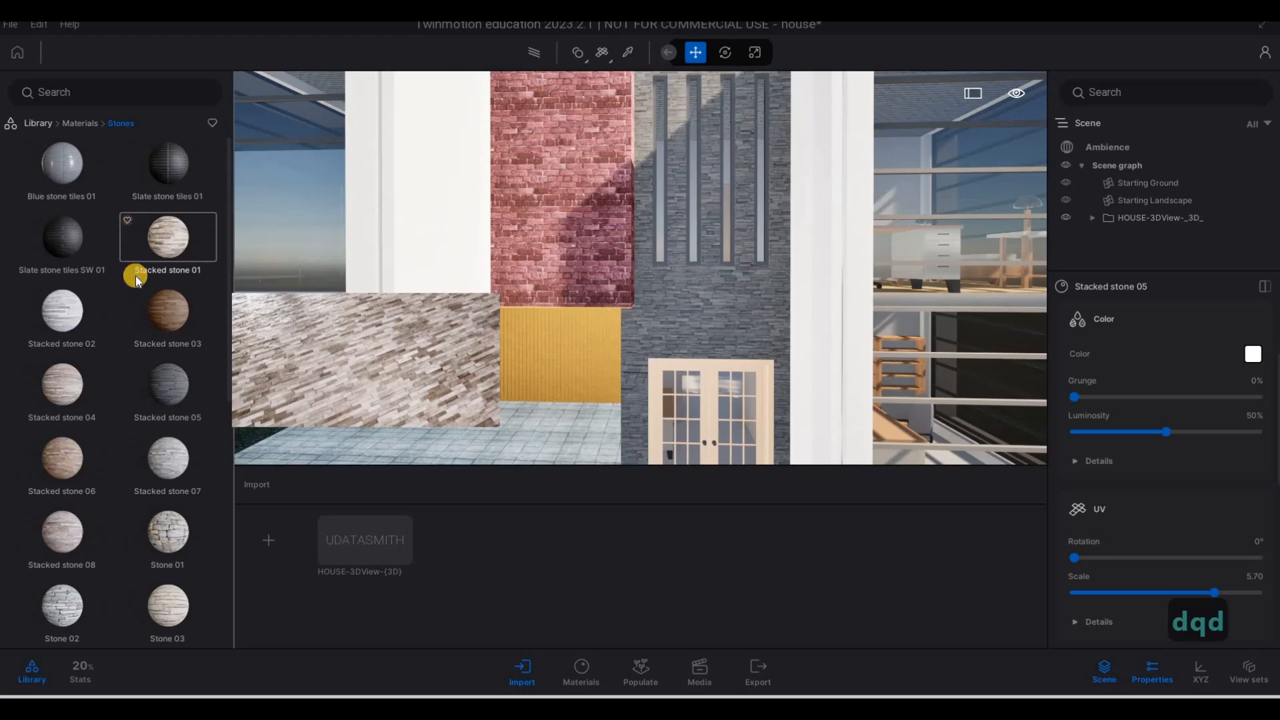
{"action": "scroll", "coordinate": [133, 289], "scroll_direction": "down", "scroll_amount": 1}
{"action": "scroll", "coordinate": [134, 289], "scroll_direction": "down", "scroll_amount": 4}
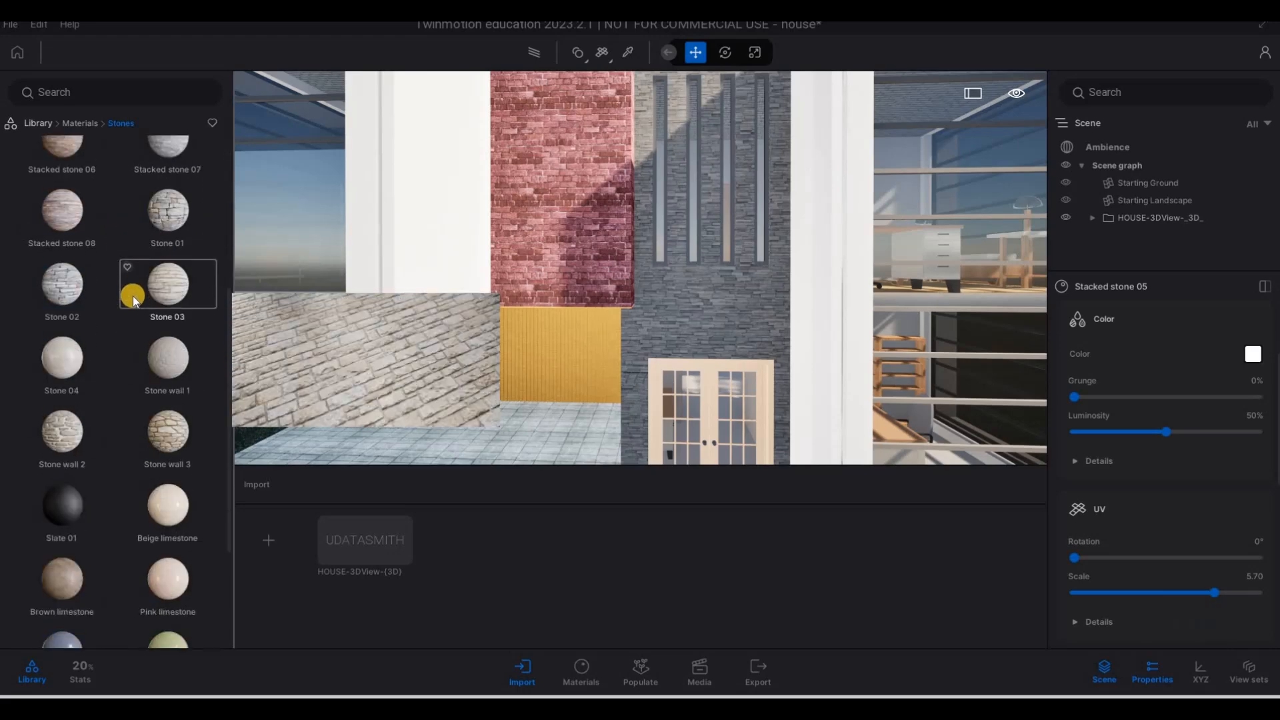
{"action": "scroll", "coordinate": [133, 306], "scroll_direction": "up", "scroll_amount": 4}
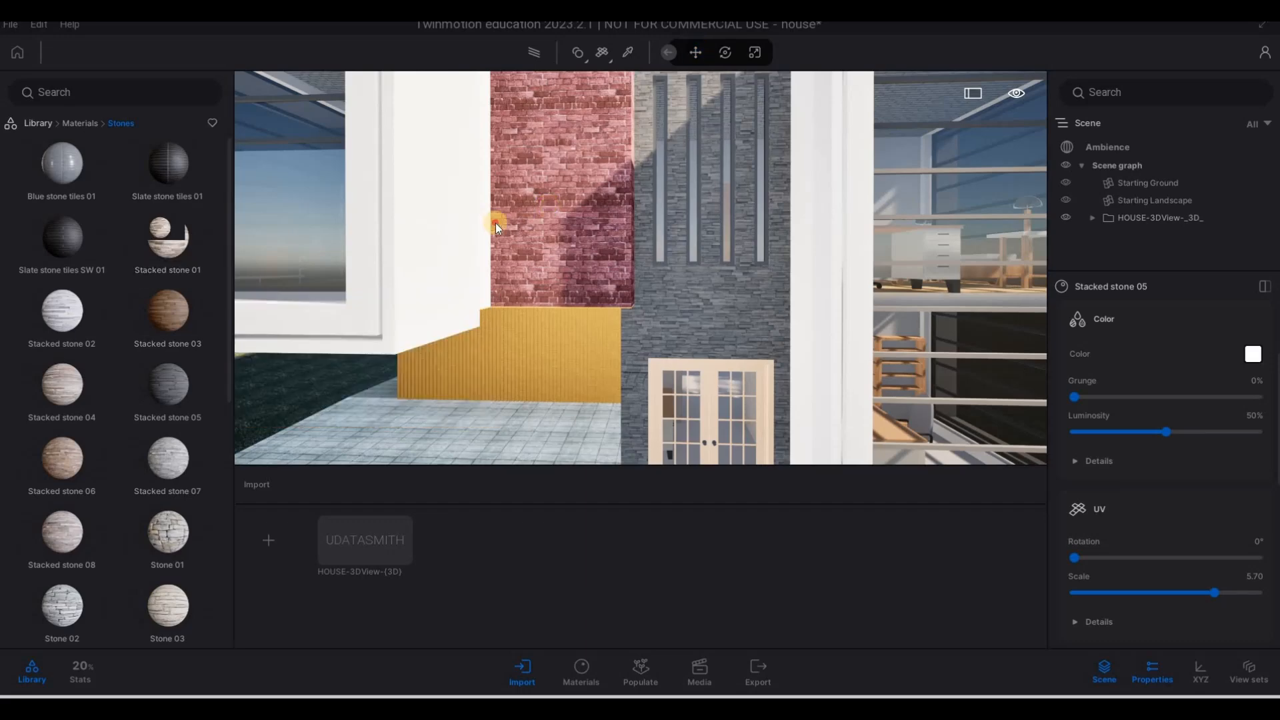
{"action": "left_click_drag", "start_coordinate": [138, 190], "coordinate": [541, 177]}
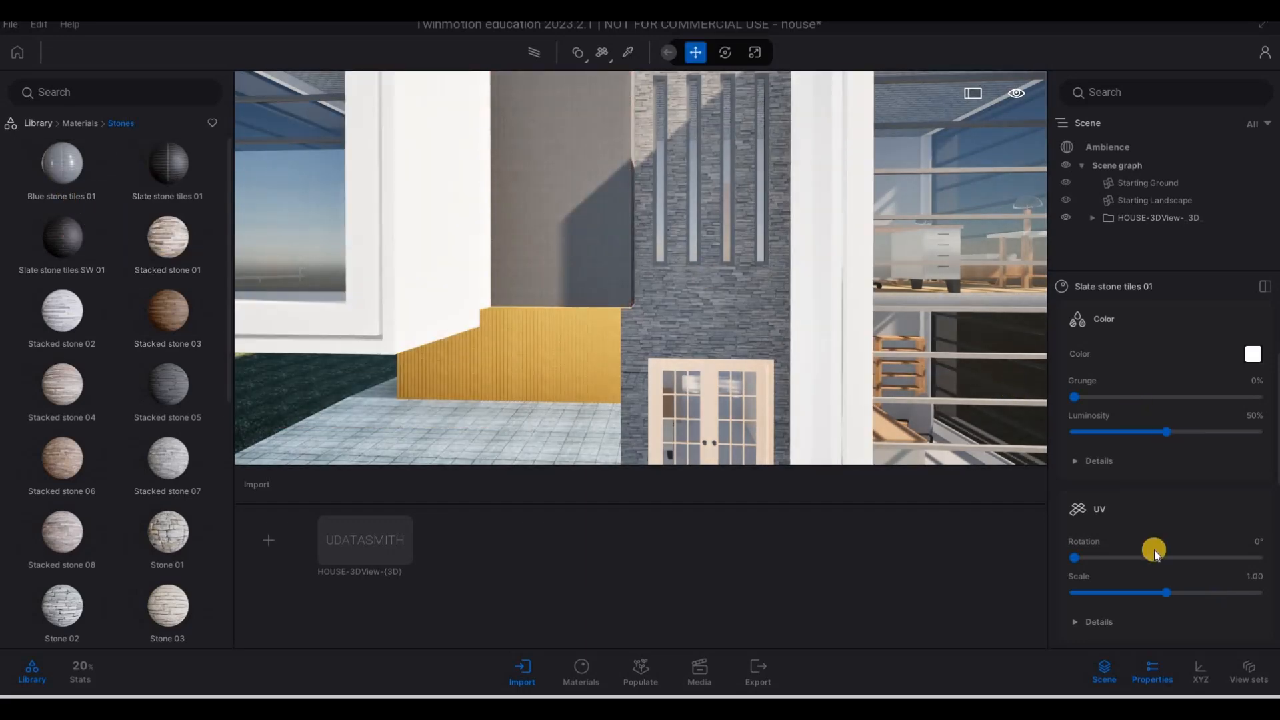
Enlarge the Slate stone tiles 01 texture scale, settling on a UV scale of 5
{"action": "left_click_drag", "start_coordinate": [1168, 591], "coordinate": [1215, 597]}
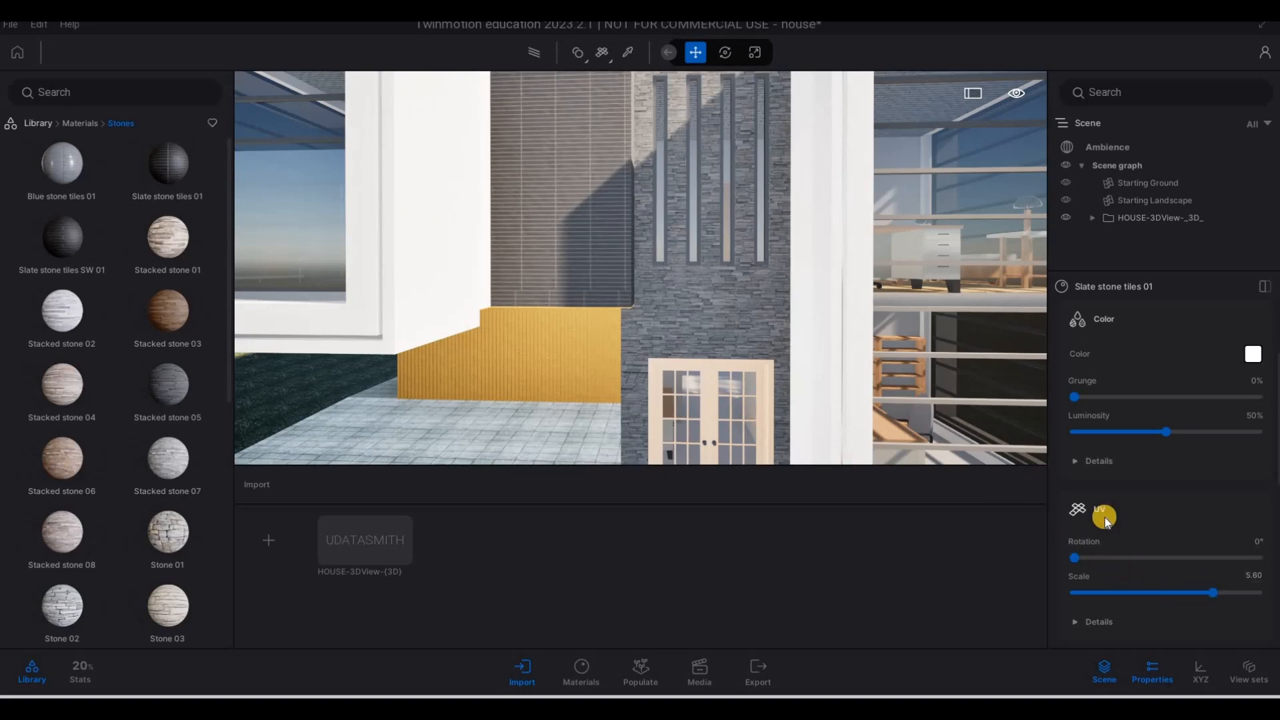
{"action": "left_click_drag", "start_coordinate": [1208, 590], "coordinate": [1210, 589]}
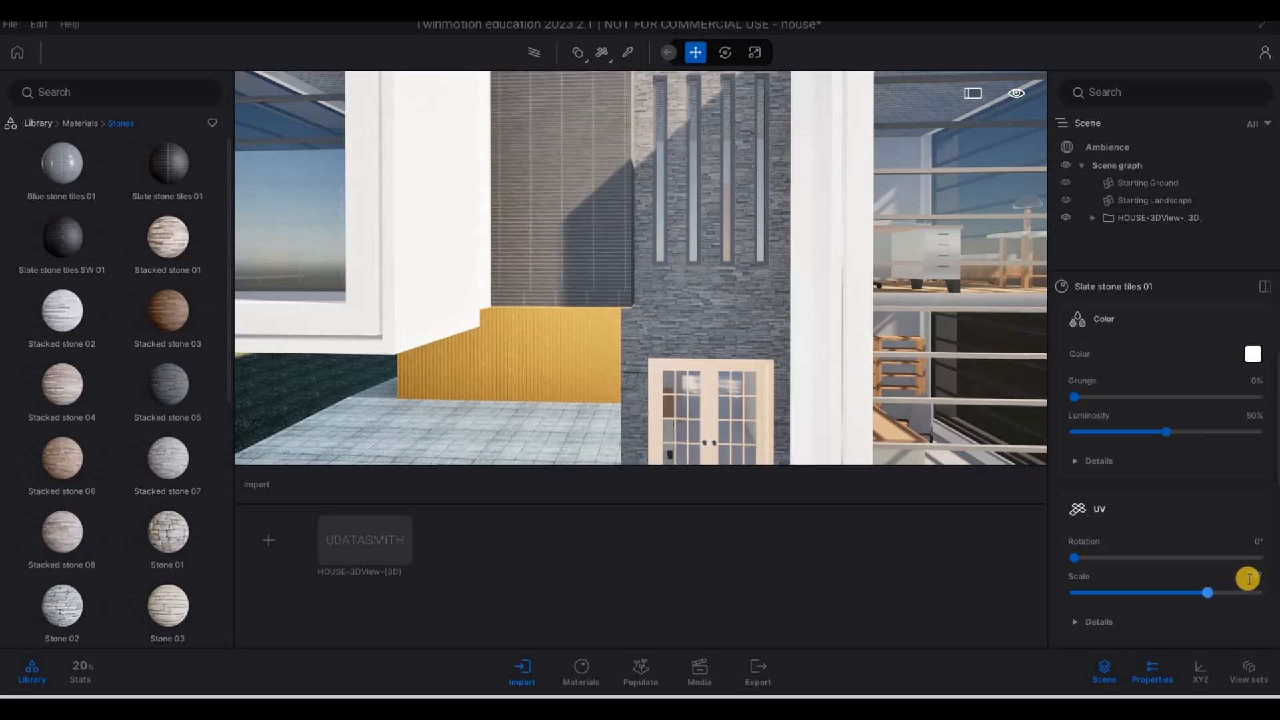
{"action": "left_click", "coordinate": [1258, 579]}
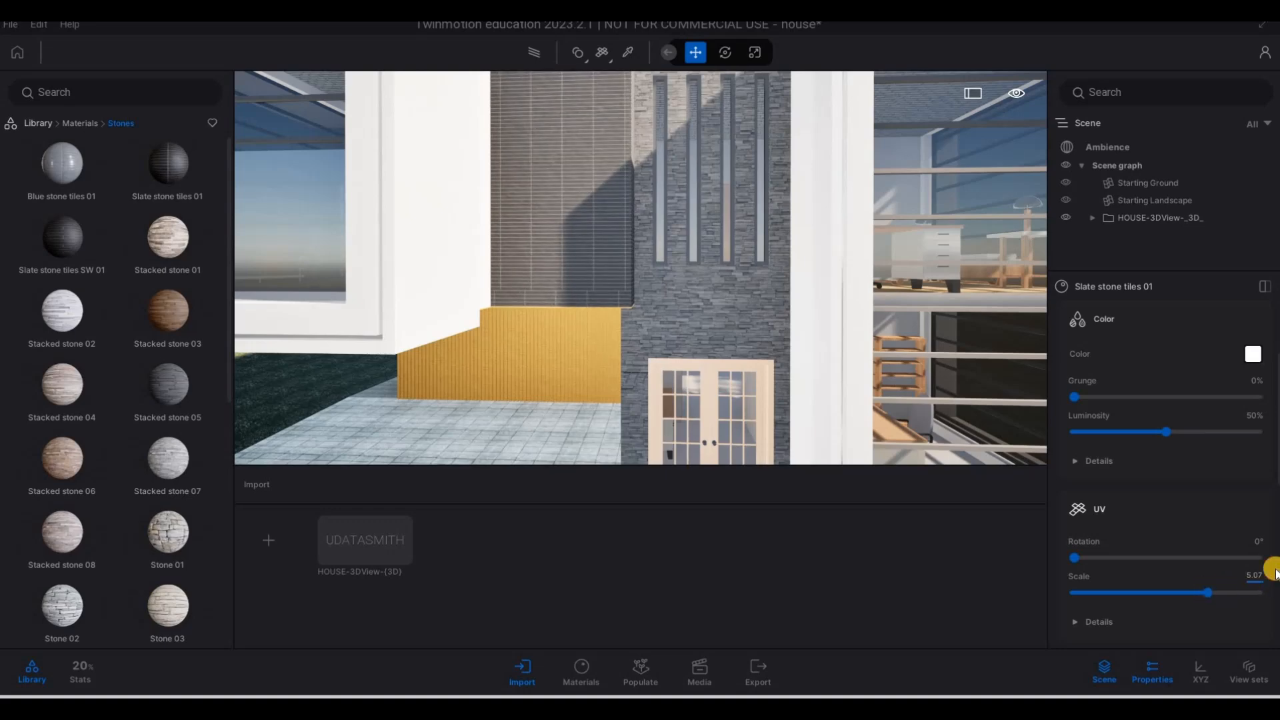
{"action": "type", "text": "5"}
{"action": "key", "text": "Return"}
{"action": "type", "text": "a"}
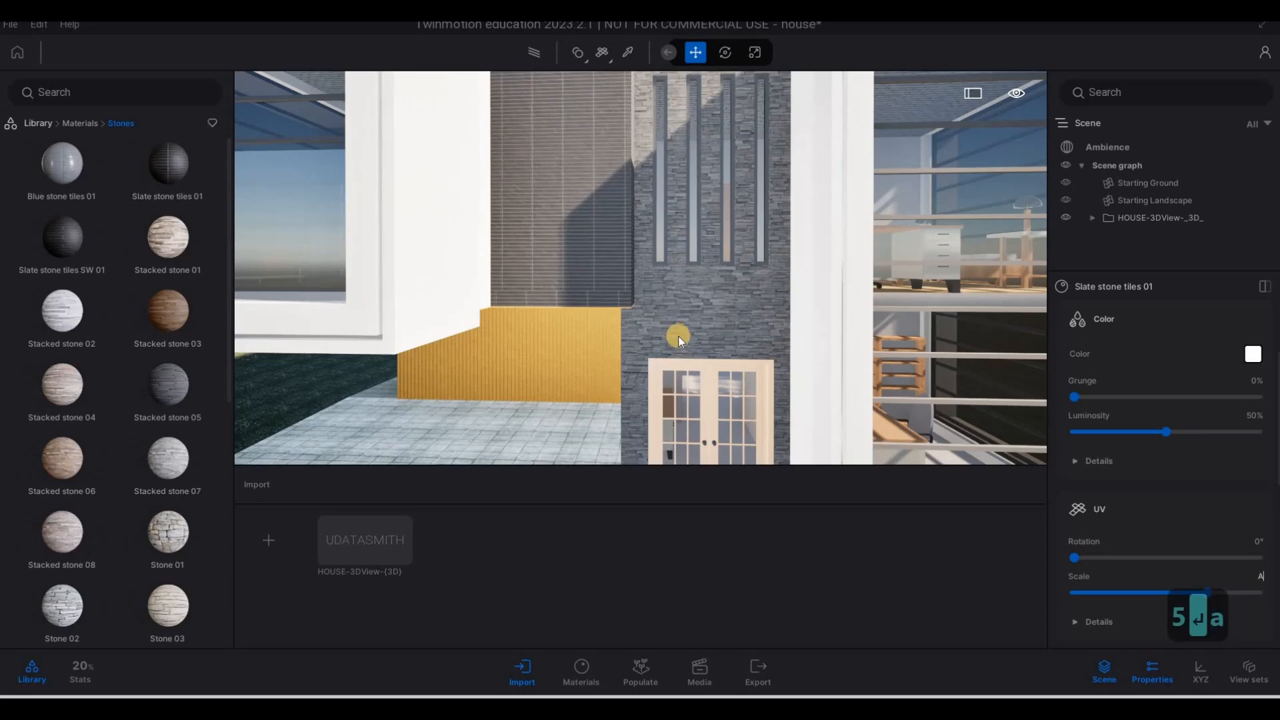
{"action": "scroll", "coordinate": [676, 345], "scroll_direction": "down", "scroll_amount": 2}
{"action": "middle_click_drag", "start_coordinate": [682, 340], "coordinate": [778, 310]}
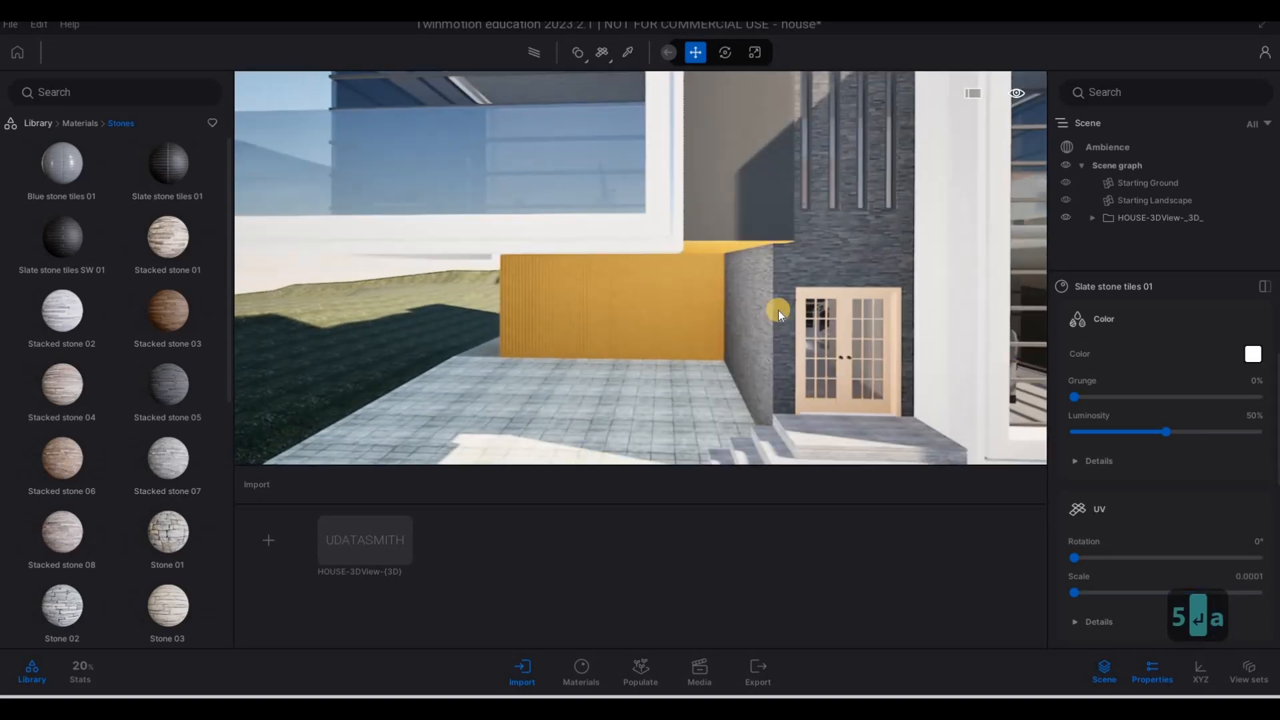
{"action": "scroll", "coordinate": [778, 310], "scroll_direction": "up", "scroll_amount": 2}
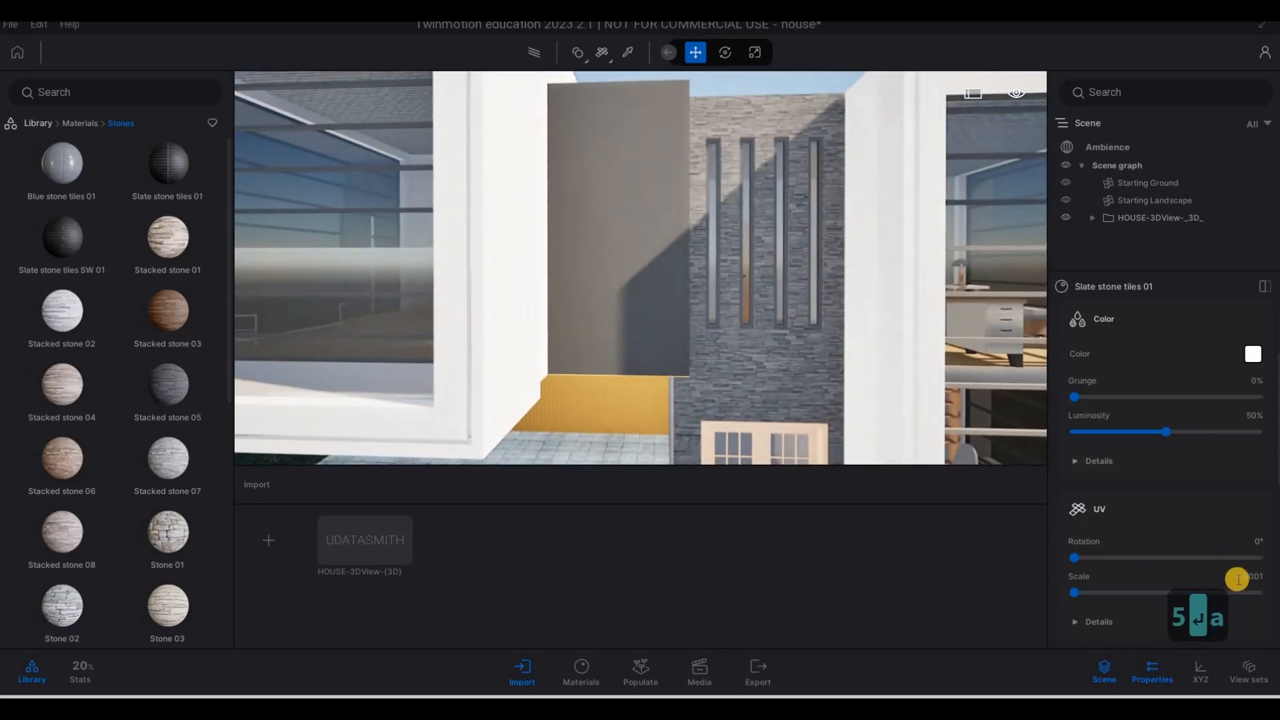
Restore the UV scale of Slate stone tiles 01 to 5 and deselect the material
{"action": "left_click", "coordinate": [1272, 575]}
{"action": "type", "text": "5"}
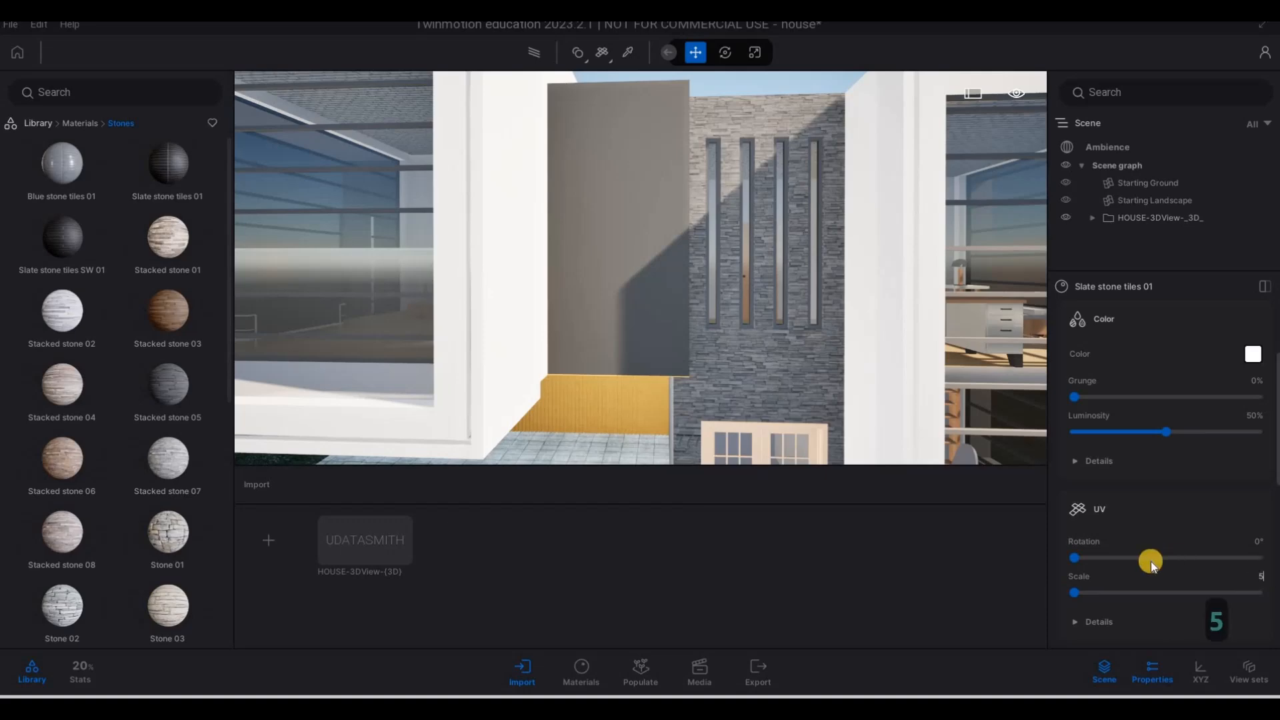
{"action": "key", "text": "Return"}
{"action": "left_click", "coordinate": [793, 332]}
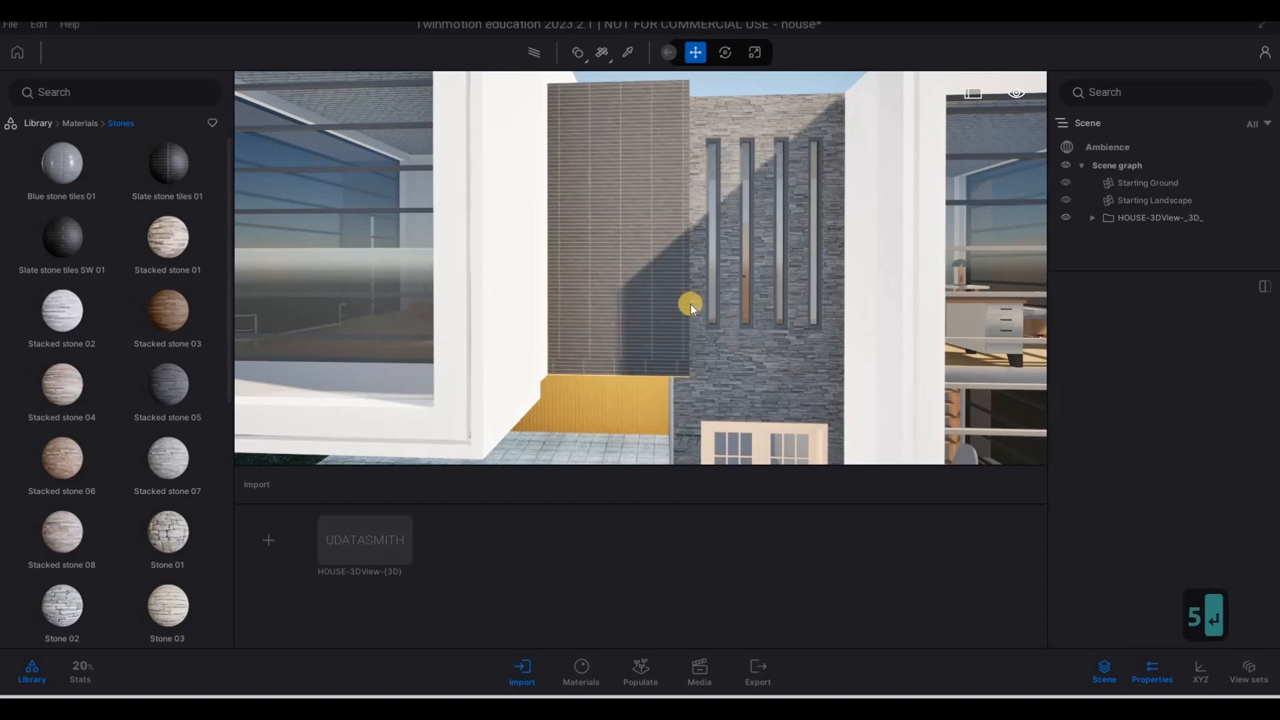
Inspect the slate-tiled wall panel and the surrounding entrance stone wall from several distances and angles
{"action": "key", "text": "d"}
{"action": "key", "text": "s"}
{"action": "key", "text": "a"}
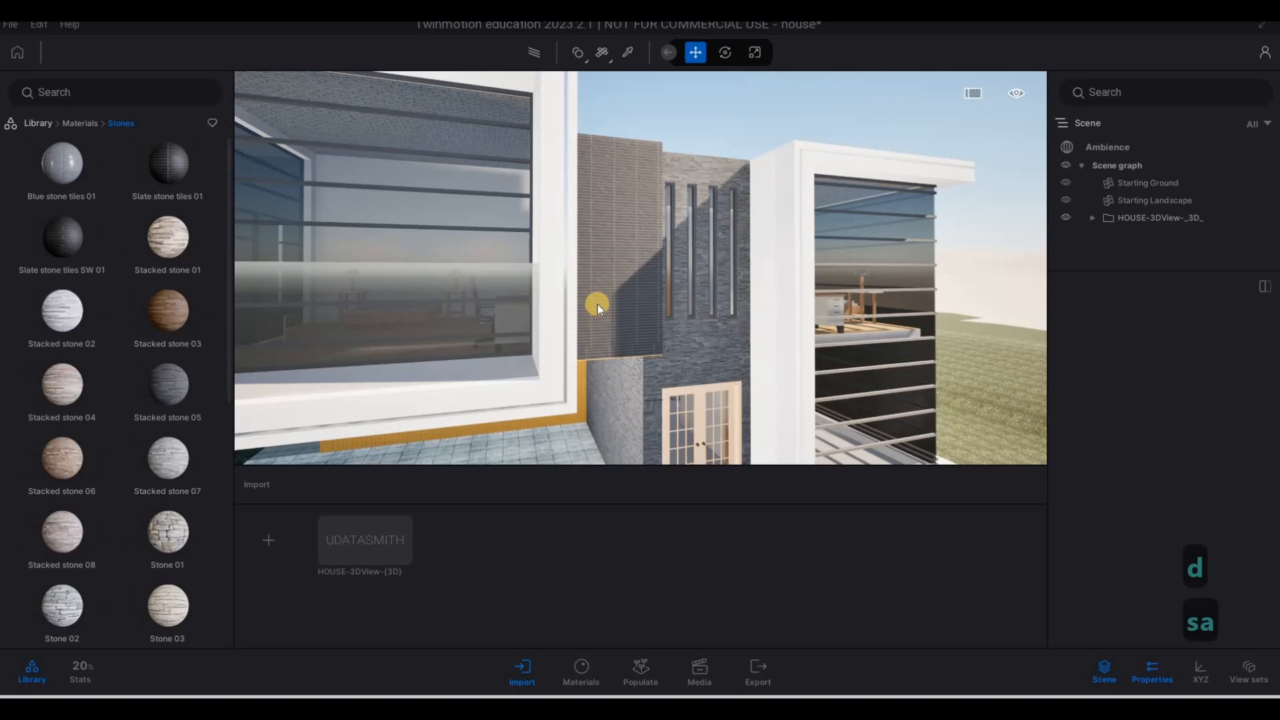
{"action": "key", "text": "e"}
{"action": "key", "text": "w"}
{"action": "key", "text": "w"}
{"action": "left_click", "coordinate": [609, 185]}
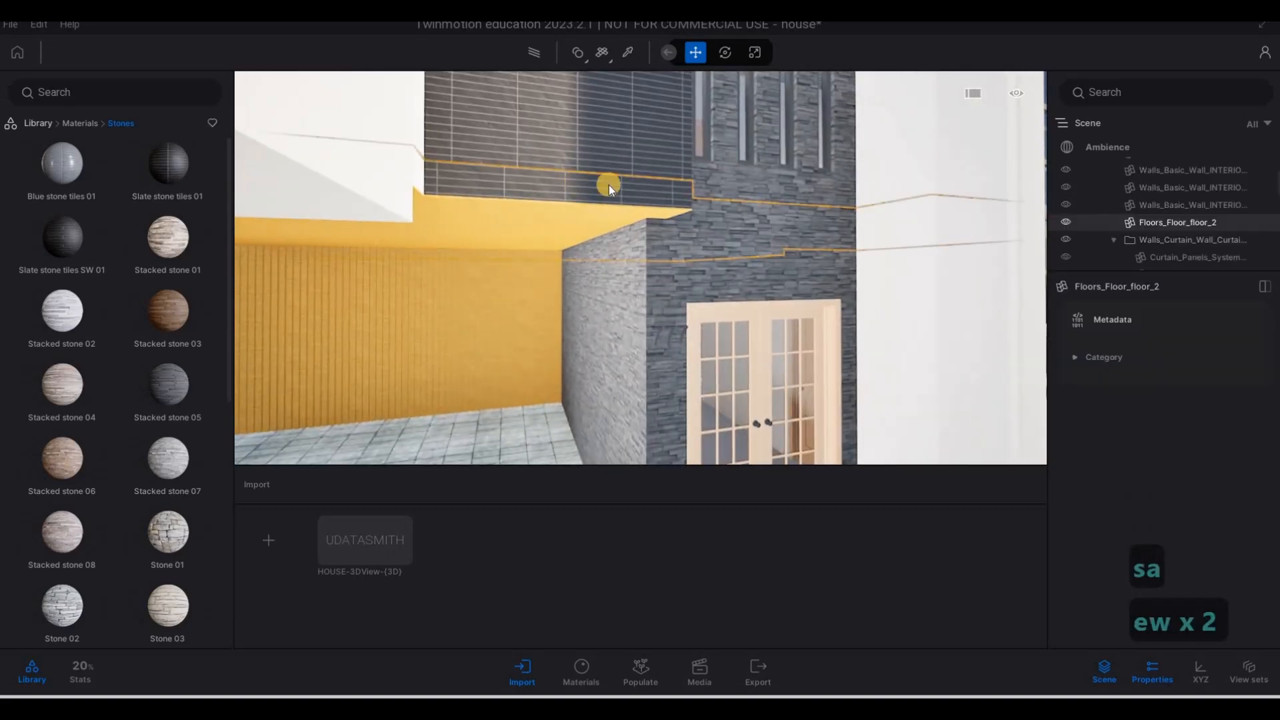
{"action": "key", "text": "d"}
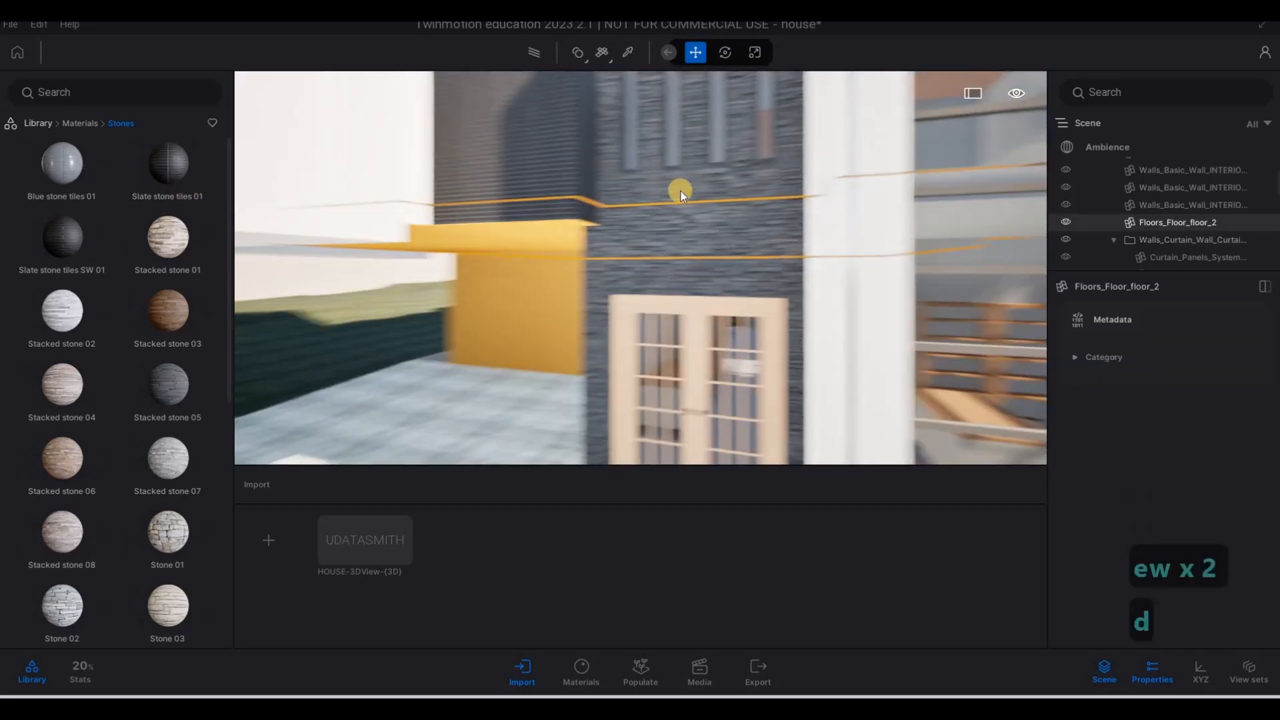
{"action": "key", "text": "w"}
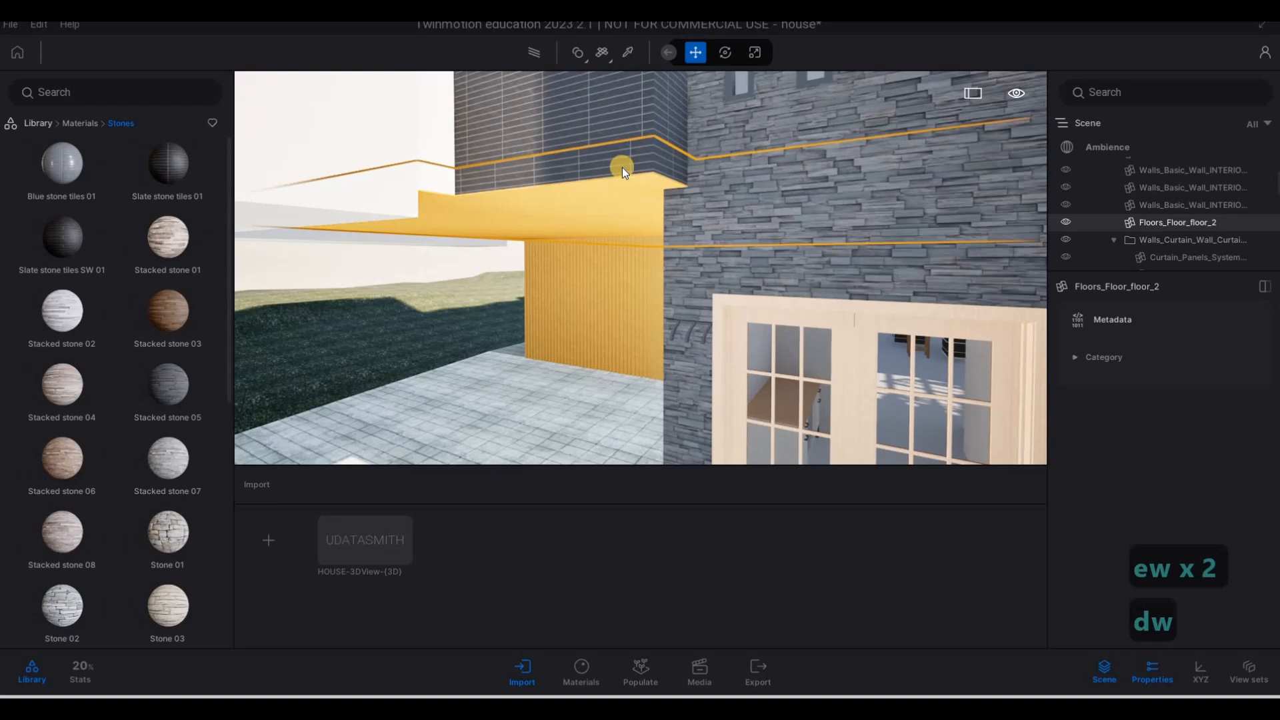
Sample the Slate stone tiles 01 material from the panel and reduce its UV scale to 4.68
{"action": "left_click", "coordinate": [631, 60]}
{"action": "left_click", "coordinate": [830, 213]}
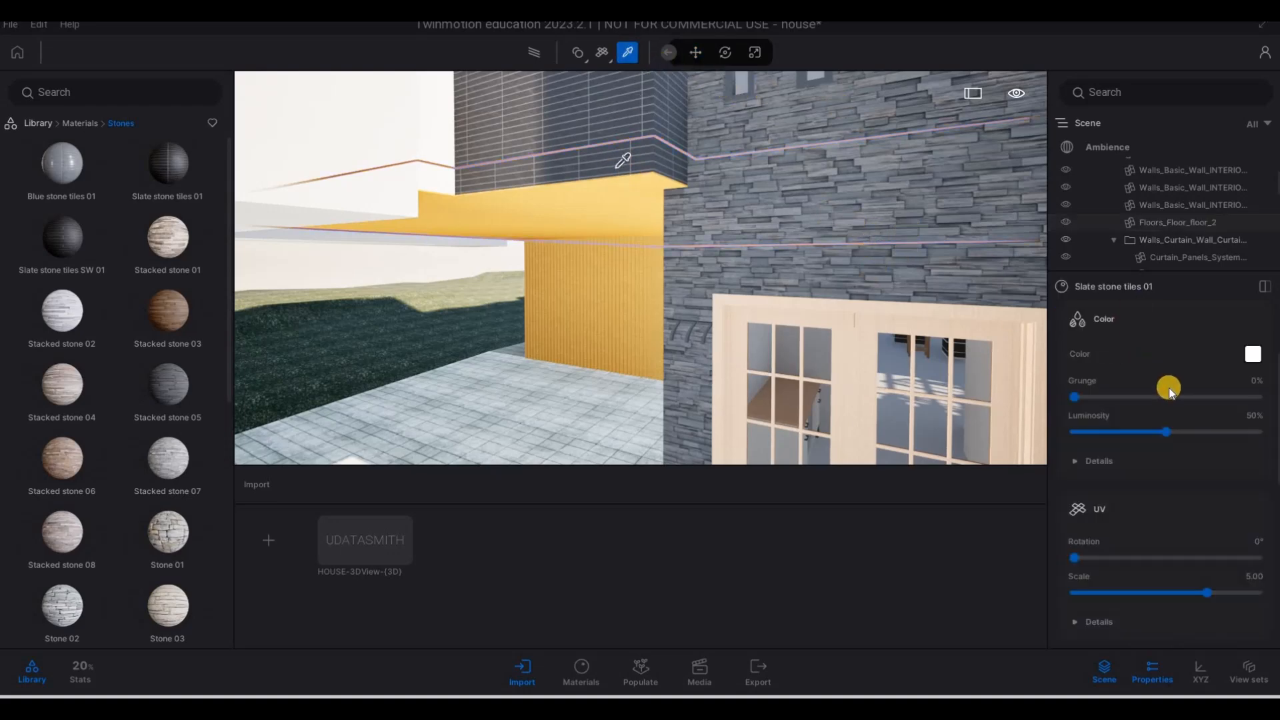
{"action": "scroll", "coordinate": [1147, 454], "scroll_direction": "down", "scroll_amount": 2}
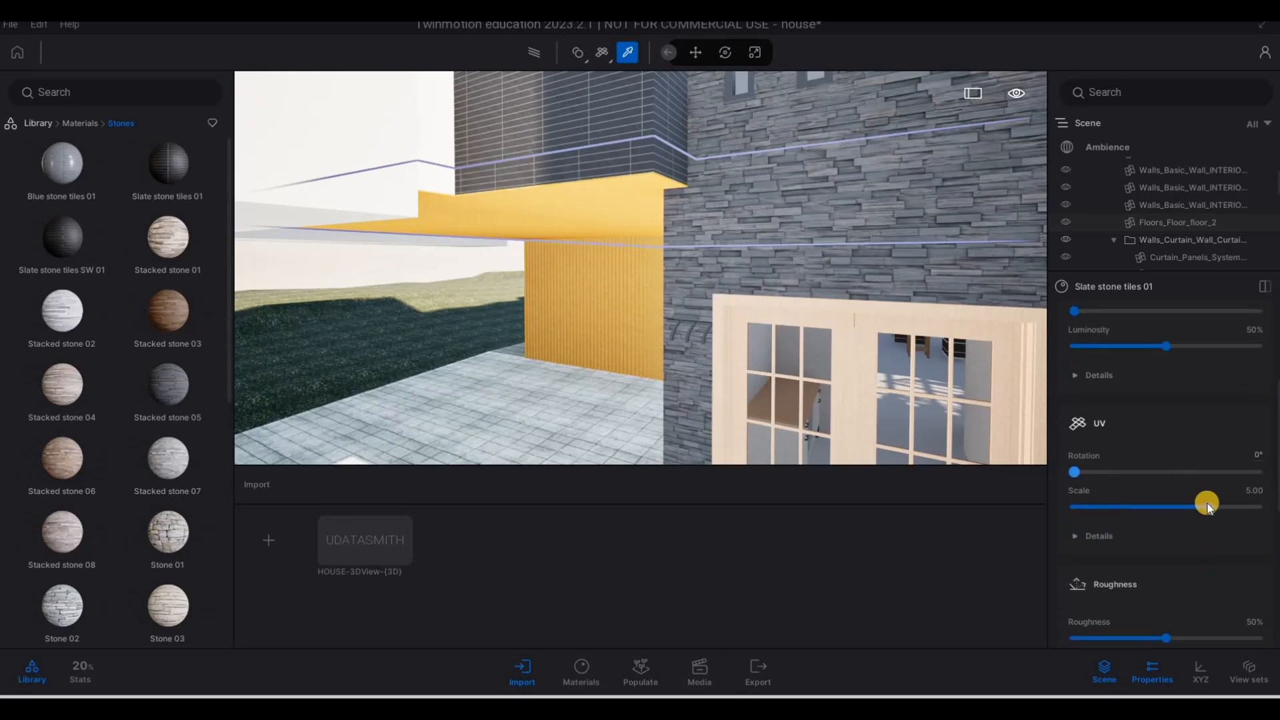
{"action": "left_click_drag", "start_coordinate": [1202, 502], "coordinate": [1200, 500]}
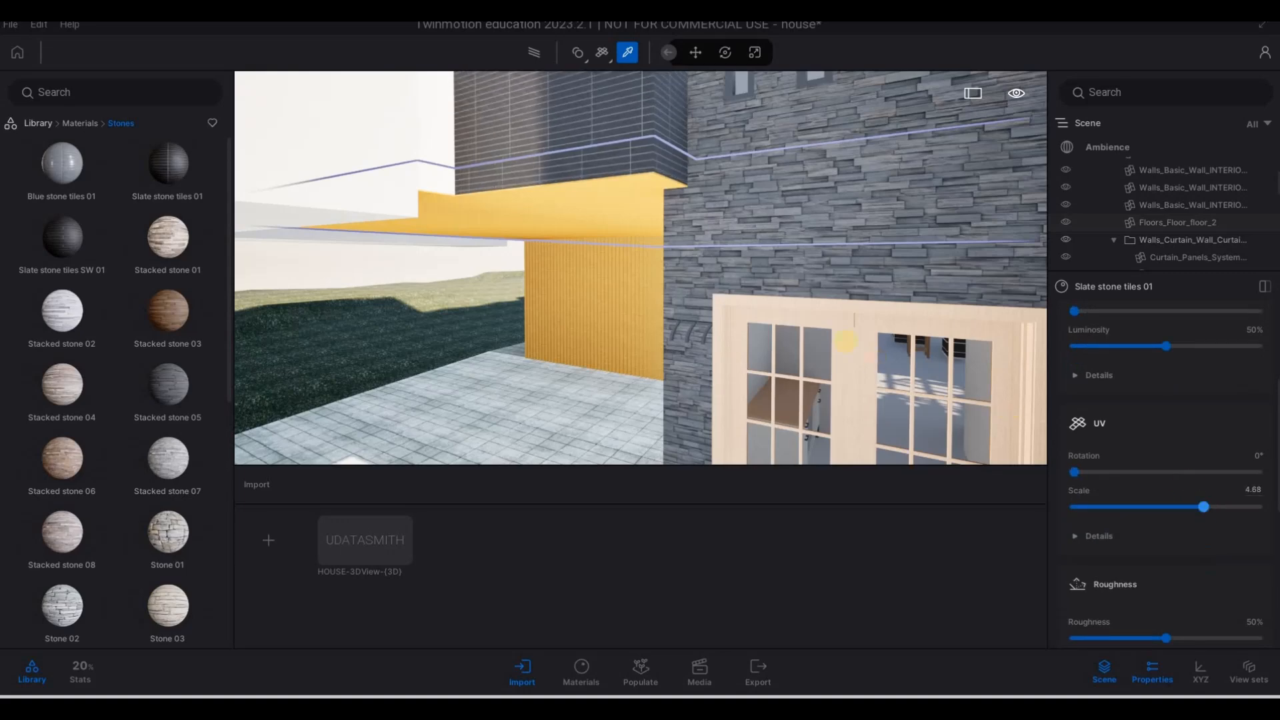
{"action": "middle_click_drag", "start_coordinate": [760, 270], "coordinate": [672, 272]}
{"action": "scroll", "coordinate": [691, 250], "scroll_direction": "down", "scroll_amount": 2}
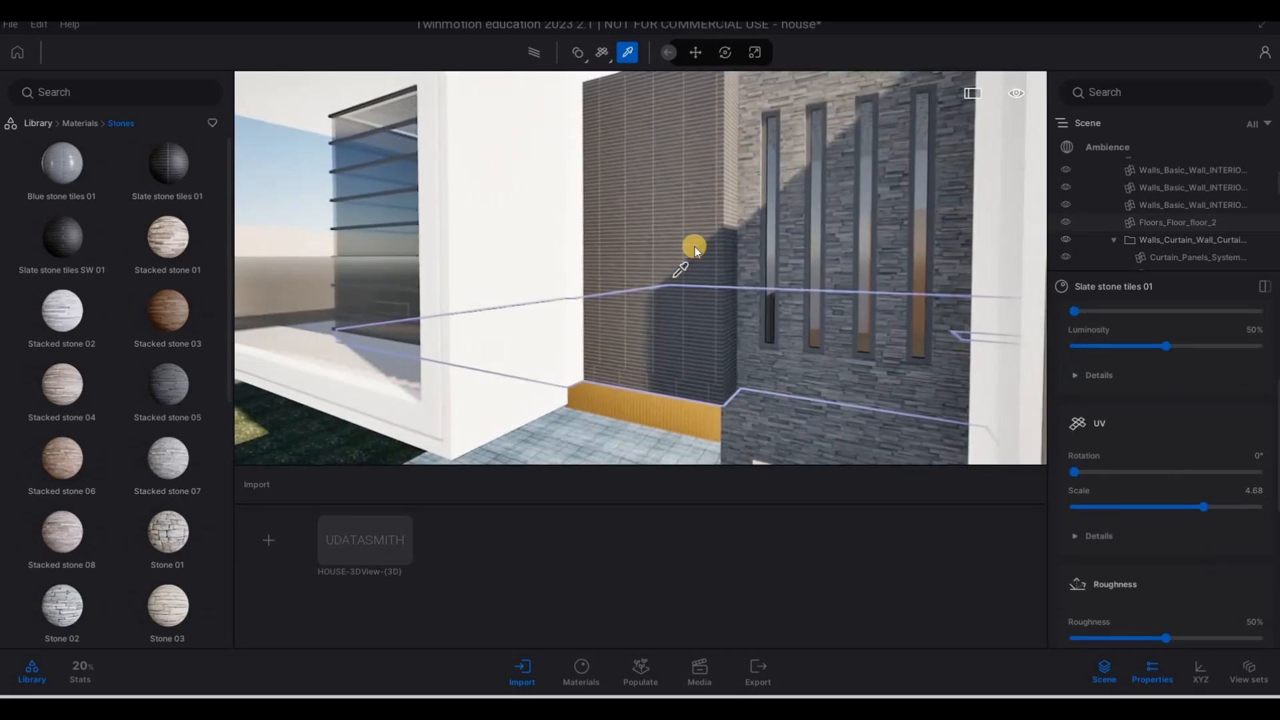
Apply Blue stone tiles 01 to the slate-tiled panel and raise its UV scale to 7.31
{"action": "key", "text": "Escape"}
{"action": "key", "text": "Escape"}
{"action": "key", "text": "Escape"}
{"action": "left_click_drag", "start_coordinate": [62, 164], "coordinate": [611, 243]}
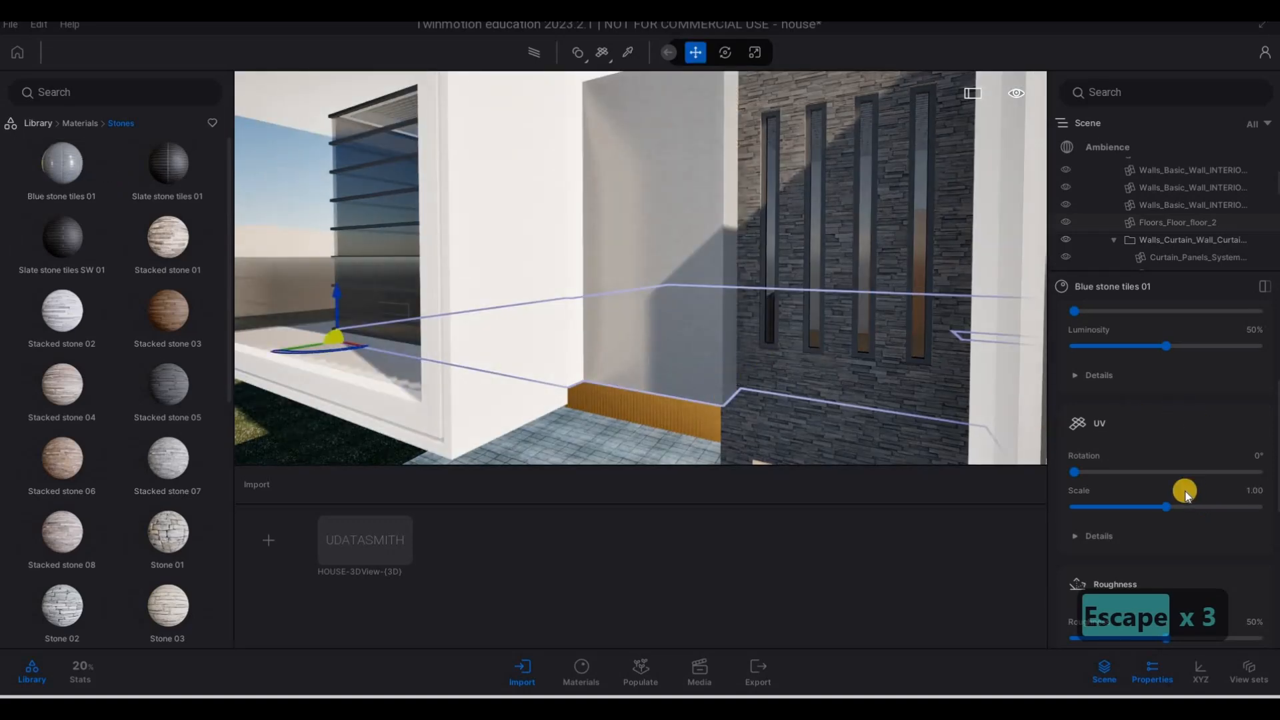
{"action": "left_click_drag", "start_coordinate": [1165, 505], "coordinate": [1233, 511]}
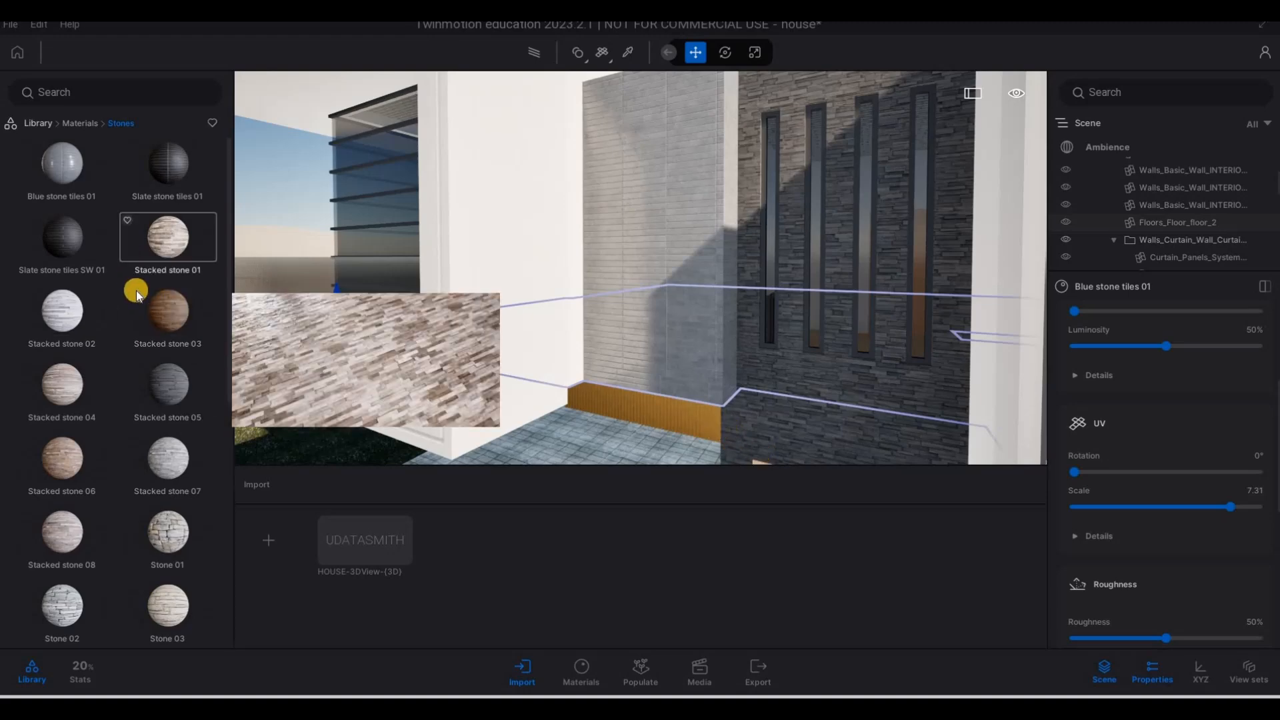
Browse the remaining Stones materials and try Grey sandstone on the wall panel
{"action": "scroll", "coordinate": [149, 446], "scroll_direction": "down", "scroll_amount": 1}
{"action": "scroll", "coordinate": [149, 446], "scroll_direction": "down", "scroll_amount": 5}
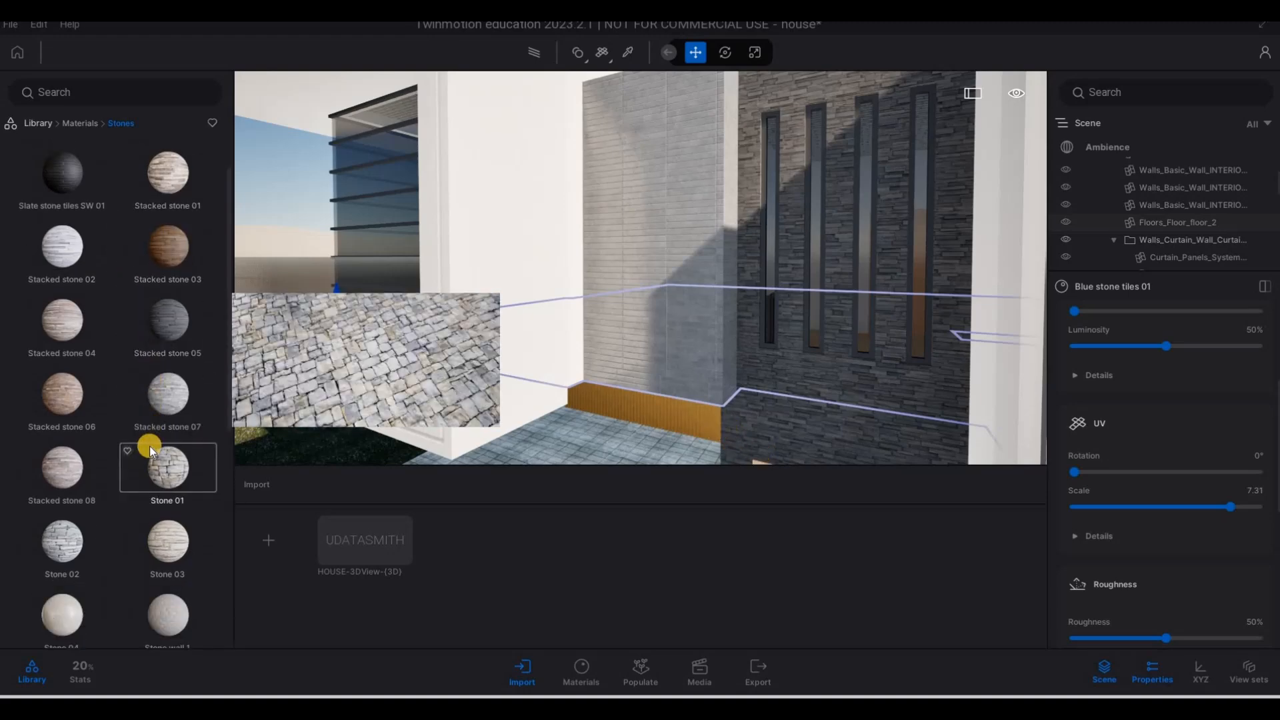
{"action": "scroll", "coordinate": [150, 447], "scroll_direction": "down", "scroll_amount": 3}
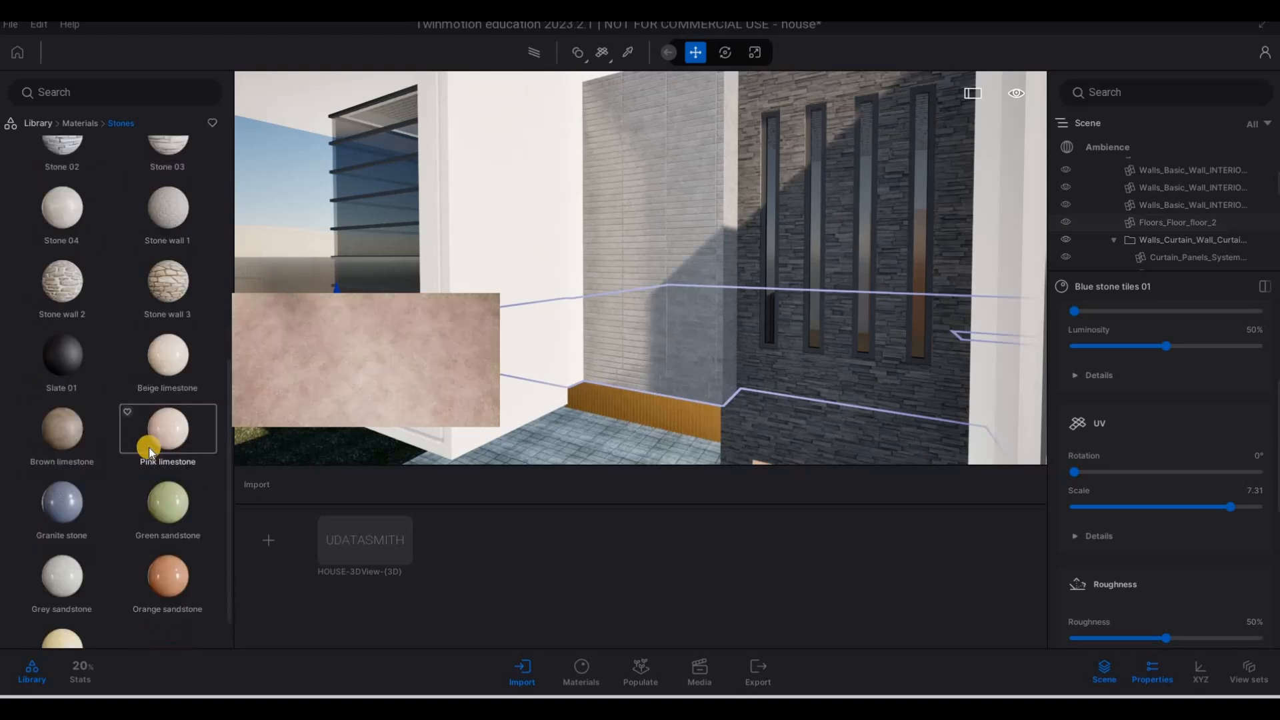
{"action": "left_click_drag", "start_coordinate": [67, 519], "coordinate": [706, 320]}
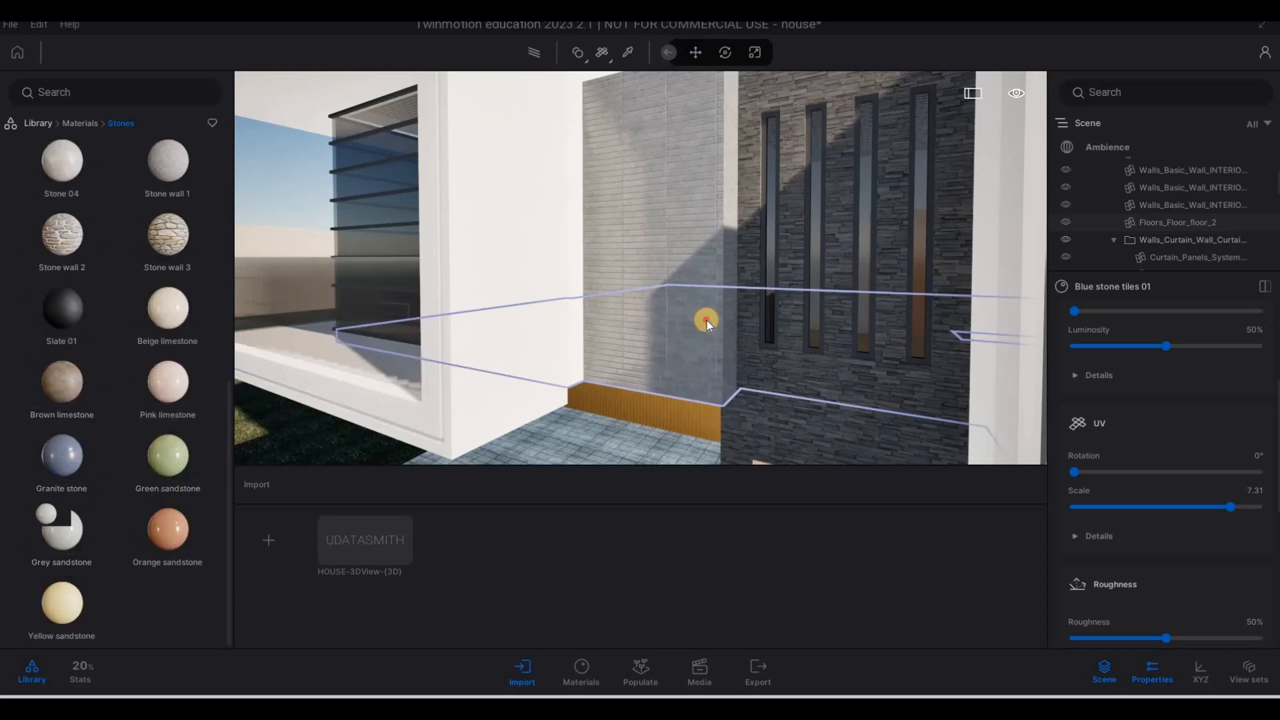
{"action": "left_click_drag", "start_coordinate": [84, 494], "coordinate": [57, 457]}
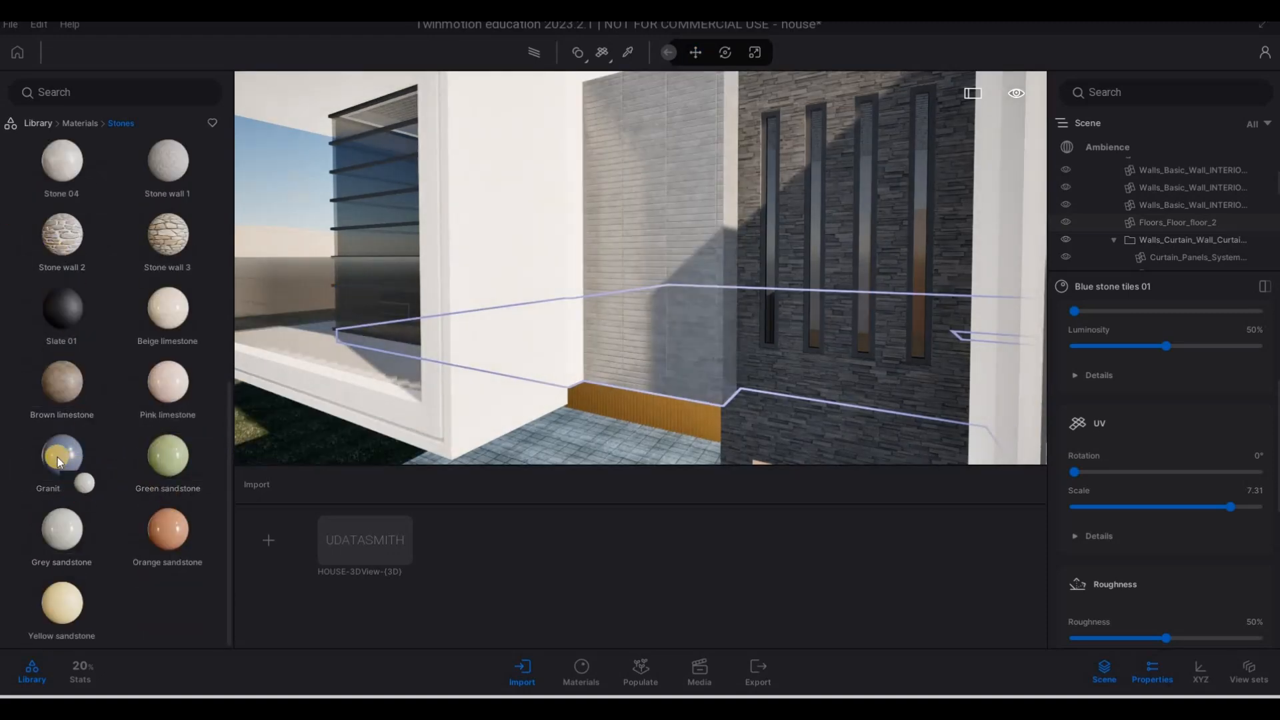
{"action": "mouse_move", "coordinate": [76, 380]}
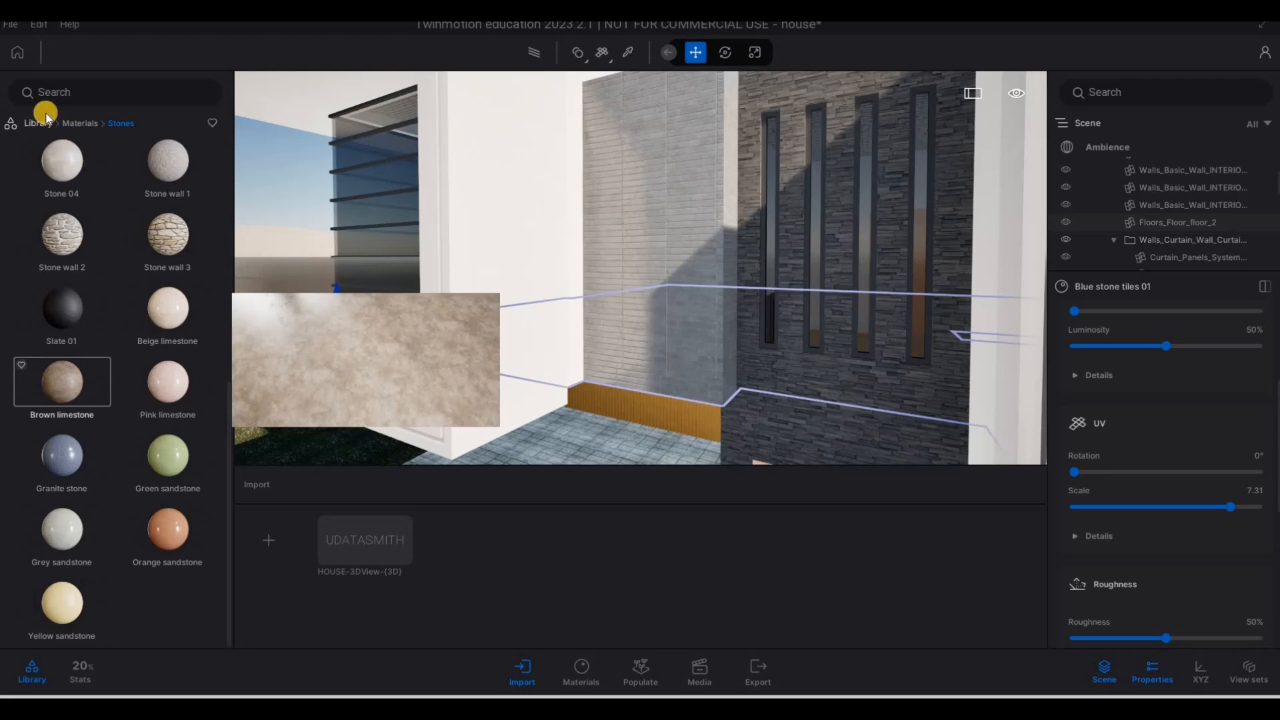
Apply the Plastic siding 01 material from the Plastic library to the panel beside the entrance stone wall
{"action": "left_click", "coordinate": [77, 124]}
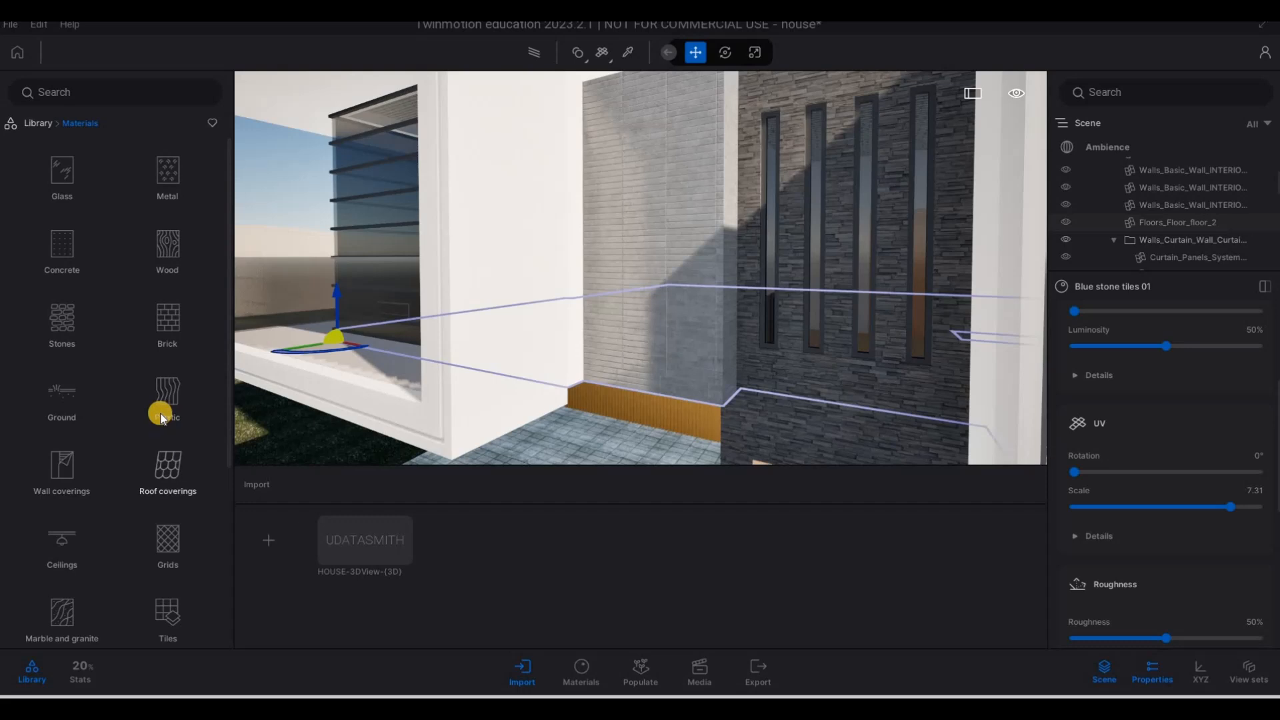
{"action": "left_click", "coordinate": [167, 396]}
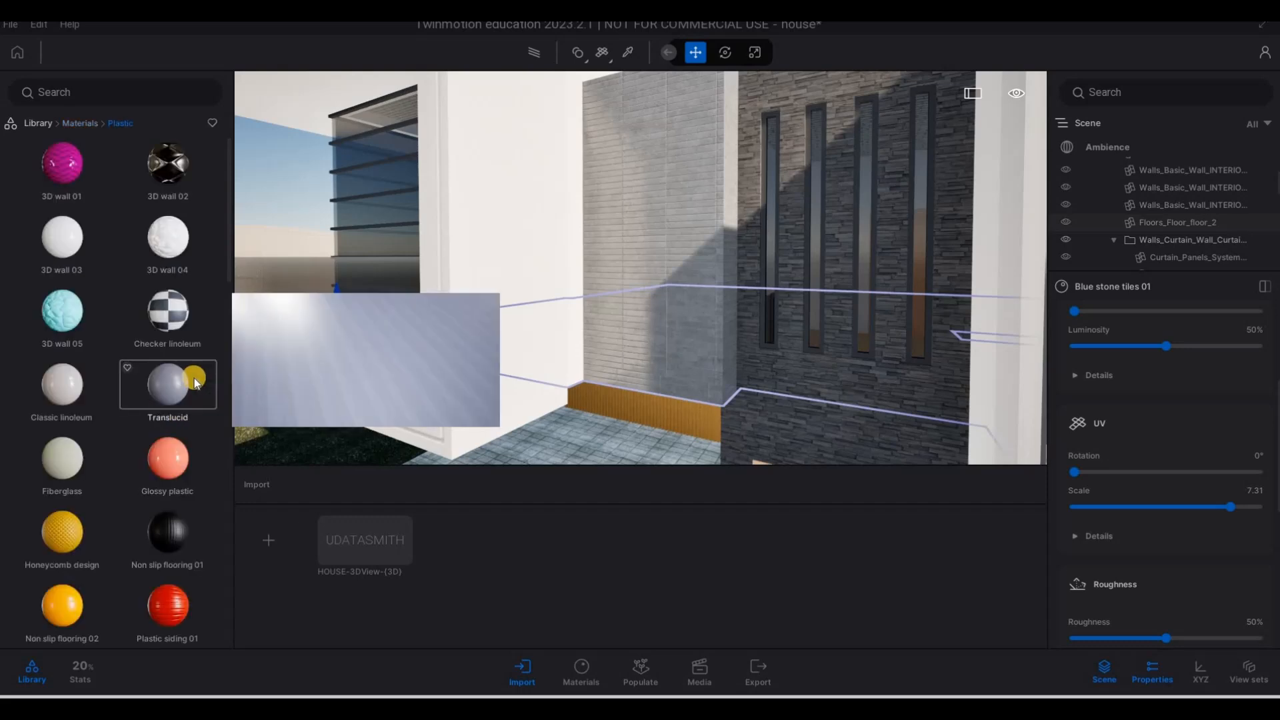
{"action": "scroll", "coordinate": [171, 379], "scroll_direction": "down", "scroll_amount": 2}
{"action": "scroll", "coordinate": [153, 405], "scroll_direction": "down", "scroll_amount": 4}
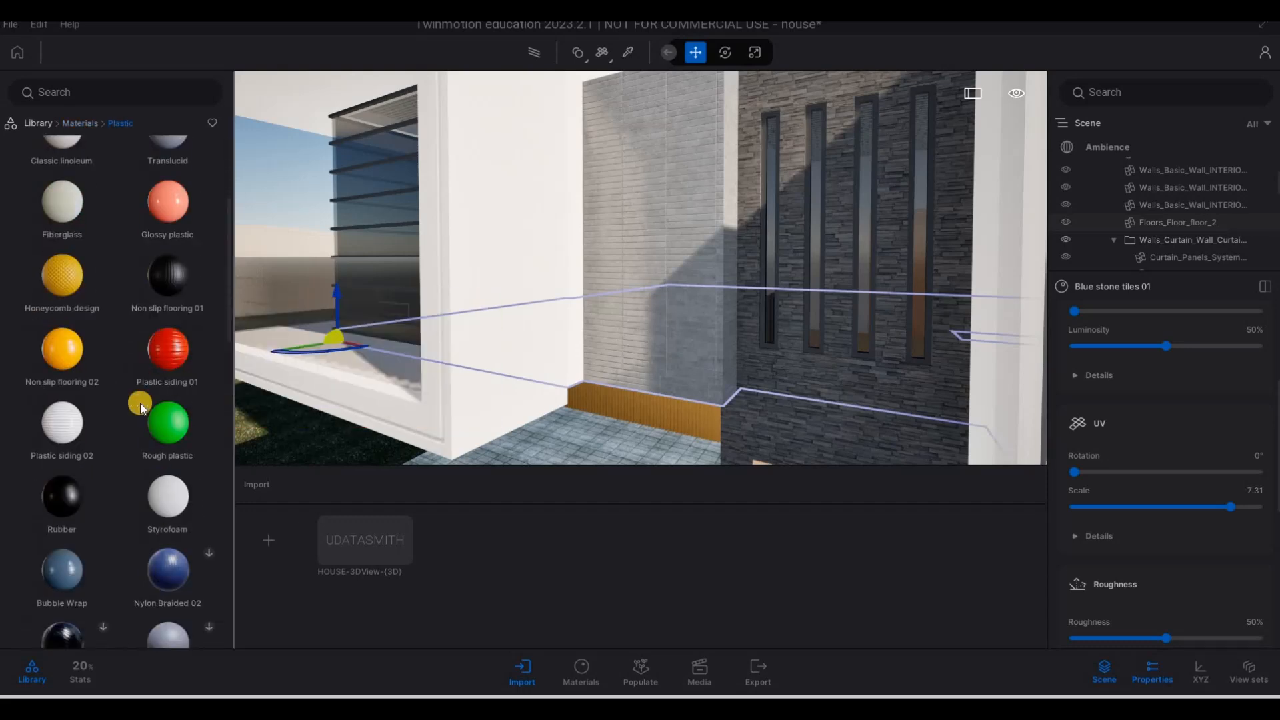
{"action": "scroll", "coordinate": [143, 403], "scroll_direction": "up", "scroll_amount": 2}
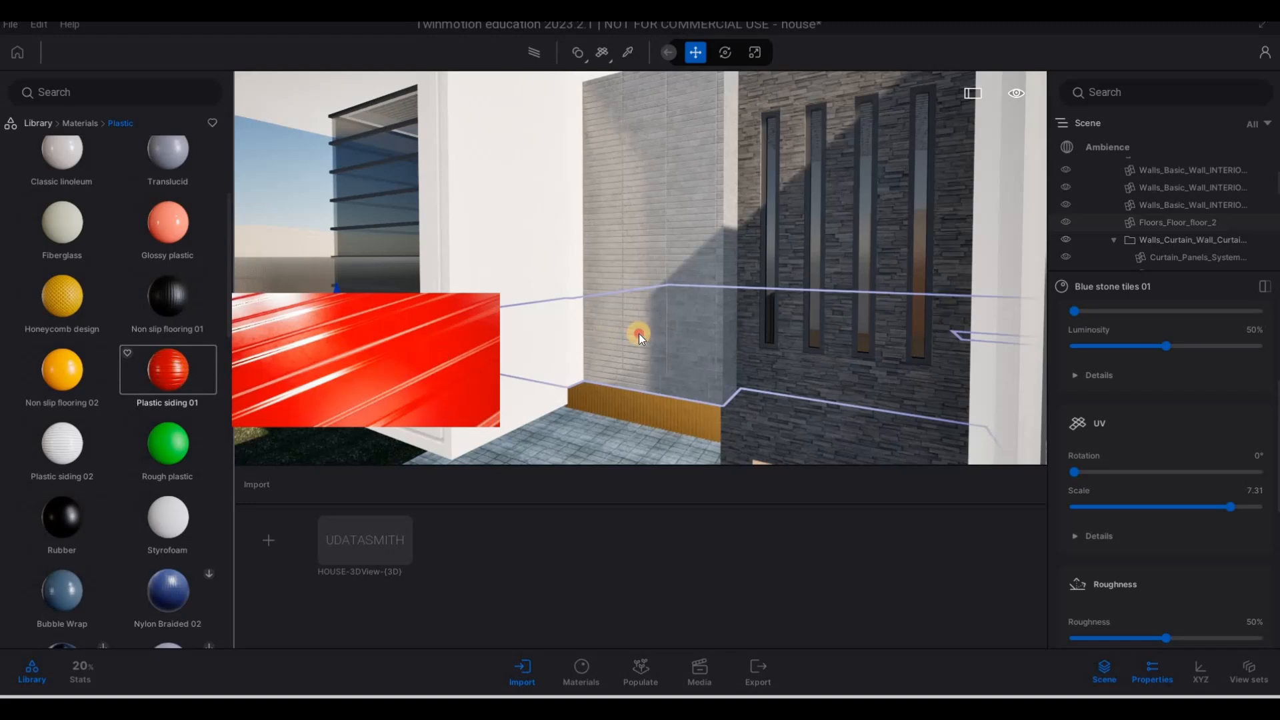
{"action": "left_click_drag", "start_coordinate": [639, 333], "coordinate": [642, 337]}
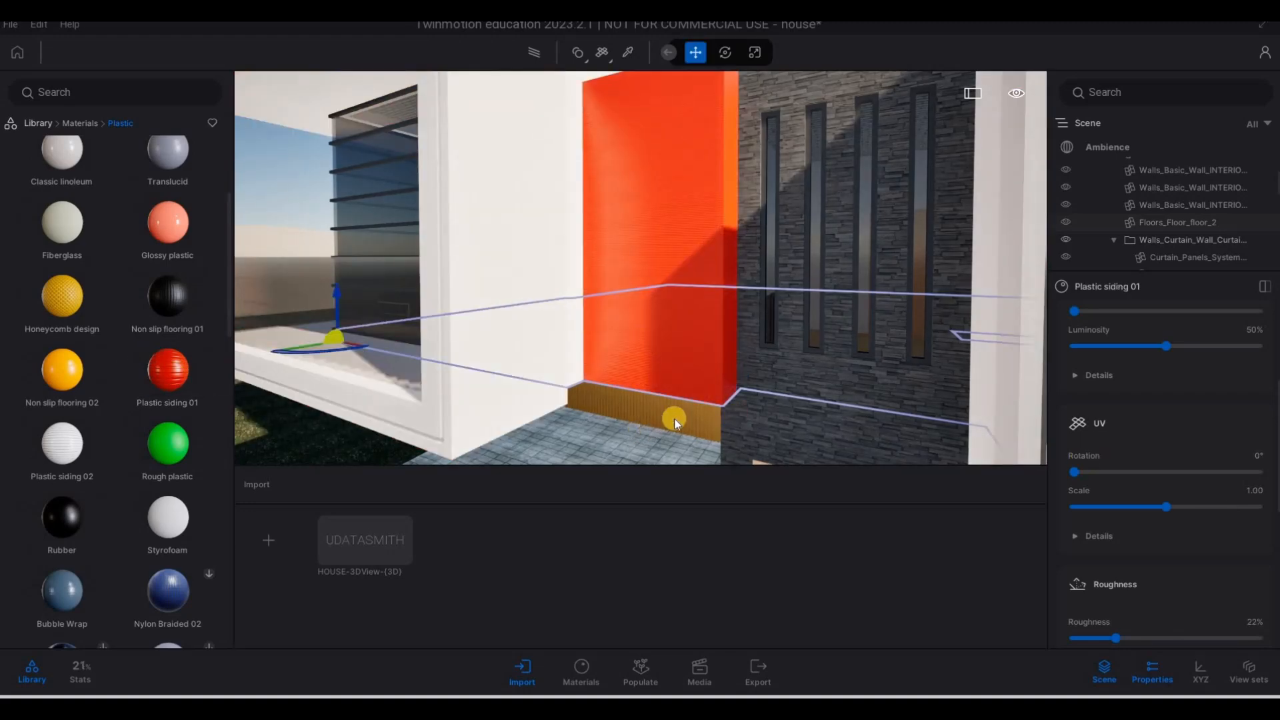
Raise the UV scale of Plastic siding 01 to 7.64
{"action": "scroll", "coordinate": [707, 370], "scroll_direction": "up", "scroll_amount": 3}
{"action": "middle_click_drag", "start_coordinate": [698, 398], "coordinate": [1032, 414]}
{"action": "scroll", "coordinate": [776, 366], "scroll_direction": "up", "scroll_amount": 3}
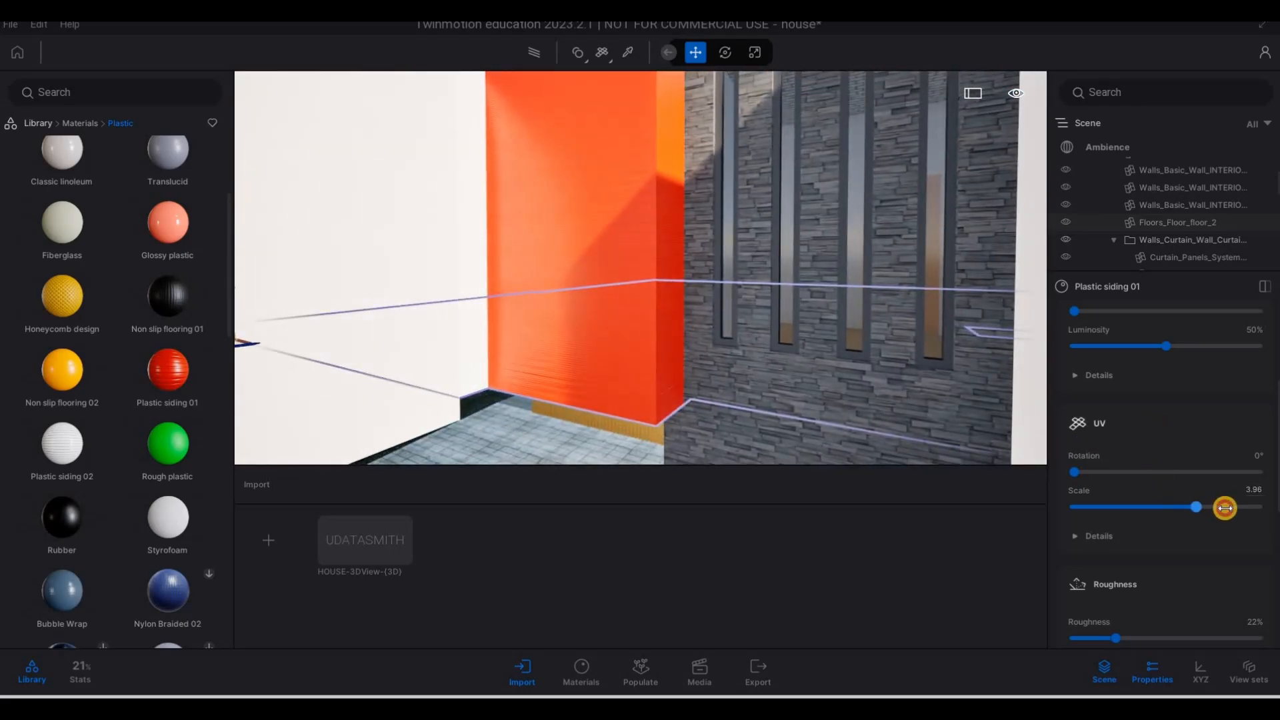
{"action": "left_click_drag", "start_coordinate": [1224, 508], "coordinate": [1231, 510]}
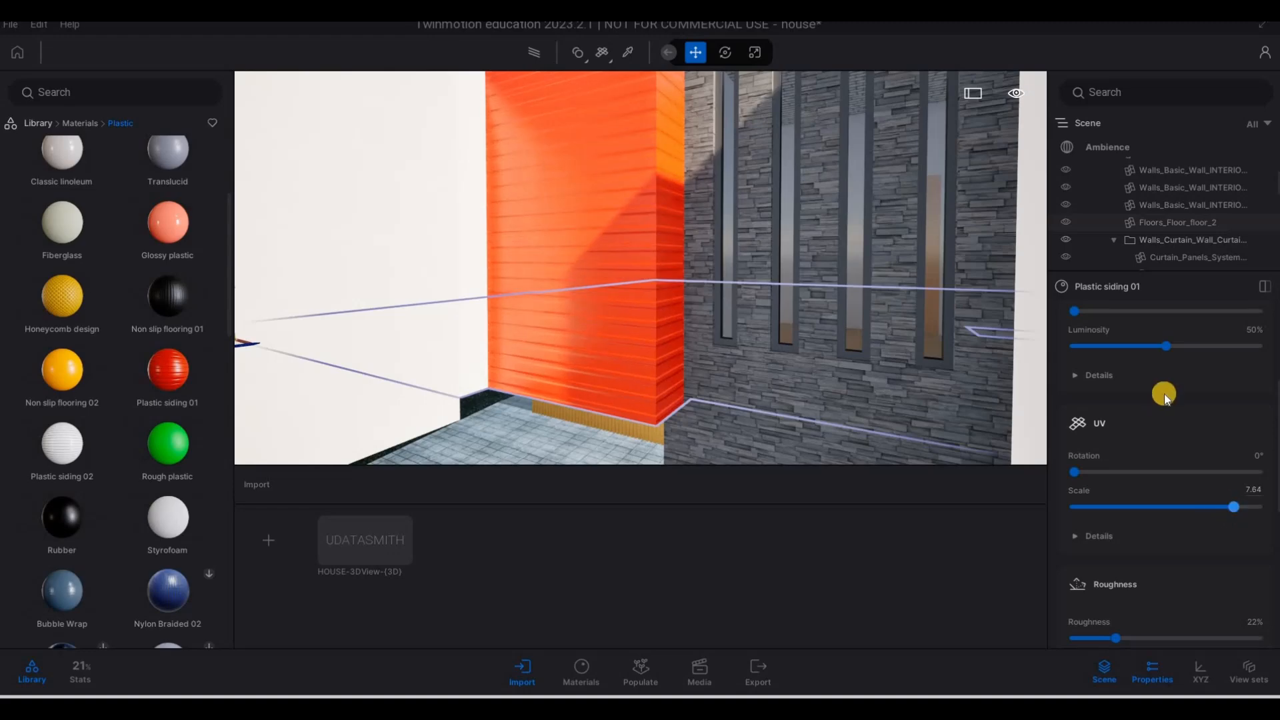
{"action": "scroll", "coordinate": [1143, 400], "scroll_direction": "up", "scroll_amount": 3}
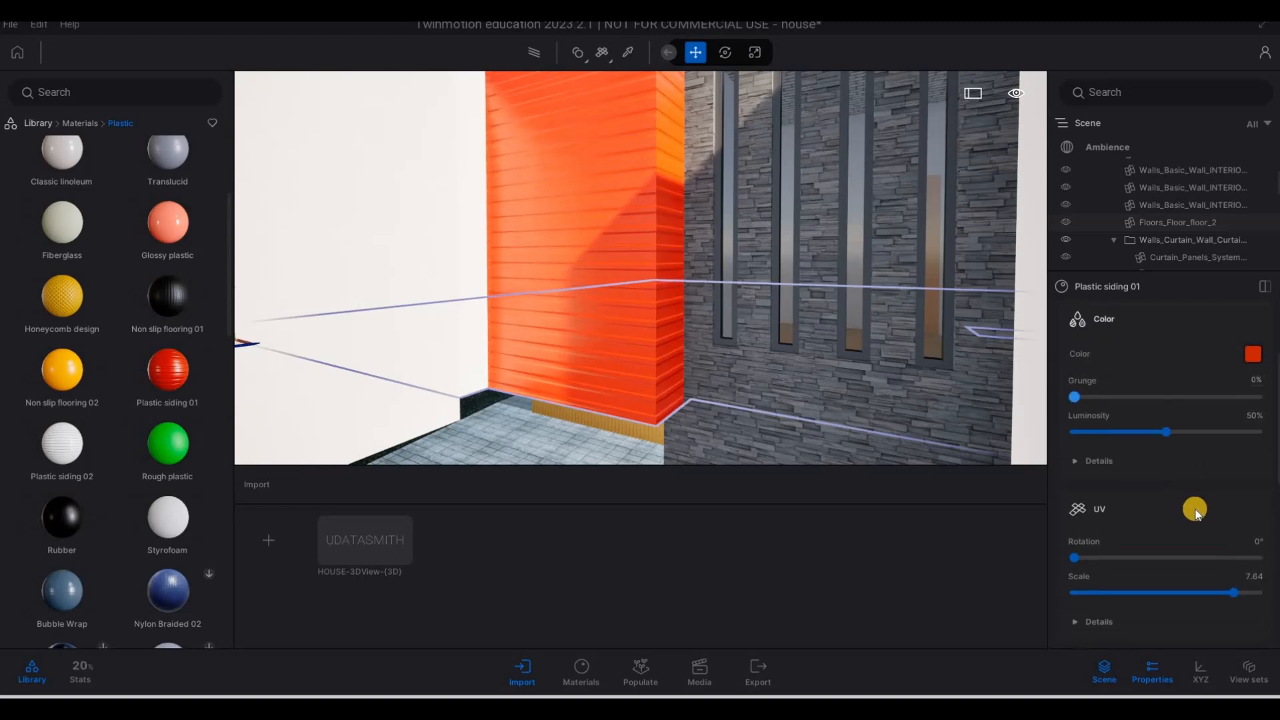
{"action": "scroll", "coordinate": [1194, 510], "scroll_direction": "down", "scroll_amount": 2}
{"action": "scroll", "coordinate": [1196, 528], "scroll_direction": "down", "scroll_amount": 5}
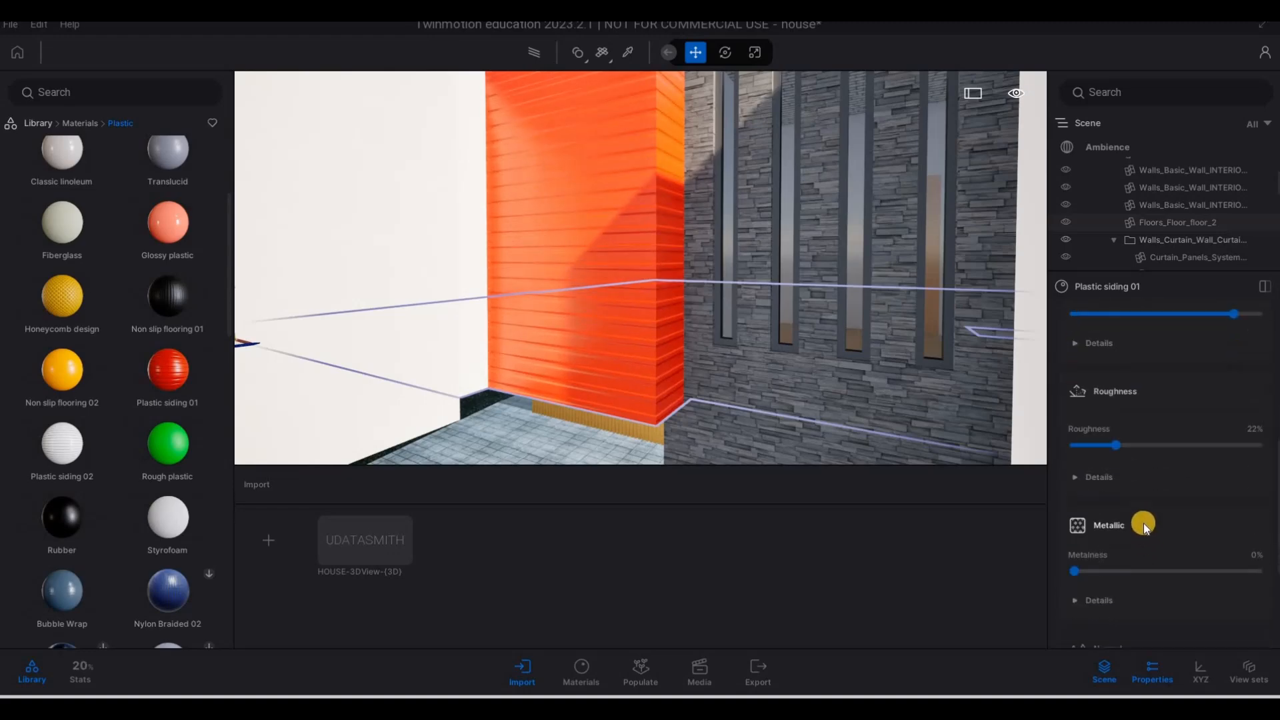
{"action": "scroll", "coordinate": [1206, 513], "scroll_direction": "up", "scroll_amount": 5}
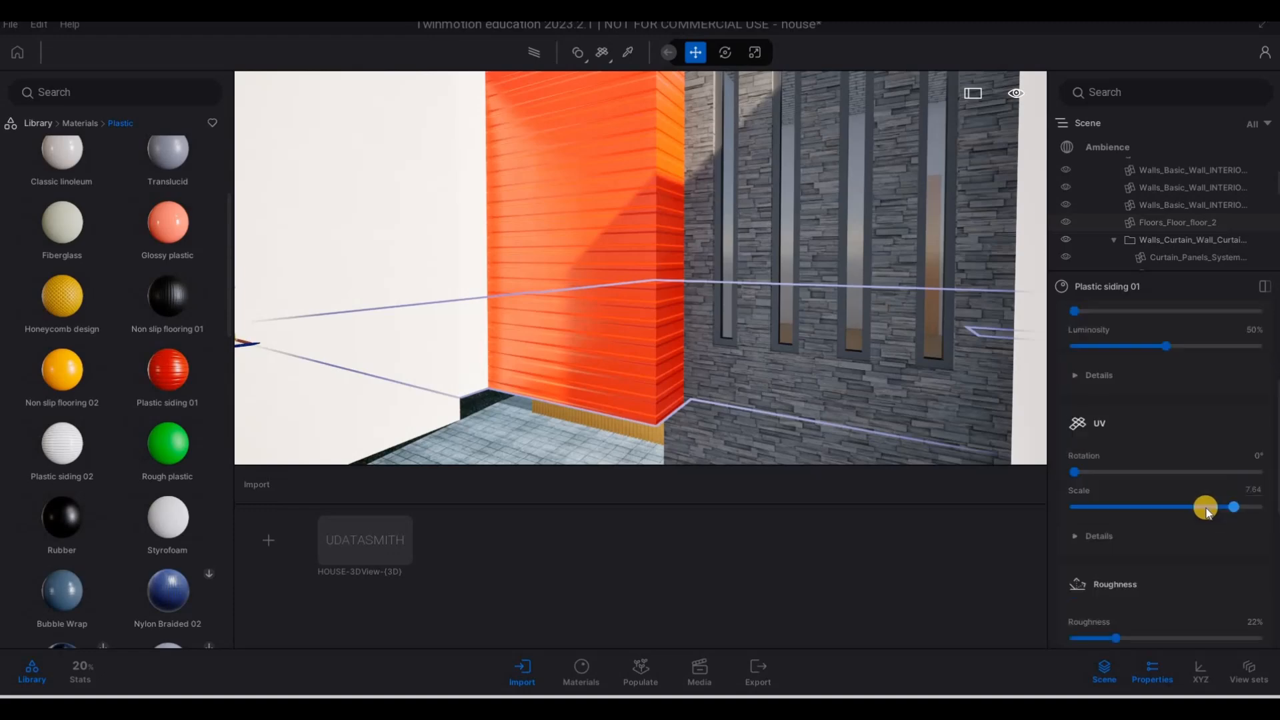
Change the Plastic siding 01 color to a dark blue-grey, hex 2B3139
{"action": "scroll", "coordinate": [1203, 512], "scroll_direction": "up", "scroll_amount": 3}
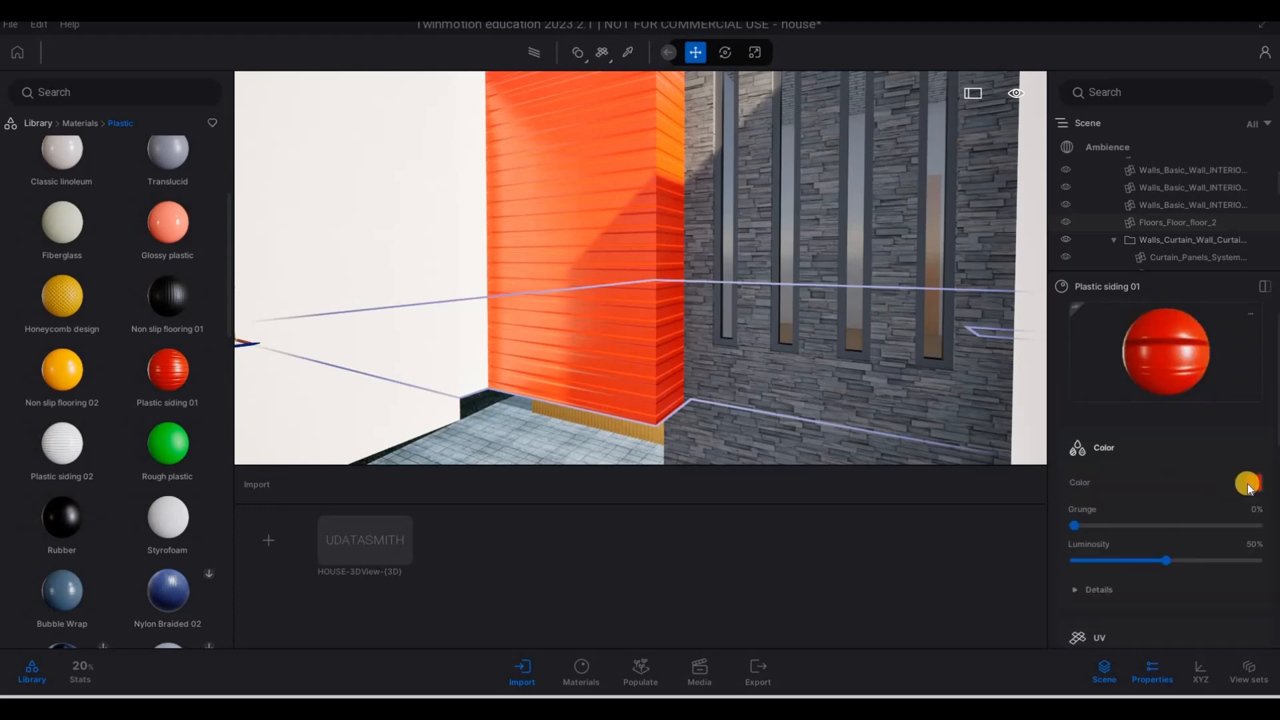
{"action": "left_click", "coordinate": [1252, 482]}
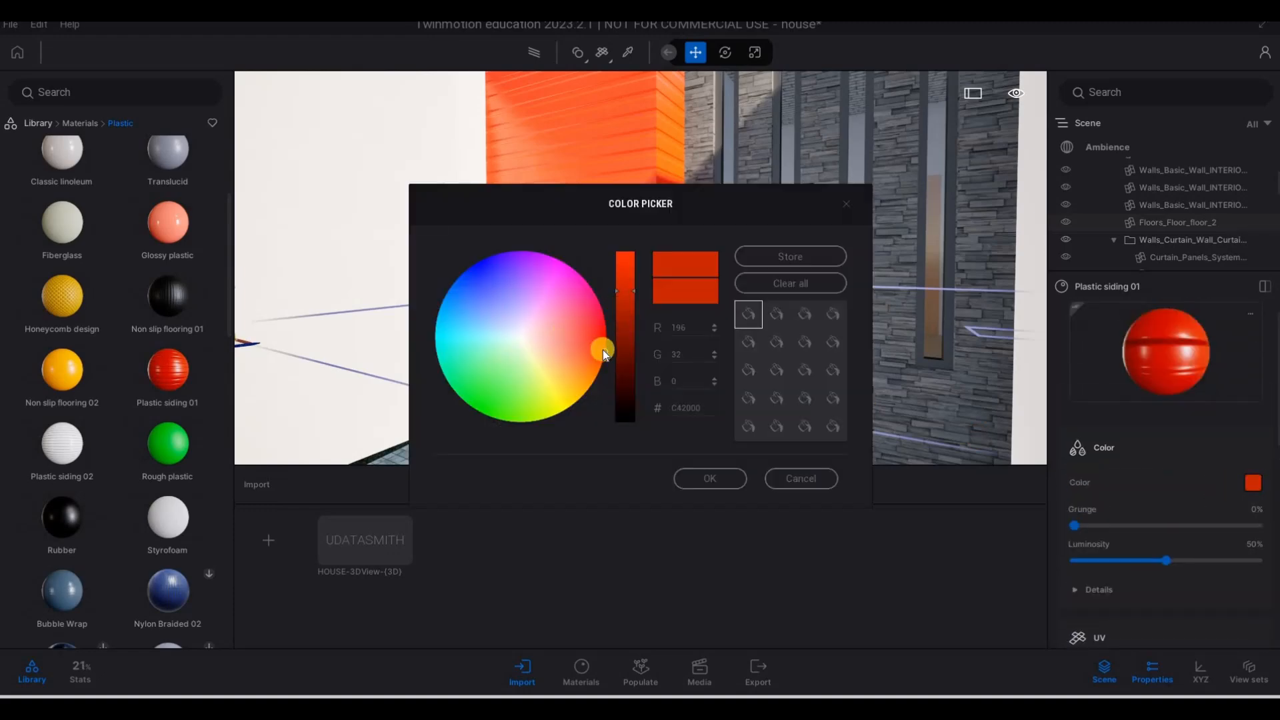
{"action": "left_click", "coordinate": [515, 333]}
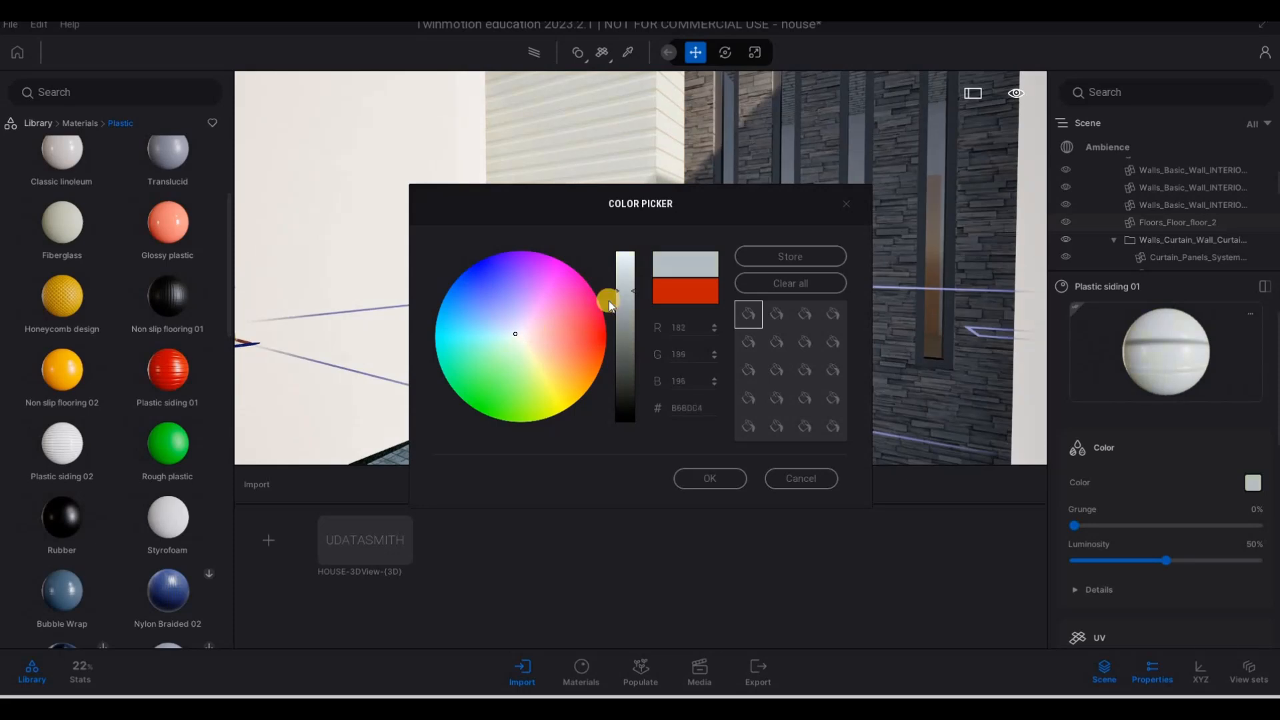
{"action": "left_click_drag", "start_coordinate": [610, 301], "coordinate": [624, 386]}
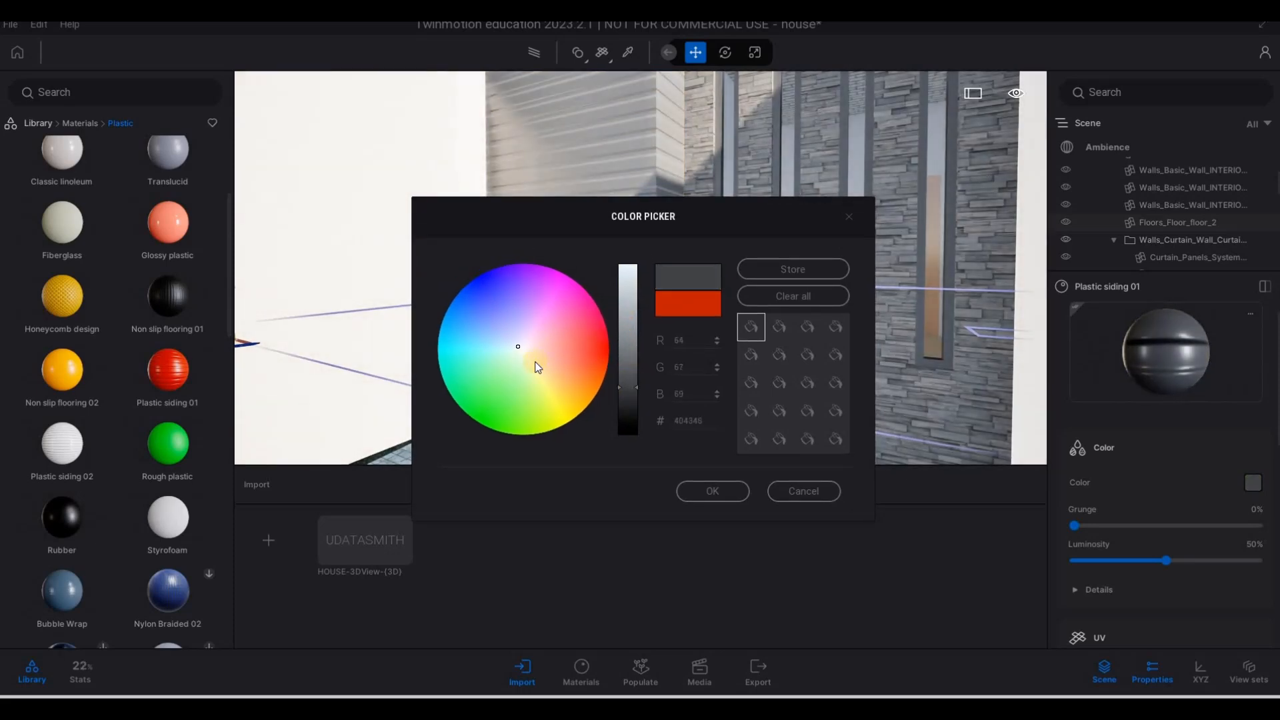
{"action": "left_click", "coordinate": [518, 347]}
{"action": "left_click_drag", "start_coordinate": [510, 341], "coordinate": [504, 363]}
{"action": "left_click", "coordinate": [506, 338]}
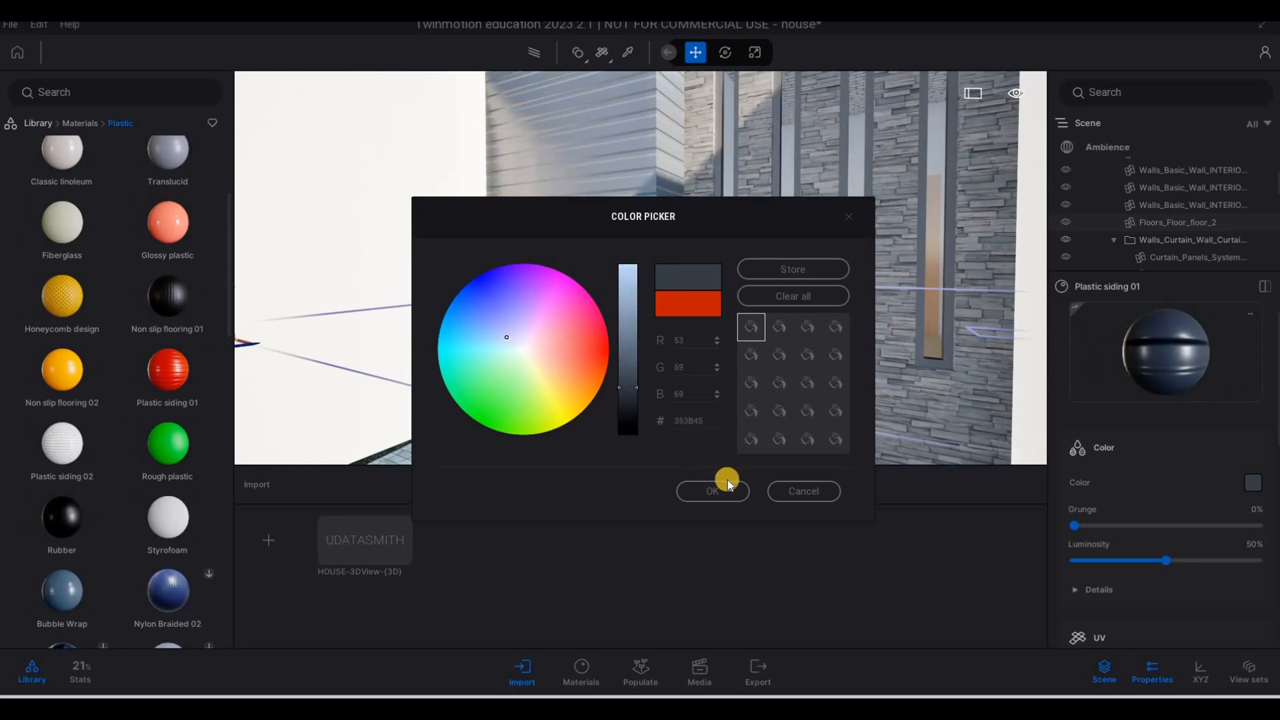
{"action": "left_click_drag", "start_coordinate": [626, 394], "coordinate": [625, 396]}
{"action": "left_click", "coordinate": [711, 491]}
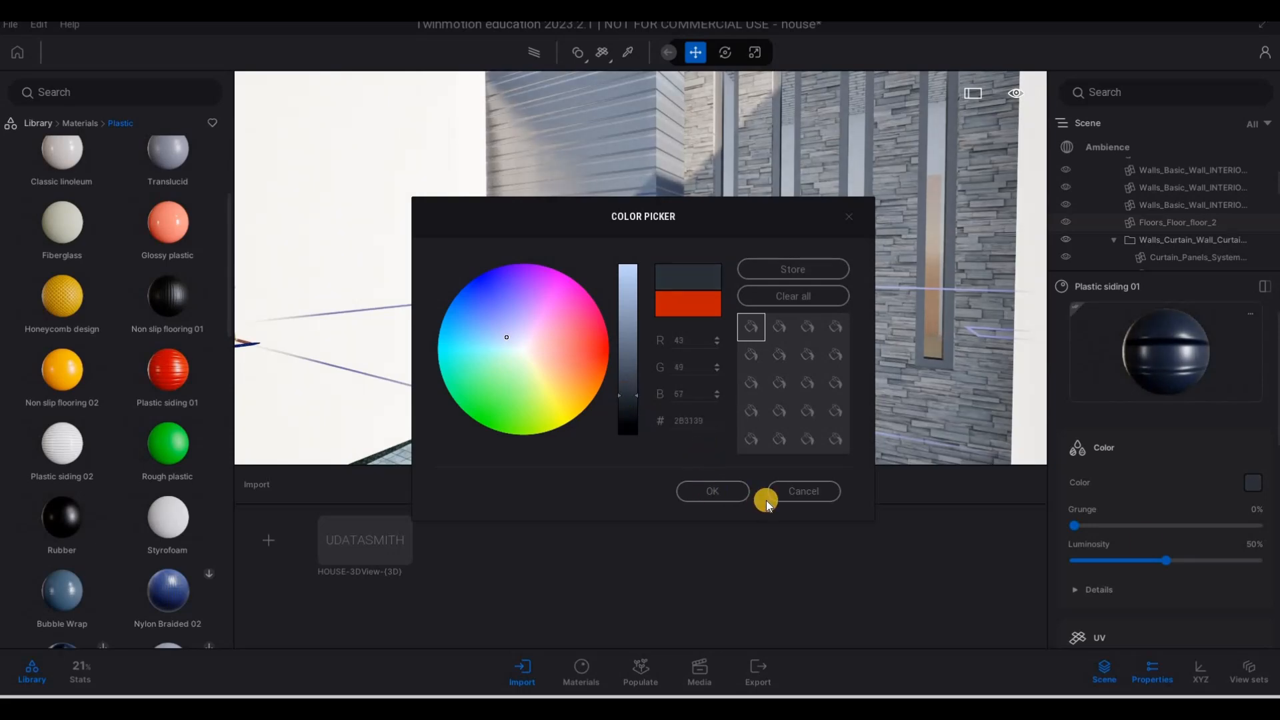
Lower the luminosity of Plastic siding 01 to 36%
{"action": "scroll", "coordinate": [1160, 528], "scroll_direction": "down", "scroll_amount": 1}
{"action": "left_click_drag", "start_coordinate": [1162, 517], "coordinate": [1144, 520]}
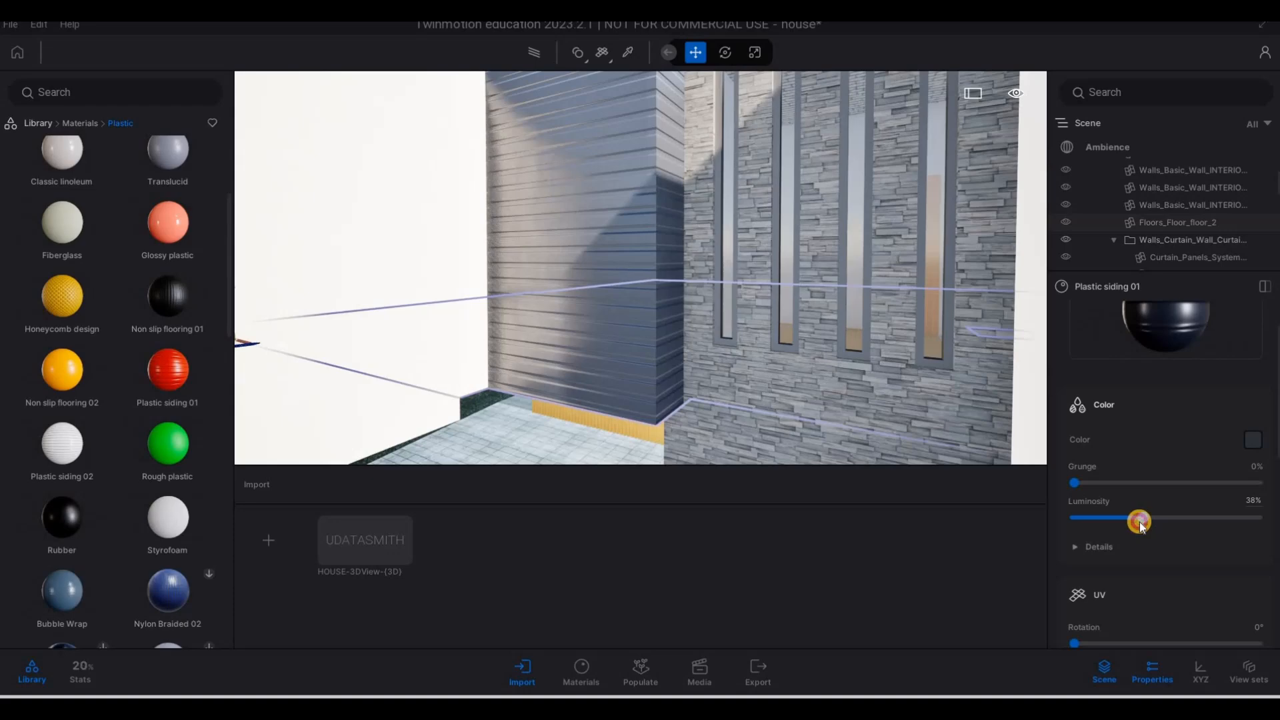
{"action": "scroll", "coordinate": [1063, 510], "scroll_direction": "down", "scroll_amount": 1}
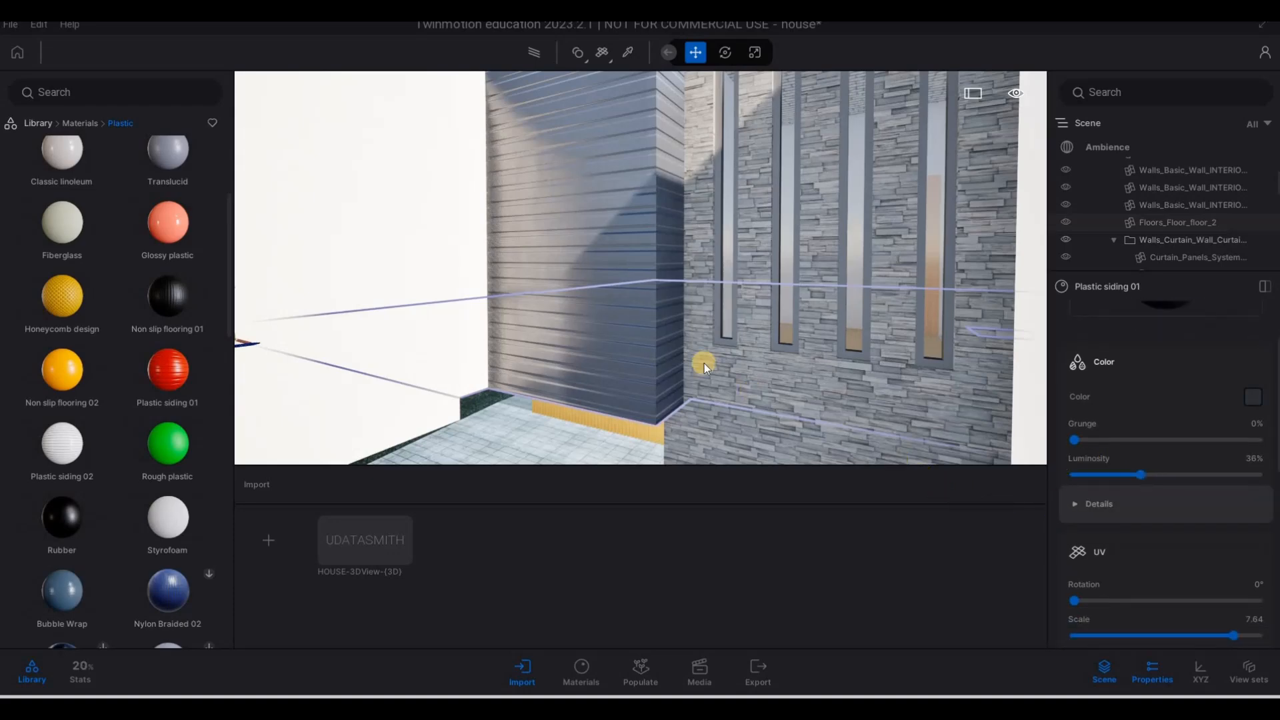
Open the Wood material category for the ribbed wall beneath the upper-floor overhang
{"action": "scroll", "coordinate": [809, 363], "scroll_direction": "down", "scroll_amount": 5}
{"action": "right_click_drag", "start_coordinate": [809, 362], "coordinate": [870, 301]}
{"action": "key", "text": "a"}
{"action": "key", "text": "a"}
{"action": "key", "text": "w"}
{"action": "key", "text": "e"}
{"action": "key", "text": "w"}
{"action": "key", "text": "w"}
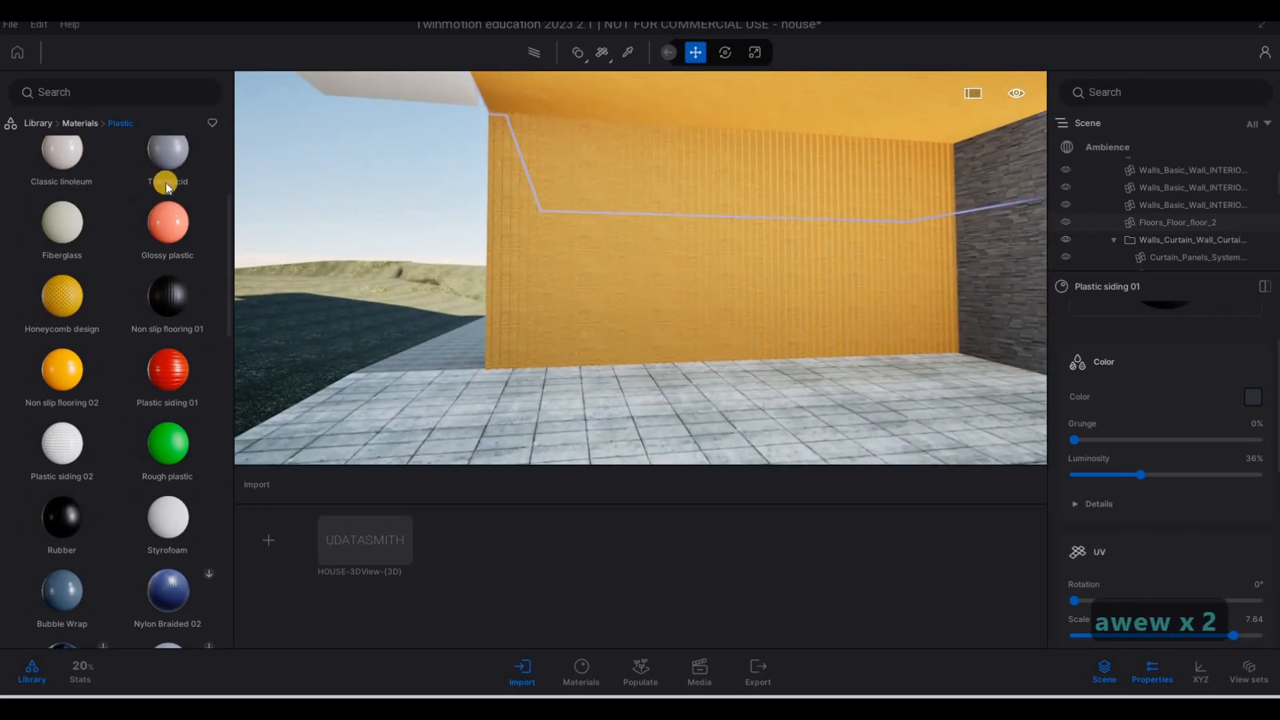
{"action": "left_click", "coordinate": [87, 126]}
{"action": "left_click", "coordinate": [166, 182]}
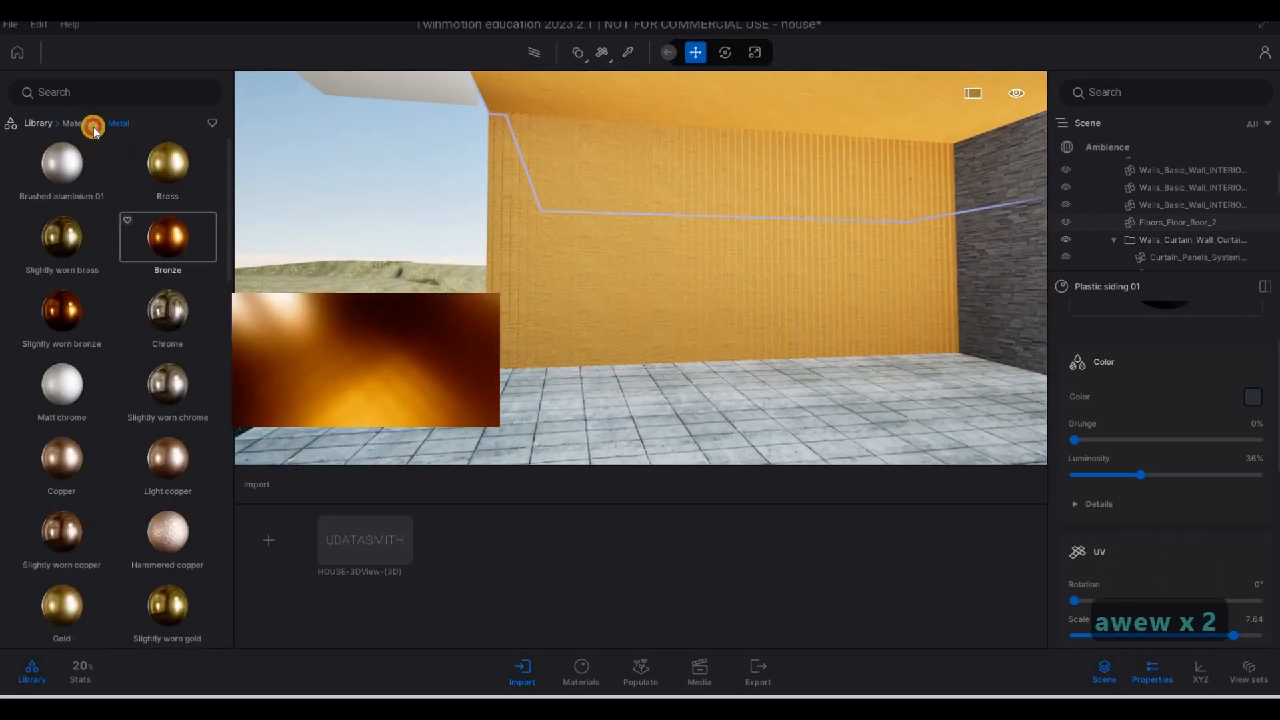
{"action": "left_click", "coordinate": [86, 123]}
{"action": "left_click", "coordinate": [167, 248]}
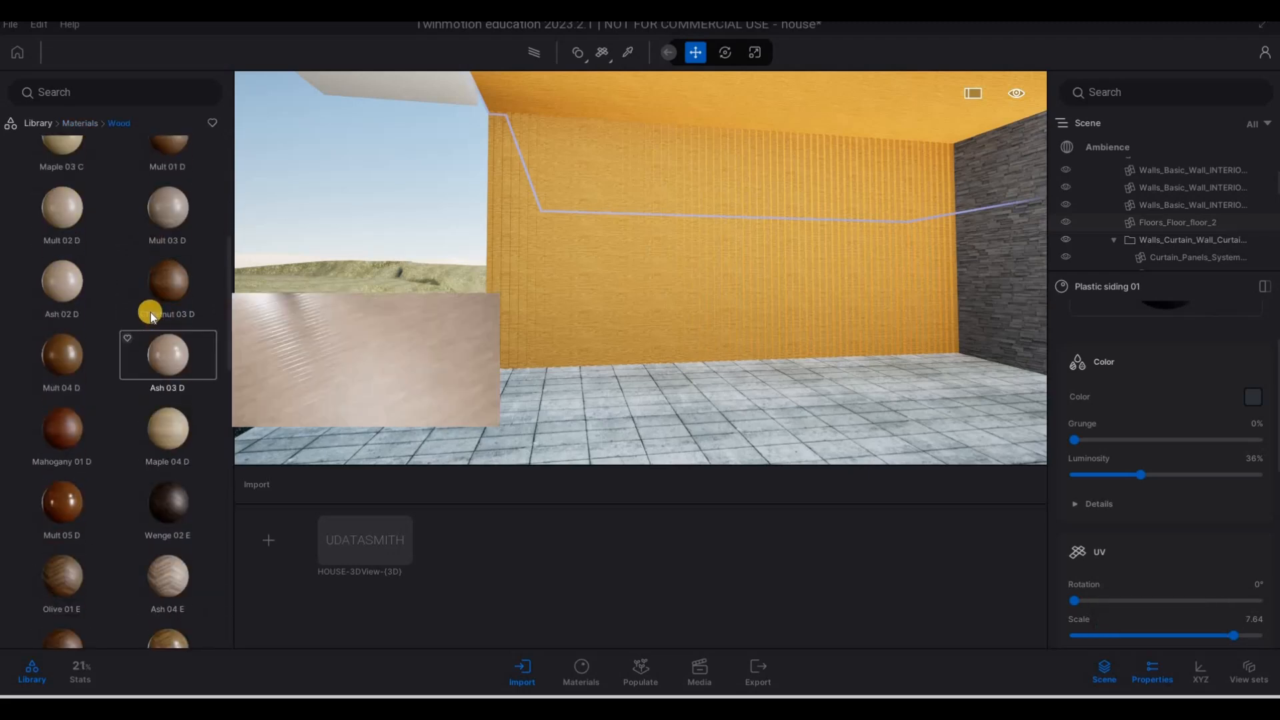
Try the Ash 05 G wood material on the ribbed wall beneath the overhang
{"action": "scroll", "coordinate": [153, 313], "scroll_direction": "up", "scroll_amount": 2}
{"action": "scroll", "coordinate": [154, 313], "scroll_direction": "down", "scroll_amount": 1}
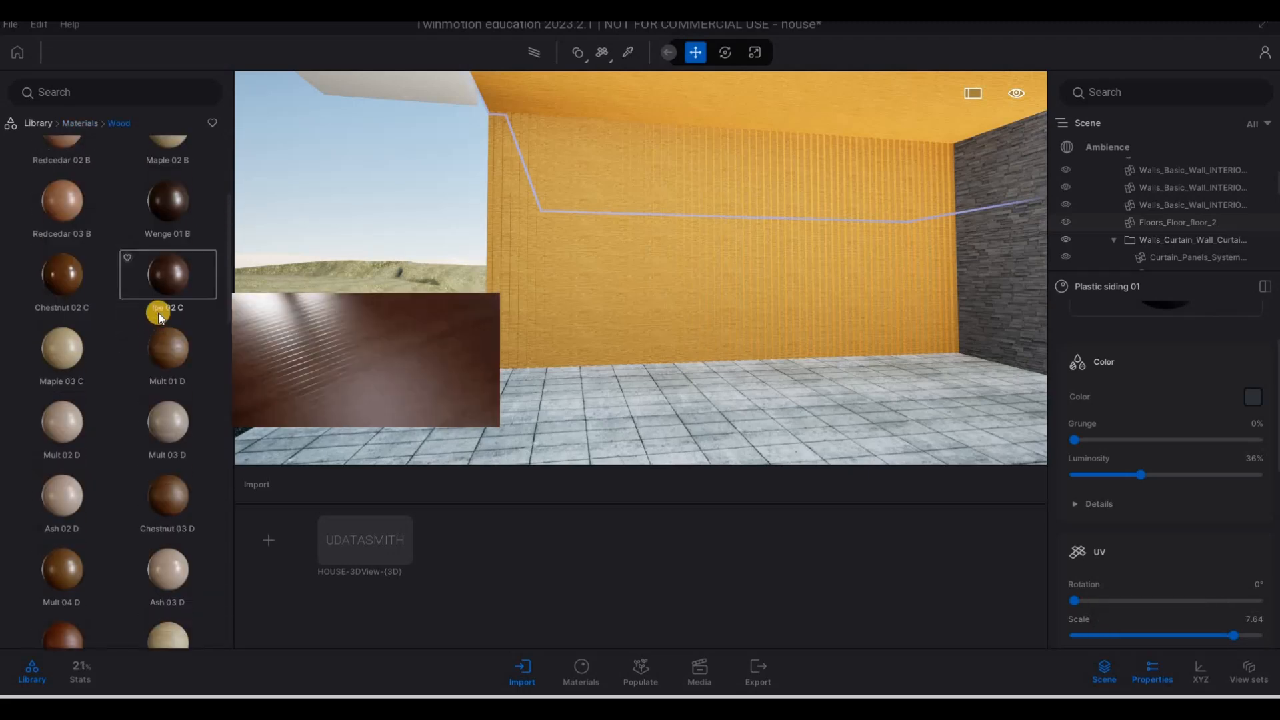
{"action": "scroll", "coordinate": [167, 374], "scroll_direction": "down", "scroll_amount": 1}
{"action": "scroll", "coordinate": [167, 393], "scroll_direction": "down", "scroll_amount": 3}
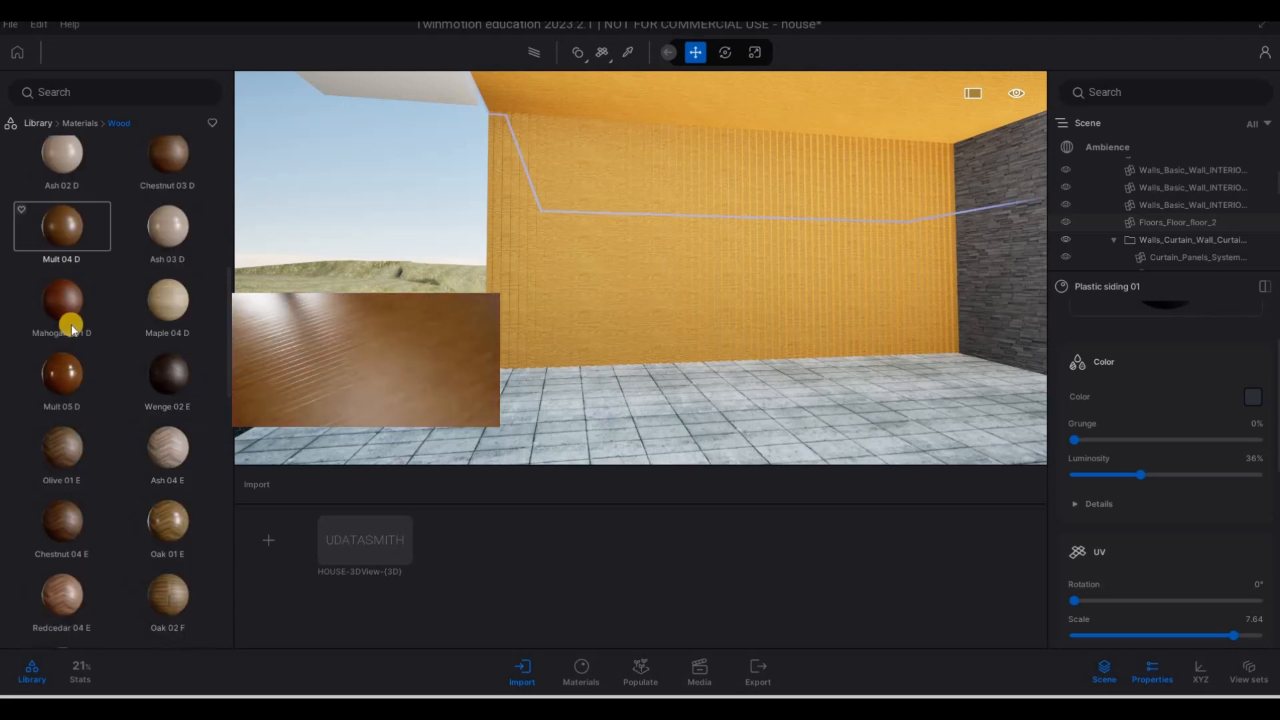
{"action": "scroll", "coordinate": [73, 296], "scroll_direction": "up", "scroll_amount": 2}
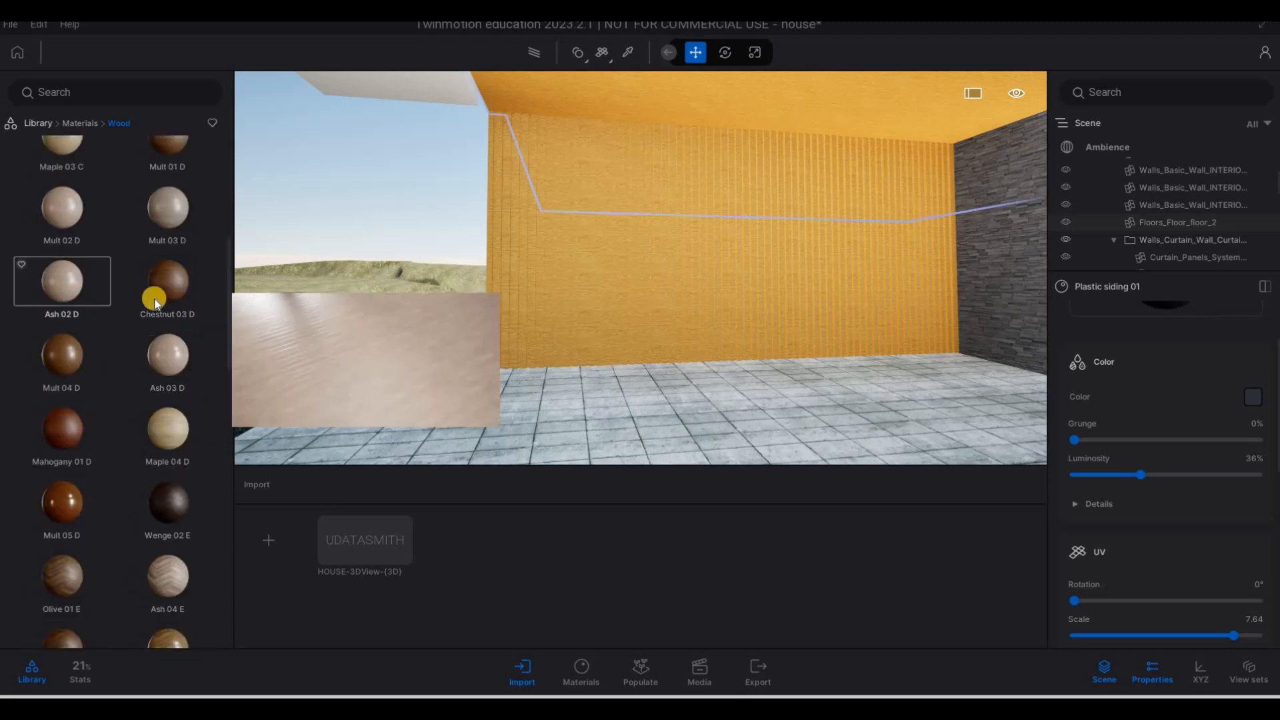
{"action": "scroll", "coordinate": [137, 497], "scroll_direction": "down", "scroll_amount": 5}
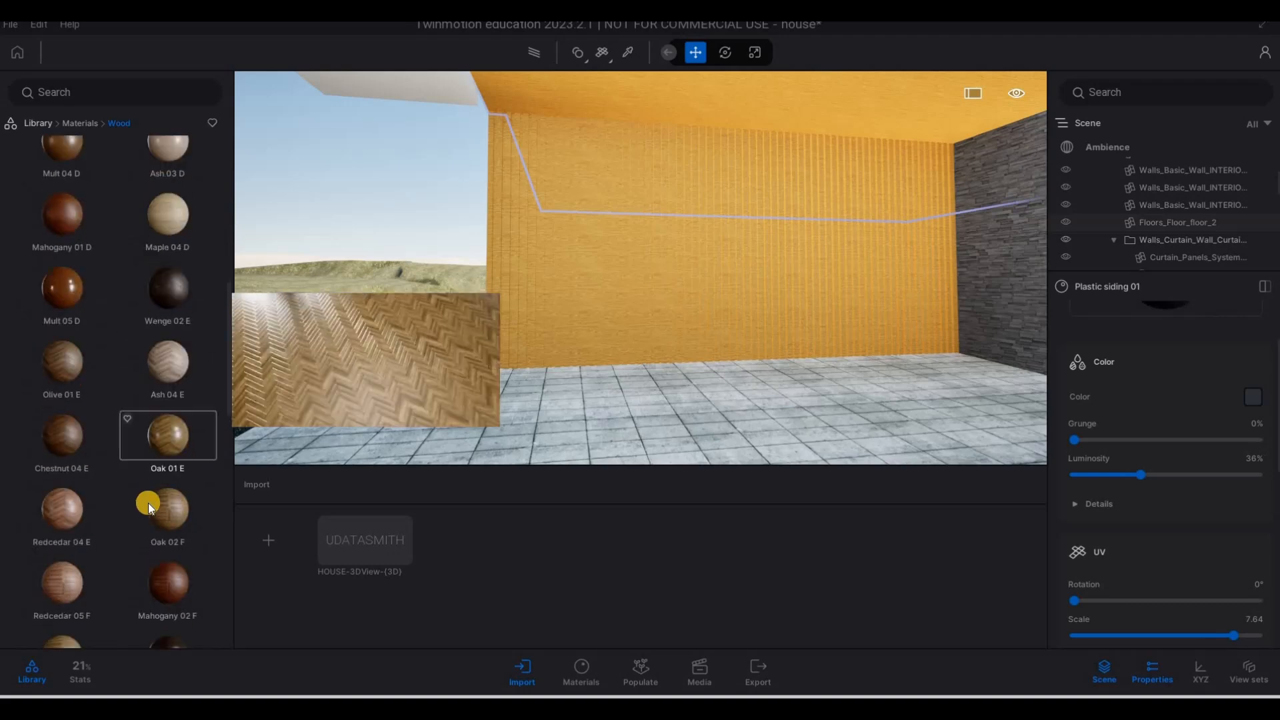
{"action": "scroll", "coordinate": [146, 506], "scroll_direction": "down", "scroll_amount": 3}
{"action": "left_click_drag", "start_coordinate": [165, 514], "coordinate": [462, 364]}
Apply the Oak 04 G wood material to the ribbed wall beneath the overhang
{"action": "mouse_move", "coordinate": [69, 500]}
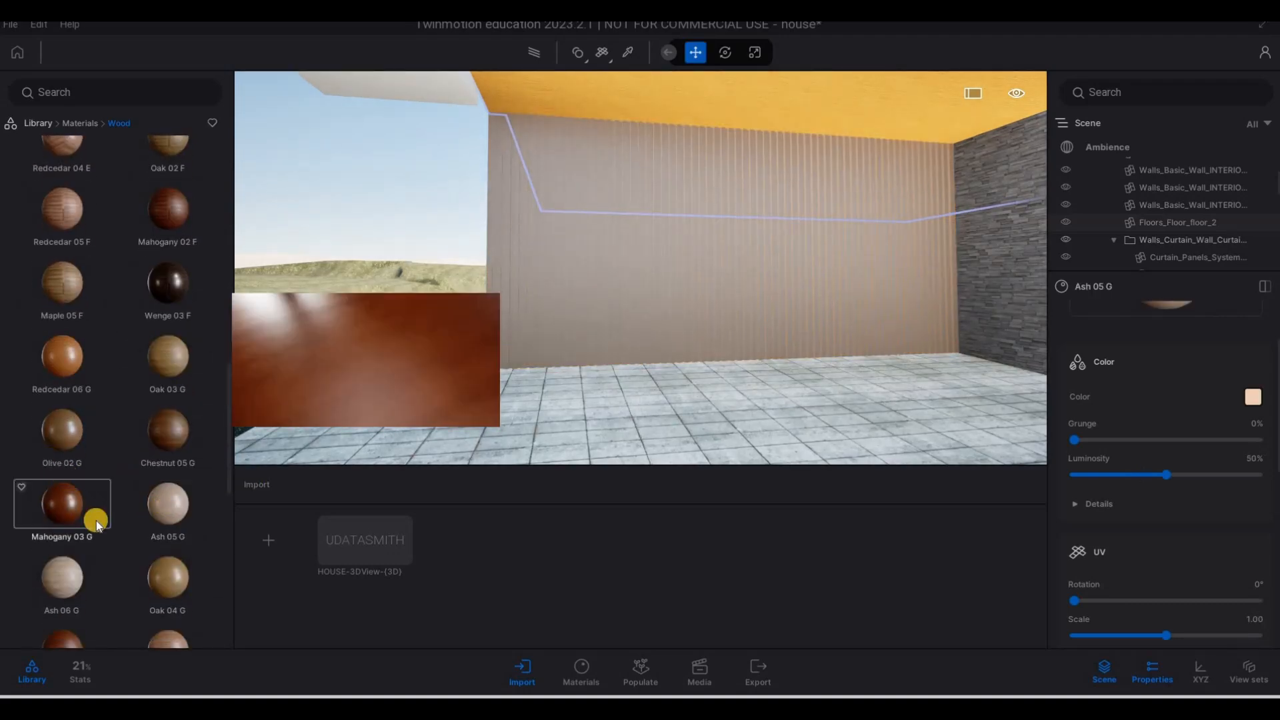
{"action": "scroll", "coordinate": [133, 544], "scroll_direction": "down", "scroll_amount": 1}
{"action": "left_click_drag", "start_coordinate": [165, 513], "coordinate": [571, 286]}
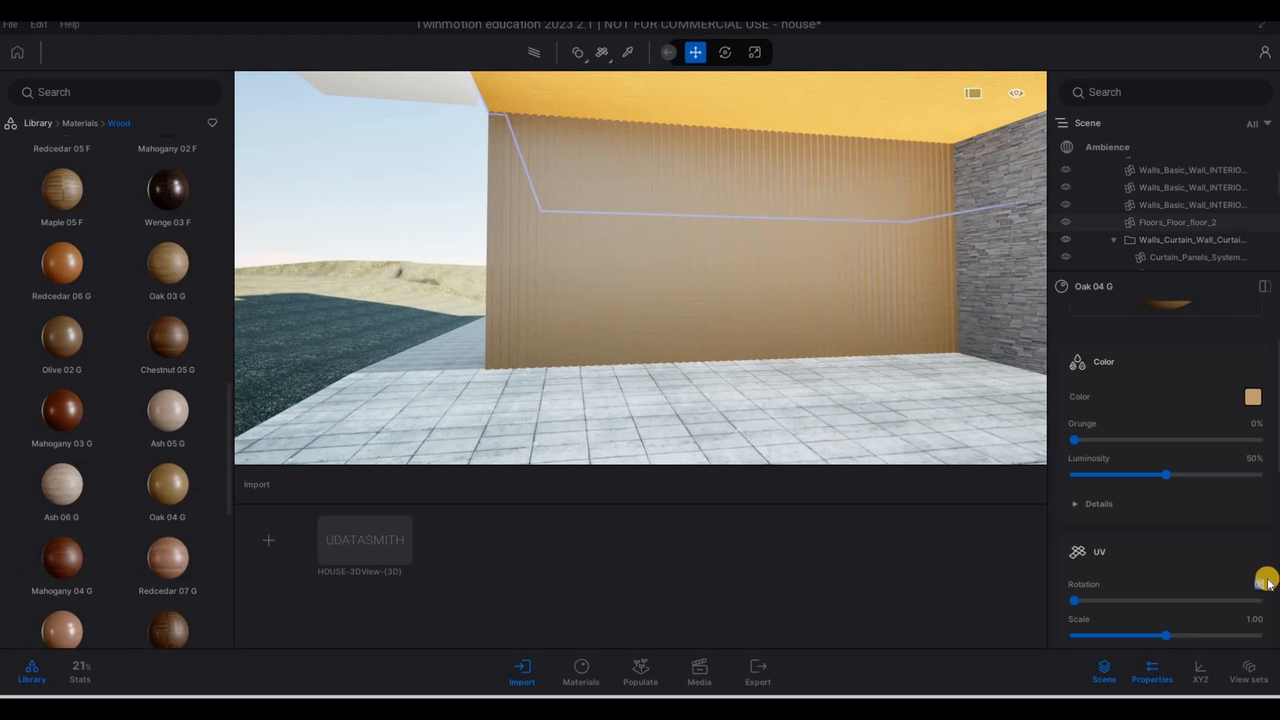
Set the Oak 04 G texture's UV rotation to 90° and its UV scale to 4.88
{"action": "type", "text": "90"}
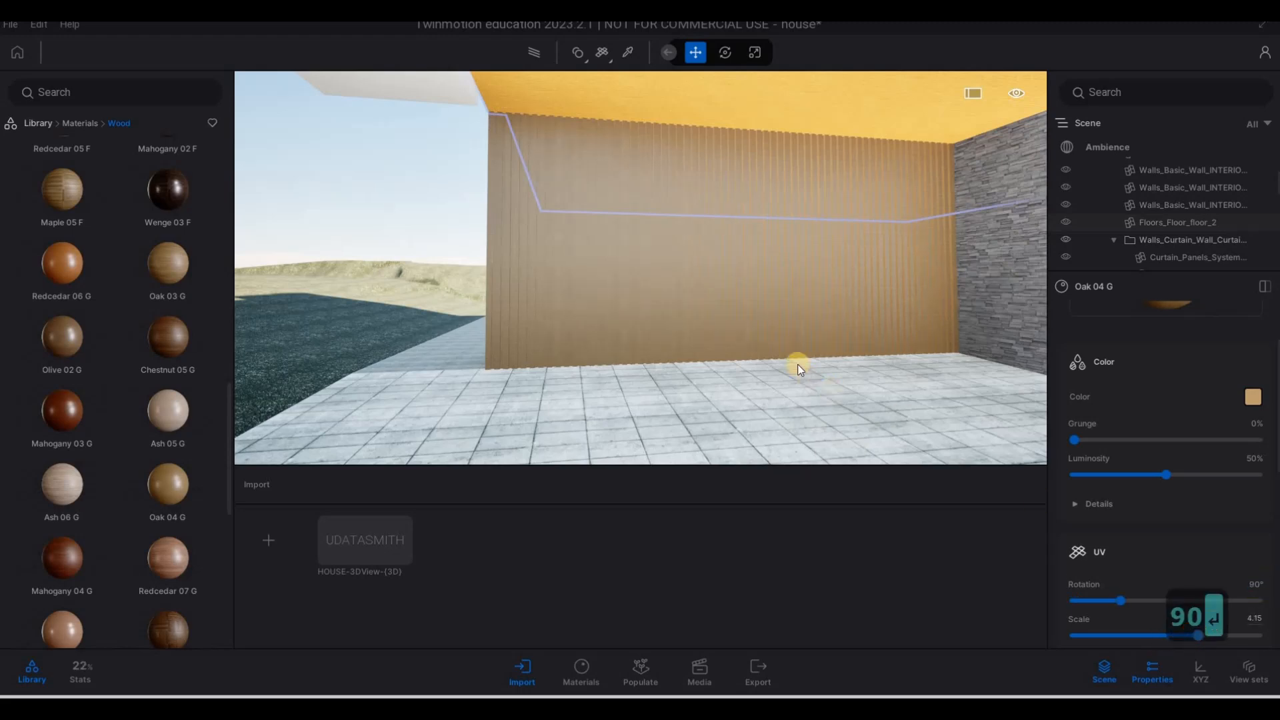
{"action": "key", "text": "w"}
{"action": "key", "text": "w"}
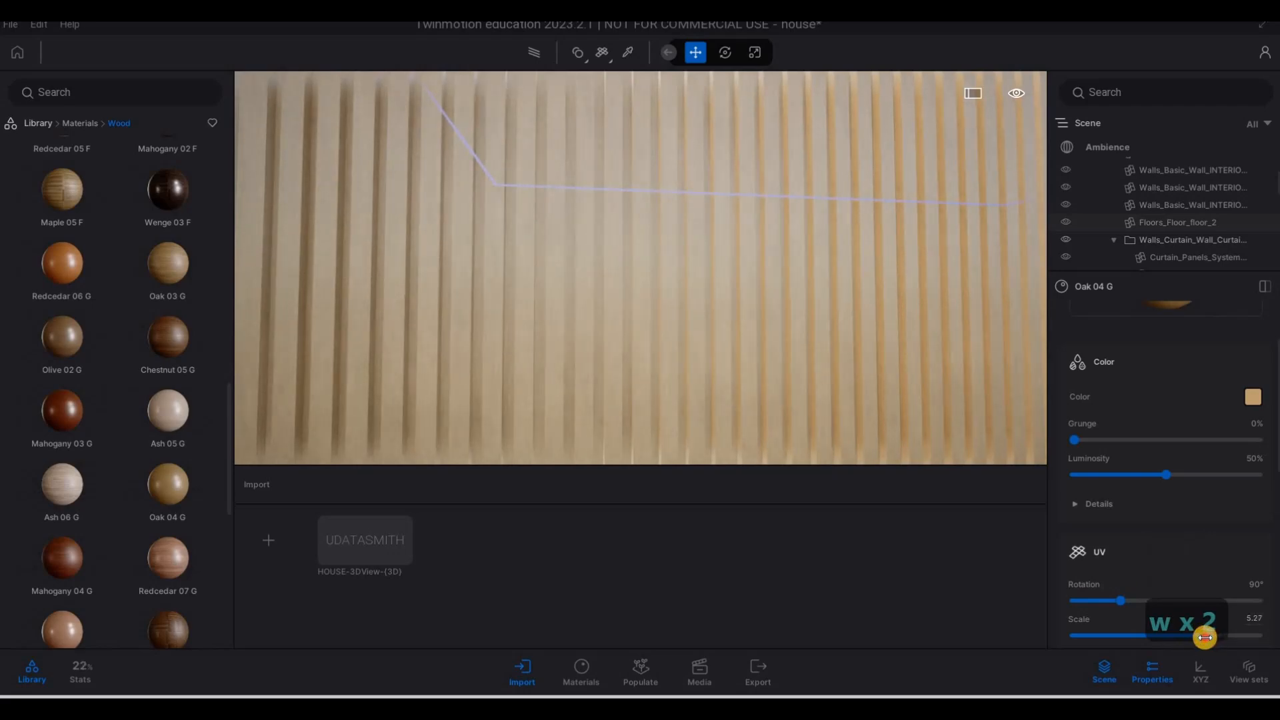
{"action": "key", "text": "s"}
{"action": "key", "text": "s"}
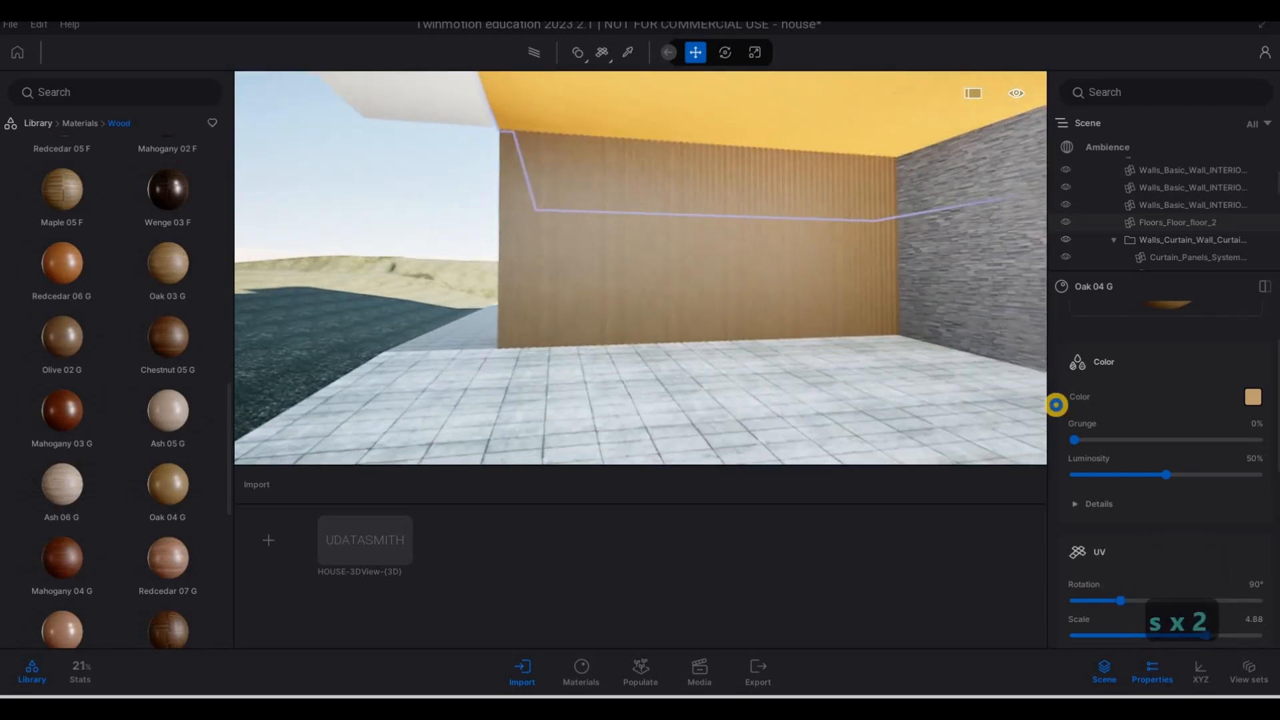
Examine the Oak 04 G grain on the wall's ribs up close and from a distance
{"action": "key", "text": "a"}
{"action": "key", "text": "q"}
{"action": "key", "text": "w"}
{"action": "key", "text": "w"}
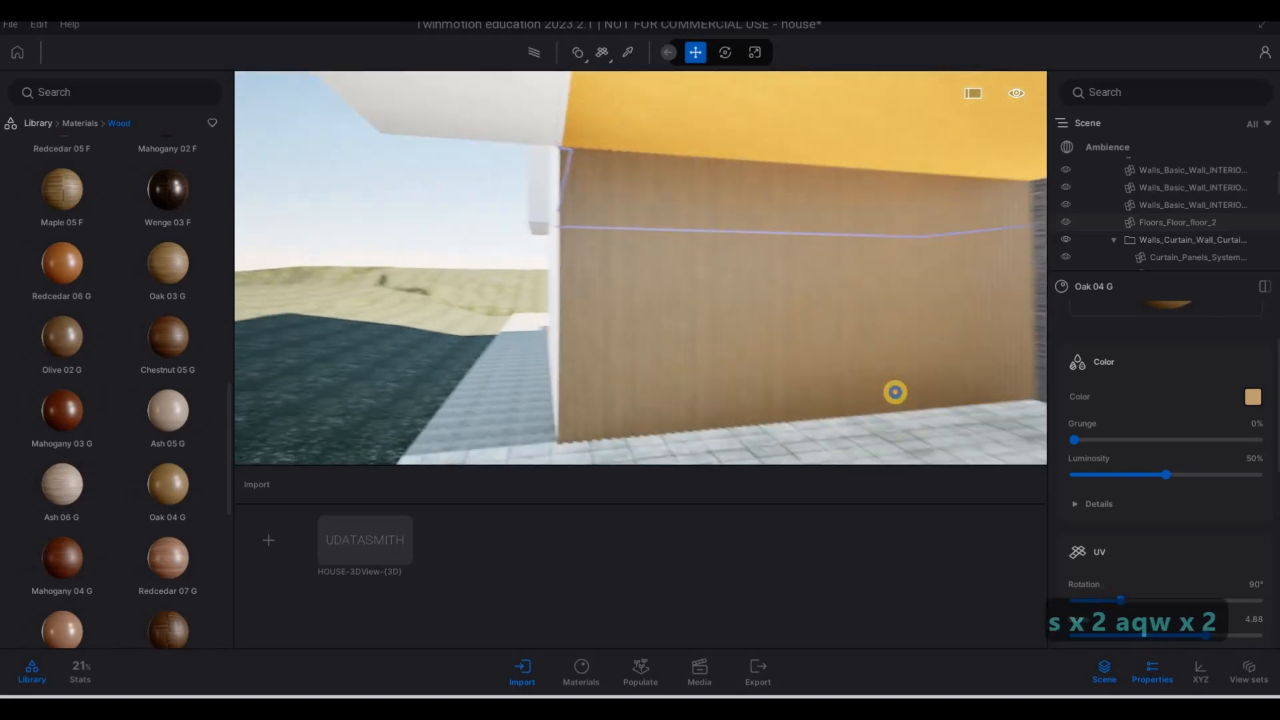
{"action": "key", "text": "w"}
{"action": "key", "text": "w"}
{"action": "key", "text": "w"}
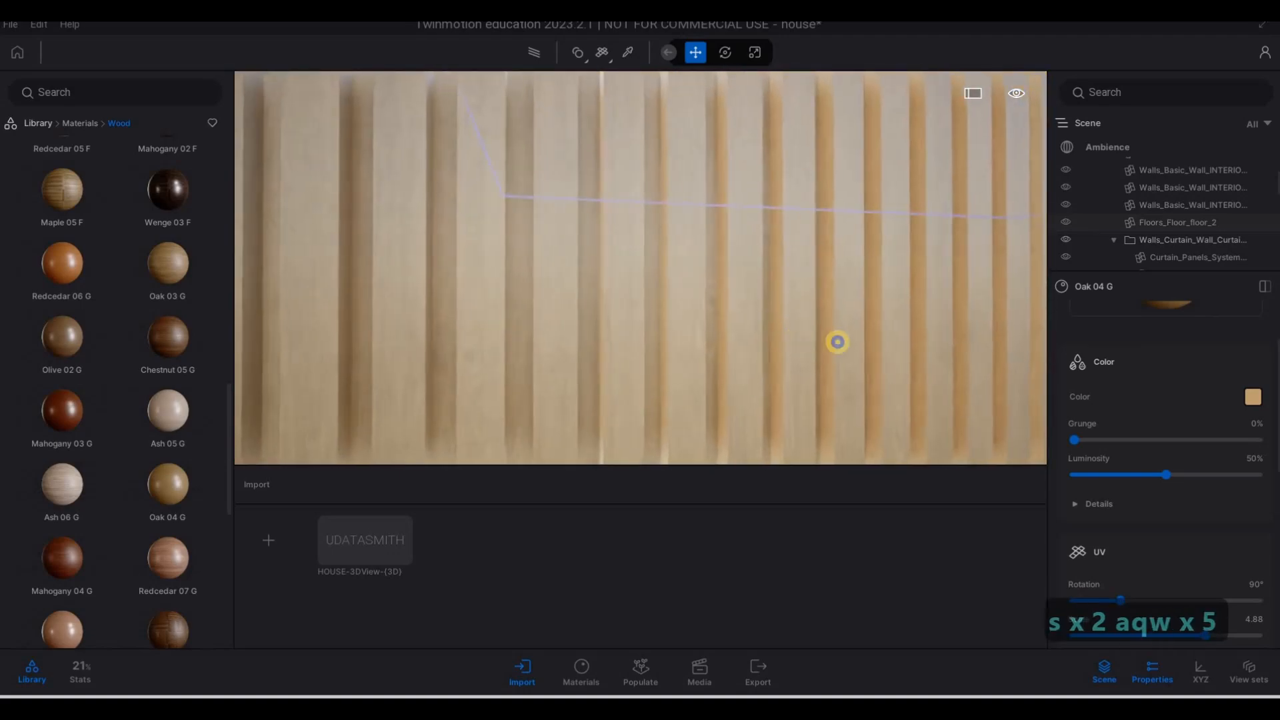
{"action": "key", "text": "s"}
{"action": "key", "text": "a"}
{"action": "key", "text": "d"}
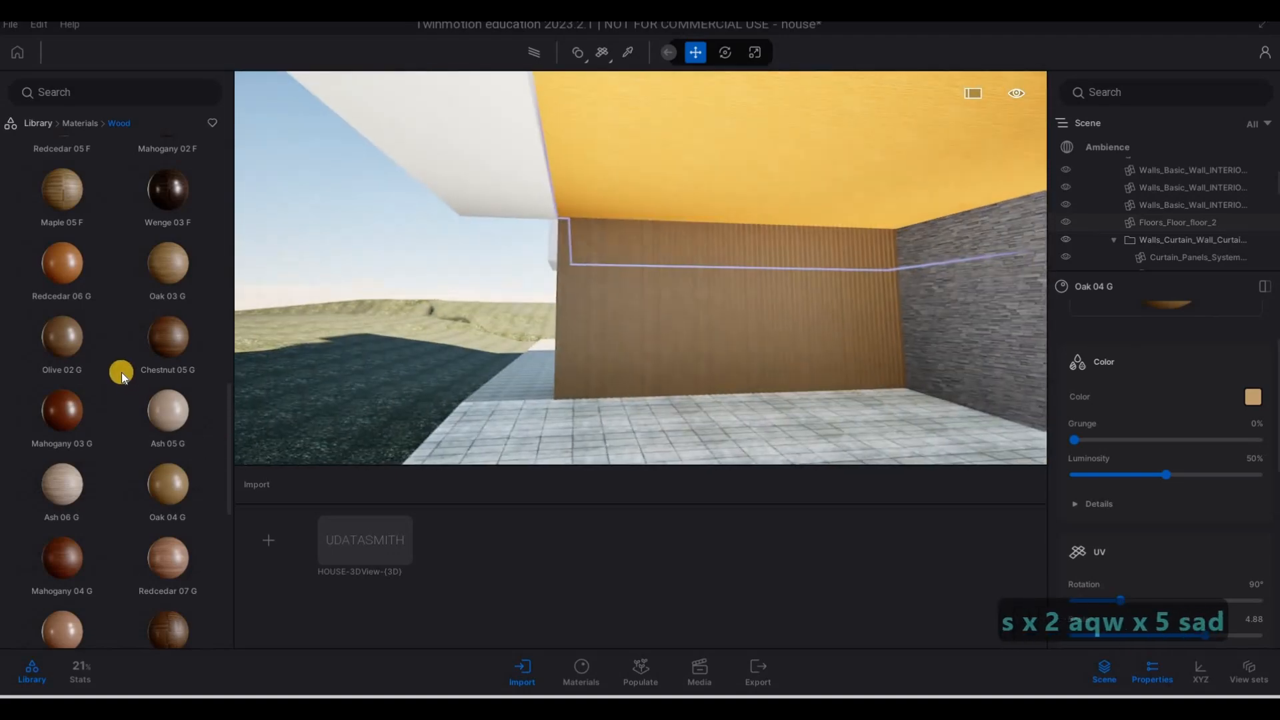
Try Mahogany 03 G, Chestnut 05 G and Redcedar 06 G in turn on the ceiling of the overhang
{"action": "left_click_drag", "start_coordinate": [50, 424], "coordinate": [654, 194]}
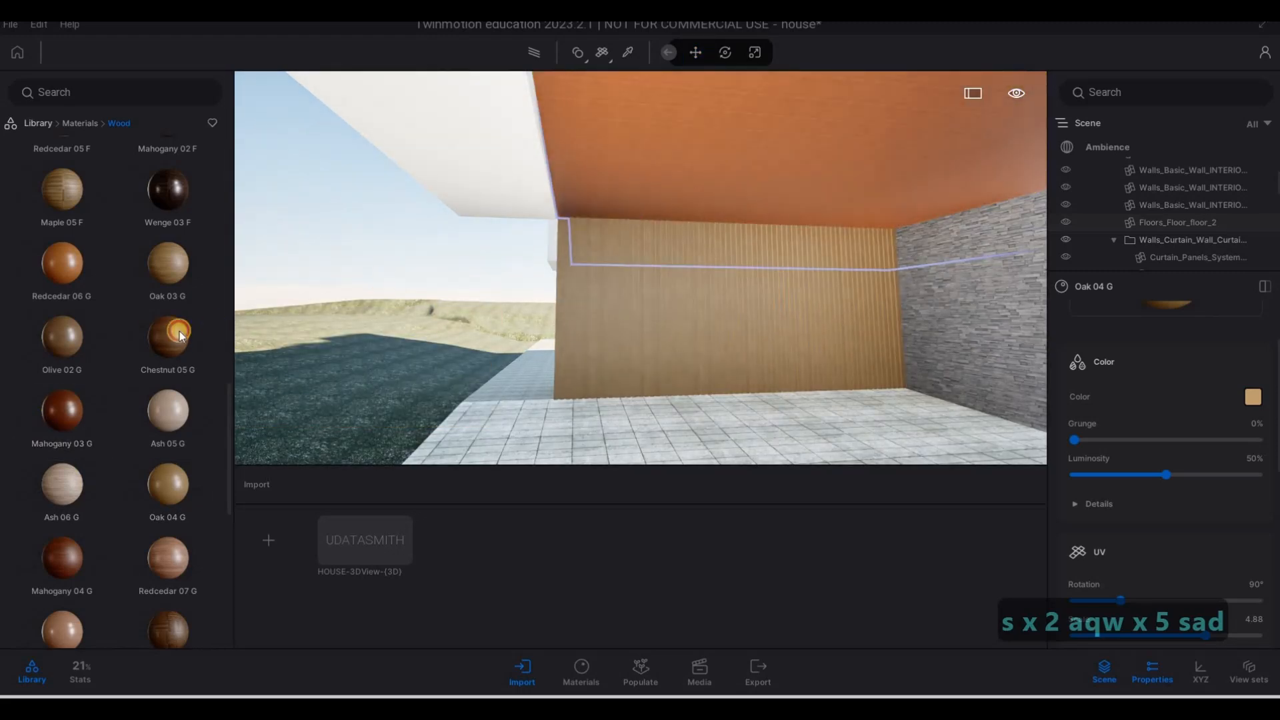
{"action": "left_click_drag", "start_coordinate": [179, 331], "coordinate": [706, 130]}
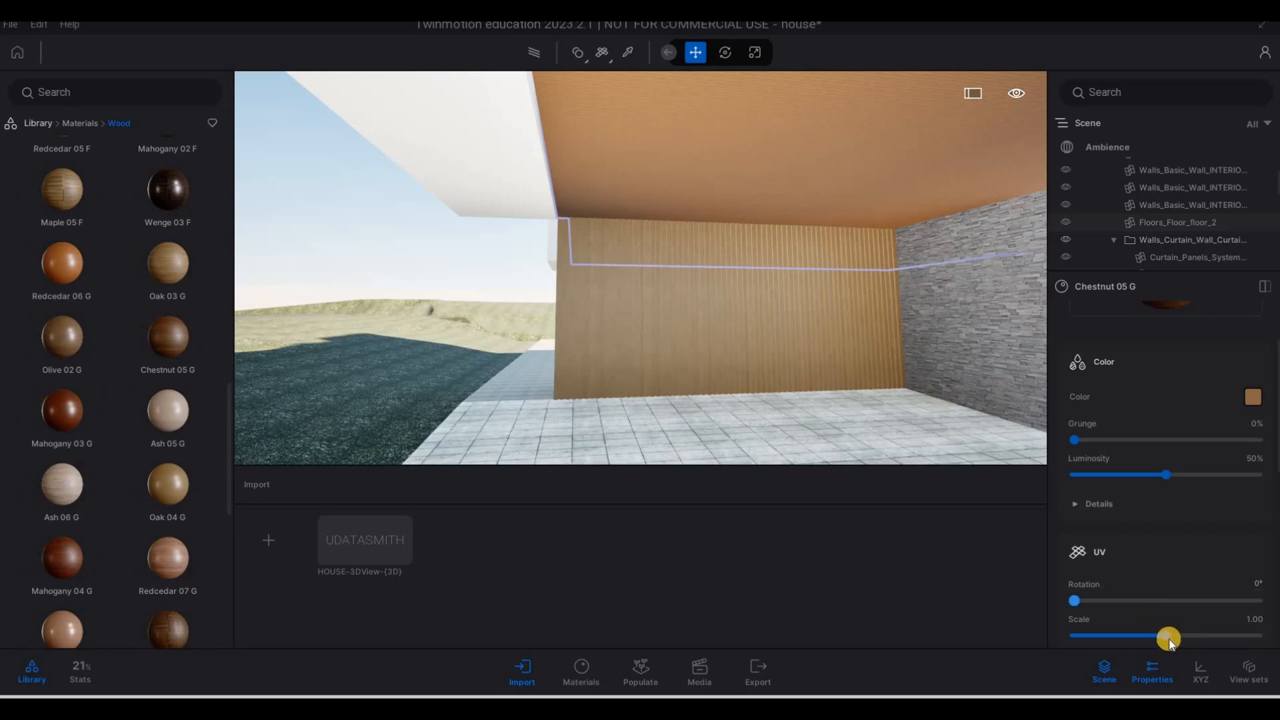
{"action": "left_click_drag", "start_coordinate": [1168, 637], "coordinate": [1221, 639]}
{"action": "scroll", "coordinate": [73, 307], "scroll_direction": "up", "scroll_amount": 1}
{"action": "left_click_drag", "start_coordinate": [74, 307], "coordinate": [674, 205]}
Apply the Redcedar 08 G wood material to the overhang's ceiling and set its UV scale to 4.55
{"action": "scroll", "coordinate": [80, 480], "scroll_direction": "down", "scroll_amount": 3}
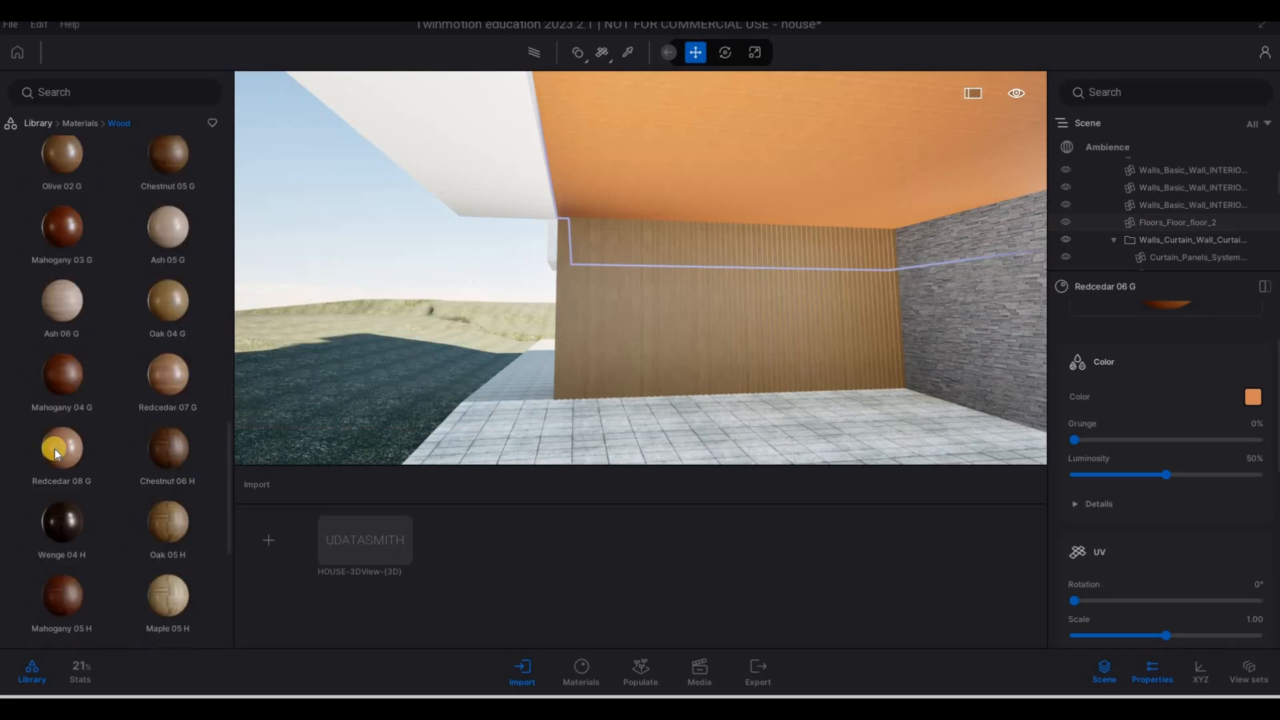
{"action": "mouse_move", "coordinate": [55, 449]}
{"action": "left_click_drag", "start_coordinate": [703, 186], "coordinate": [703, 186]}
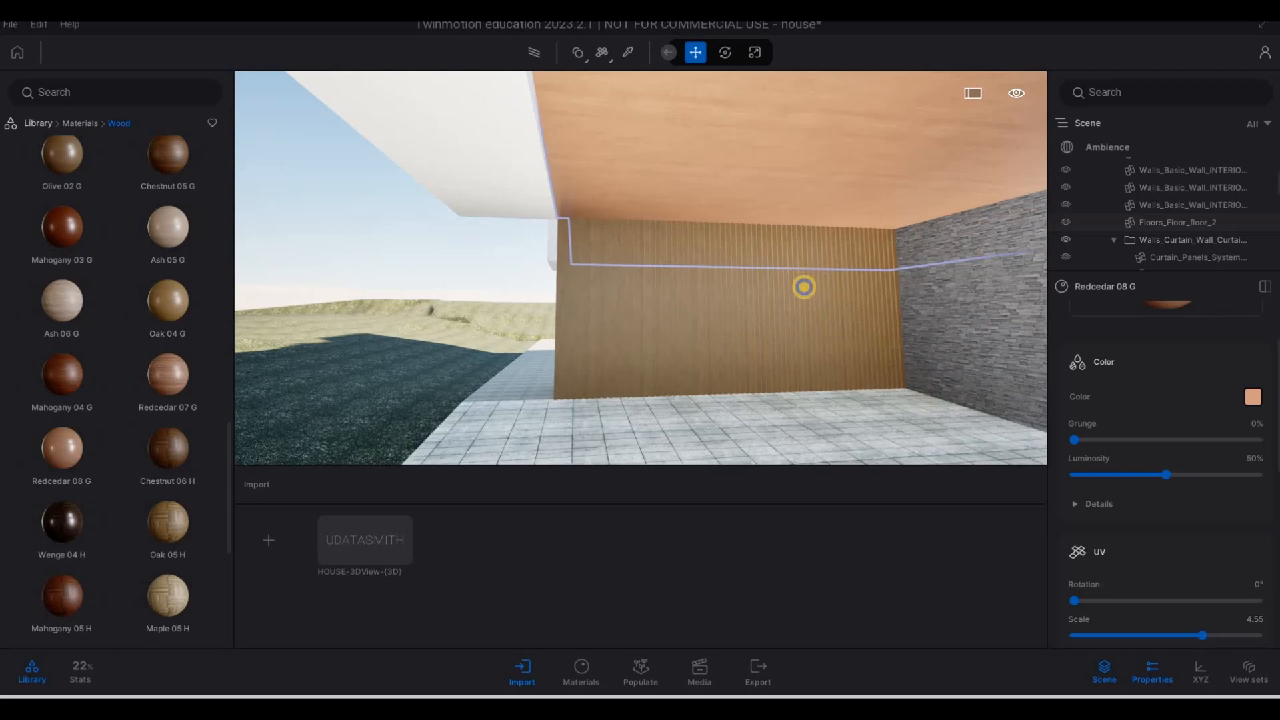
Clear the selection of the floor object in front of the entrance facade
{"action": "key", "text": "s"}
{"action": "key", "text": "s"}
{"action": "right_click_drag", "start_coordinate": [804, 287], "coordinate": [894, 319]}
{"action": "key", "text": "w"}
{"action": "key", "text": "d"}
{"action": "key", "text": "w"}
{"action": "key", "text": "q"}
{"action": "key", "text": "s"}
{"action": "key", "text": "s"}
{"action": "key", "text": "d"}
{"action": "key", "text": "Escape"}
{"action": "key", "text": "Escape"}
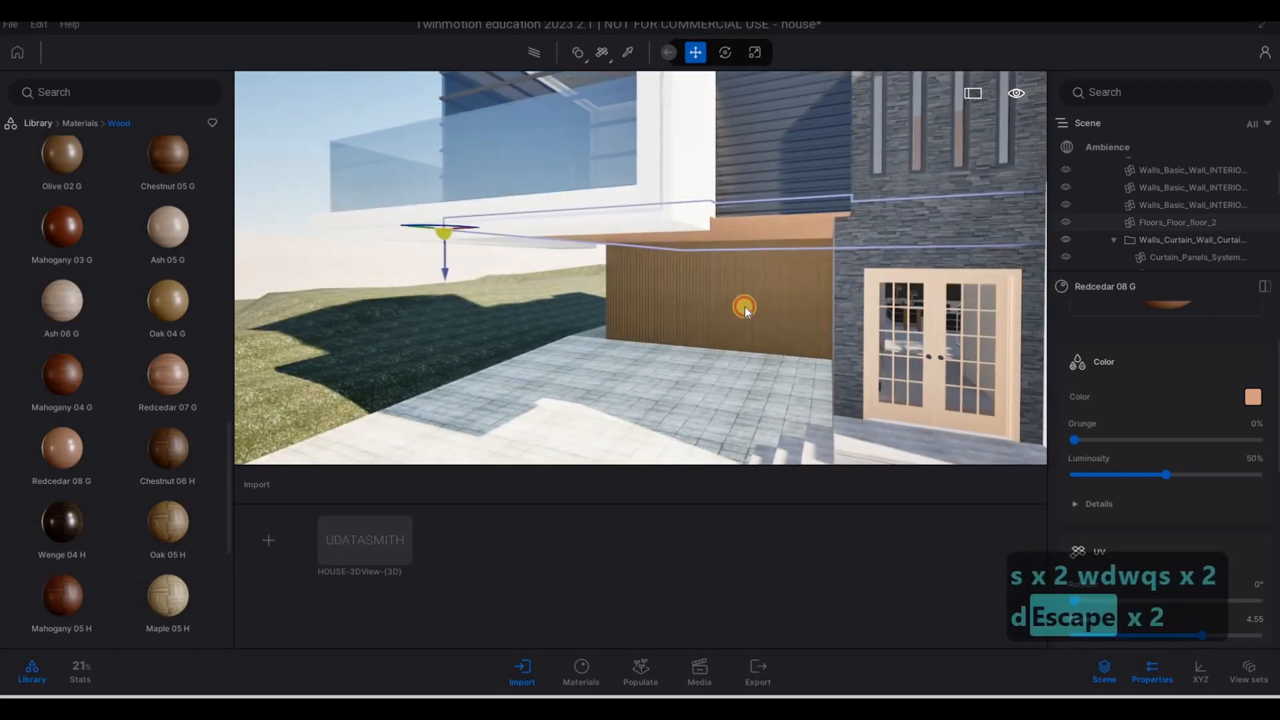
{"action": "key", "text": "Escape"}
Examine the front facade with its new wood wall and ceiling from several viewpoints
{"action": "key", "text": "a"}
{"action": "key", "text": "a"}
{"action": "key", "text": "a"}
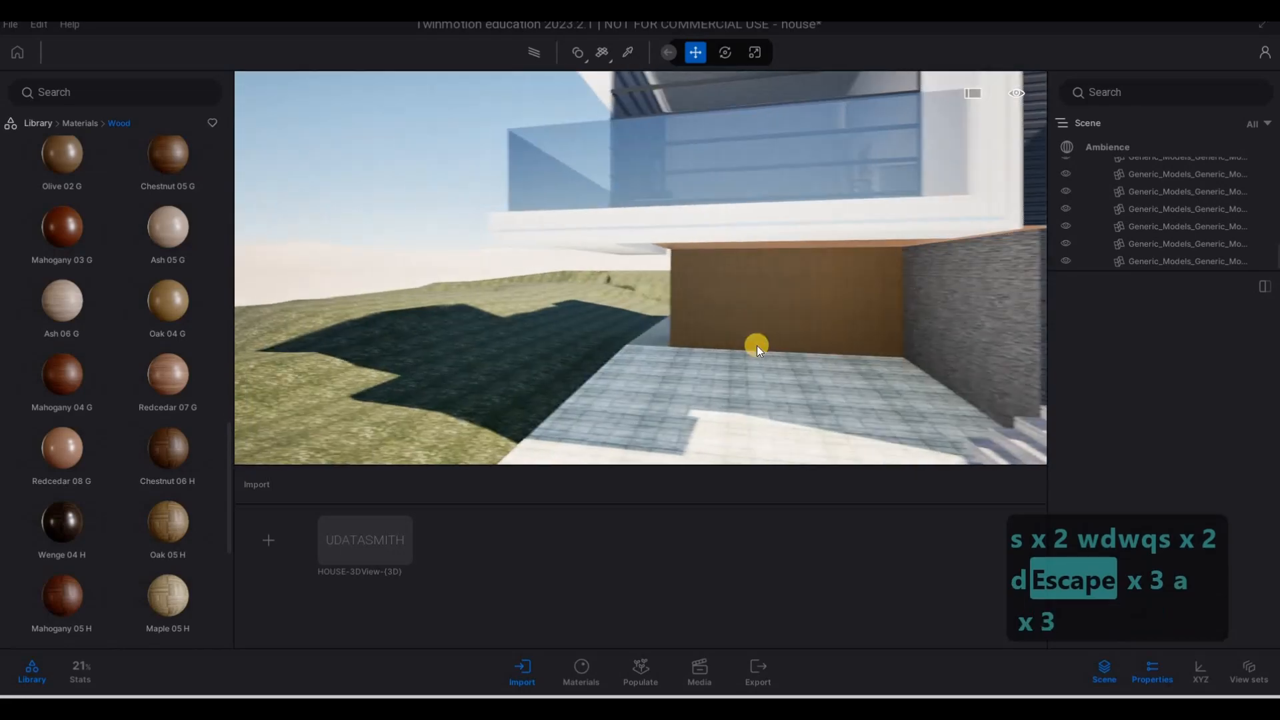
{"action": "key", "text": "d"}
{"action": "key", "text": "q"}
{"action": "right_click_drag", "start_coordinate": [716, 345], "coordinate": [386, 354]}
{"action": "key", "text": "q"}
{"action": "key", "text": "a"}
{"action": "key", "text": "a"}
{"action": "key", "text": "w"}
{"action": "key", "text": "d"}
{"action": "key", "text": "d"}
{"action": "key", "text": "w"}
{"action": "key", "text": "d"}
{"action": "key", "text": "d"}
{"action": "right_click_drag", "start_coordinate": [718, 351], "coordinate": [706, 364]}
{"action": "right_click_drag", "start_coordinate": [788, 370], "coordinate": [757, 268]}
Sample the Aluminum material from the horizontal frames of the large window beside the entrance
{"action": "key", "text": "a"}
{"action": "key", "text": "a"}
{"action": "key", "text": "a"}
{"action": "key", "text": "a"}
{"action": "key", "text": "e"}
{"action": "key", "text": "a"}
{"action": "key", "text": "d"}
{"action": "key", "text": "w"}
{"action": "key", "text": "w"}
{"action": "key", "text": "d"}
{"action": "key", "text": "w"}
{"action": "key", "text": "d"}
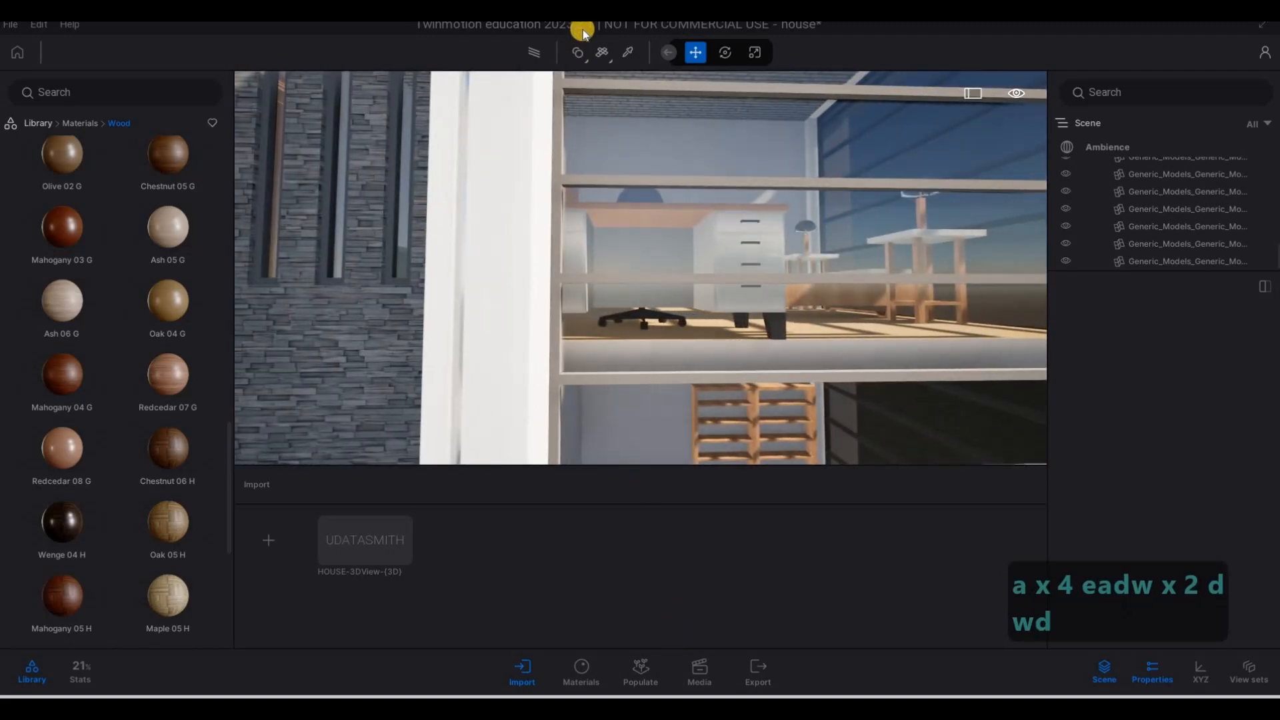
{"action": "left_click", "coordinate": [628, 52]}
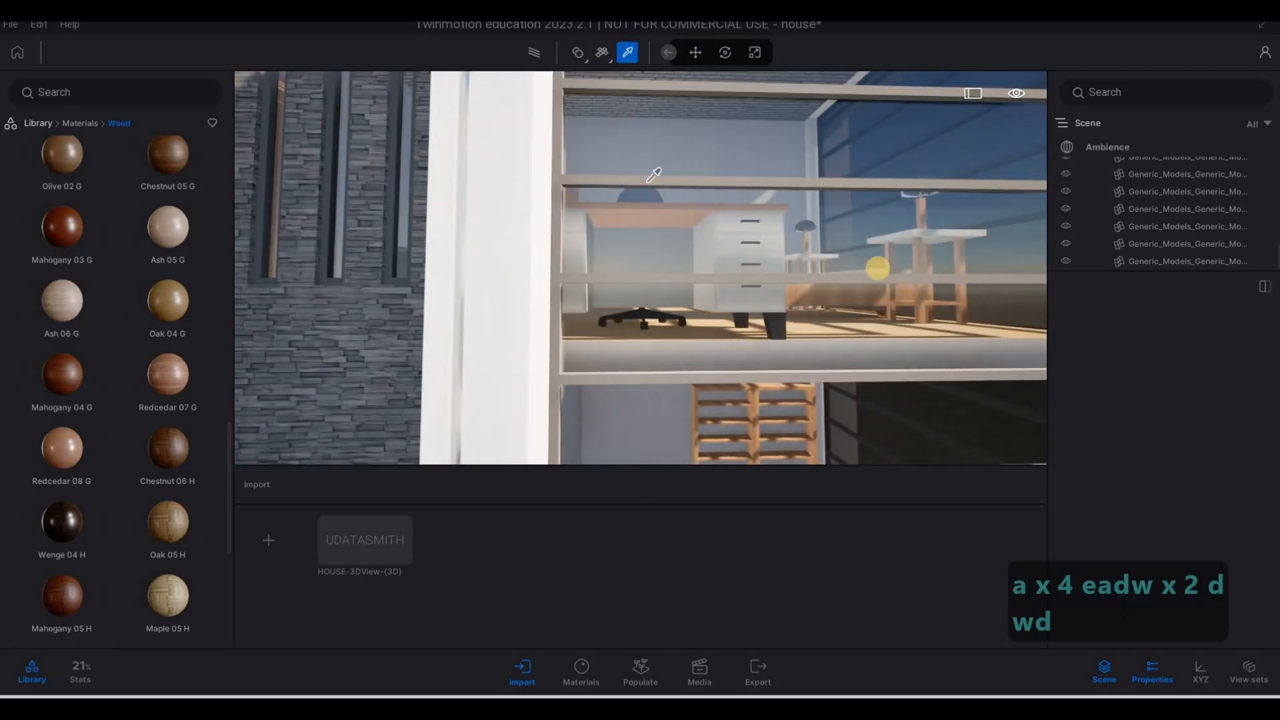
{"action": "left_click", "coordinate": [877, 267]}
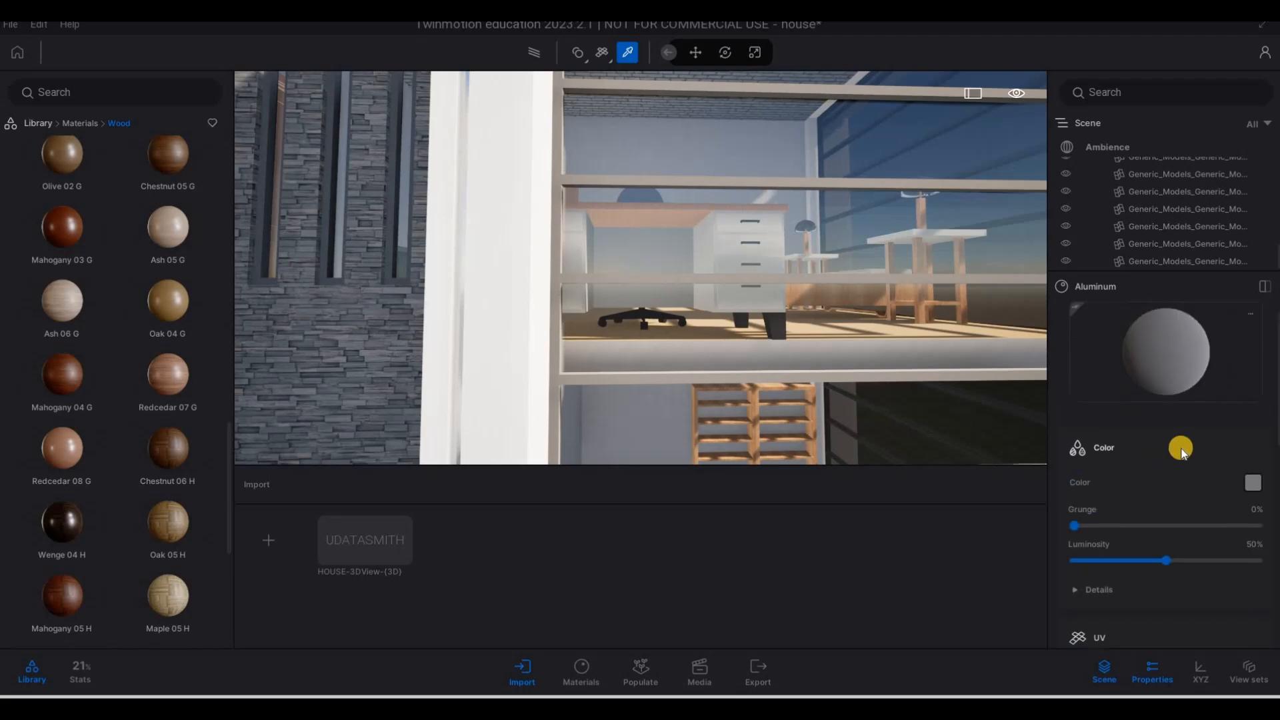
Darken the Aluminum material's color to dark grey, hex 3B3B3B
{"action": "left_click", "coordinate": [622, 365]}
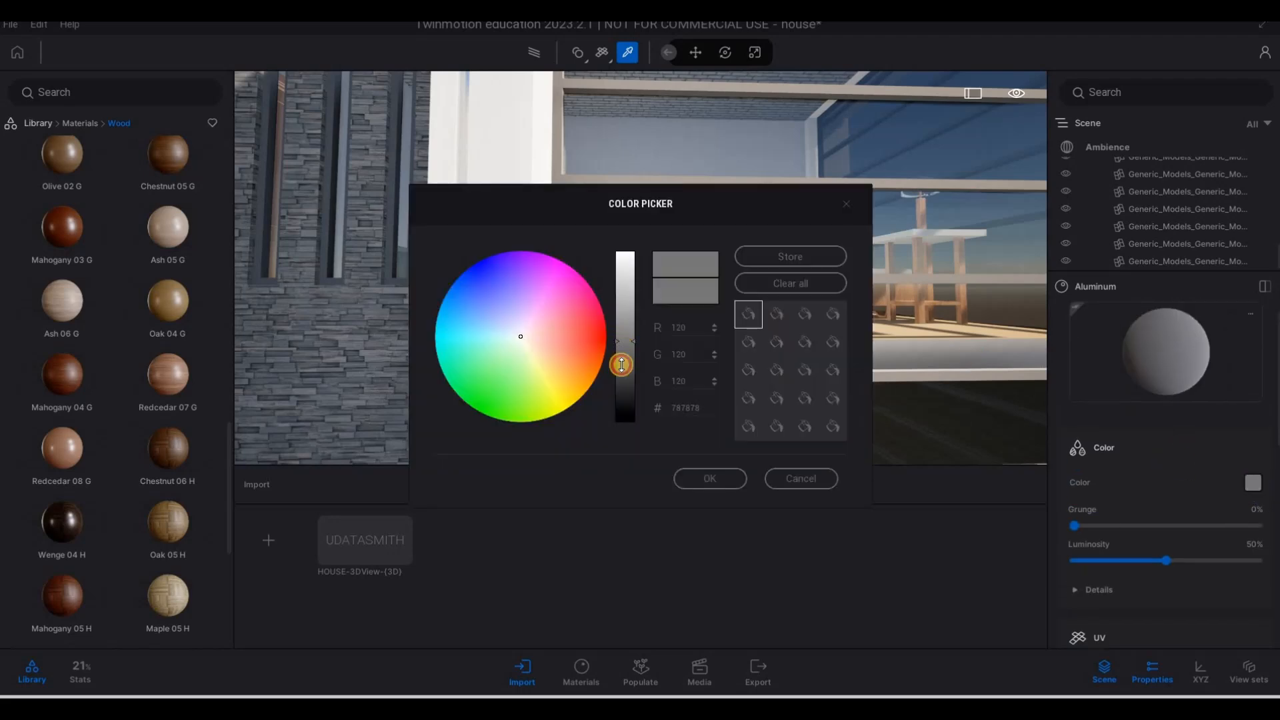
{"action": "left_click_drag", "start_coordinate": [621, 369], "coordinate": [621, 381]}
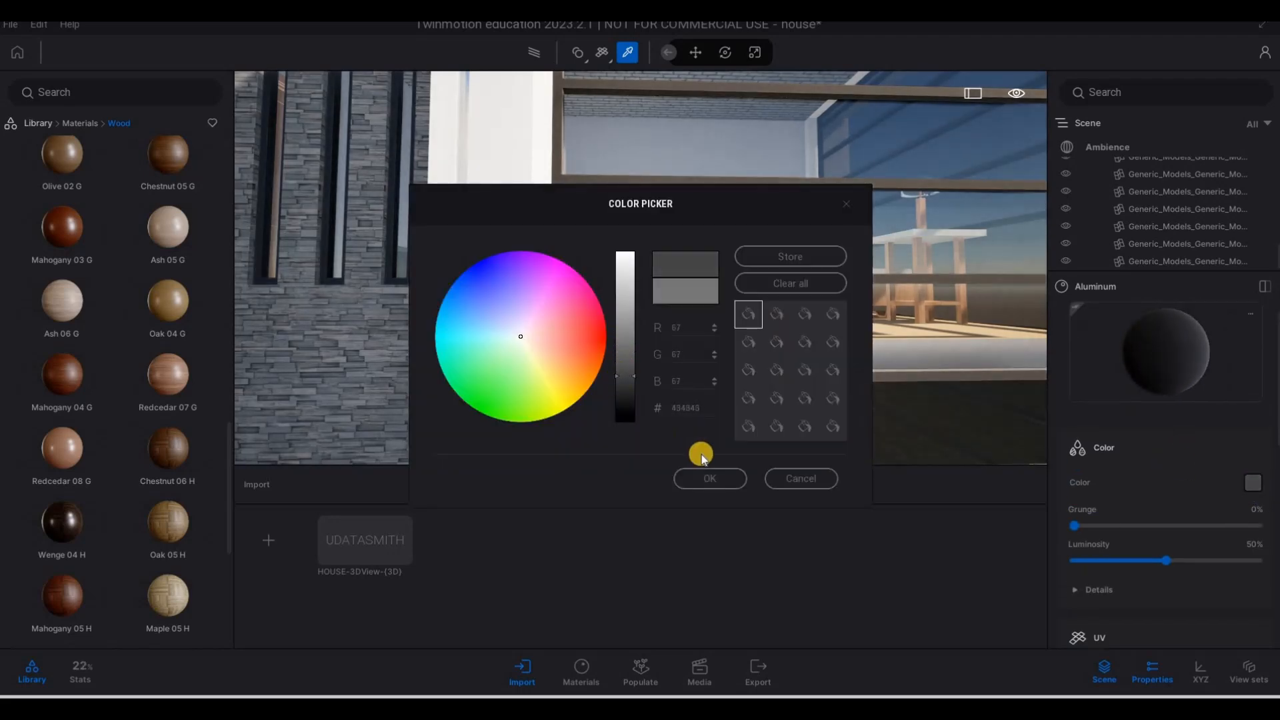
{"action": "left_click", "coordinate": [709, 480]}
Lighten the Aluminum material's dark grey color slightly
{"action": "key", "text": "s"}
{"action": "right_click_drag", "start_coordinate": [503, 294], "coordinate": [640, 301]}
{"action": "key", "text": "a"}
{"action": "key", "text": "a"}
{"action": "key", "text": "w"}
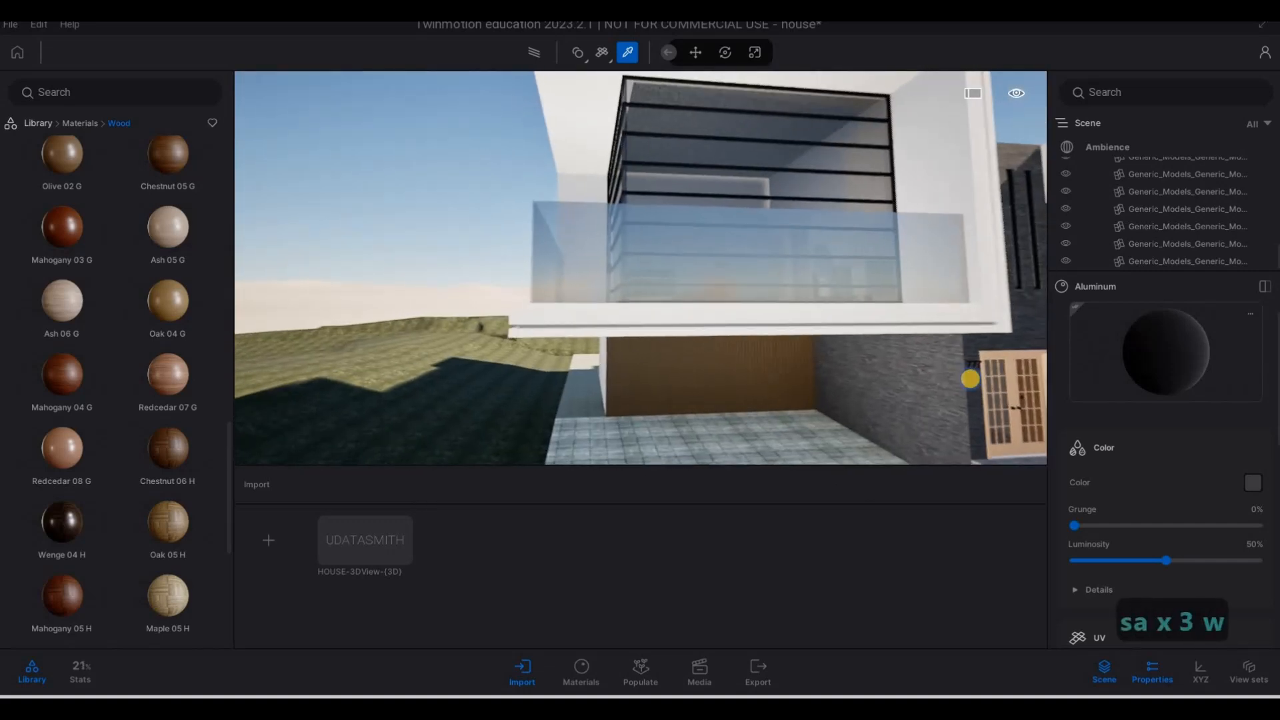
{"action": "key", "text": "d"}
{"action": "left_click", "coordinate": [1253, 484]}
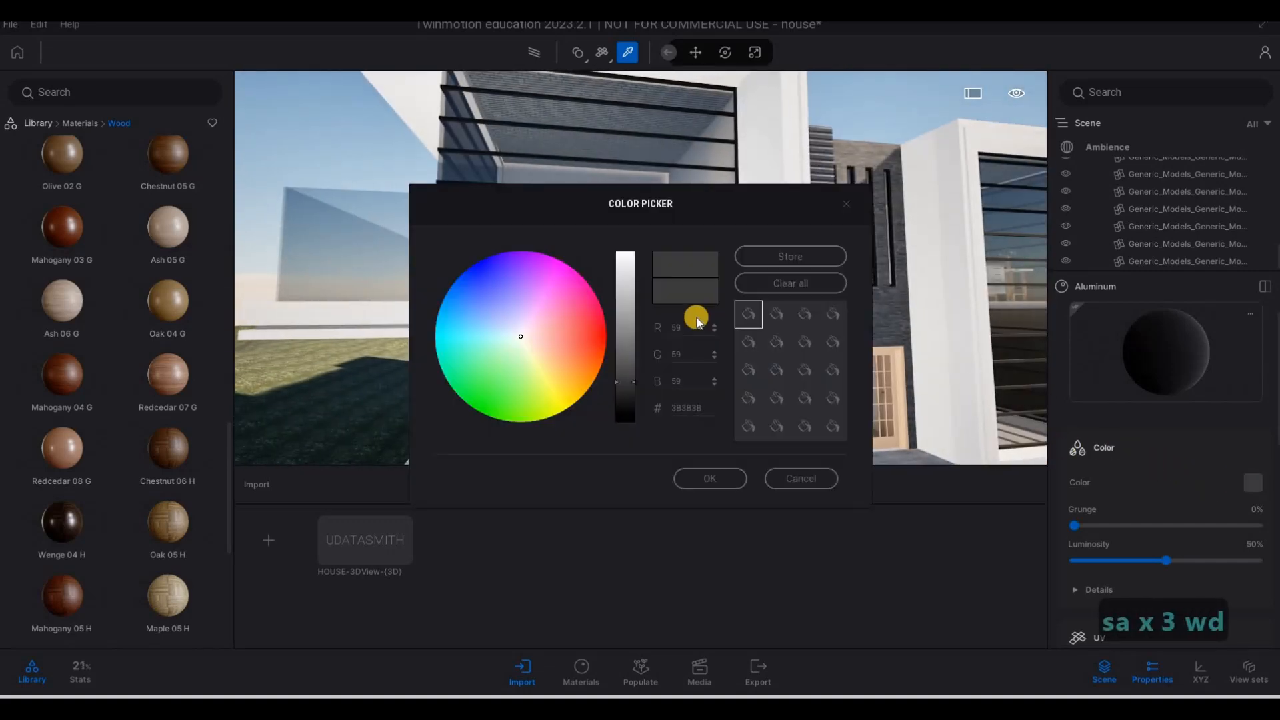
{"action": "left_click_drag", "start_coordinate": [618, 372], "coordinate": [623, 362]}
{"action": "left_click", "coordinate": [712, 478]}
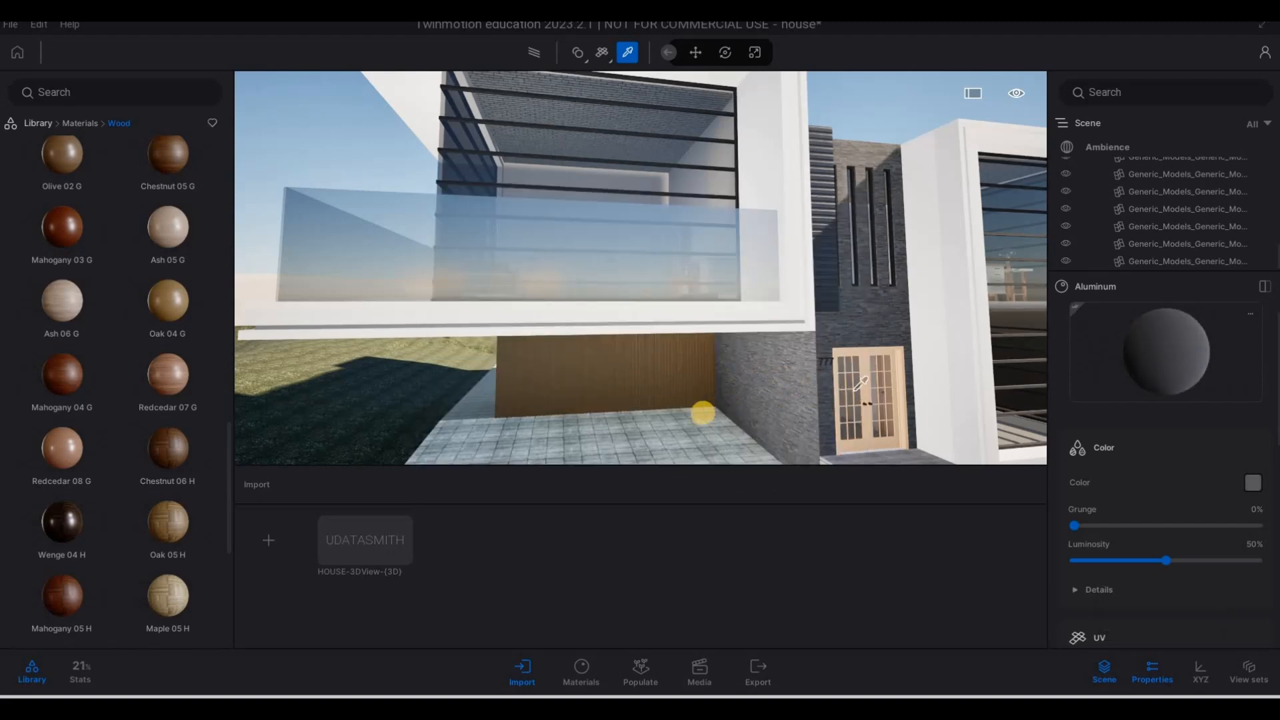
Apply the dark Aluminum material to the frames of the entrance double door
{"action": "key", "text": "d"}
{"action": "key", "text": "w"}
{"action": "right_click_drag", "start_coordinate": [703, 414], "coordinate": [638, 427]}
{"action": "key", "text": "d"}
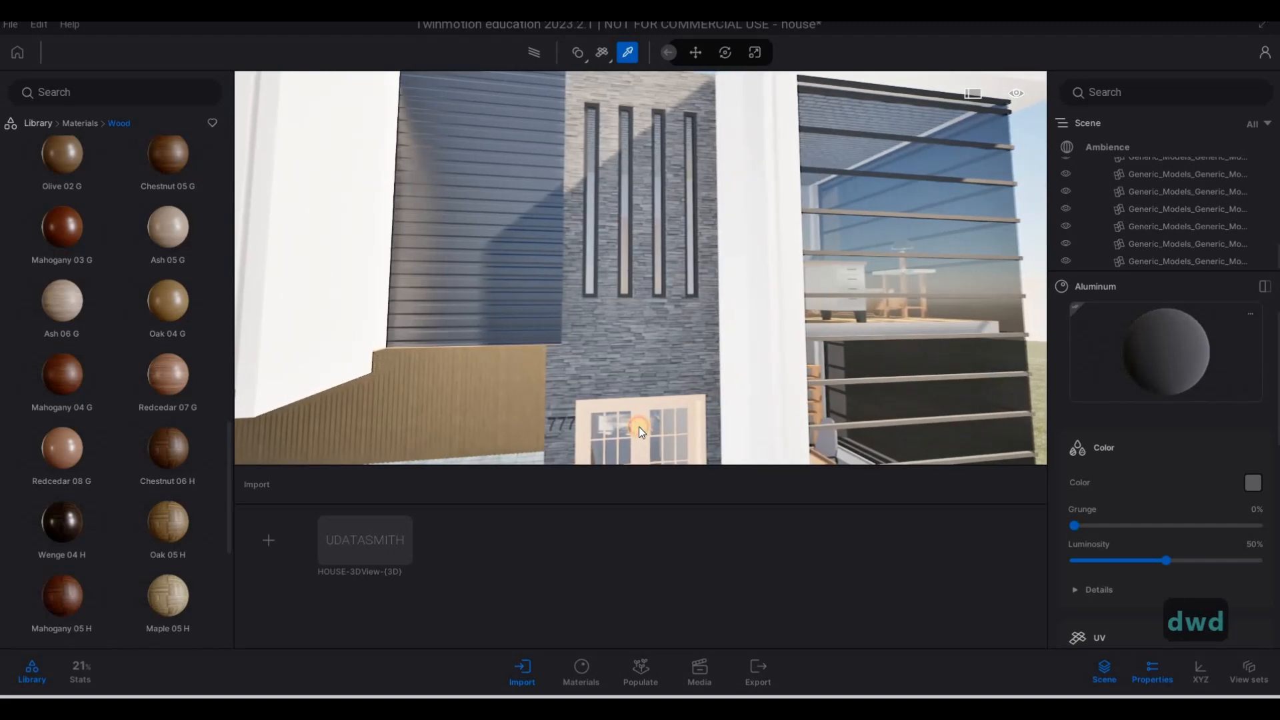
{"action": "key", "text": "e"}
{"action": "key", "text": "a"}
{"action": "key", "text": "w"}
{"action": "right_click_drag", "start_coordinate": [758, 408], "coordinate": [234, 342]}
Examine the house exterior from the corner window side around to the front entrance
{"action": "key", "text": "w"}
{"action": "key", "text": "s"}
{"action": "key", "text": "w"}
{"action": "key", "text": "w"}
{"action": "key", "text": "s"}
{"action": "key", "text": "s"}
{"action": "key", "text": "s"}
{"action": "key", "text": "a"}
{"action": "key", "text": "d"}
{"action": "key", "text": "d"}
{"action": "key", "text": "d"}
{"action": "key", "text": "d"}
{"action": "key", "text": "d"}
{"action": "key", "text": "d"}
{"action": "key", "text": "d"}
{"action": "key", "text": "d"}
{"action": "key", "text": "d"}
{"action": "key", "text": "d"}
{"action": "key", "text": "d"}
{"action": "key", "text": "d"}
{"action": "key", "text": "d"}
{"action": "key", "text": "d"}
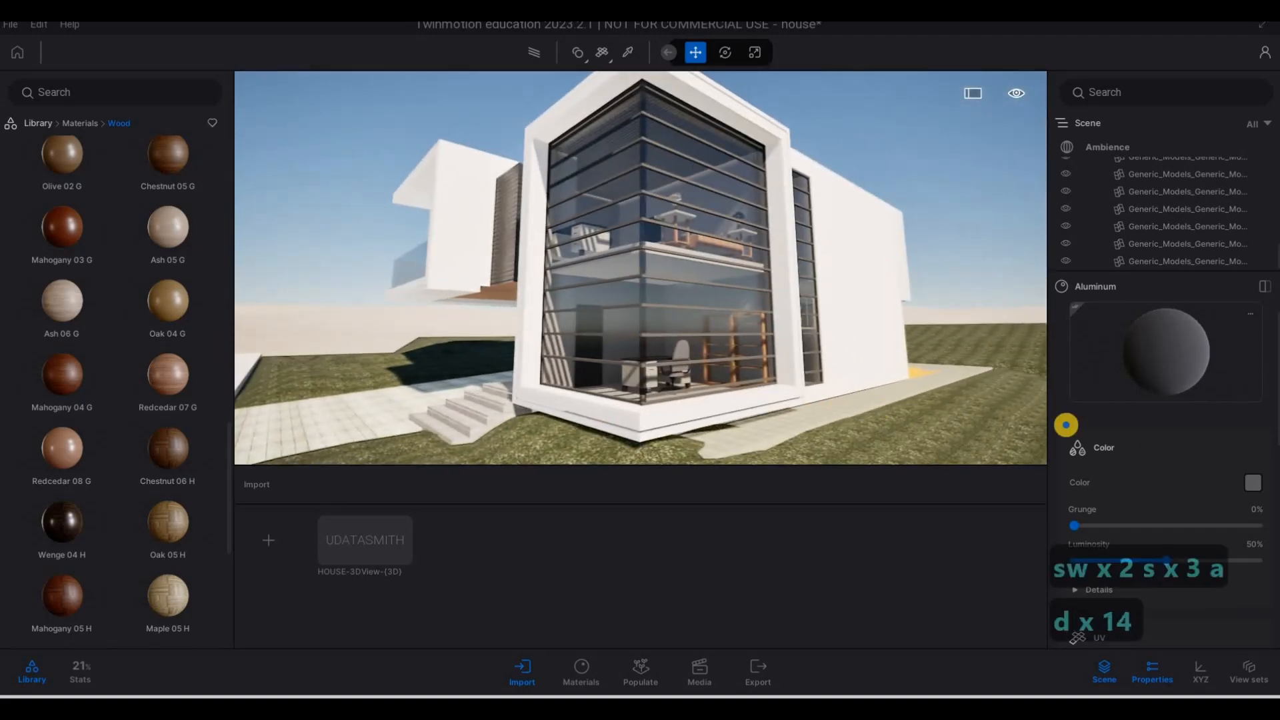
{"action": "key", "text": "a"}
{"action": "key", "text": "a"}
{"action": "key", "text": "a"}
{"action": "key", "text": "a"}
{"action": "key", "text": "a"}
{"action": "key", "text": "a"}
{"action": "key", "text": "a"}
{"action": "key", "text": "a"}
{"action": "key", "text": "a"}
{"action": "key", "text": "a"}
{"action": "key", "text": "a"}
{"action": "key", "text": "a"}
{"action": "key", "text": "a"}
{"action": "key", "text": "a"}
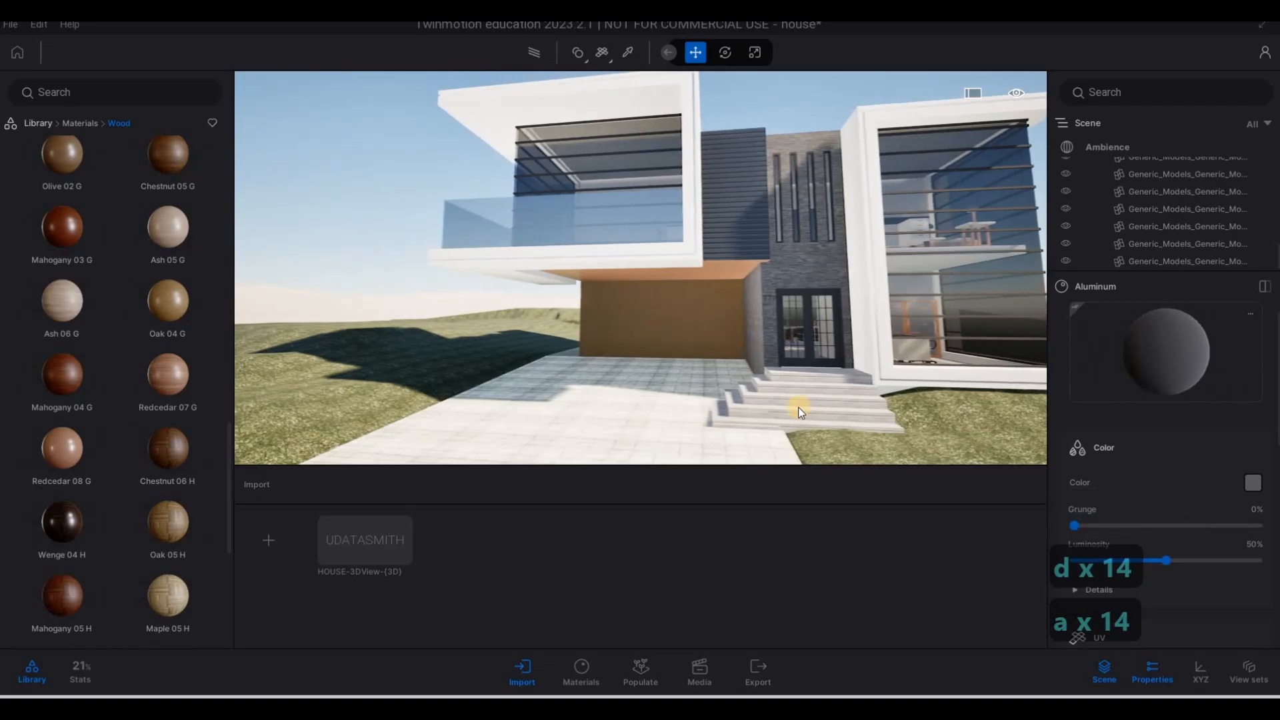
Apply the Pool 02 water material from the library to the swimming pool's water surface behind the house
{"action": "left_click", "coordinate": [69, 123]}
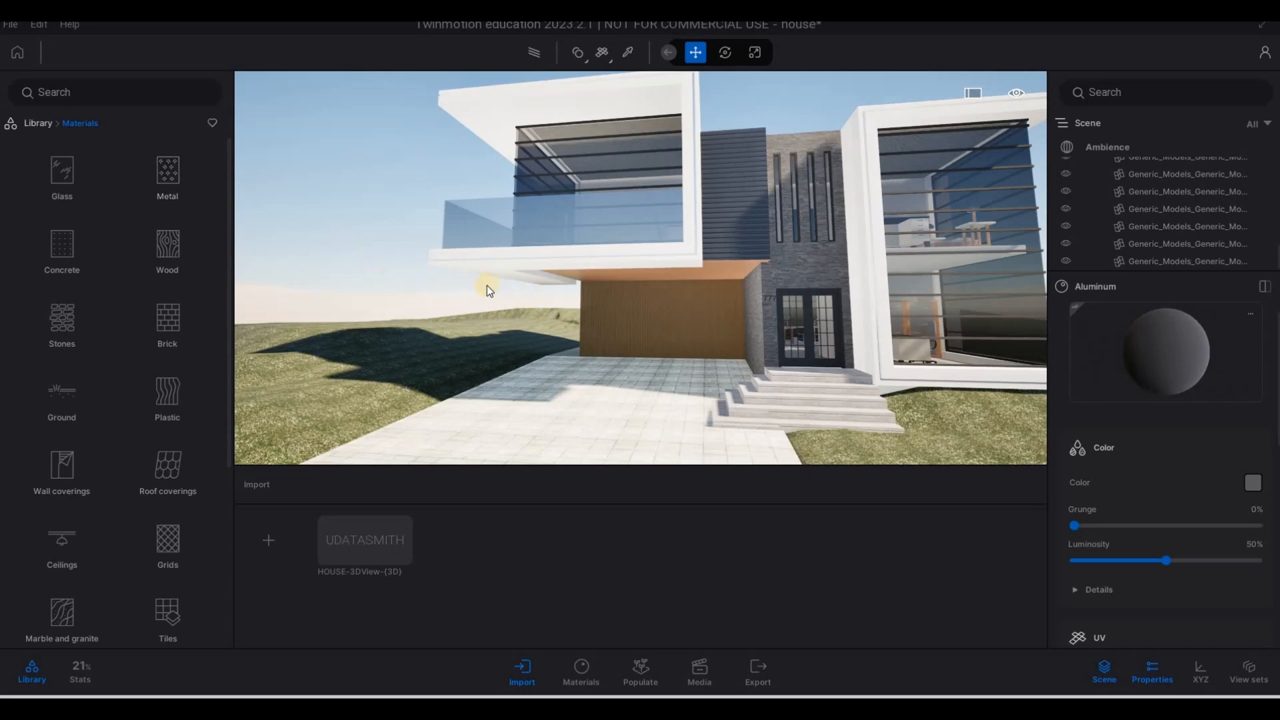
{"action": "key", "text": "w"}
{"action": "key", "text": "a"}
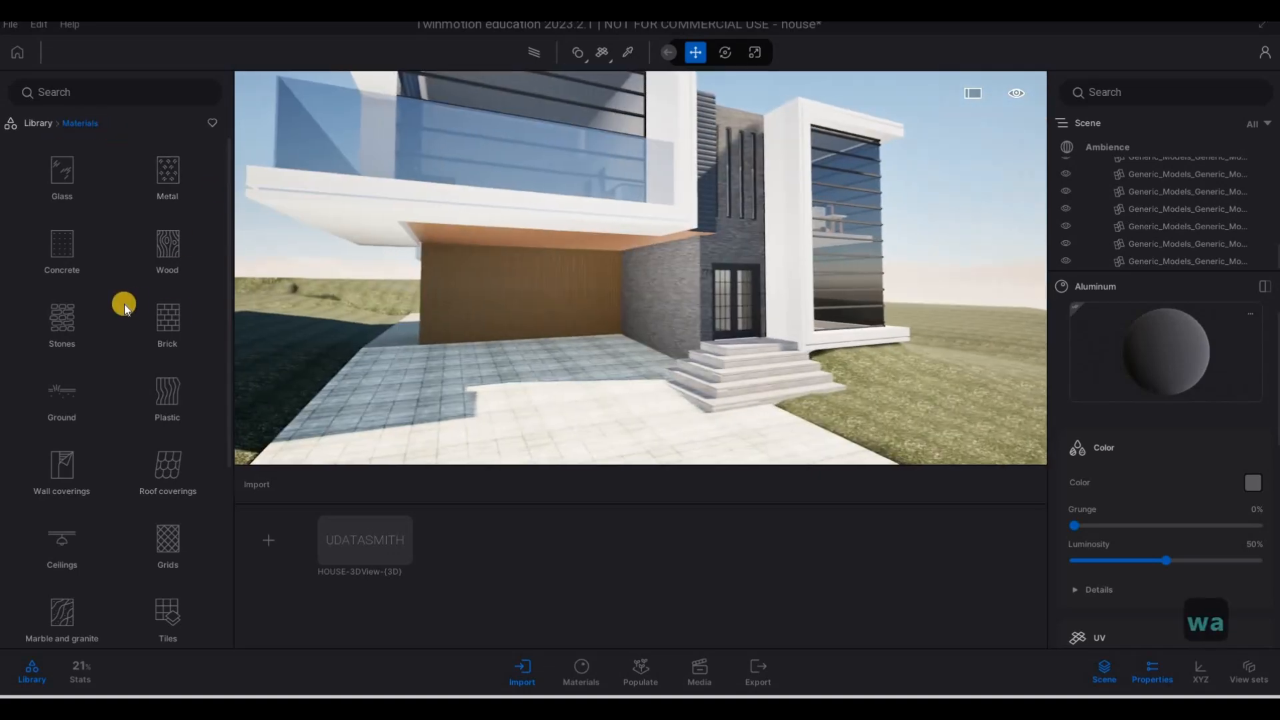
{"action": "key", "text": "a"}
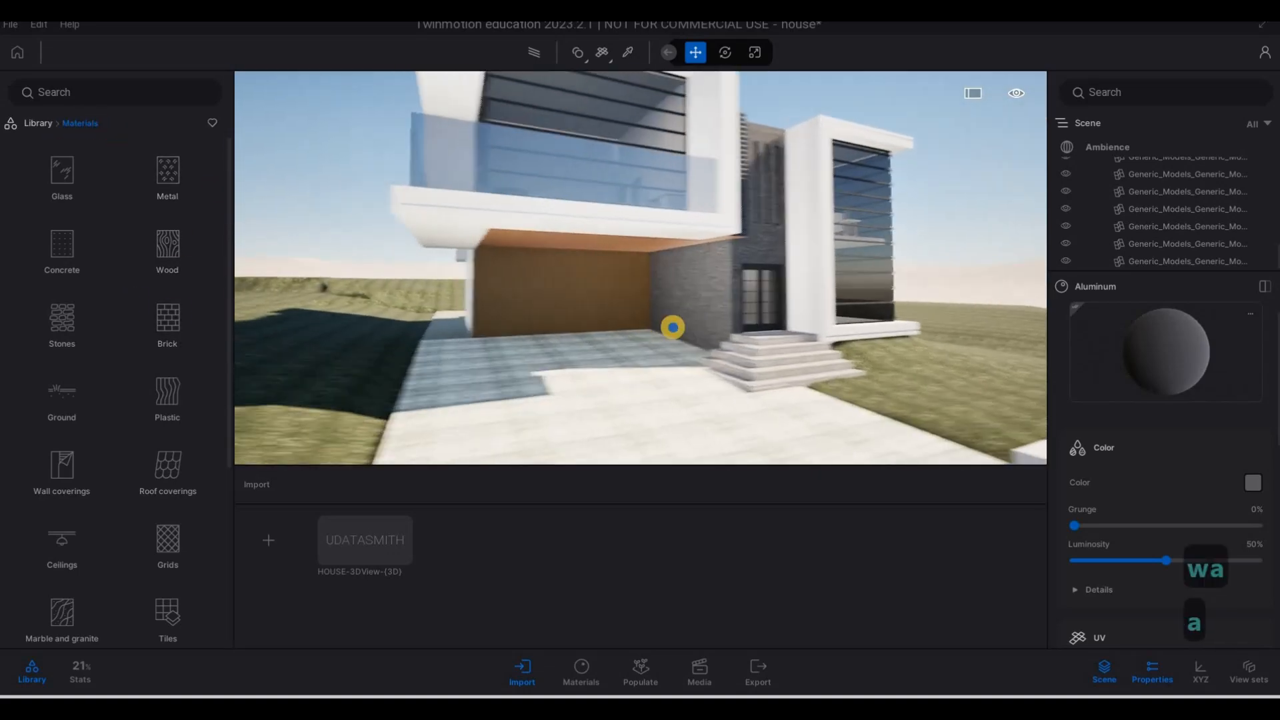
{"action": "key", "text": "w"}
{"action": "key", "text": "a"}
{"action": "right_click_drag", "start_coordinate": [775, 337], "coordinate": [110, 206]}
{"action": "key", "text": "q"}
{"action": "key", "text": "w"}
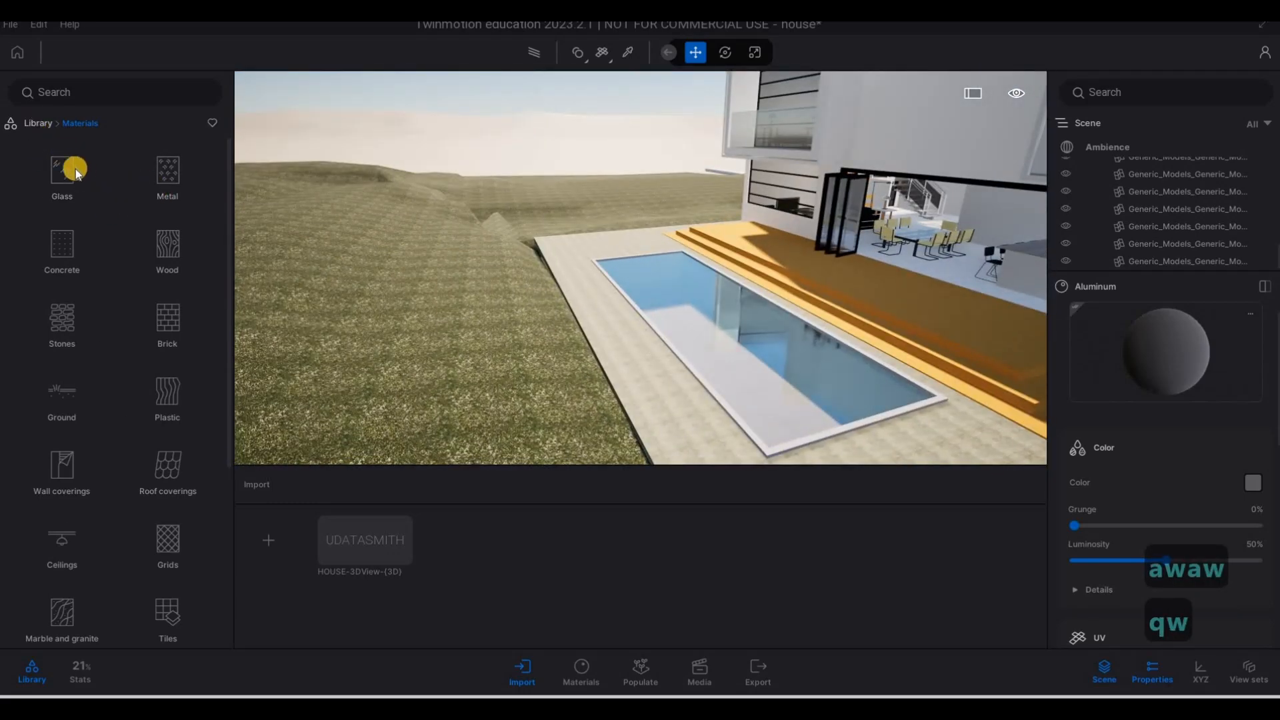
{"action": "right_click", "coordinate": [75, 192]}
{"action": "left_click", "coordinate": [66, 183]}
{"action": "scroll", "coordinate": [101, 361], "scroll_direction": "down", "scroll_amount": 5}
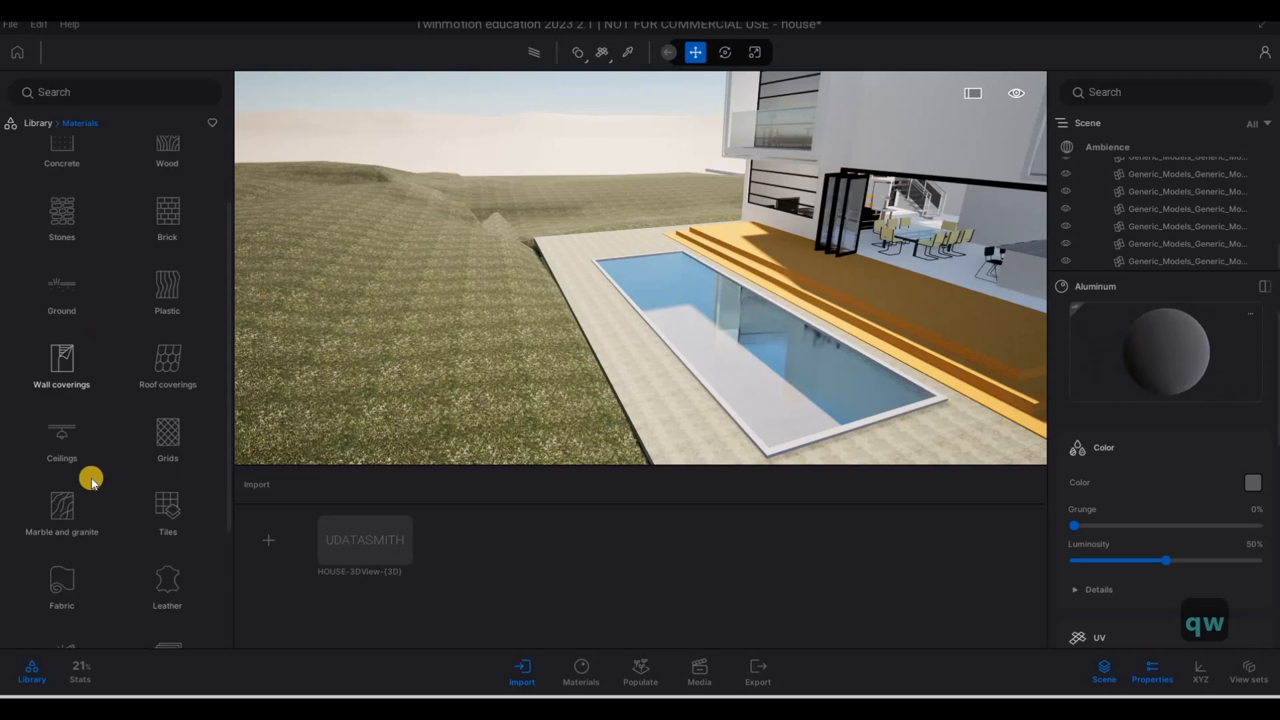
{"action": "left_click", "coordinate": [65, 538]}
{"action": "left_click_drag", "start_coordinate": [155, 161], "coordinate": [762, 321]}
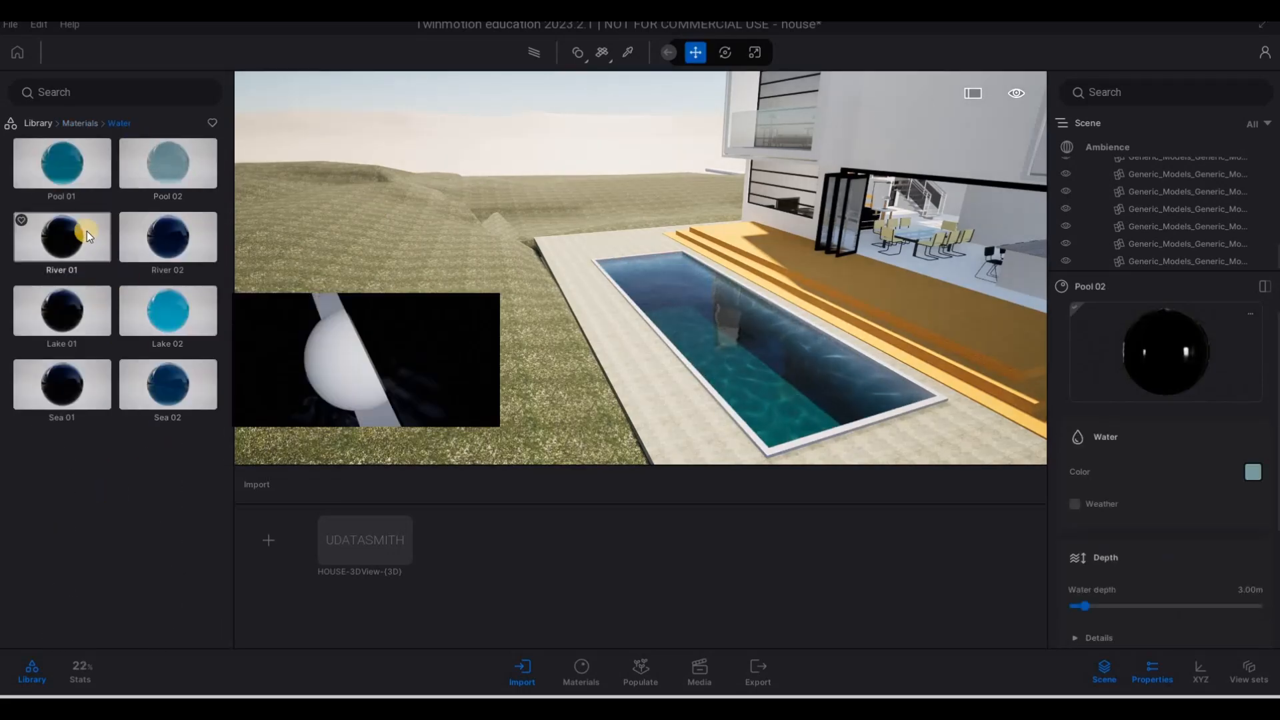
{"action": "left_click_drag", "start_coordinate": [86, 175], "coordinate": [762, 404]}
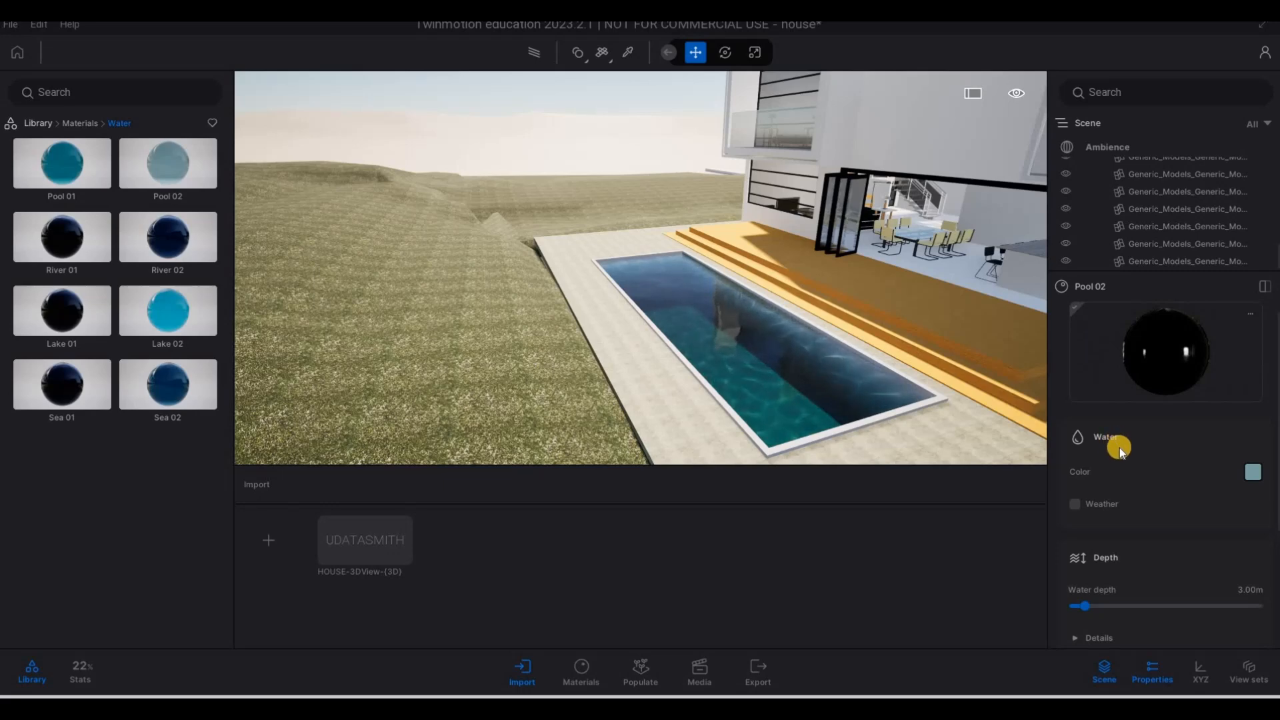
Darken the Pool 02 water color to RGB 95, 125, 128
{"action": "scroll", "coordinate": [1133, 395], "scroll_direction": "down", "scroll_amount": 1}
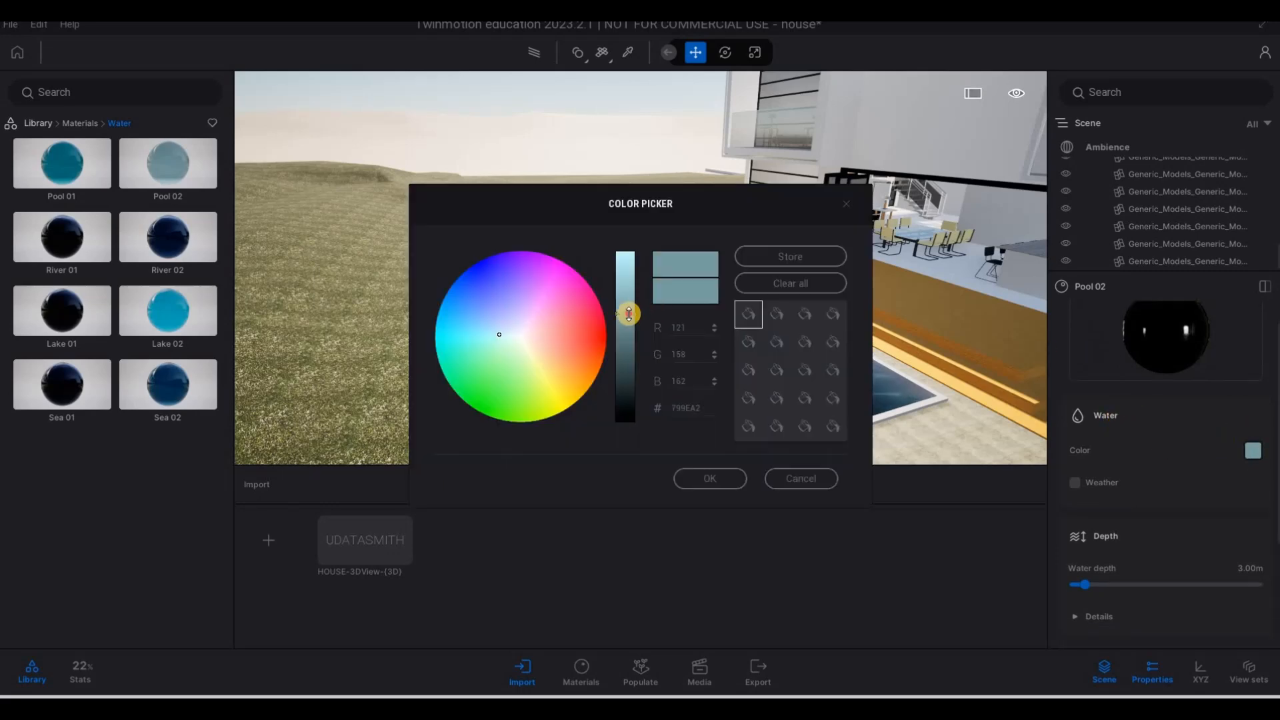
{"action": "left_click_drag", "start_coordinate": [627, 314], "coordinate": [628, 336]}
{"action": "left_click", "coordinate": [701, 476]}
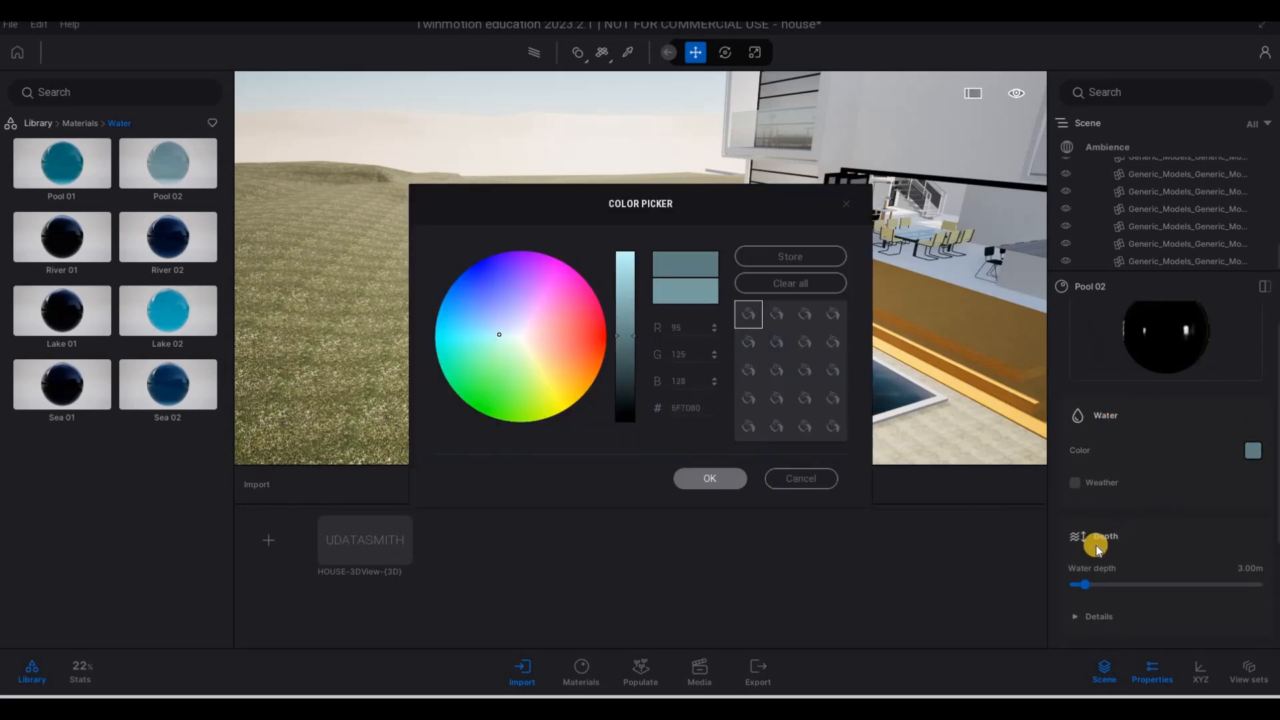
Set the pool water's depth to 4.11 m and its wave intensity to 37%
{"action": "scroll", "coordinate": [1086, 534], "scroll_direction": "down", "scroll_amount": 1}
{"action": "left_click_drag", "start_coordinate": [1086, 540], "coordinate": [1114, 540]}
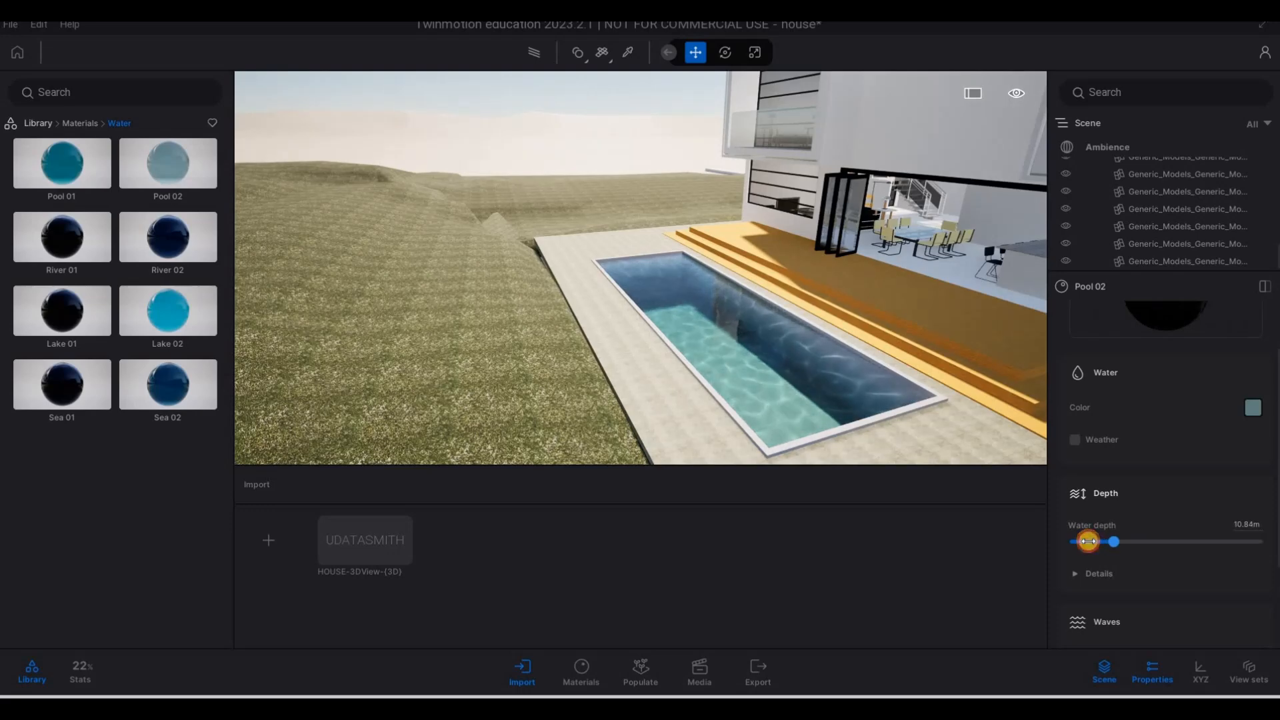
{"action": "left_click", "coordinate": [1088, 541]}
{"action": "scroll", "coordinate": [1121, 515], "scroll_direction": "down", "scroll_amount": 3}
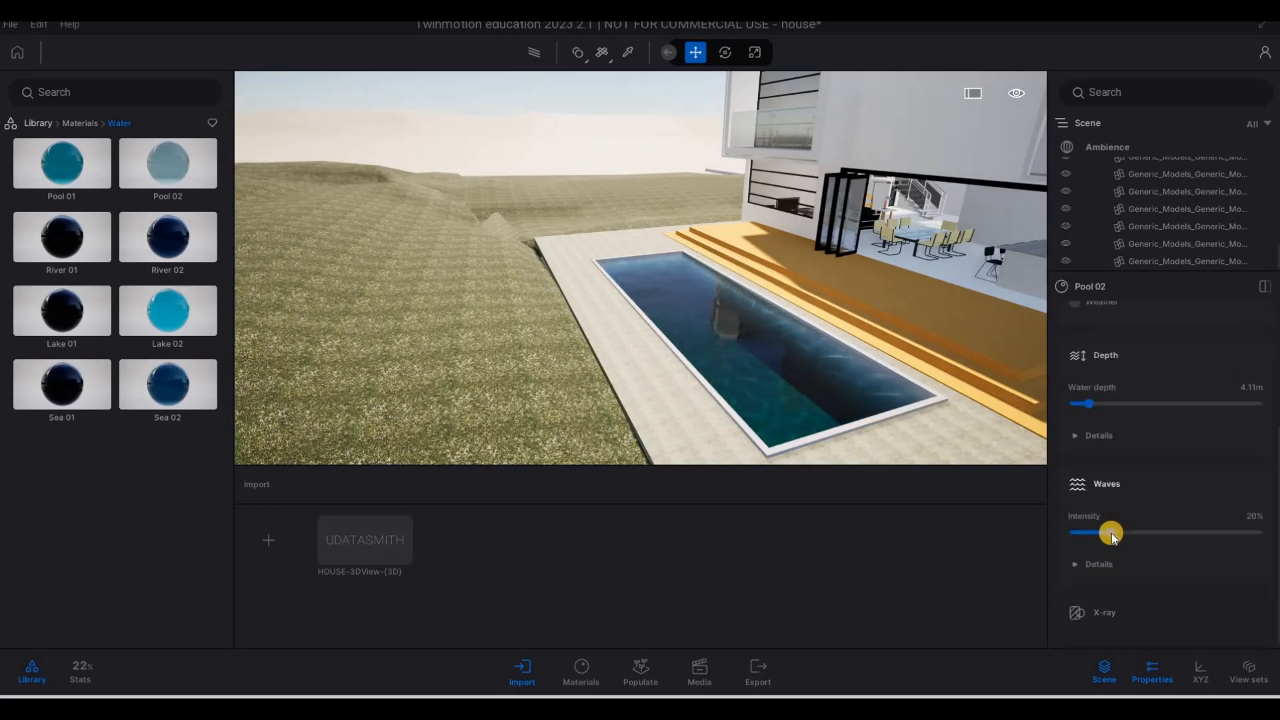
{"action": "left_click_drag", "start_coordinate": [1110, 533], "coordinate": [1128, 534]}
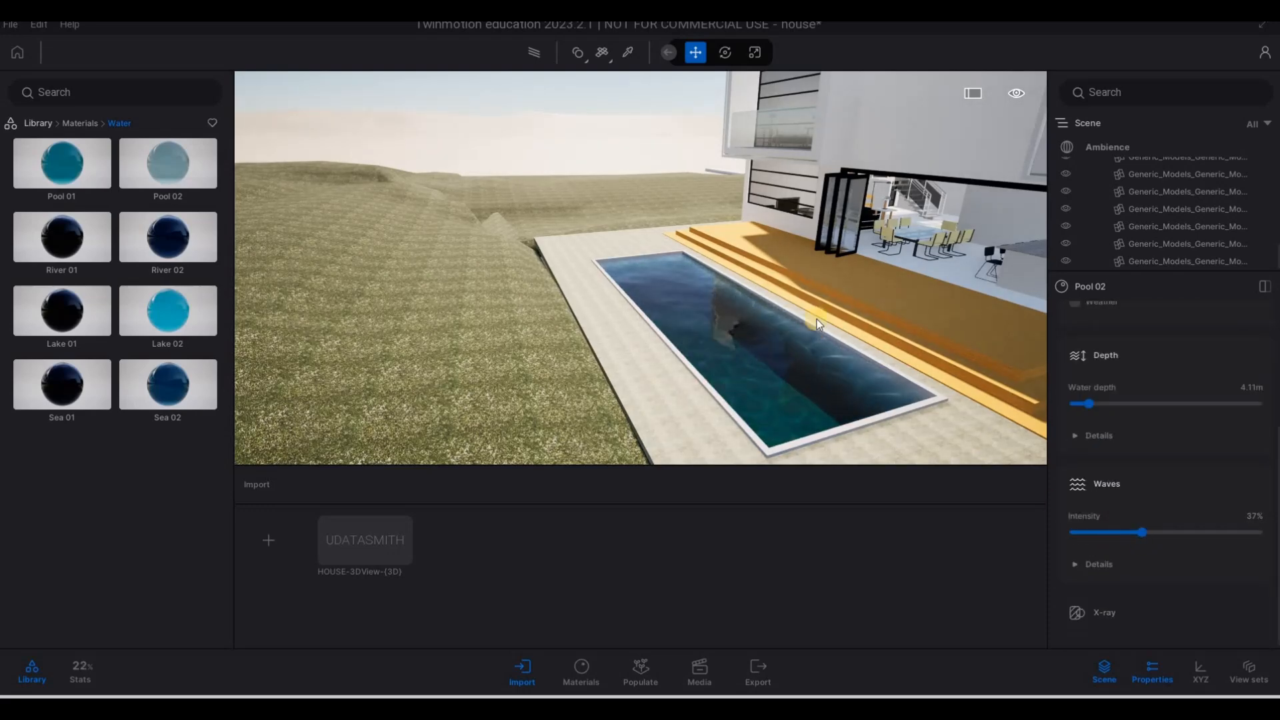
Apply the Ipe A wood material to the terrace deck and steps beside the pool
{"action": "key", "text": "d"}
{"action": "key", "text": "w"}
{"action": "right_click_drag", "start_coordinate": [818, 325], "coordinate": [68, 119]}
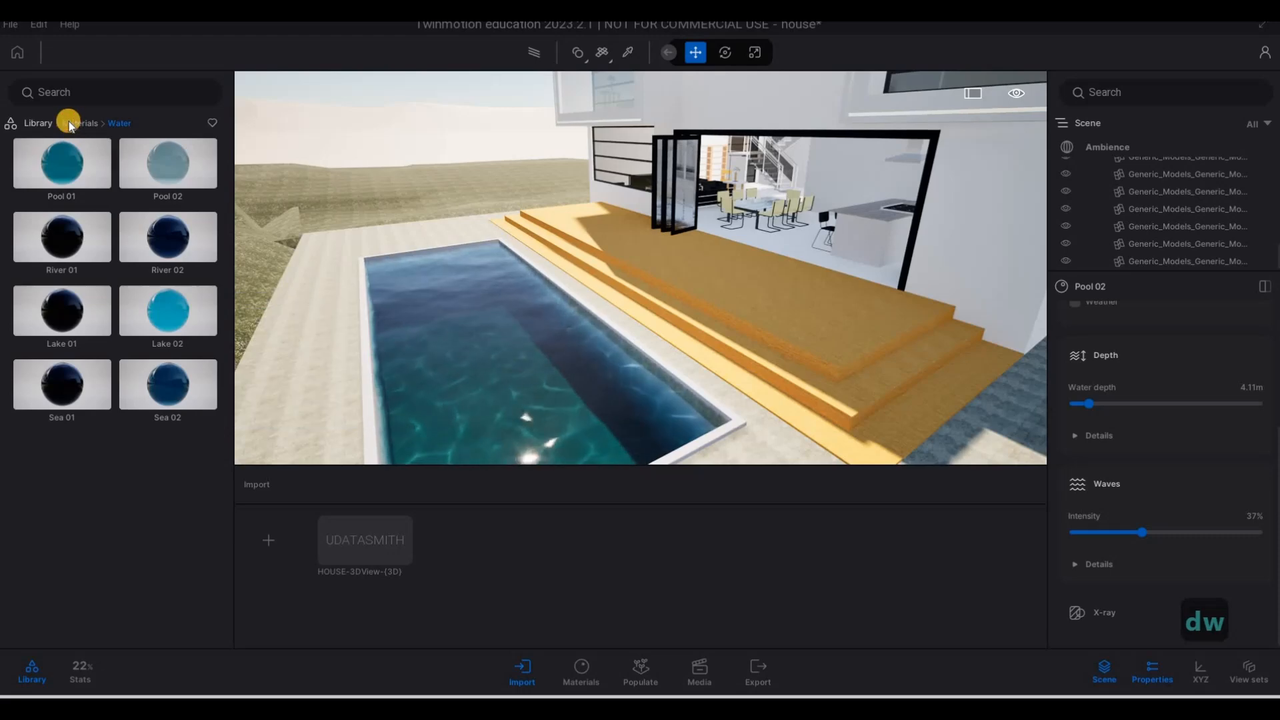
{"action": "left_click", "coordinate": [81, 122]}
{"action": "left_click", "coordinate": [166, 167]}
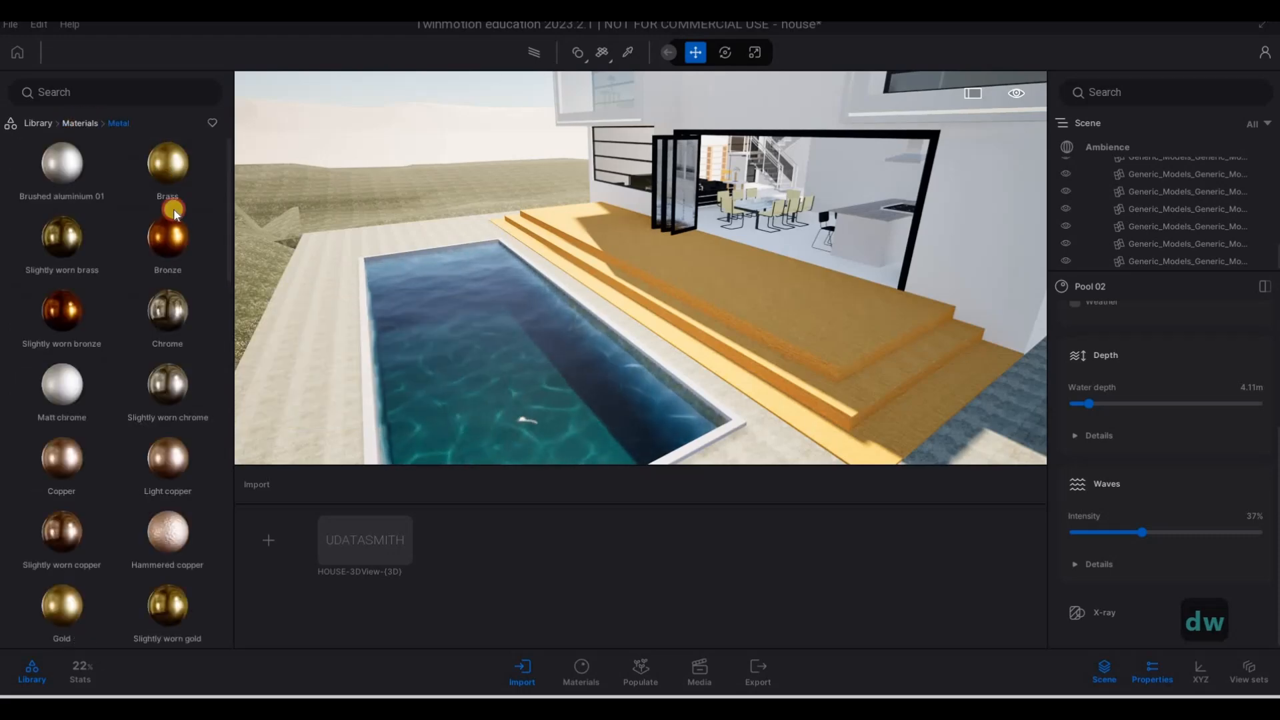
{"action": "left_click", "coordinate": [166, 244]}
{"action": "left_click_drag", "start_coordinate": [179, 181], "coordinate": [697, 298]}
Set the UV scale of the Ipe A deck material to 4.28
{"action": "key", "text": "d"}
{"action": "right_click_drag", "start_coordinate": [737, 421], "coordinate": [757, 371]}
{"action": "key", "text": "w"}
{"action": "key", "text": "e"}
{"action": "key", "text": "w"}
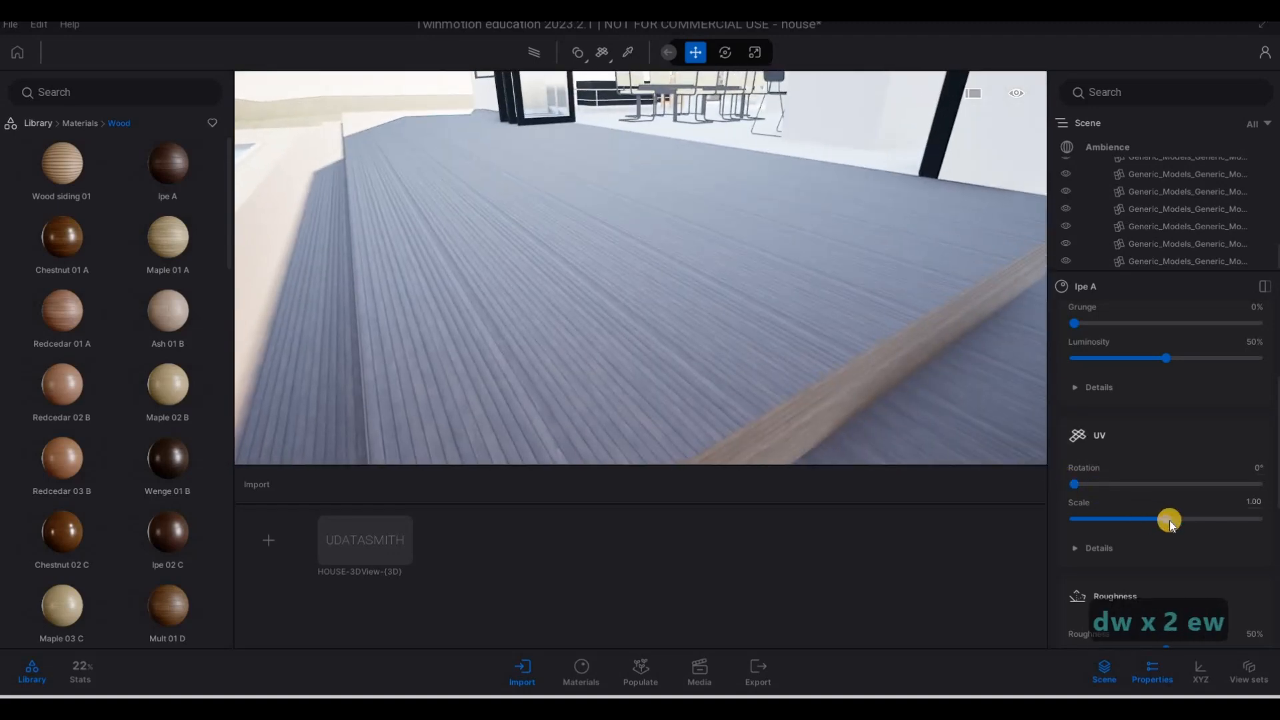
{"action": "left_click_drag", "start_coordinate": [1166, 454], "coordinate": [1199, 457]}
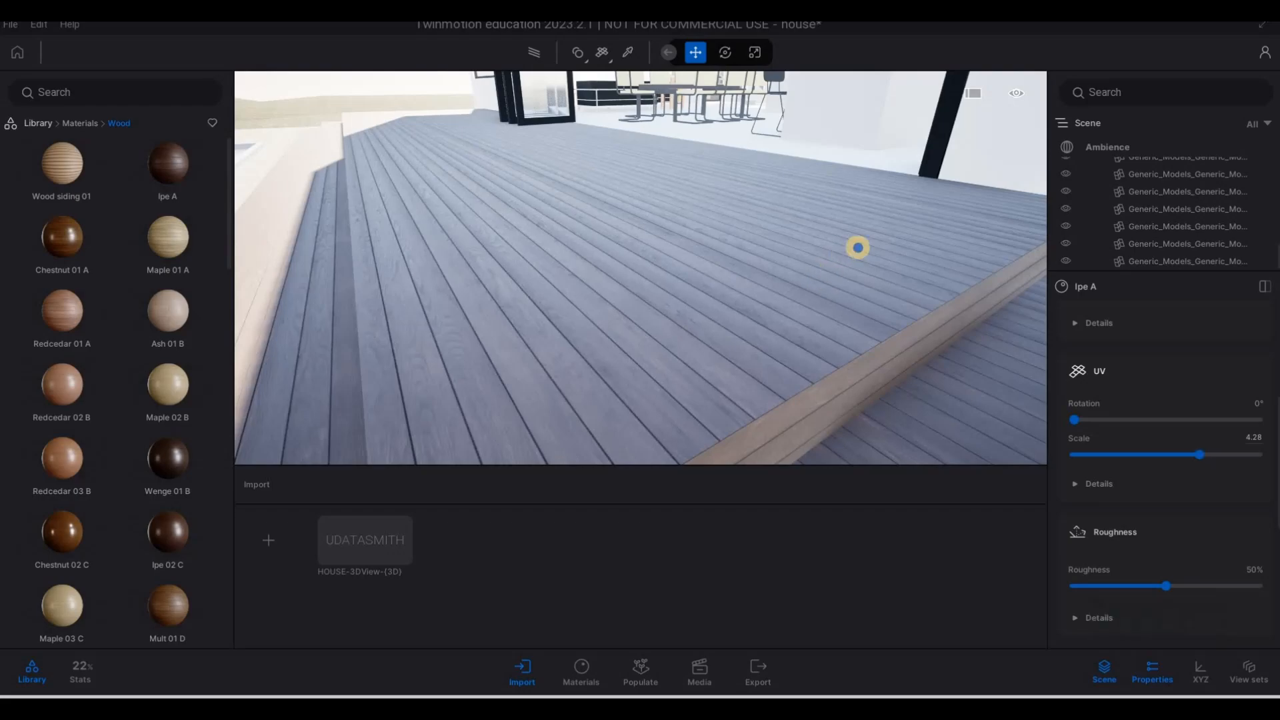
Apply the Cement tiles 12 material to the pool's rim and basin and set its UV scale to 4.88
{"action": "key", "text": "s"}
{"action": "key", "text": "a"}
{"action": "key", "text": "d"}
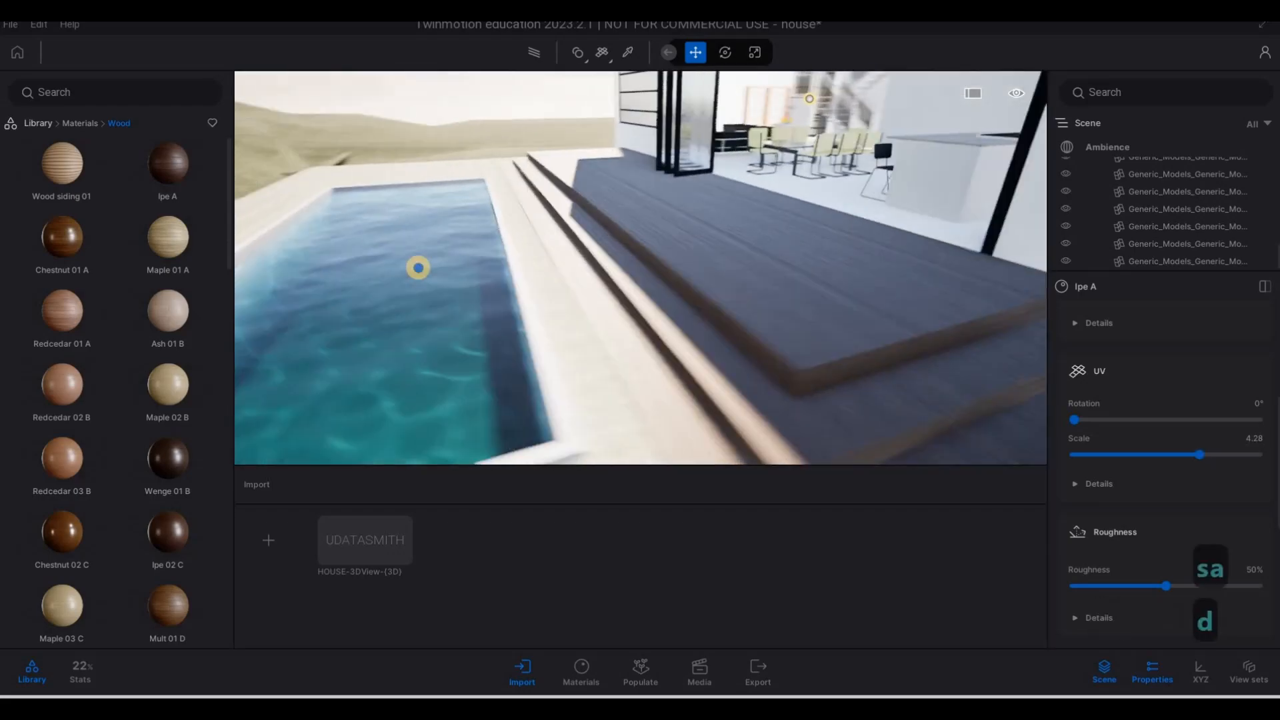
{"action": "right_click_drag", "start_coordinate": [418, 268], "coordinate": [592, 302]}
{"action": "key", "text": "a"}
{"action": "key", "text": "a"}
{"action": "key", "text": "w"}
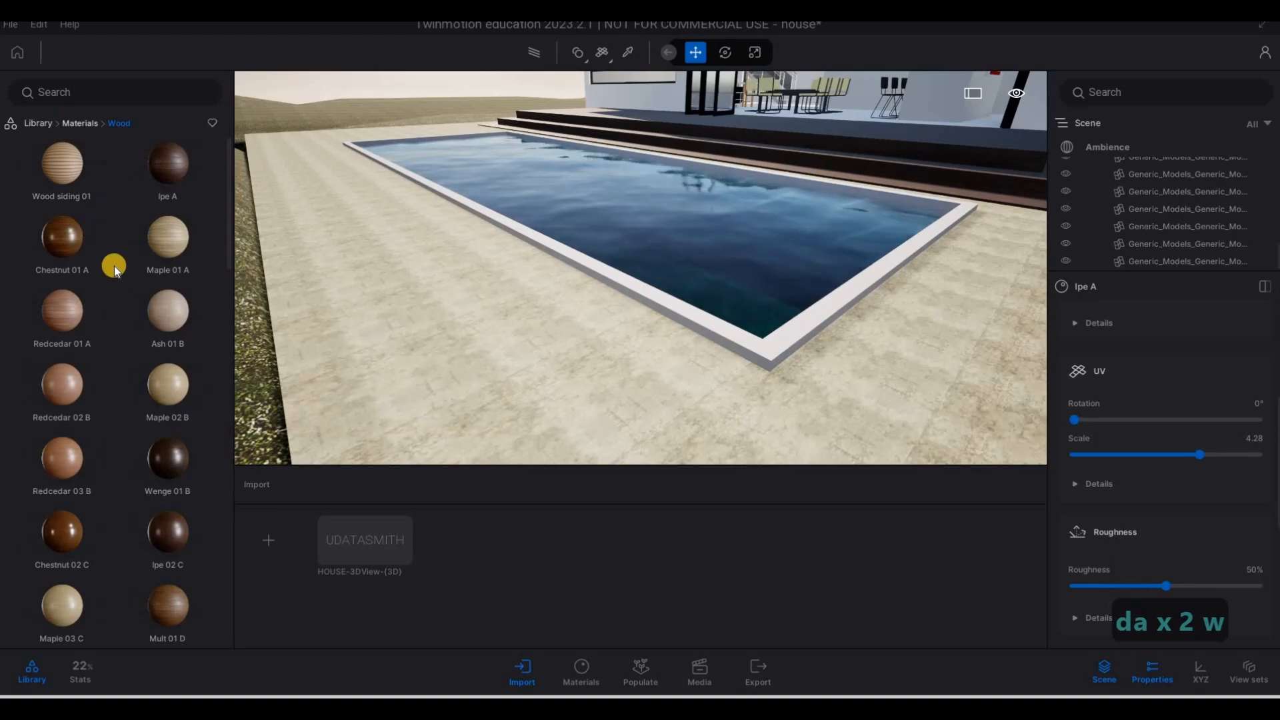
{"action": "left_click", "coordinate": [80, 123]}
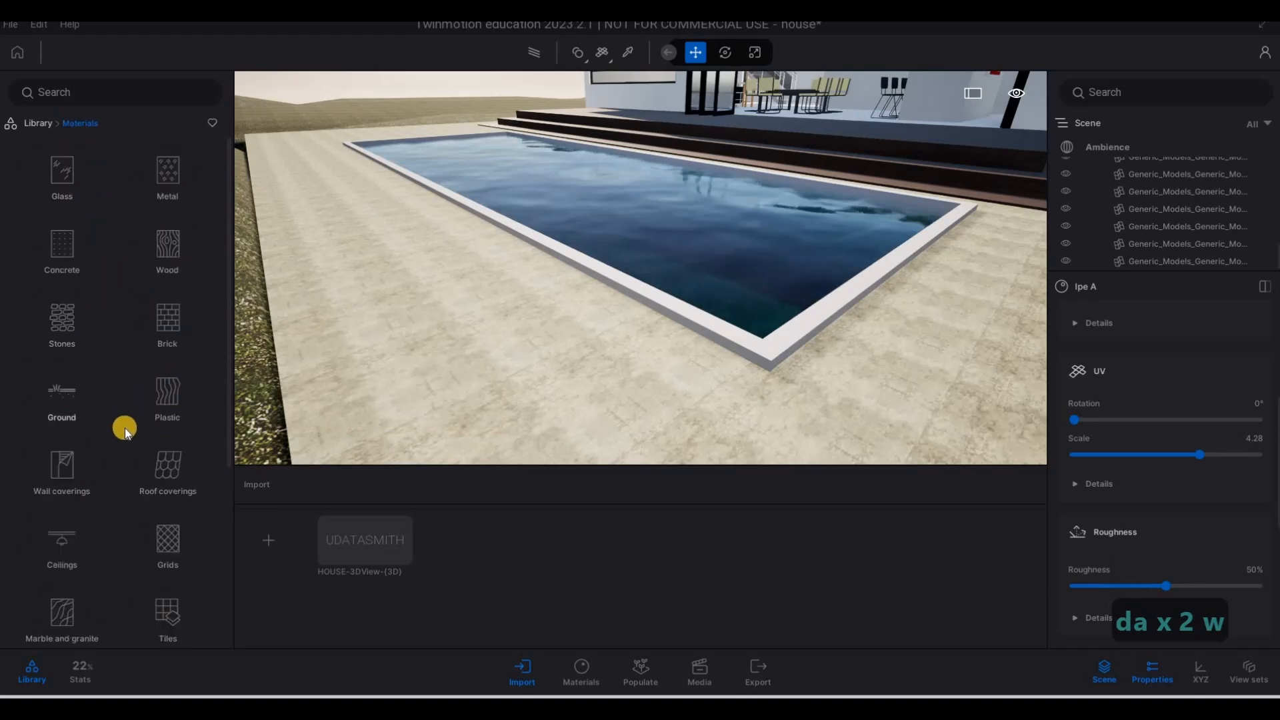
{"action": "scroll", "coordinate": [166, 520], "scroll_direction": "down", "scroll_amount": 1}
{"action": "left_click", "coordinate": [167, 572]}
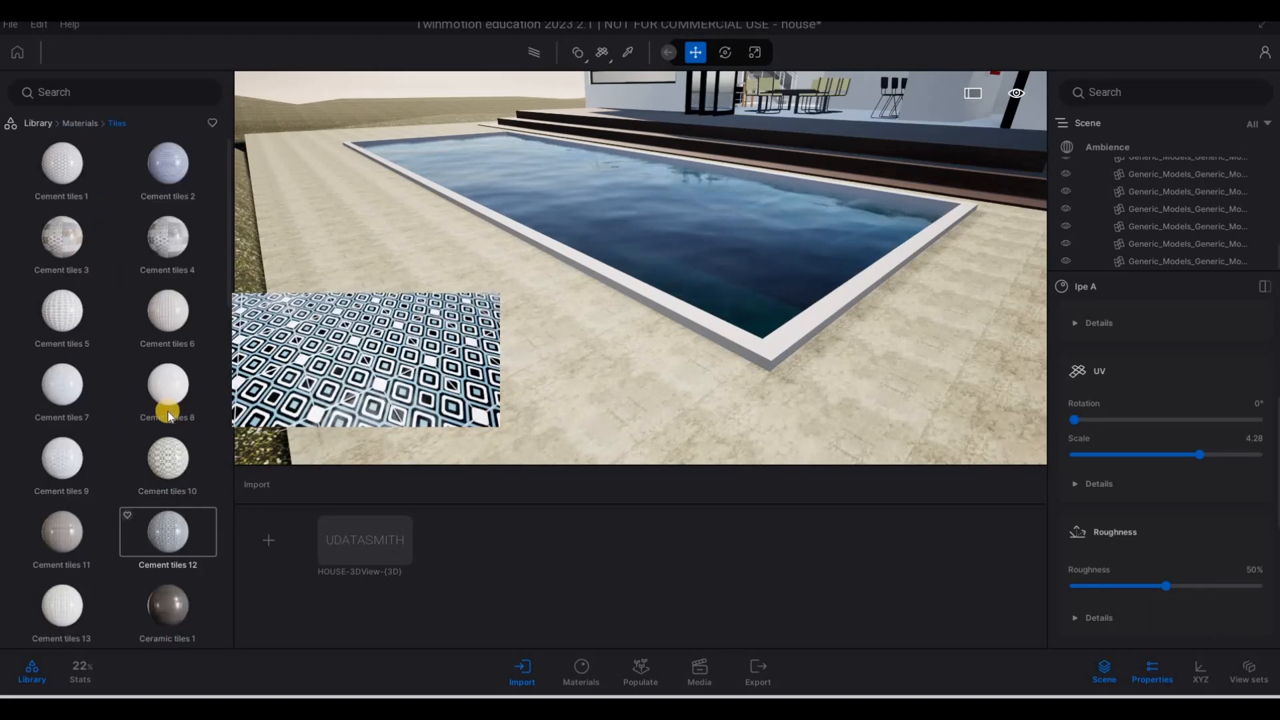
{"action": "scroll", "coordinate": [168, 427], "scroll_direction": "down", "scroll_amount": 3}
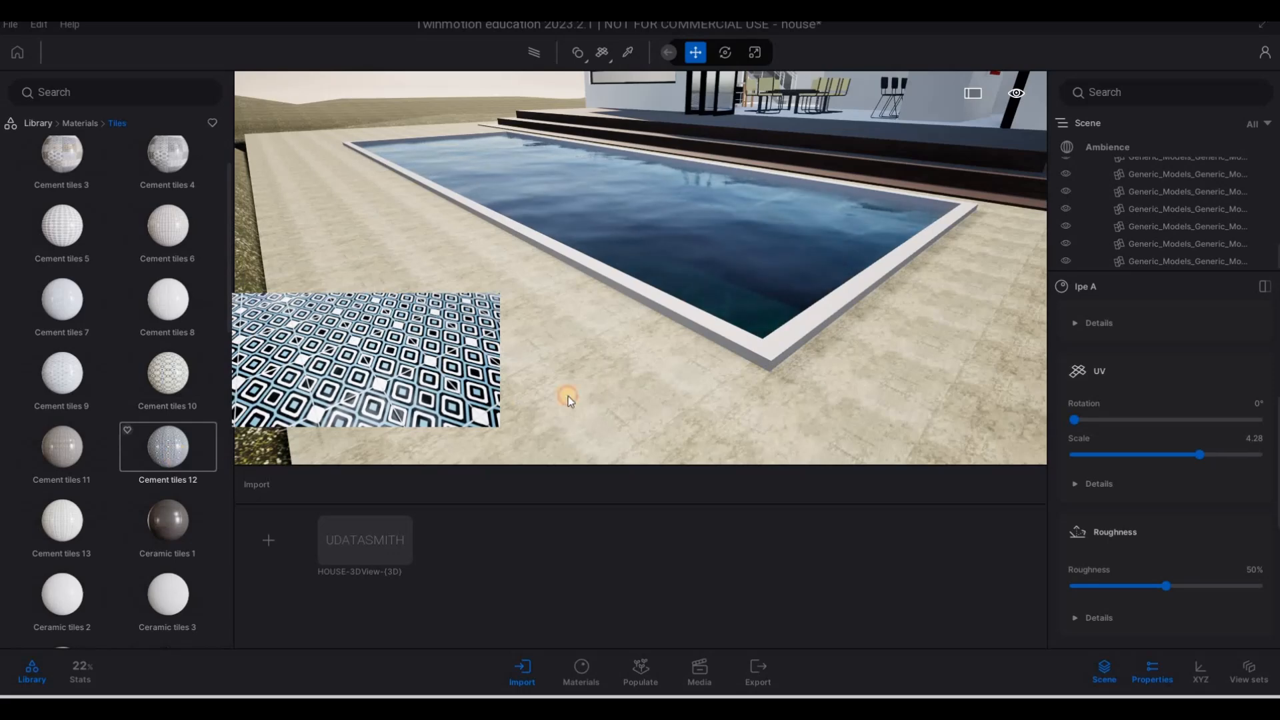
{"action": "left_click_drag", "start_coordinate": [703, 330], "coordinate": [703, 330]}
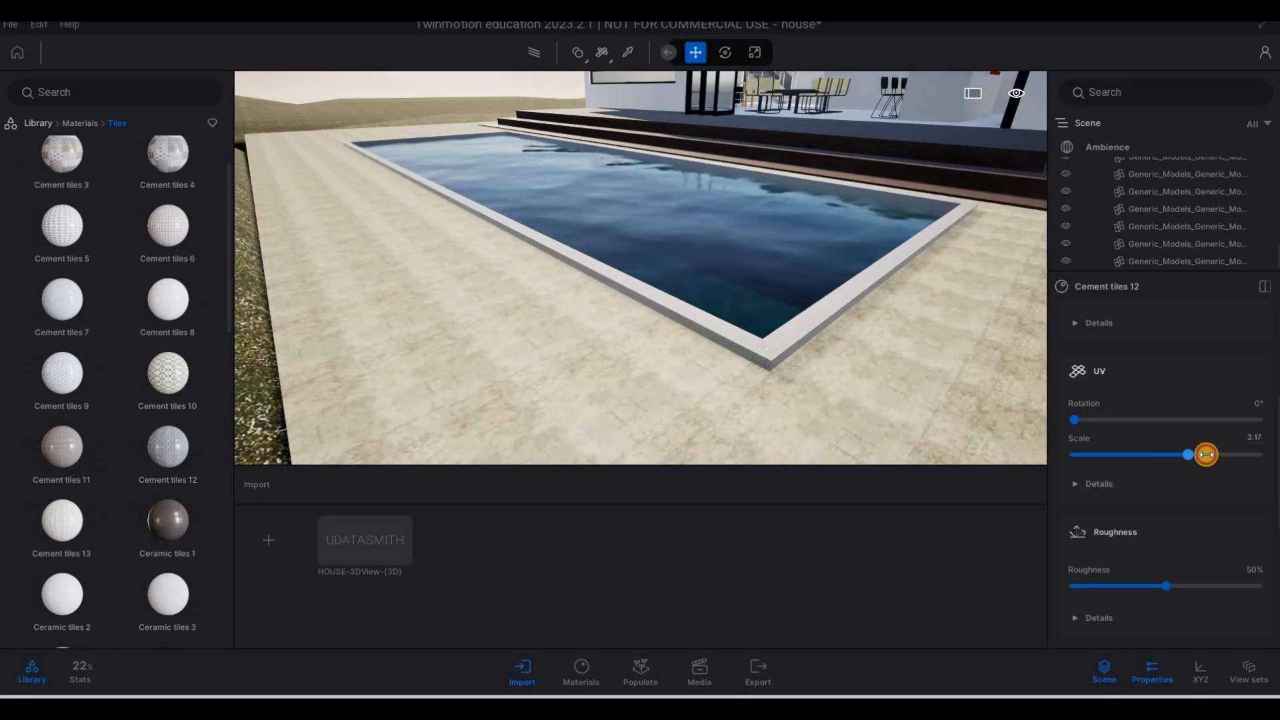
Examine the tiled pool rim up close, the basin under water, and the pool with its surrounding terrace
{"action": "key", "text": "w"}
{"action": "key", "text": "d"}
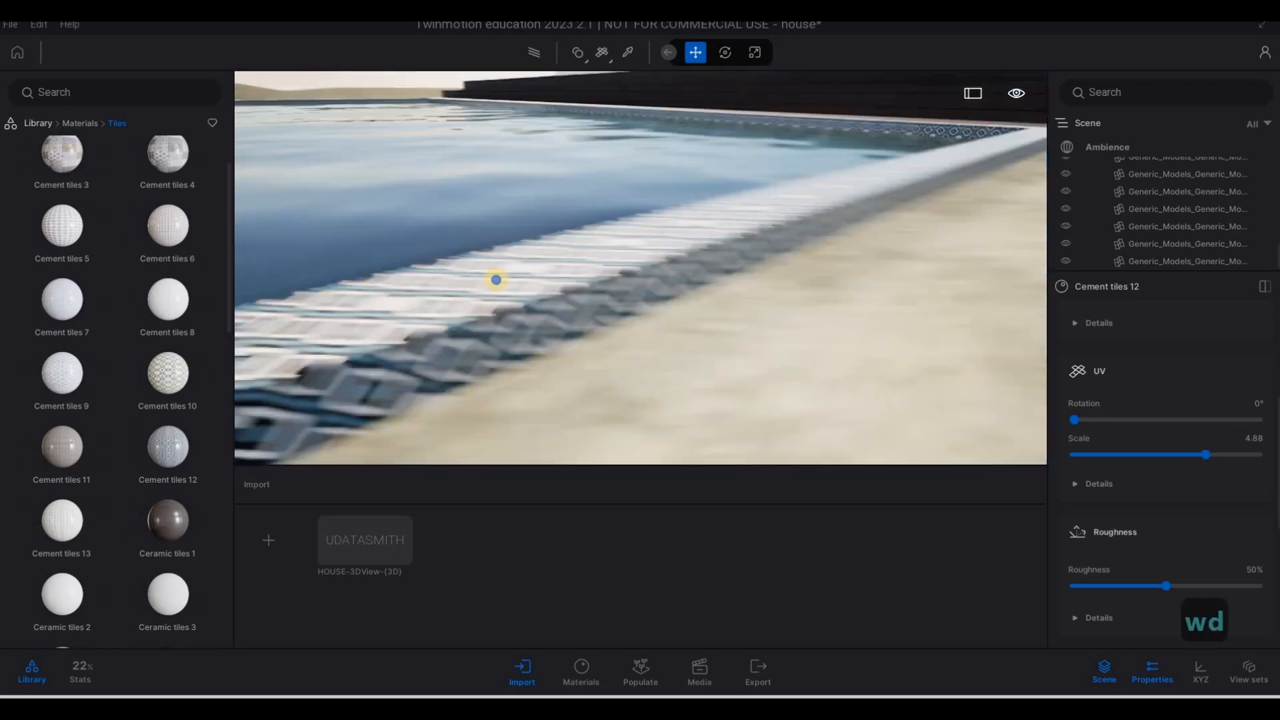
{"action": "key", "text": "q"}
{"action": "key", "text": "s"}
{"action": "key", "text": "a"}
{"action": "key", "text": "d"}
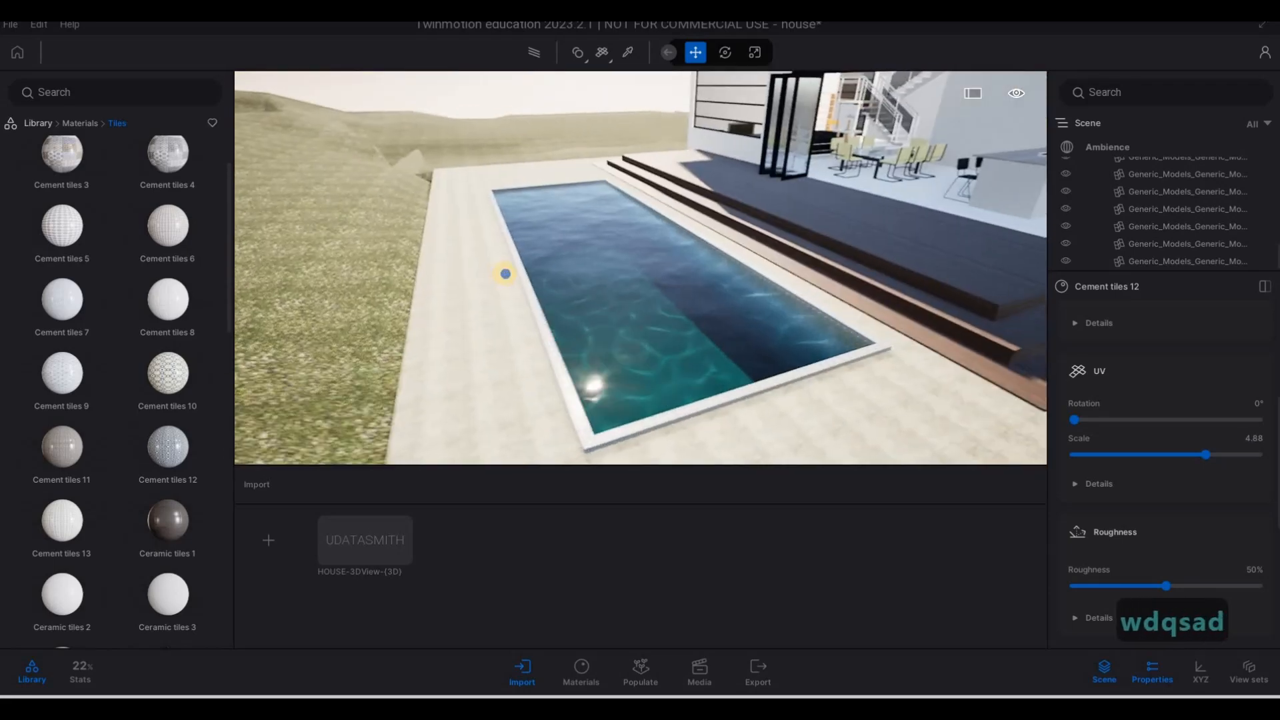
{"action": "key", "text": "w"}
{"action": "key", "text": "e"}
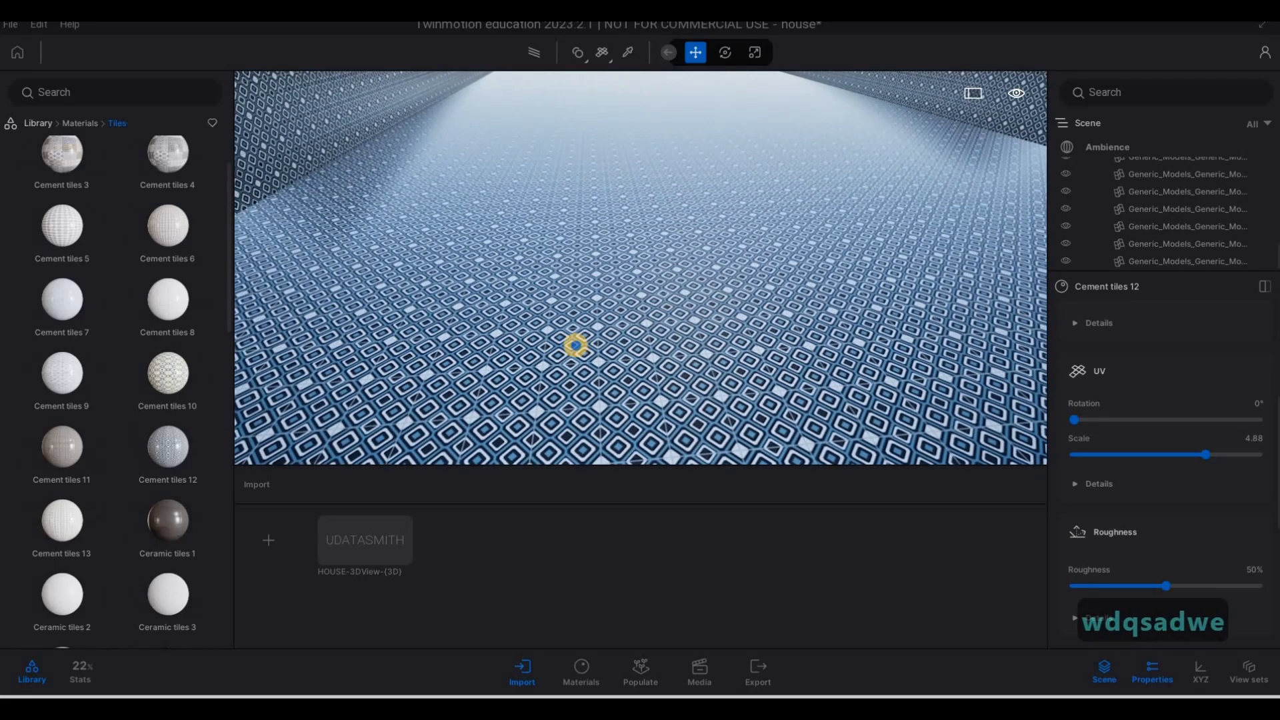
{"action": "key", "text": "s"}
{"action": "key", "text": "q"}
{"action": "key", "text": "s"}
{"action": "key", "text": "d"}
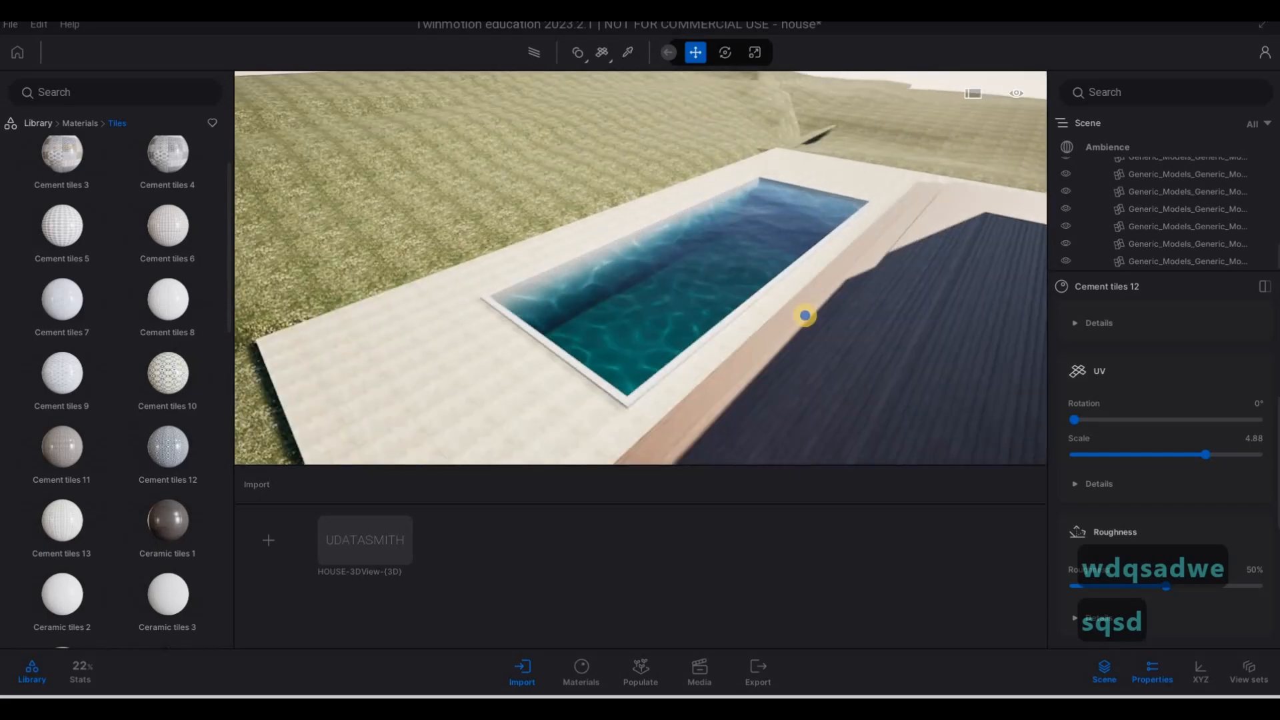
{"action": "key", "text": "a"}
{"action": "key", "text": "a"}
{"action": "key", "text": "a"}
{"action": "key", "text": "a"}
{"action": "key", "text": "a"}
{"action": "key", "text": "a"}
{"action": "key", "text": "w"}
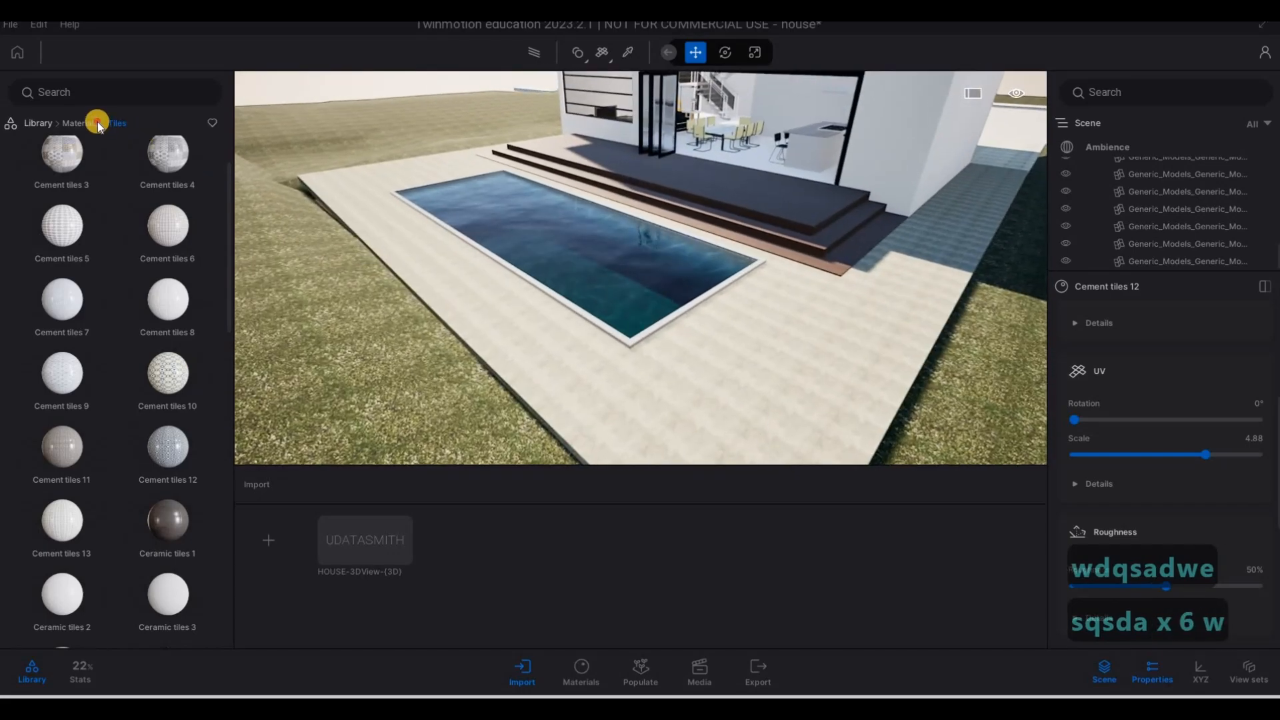
Apply the Poured concrete 01 material to the plain white side wall of the house
{"action": "left_click", "coordinate": [94, 123]}
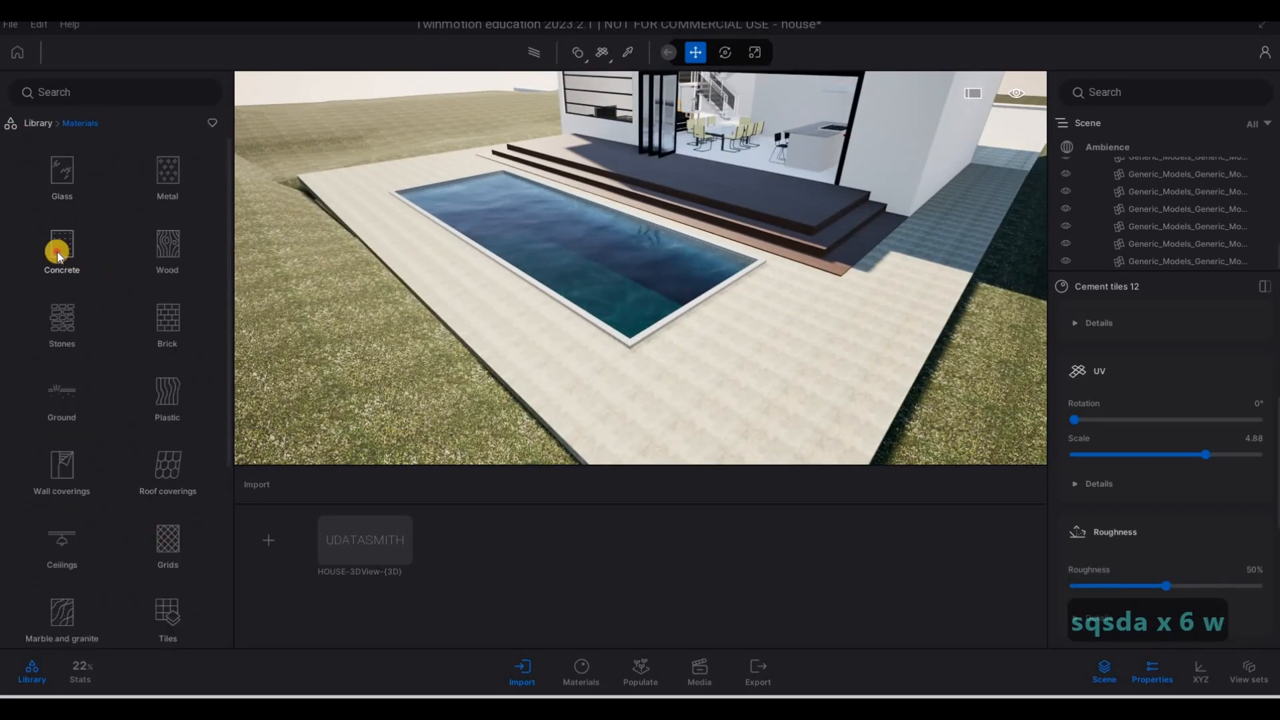
{"action": "left_click", "coordinate": [59, 250]}
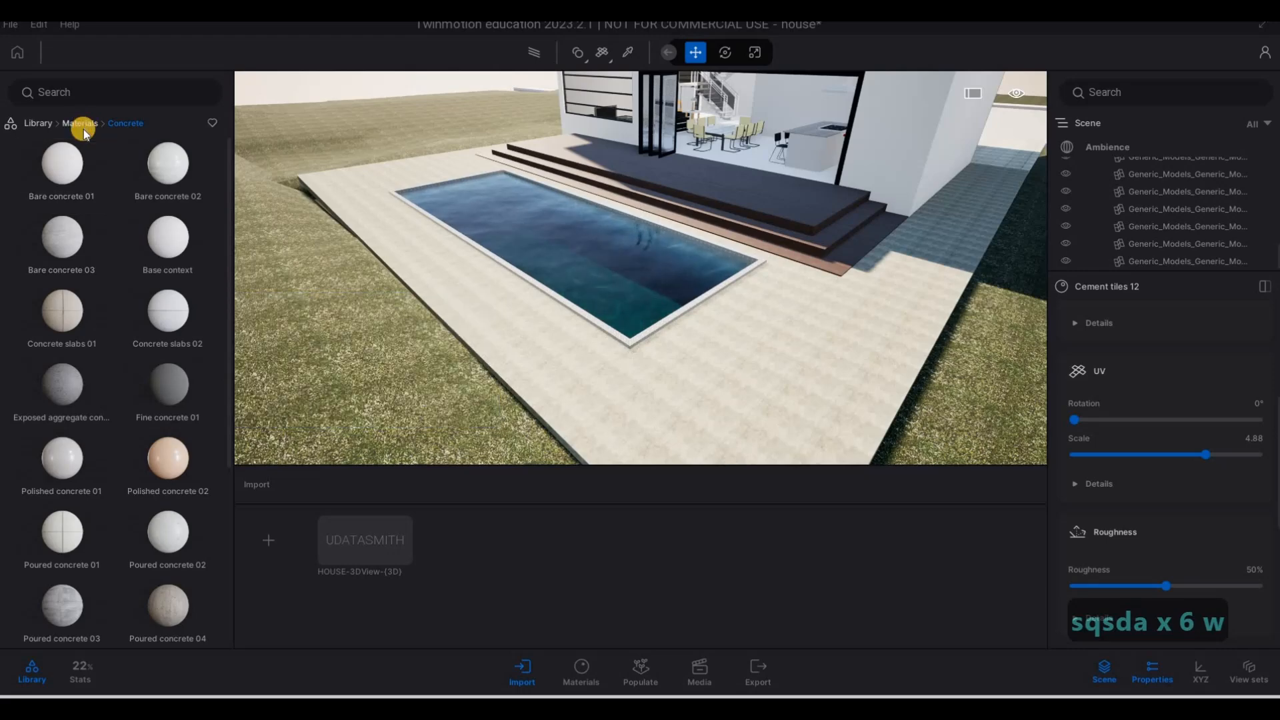
{"action": "left_click", "coordinate": [83, 125]}
{"action": "left_click_drag", "start_coordinate": [61, 371], "coordinate": [83, 358]}
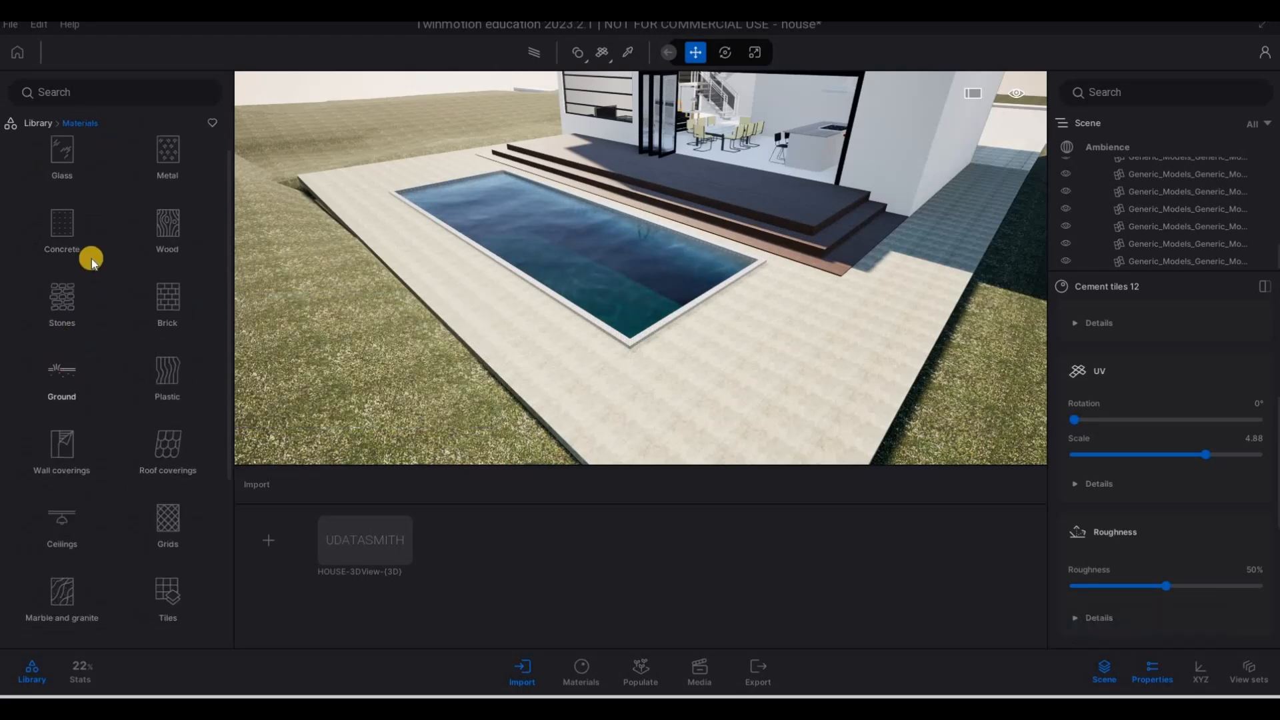
{"action": "left_click", "coordinate": [80, 124]}
{"action": "left_click", "coordinate": [59, 257]}
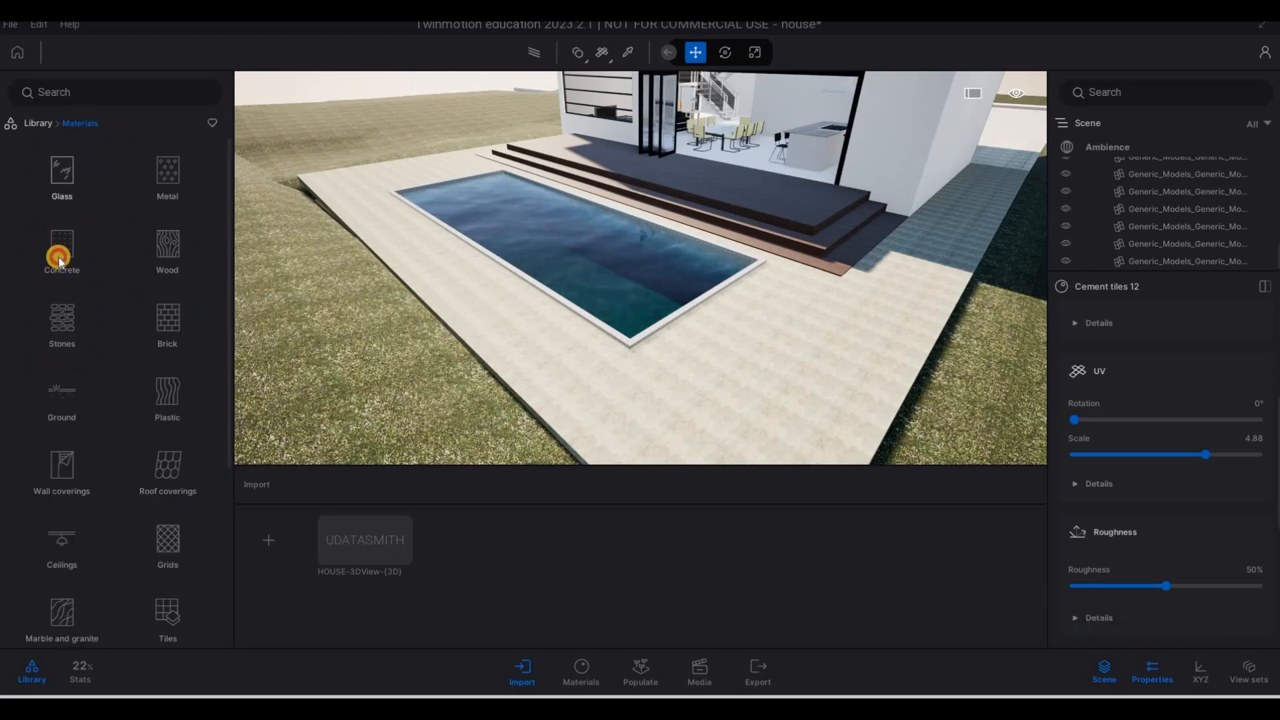
{"action": "key", "text": "d"}
{"action": "key", "text": "w"}
{"action": "key", "text": "d"}
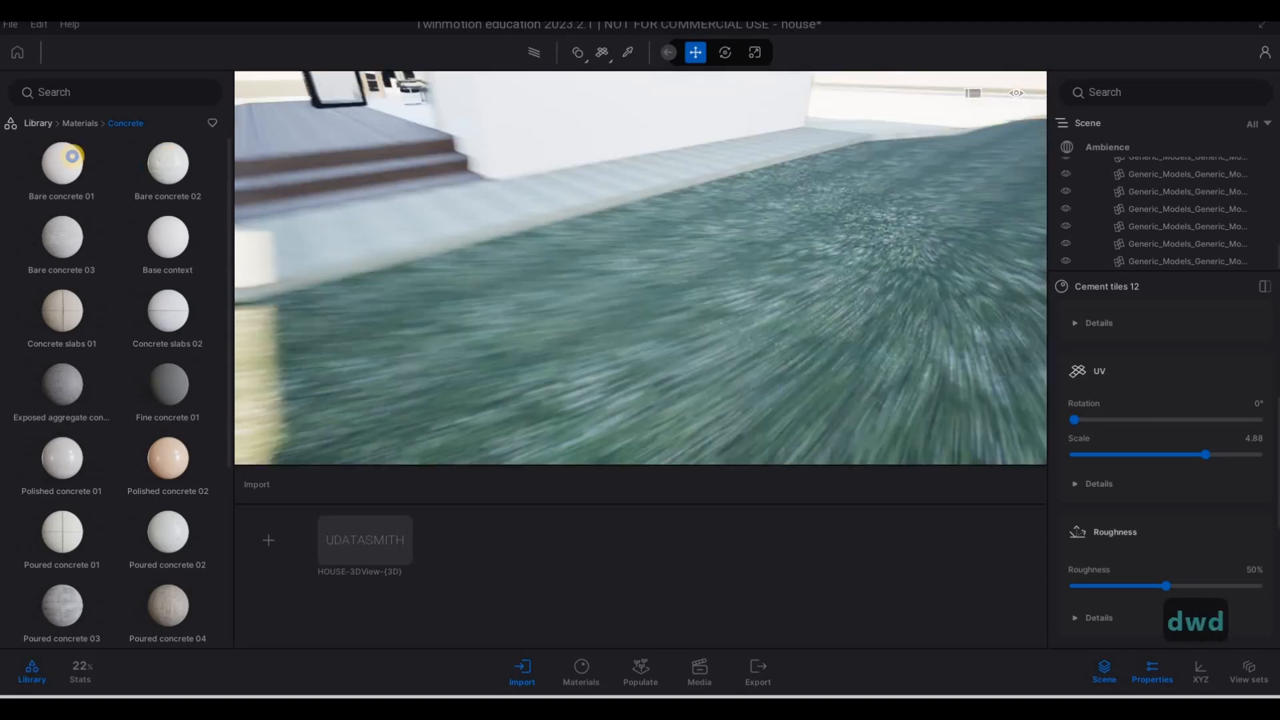
{"action": "key", "text": "q"}
{"action": "key", "text": "w"}
{"action": "key", "text": "a"}
{"action": "key", "text": "s"}
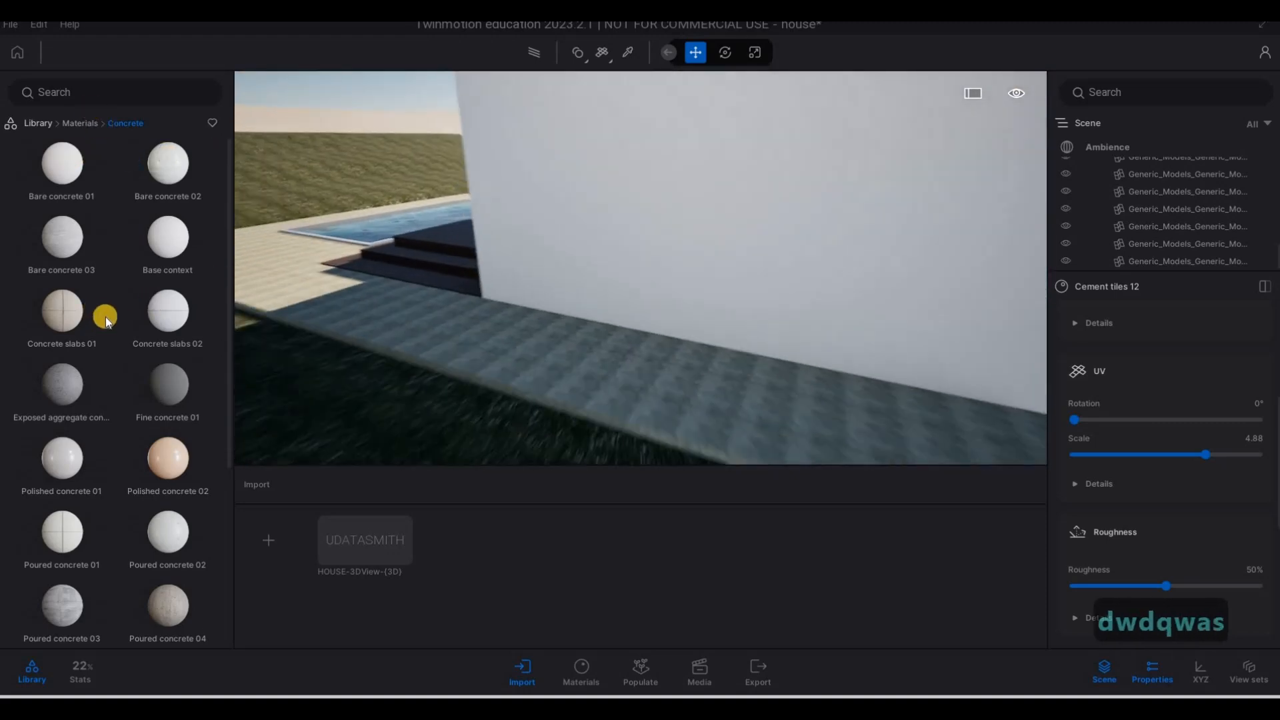
{"action": "scroll", "coordinate": [105, 317], "scroll_direction": "down", "scroll_amount": 1}
{"action": "scroll", "coordinate": [106, 332], "scroll_direction": "down", "scroll_amount": 4}
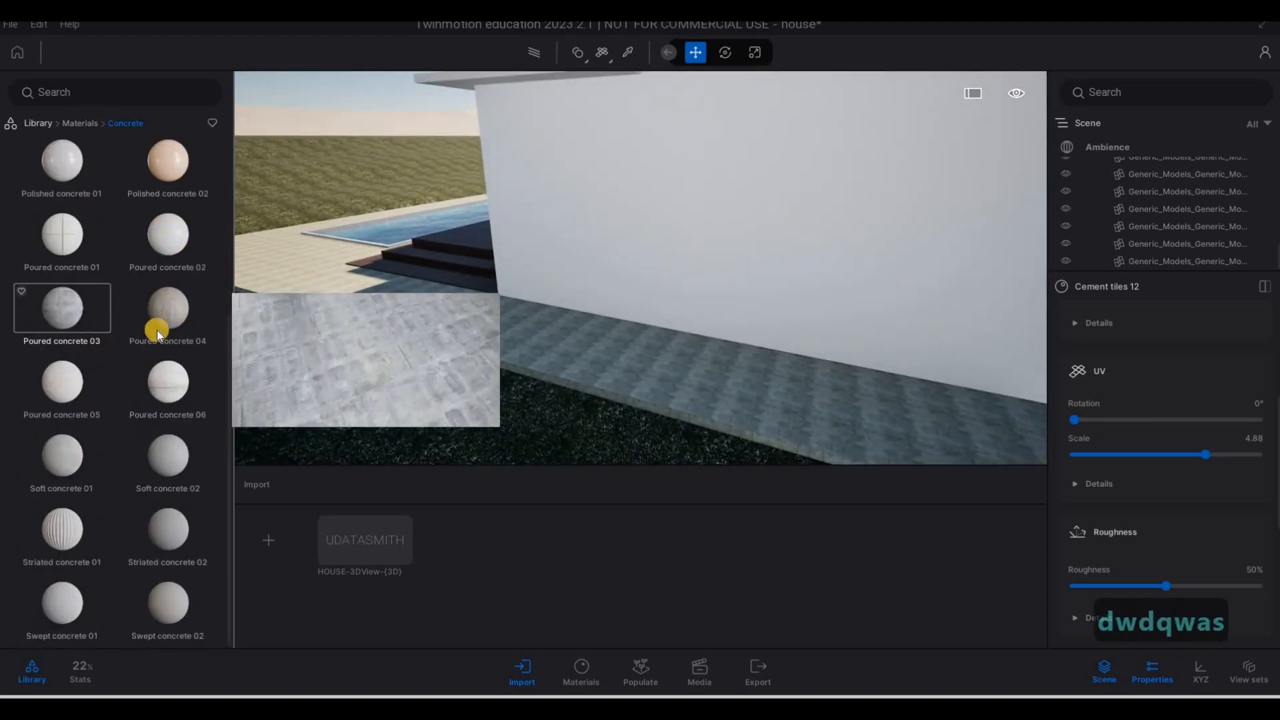
{"action": "scroll", "coordinate": [102, 417], "scroll_direction": "up", "scroll_amount": 2}
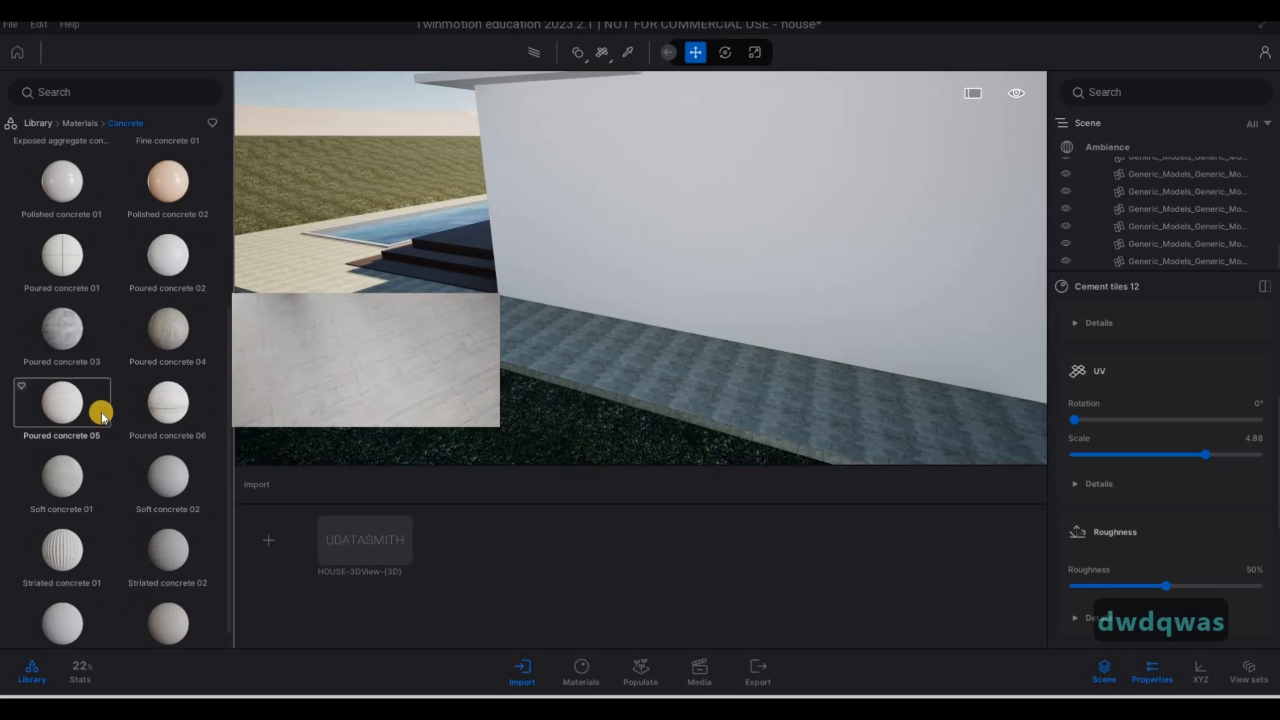
{"action": "scroll", "coordinate": [99, 406], "scroll_direction": "down", "scroll_amount": 2}
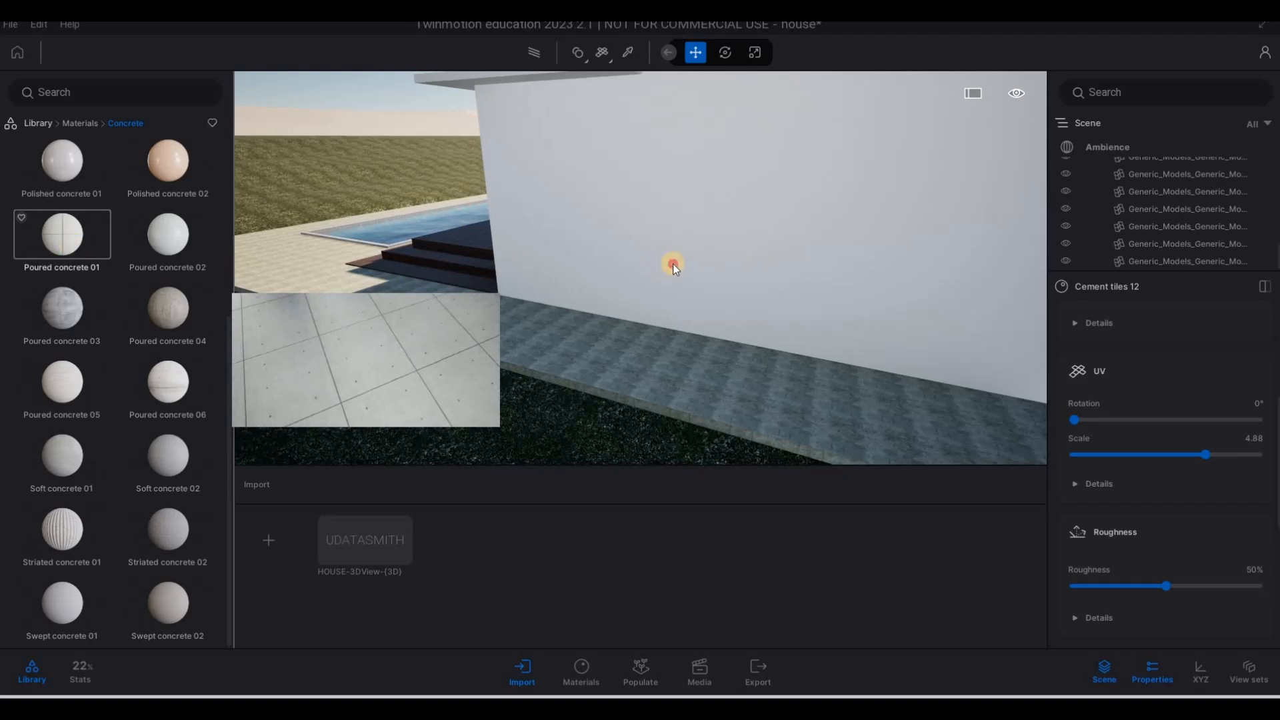
{"action": "left_click_drag", "start_coordinate": [674, 262], "coordinate": [673, 263]}
Set the UV scale of the side wall's Poured concrete 01 material to 5.20
{"action": "key", "text": "d"}
{"action": "right_click_drag", "start_coordinate": [786, 360], "coordinate": [1203, 510]}
{"action": "key", "text": "s"}
{"action": "key", "text": "d"}
{"action": "key", "text": "w"}
{"action": "key", "text": "s"}
{"action": "key", "text": "w"}
{"action": "key", "text": "d"}
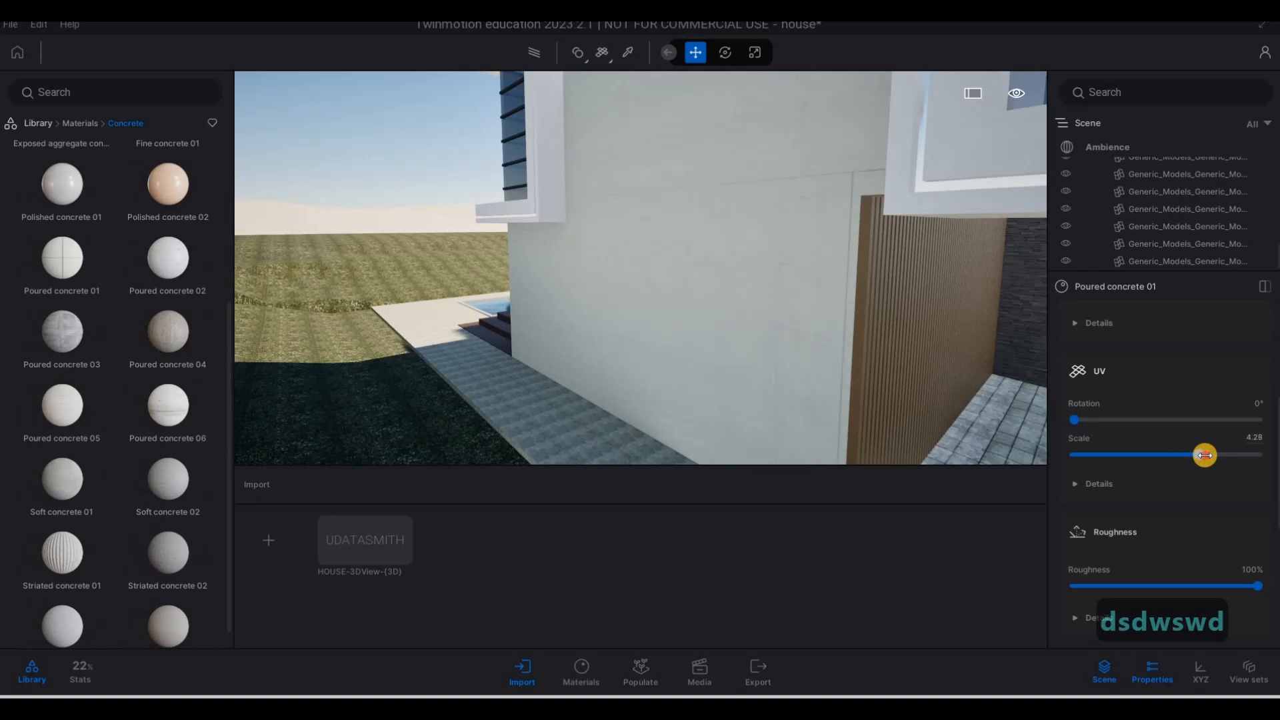
{"action": "key", "text": "d"}
{"action": "key", "text": "s"}
Examine the concrete panel pattern along the side wall and beside the carport's wooden cladding
{"action": "right_click_drag", "start_coordinate": [674, 249], "coordinate": [84, 154]}
{"action": "key", "text": "d"}
{"action": "key", "text": "s"}
{"action": "key", "text": "w"}
{"action": "key", "text": "a"}
{"action": "key", "text": "a"}
{"action": "key", "text": "a"}
{"action": "key", "text": "a"}
{"action": "key", "text": "a"}
{"action": "key", "text": "a"}
{"action": "key", "text": "a"}
{"action": "key", "text": "a"}
{"action": "key", "text": "w"}
{"action": "key", "text": "d"}
{"action": "key", "text": "s"}
{"action": "key", "text": "d"}
{"action": "key", "text": "s"}
{"action": "key", "text": "a"}
{"action": "key", "text": "a"}
{"action": "key", "text": "a"}
{"action": "key", "text": "a"}
{"action": "key", "text": "a"}
{"action": "key", "text": "a"}
{"action": "key", "text": "a"}
{"action": "key", "text": "a"}
{"action": "key", "text": "w"}
{"action": "key", "text": "d"}
{"action": "mouse_move", "coordinate": [58, 148]}
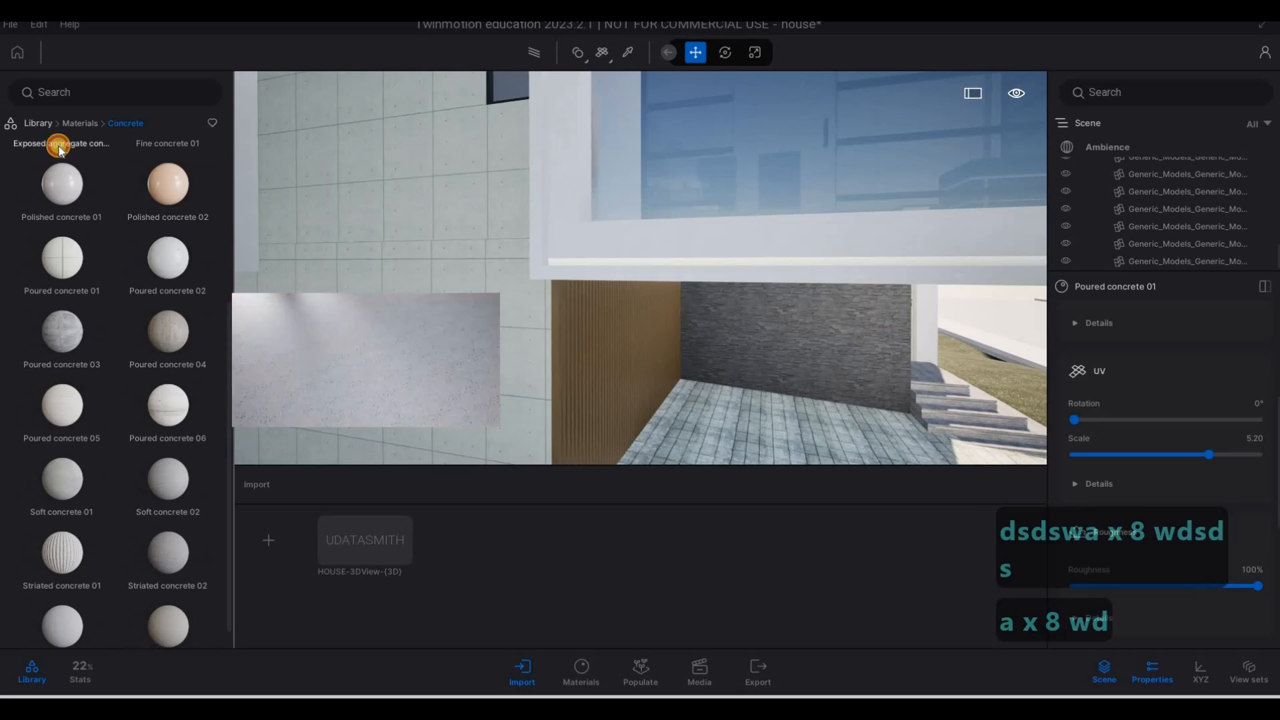
Apply the Fine concrete 01 material to the white frame around the projecting balcony
{"action": "left_click", "coordinate": [66, 124]}
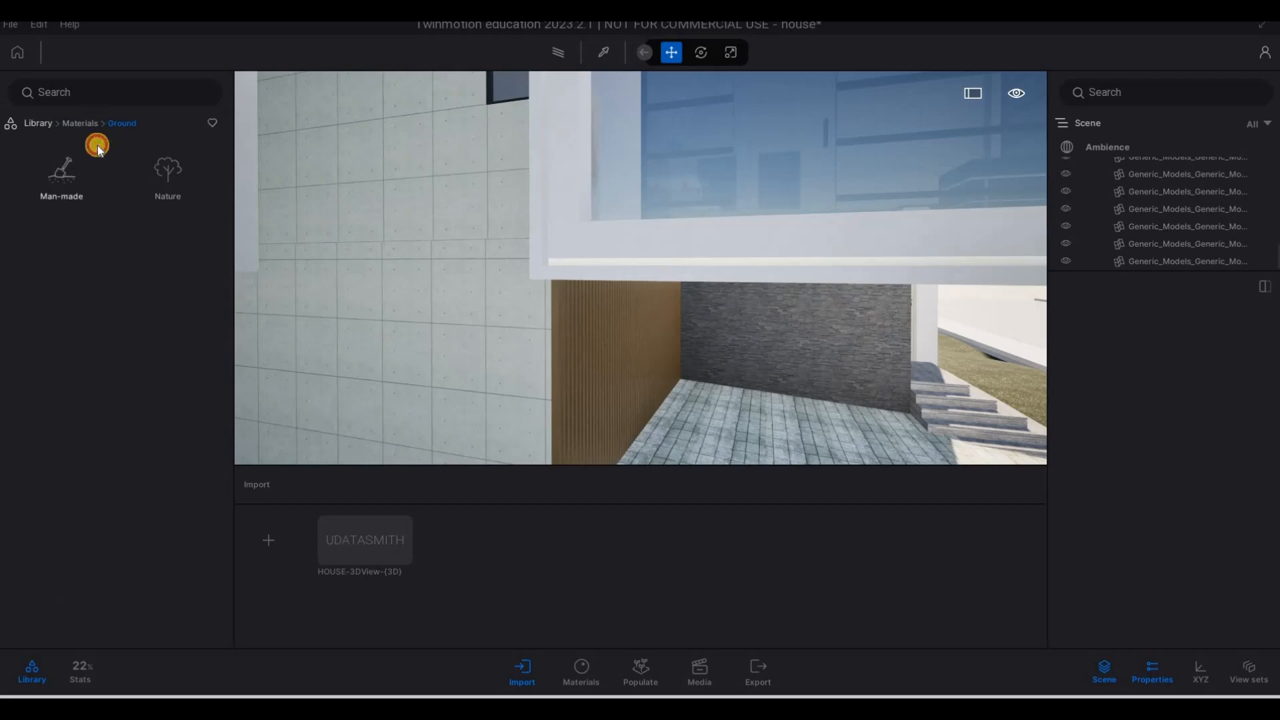
{"action": "left_click", "coordinate": [101, 281]}
{"action": "left_click_drag", "start_coordinate": [172, 375], "coordinate": [577, 255]}
Examine the fine concrete frames on the front facade, around the balcony, entrance and tall glazed volume
{"action": "key", "text": "d"}
{"action": "key", "text": "s"}
{"action": "key", "text": "s"}
{"action": "key", "text": "s"}
{"action": "key", "text": "s"}
{"action": "key", "text": "s"}
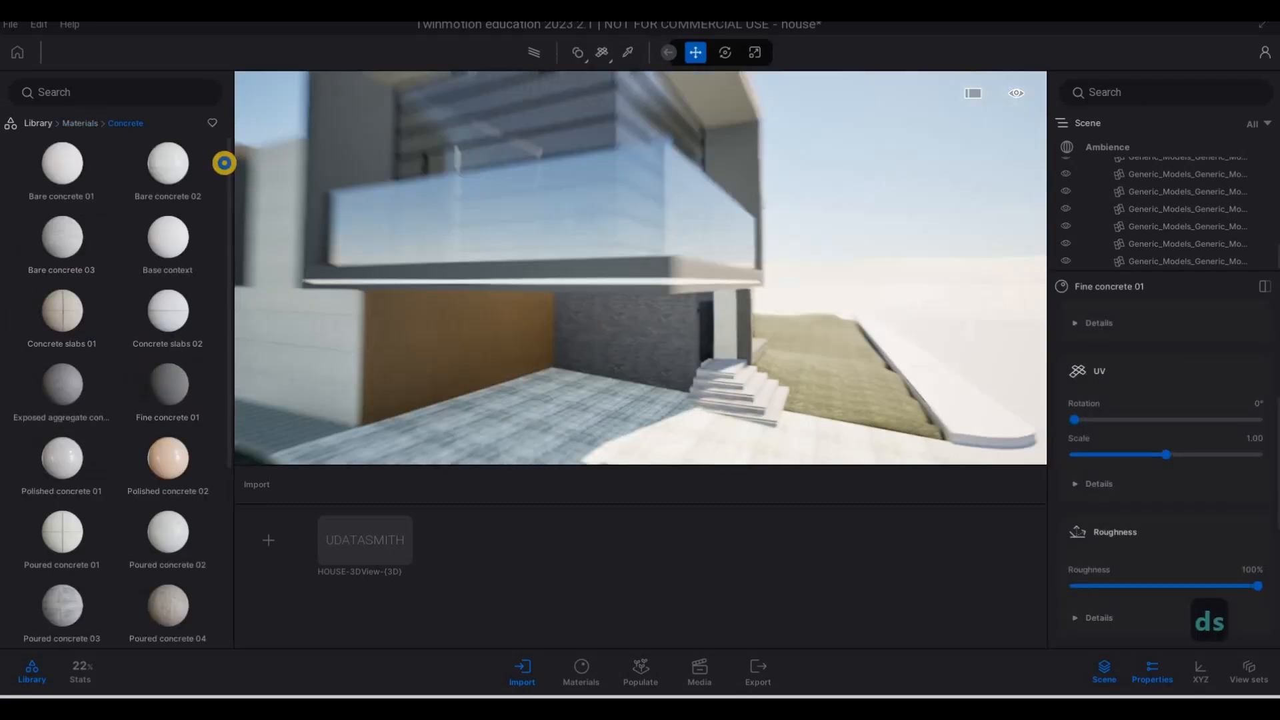
{"action": "key", "text": "w"}
{"action": "key", "text": "w"}
{"action": "key", "text": "d"}
{"action": "key", "text": "a"}
{"action": "key", "text": "w"}
{"action": "key", "text": "d"}
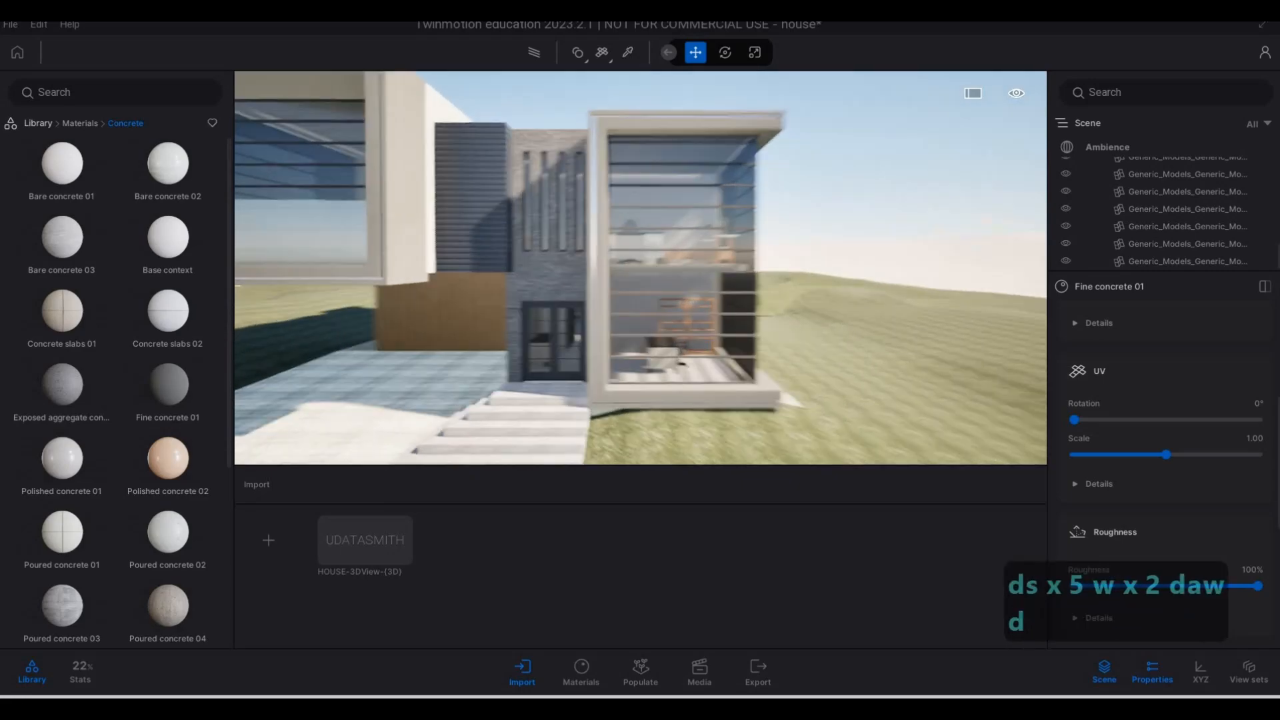
{"action": "key", "text": "d"}
{"action": "key", "text": "w"}
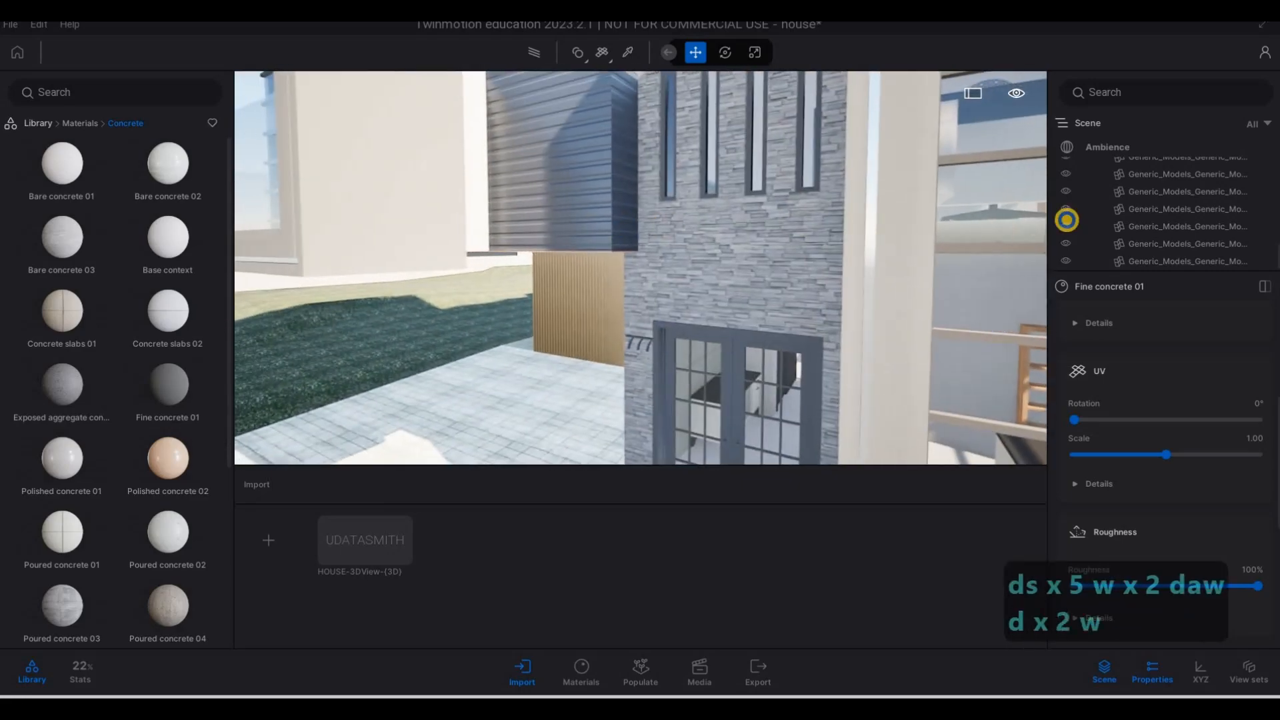
{"action": "key", "text": "a"}
{"action": "key", "text": "d"}
{"action": "key", "text": "s"}
{"action": "key", "text": "d"}
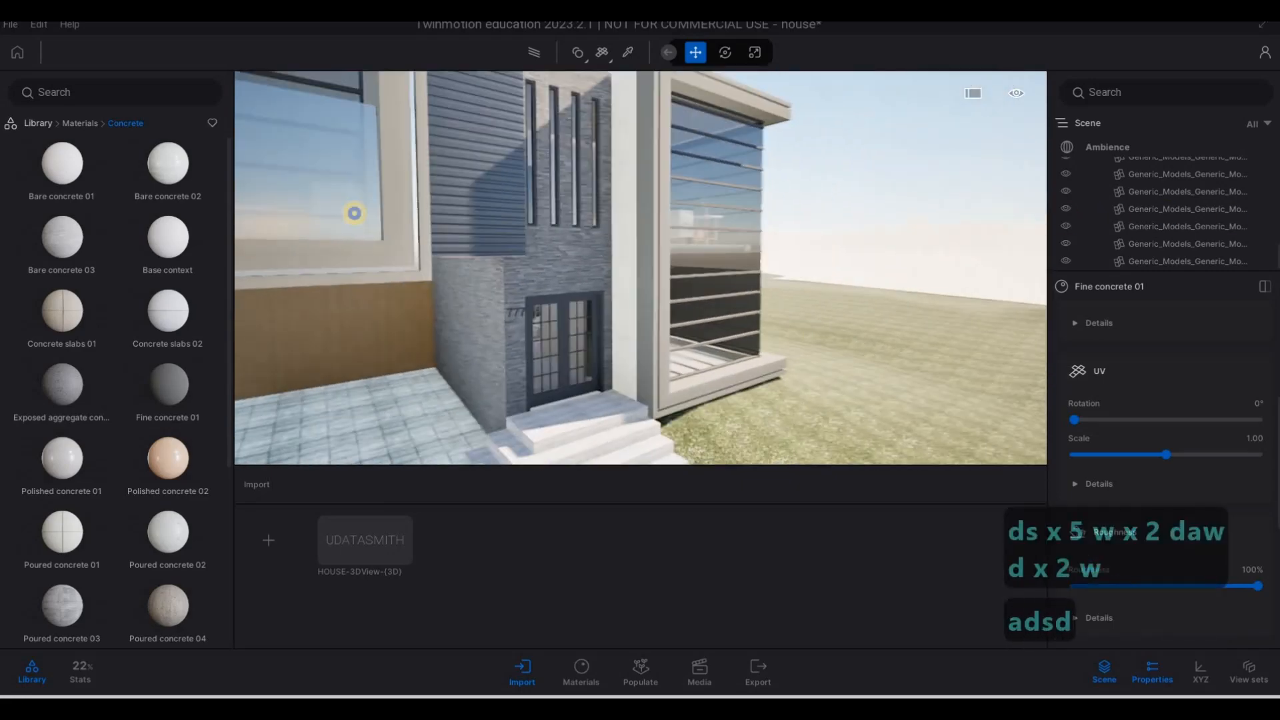
Examine the house from the front facade around the poured concrete side wall to the terrace corner
{"action": "key", "text": "d"}
{"action": "key", "text": "a"}
{"action": "key", "text": "a"}
{"action": "key", "text": "a"}
{"action": "key", "text": "a"}
{"action": "key", "text": "a"}
{"action": "key", "text": "a"}
{"action": "key", "text": "a"}
{"action": "key", "text": "a"}
{"action": "key", "text": "a"}
{"action": "key", "text": "a"}
{"action": "key", "text": "a"}
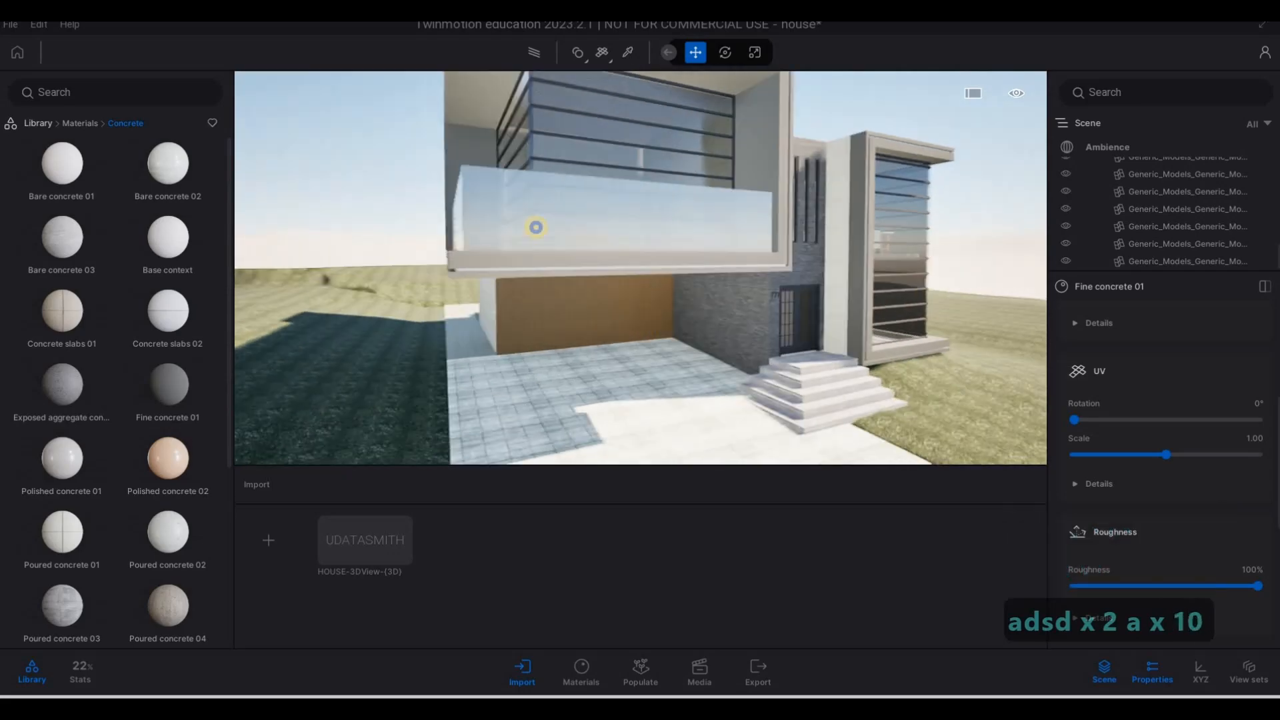
{"action": "key", "text": "w"}
{"action": "key", "text": "a"}
{"action": "key", "text": "a"}
{"action": "key", "text": "a"}
{"action": "key", "text": "a"}
{"action": "key", "text": "a"}
{"action": "key", "text": "a"}
{"action": "key", "text": "a"}
{"action": "key", "text": "a"}
{"action": "key", "text": "a"}
{"action": "key", "text": "a"}
{"action": "key", "text": "a"}
{"action": "key", "text": "a"}
{"action": "key", "text": "a"}
{"action": "key", "text": "a"}
{"action": "key", "text": "a"}
{"action": "key", "text": "a"}
{"action": "key", "text": "a"}
{"action": "key", "text": "a"}
{"action": "key", "text": "a"}
{"action": "key", "text": "a"}
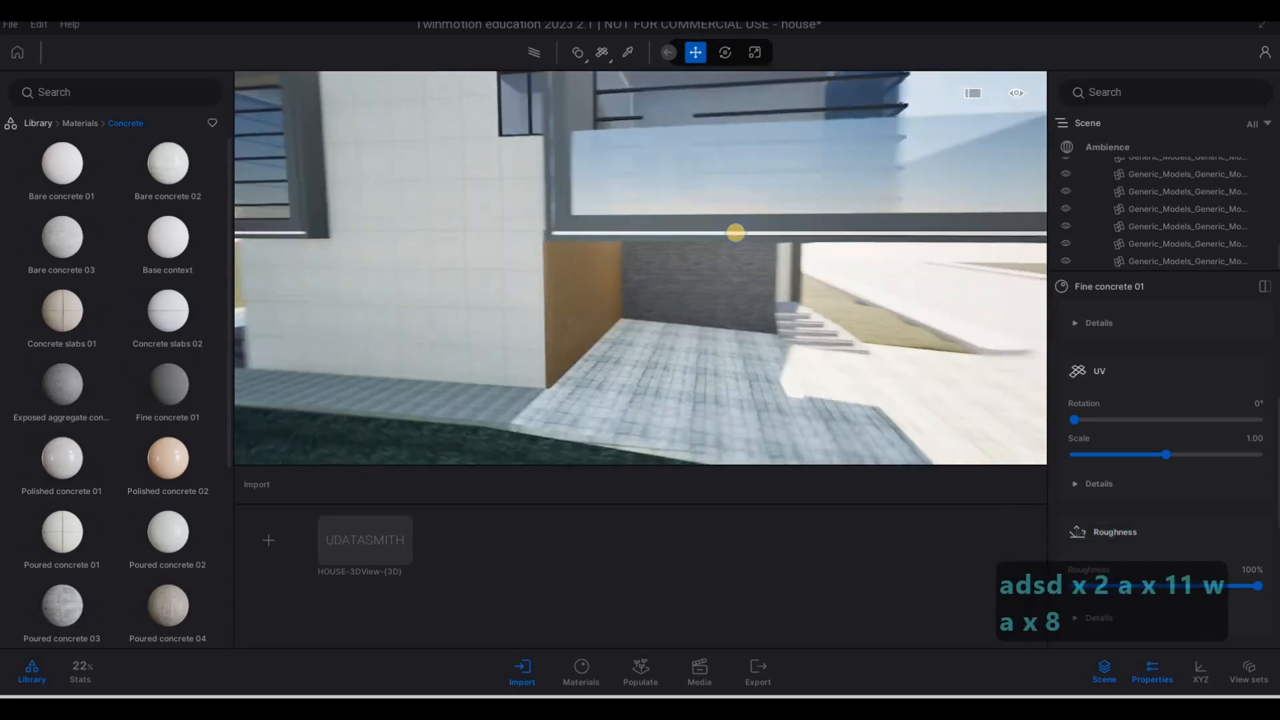
{"action": "key", "text": "w"}
{"action": "key", "text": "d"}
{"action": "key", "text": "d"}
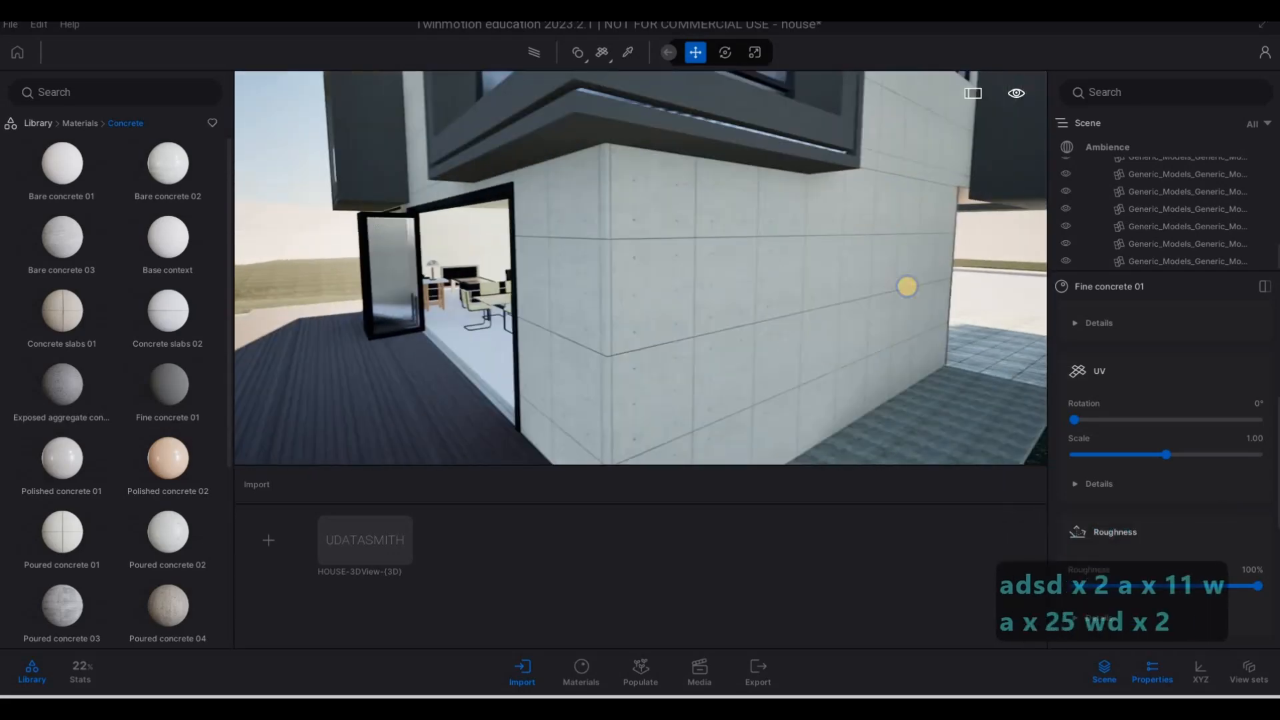
Inspect the projecting concrete frame above the side wall up close, along with the terrace corner below it
{"action": "key", "text": "q"}
{"action": "key", "text": "d"}
{"action": "key", "text": "w"}
{"action": "key", "text": "w"}
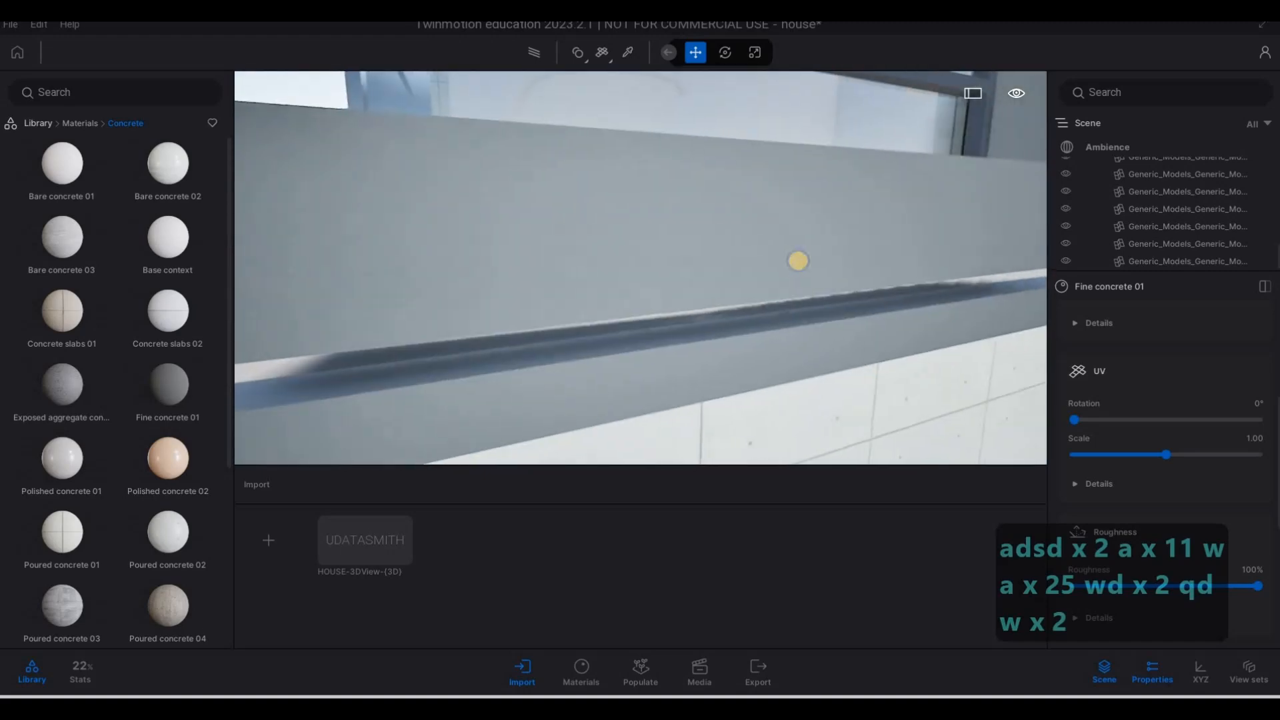
{"action": "key", "text": "s"}
{"action": "key", "text": "e"}
{"action": "left_click_drag", "start_coordinate": [797, 260], "coordinate": [515, 233]}
{"action": "key", "text": "q"}
{"action": "key", "text": "a"}
{"action": "key", "text": "e"}
{"action": "right_click_drag", "start_coordinate": [516, 233], "coordinate": [897, 176]}
{"action": "key", "text": "a"}
{"action": "key", "text": "a"}
{"action": "key", "text": "d"}
{"action": "key", "text": "d"}
{"action": "key", "text": "s"}
{"action": "key", "text": "d"}
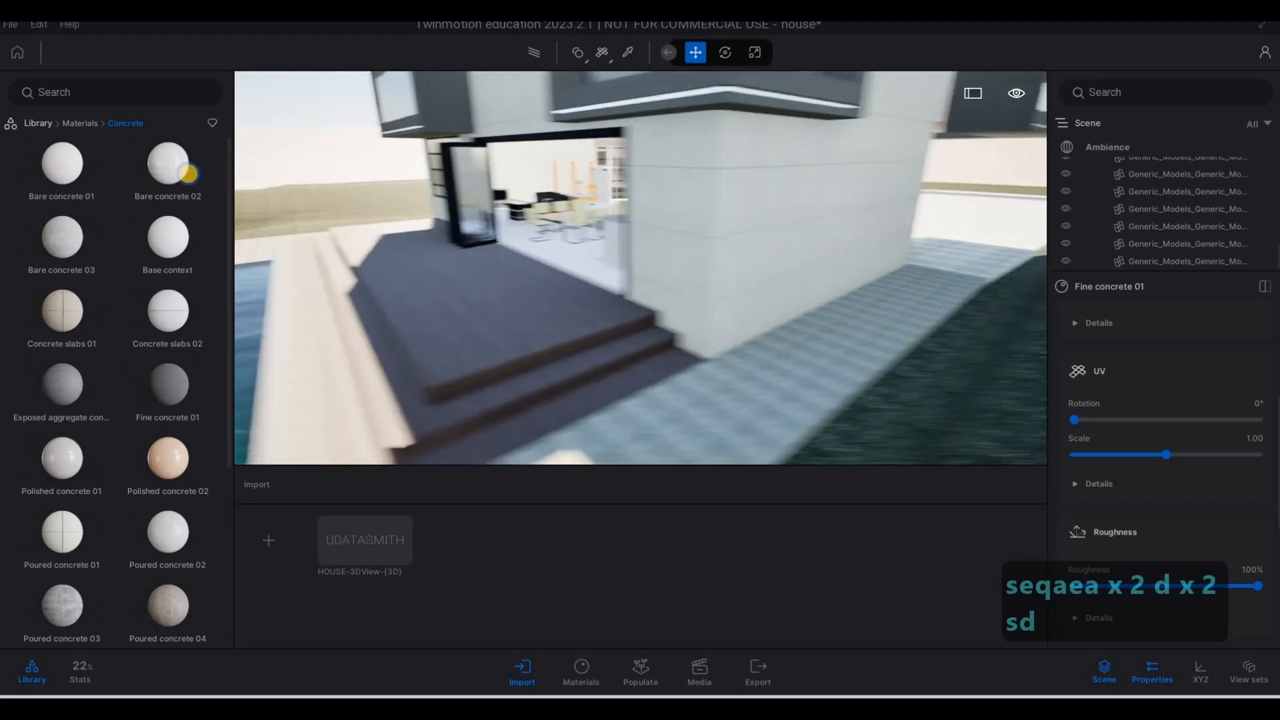
Apply the man-made ground material Concrete road 5 to the sidewalk on both sides of the driveway
{"action": "key", "text": "w"}
{"action": "key", "text": "d"}
{"action": "key", "text": "d"}
{"action": "key", "text": "d"}
{"action": "key", "text": "d"}
{"action": "key", "text": "d"}
{"action": "key", "text": "d"}
{"action": "key", "text": "d"}
{"action": "key", "text": "d"}
{"action": "key", "text": "d"}
{"action": "key", "text": "d"}
{"action": "key", "text": "d"}
{"action": "key", "text": "d"}
{"action": "key", "text": "d"}
{"action": "key", "text": "d"}
{"action": "key", "text": "d"}
{"action": "key", "text": "d"}
{"action": "key", "text": "d"}
{"action": "key", "text": "d"}
{"action": "key", "text": "d"}
{"action": "key", "text": "d"}
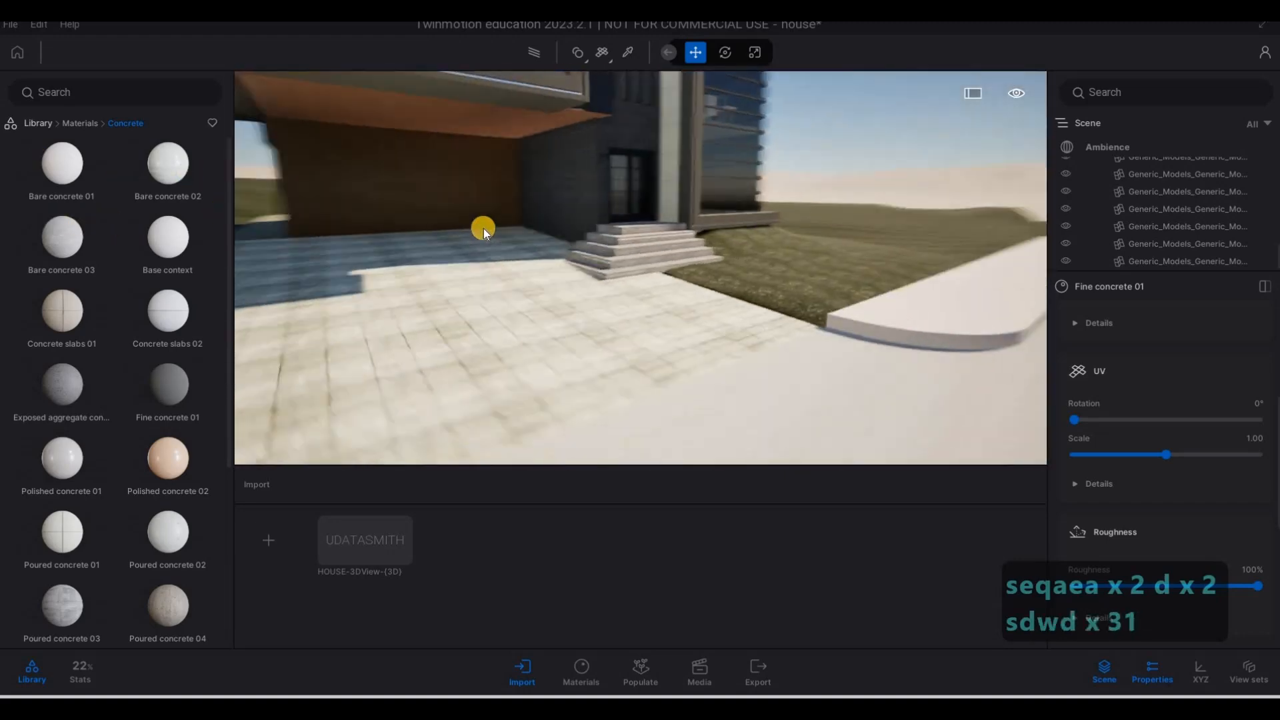
{"action": "key", "text": "a"}
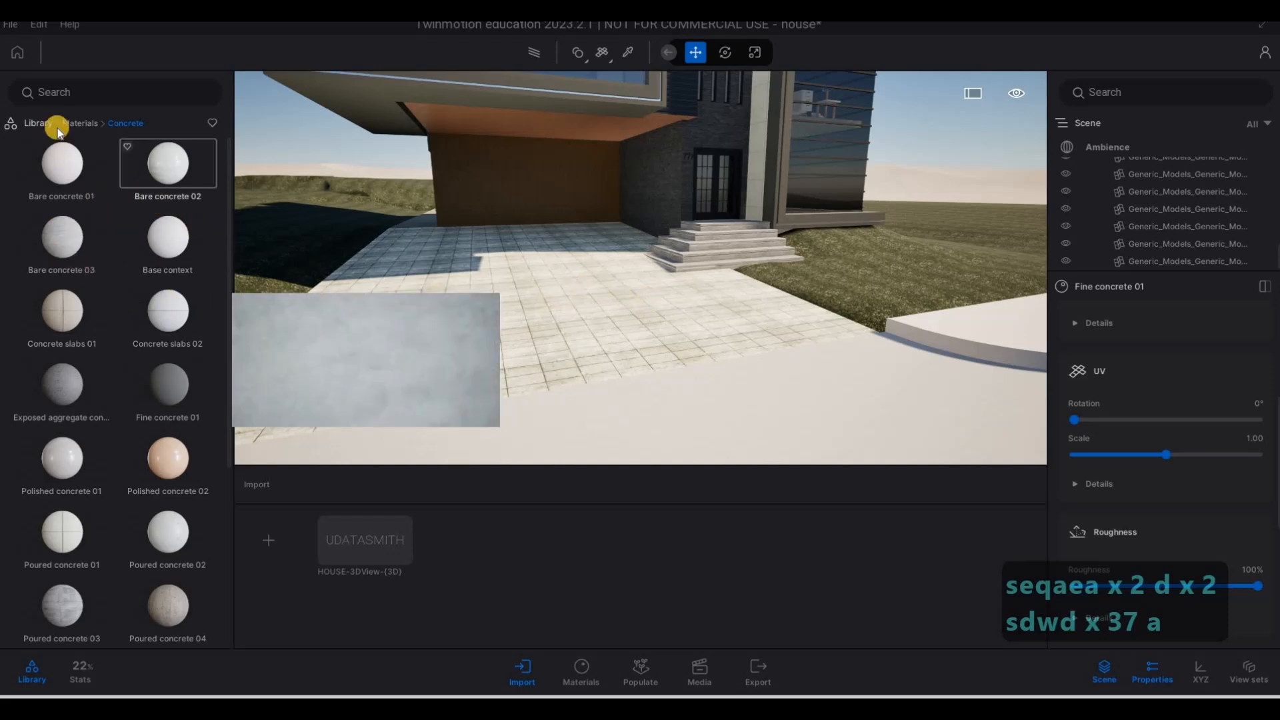
{"action": "left_click", "coordinate": [78, 123]}
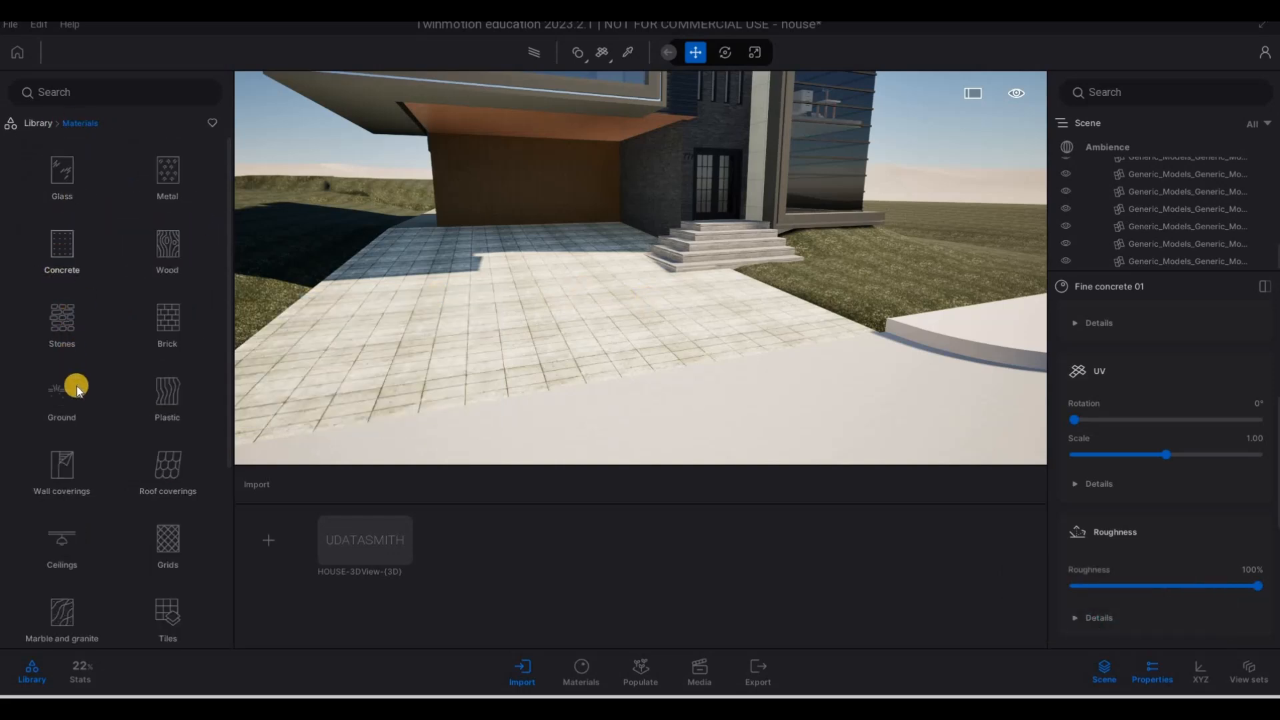
{"action": "left_click", "coordinate": [78, 389]}
{"action": "left_click", "coordinate": [68, 191]}
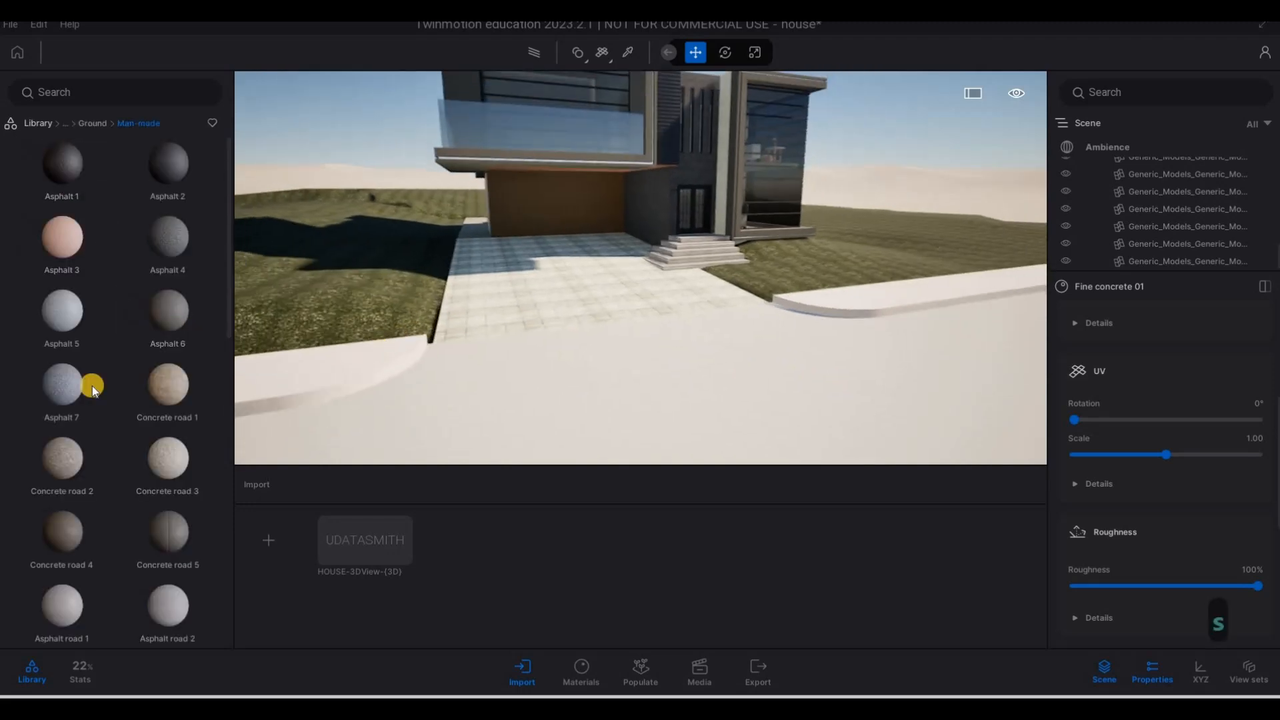
{"action": "left_click_drag", "start_coordinate": [171, 527], "coordinate": [430, 363]}
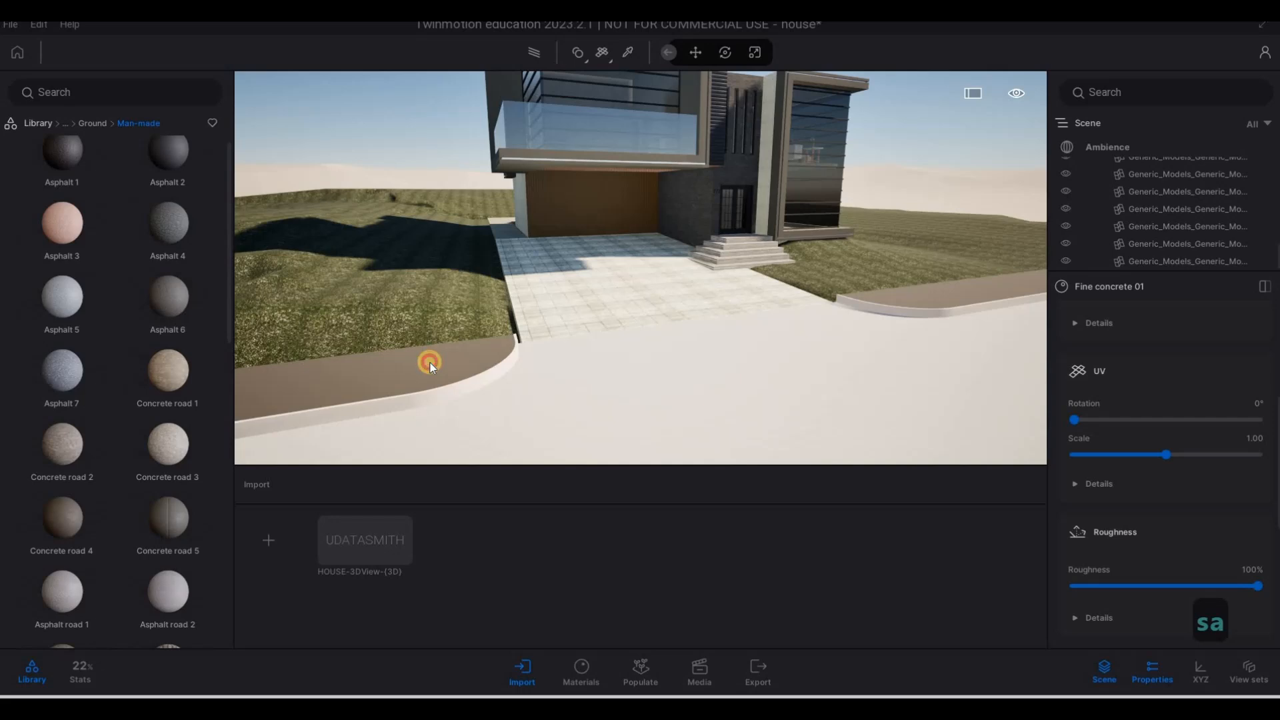
{"action": "key", "text": "ctrl+z"}
{"action": "left_click_drag", "start_coordinate": [142, 517], "coordinate": [440, 371]}
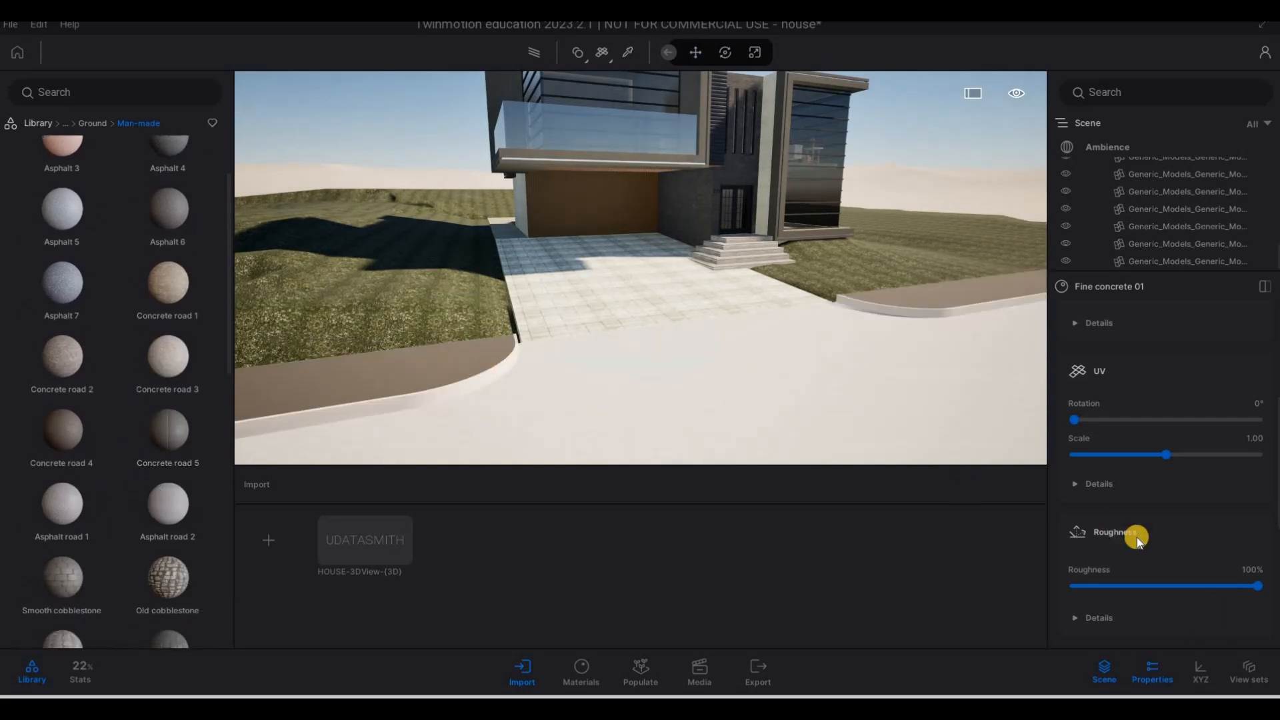
Set the UV scale of the sidewalk's Concrete road 5 material to 6.52
{"action": "left_click_drag", "start_coordinate": [1206, 459], "coordinate": [1207, 459]}
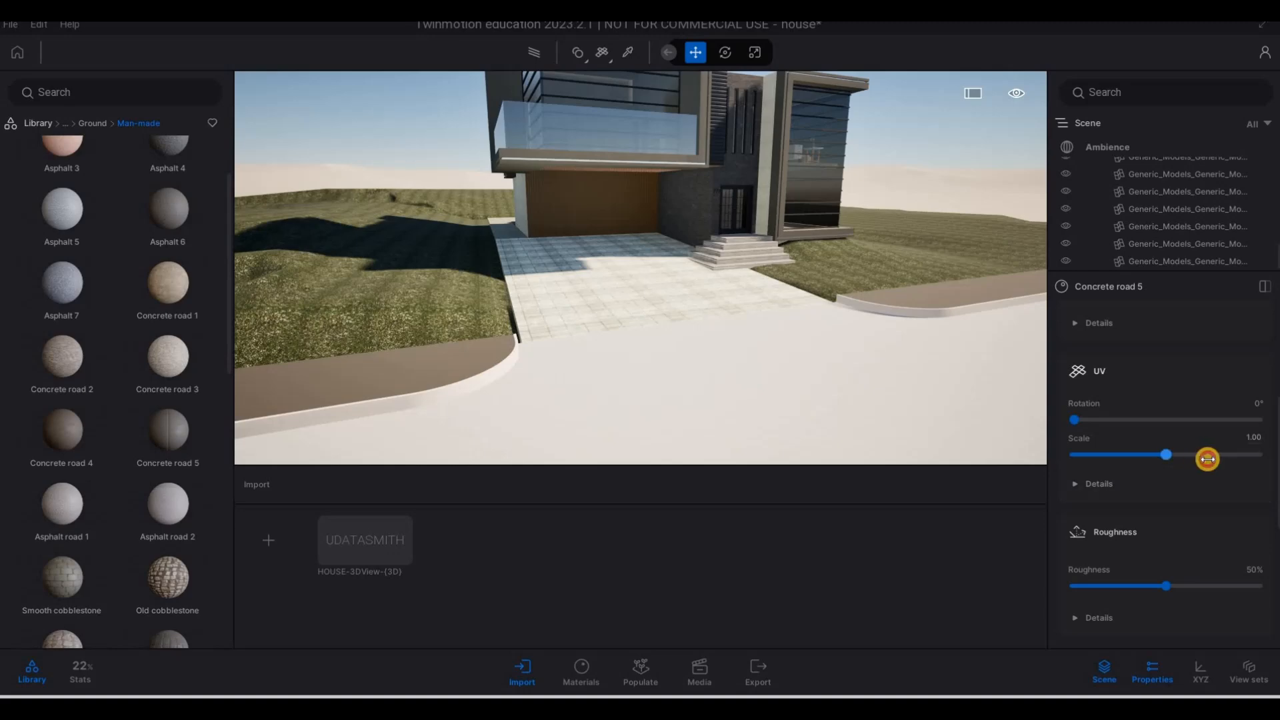
{"action": "key", "text": "a"}
{"action": "key", "text": "w"}
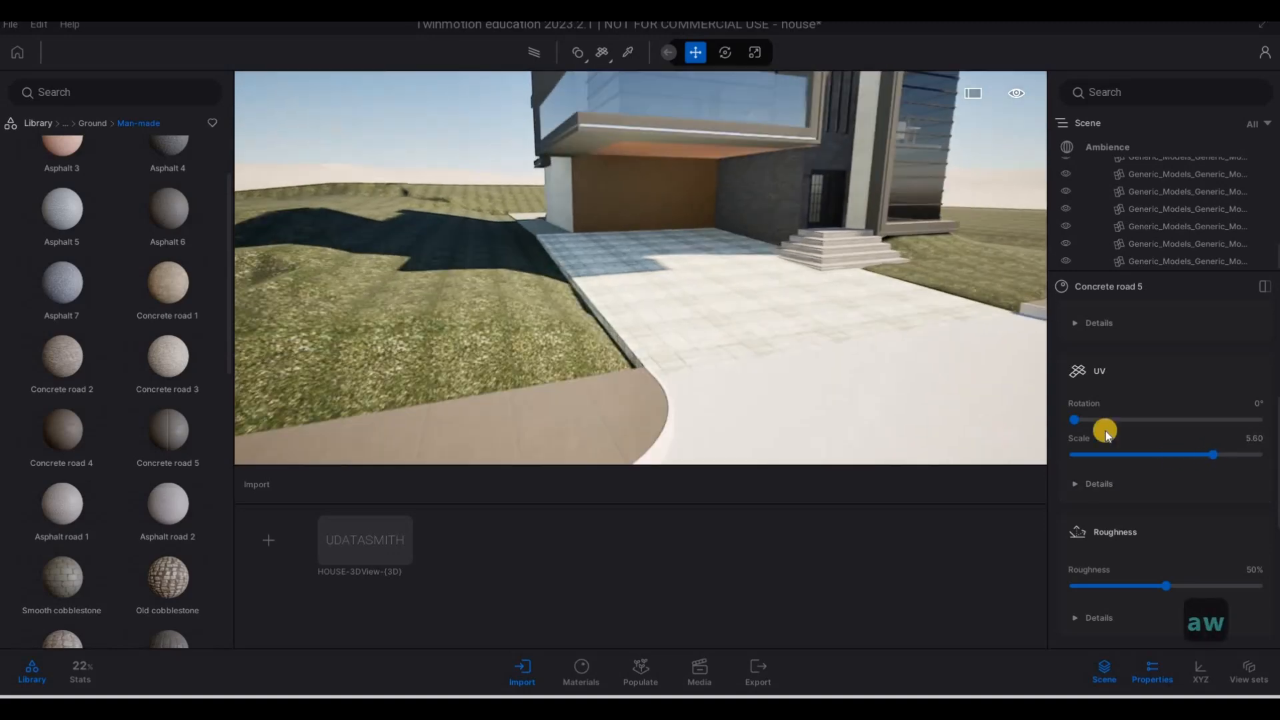
{"action": "key", "text": "e"}
{"action": "left_click", "coordinate": [1220, 451]}
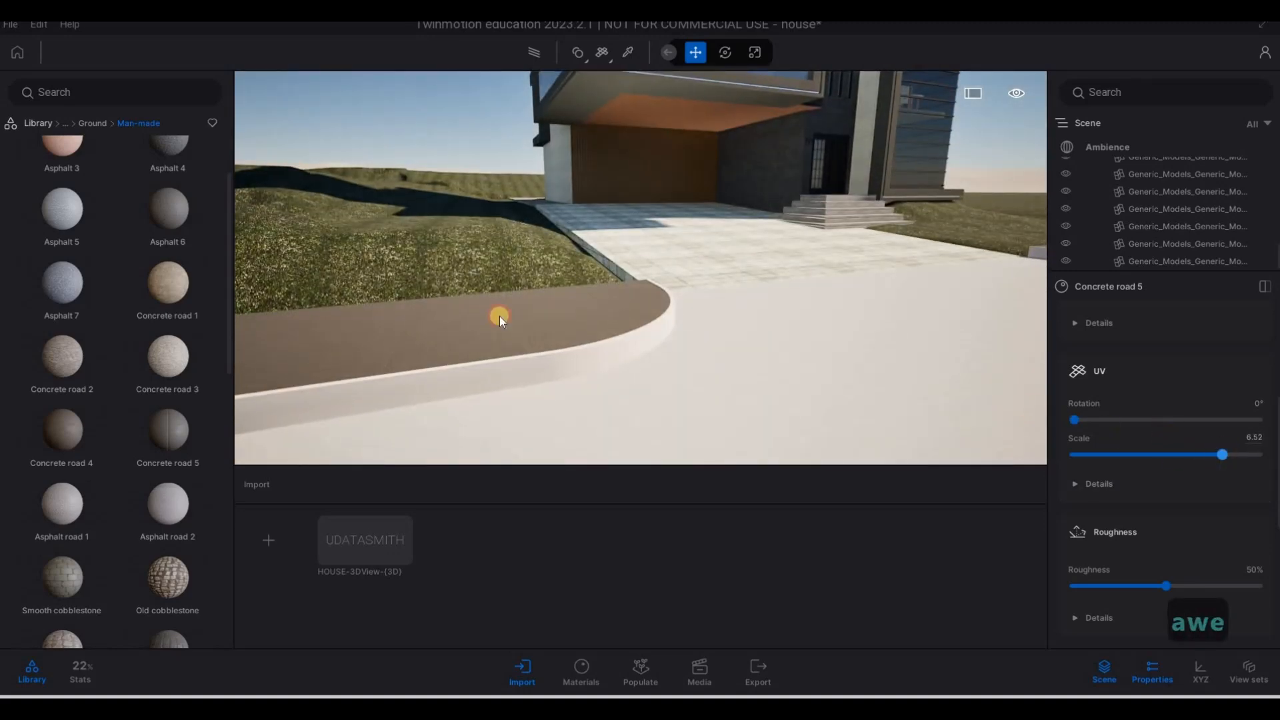
Apply the Concrete road 4 material to the curb edging the sidewalk
{"action": "left_click_drag", "start_coordinate": [78, 427], "coordinate": [490, 370]}
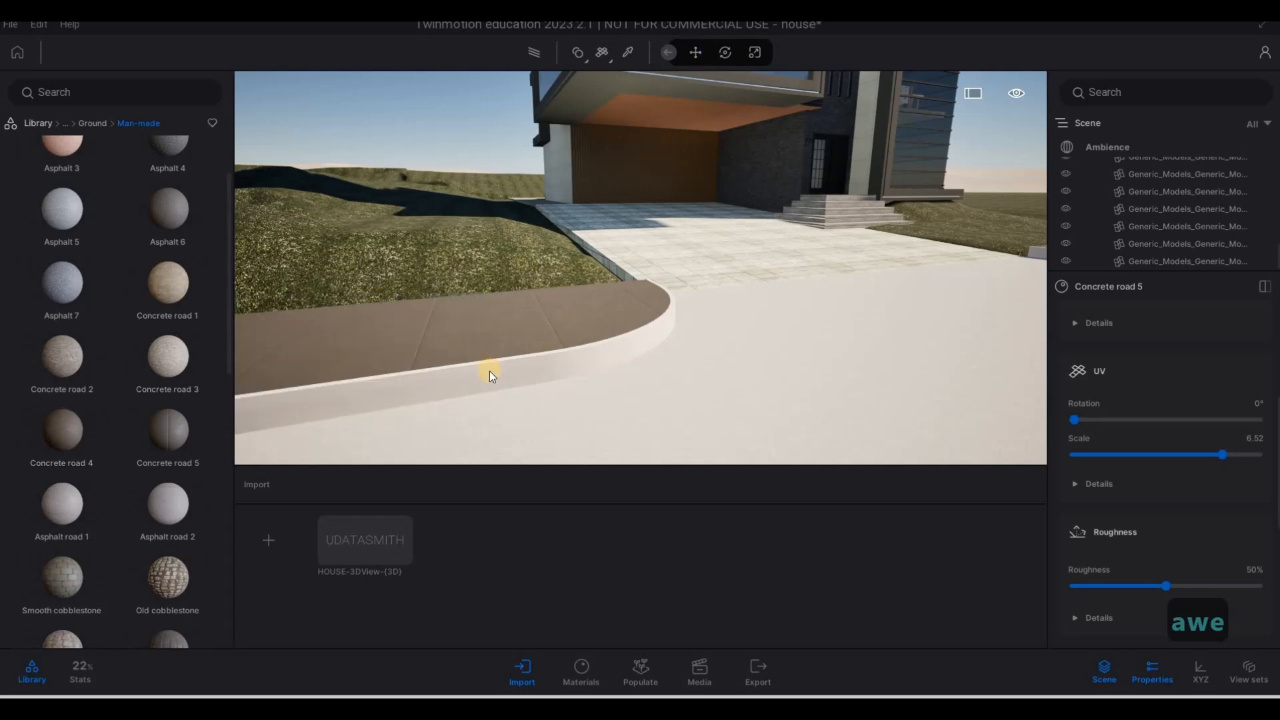
{"action": "key", "text": "s"}
{"action": "key", "text": "s"}
{"action": "key", "text": "a"}
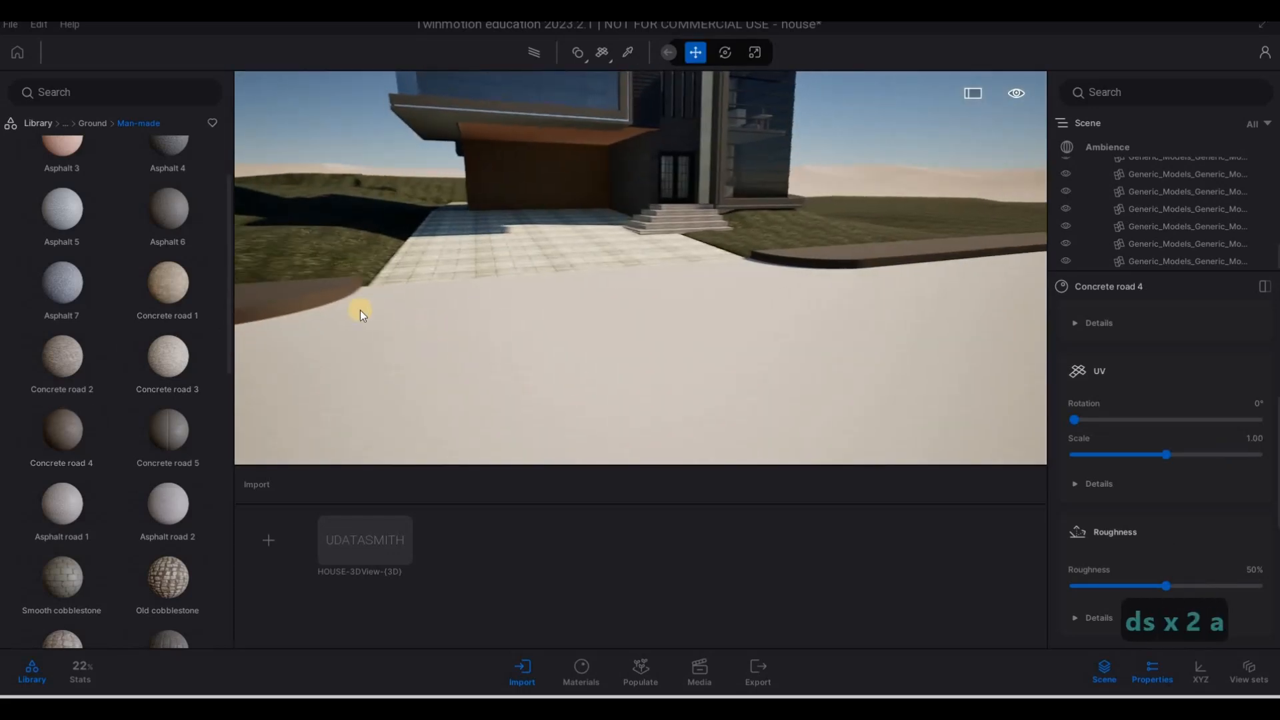
Apply the Slate cobblestone material to the street in front of the house with a UV scale of 10
{"action": "key", "text": "s"}
{"action": "key", "text": "s"}
{"action": "scroll", "coordinate": [133, 430], "scroll_direction": "down", "scroll_amount": 10}
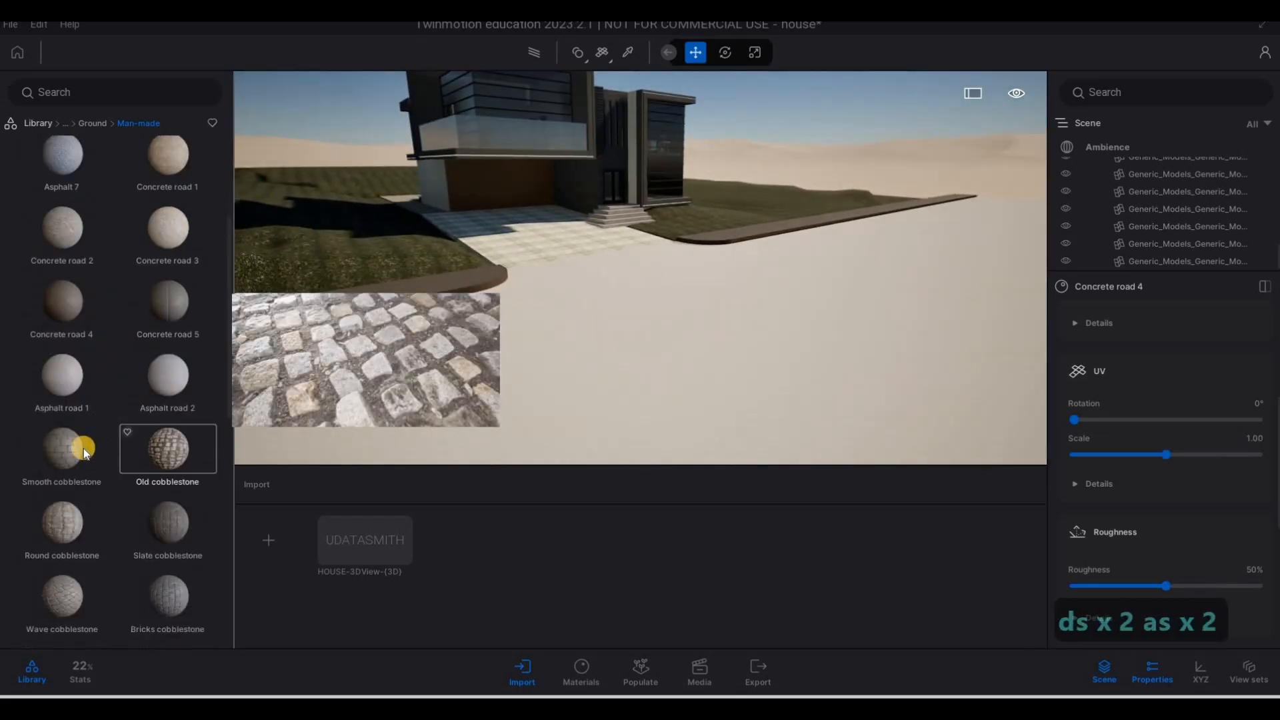
{"action": "left_click_drag", "start_coordinate": [83, 445], "coordinate": [521, 426]}
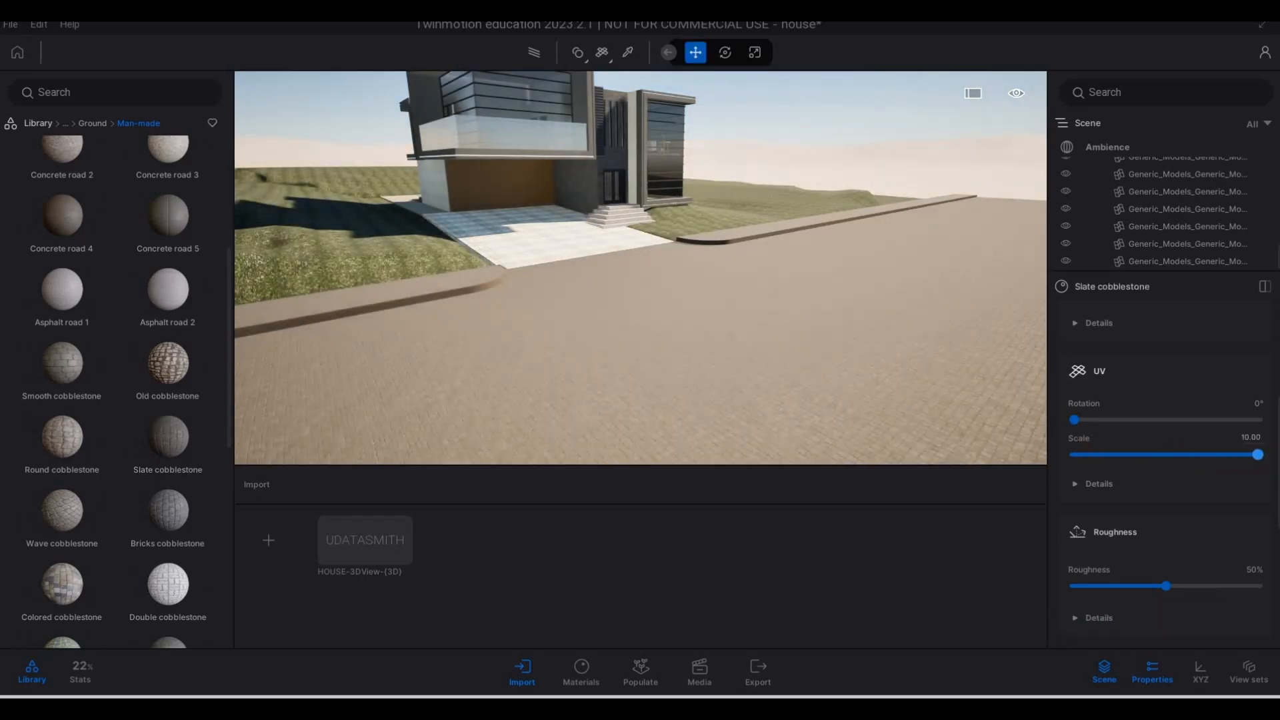
Try the Grassy cobblestone material on the driveway with a UV scale of 10 and inspect it up close
{"action": "key", "text": "d"}
{"action": "right_click_drag", "start_coordinate": [711, 350], "coordinate": [672, 371]}
{"action": "key", "text": "w"}
{"action": "key", "text": "w"}
{"action": "right_click_drag", "start_coordinate": [854, 359], "coordinate": [860, 363]}
{"action": "key", "text": "q"}
{"action": "key", "text": "a"}
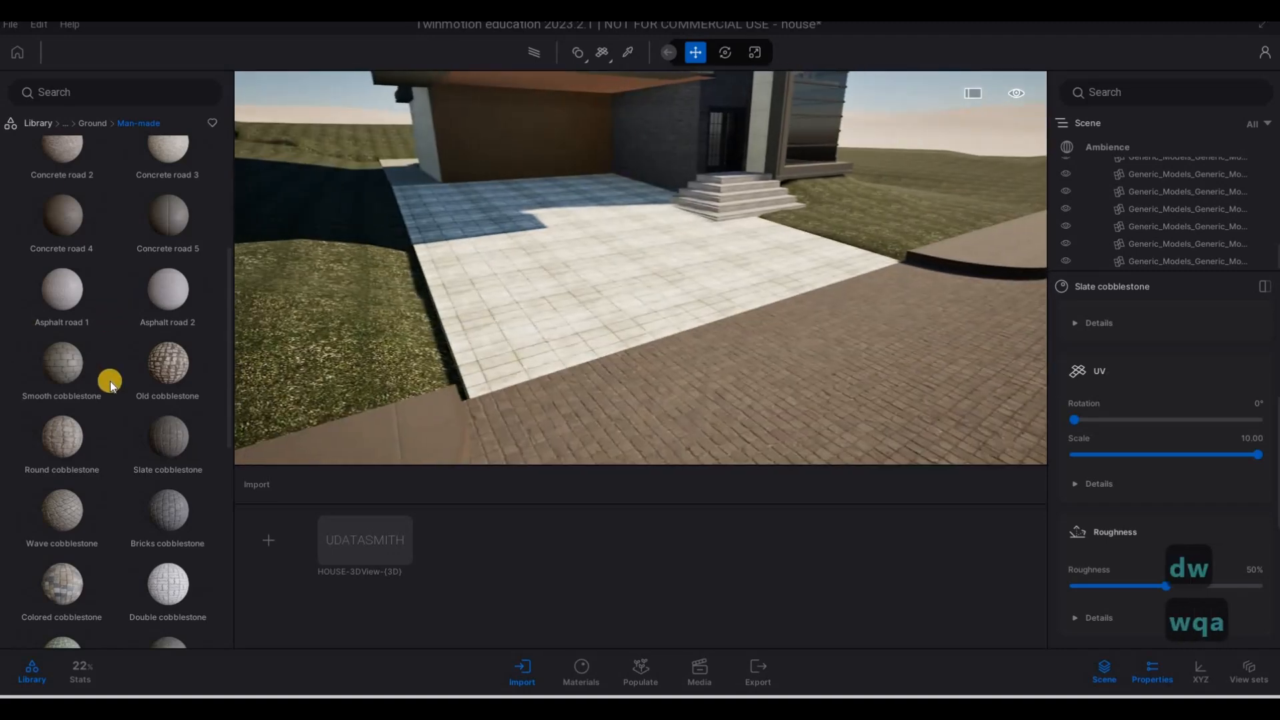
{"action": "scroll", "coordinate": [110, 381], "scroll_direction": "down", "scroll_amount": 6}
{"action": "scroll", "coordinate": [74, 442], "scroll_direction": "down", "scroll_amount": 4}
{"action": "left_click_drag", "start_coordinate": [62, 442], "coordinate": [537, 348]}
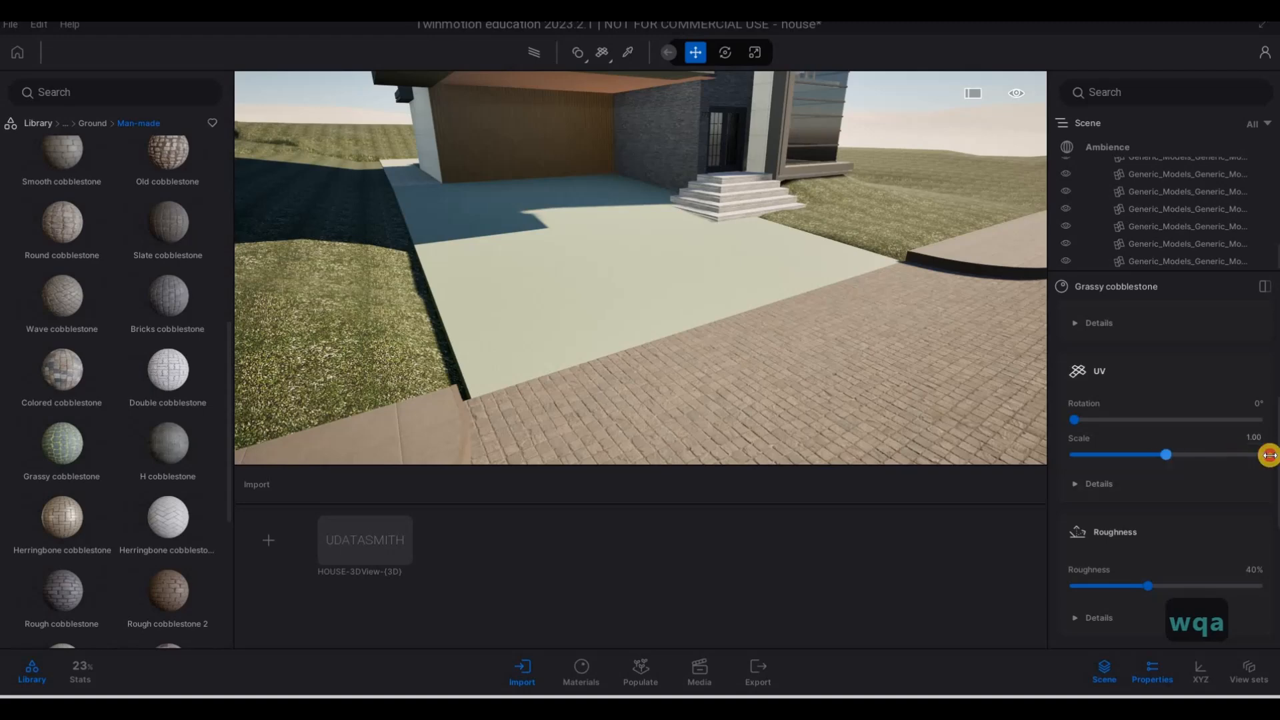
{"action": "key", "text": "d"}
{"action": "right_click_drag", "start_coordinate": [767, 318], "coordinate": [338, 389]}
{"action": "key", "text": "w"}
{"action": "key", "text": "e"}
{"action": "key", "text": "a"}
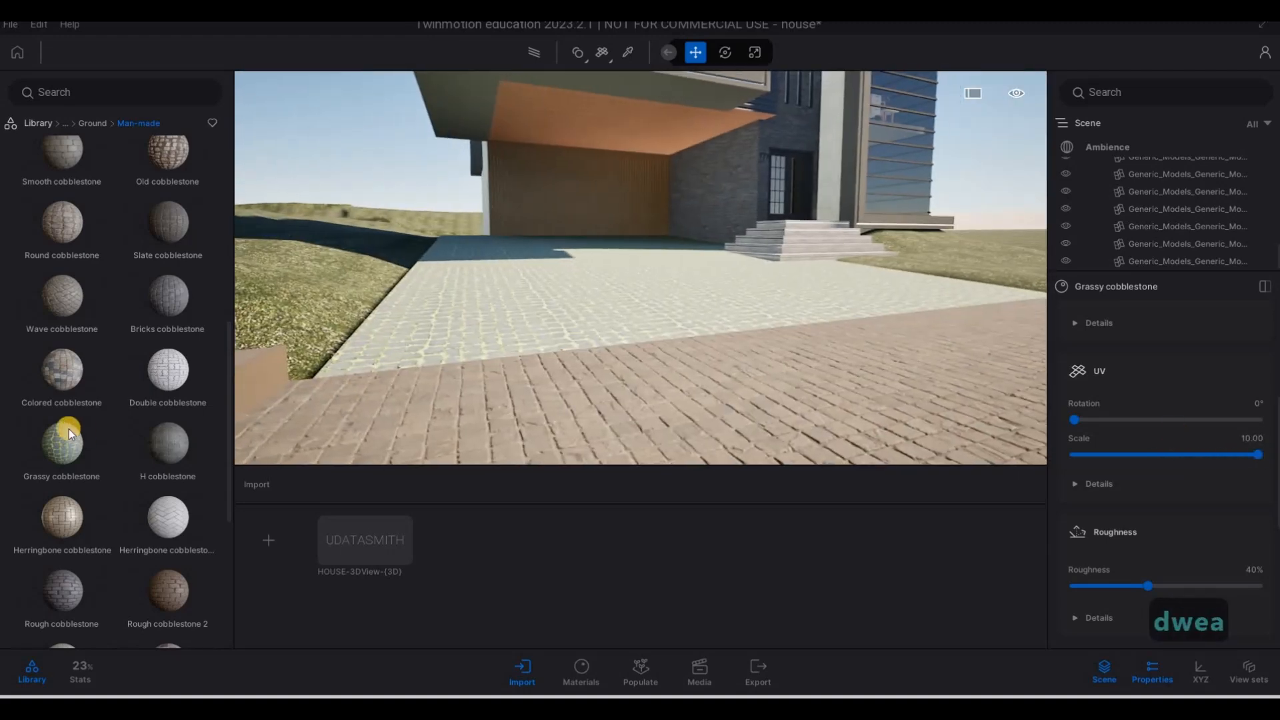
Apply the Herringbone cobblestone material to the driveway with a UV scale of 10
{"action": "scroll", "coordinate": [66, 434], "scroll_direction": "down", "scroll_amount": 3}
{"action": "left_click_drag", "start_coordinate": [62, 440], "coordinate": [526, 334]}
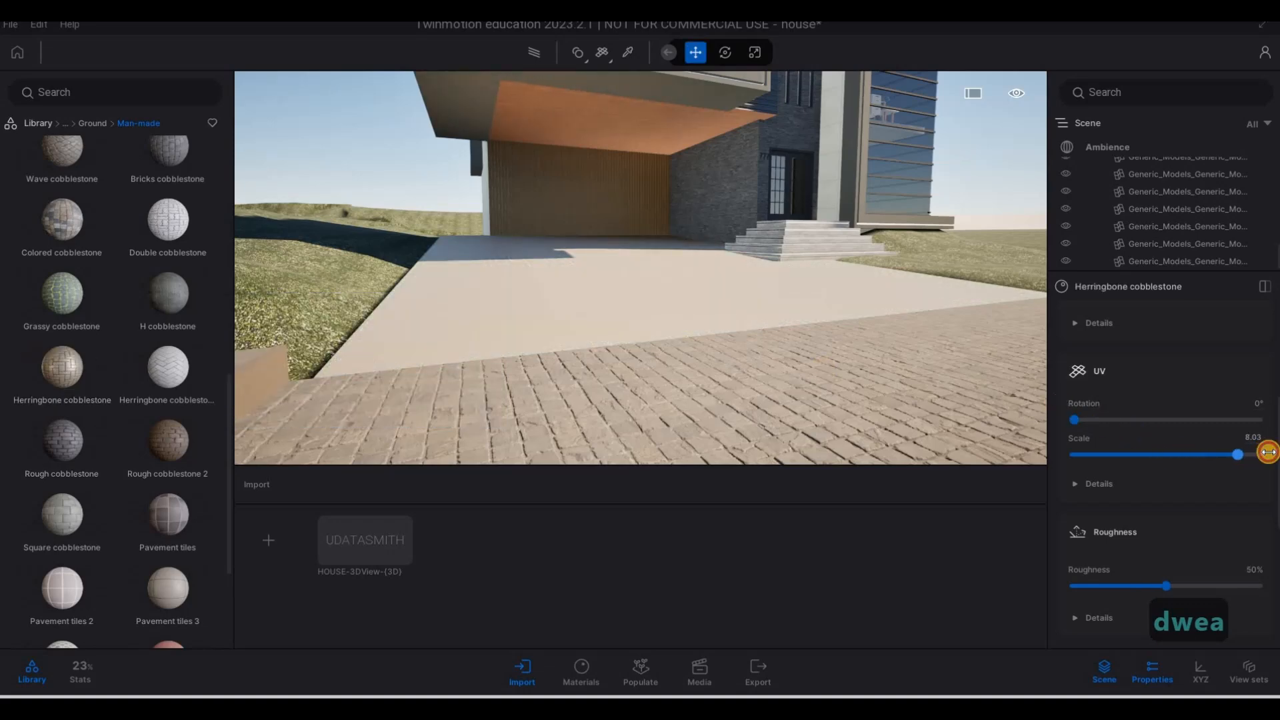
{"action": "key", "text": "q"}
{"action": "right_click_drag", "start_coordinate": [894, 413], "coordinate": [203, 468]}
{"action": "key", "text": "e"}
{"action": "key", "text": "d"}
Apply the Pavement tiles material to the side walkway running along the concrete wall
{"action": "scroll", "coordinate": [178, 422], "scroll_direction": "down", "scroll_amount": 1}
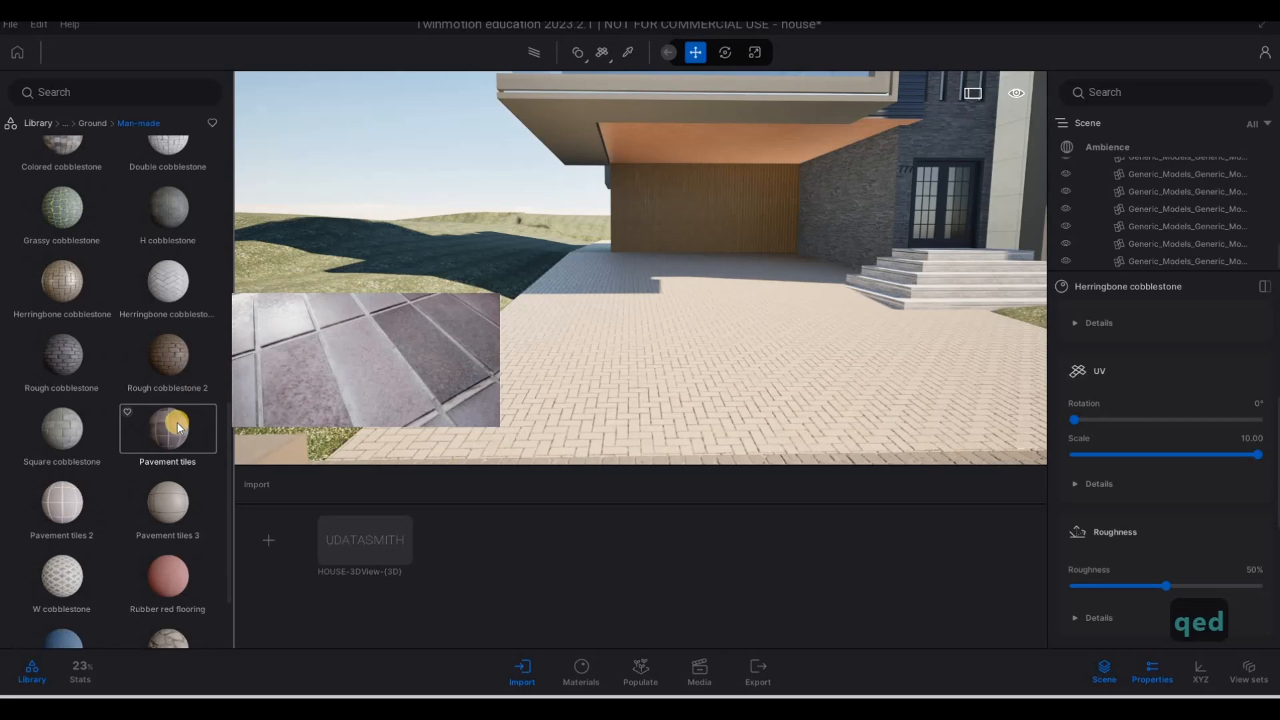
{"action": "scroll", "coordinate": [70, 437], "scroll_direction": "down", "scroll_amount": 1}
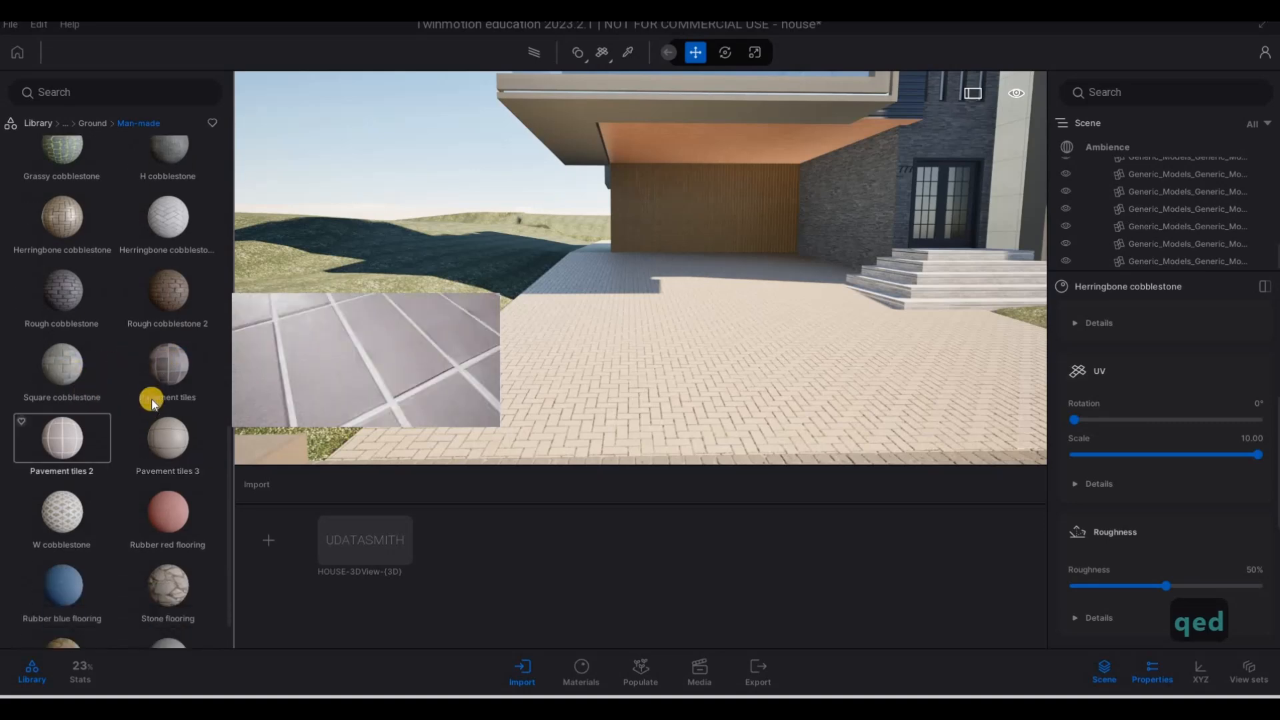
{"action": "key", "text": "w"}
{"action": "key", "text": "q"}
{"action": "key", "text": "a"}
{"action": "right_click_drag", "start_coordinate": [737, 476], "coordinate": [222, 449]}
{"action": "key", "text": "w"}
{"action": "mouse_move", "coordinate": [166, 385]}
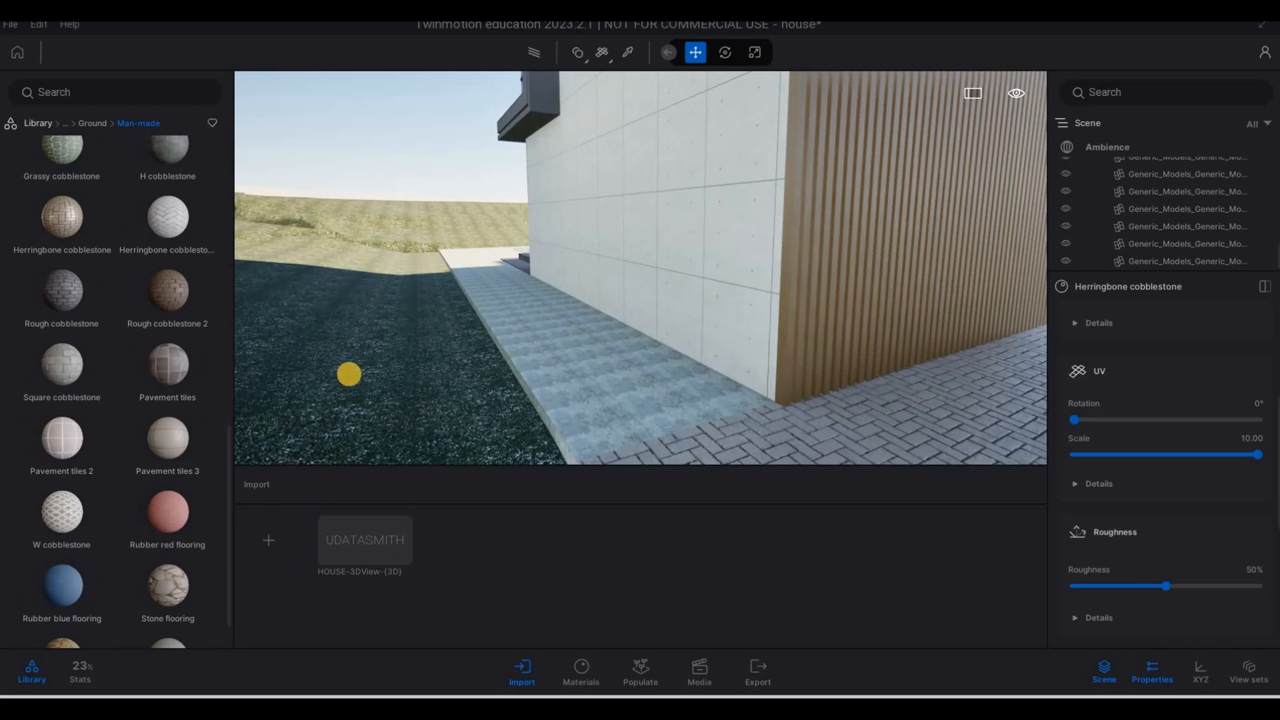
{"action": "key", "text": "a"}
{"action": "left_click_drag", "start_coordinate": [179, 368], "coordinate": [745, 356]}
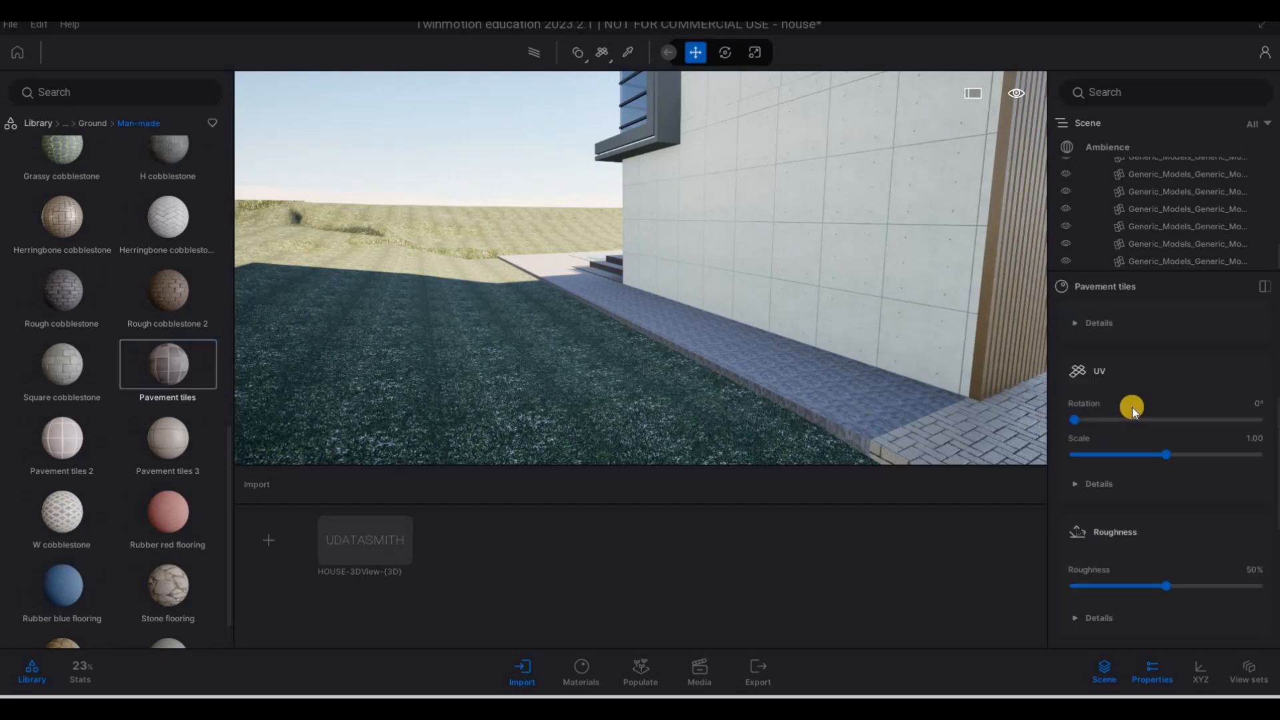
Set the UV scale of the side walkway's Pavement tiles material to 4.02
{"action": "left_click_drag", "start_coordinate": [1165, 461], "coordinate": [1197, 458]}
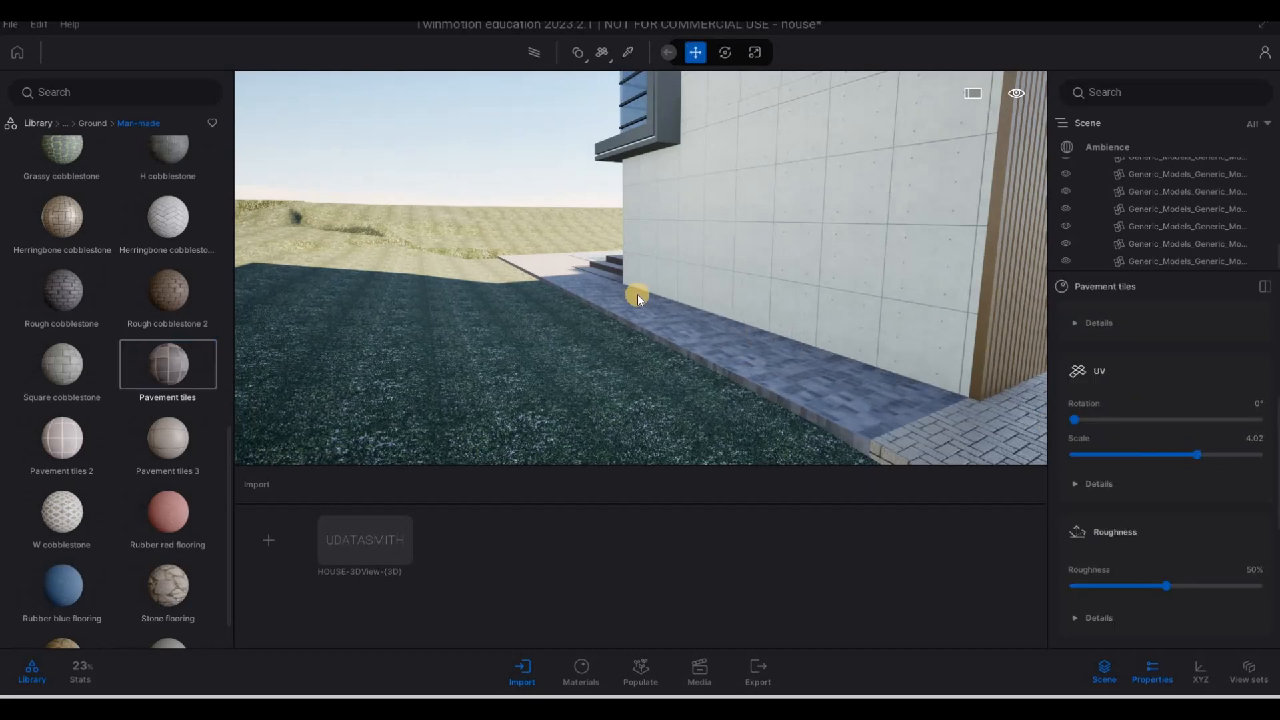
{"action": "middle_click_drag", "start_coordinate": [638, 295], "coordinate": [661, 335]}
{"action": "key", "text": "a"}
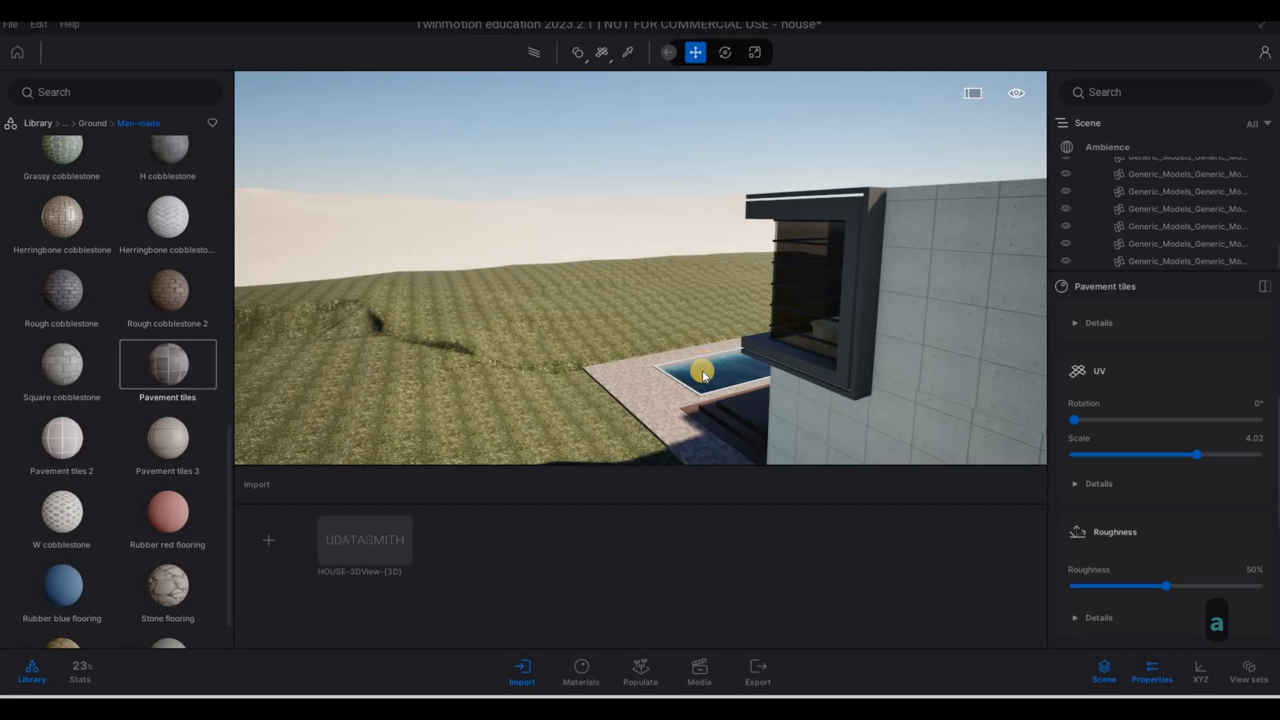
Inspect the pool terrace and tour around the house to the front entrance steps
{"action": "key", "text": "w"}
{"action": "key", "text": "a"}
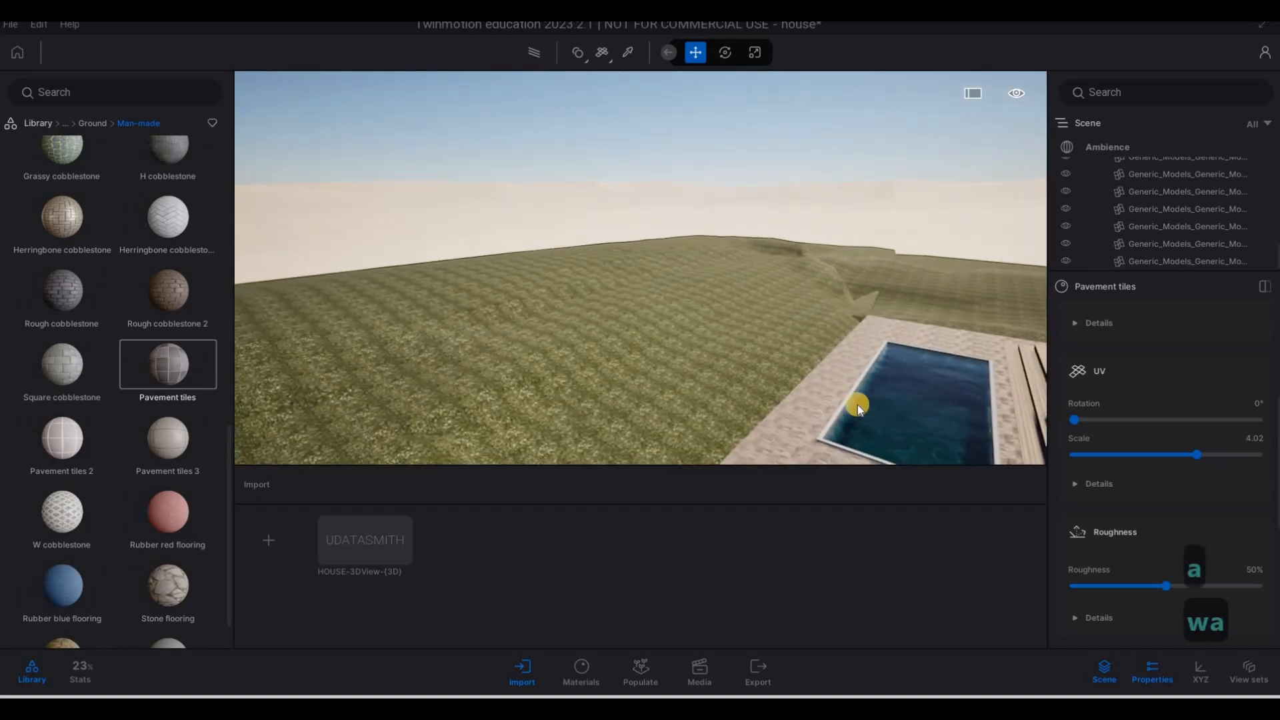
{"action": "right_click_drag", "start_coordinate": [908, 394], "coordinate": [996, 398]}
{"action": "right_click_drag", "start_coordinate": [1076, 412], "coordinate": [827, 360]}
{"action": "key", "text": "d"}
{"action": "key", "text": "d"}
{"action": "key", "text": "s"}
{"action": "key", "text": "w"}
{"action": "key", "text": "a"}
{"action": "key", "text": "w"}
{"action": "key", "text": "w"}
{"action": "key", "text": "d"}
{"action": "key", "text": "w"}
{"action": "key", "text": "e"}
{"action": "key", "text": "w"}
{"action": "key", "text": "d"}
{"action": "key", "text": "w"}
{"action": "key", "text": "q"}
{"action": "key", "text": "s"}
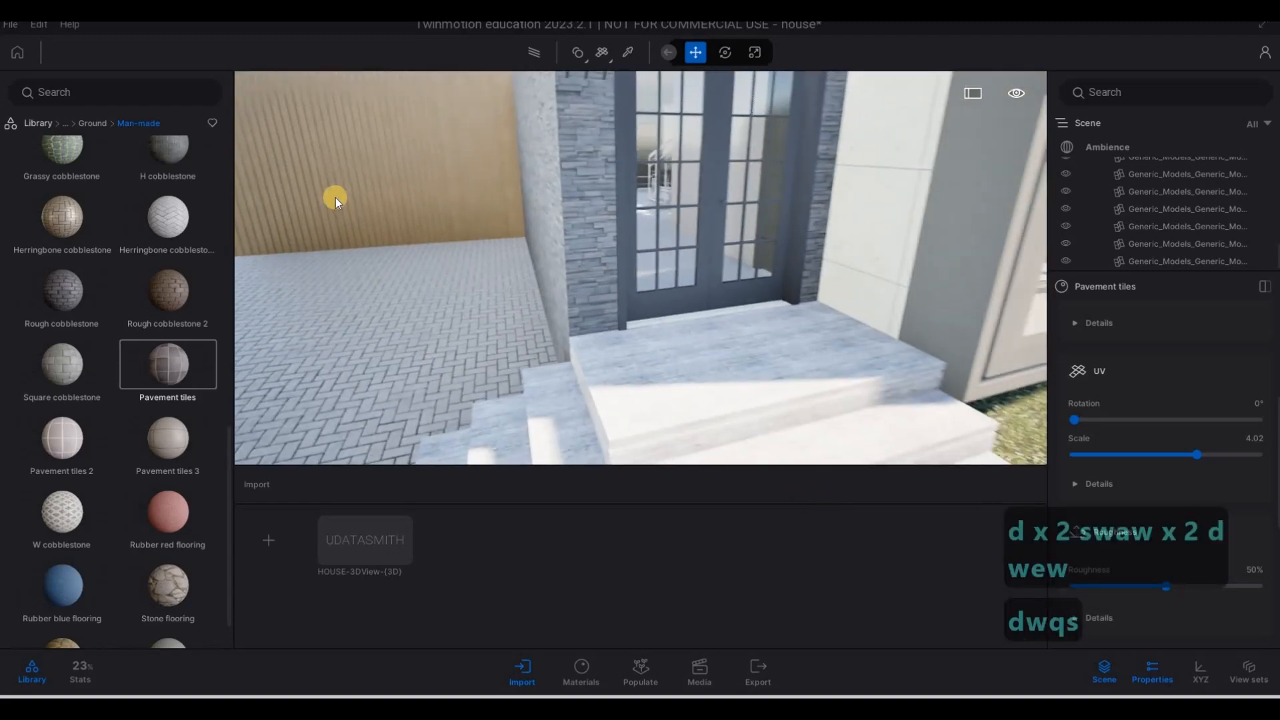
Apply the Asphalt road 2 material from the man-made ground materials to the entrance steps and set its scale to 3.50
{"action": "scroll", "coordinate": [152, 225], "scroll_direction": "down", "scroll_amount": 1}
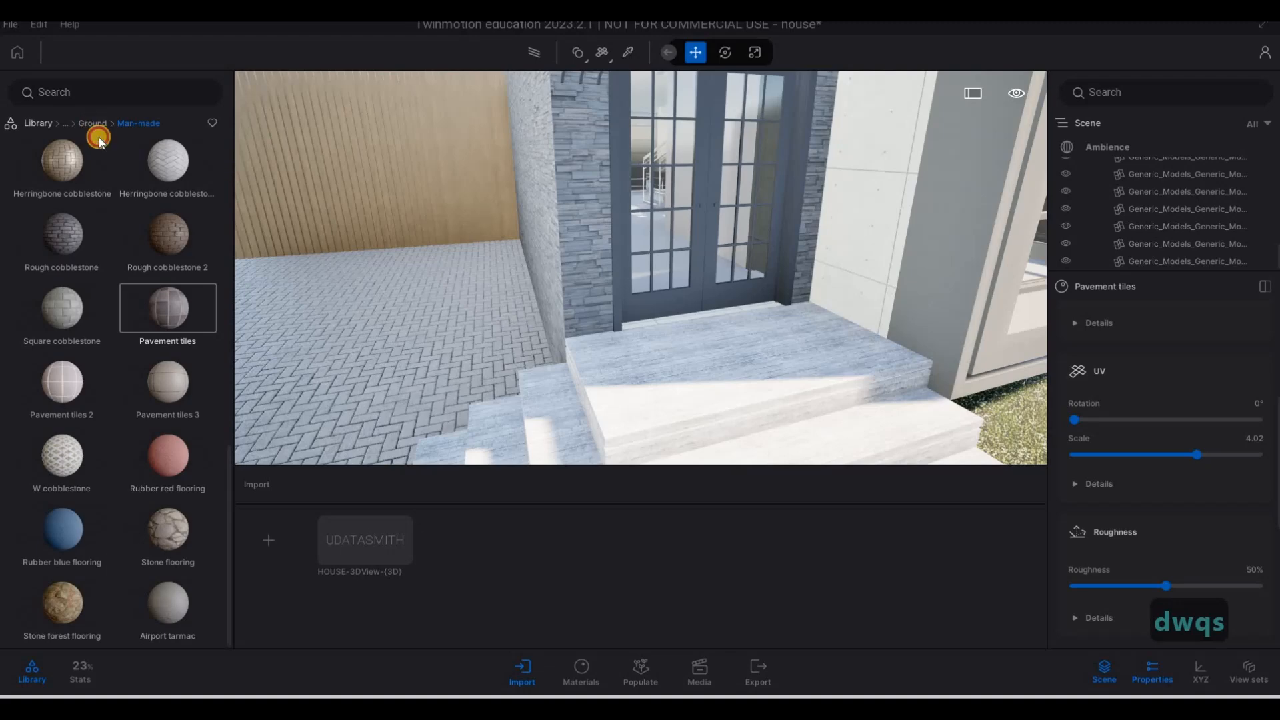
{"action": "left_click", "coordinate": [98, 136]}
{"action": "left_click", "coordinate": [78, 209]}
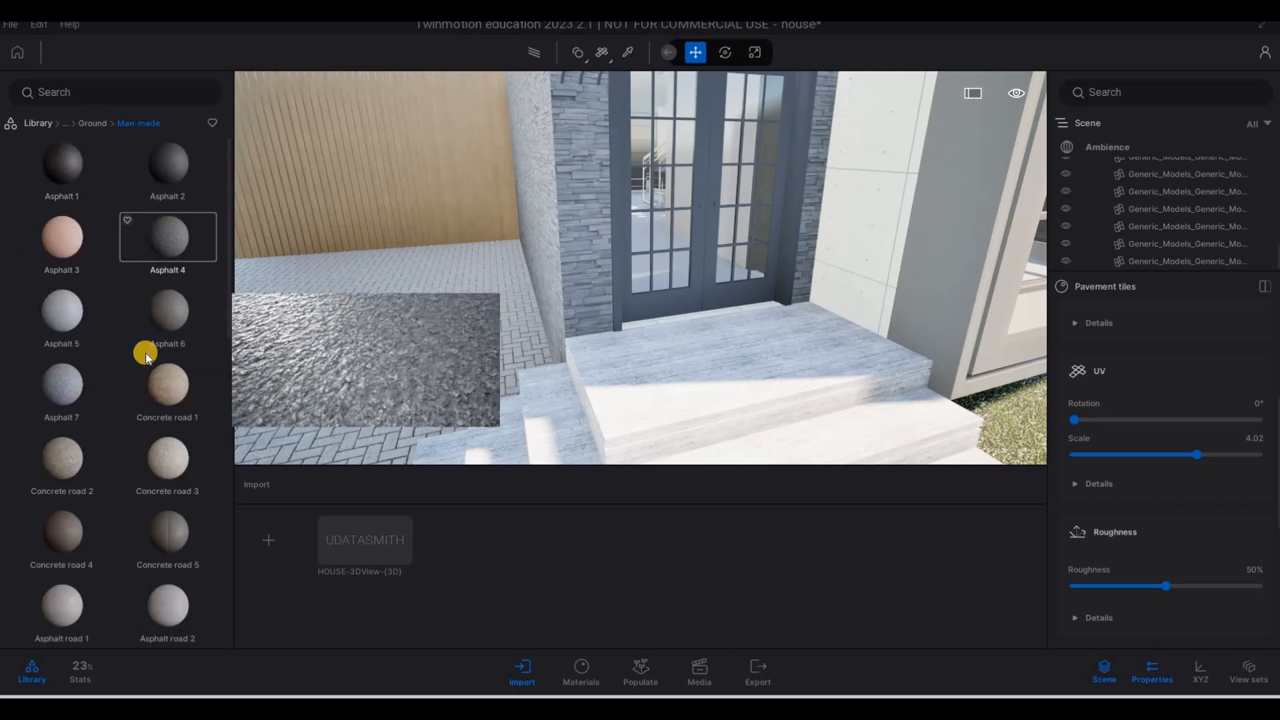
{"action": "scroll", "coordinate": [150, 366], "scroll_direction": "down", "scroll_amount": 4}
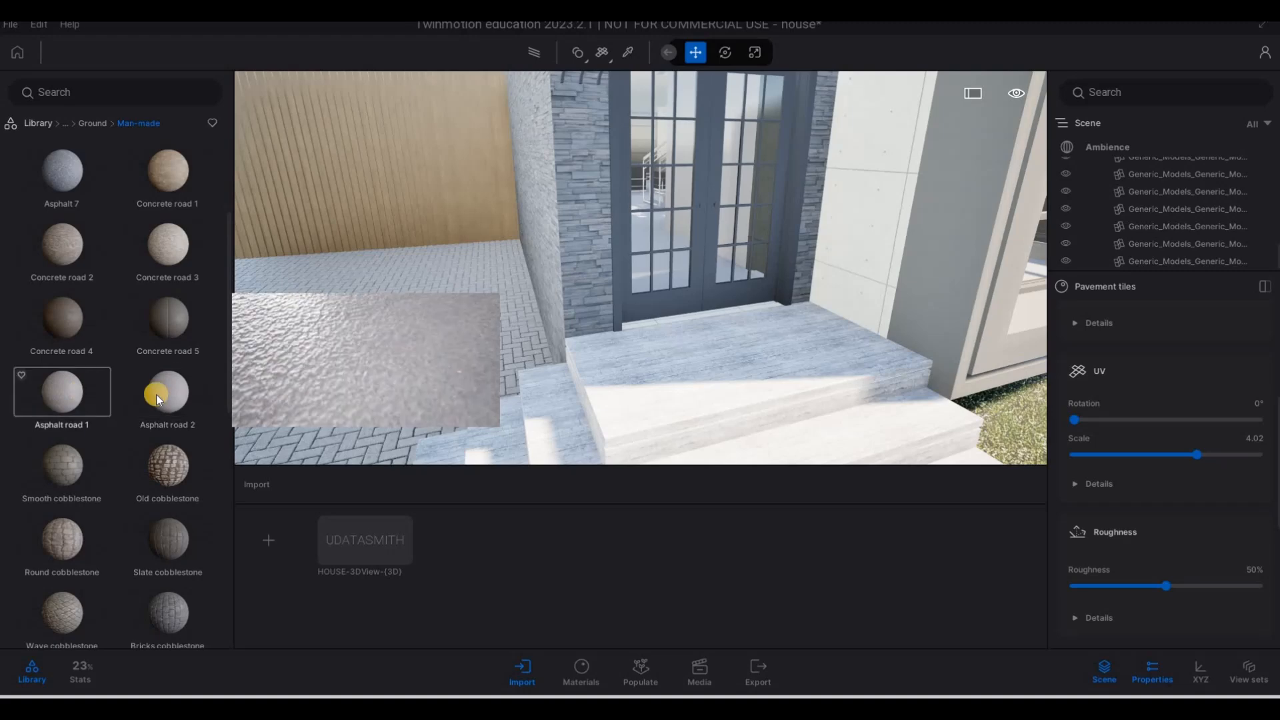
{"action": "left_click_drag", "start_coordinate": [703, 380], "coordinate": [700, 383]}
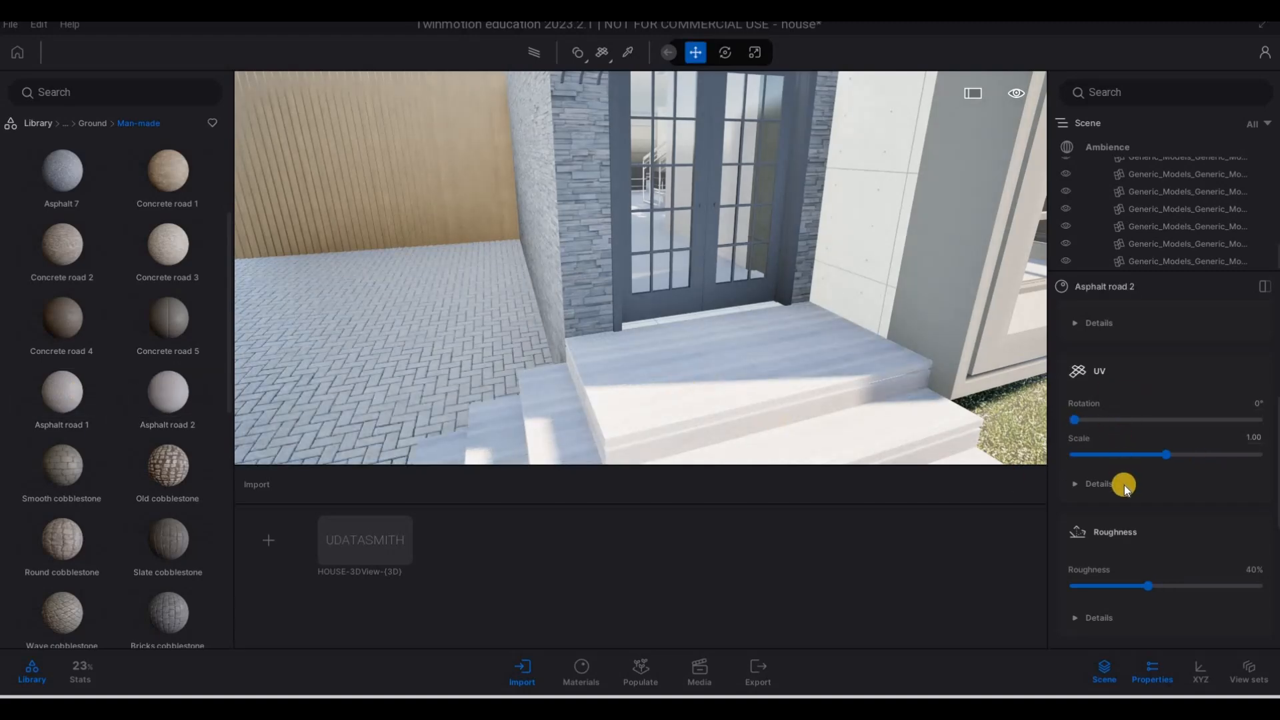
{"action": "scroll", "coordinate": [1146, 460], "scroll_direction": "down", "scroll_amount": 1}
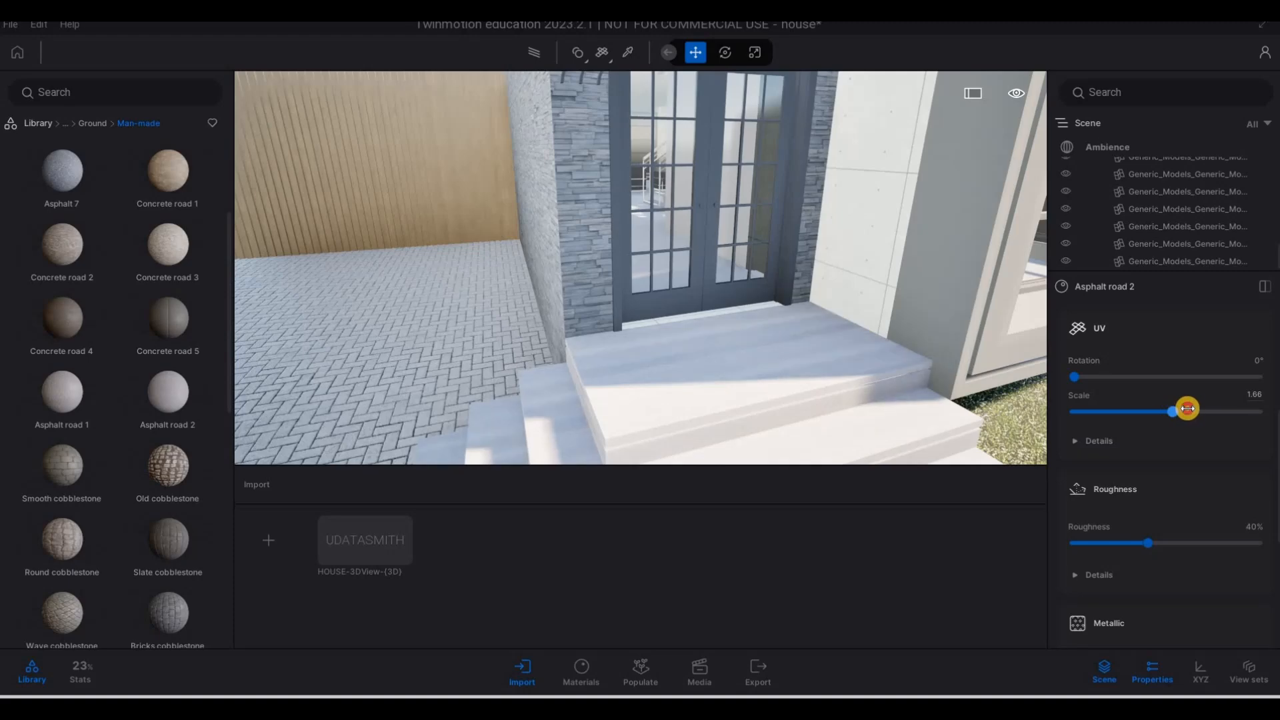
Examine the entrance steps' surface up close, along with the driveway and the front of the house
{"action": "key", "text": "w"}
{"action": "key", "text": "e"}
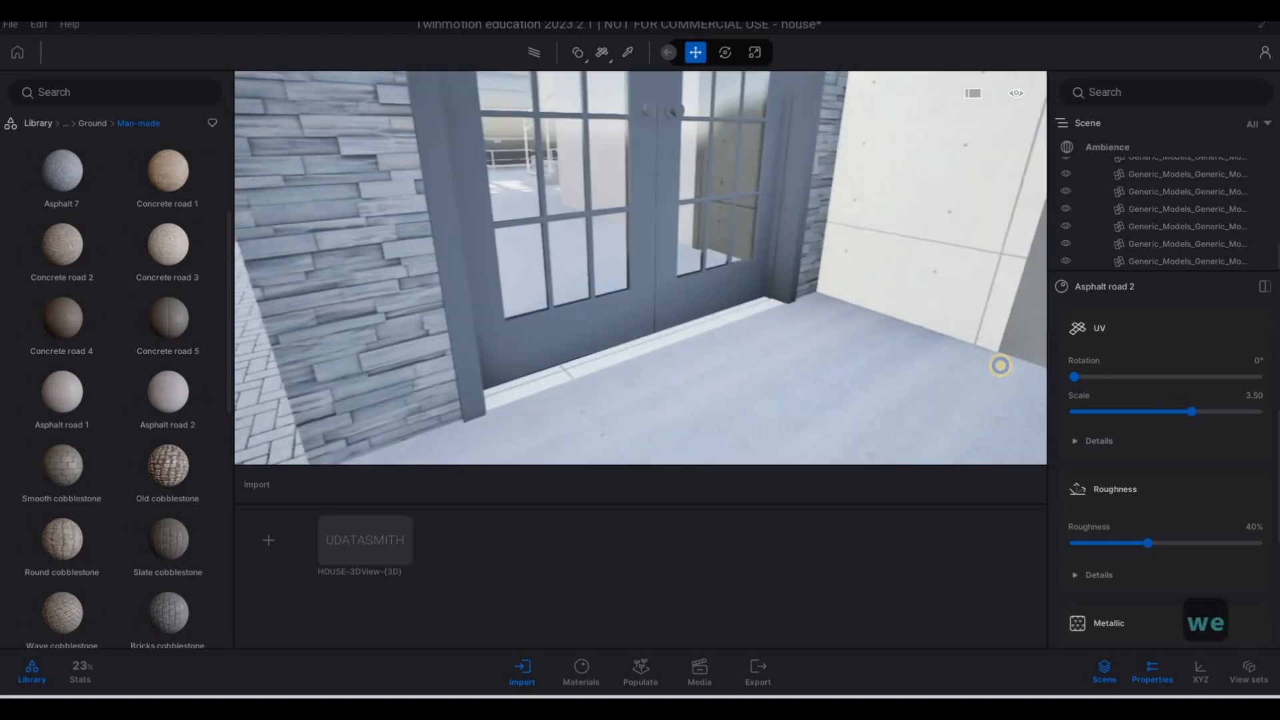
{"action": "key", "text": "q"}
{"action": "key", "text": "s"}
{"action": "key", "text": "e"}
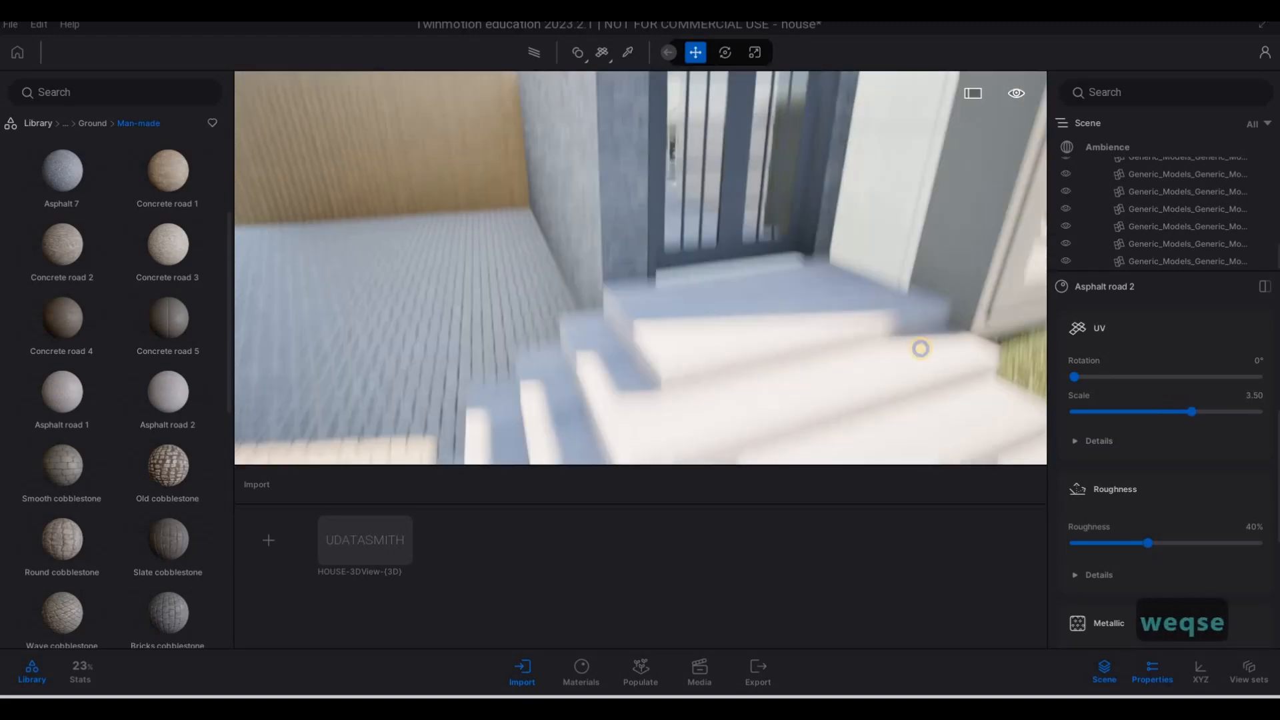
{"action": "key", "text": "s"}
{"action": "key", "text": "s"}
{"action": "key", "text": "s"}
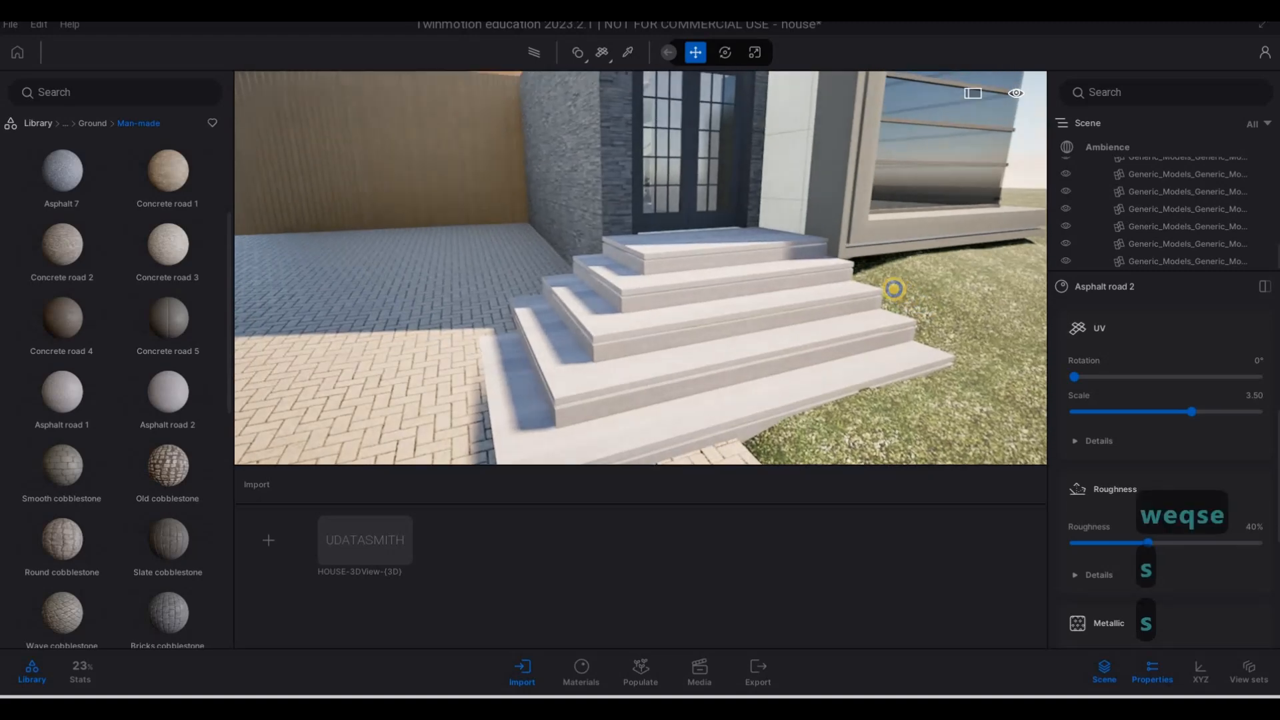
{"action": "key", "text": "e"}
{"action": "key", "text": "s"}
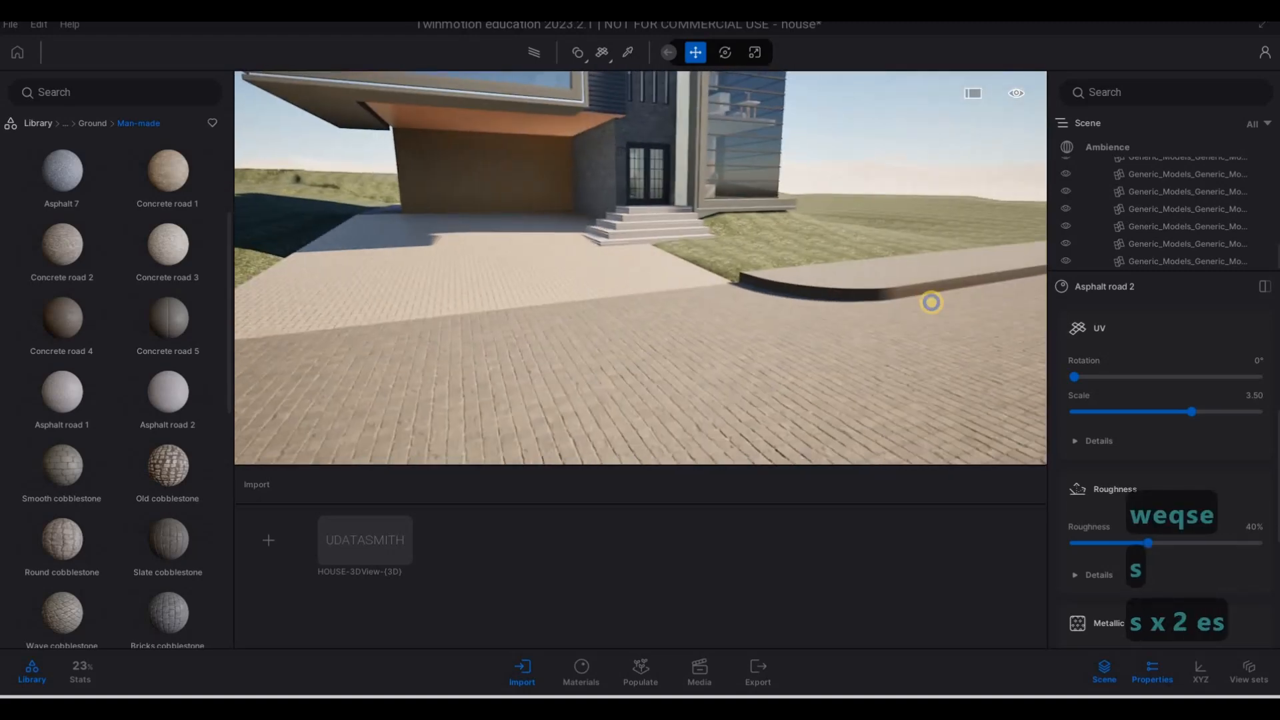
{"action": "key", "text": "a"}
{"action": "key", "text": "q"}
{"action": "key", "text": "a"}
{"action": "key", "text": "s"}
{"action": "key", "text": "q"}
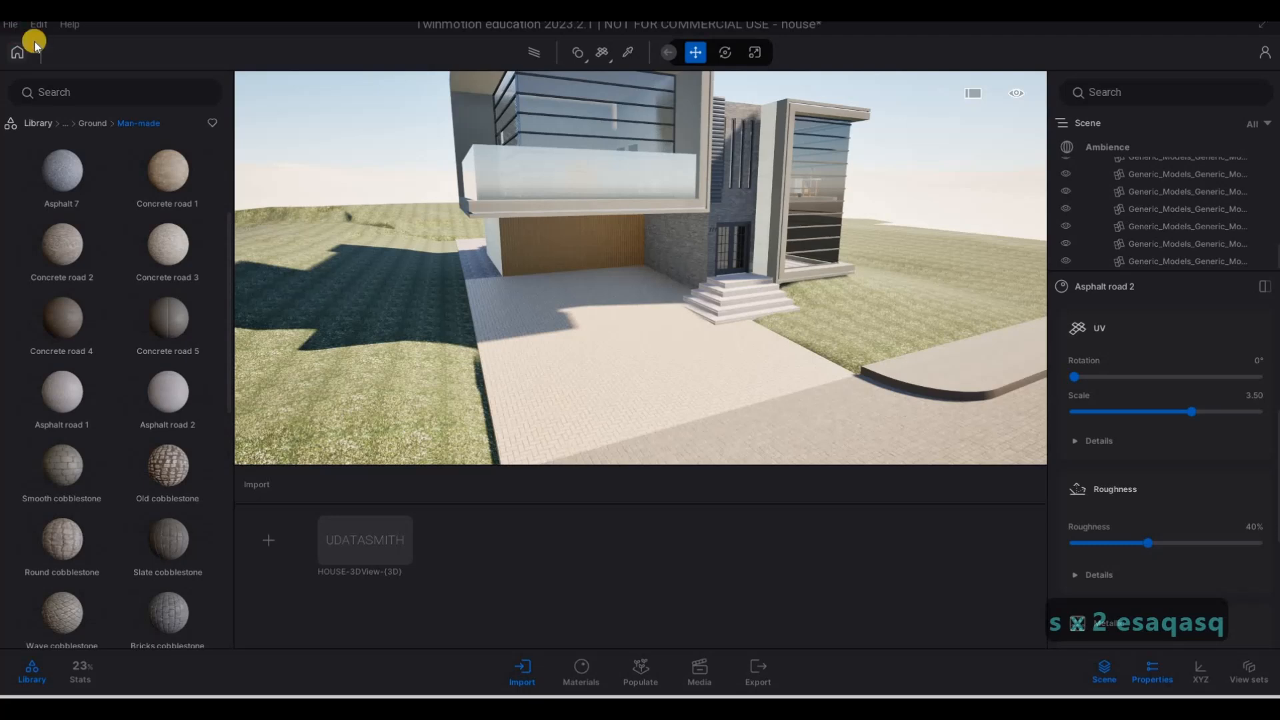
Save the Twinmotion scene, switch to the Revit house model and dismiss the synchronization message
{"action": "left_click", "coordinate": [9, 26]}
{"action": "left_click", "coordinate": [6, 138]}
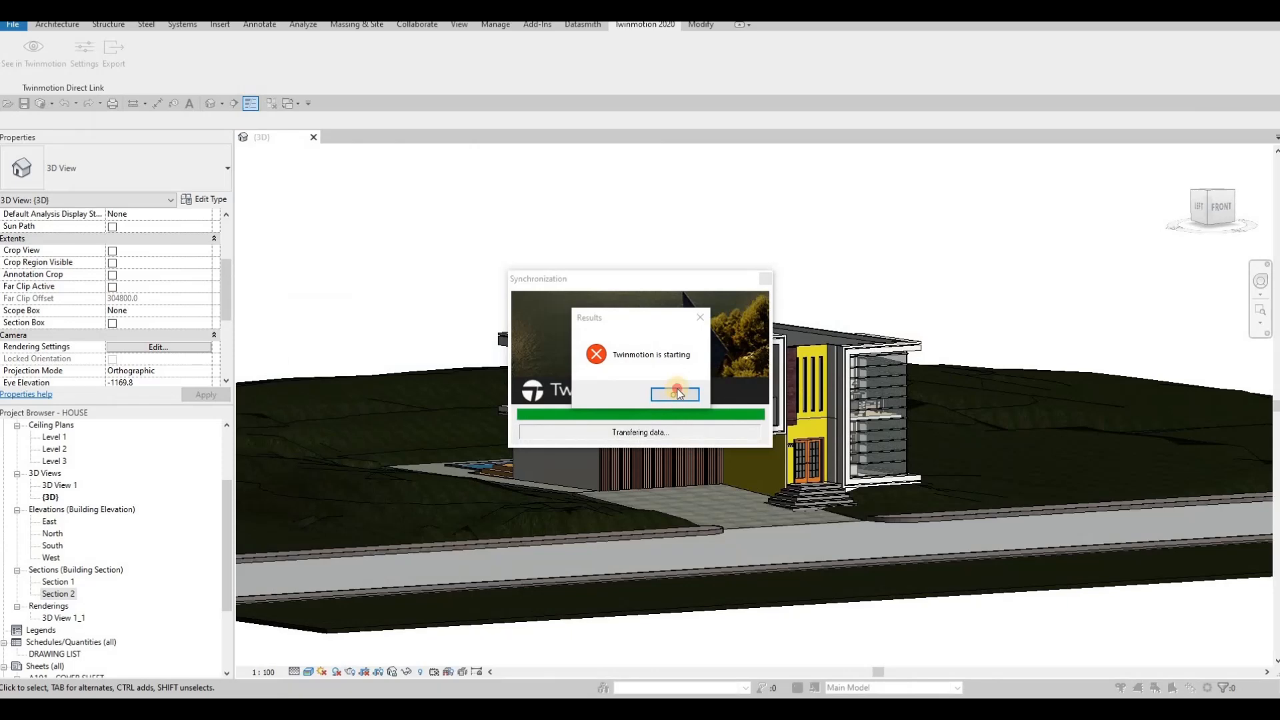
{"action": "left_click", "coordinate": [697, 394]}
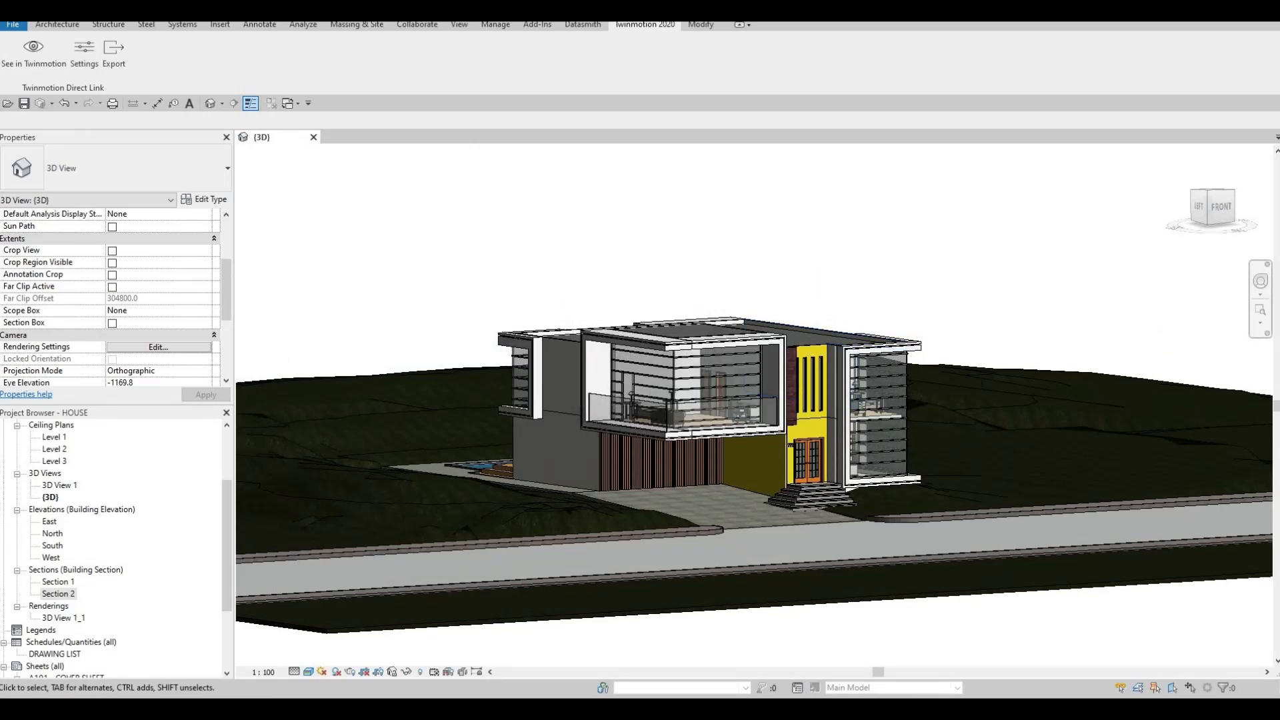
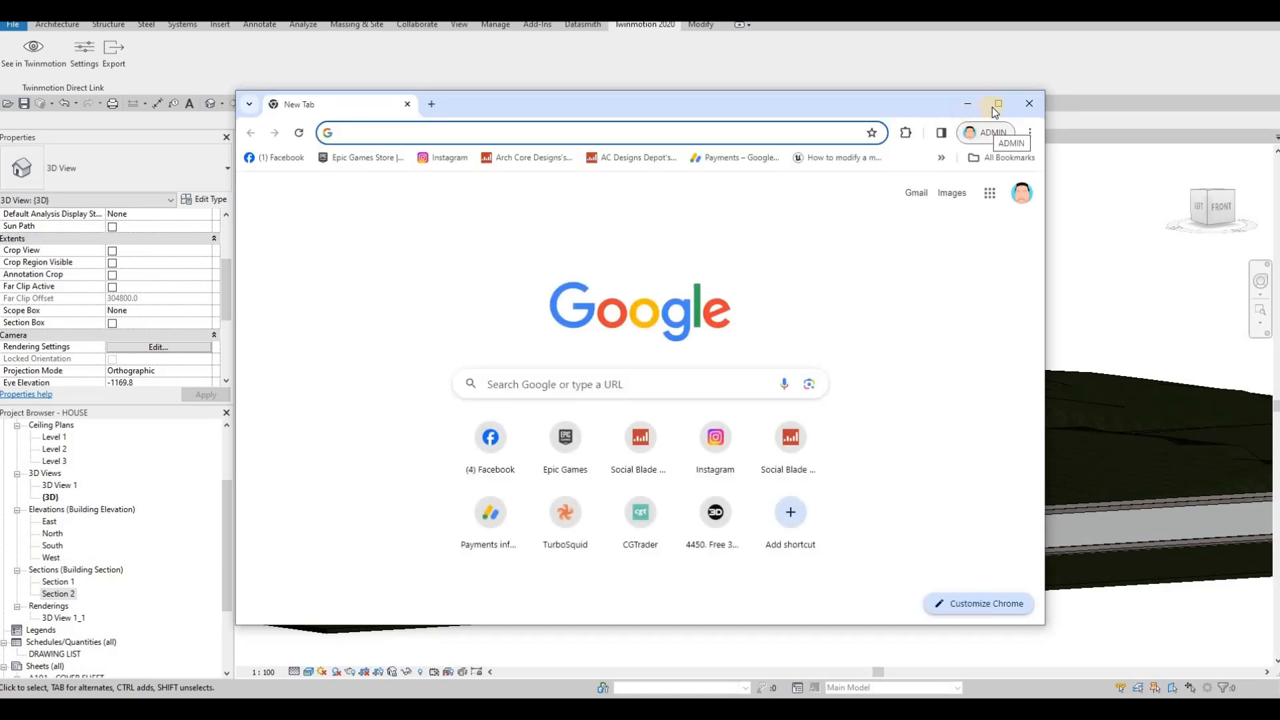
Download the square face-based pot light family from the All Extra Families folder in Google Drive
{"action": "left_click", "coordinate": [998, 104]}
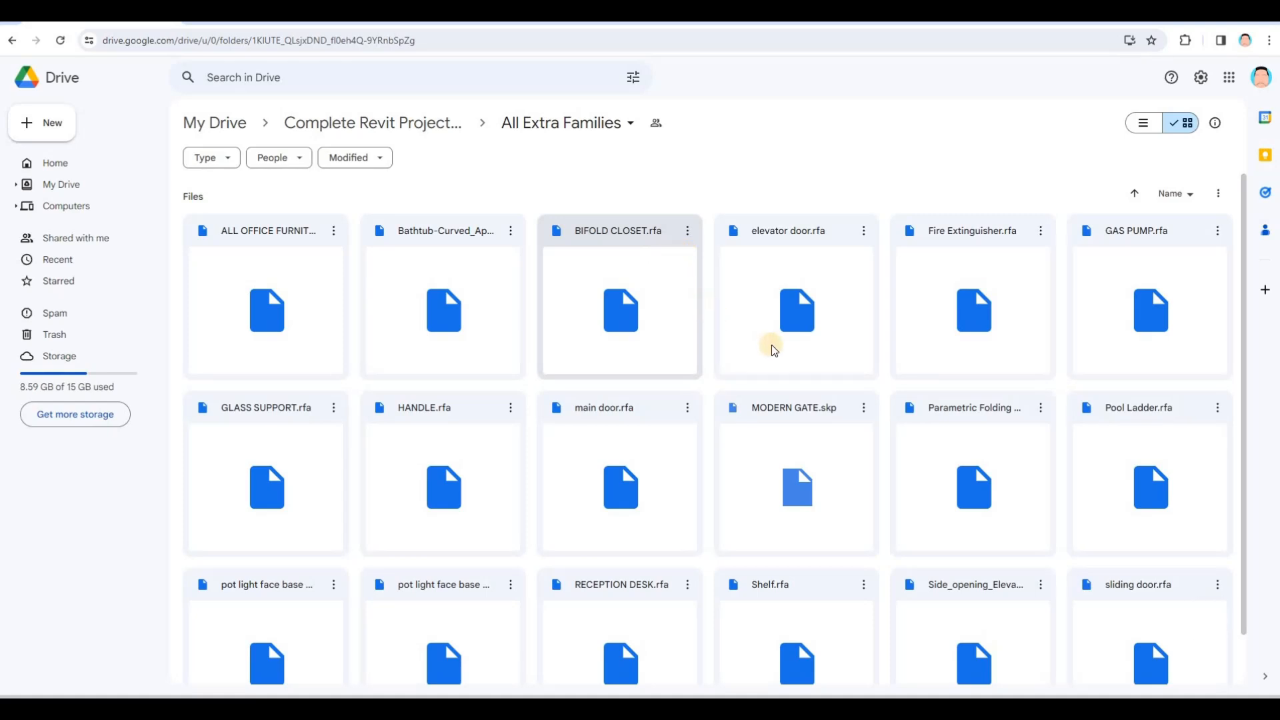
{"action": "scroll", "coordinate": [773, 348], "scroll_direction": "down", "scroll_amount": 1}
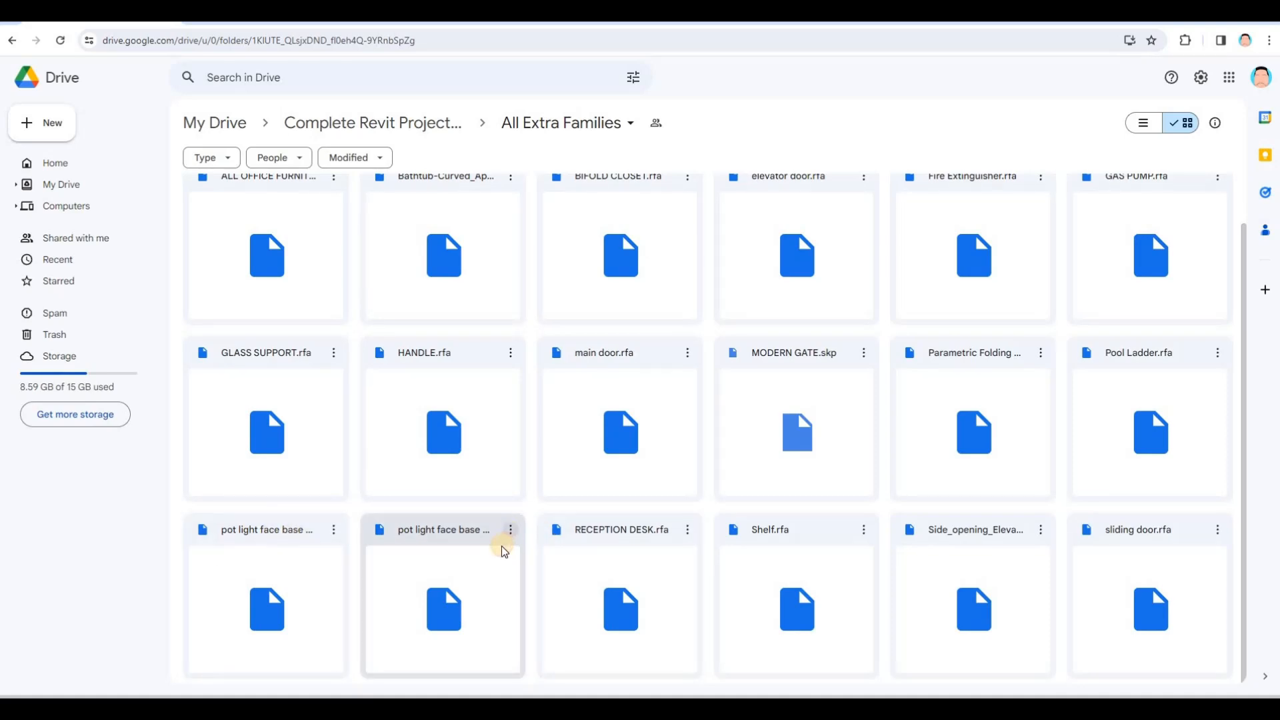
{"action": "left_click", "coordinate": [508, 536]}
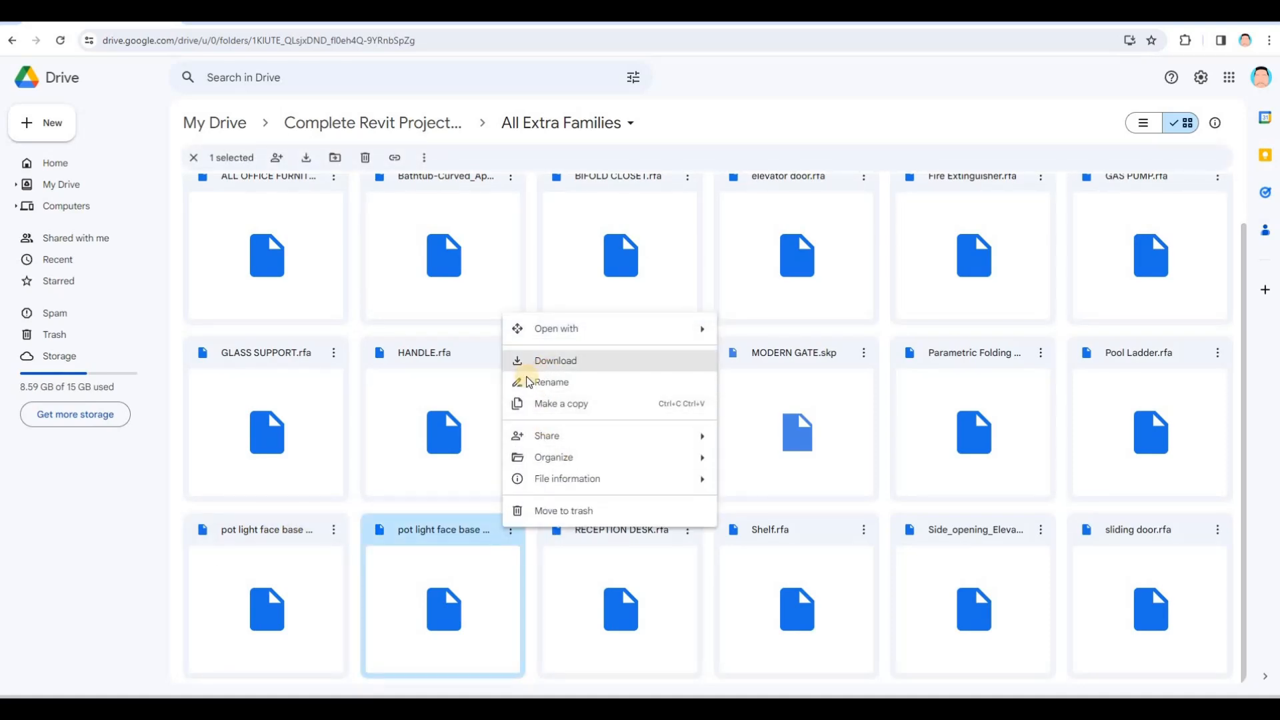
{"action": "left_click", "coordinate": [543, 361]}
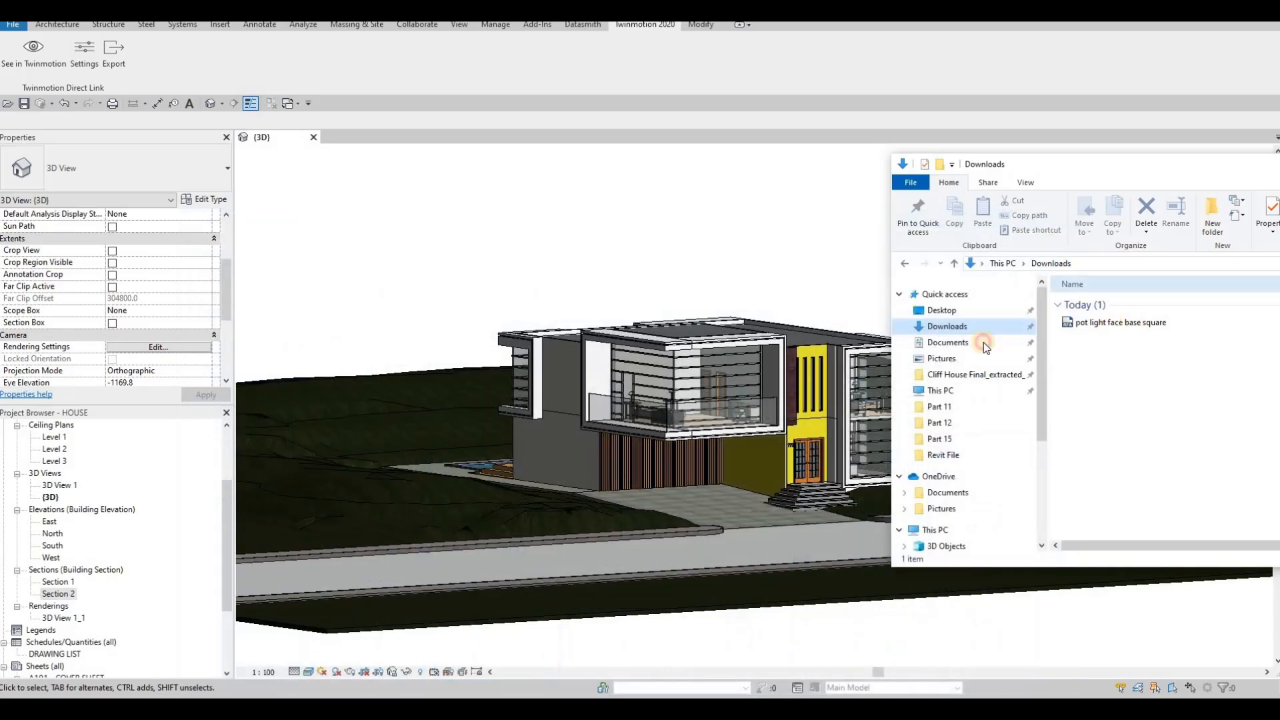
Load the downloaded pot light face base square family into the Revit model and place one on the underside of the cantilevered front frame
{"action": "left_click", "coordinate": [1120, 322]}
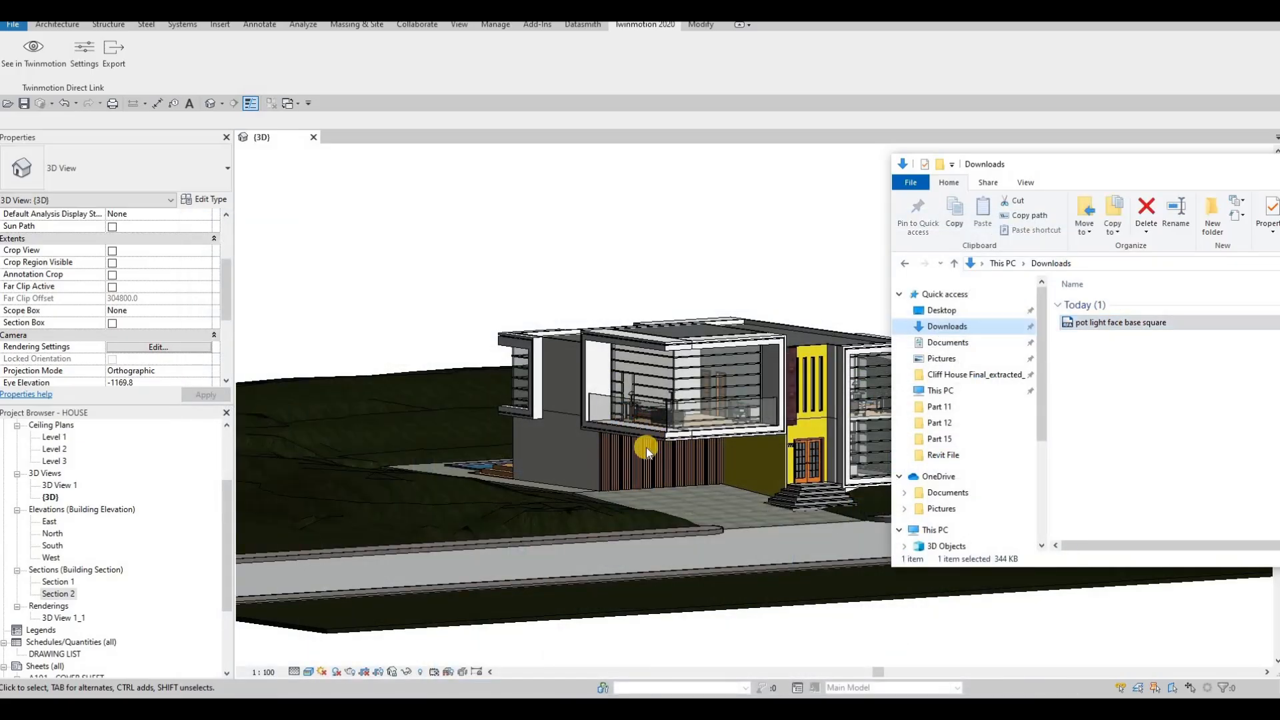
{"action": "left_click_drag", "start_coordinate": [1120, 322], "coordinate": [646, 447]}
{"action": "scroll", "coordinate": [659, 451], "scroll_direction": "up", "scroll_amount": 5}
{"action": "middle_click_drag", "start_coordinate": [660, 451], "coordinate": [612, 471], "text": "shift"}
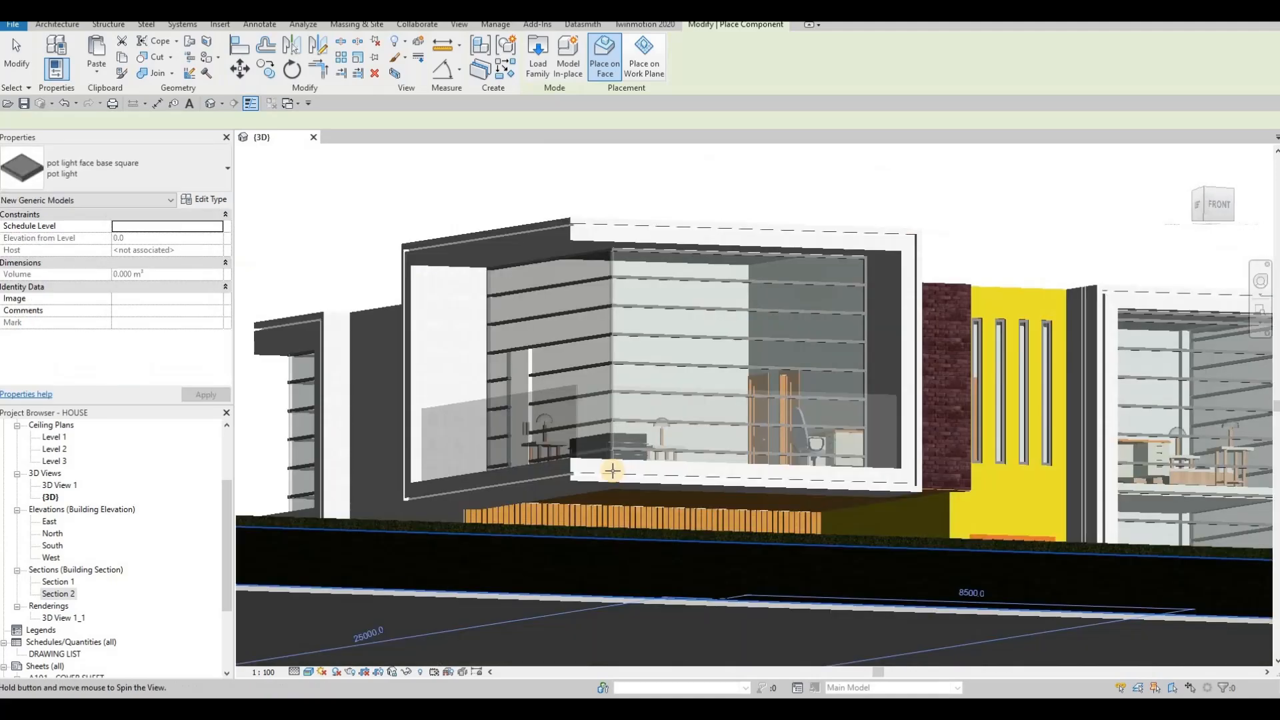
{"action": "scroll", "coordinate": [600, 443], "scroll_direction": "up", "scroll_amount": 6}
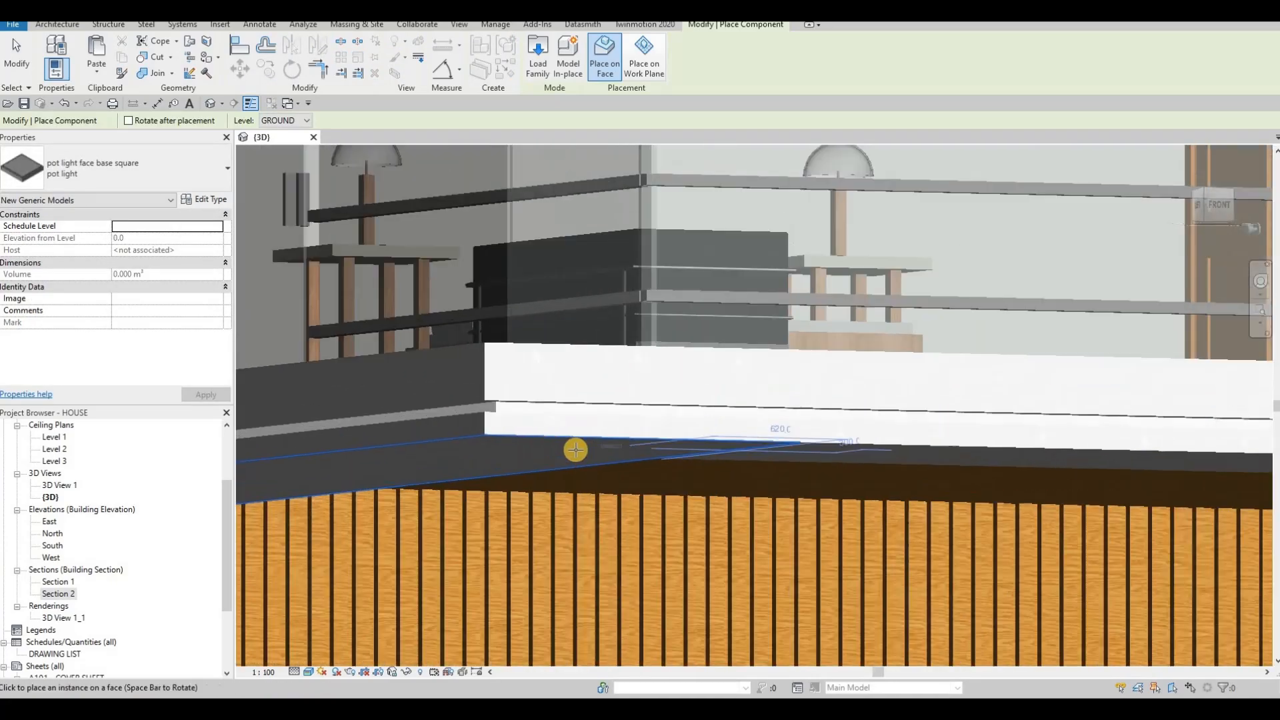
{"action": "left_click", "coordinate": [581, 452]}
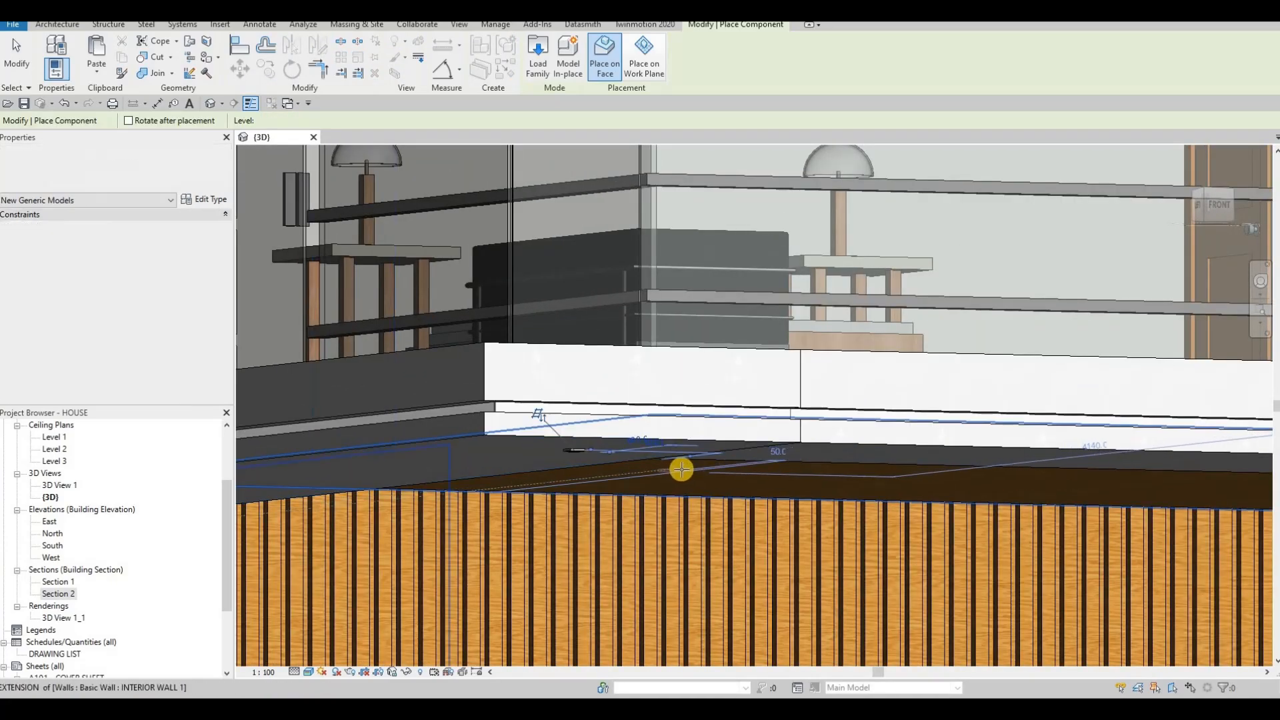
Place a pot light on the ceiling inside the cantilevered front balcony frame
{"action": "scroll", "coordinate": [643, 450], "scroll_direction": "down", "scroll_amount": 5}
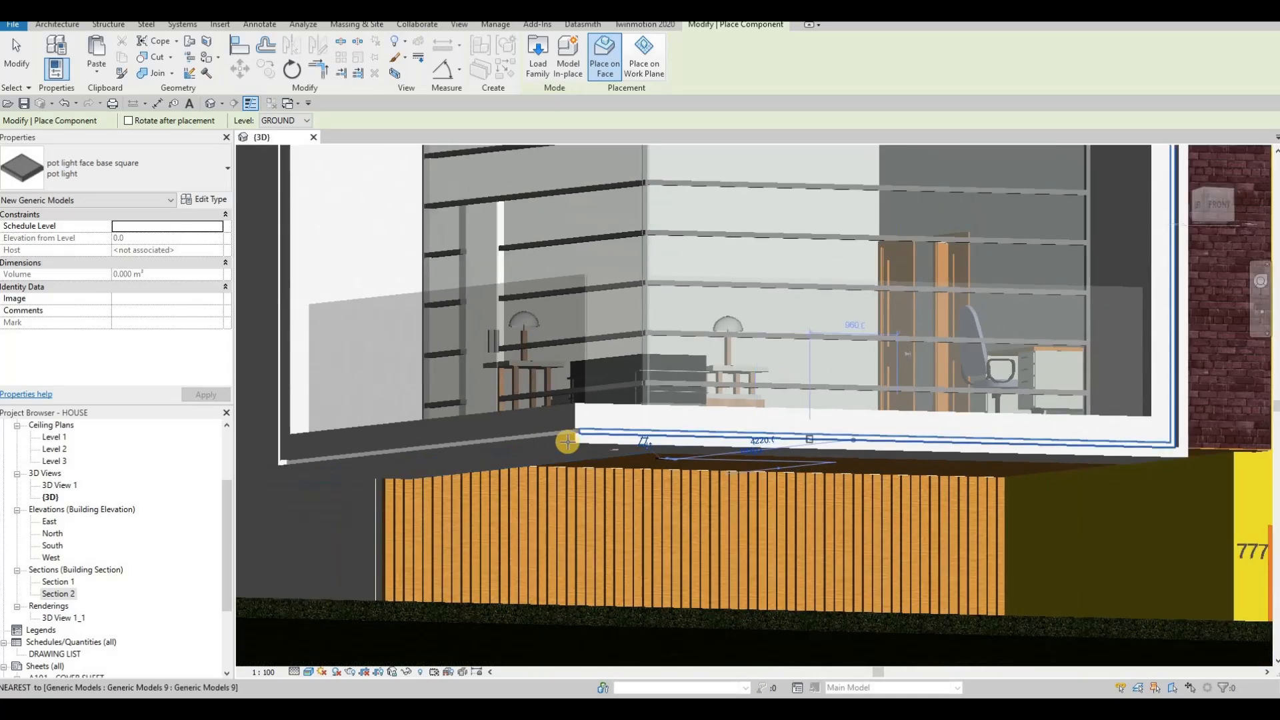
{"action": "scroll", "coordinate": [539, 326], "scroll_direction": "down", "scroll_amount": 3}
{"action": "scroll", "coordinate": [294, 254], "scroll_direction": "up", "scroll_amount": 5}
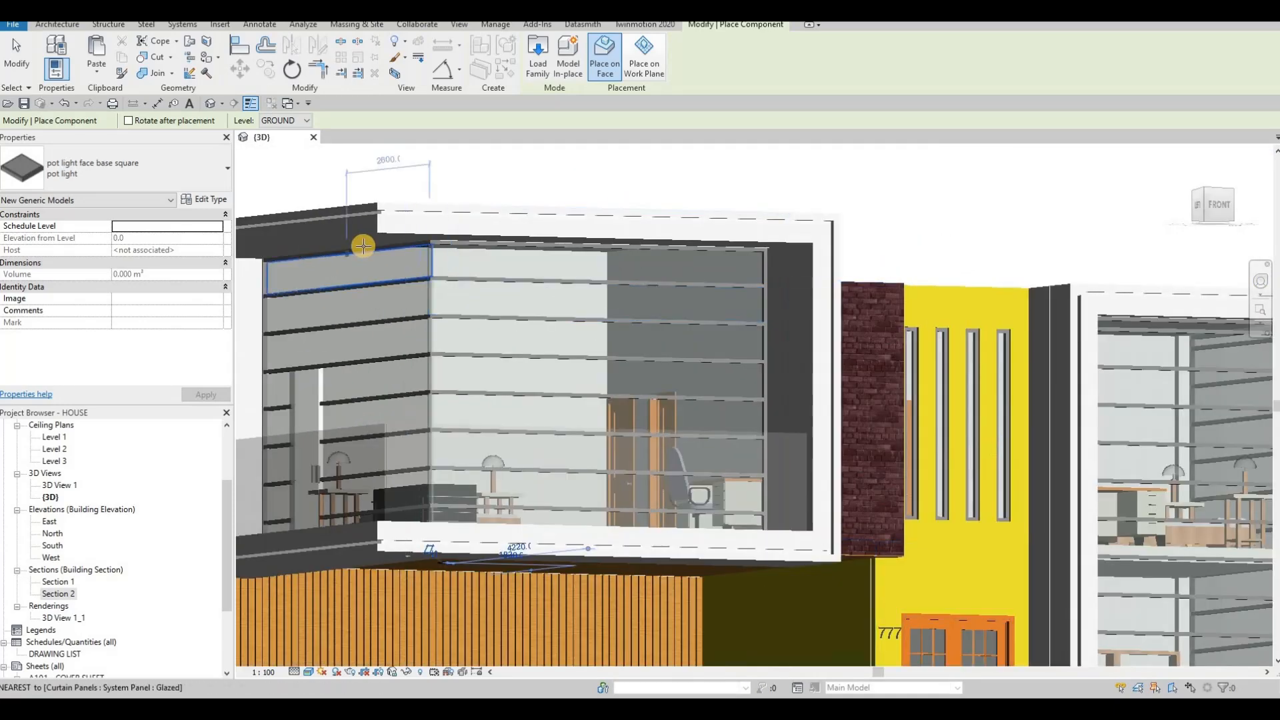
{"action": "scroll", "coordinate": [486, 251], "scroll_direction": "up", "scroll_amount": 4}
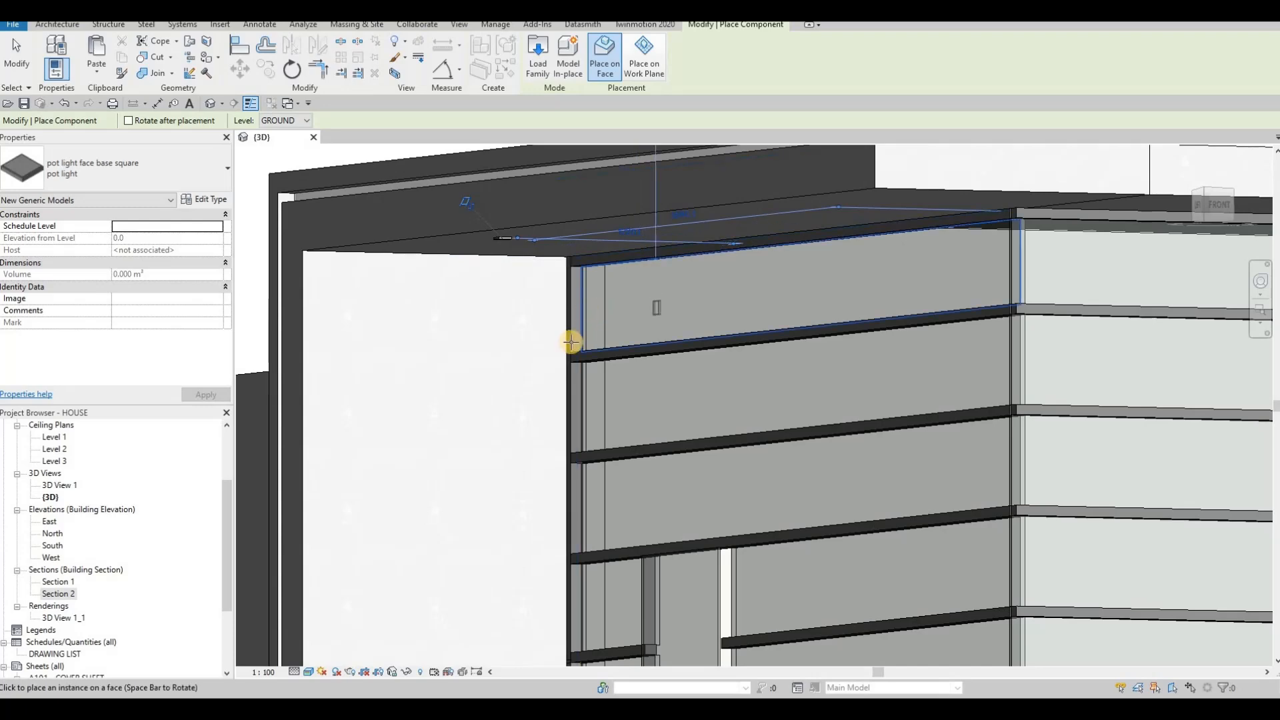
Place a pot light on the overhang soffit above the corner glazing beside the entrance
{"action": "scroll", "coordinate": [571, 342], "scroll_direction": "down", "scroll_amount": 5}
{"action": "middle_click_drag", "start_coordinate": [796, 345], "coordinate": [576, 303]}
{"action": "scroll", "coordinate": [575, 304], "scroll_direction": "down", "scroll_amount": 1}
{"action": "middle_click_drag", "start_coordinate": [980, 375], "coordinate": [637, 206]}
{"action": "scroll", "coordinate": [606, 180], "scroll_direction": "up", "scroll_amount": 4}
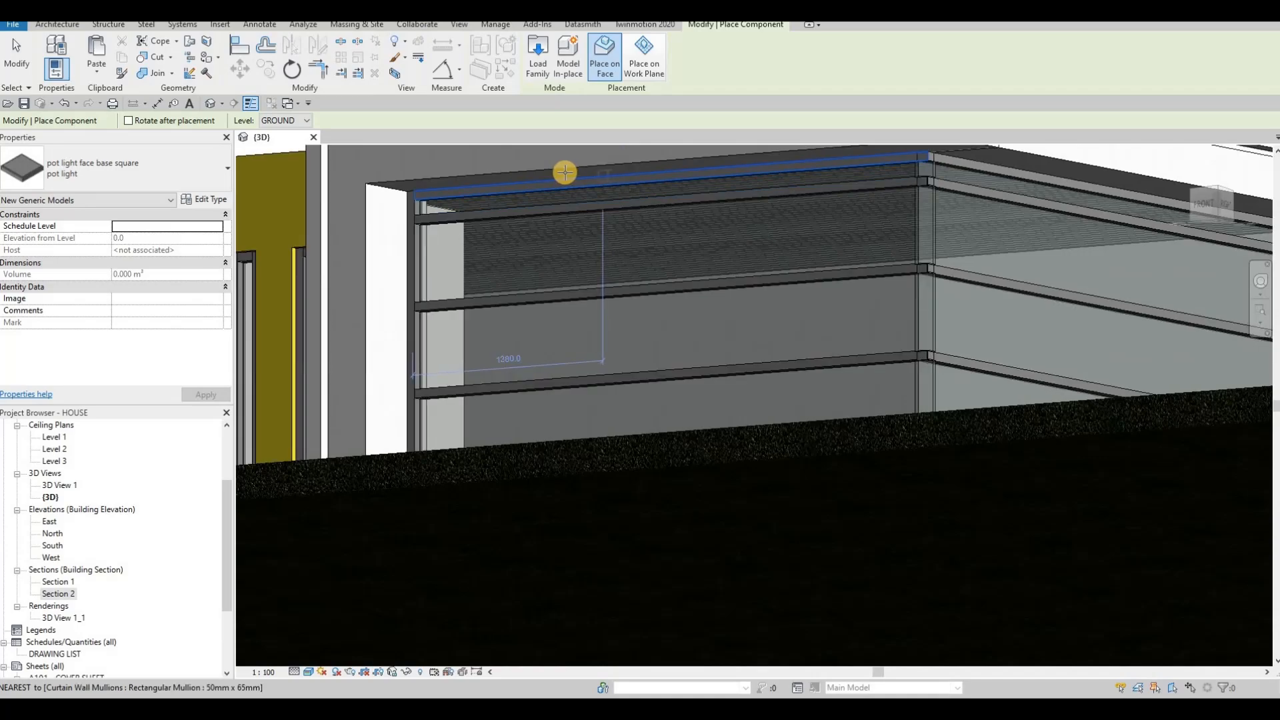
{"action": "middle_click_drag", "start_coordinate": [721, 290], "coordinate": [836, 394], "text": "shift"}
{"action": "scroll", "coordinate": [801, 383], "scroll_direction": "down", "scroll_amount": 5}
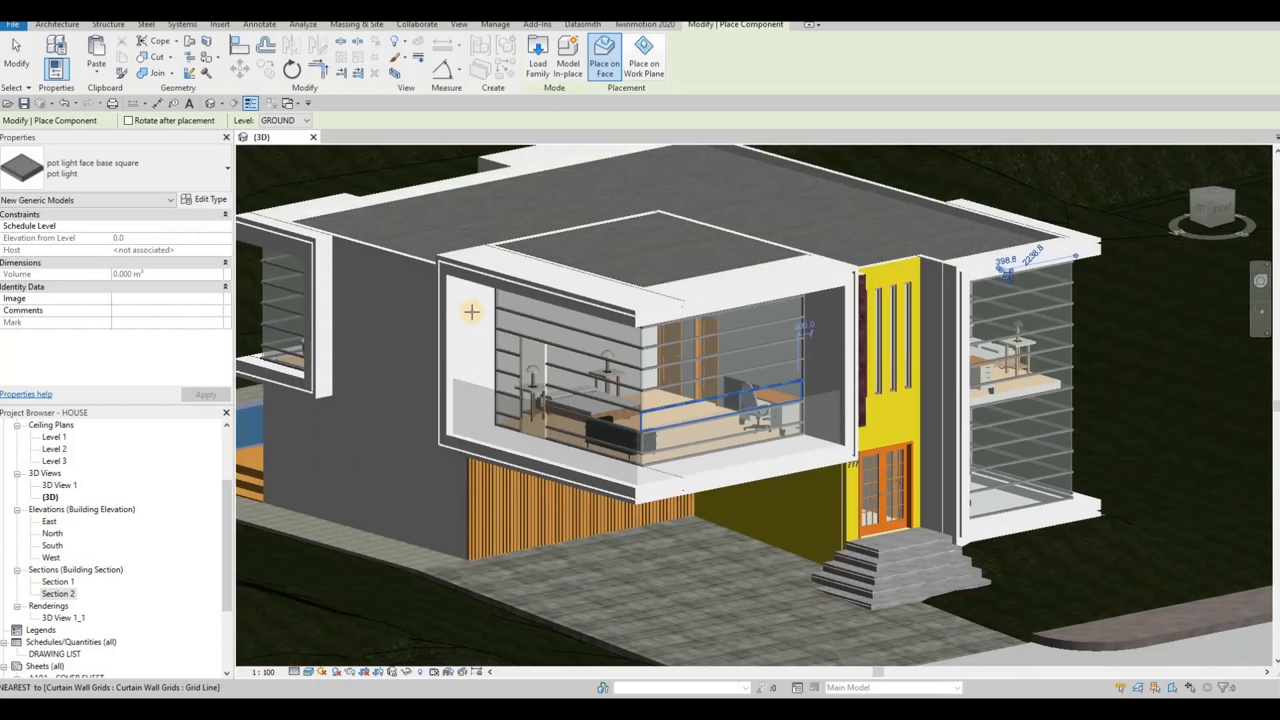
Place pot lights on the soffit inside the projecting window frame at the back of the house
{"action": "middle_click_drag", "start_coordinate": [877, 332], "coordinate": [871, 221], "text": "shift"}
{"action": "scroll", "coordinate": [871, 222], "scroll_direction": "up", "scroll_amount": 3}
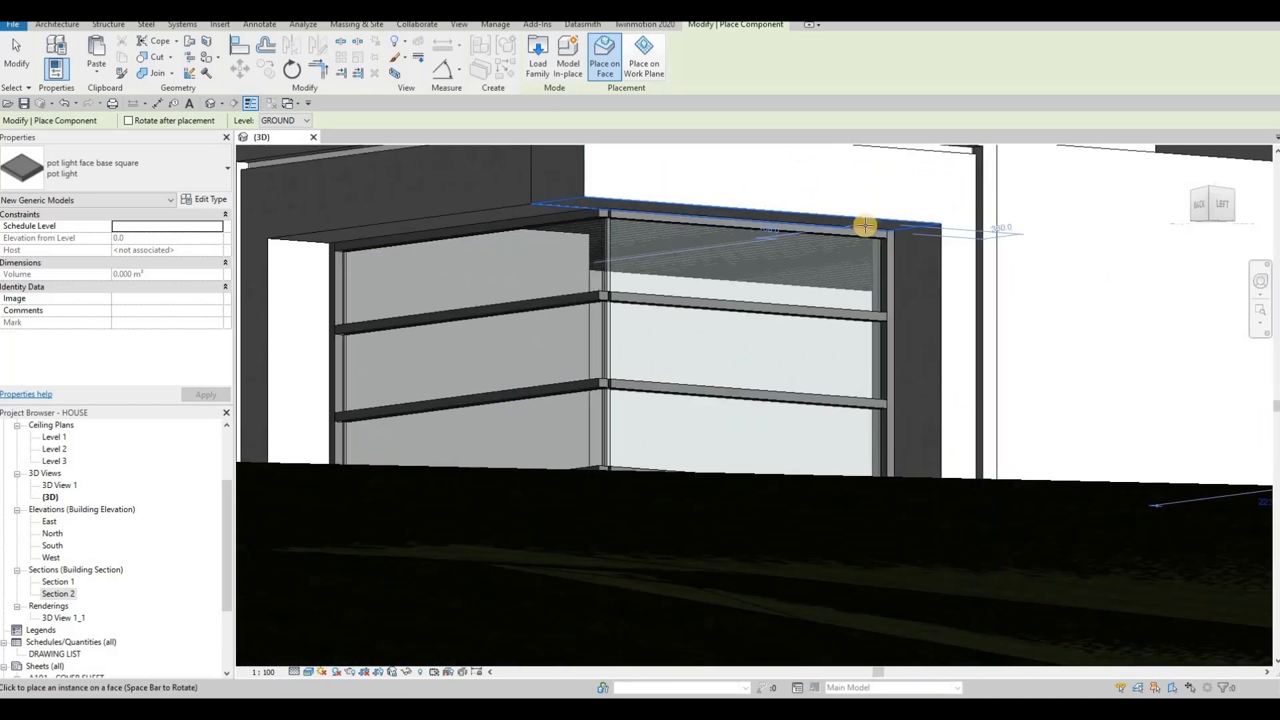
{"action": "mouse_move", "coordinate": [580, 302]}
{"action": "middle_mouse_down"}
{"action": "mouse_move", "coordinate": [854, 294]}
{"action": "mouse_move", "coordinate": [726, 308]}
{"action": "mouse_move", "coordinate": [546, 285]}
{"action": "mouse_move", "coordinate": [591, 296]}
{"action": "middle_mouse_up"}
{"action": "scroll", "coordinate": [546, 284], "scroll_direction": "down", "scroll_amount": 4}
{"action": "scroll", "coordinate": [618, 315], "scroll_direction": "up", "scroll_amount": 4}
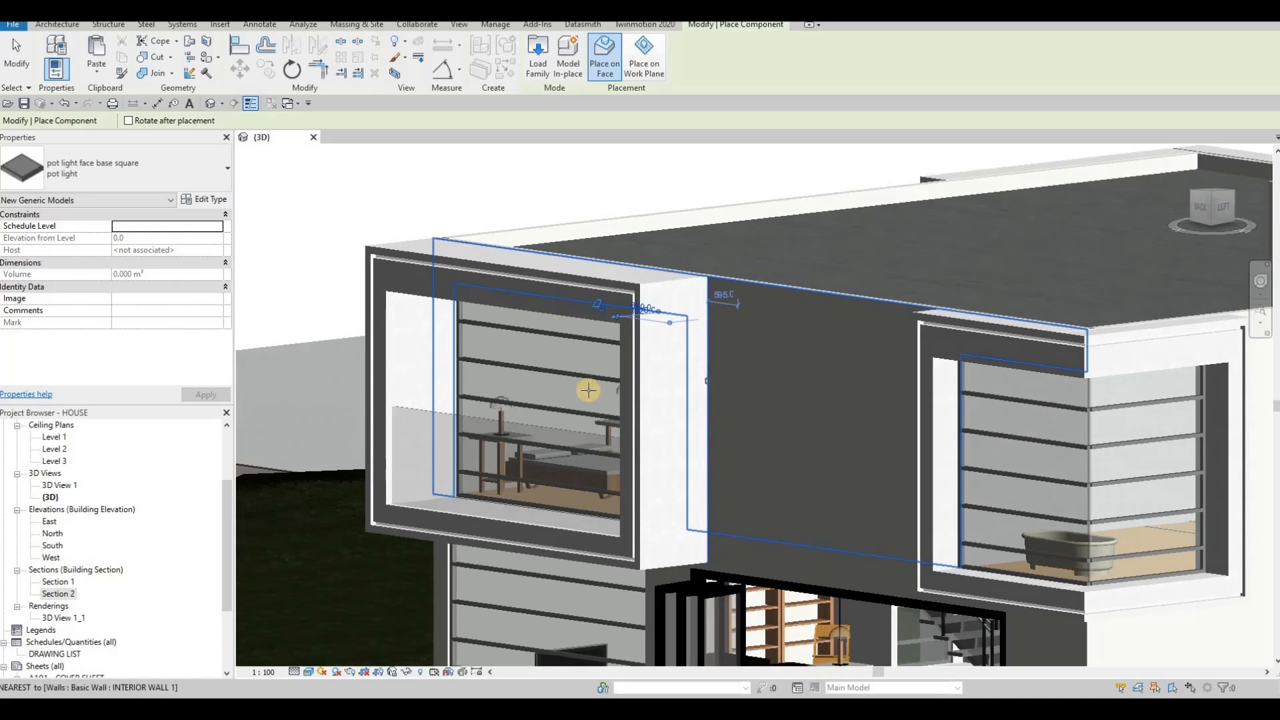
{"action": "middle_click_drag", "start_coordinate": [589, 391], "coordinate": [726, 325], "text": "shift"}
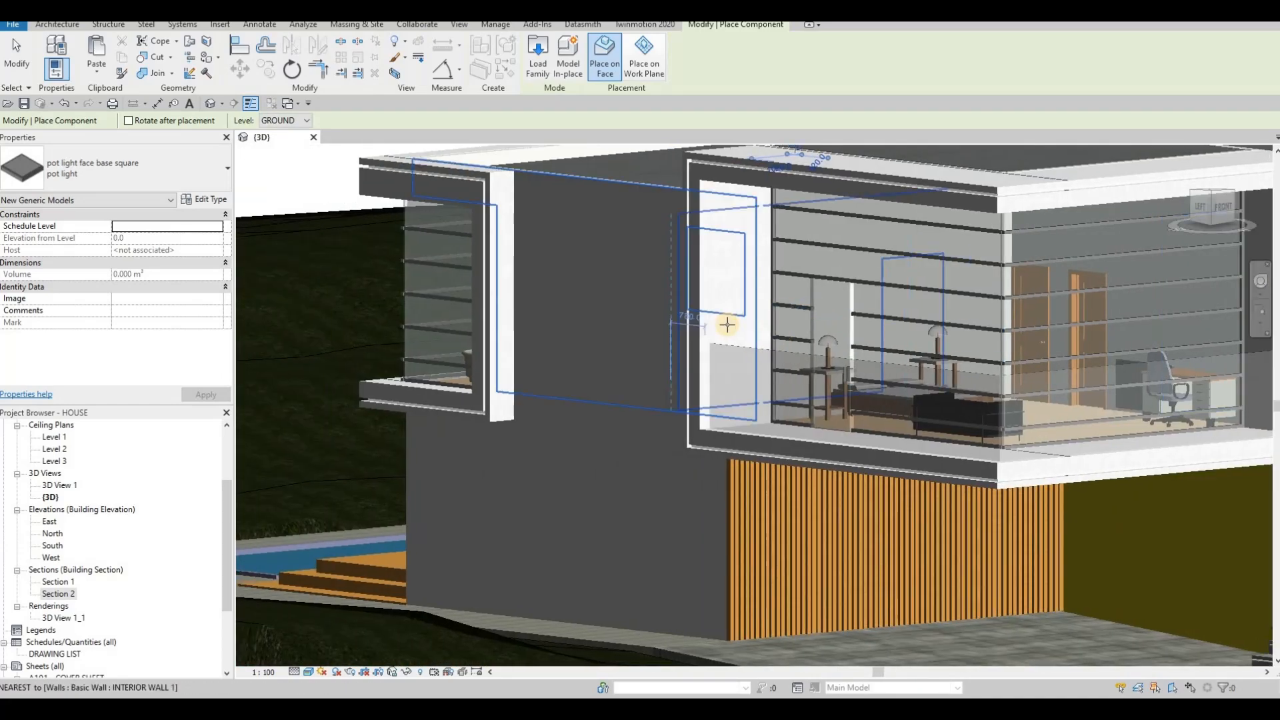
Place pot lights on the underside of the projecting rear window frame and end component placement
{"action": "scroll", "coordinate": [727, 325], "scroll_direction": "up", "scroll_amount": 8}
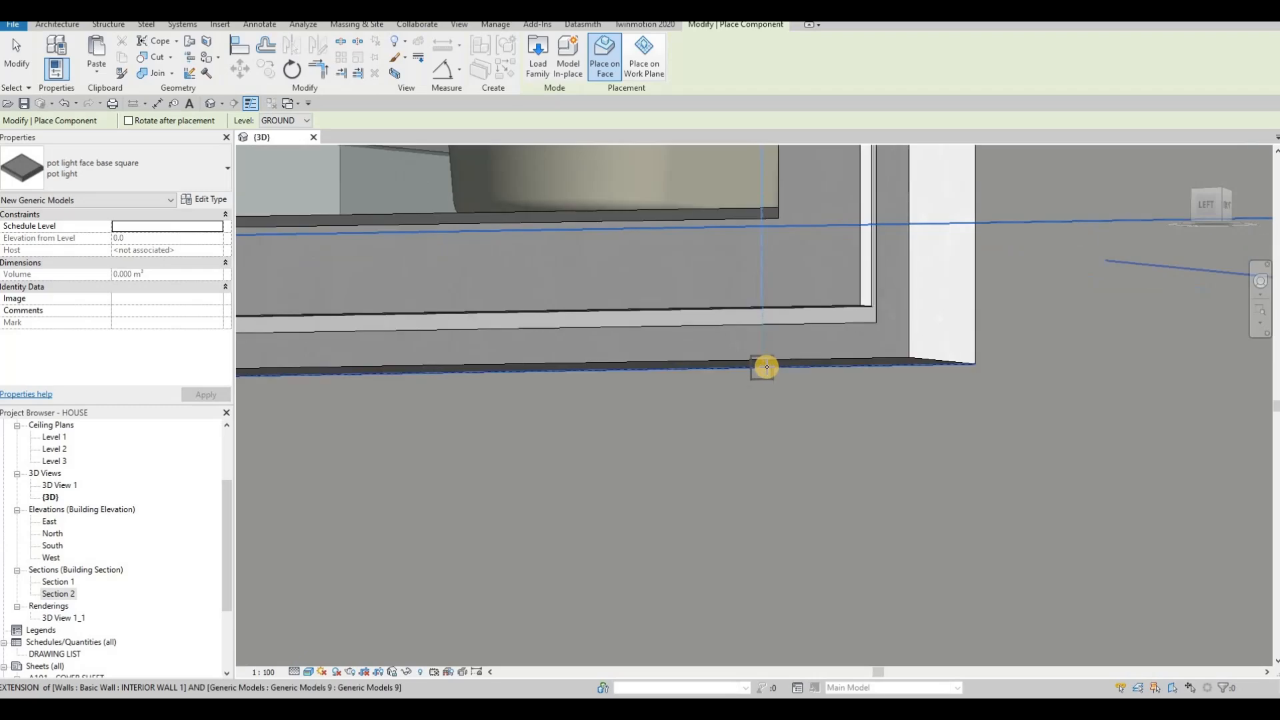
{"action": "middle_click_drag", "start_coordinate": [754, 390], "coordinate": [830, 453], "text": "shift"}
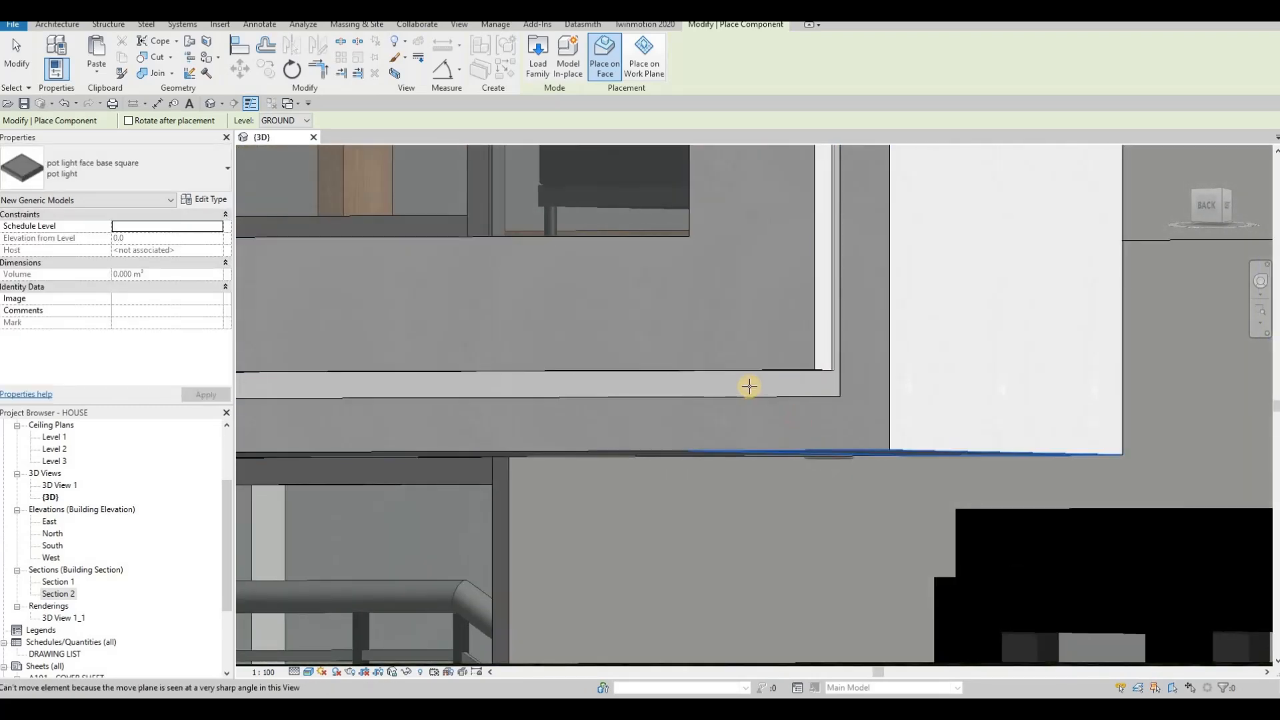
{"action": "middle_click_drag", "start_coordinate": [803, 383], "coordinate": [758, 327], "text": "shift"}
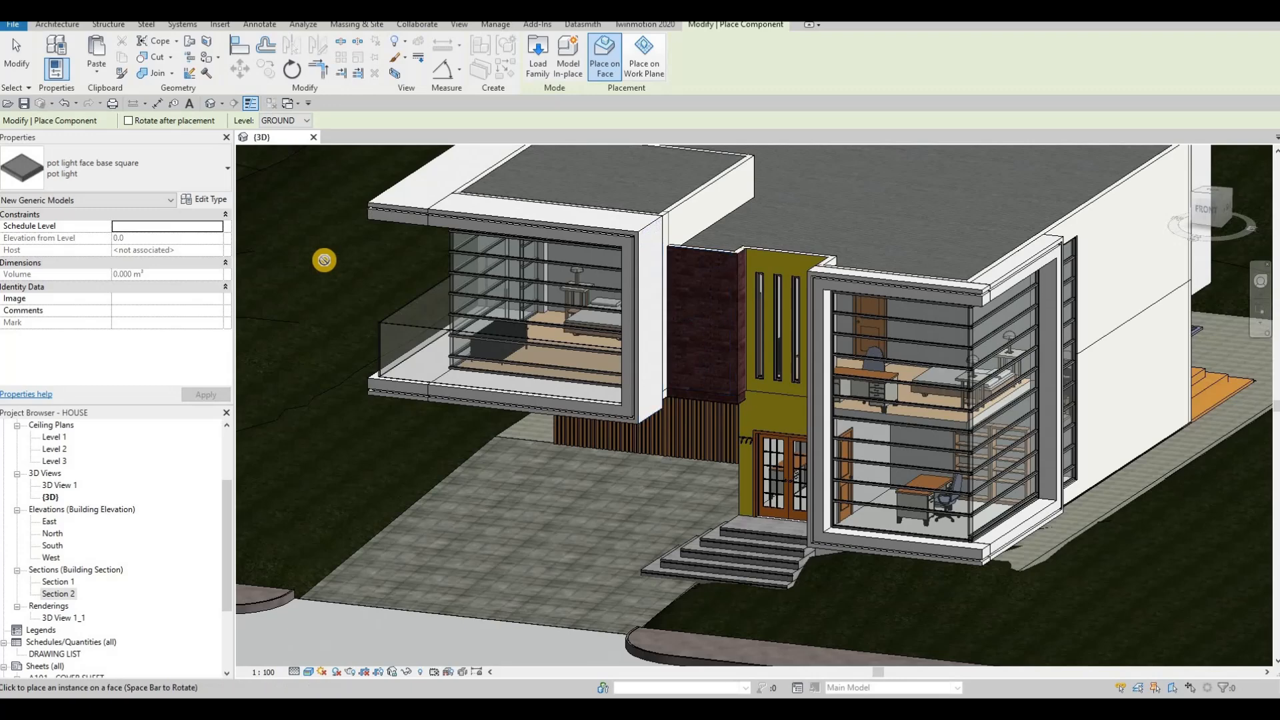
{"action": "key", "text": "Escape"}
{"action": "key", "text": "Escape"}
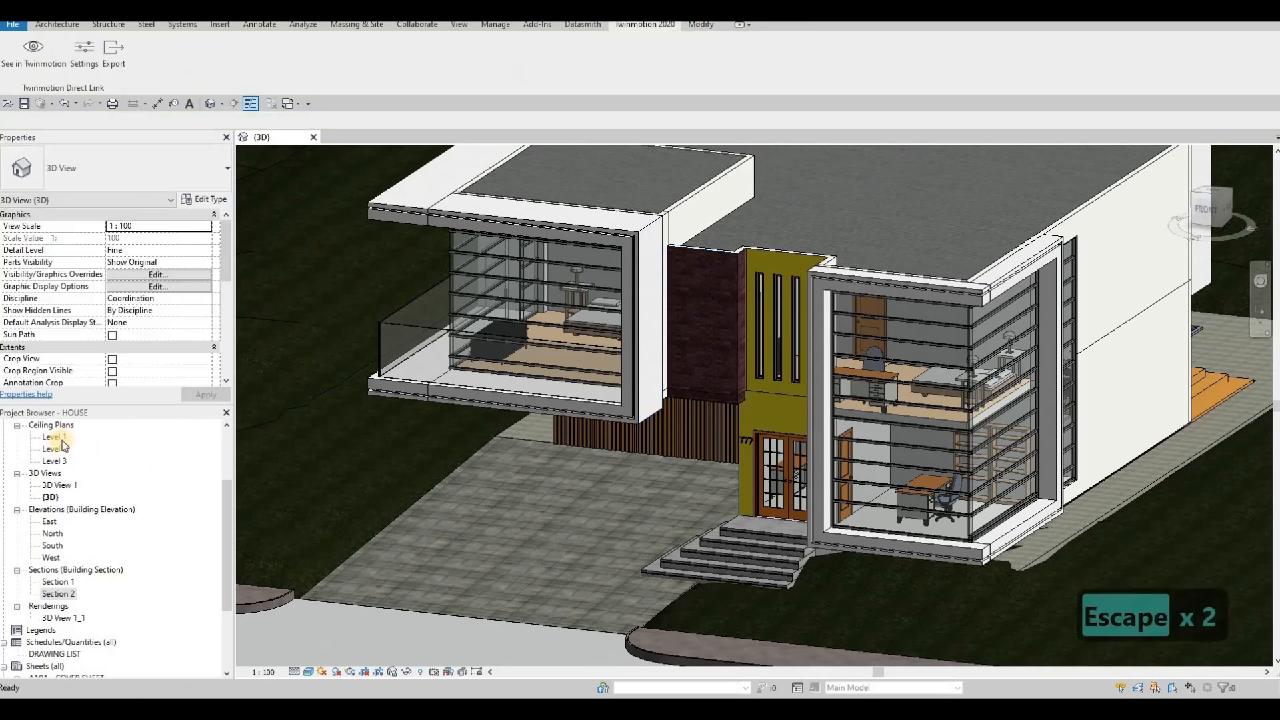
Open the Level 1 ceiling plan and nudge the pot light at the corner of the cantilevered front balcony slightly
{"action": "double_click", "coordinate": [60, 437]}
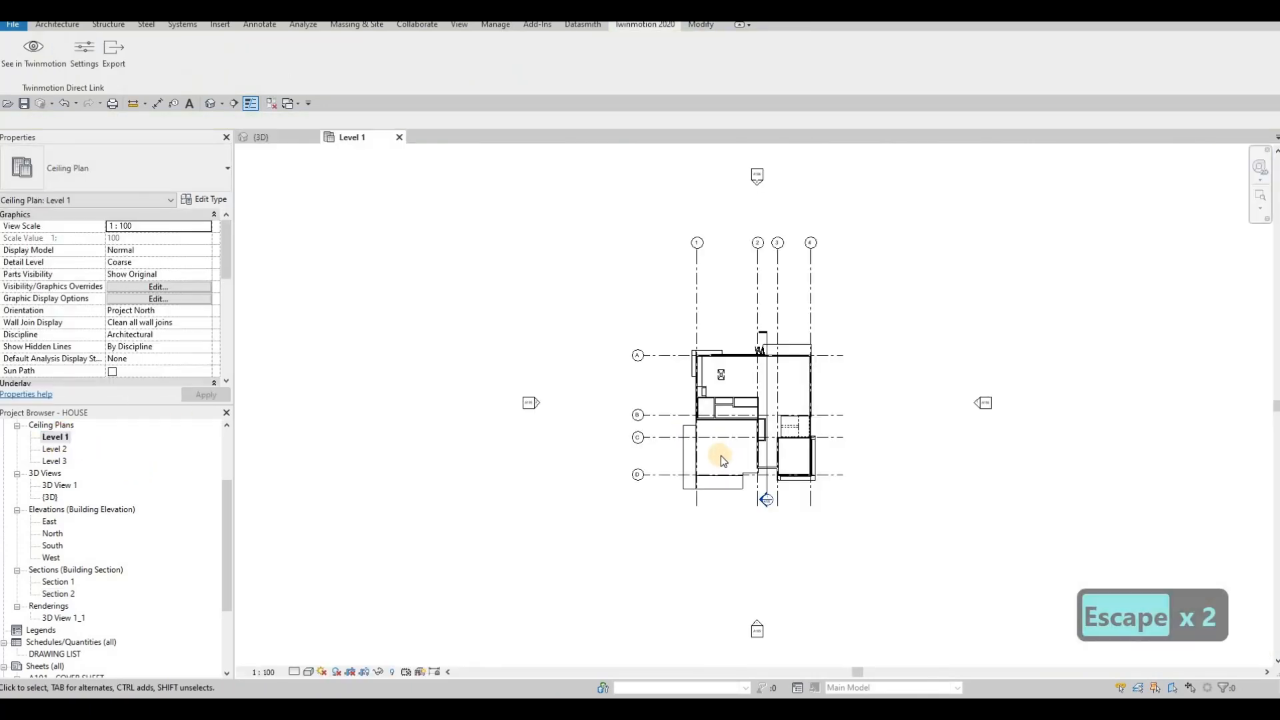
{"action": "scroll", "coordinate": [670, 507], "scroll_direction": "up", "scroll_amount": 5}
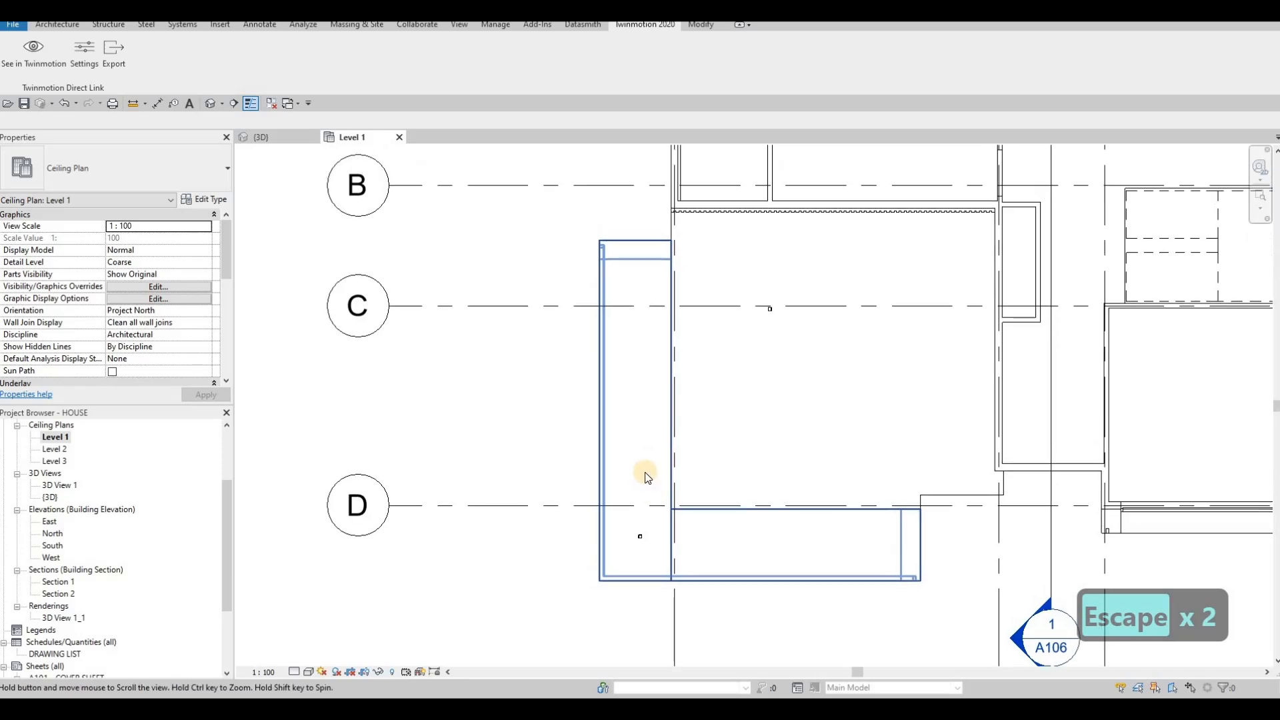
{"action": "scroll", "coordinate": [650, 543], "scroll_direction": "down", "scroll_amount": 2}
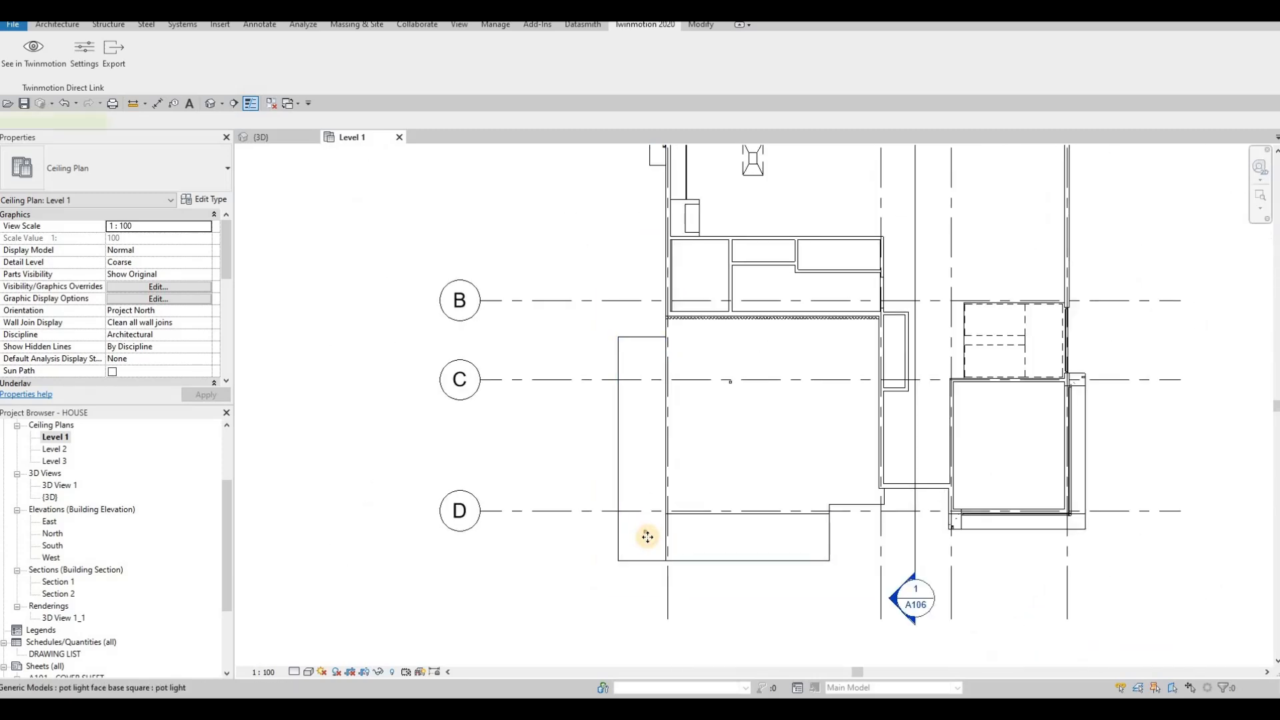
{"action": "left_click", "coordinate": [647, 537]}
{"action": "scroll", "coordinate": [649, 530], "scroll_direction": "up", "scroll_amount": 4}
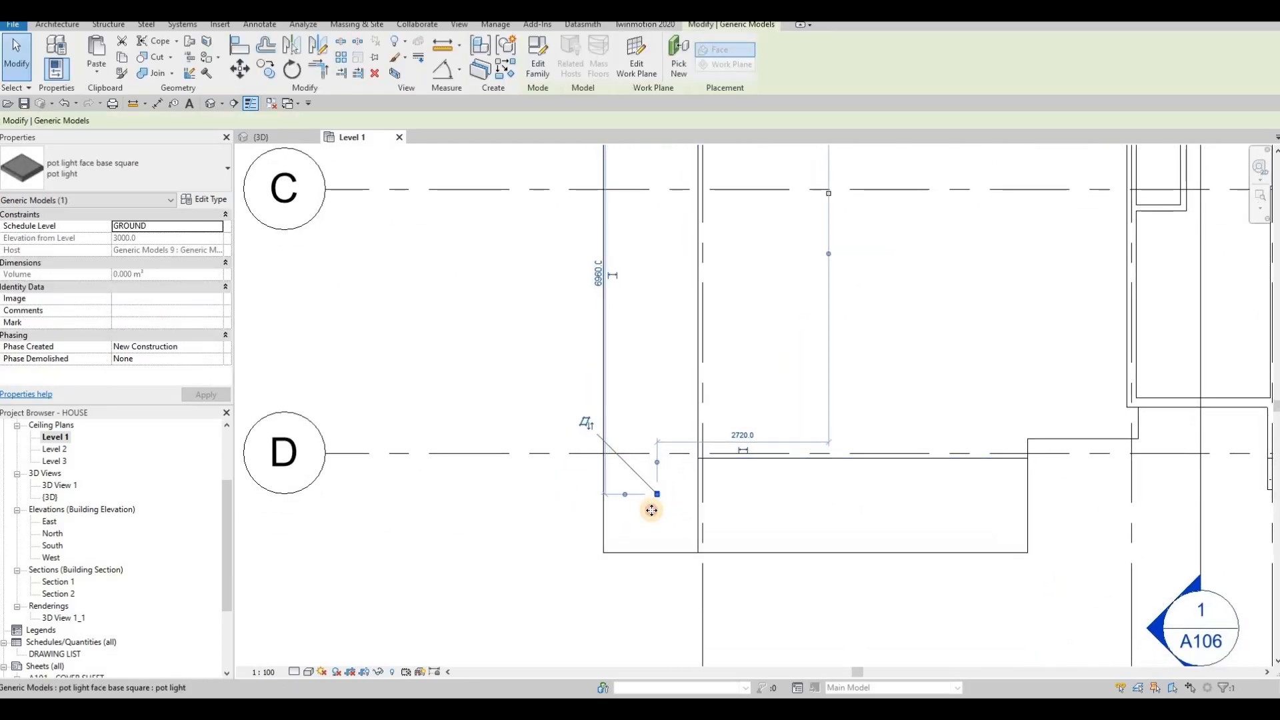
{"action": "left_click_drag", "start_coordinate": [653, 510], "coordinate": [662, 513]}
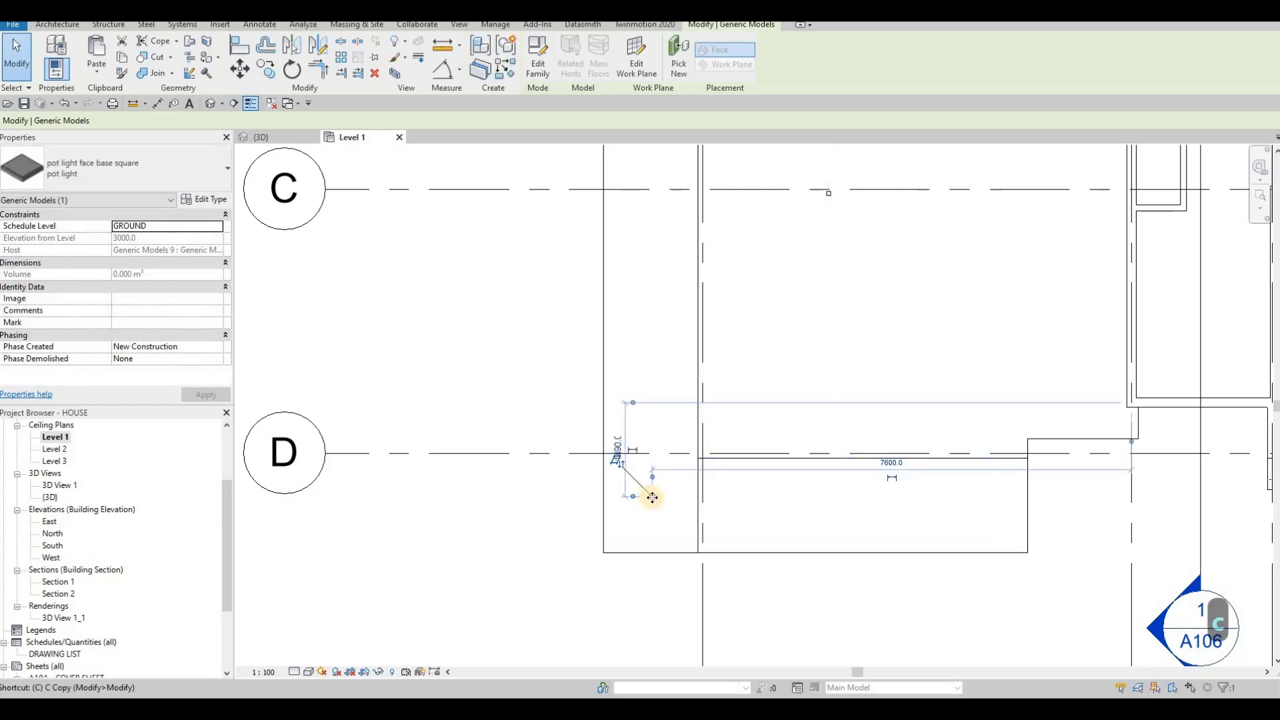
Try to copy the corner pot light 1000 mm horizontally along the front overhang, and undo the copy
{"action": "key", "text": "c"}
{"action": "key", "text": "o"}
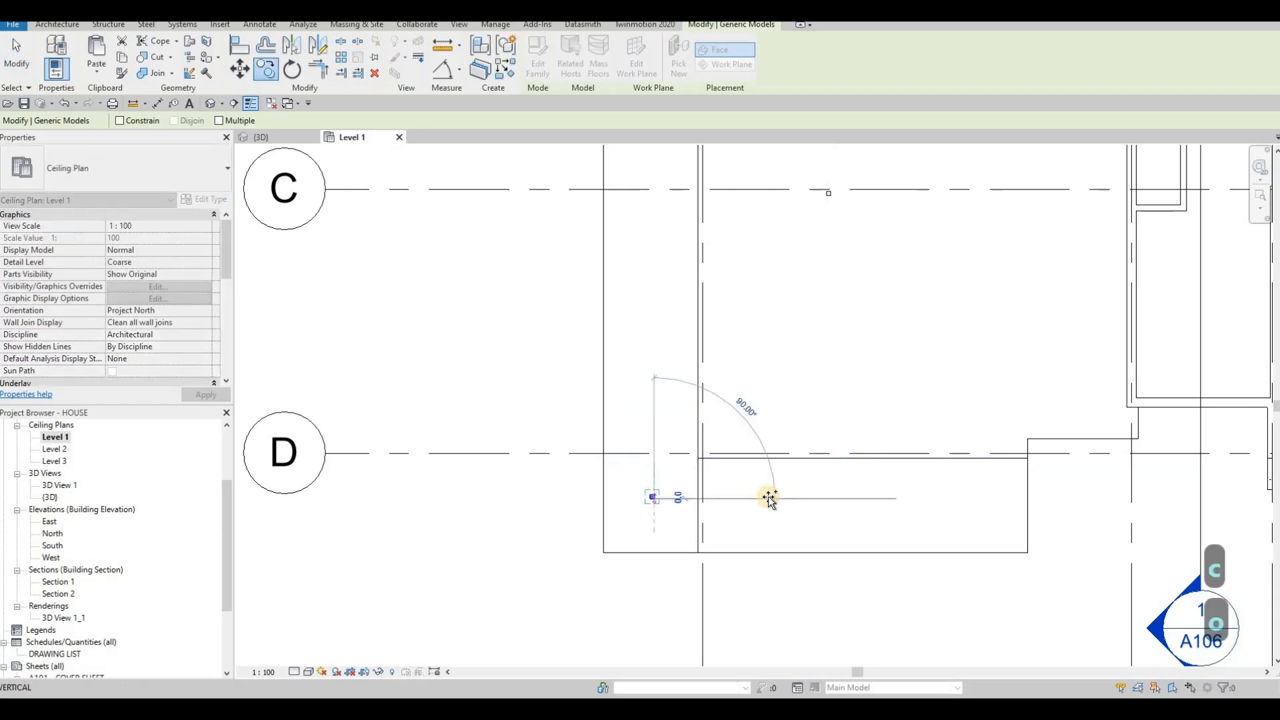
{"action": "type", "text": "100"}
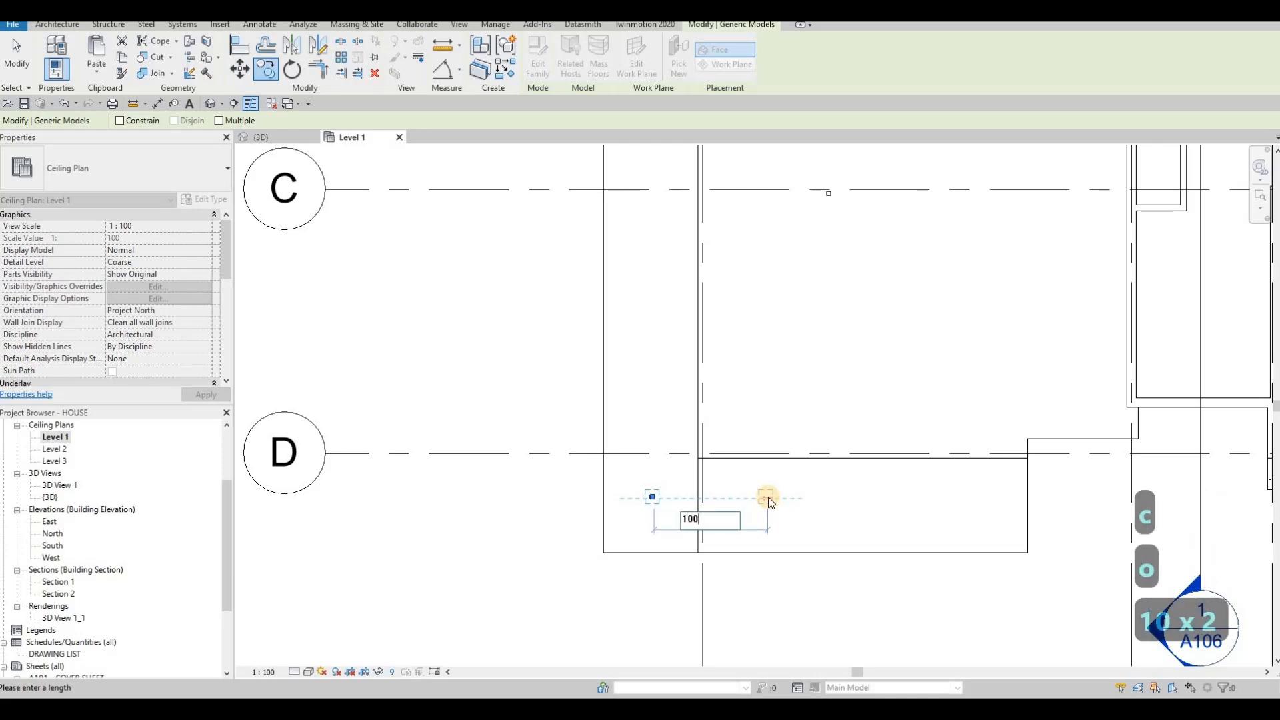
{"action": "type", "text": "0"}
{"action": "key", "text": "Return"}
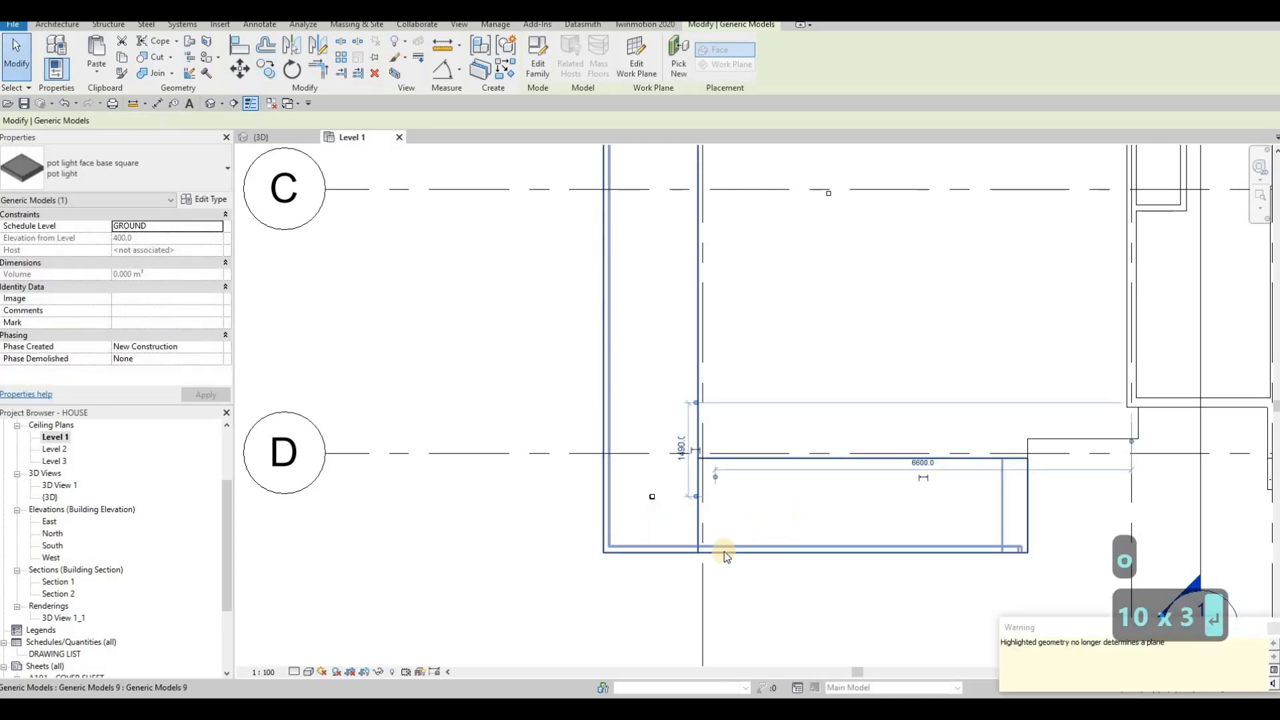
{"action": "key", "text": "Escape"}
{"action": "key", "text": "Escape"}
{"action": "key", "text": "ctrl+z"}
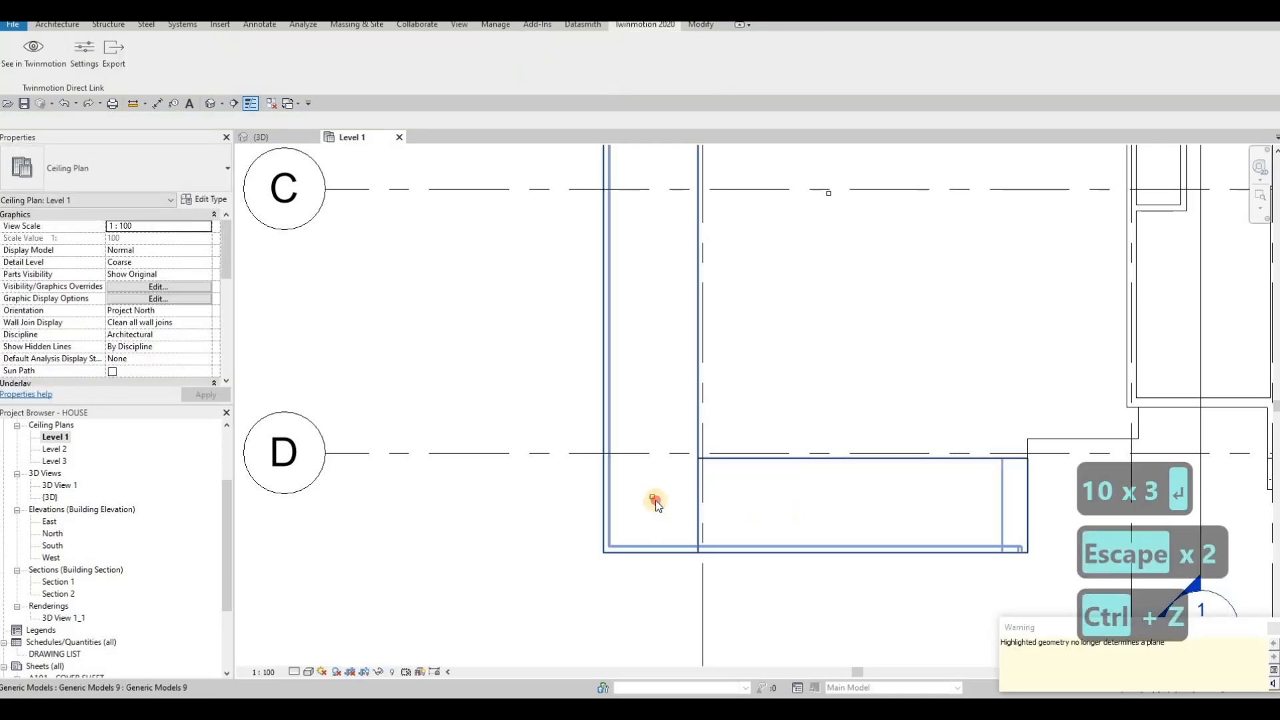
Try once more to copy the corner pot light 1000 mm horizontally from its current position
{"action": "left_click", "coordinate": [653, 497]}
{"action": "key", "text": "c"}
{"action": "key", "text": "o"}
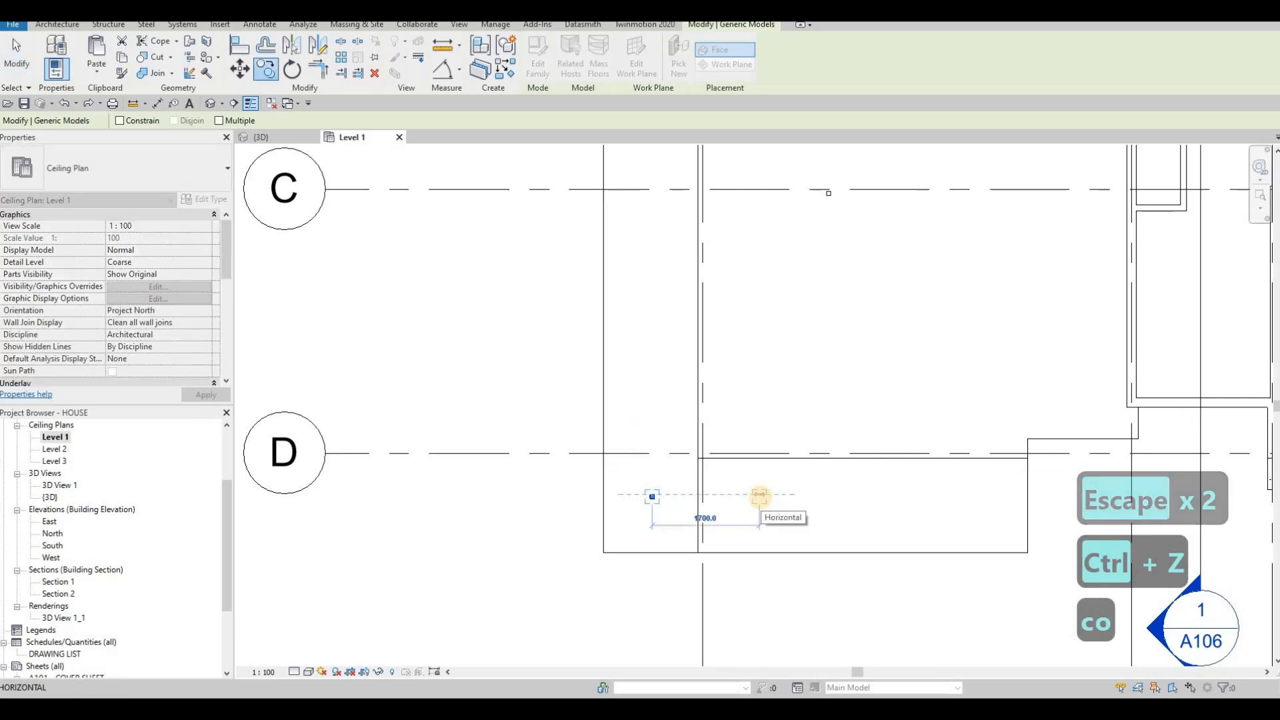
{"action": "type", "text": "1000"}
{"action": "key", "text": "Return"}
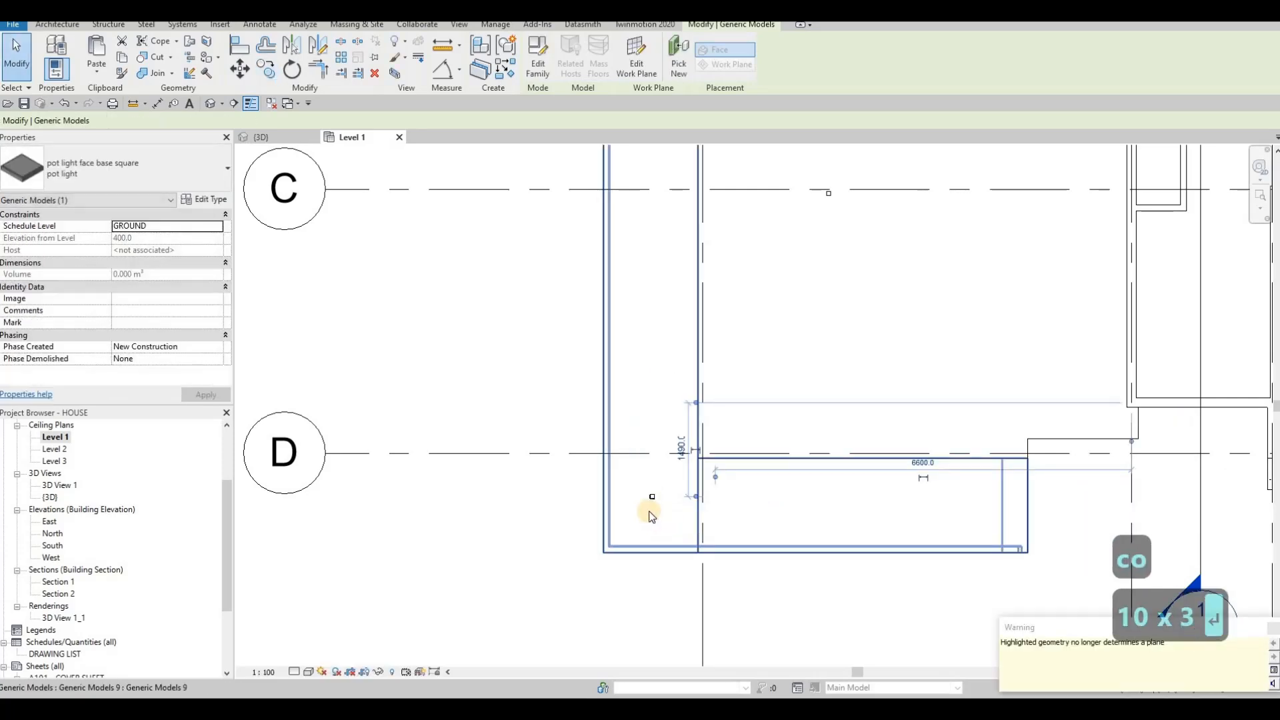
{"action": "key", "text": "Escape"}
{"action": "key", "text": "Escape"}
{"action": "left_click", "coordinate": [651, 500]}
{"action": "key", "text": "c"}
{"action": "key", "text": "s"}
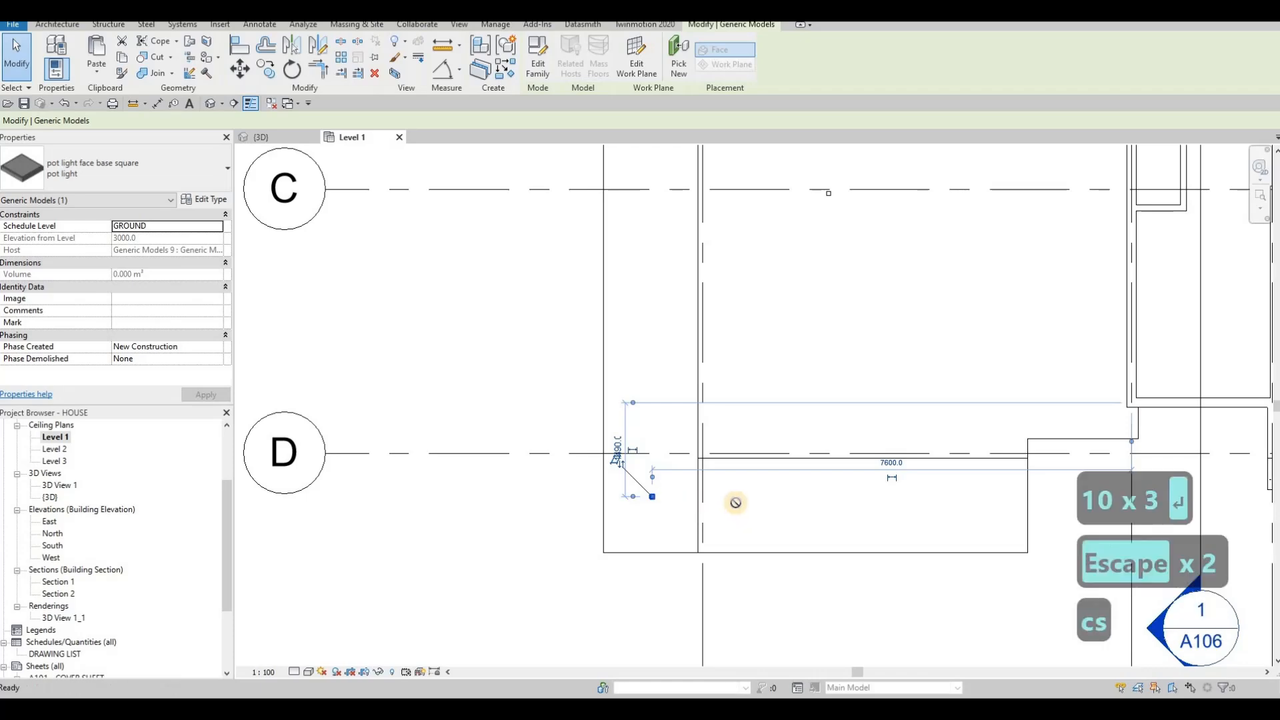
{"action": "left_click", "coordinate": [693, 67]}
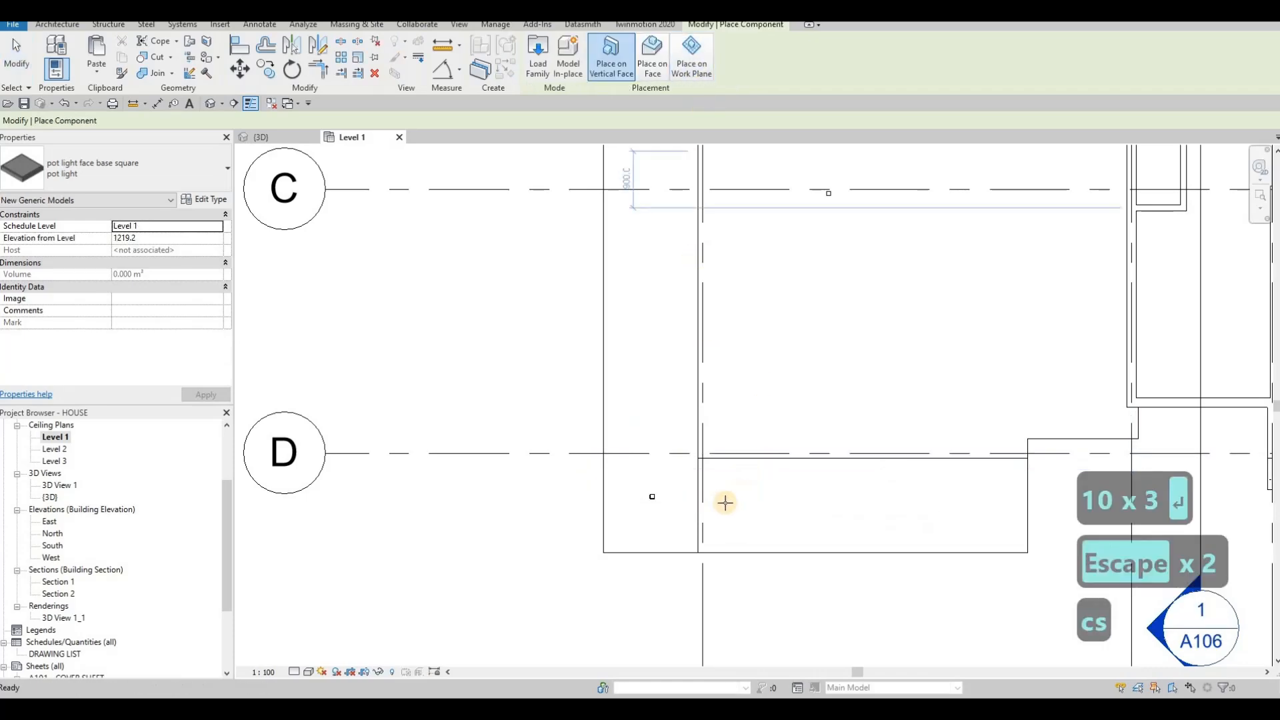
{"action": "key", "text": "Escape"}
{"action": "key", "text": "Escape"}
In the 3D view, create a similar pot light on the front overhang's underside, beside the corner light, and end placement
{"action": "left_click", "coordinate": [294, 137]}
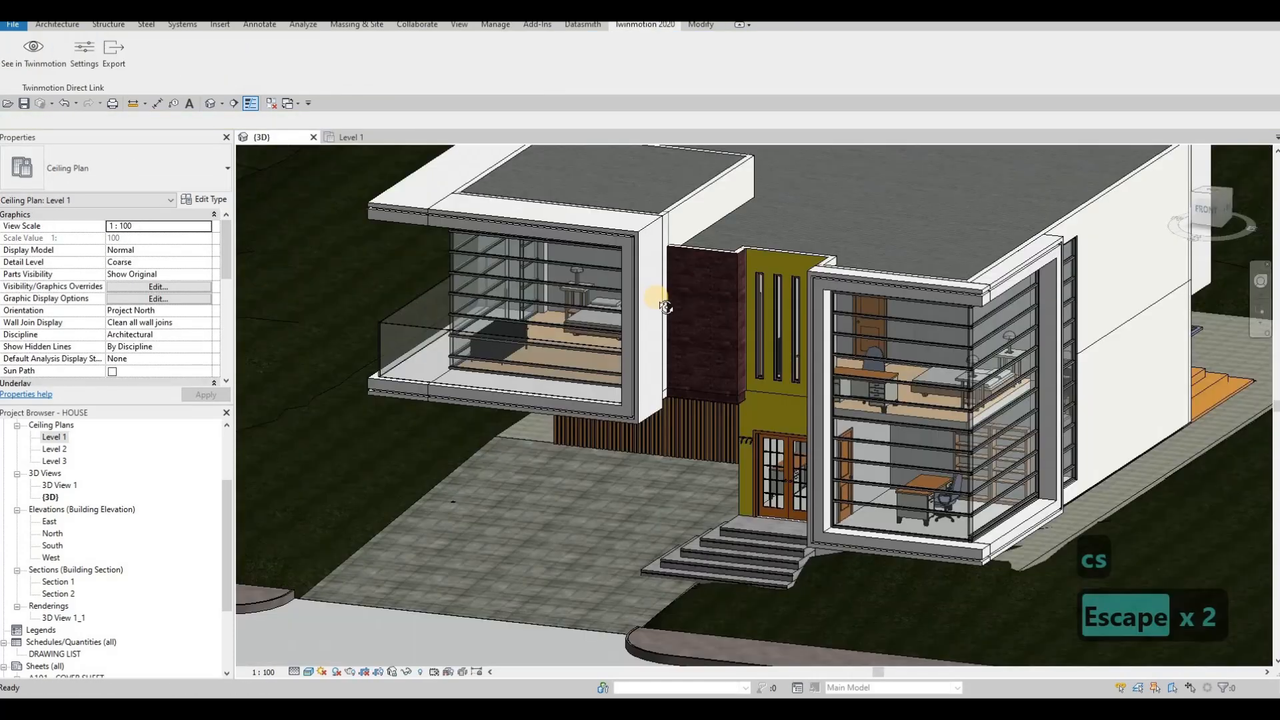
{"action": "mouse_move", "coordinate": [743, 222]}
{"action": "middle_mouse_down", "text": "shift"}
{"action": "mouse_move", "coordinate": [747, 258]}
{"action": "mouse_move", "coordinate": [764, 233]}
{"action": "middle_mouse_up", "text": "shift"}
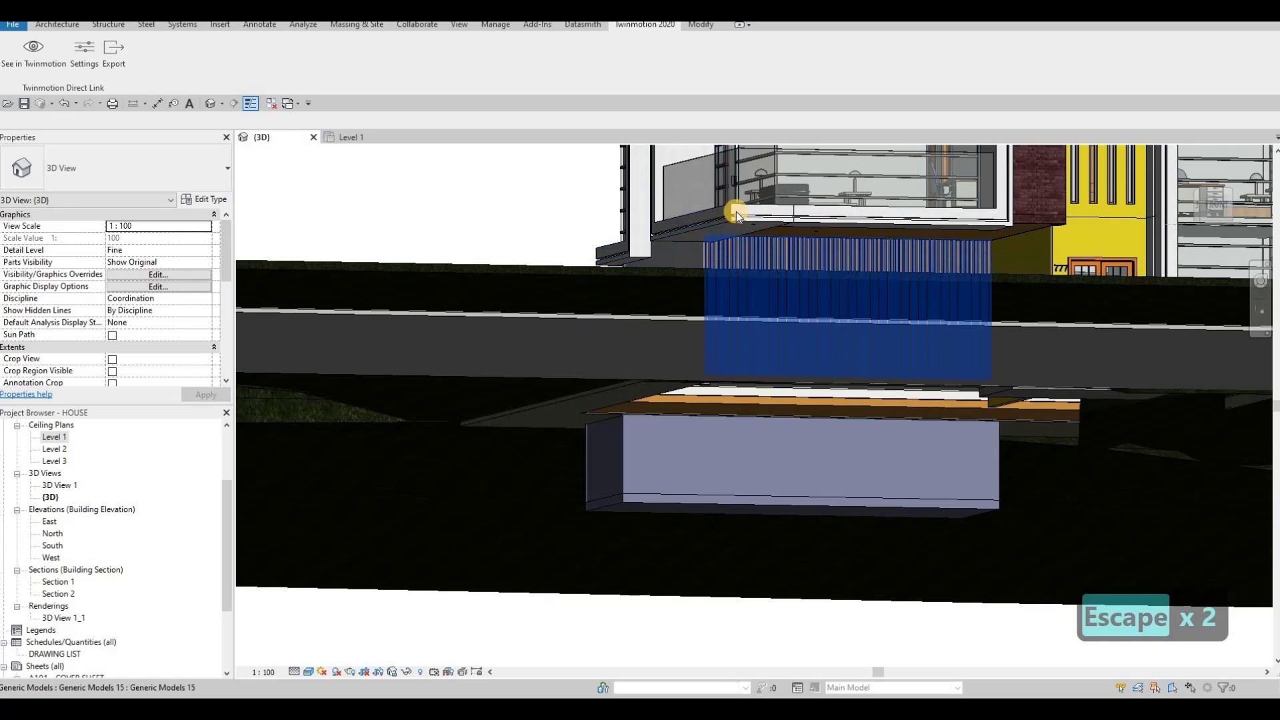
{"action": "scroll", "coordinate": [736, 211], "scroll_direction": "up", "scroll_amount": 3}
{"action": "left_click", "coordinate": [800, 230]}
{"action": "key", "text": "c"}
{"action": "key", "text": "s"}
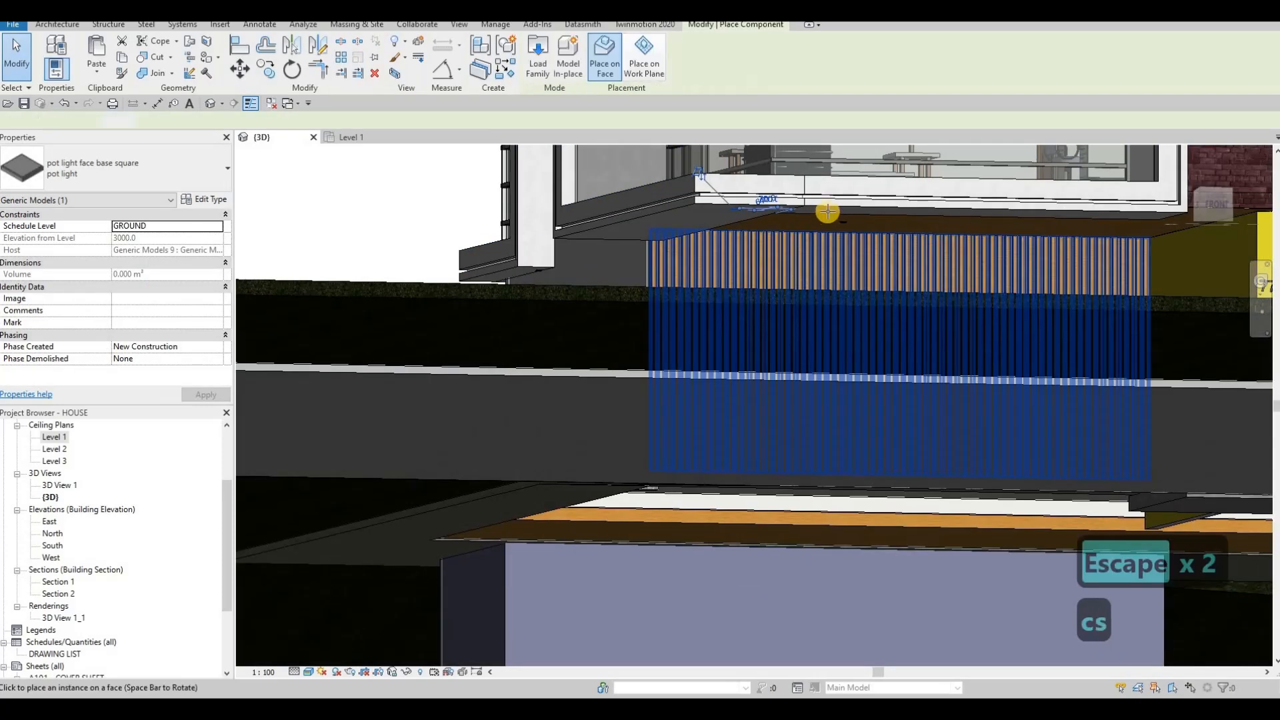
{"action": "scroll", "coordinate": [833, 208], "scroll_direction": "up", "scroll_amount": 3}
{"action": "left_click", "coordinate": [834, 209]}
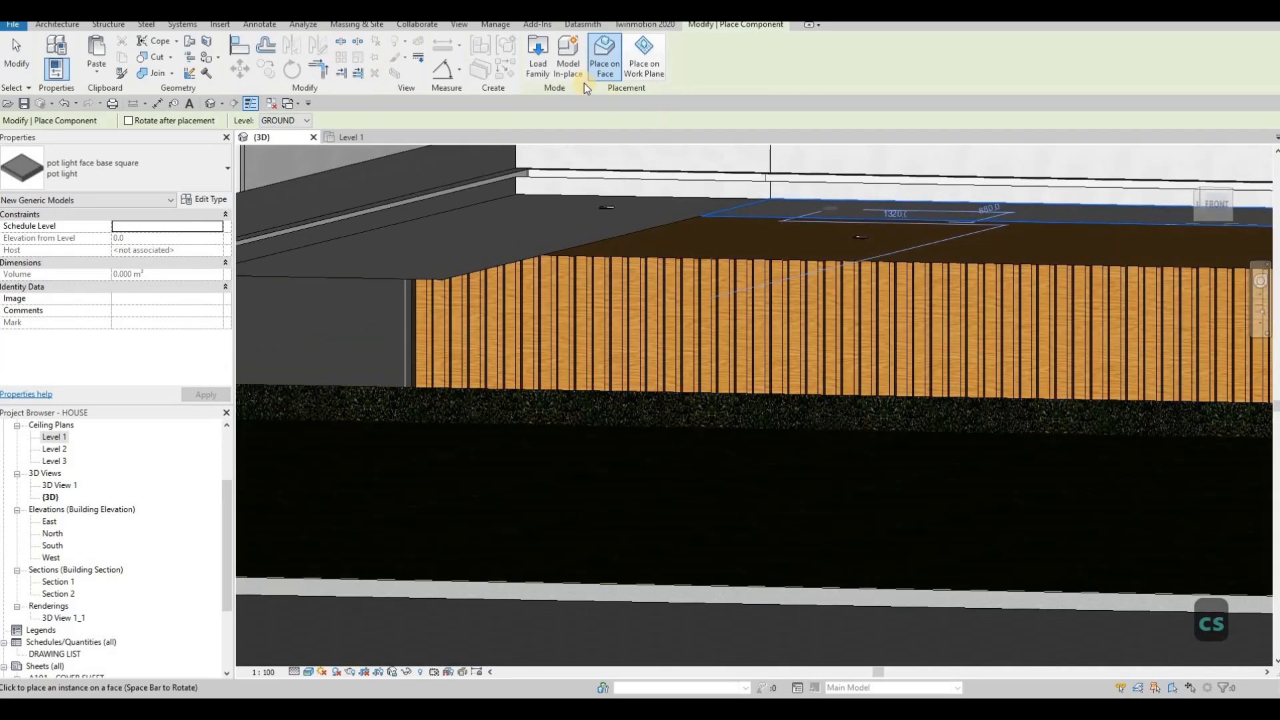
{"action": "key", "text": "Escape"}
{"action": "key", "text": "Escape"}
In the Level 1 ceiling plan, align the new pot light horizontally with the corner pot light
{"action": "left_click", "coordinate": [347, 136]}
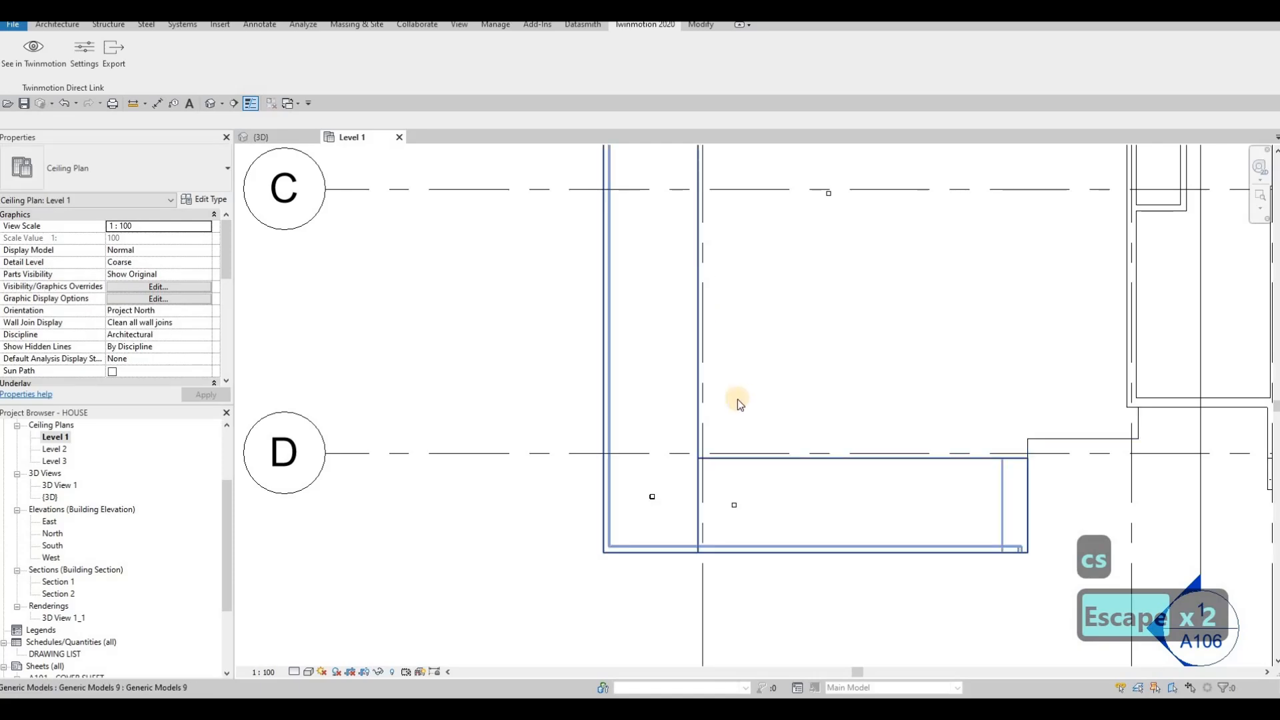
{"action": "scroll", "coordinate": [737, 399], "scroll_direction": "up", "scroll_amount": 2}
{"action": "key", "text": "a"}
{"action": "key", "text": "l"}
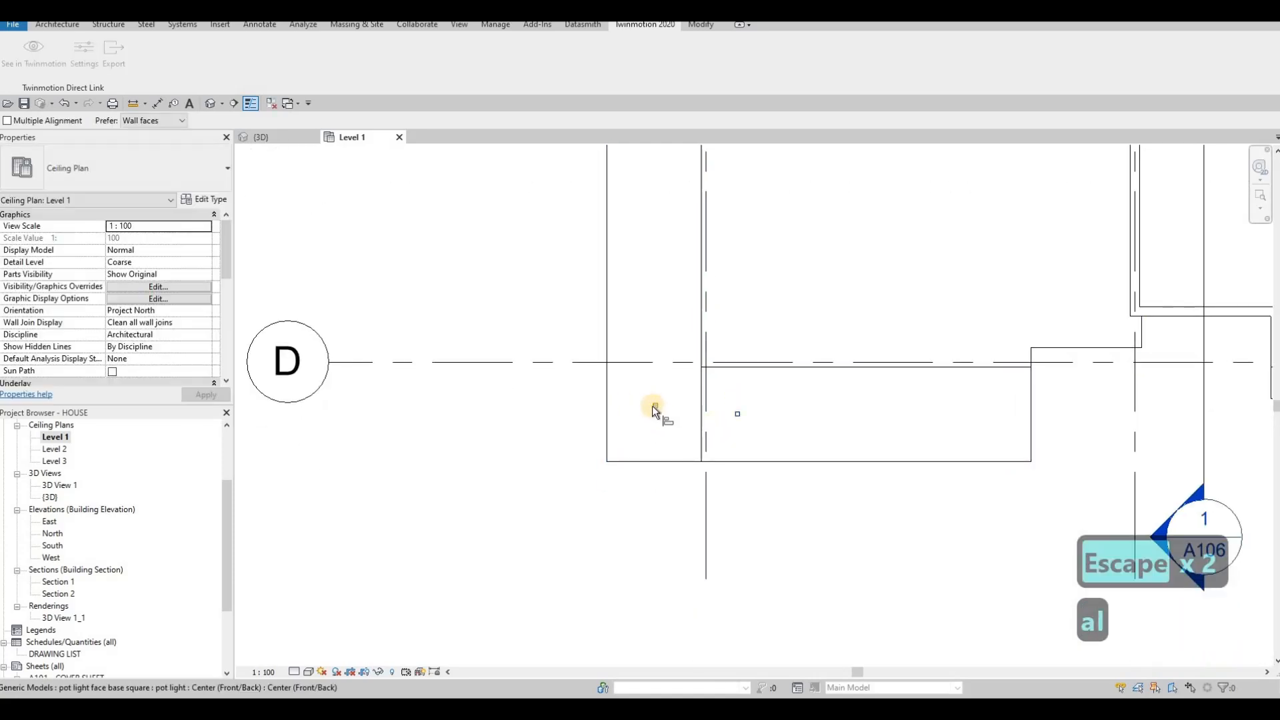
{"action": "left_click", "coordinate": [652, 405]}
{"action": "left_click", "coordinate": [739, 415]}
{"action": "key", "text": "Escape"}
{"action": "key", "text": "Escape"}
Add an aligned dimension between the centres of the corner pot light and the neighbouring one
{"action": "scroll", "coordinate": [732, 410], "scroll_direction": "up", "scroll_amount": 2}
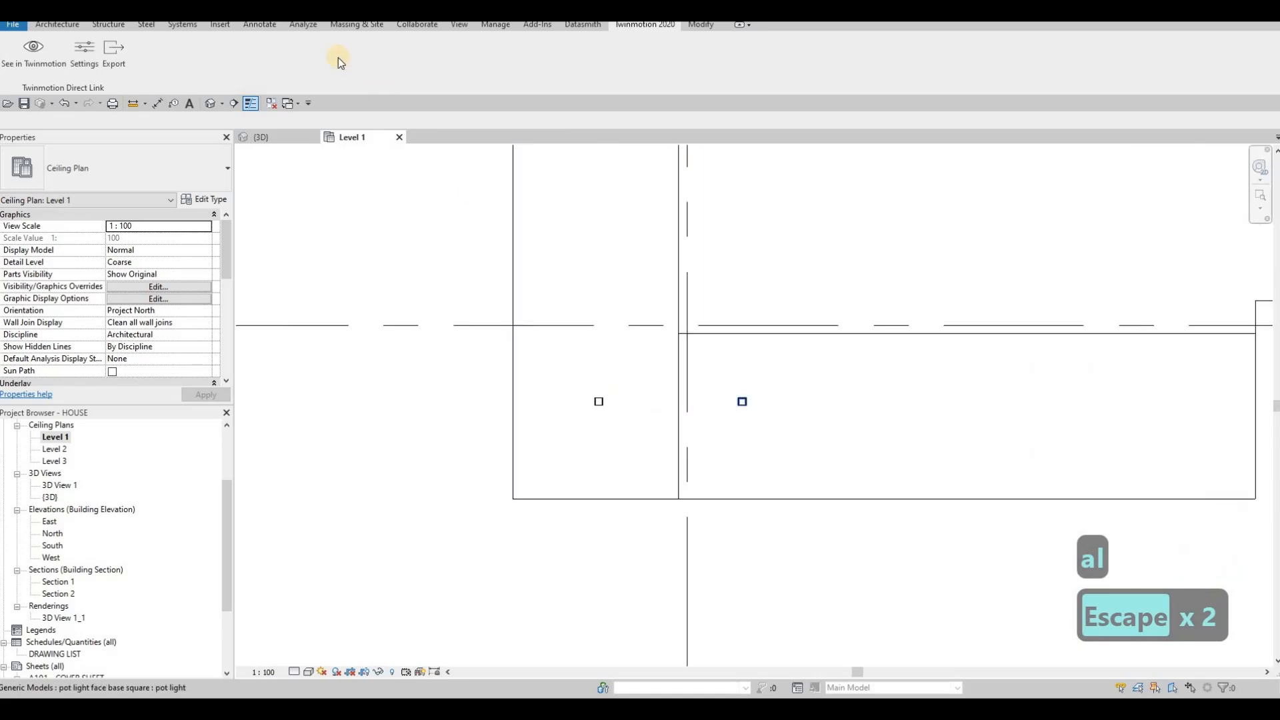
{"action": "left_click", "coordinate": [598, 404]}
{"action": "left_click", "coordinate": [743, 407]}
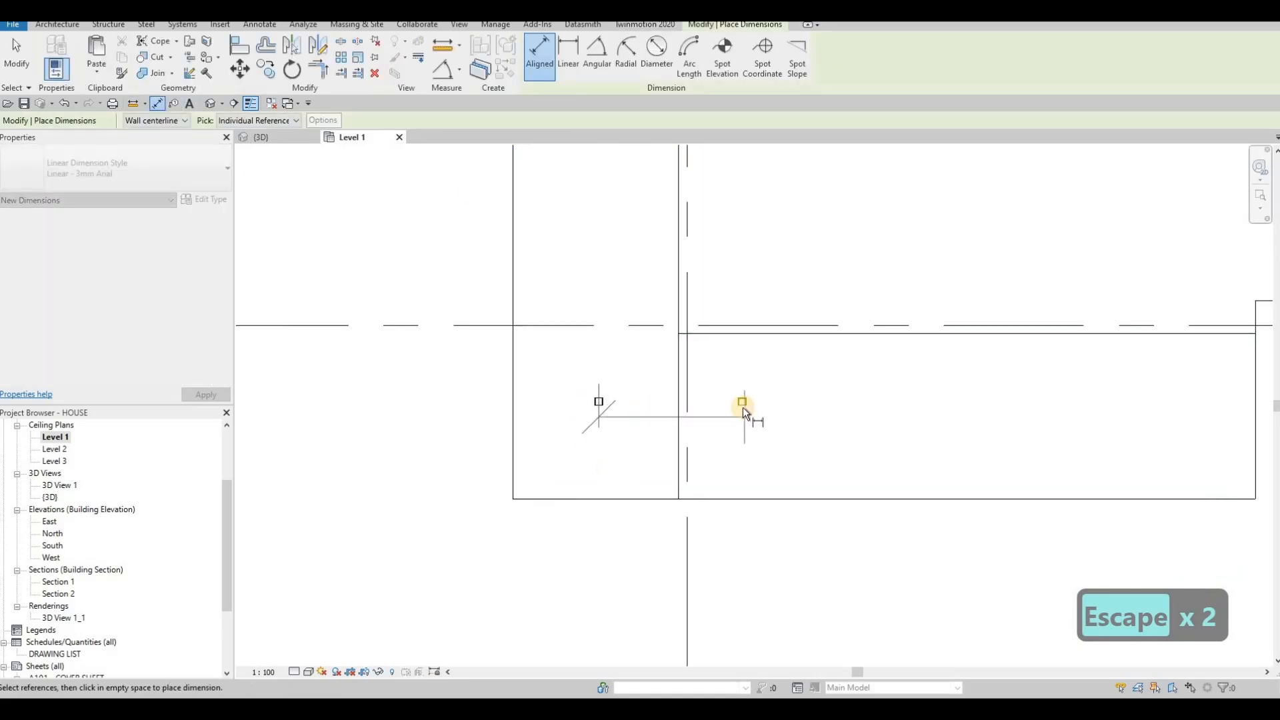
{"action": "left_click", "coordinate": [737, 429]}
{"action": "key", "text": "Escape"}
{"action": "key", "text": "Escape"}
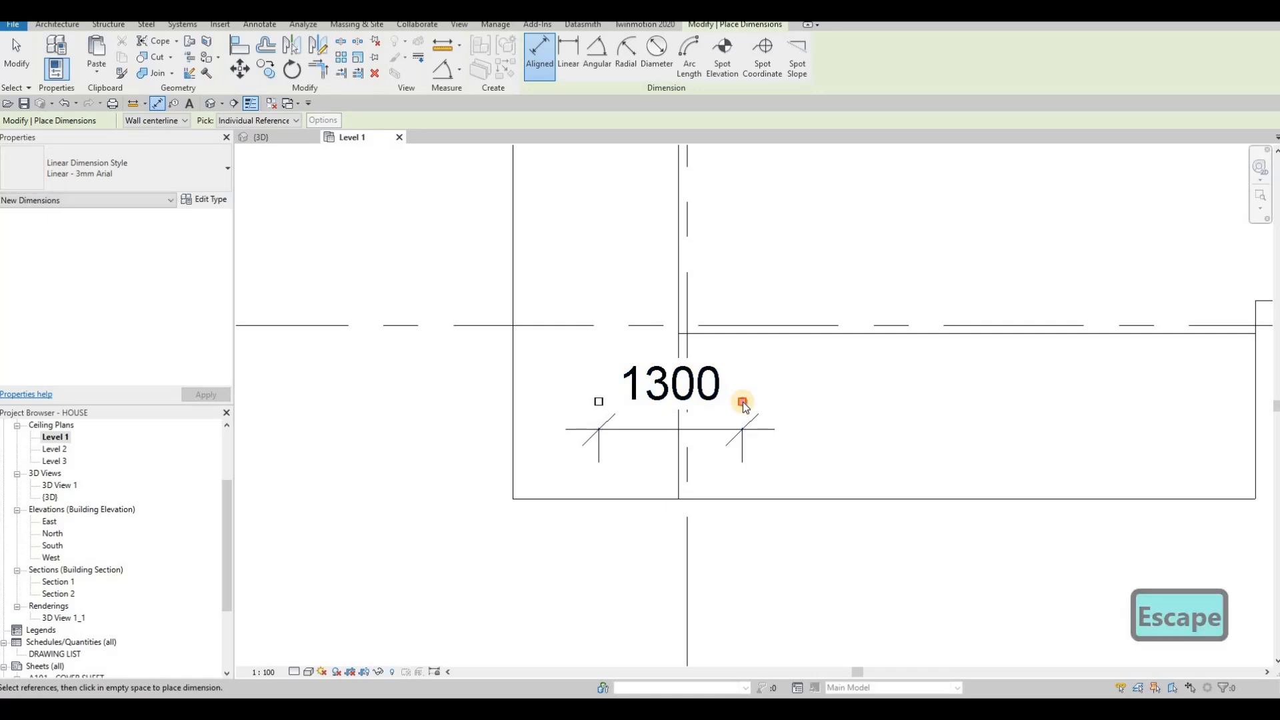
Set the spacing between the two pot lights to 1000 mm and delete the dimension between them
{"action": "left_click", "coordinate": [742, 402]}
{"action": "left_click", "coordinate": [672, 405]}
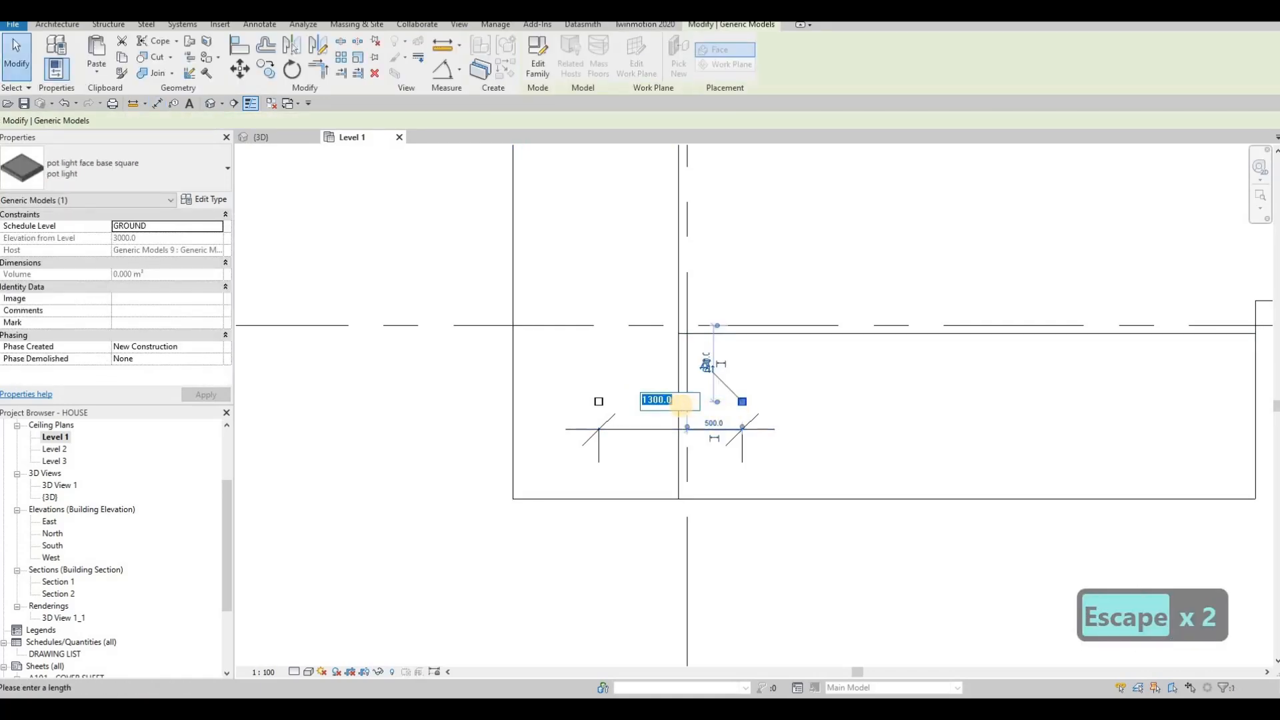
{"action": "type", "text": "1000"}
{"action": "key", "text": "Return"}
{"action": "key", "text": "Escape"}
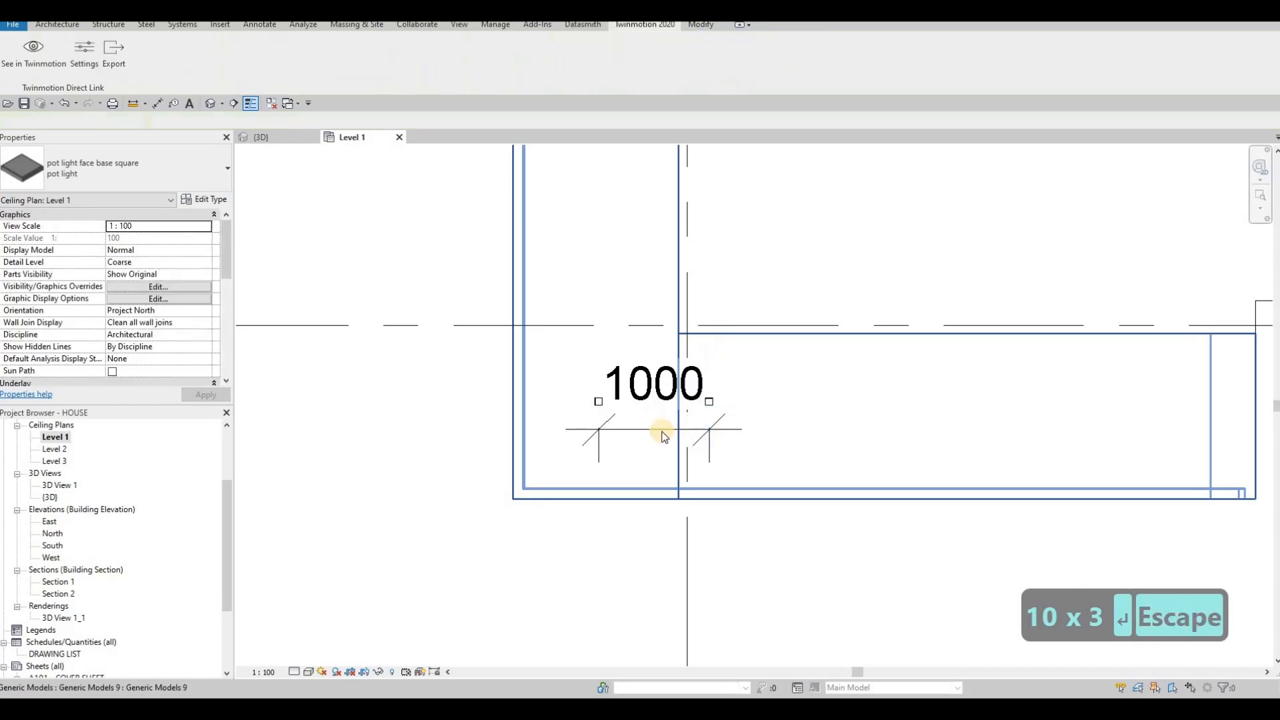
{"action": "key", "text": "Escape"}
{"action": "key", "text": "Escape"}
{"action": "left_click", "coordinate": [657, 428]}
{"action": "key", "text": "Delete"}
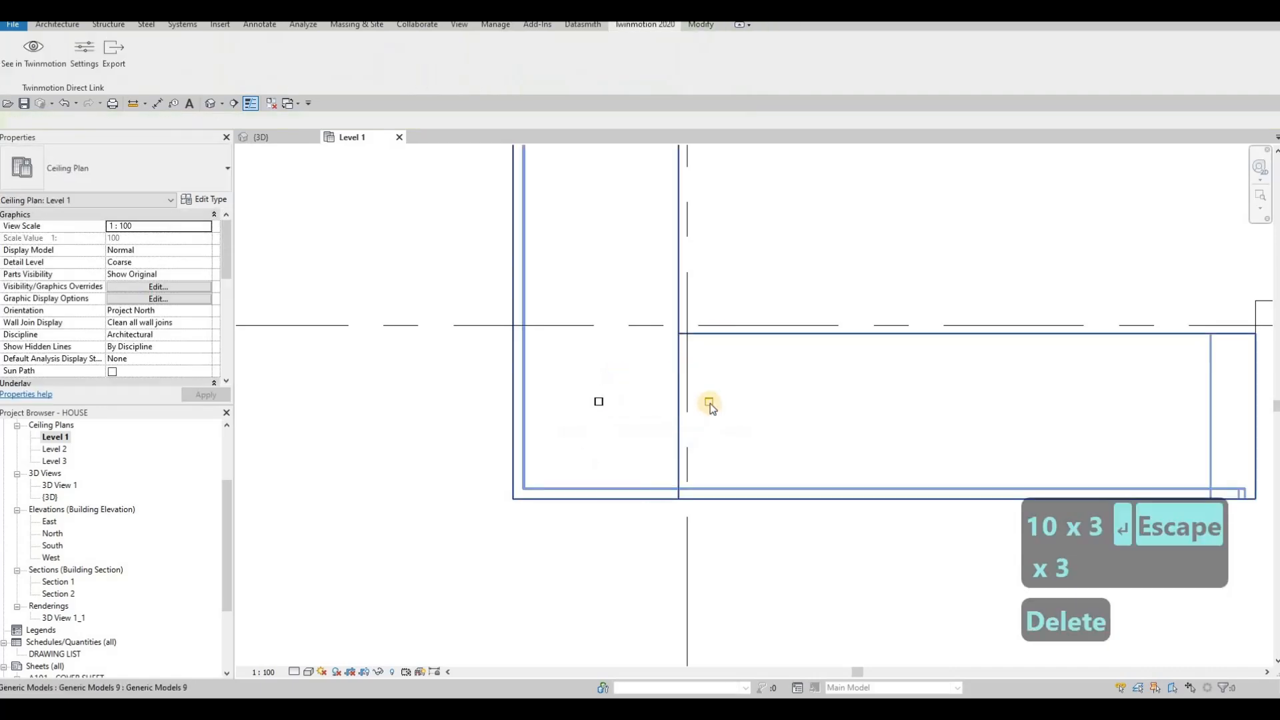
Copy the second pot light 1000 mm horizontally along the front overhang, away from the corner
{"action": "left_click", "coordinate": [710, 402]}
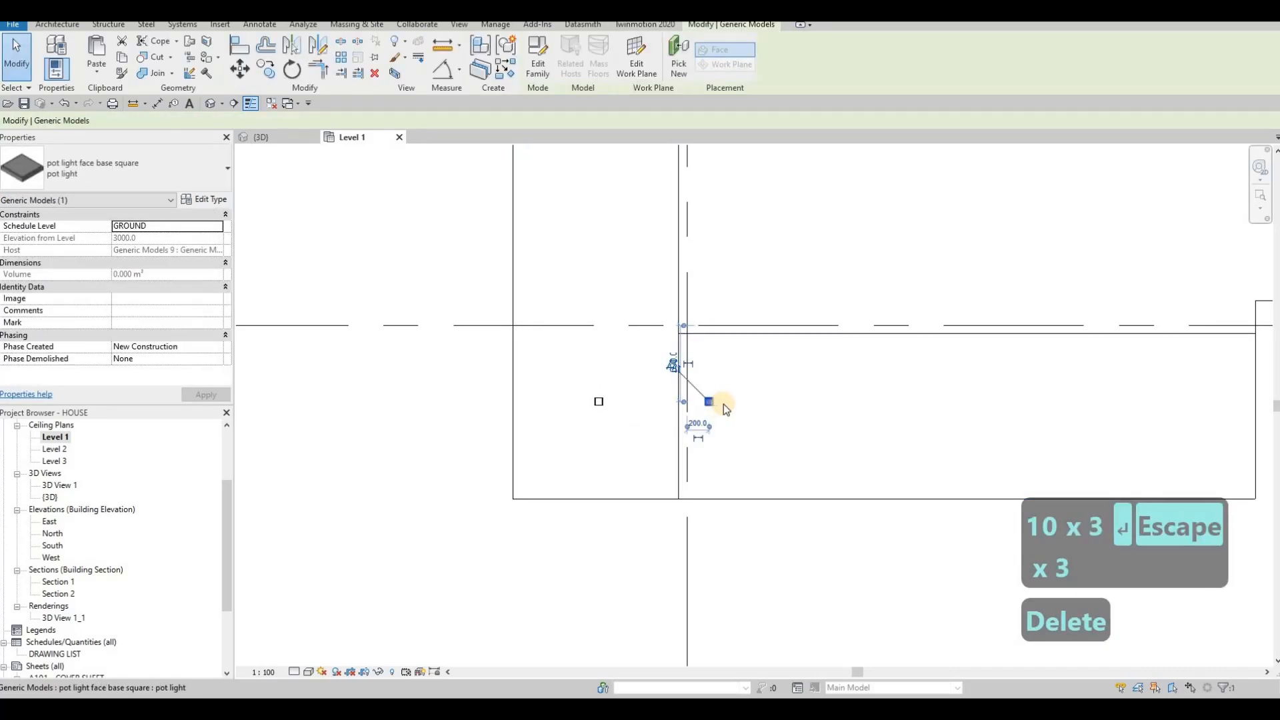
{"action": "key", "text": "c"}
{"action": "scroll", "coordinate": [709, 403], "scroll_direction": "down", "scroll_amount": 3}
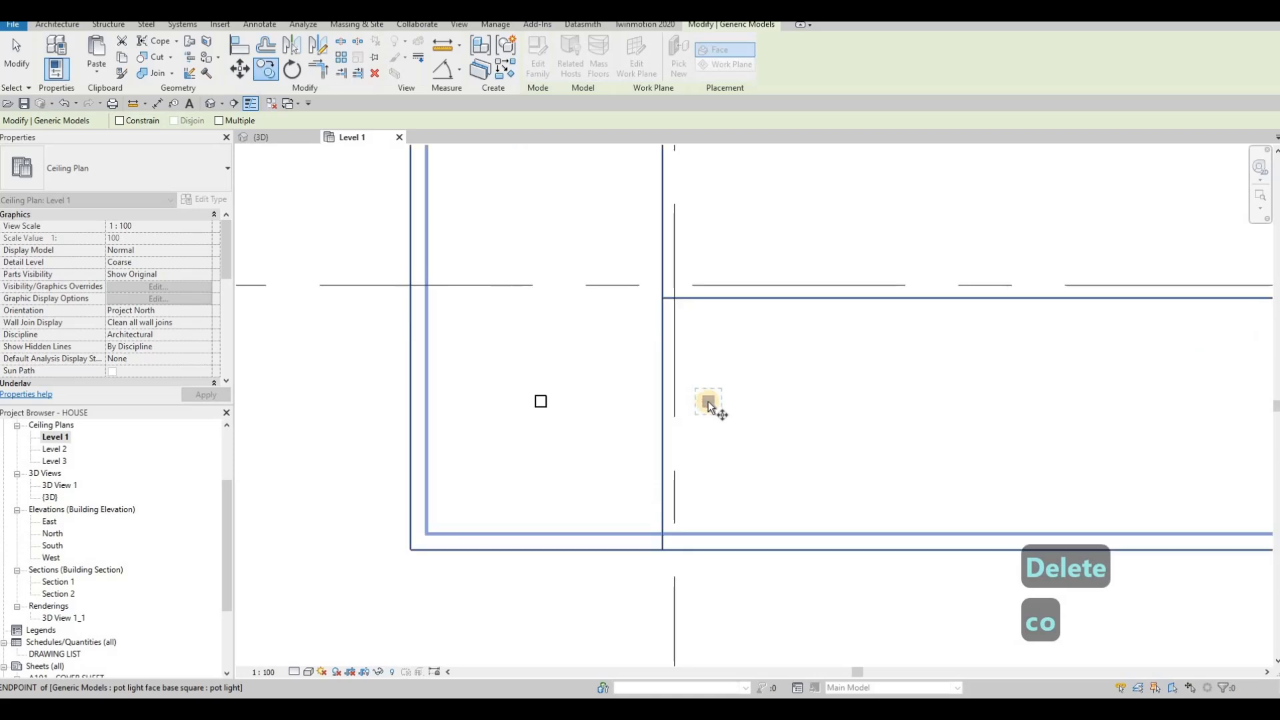
{"action": "scroll", "coordinate": [830, 407], "scroll_direction": "down", "scroll_amount": 2}
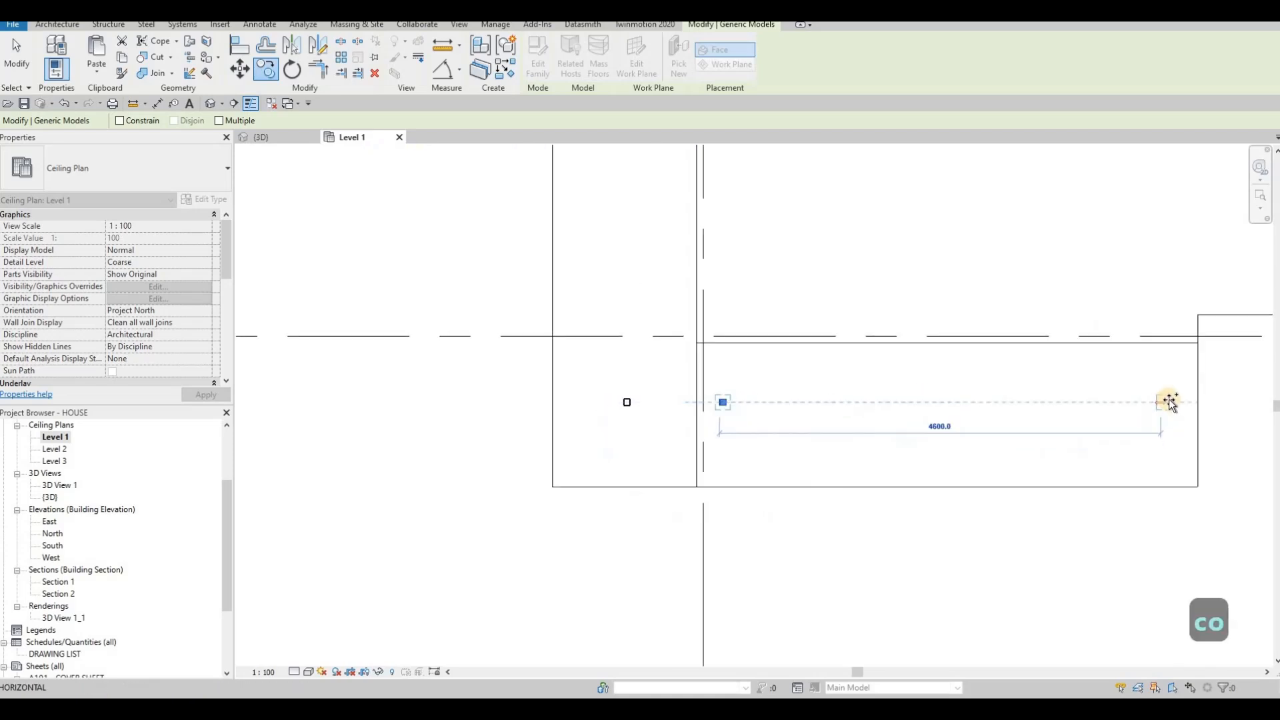
{"action": "type", "text": "1200"}
{"action": "key", "text": "Return"}
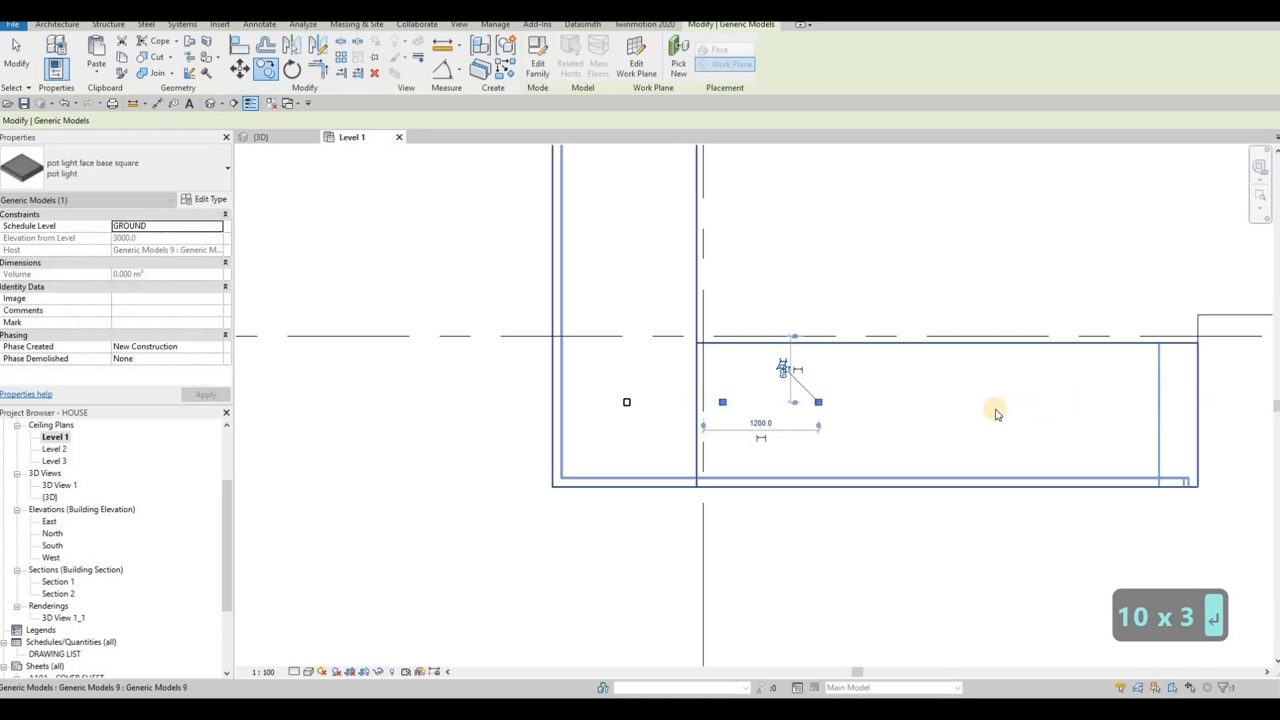
Continue the row with multiple copying, adding two more pot lights at 1000 mm spacing from the last one
{"action": "key", "text": "c"}
{"action": "key", "text": "o"}
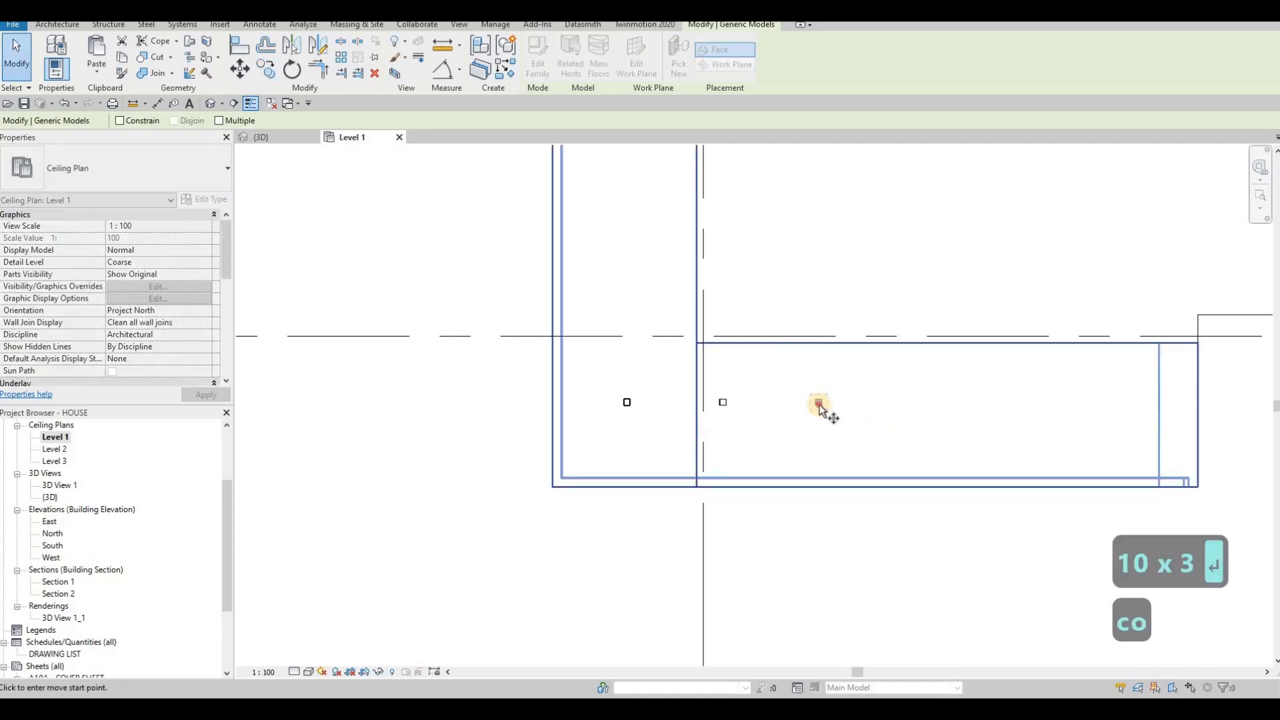
{"action": "left_click", "coordinate": [819, 402]}
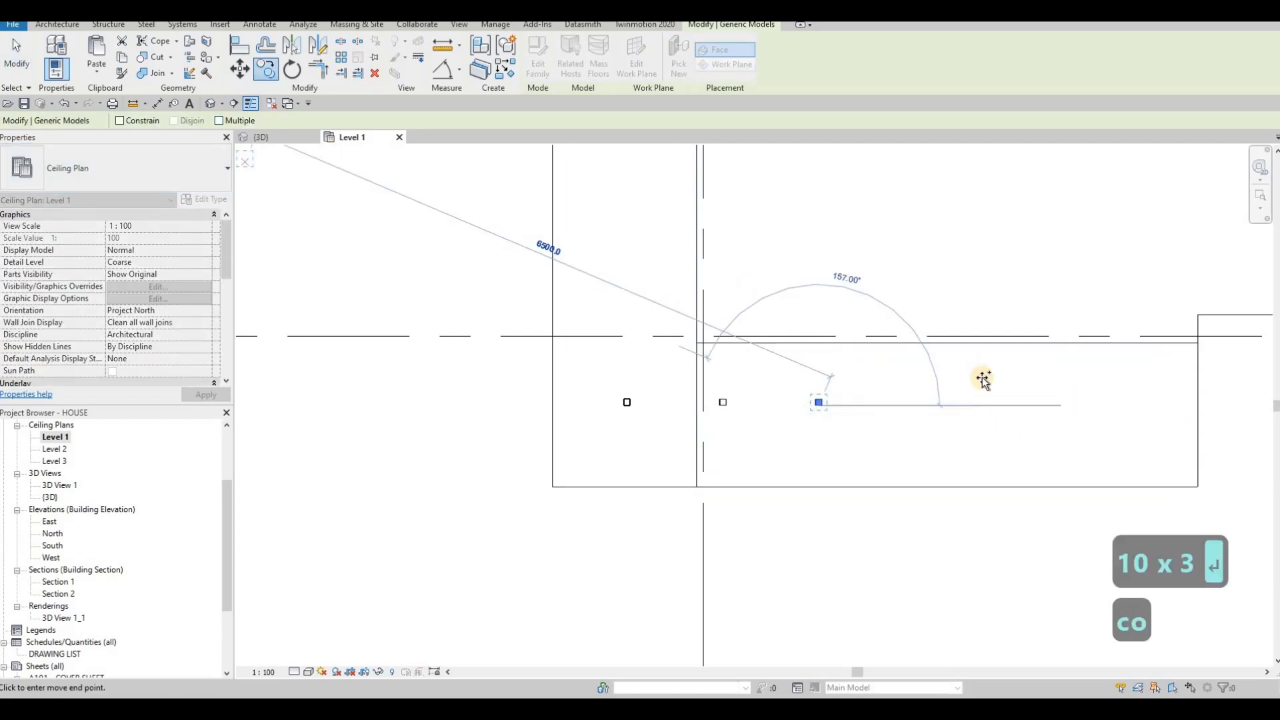
{"action": "left_click", "coordinate": [219, 120]}
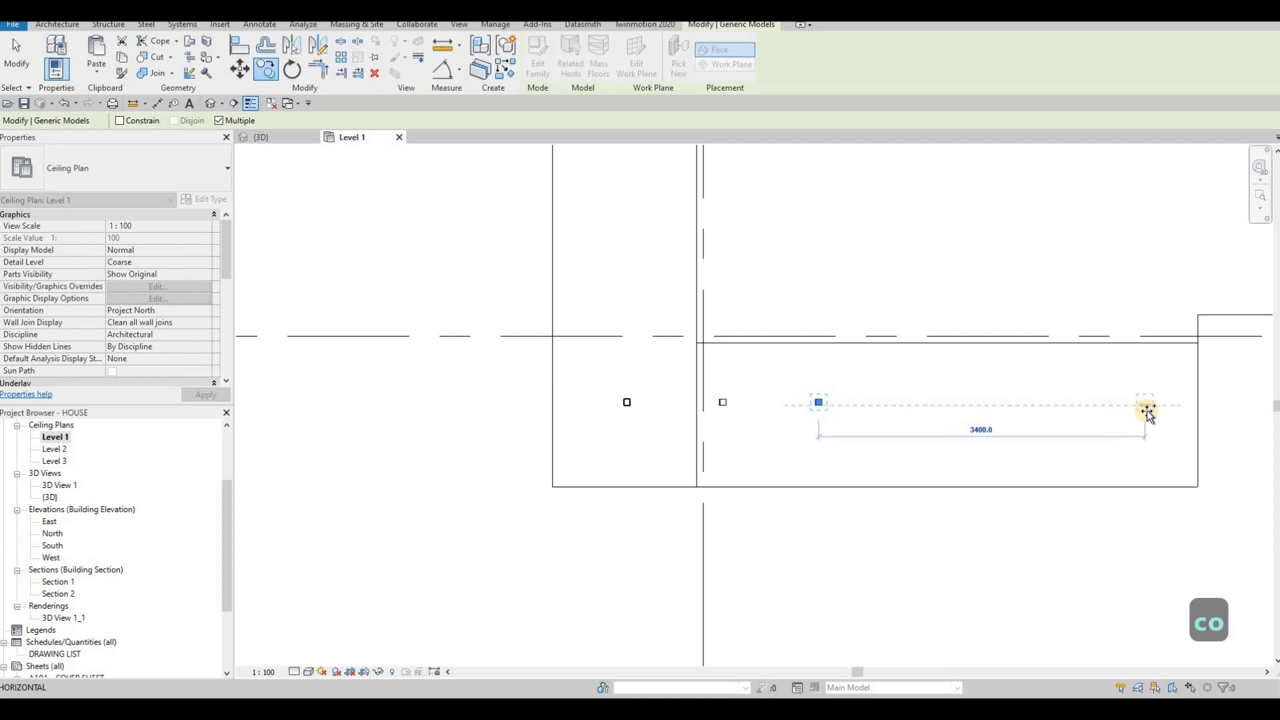
{"action": "type", "text": "1000"}
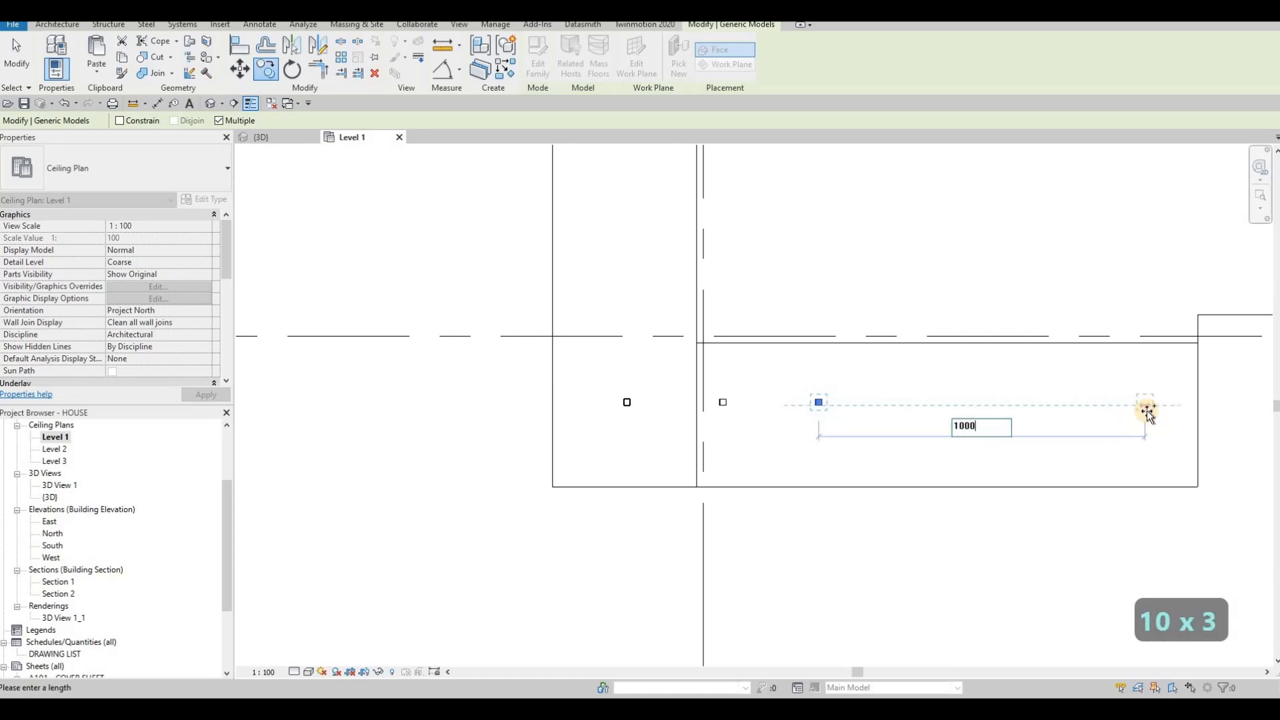
{"action": "key", "text": "Return"}
{"action": "type", "text": "1000"}
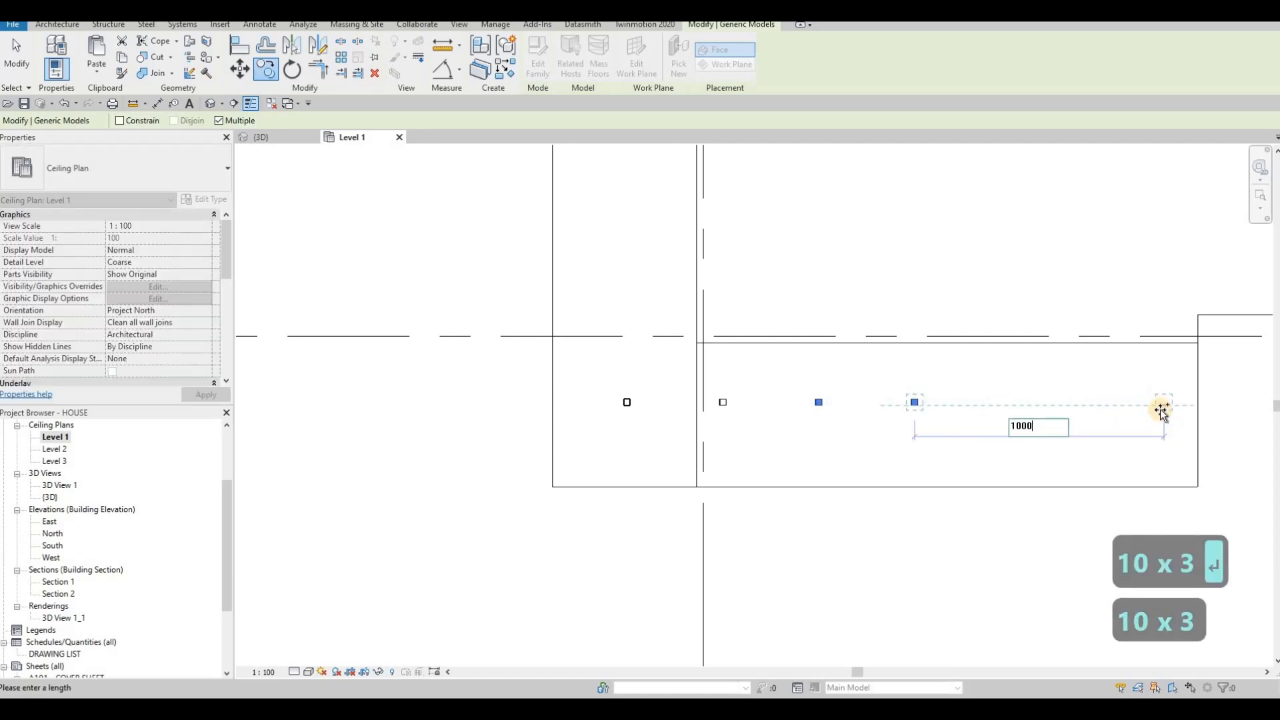
{"action": "key", "text": "Return"}
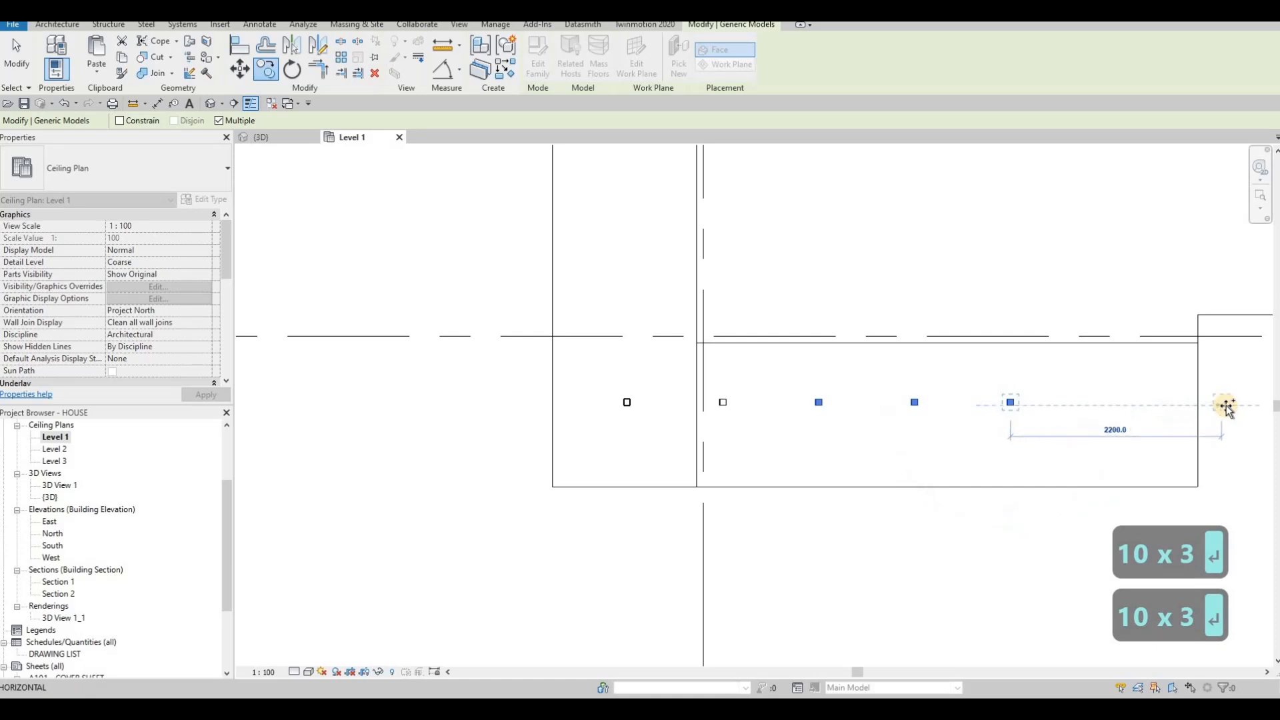
Extend the front overhang row with two more pot lights at 1000 mm spacing and finish copying
{"action": "type", "text": "1000"}
{"action": "key", "text": "Return"}
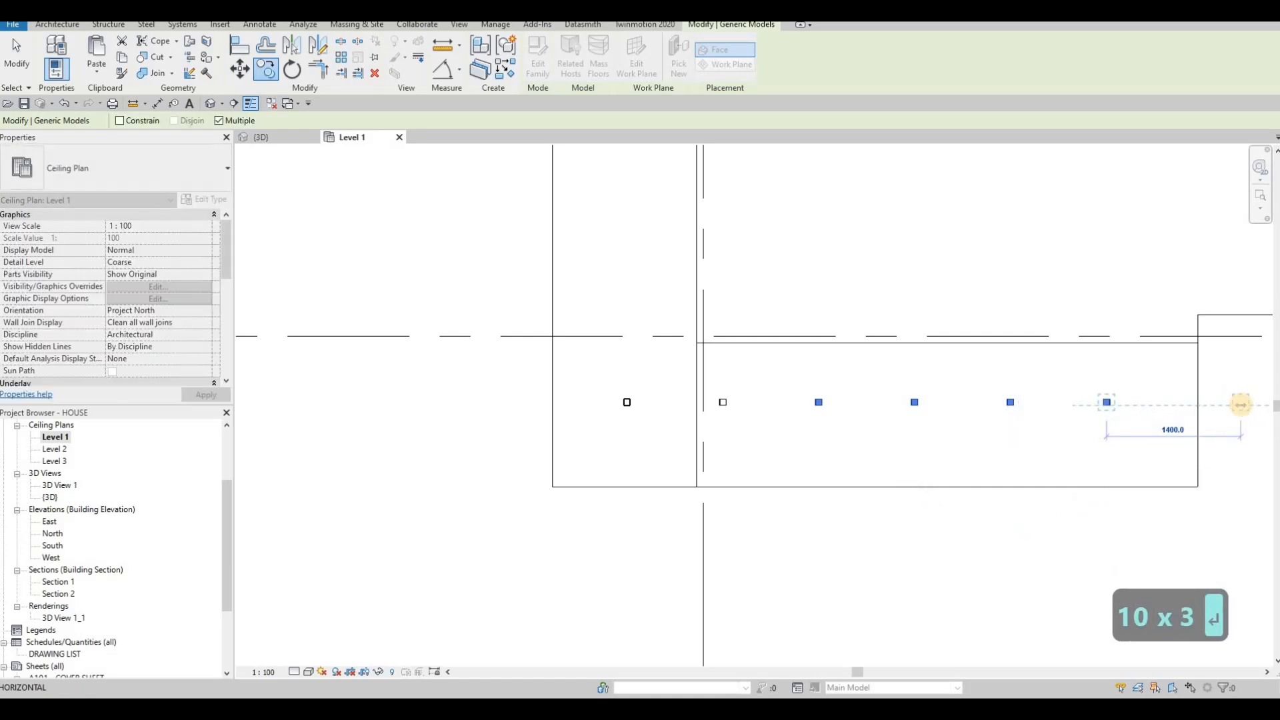
{"action": "type", "text": "1000"}
{"action": "key", "text": "Return"}
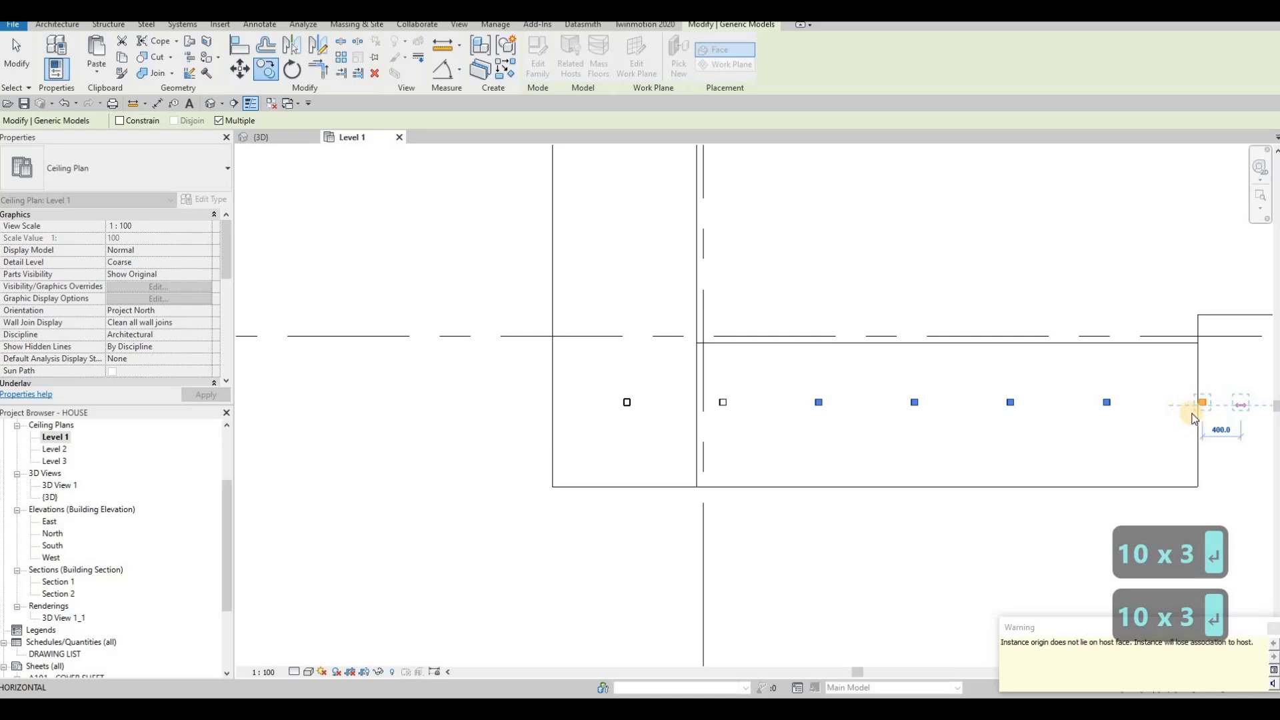
{"action": "key", "text": "Escape"}
{"action": "key", "text": "Escape"}
{"action": "key", "text": "Escape"}
{"action": "key", "text": "Escape"}
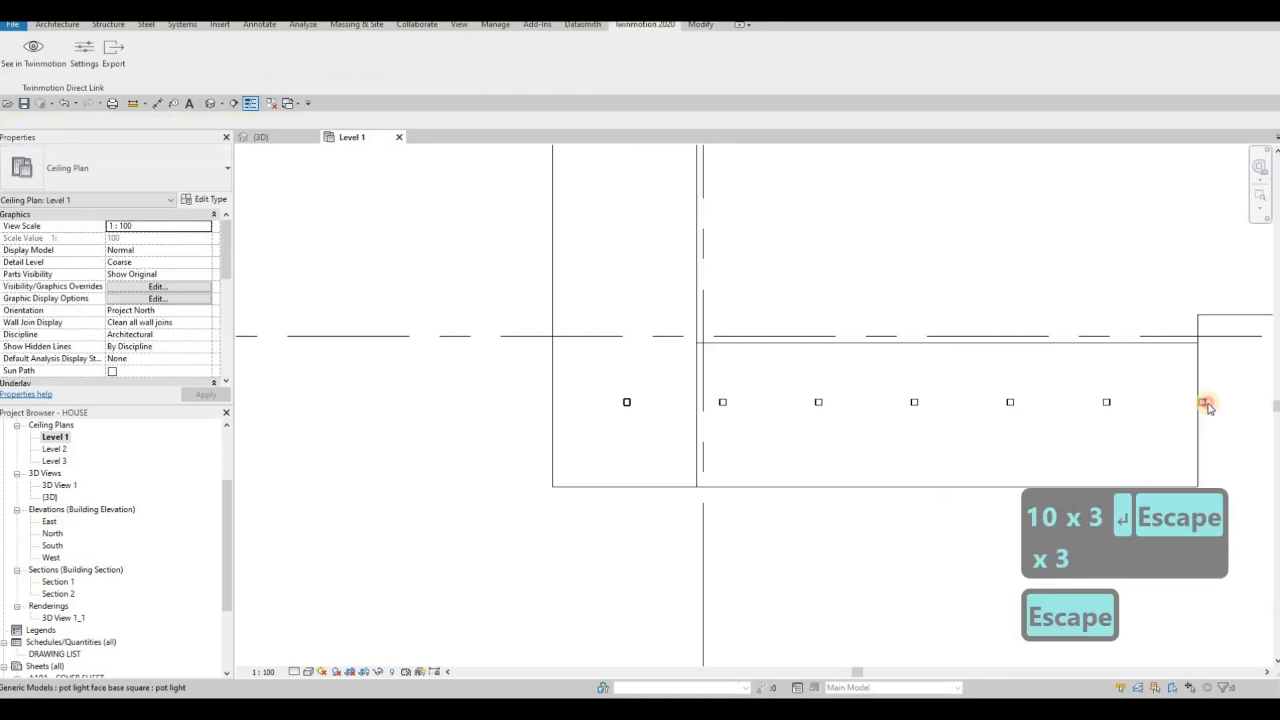
Delete the last pot light of the front row, located on the overhang's end edge
{"action": "left_click", "coordinate": [1207, 403]}
{"action": "key", "text": "Delete"}
{"action": "scroll", "coordinate": [910, 437], "scroll_direction": "down", "scroll_amount": 3}
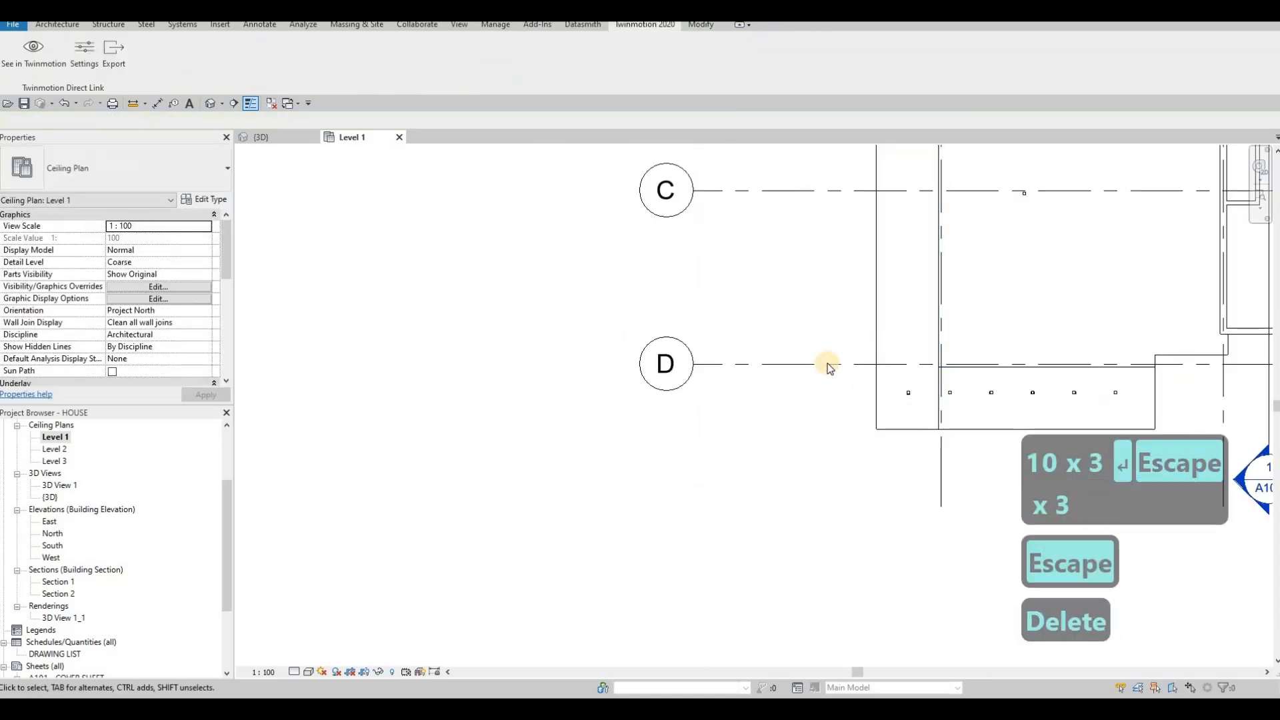
{"action": "key", "text": "Escape"}
Copy the corner pot light 1000 mm vertically along the side overhang, toward grid C
{"action": "left_click", "coordinate": [896, 445]}
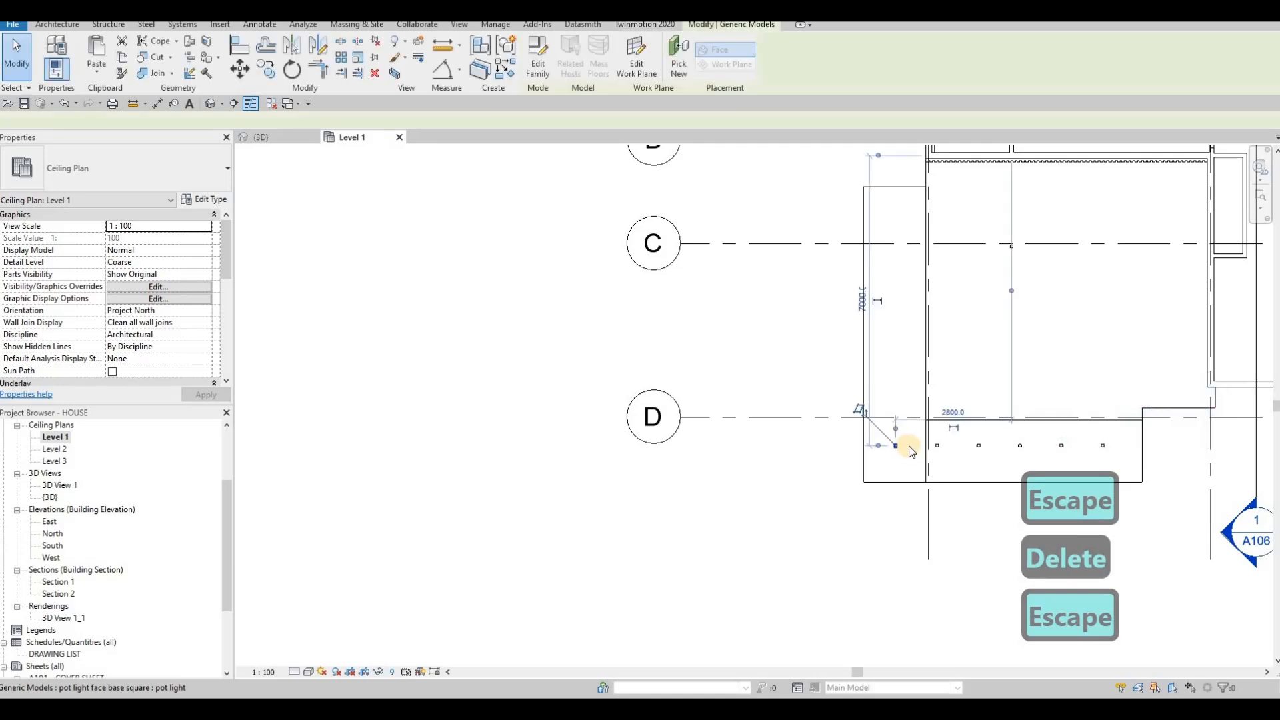
{"action": "key", "text": "c"}
{"action": "key", "text": "o"}
{"action": "scroll", "coordinate": [897, 437], "scroll_direction": "up", "scroll_amount": 5}
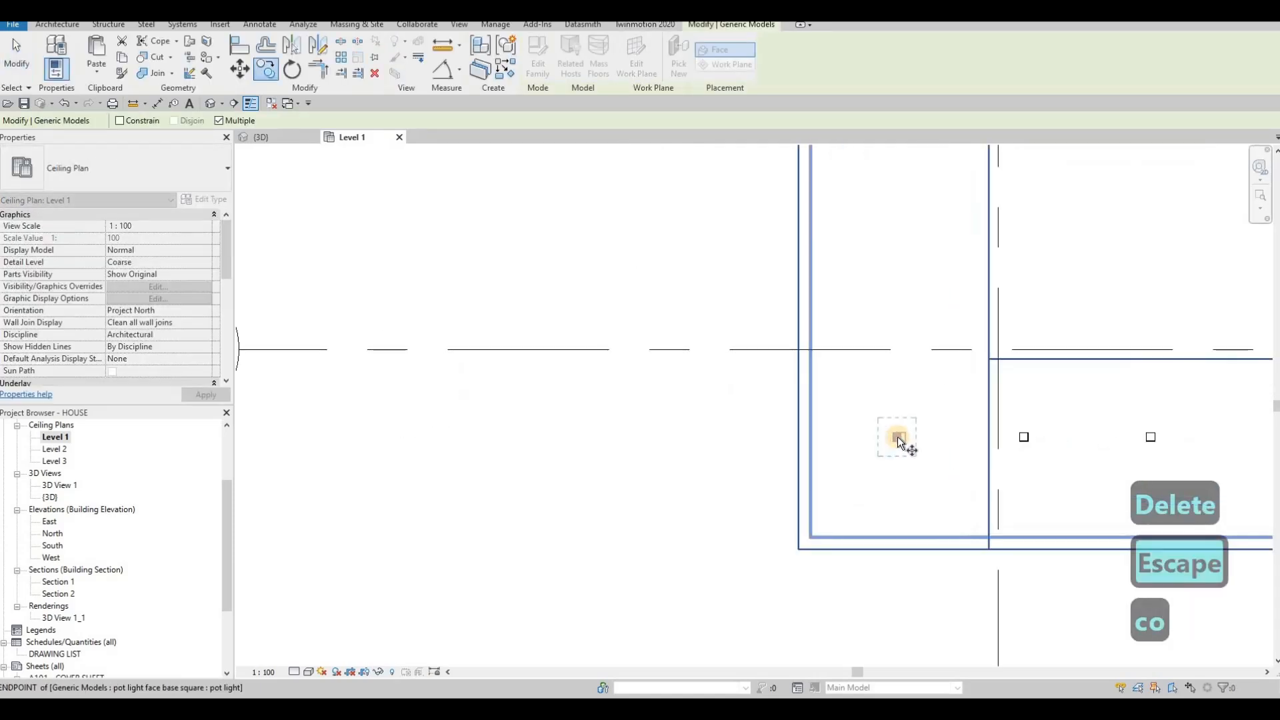
{"action": "left_click", "coordinate": [900, 372]}
{"action": "scroll", "coordinate": [881, 263], "scroll_direction": "down", "scroll_amount": 4}
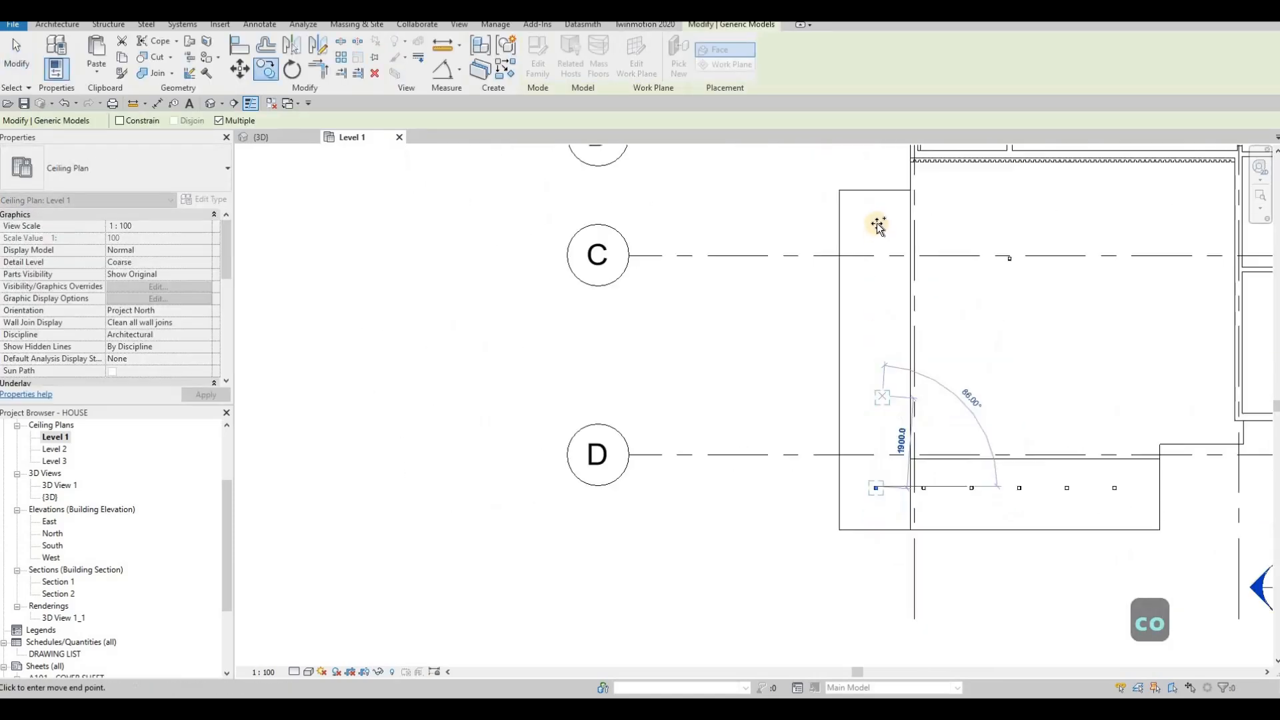
{"action": "type", "text": "1000"}
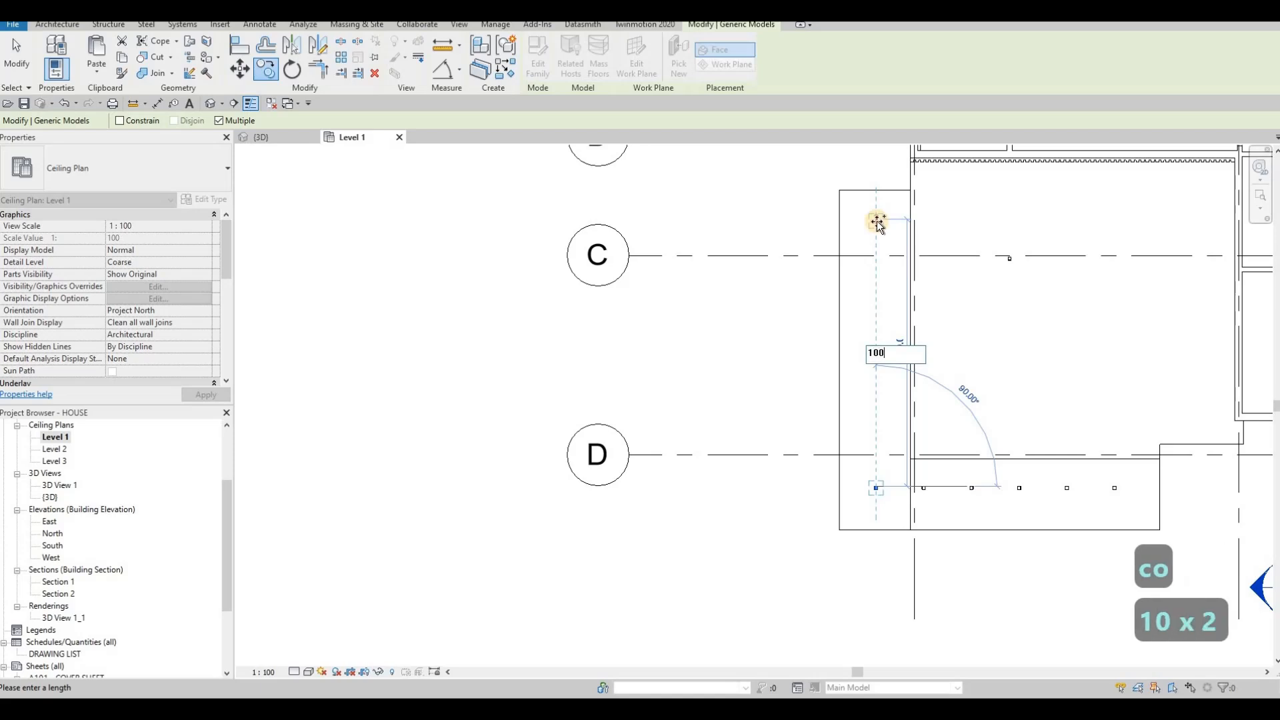
{"action": "key", "text": "Return"}
Continue the side overhang column with five more pot lights, each 1000 mm from the previous one
{"action": "type", "text": "1000"}
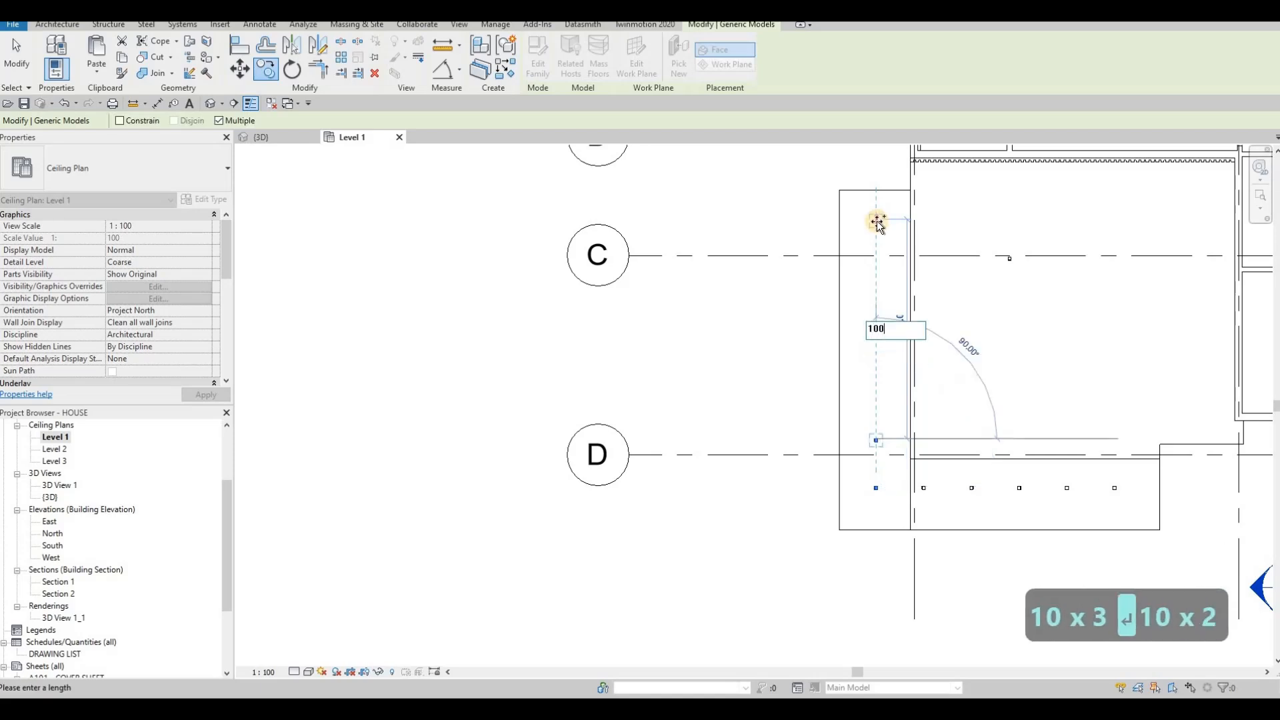
{"action": "key", "text": "Return"}
{"action": "type", "text": "100"}
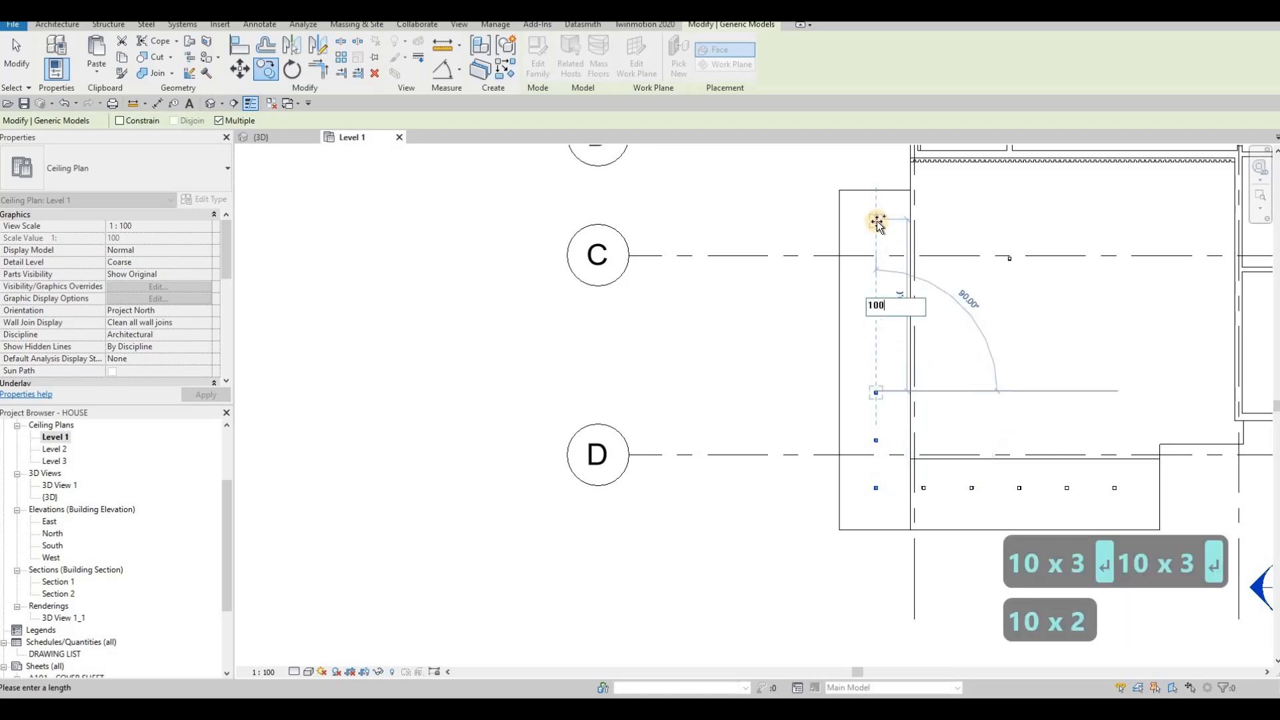
{"action": "type", "text": "0"}
{"action": "key", "text": "Return"}
{"action": "type", "text": "1000"}
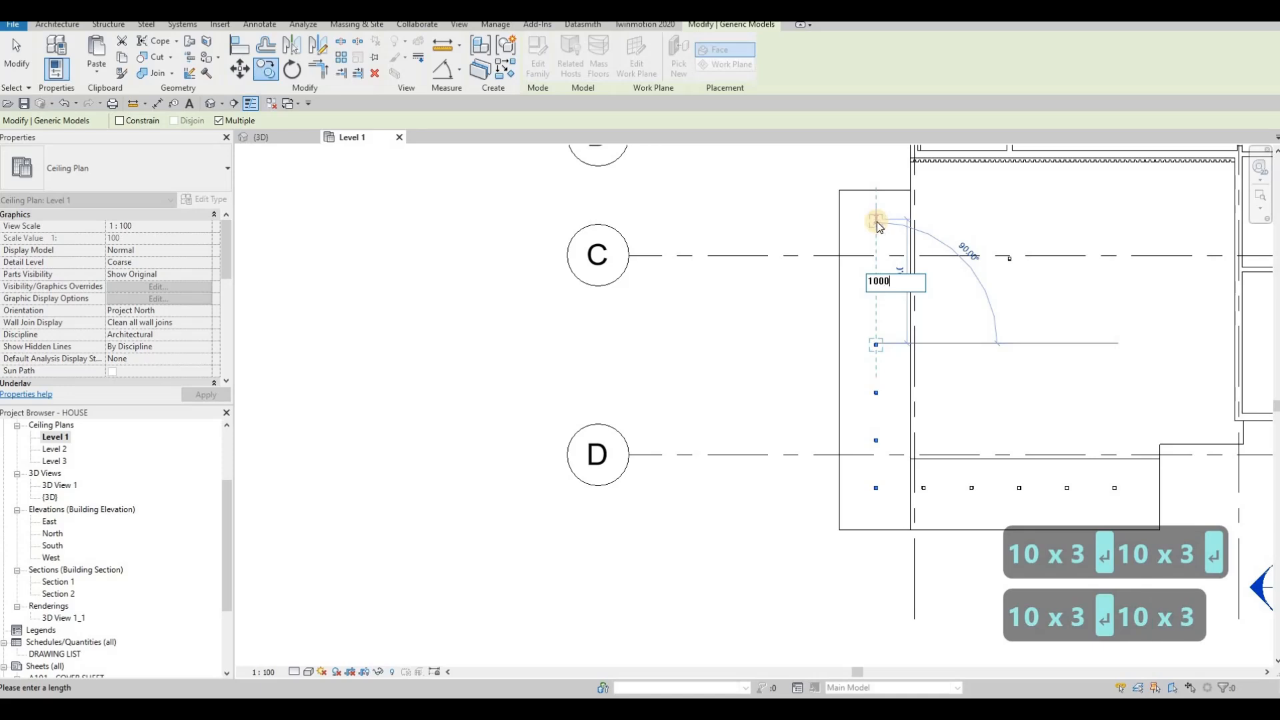
{"action": "key", "text": "Return"}
{"action": "type", "text": "1000"}
{"action": "key", "text": "Return"}
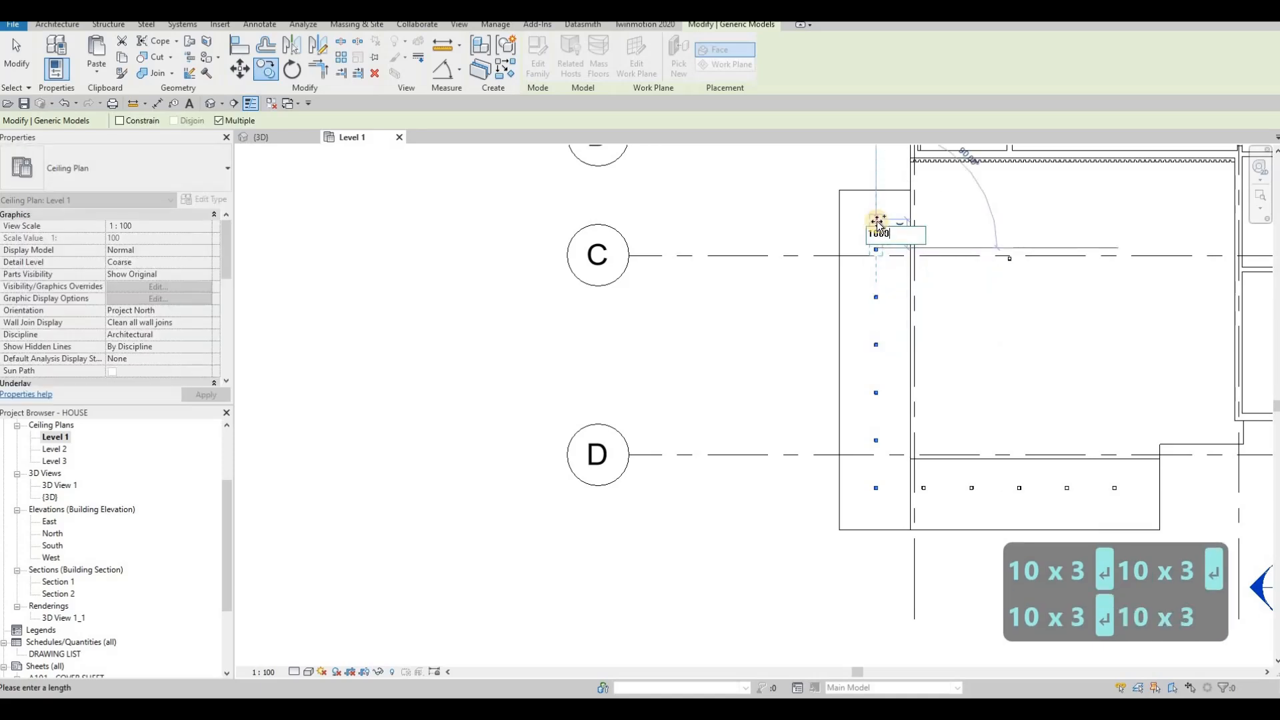
{"action": "type", "text": "1000"}
{"action": "key", "text": "Return"}
{"action": "scroll", "coordinate": [951, 366], "scroll_direction": "down", "scroll_amount": 2}
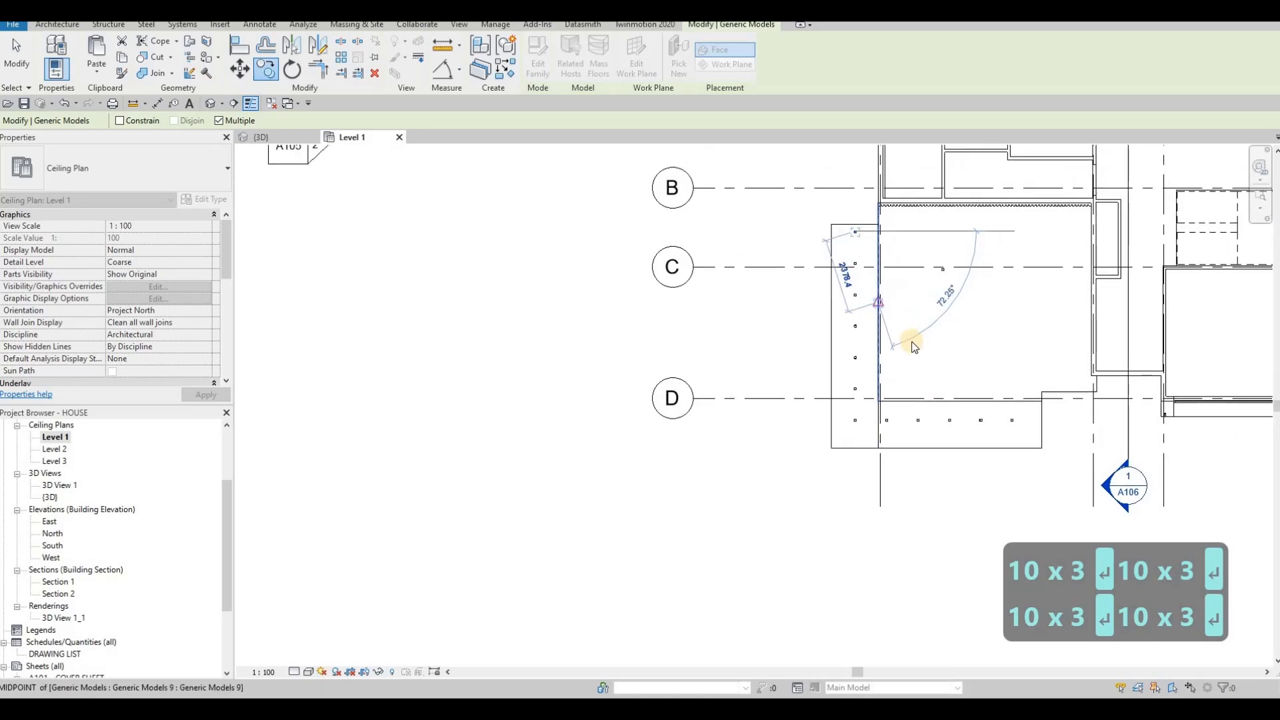
{"action": "scroll", "coordinate": [938, 277], "scroll_direction": "up", "scroll_amount": 3}
{"action": "key", "text": "Escape"}
{"action": "key", "text": "Escape"}
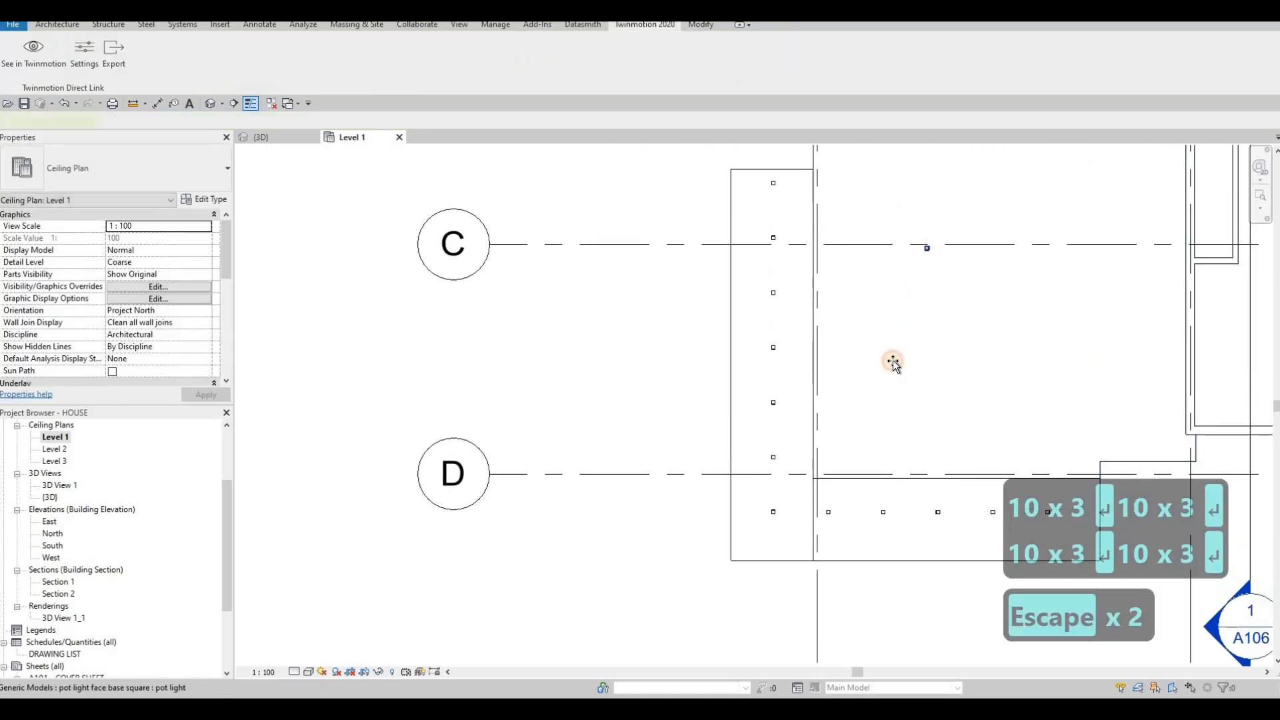
Move the lone pot light near grid C to about 1190 mm above grid D and copy it twice horizontally at 1000 mm spacing
{"action": "left_click_drag", "start_coordinate": [892, 361], "coordinate": [856, 409]}
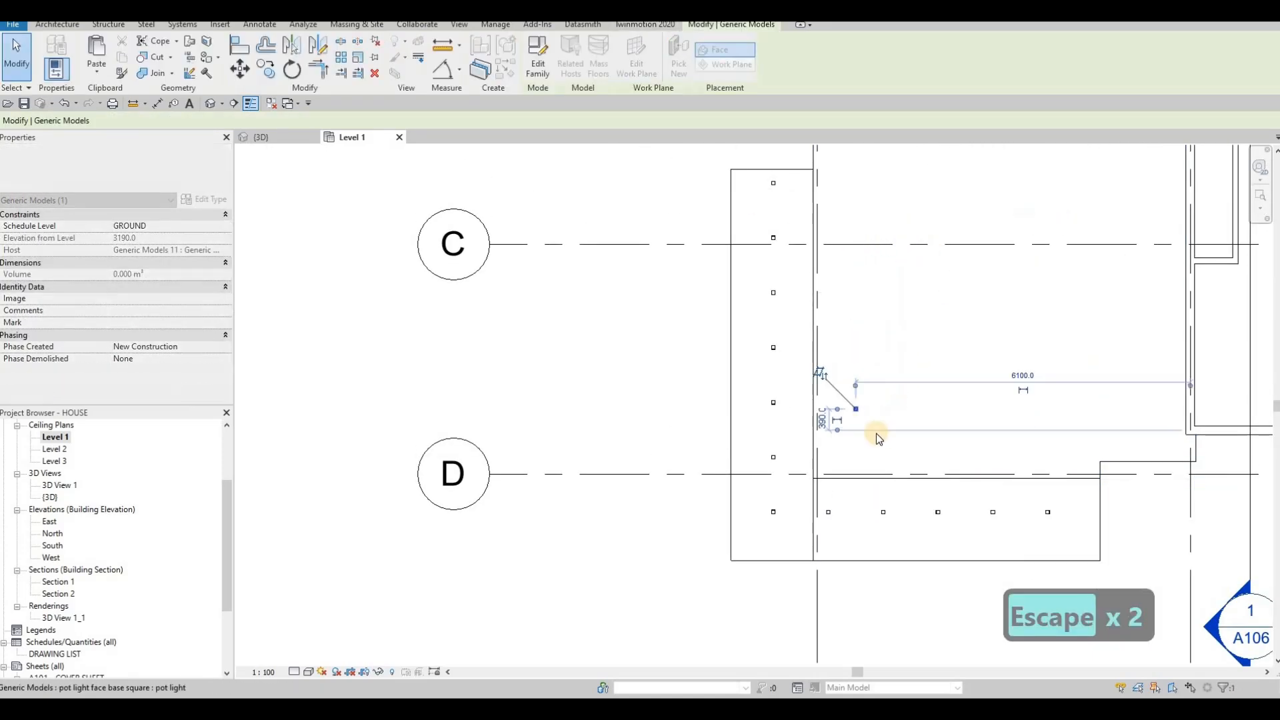
{"action": "key", "text": "c"}
{"action": "key", "text": "o"}
{"action": "left_click", "coordinate": [856, 409]}
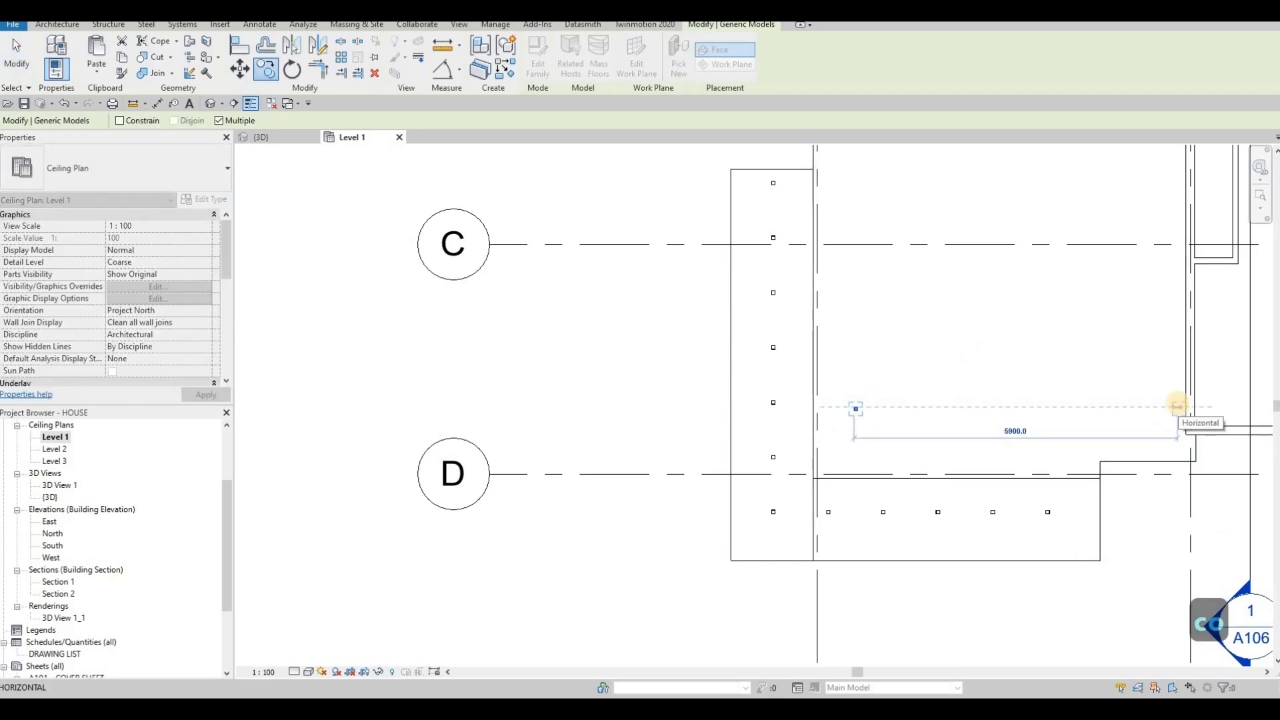
{"action": "type", "text": "1000"}
{"action": "key", "text": "Return"}
{"action": "type", "text": "1000"}
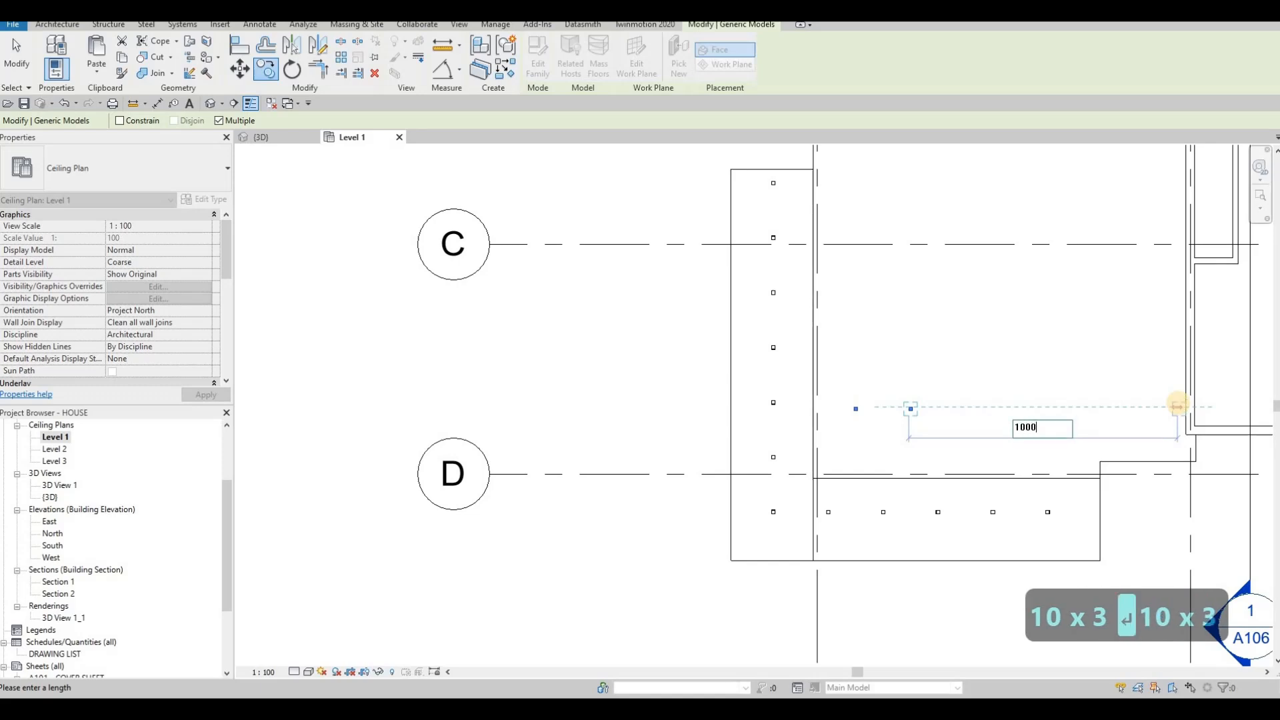
{"action": "key", "text": "Return"}
Add another pot light copy 100 mm beyond the third one and delete that misplaced copy
{"action": "type", "text": "100"}
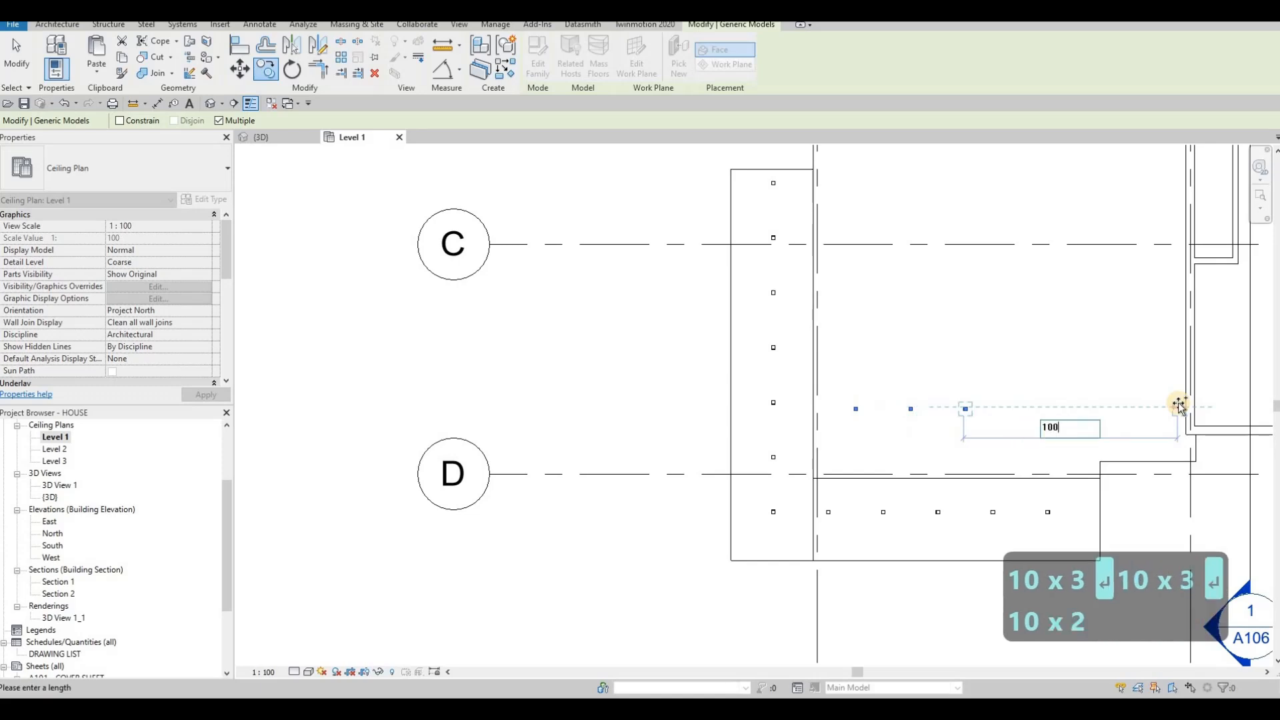
{"action": "key", "text": "Return"}
{"action": "key", "text": "Escape"}
{"action": "key", "text": "Escape"}
{"action": "key", "text": "Escape"}
{"action": "scroll", "coordinate": [943, 410], "scroll_direction": "up", "scroll_amount": 2}
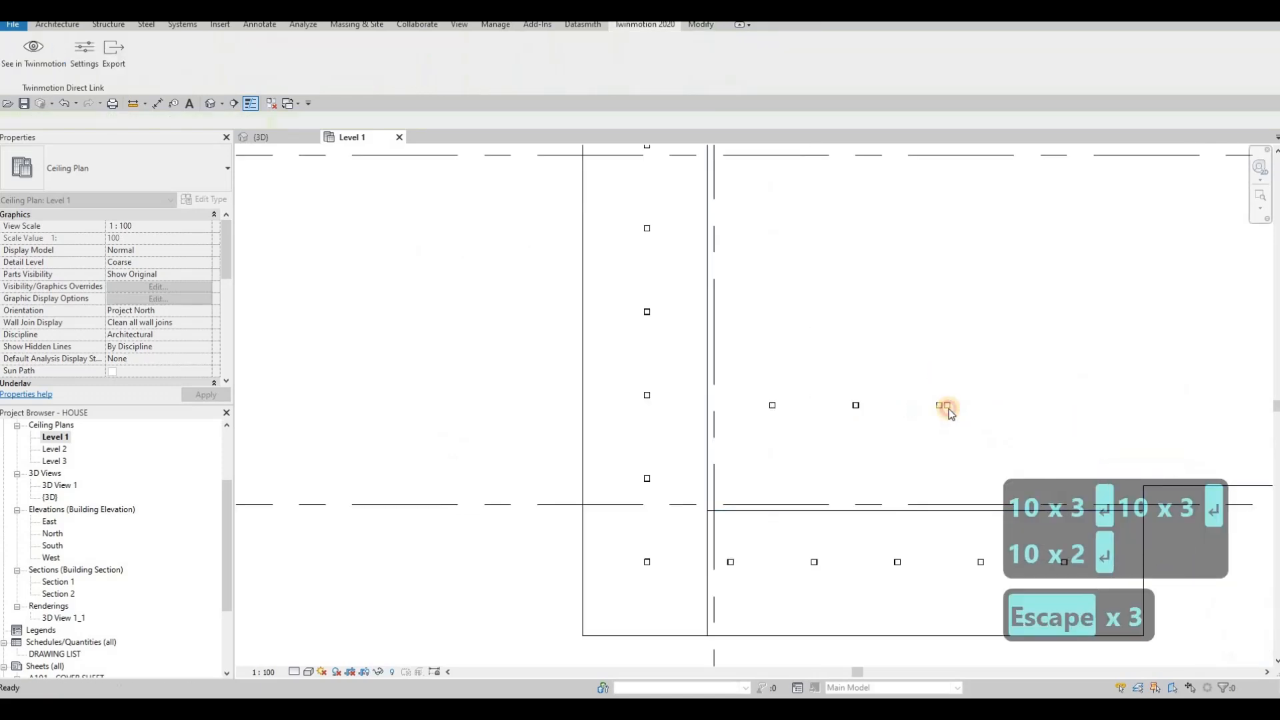
{"action": "left_click", "coordinate": [939, 408]}
{"action": "key", "text": "Delete"}
Copy the third pot light of the main ceiling row 1000 mm horizontally along the row
{"action": "left_click", "coordinate": [938, 407]}
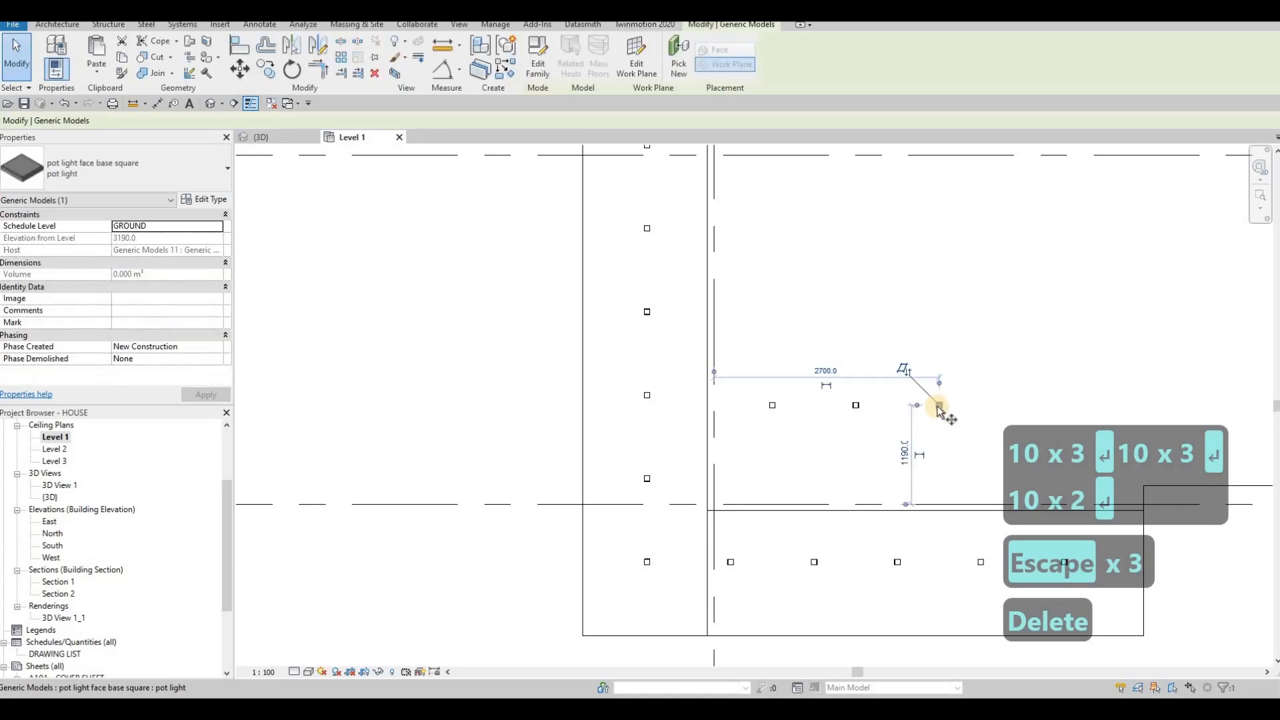
{"action": "key", "text": "c"}
{"action": "key", "text": "o"}
{"action": "left_click", "coordinate": [939, 405]}
{"action": "scroll", "coordinate": [1042, 405], "scroll_direction": "down", "scroll_amount": 3}
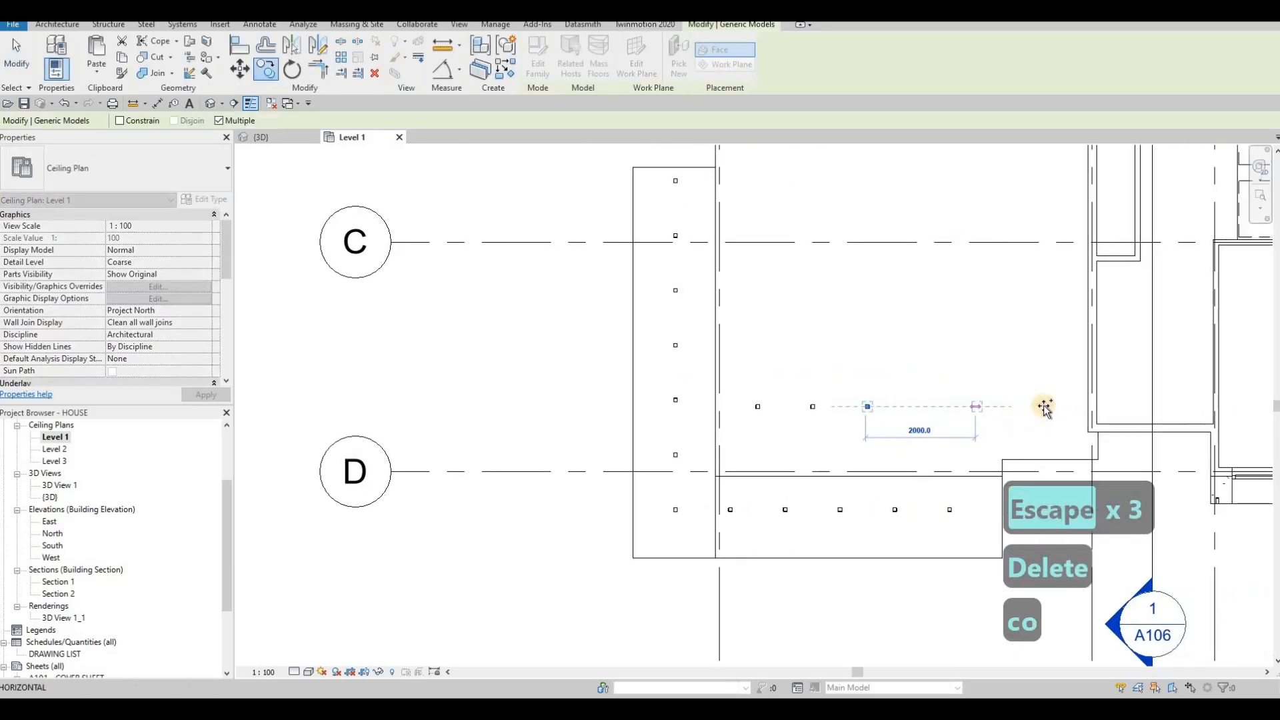
{"action": "type", "text": "1000"}
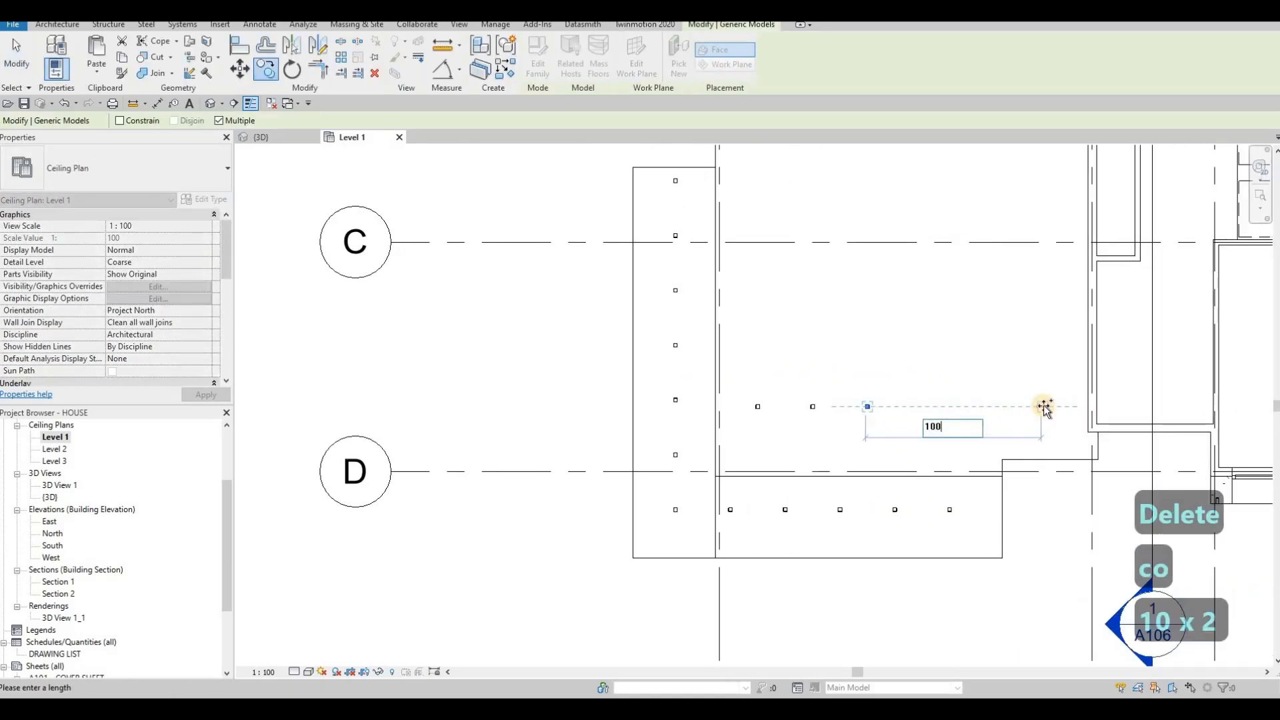
{"action": "key", "text": "Return"}
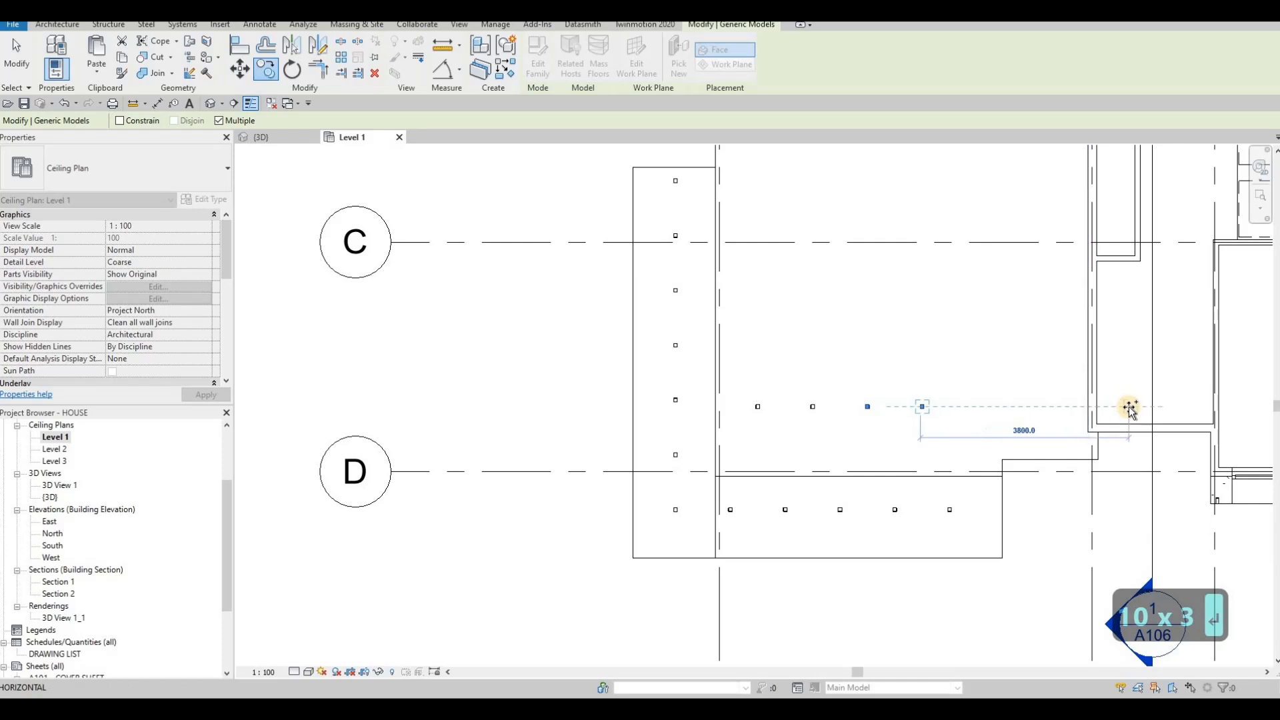
Complete the main ceiling row with two more pot lights at 1000 mm spacing
{"action": "type", "text": "1000"}
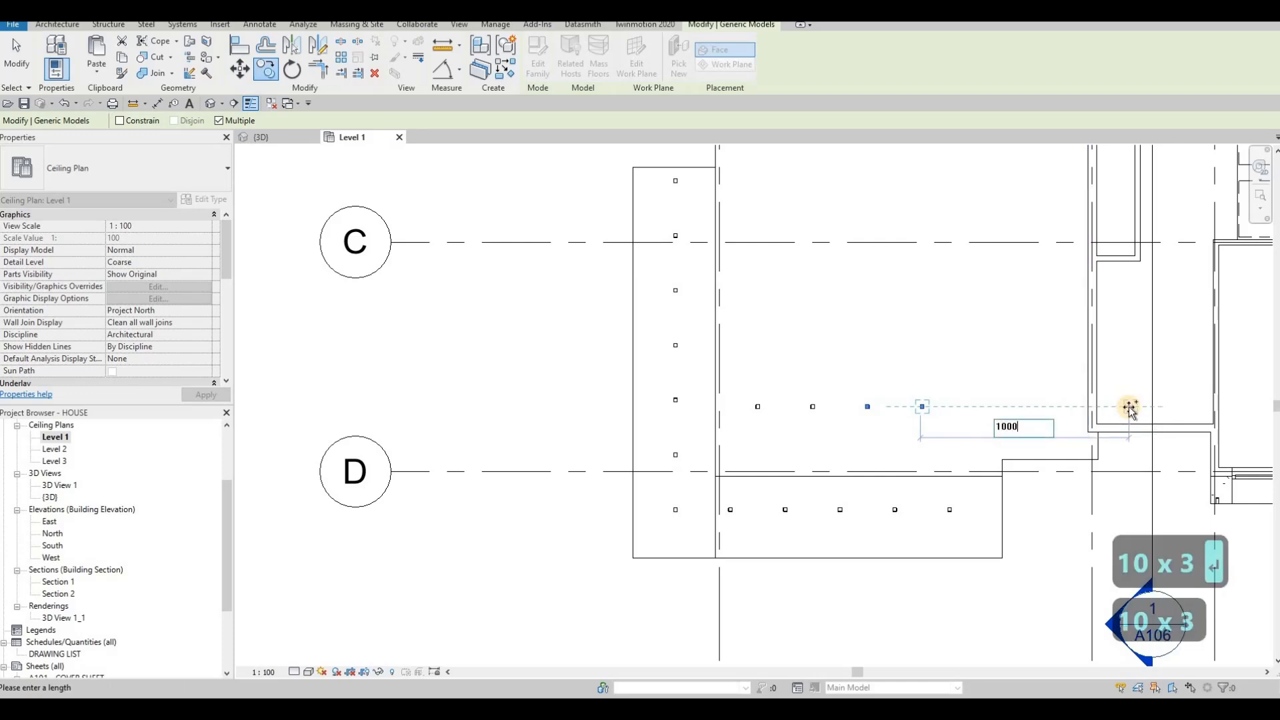
{"action": "key", "text": "Return"}
{"action": "type", "text": "100"}
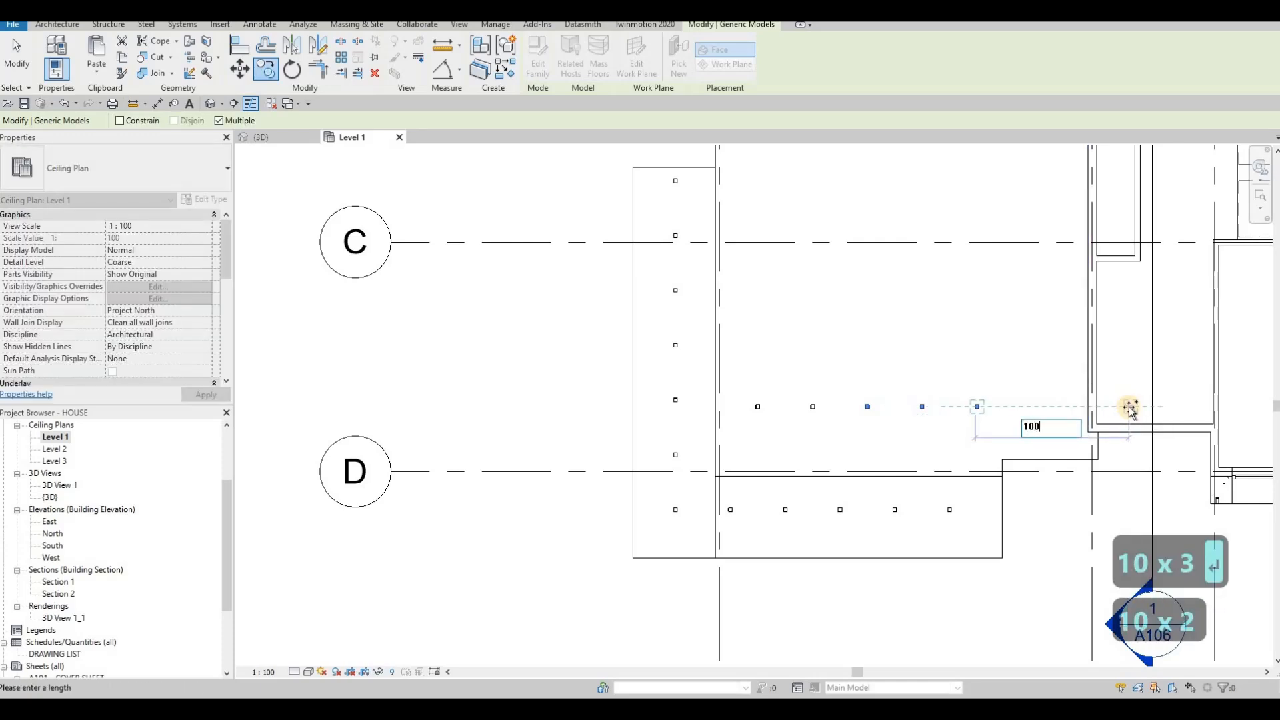
{"action": "key", "text": "Return"}
{"action": "key", "text": "Escape"}
{"action": "key", "text": "Escape"}
{"action": "key", "text": "Escape"}
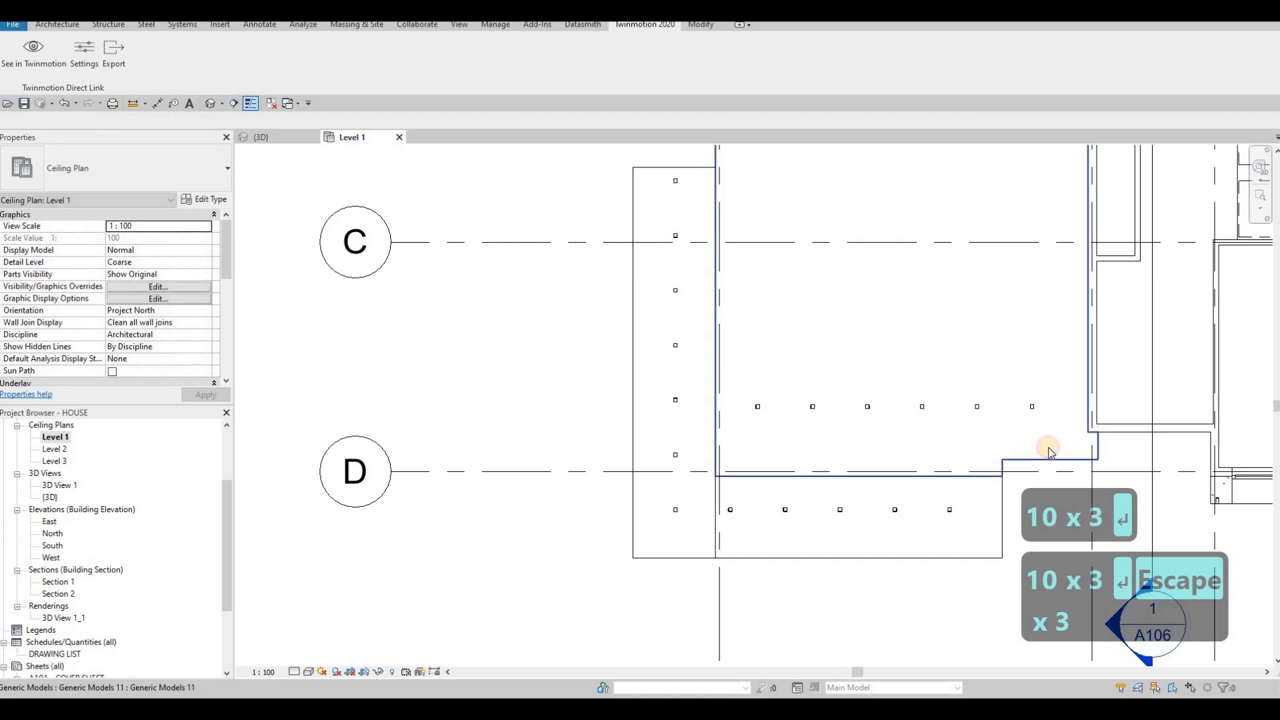
Select the six pot lights of the main ceiling row and copy them 2000 mm vertically toward grid C
{"action": "left_click_drag", "start_coordinate": [1070, 452], "coordinate": [1044, 439]}
{"action": "key", "text": "c"}
{"action": "key", "text": "o"}
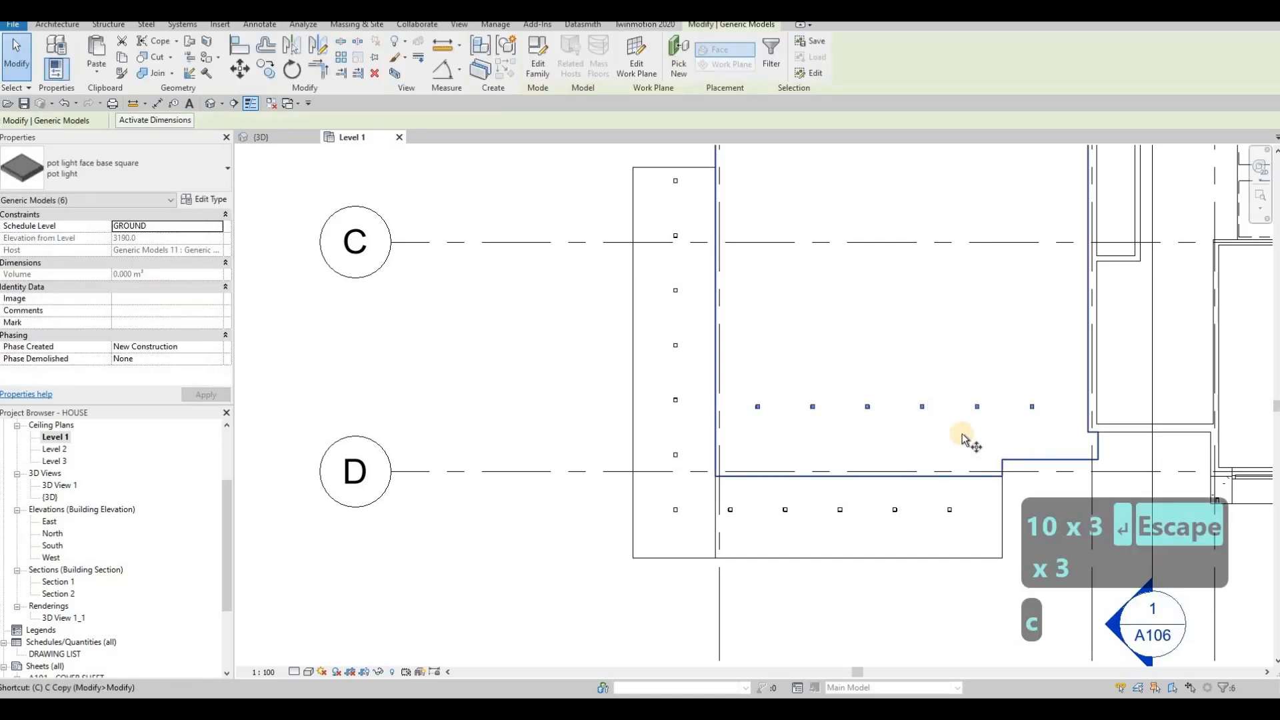
{"action": "left_click", "coordinate": [758, 407]}
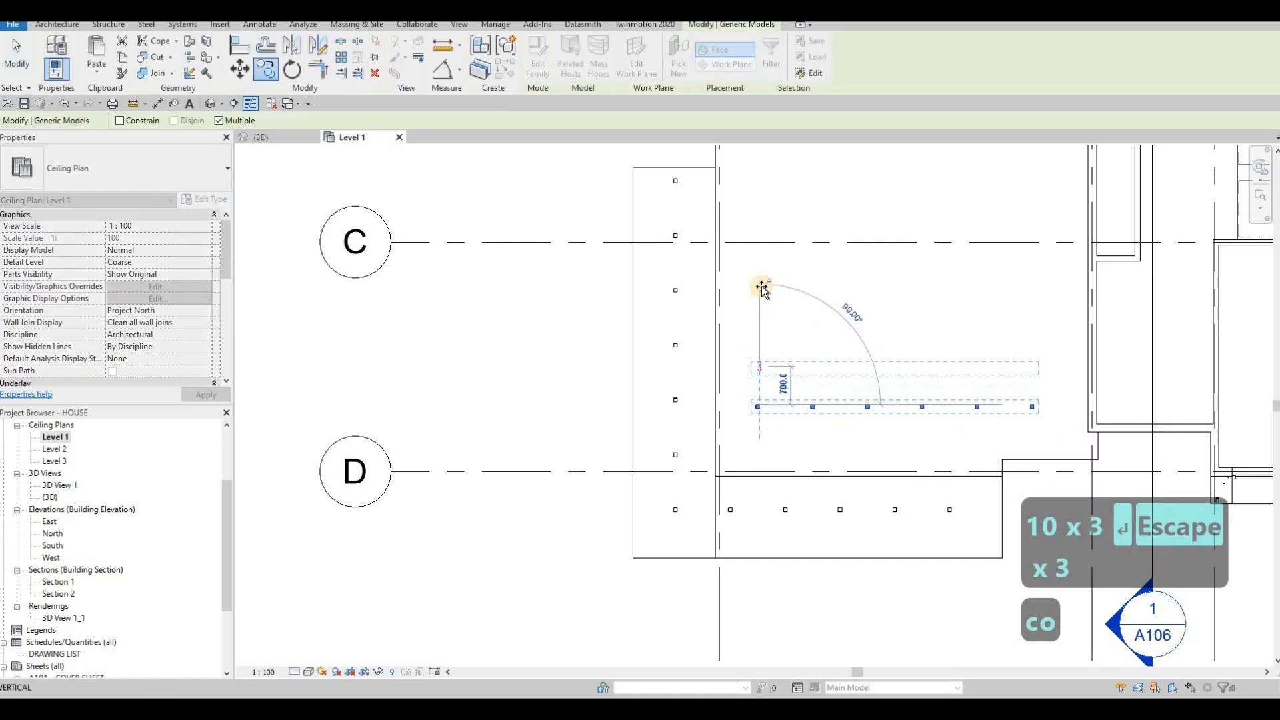
{"action": "type", "text": "200"}
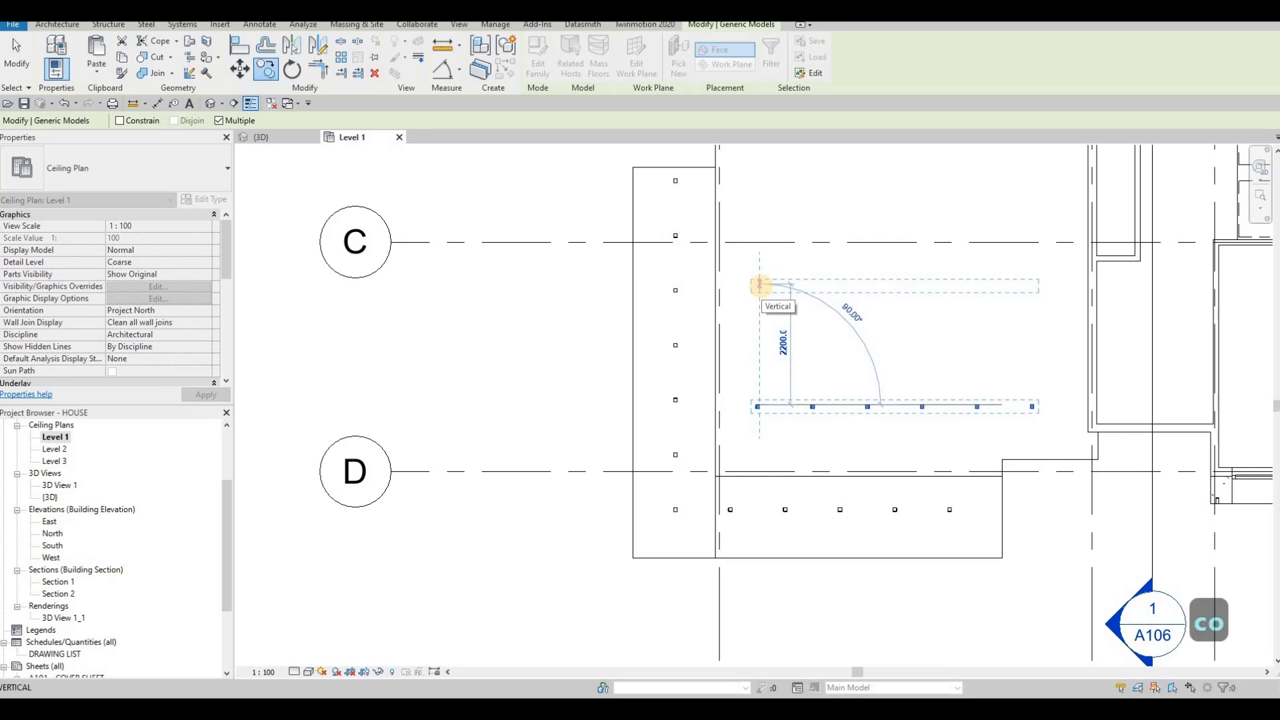
{"action": "type", "text": "0"}
{"action": "key", "text": "Return"}
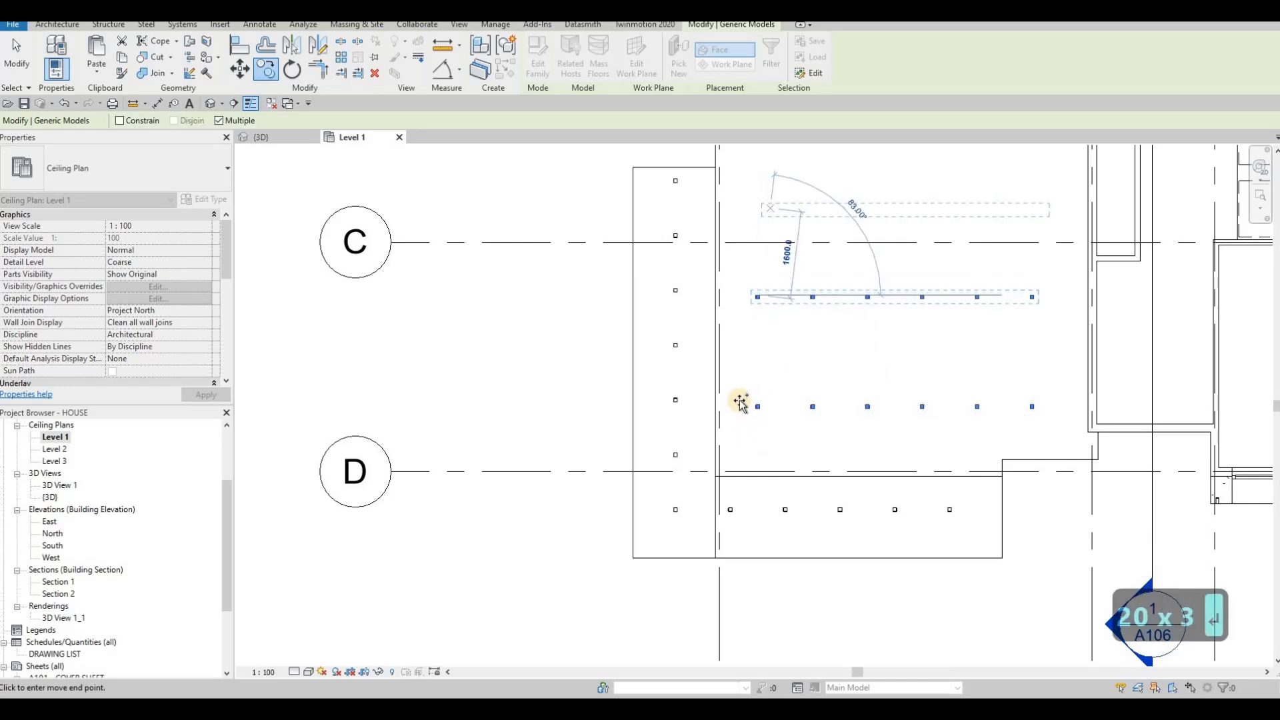
Add a third row of six pot lights 2000 mm beyond the second row, toward grid B
{"action": "middle_click_drag", "start_coordinate": [737, 408], "coordinate": [719, 622]}
{"action": "type", "text": "2000"}
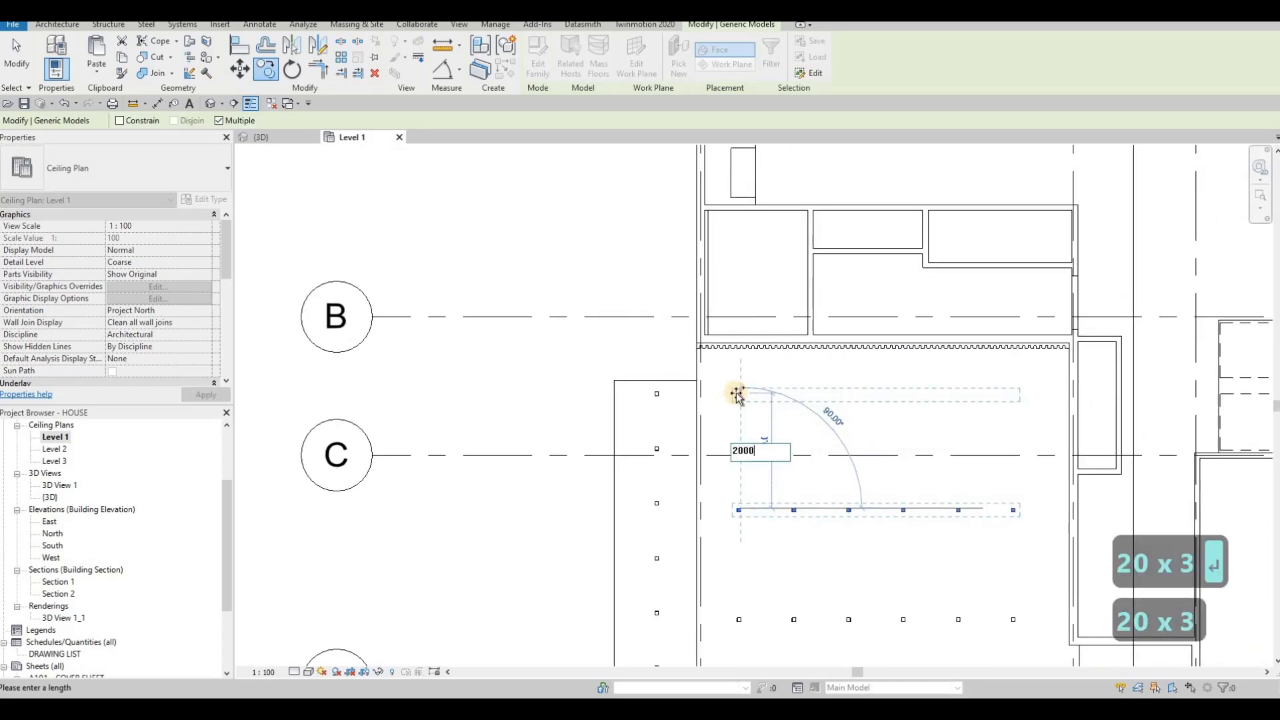
{"action": "key", "text": "Return"}
{"action": "scroll", "coordinate": [886, 434], "scroll_direction": "down", "scroll_amount": 4}
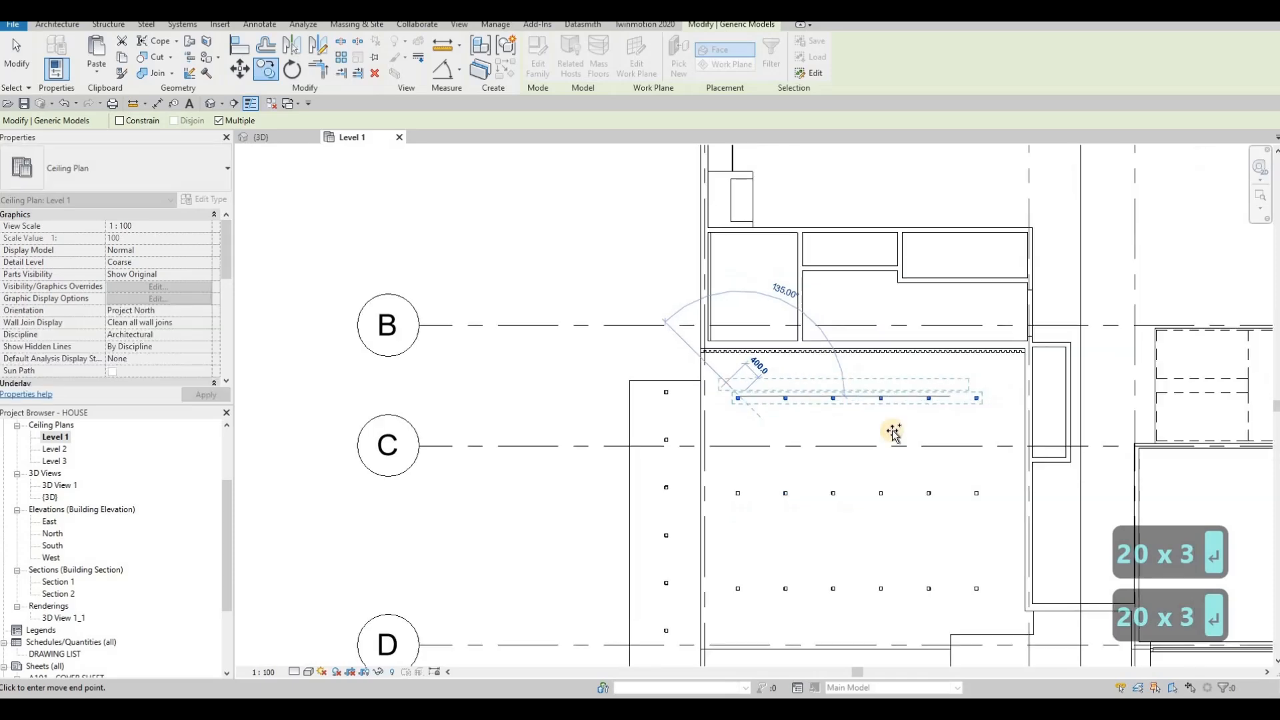
{"action": "scroll", "coordinate": [924, 517], "scroll_direction": "up", "scroll_amount": 5}
{"action": "key", "text": "Escape"}
{"action": "key", "text": "Escape"}
{"action": "key", "text": "Escape"}
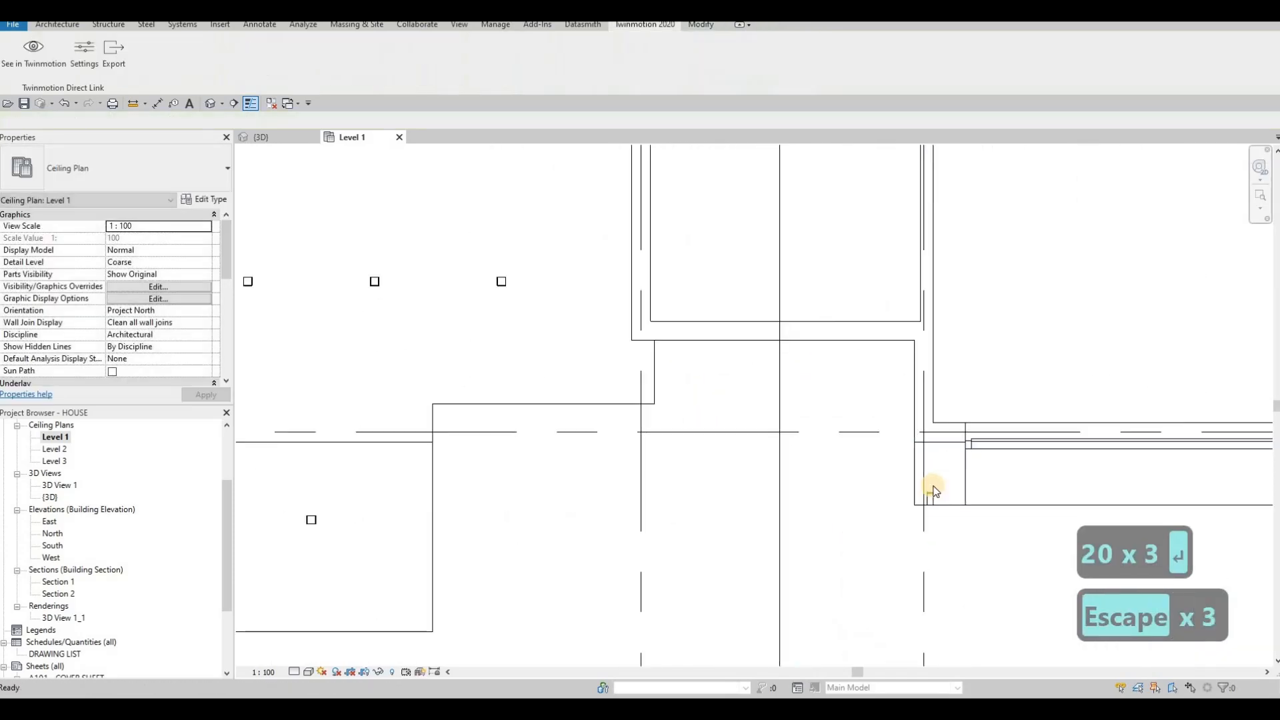
{"action": "scroll", "coordinate": [939, 444], "scroll_direction": "down", "scroll_amount": 5}
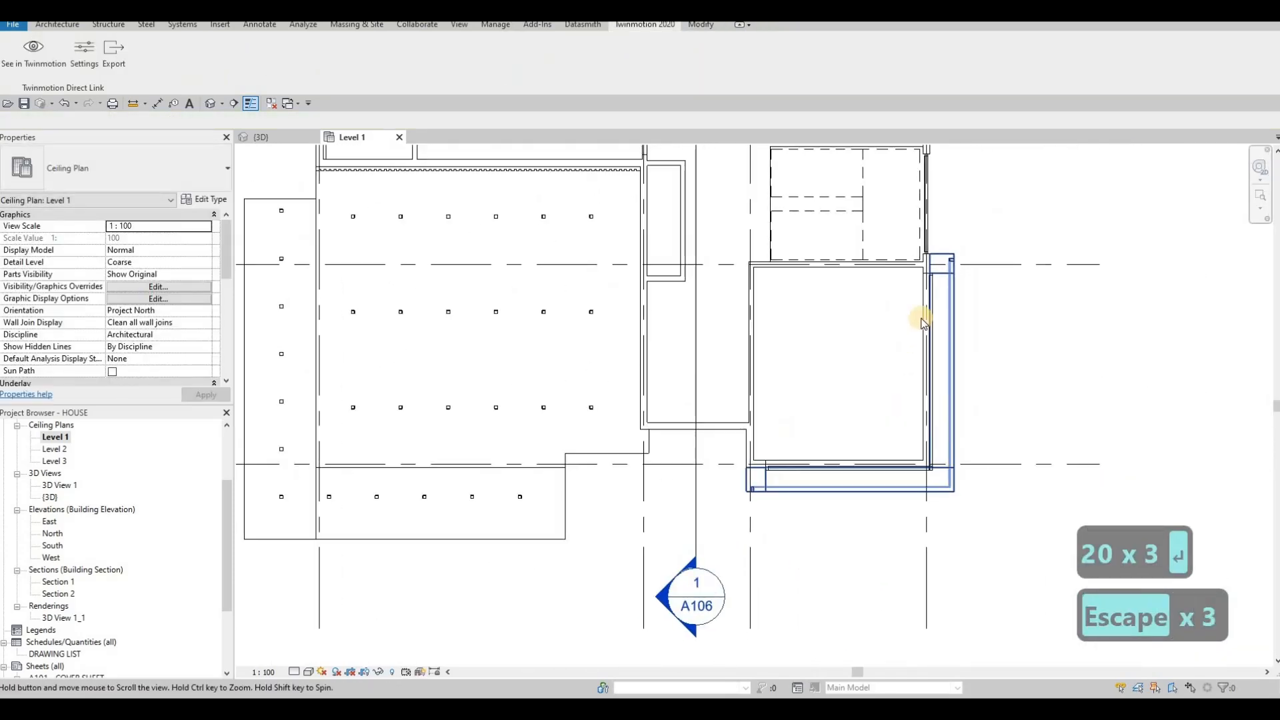
{"action": "scroll", "coordinate": [794, 470], "scroll_direction": "up", "scroll_amount": 1}
{"action": "scroll", "coordinate": [817, 474], "scroll_direction": "down", "scroll_amount": 2}
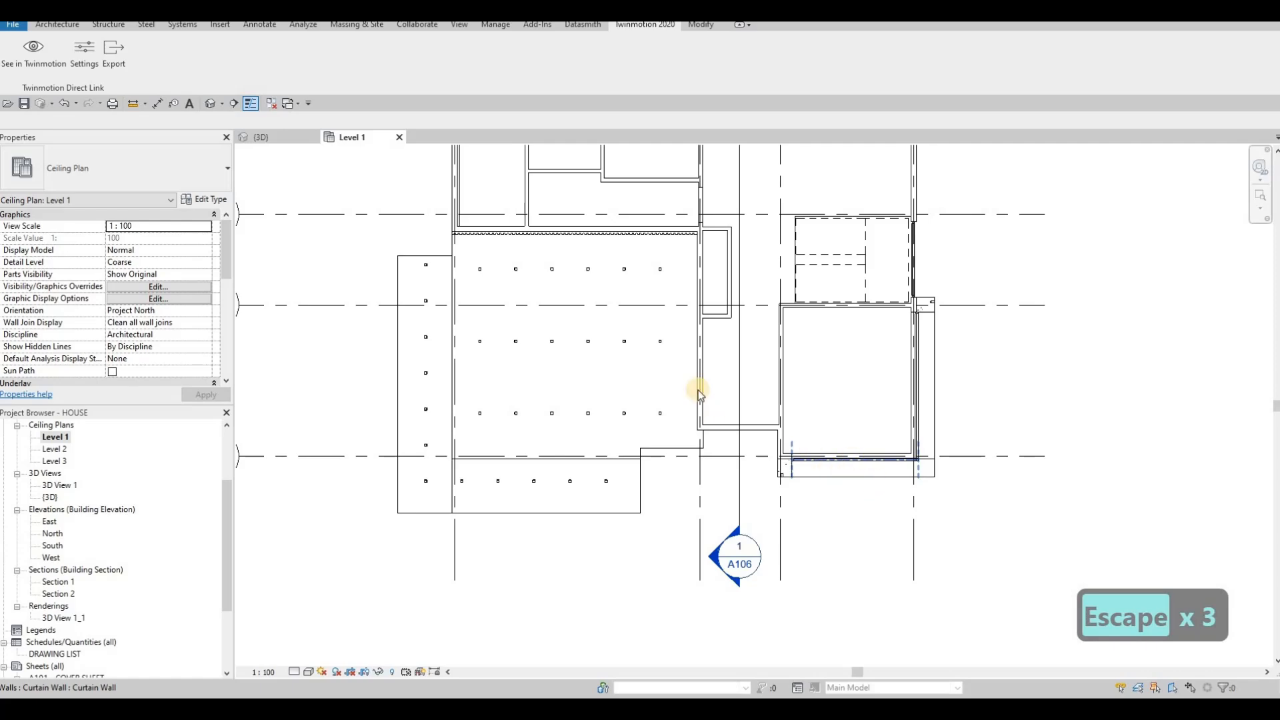
Move the pot light at the lower end of the overhang by grid A to about 320 mm from the vertical grid line
{"action": "scroll", "coordinate": [698, 393], "scroll_direction": "down", "scroll_amount": 2}
{"action": "scroll", "coordinate": [742, 360], "scroll_direction": "up", "scroll_amount": 4}
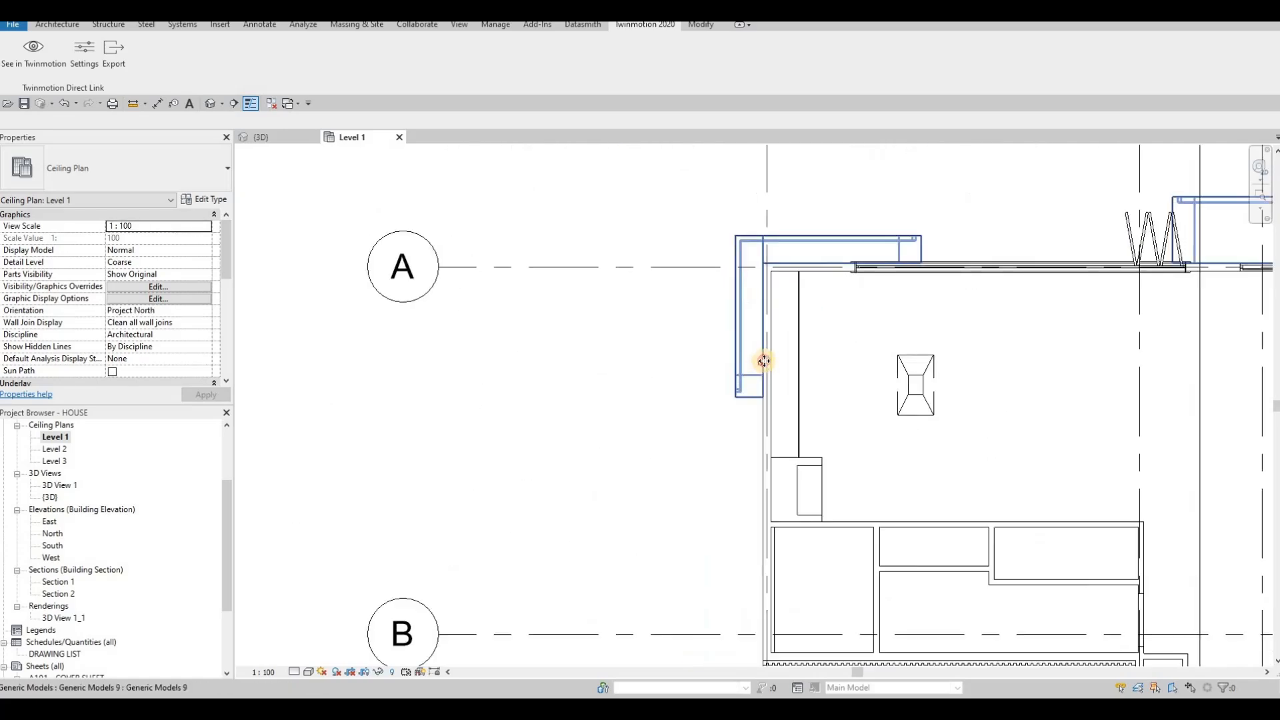
{"action": "scroll", "coordinate": [764, 361], "scroll_direction": "up", "scroll_amount": 2}
{"action": "left_click", "coordinate": [741, 374]}
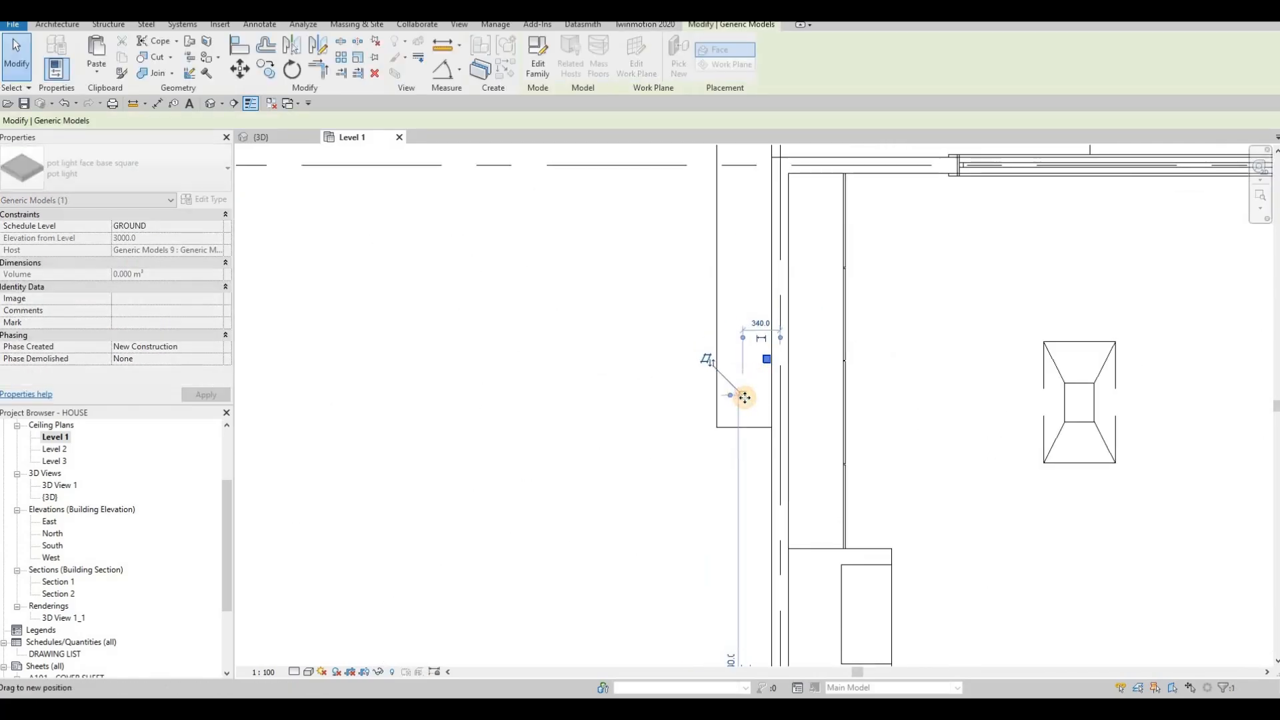
{"action": "key", "text": "Escape"}
Copy that pot light upward along the overhang's vertical leg twice, each at 1000 mm spacing
{"action": "left_click", "coordinate": [745, 372]}
{"action": "key", "text": "c"}
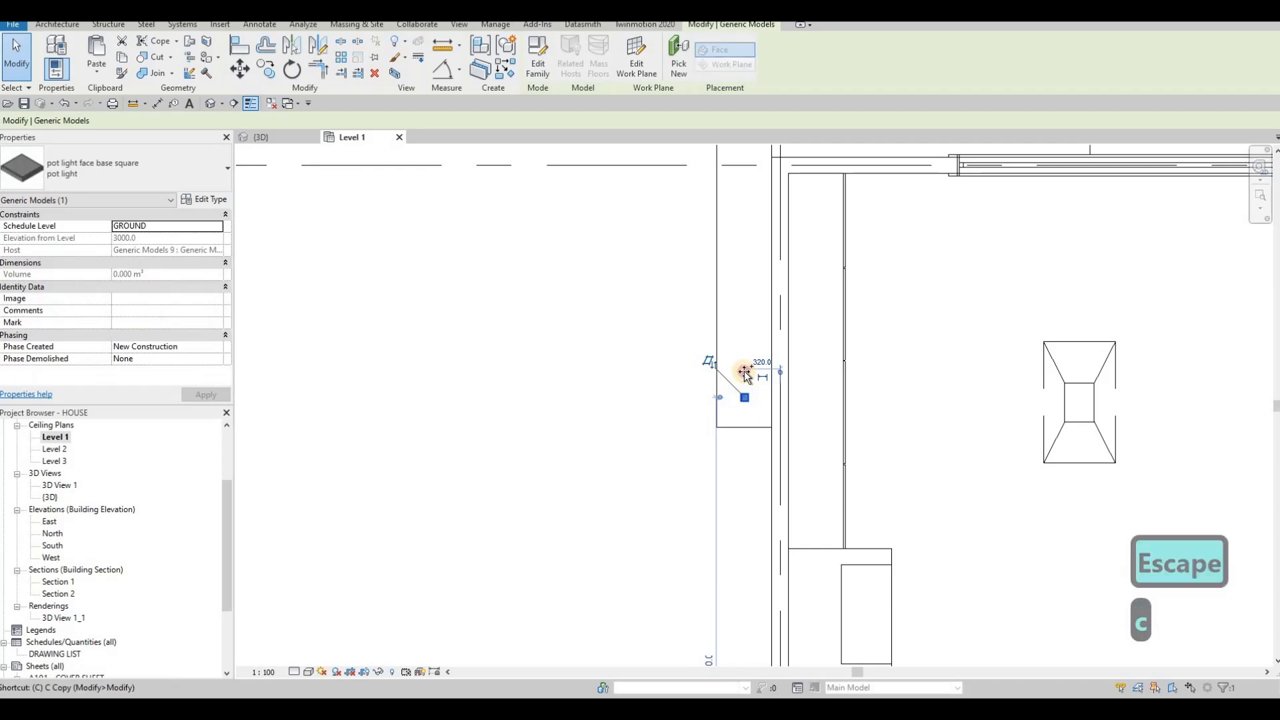
{"action": "key", "text": "o"}
{"action": "left_click", "coordinate": [745, 397]}
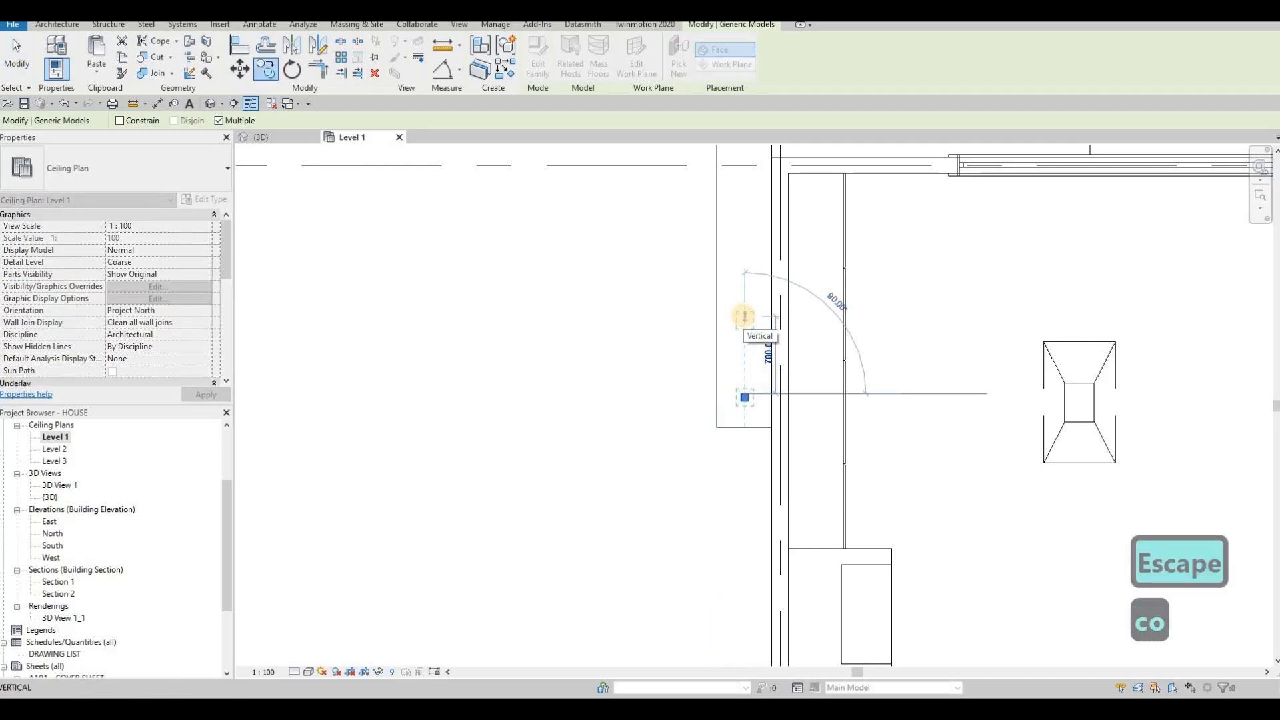
{"action": "type", "text": "1000"}
{"action": "key", "text": "Return"}
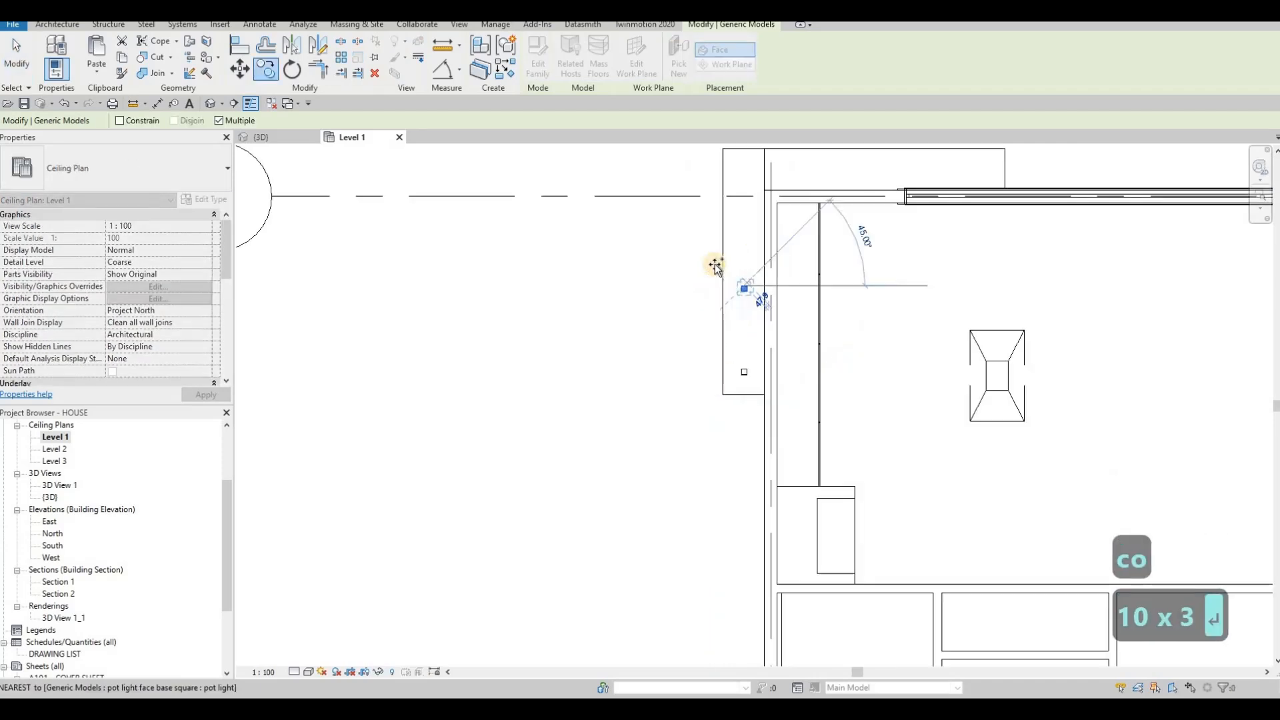
{"action": "scroll", "coordinate": [714, 266], "scroll_direction": "down", "scroll_amount": 3}
{"action": "type", "text": "1000"}
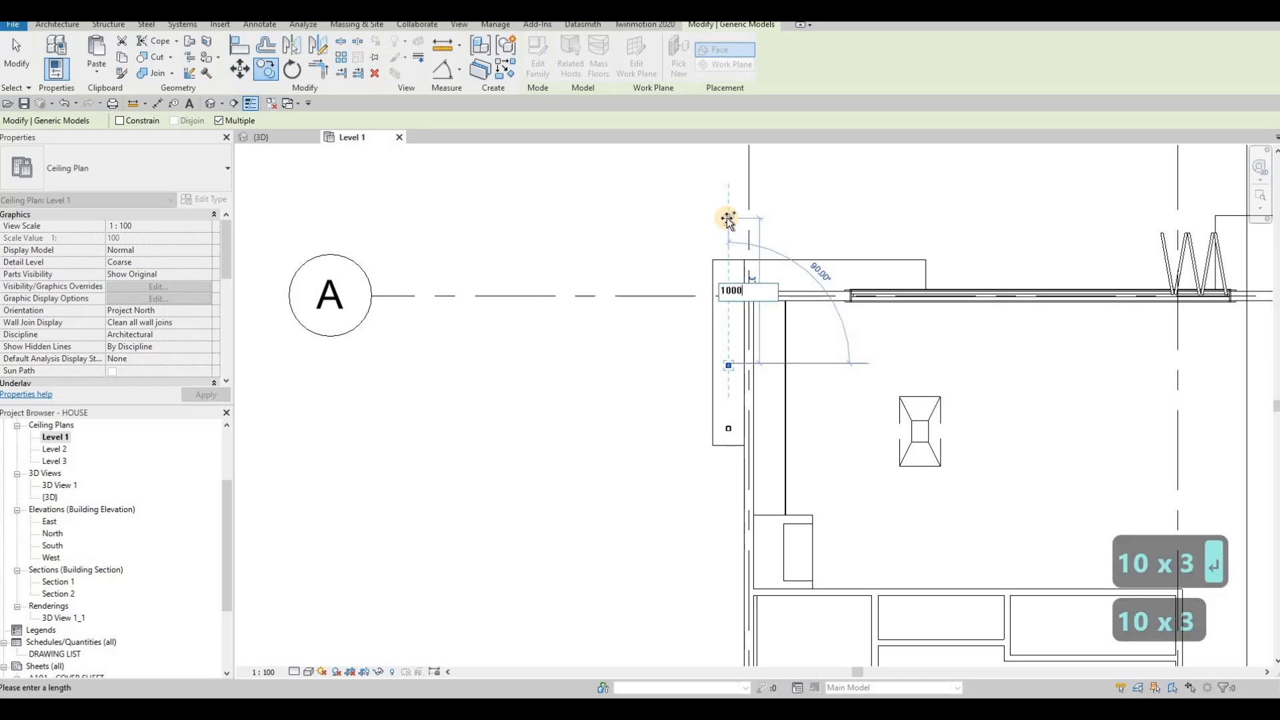
{"action": "key", "text": "Return"}
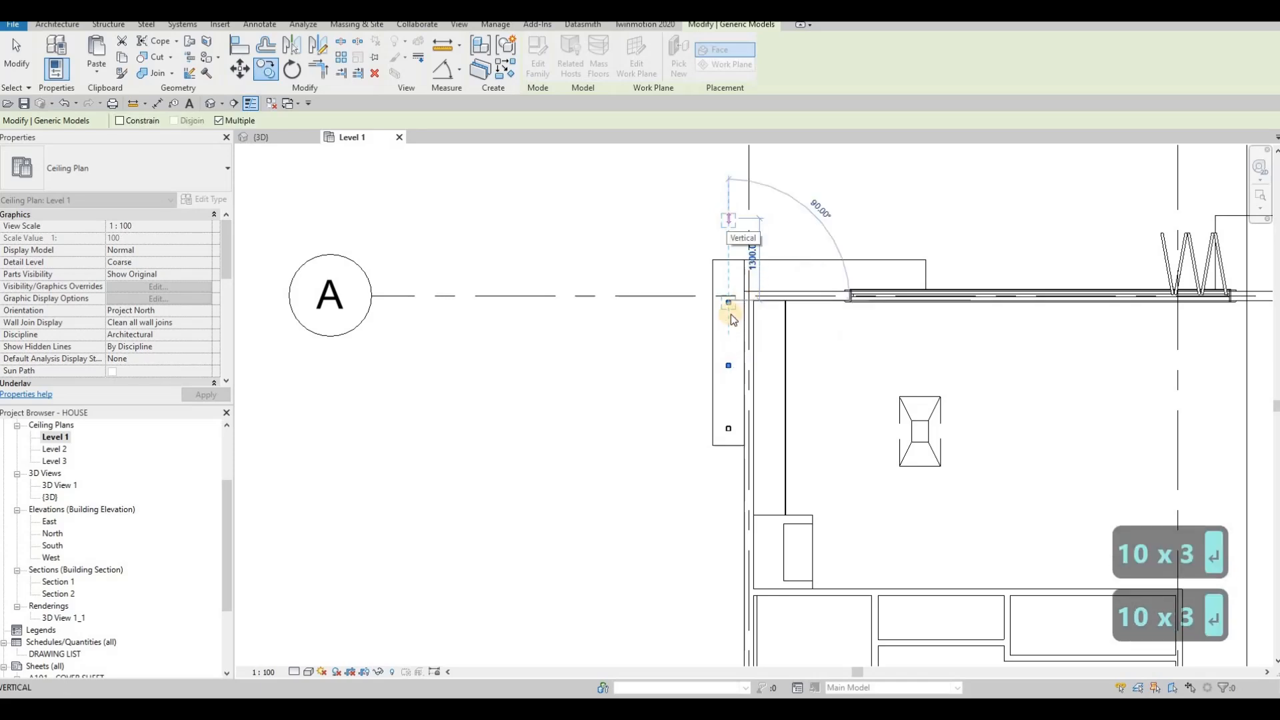
{"action": "key", "text": "Escape"}
{"action": "key", "text": "Escape"}
Select the three pot lights of the vertical leg and shift them upward together to reach the overhang's corner
{"action": "scroll", "coordinate": [722, 307], "scroll_direction": "up", "scroll_amount": 2}
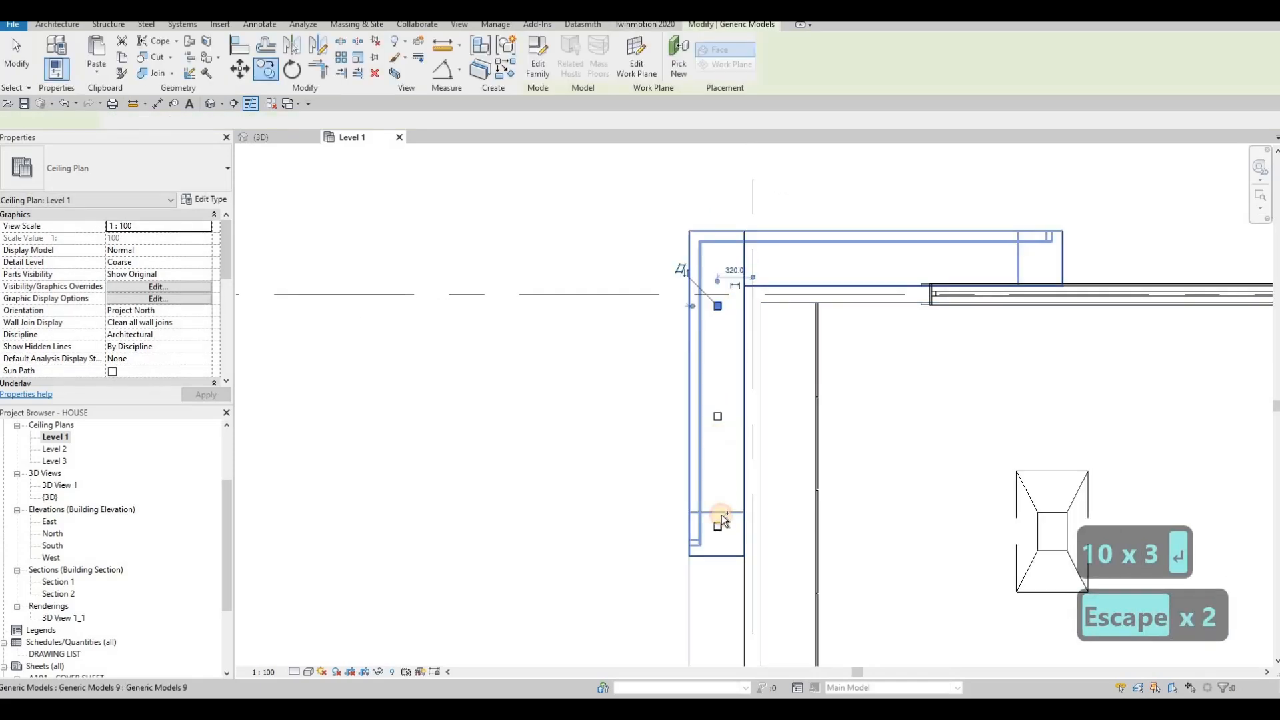
{"action": "left_click", "coordinate": [718, 527]}
{"action": "left_click", "coordinate": [718, 416], "text": "ctrl"}
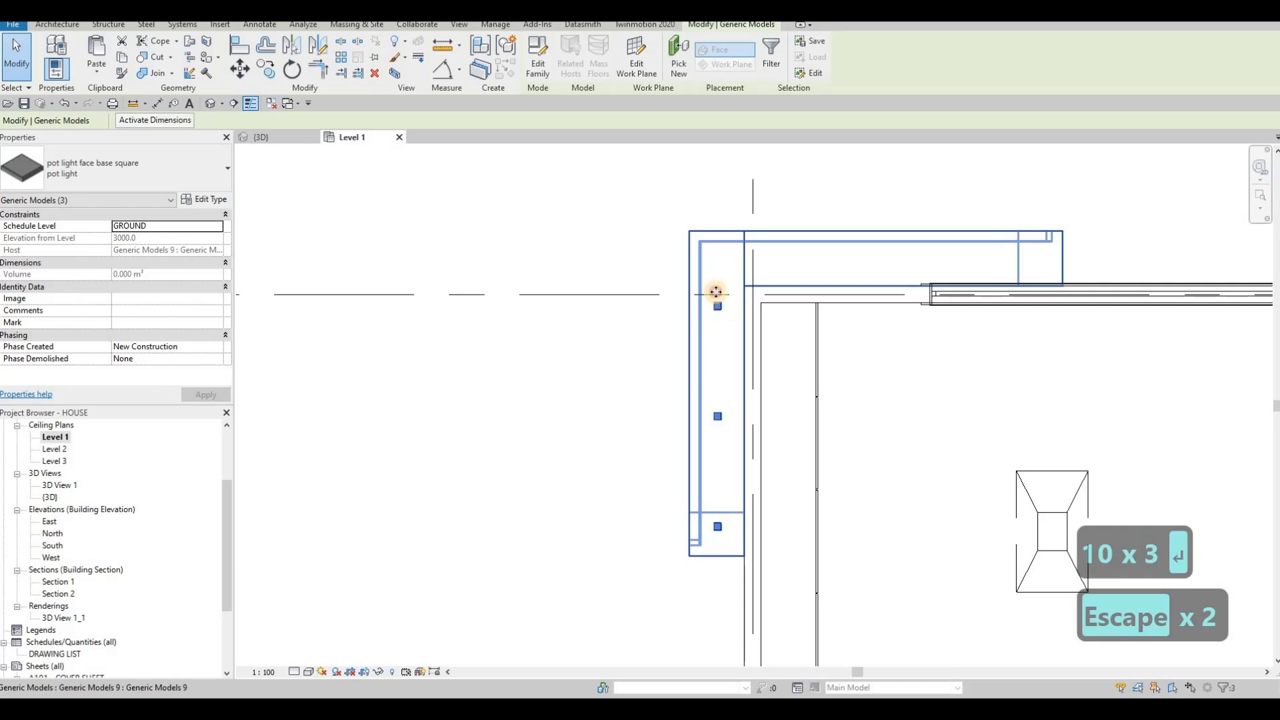
{"action": "mouse_move", "coordinate": [715, 292]}
{"action": "left_mouse_down"}
{"action": "mouse_move", "coordinate": [714, 262]}
{"action": "mouse_move", "coordinate": [738, 291]}
{"action": "mouse_move", "coordinate": [727, 269]}
{"action": "left_mouse_up"}
{"action": "key", "text": "Escape"}
{"action": "key", "text": "Escape"}
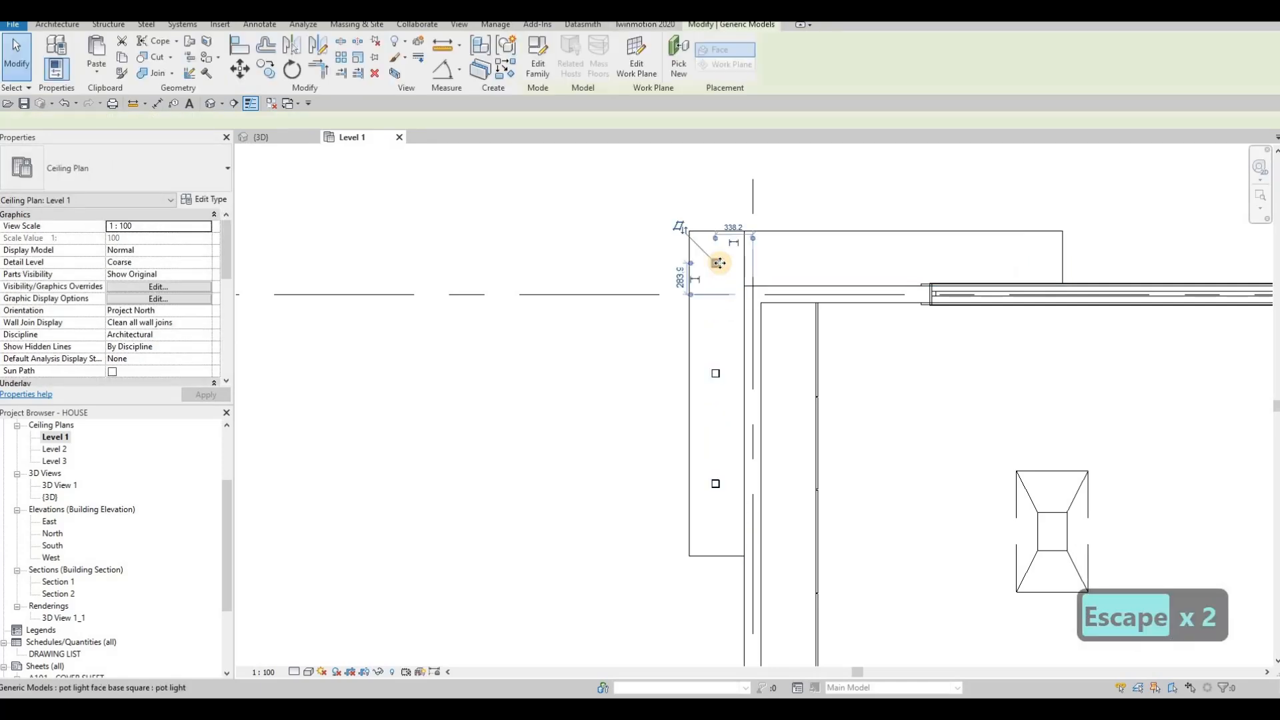
Try to copy the corner pot light 1000 mm horizontally along the overhang's horizontal leg
{"action": "left_click", "coordinate": [719, 262]}
{"action": "key", "text": "c"}
{"action": "key", "text": "o"}
{"action": "left_click", "coordinate": [807, 260]}
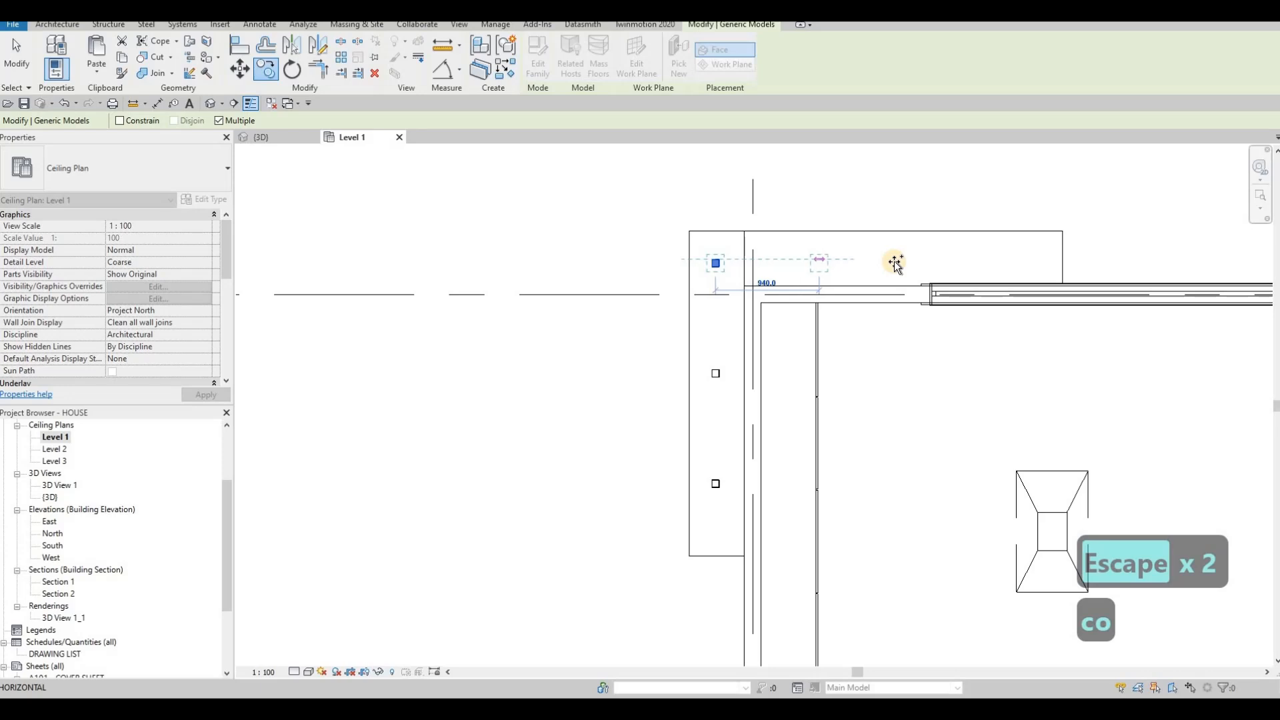
{"action": "type", "text": "10"}
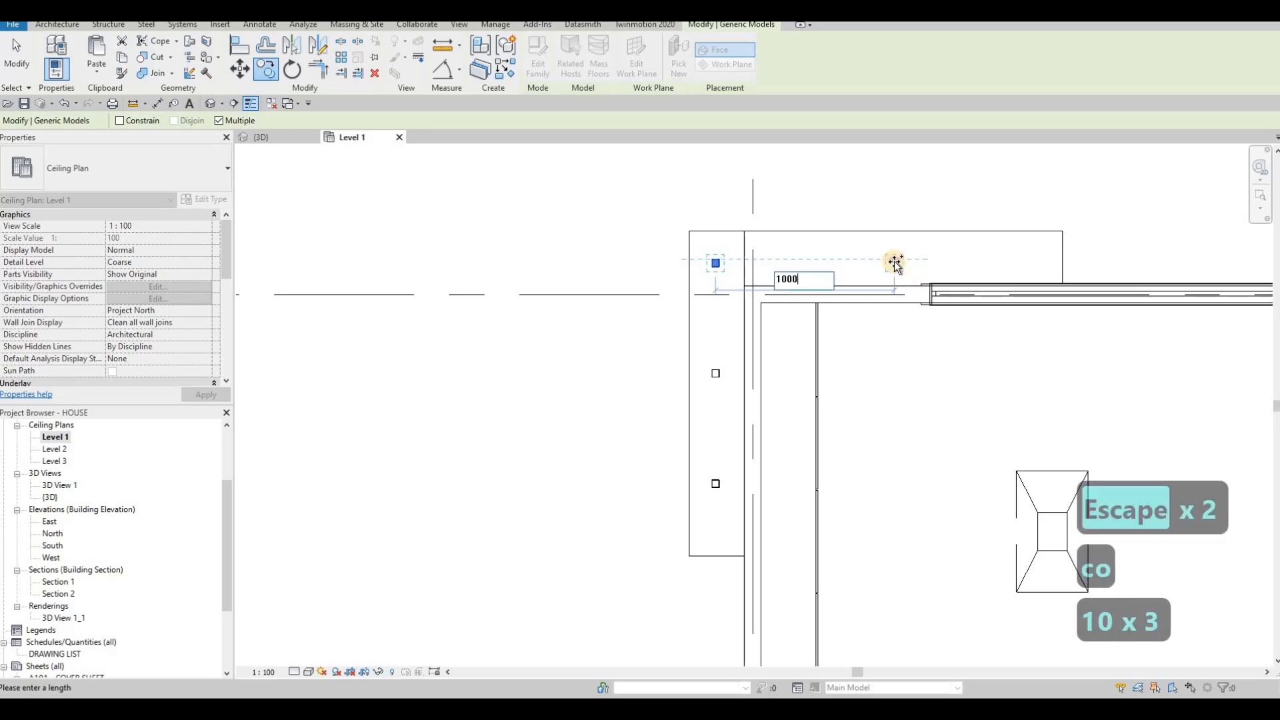
{"action": "type", "text": "00"}
{"action": "key", "text": "Return"}
{"action": "key", "text": "Escape"}
{"action": "key", "text": "Escape"}
{"action": "key", "text": "Escape"}
{"action": "scroll", "coordinate": [833, 314], "scroll_direction": "down", "scroll_amount": 5}
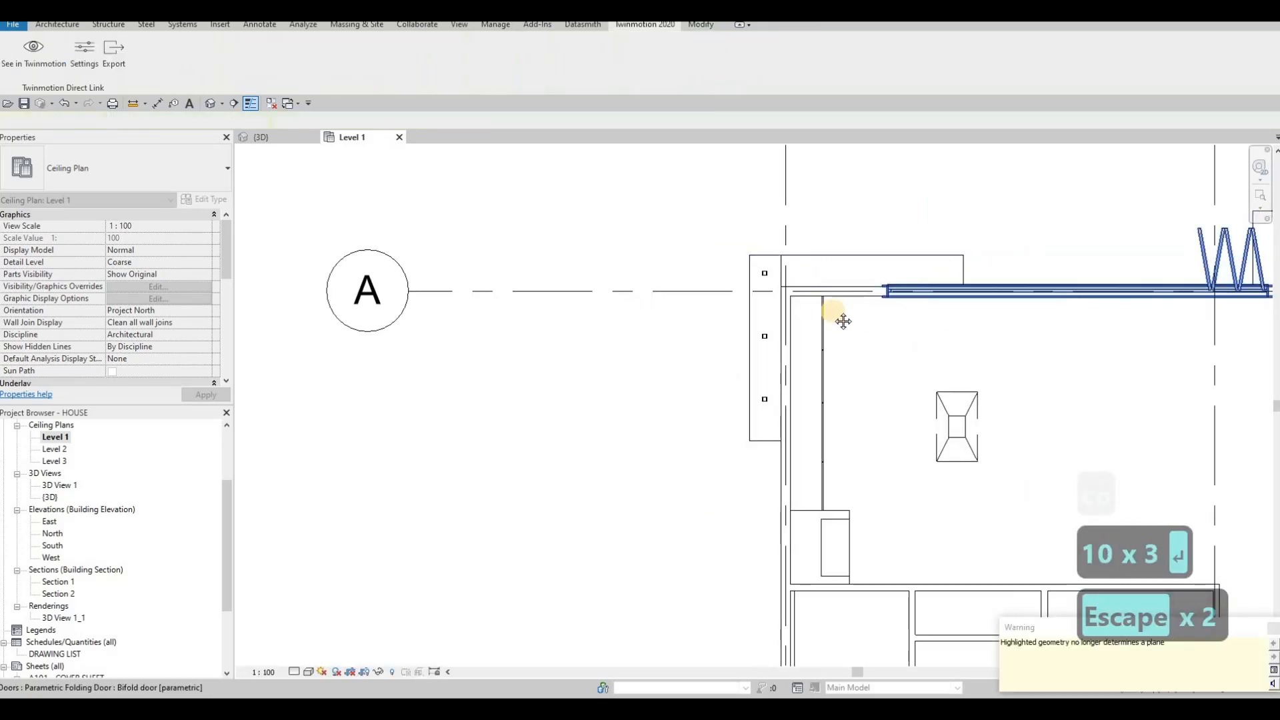
Open the Level 2 ceiling plan at the overhang around grids C and D
{"action": "scroll", "coordinate": [800, 343], "scroll_direction": "down", "scroll_amount": 5}
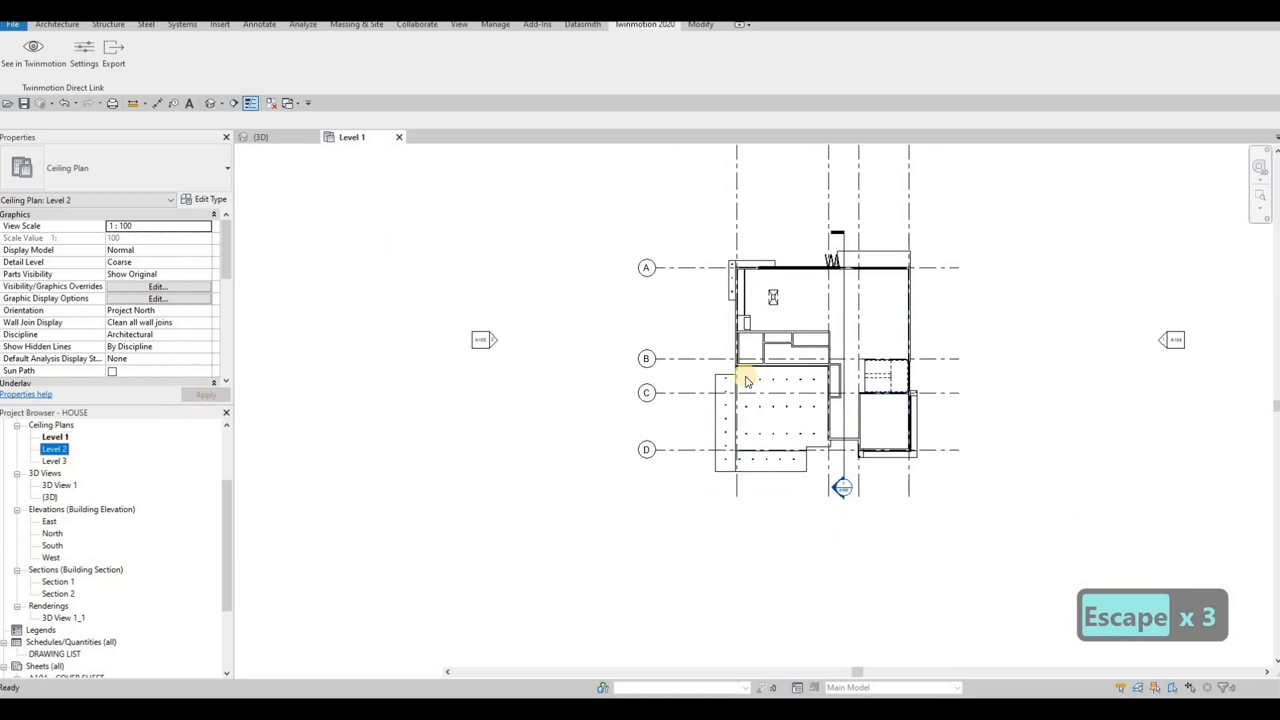
{"action": "scroll", "coordinate": [707, 320], "scroll_direction": "up", "scroll_amount": 6}
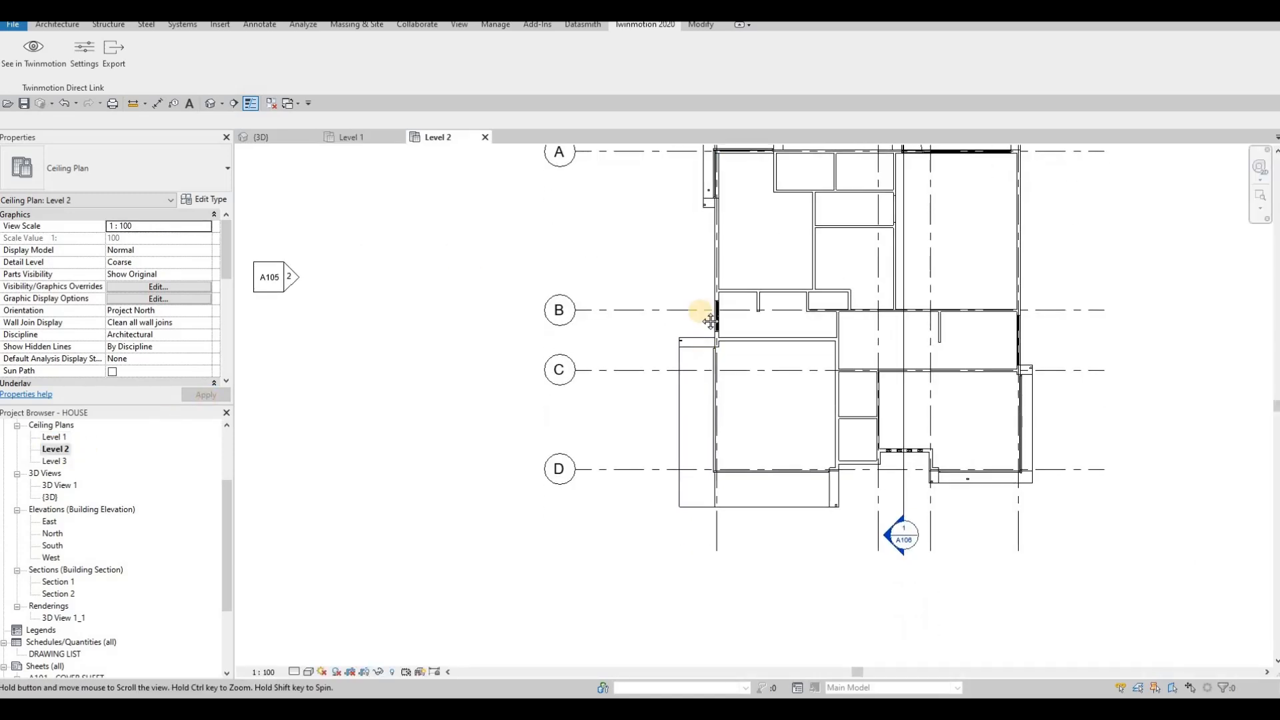
{"action": "scroll", "coordinate": [400, 404], "scroll_direction": "down", "scroll_amount": 2}
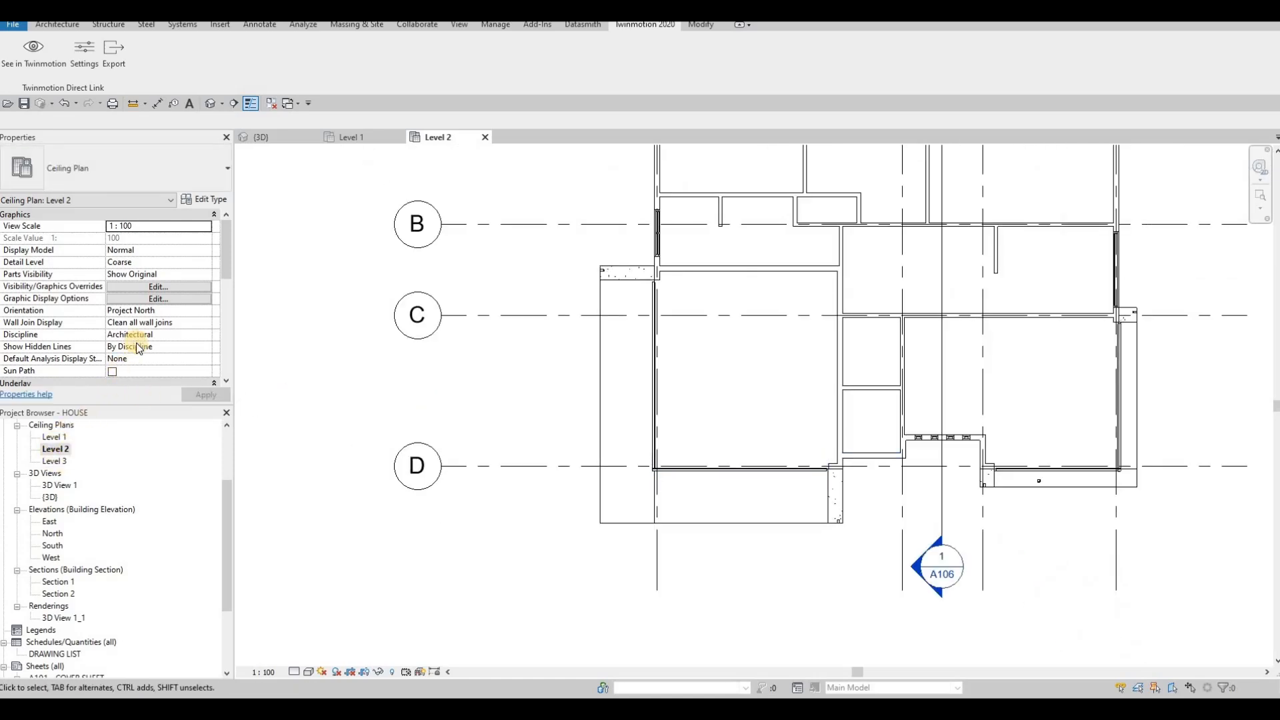
Set both the top and the view depth of the Level 2 ceiling plan's view range to Unlimited
{"action": "scroll", "coordinate": [138, 347], "scroll_direction": "down", "scroll_amount": 6}
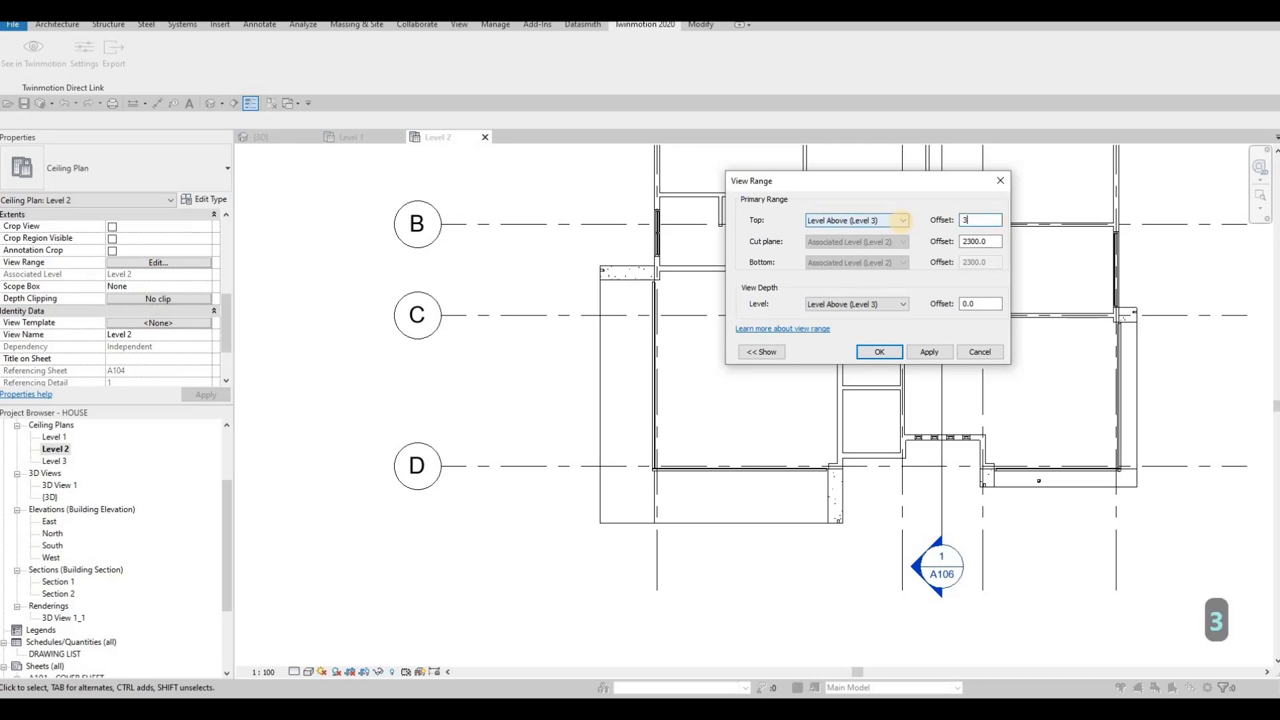
{"action": "type", "text": "000"}
{"action": "left_click", "coordinate": [882, 353]}
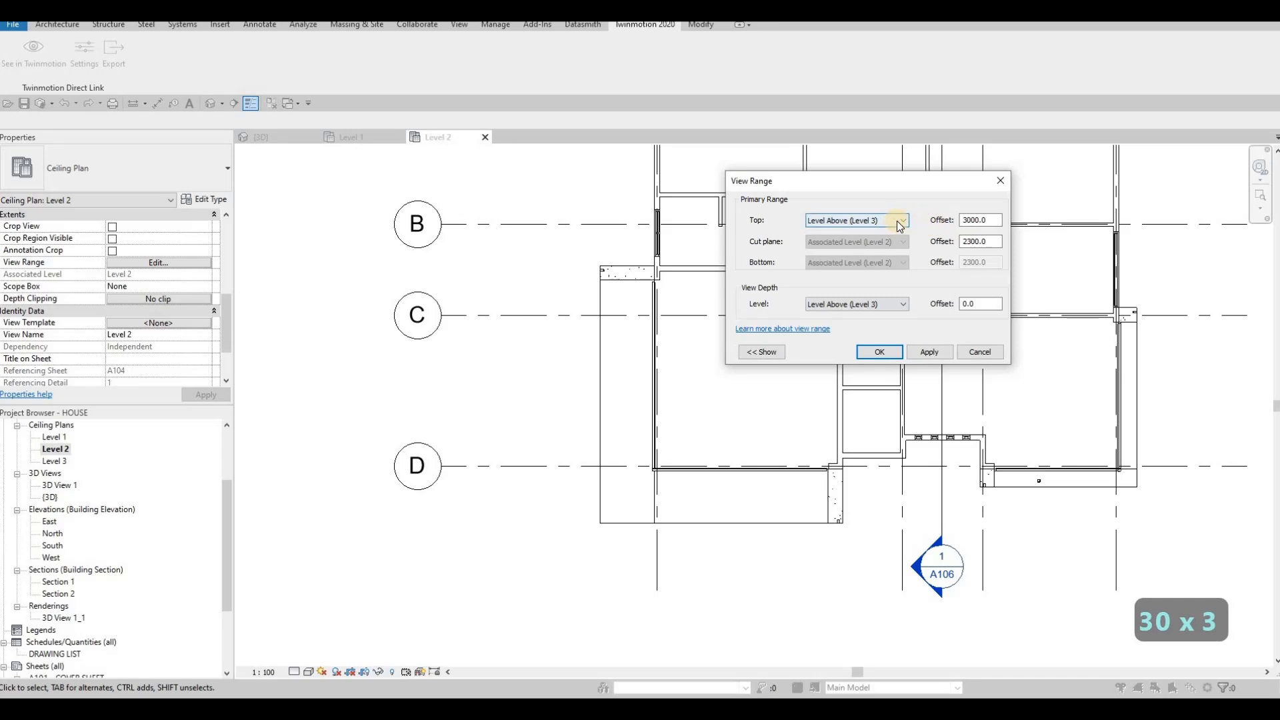
{"action": "left_click", "coordinate": [856, 220]}
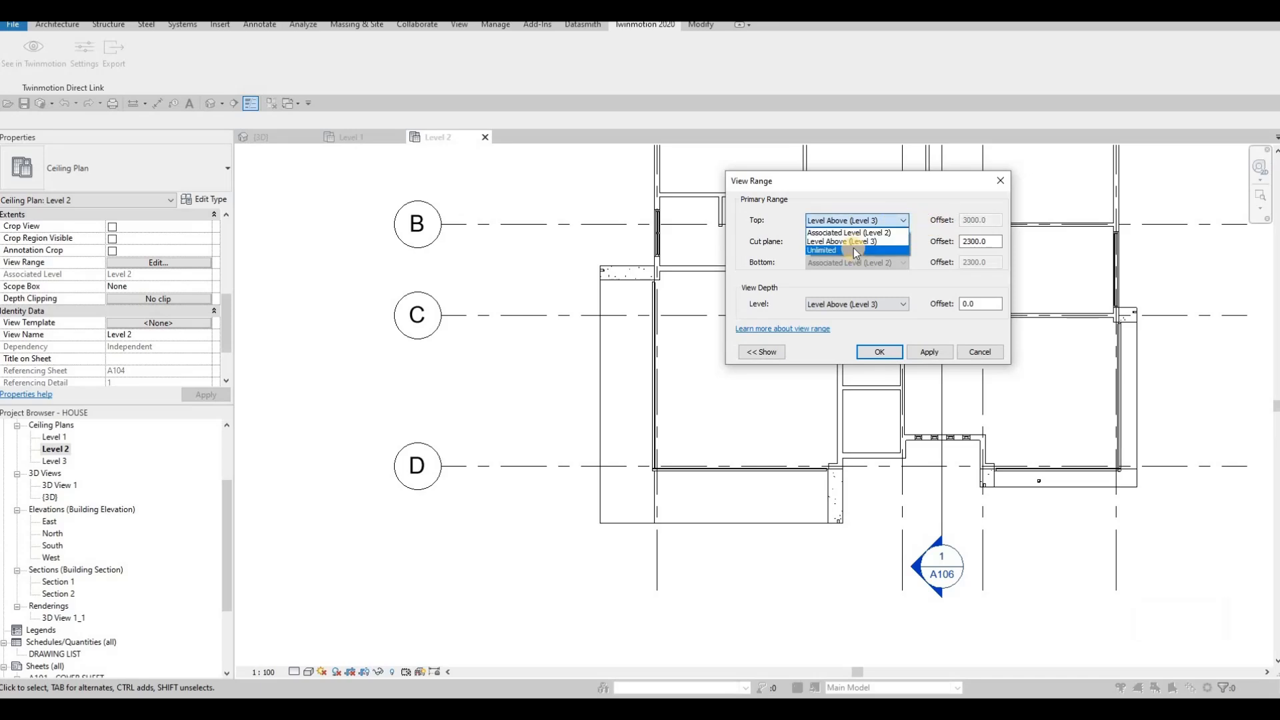
{"action": "left_click", "coordinate": [854, 250]}
{"action": "left_click", "coordinate": [920, 354]}
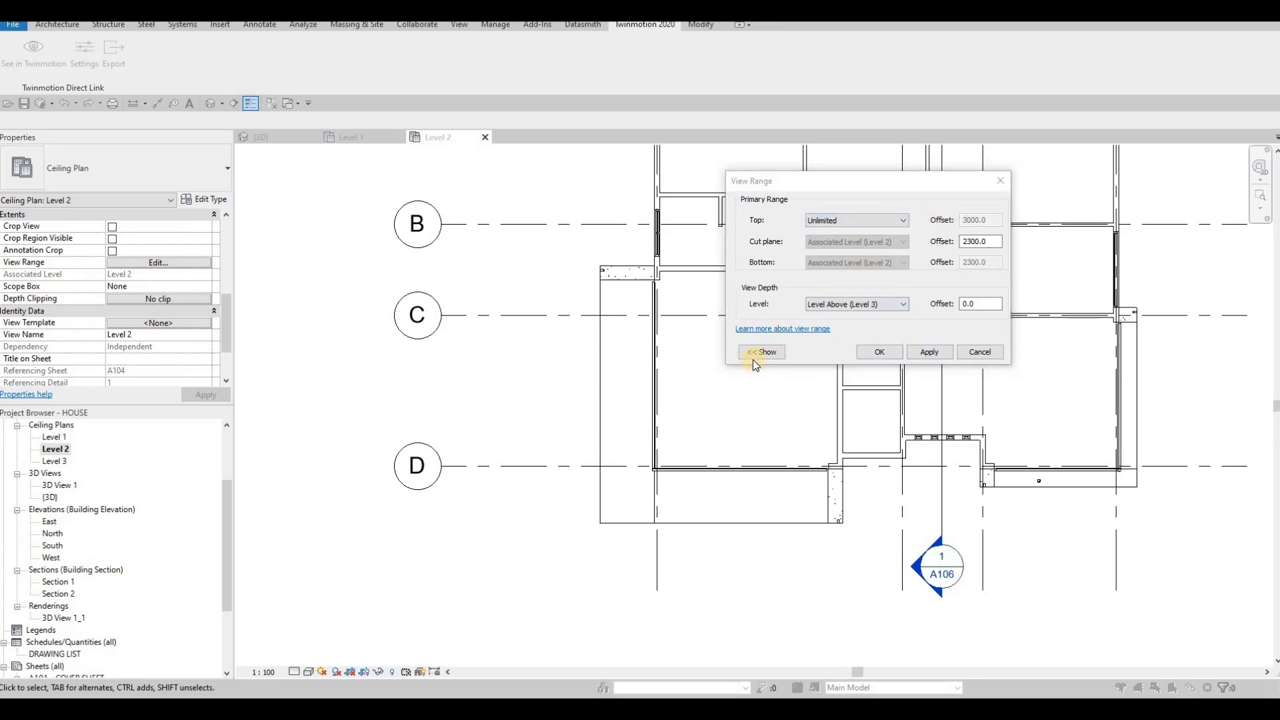
{"action": "key", "text": "Return"}
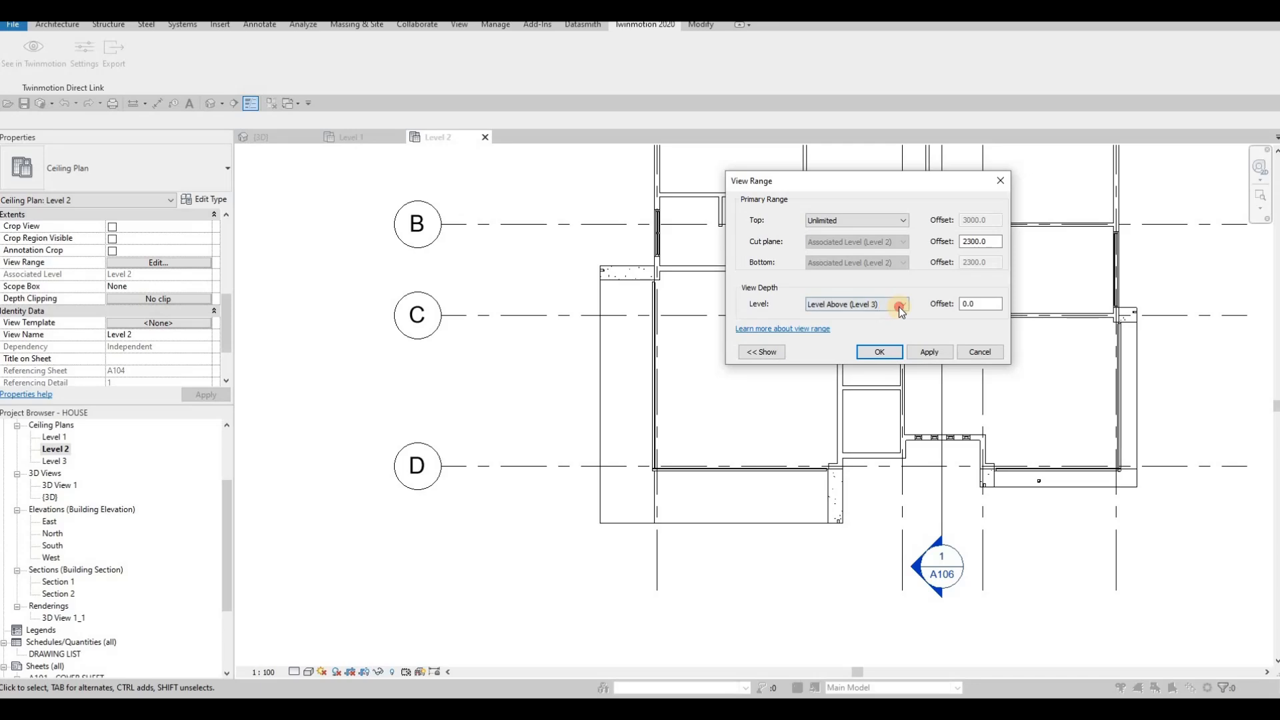
{"action": "left_click", "coordinate": [860, 334]}
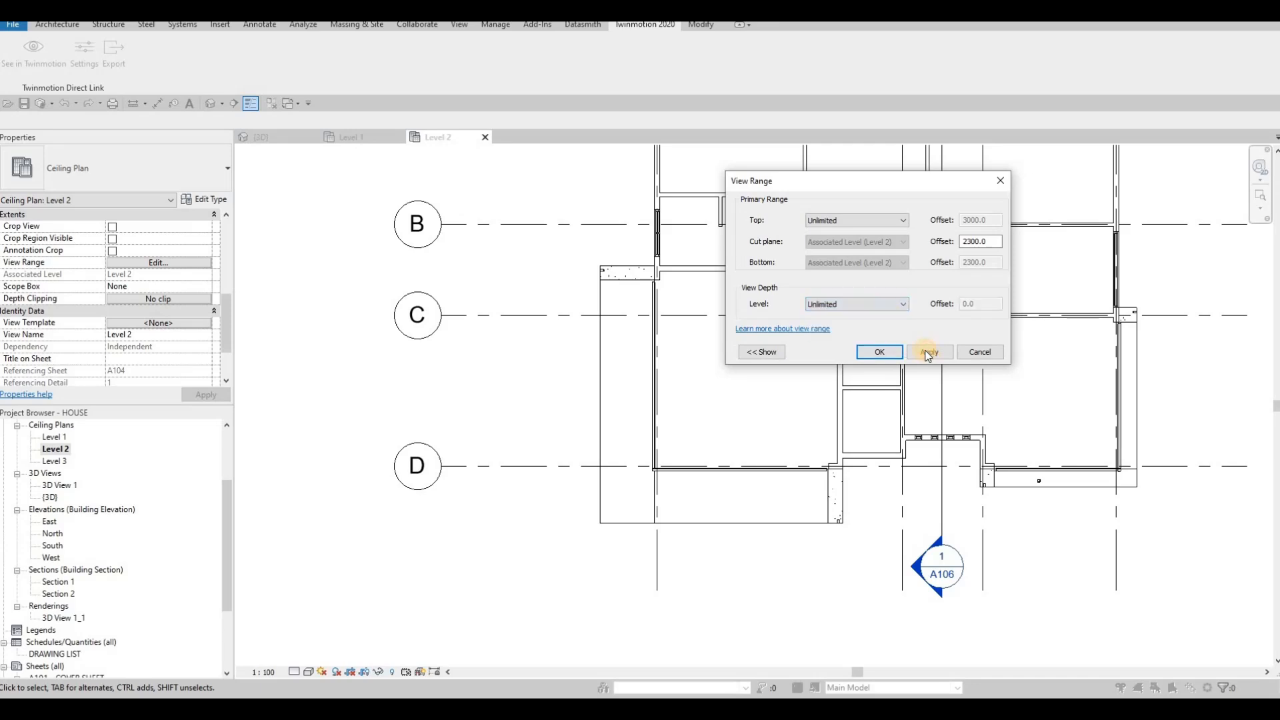
{"action": "left_click", "coordinate": [887, 352]}
Move the overhang's pot light up to the upper end of the vertical leg, about 4800 mm above grid D, and nudge it left
{"action": "scroll", "coordinate": [610, 355], "scroll_direction": "up", "scroll_amount": 2}
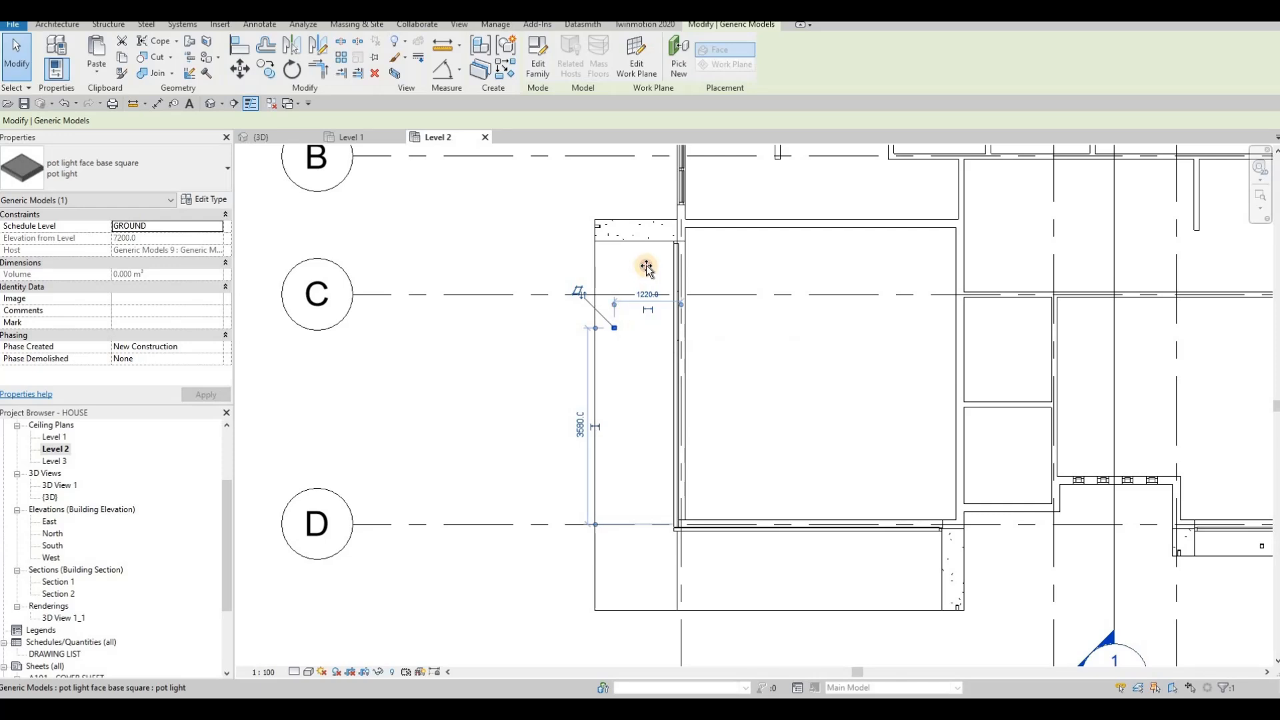
{"action": "left_click_drag", "start_coordinate": [646, 266], "coordinate": [637, 260]}
{"action": "scroll", "coordinate": [638, 274], "scroll_direction": "up", "scroll_amount": 1}
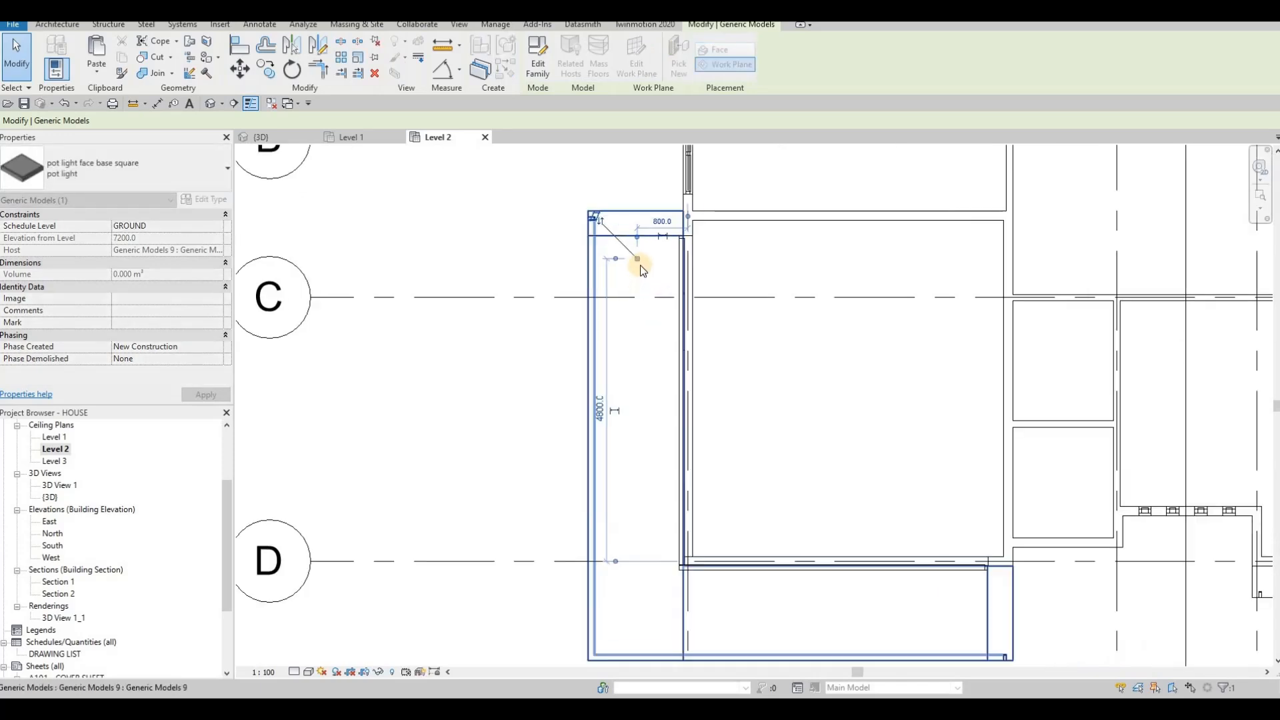
{"action": "scroll", "coordinate": [641, 265], "scroll_direction": "up", "scroll_amount": 1}
{"action": "key", "text": "Escape"}
{"action": "left_click", "coordinate": [640, 257]}
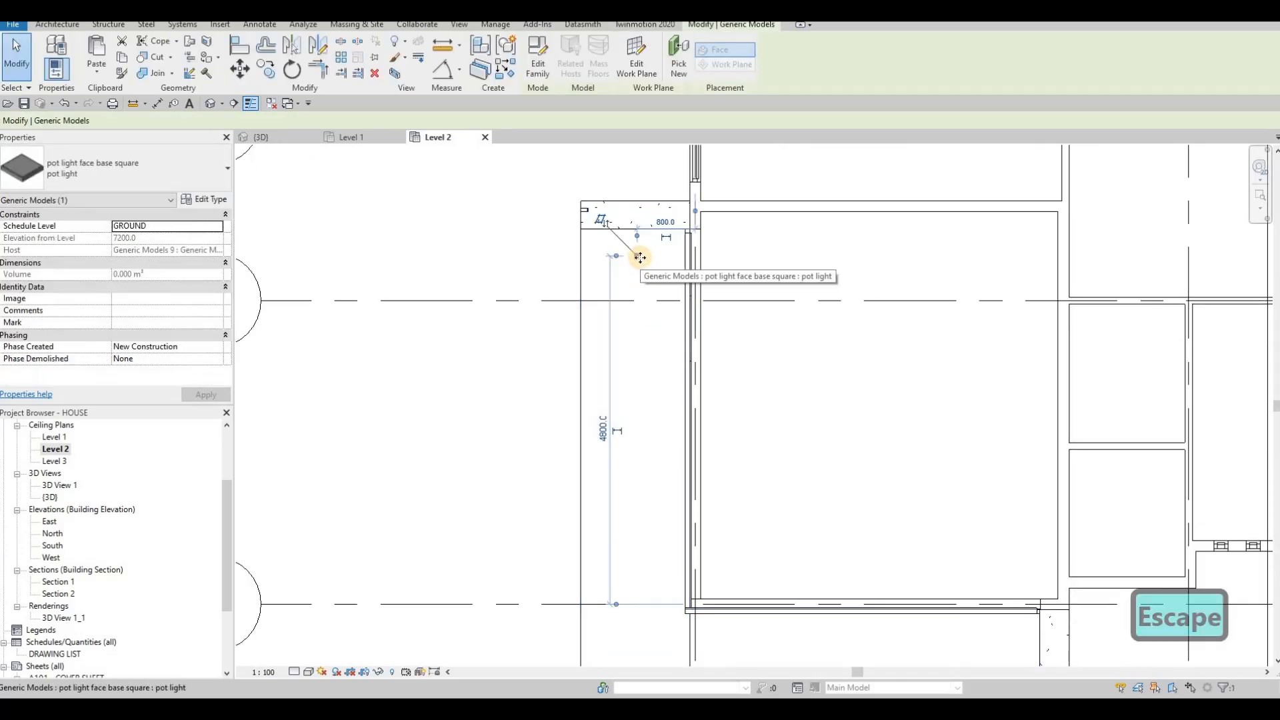
{"action": "key", "text": "Left"}
Copy the pot light vertically down the overhang toward grid D twice, each at 1000 mm spacing
{"action": "key", "text": "c"}
{"action": "key", "text": "o"}
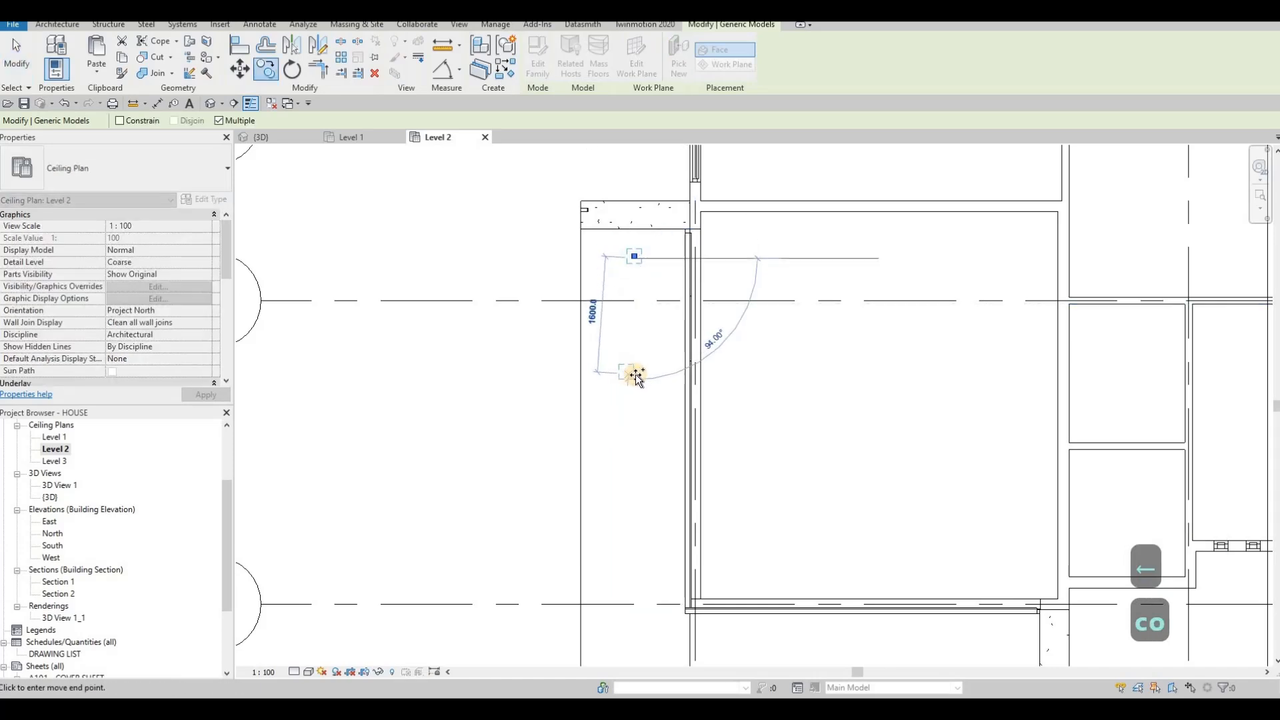
{"action": "scroll", "coordinate": [659, 436], "scroll_direction": "down", "scroll_amount": 2}
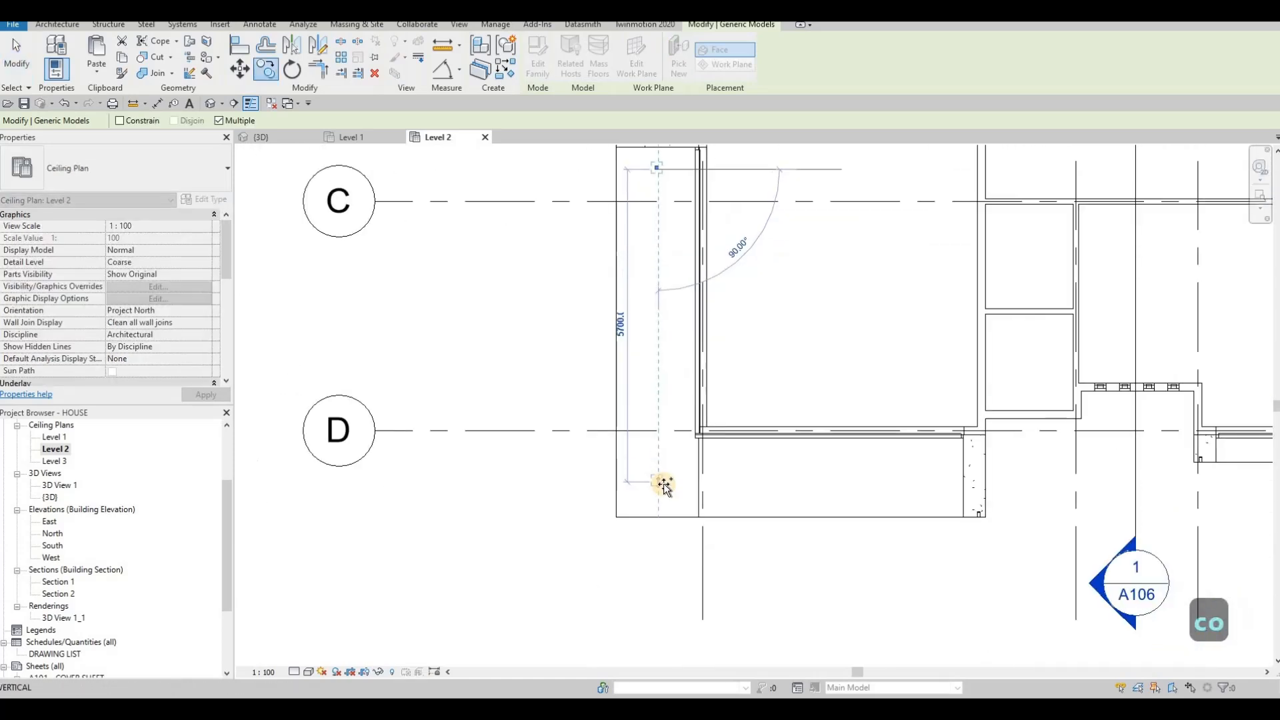
{"action": "type", "text": "1000"}
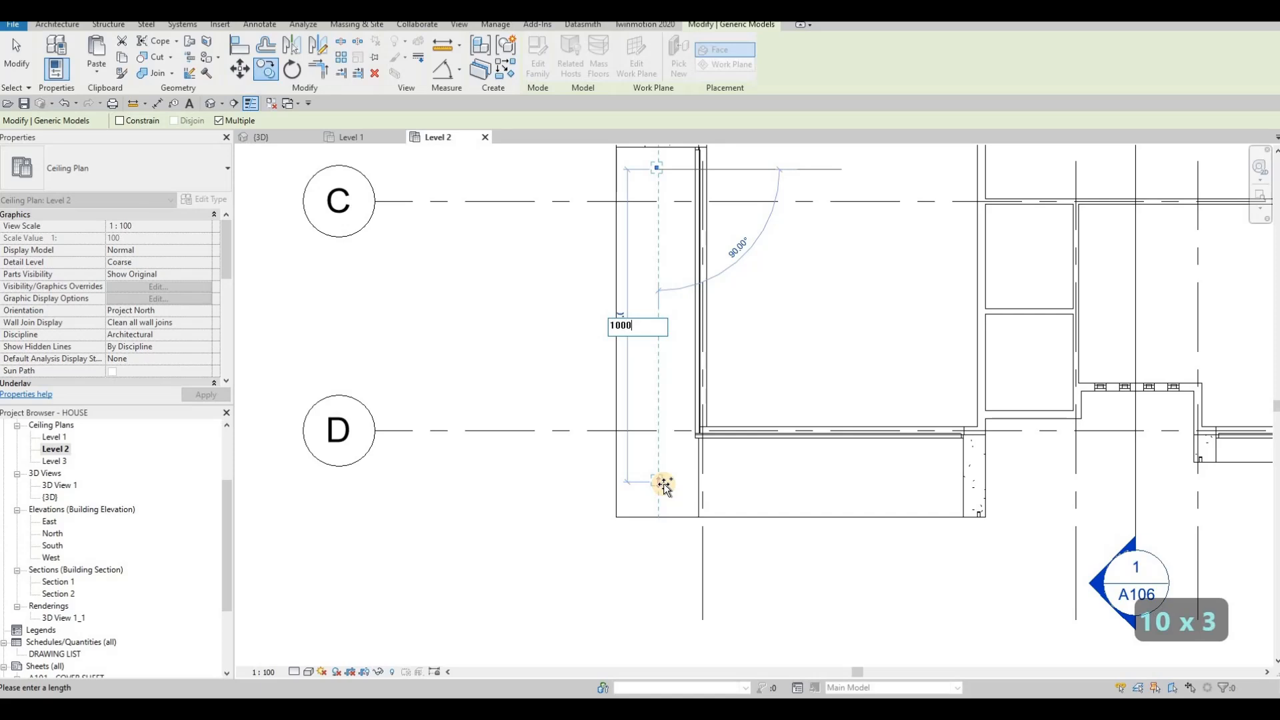
{"action": "key", "text": "Return"}
{"action": "type", "text": "1000"}
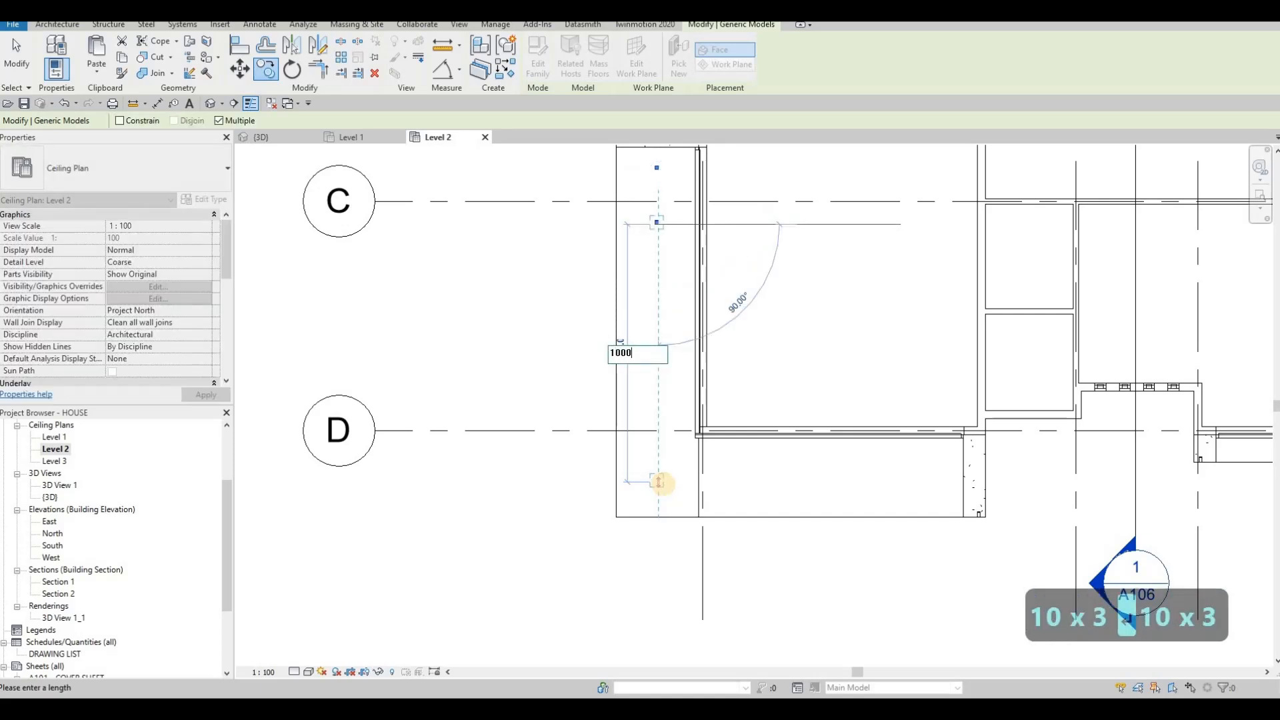
{"action": "key", "text": "Return"}
Extend the vertical row past grid D with four more pot lights at 1000 mm spacing
{"action": "type", "text": "1000"}
{"action": "key", "text": "Return"}
{"action": "type", "text": "1"}
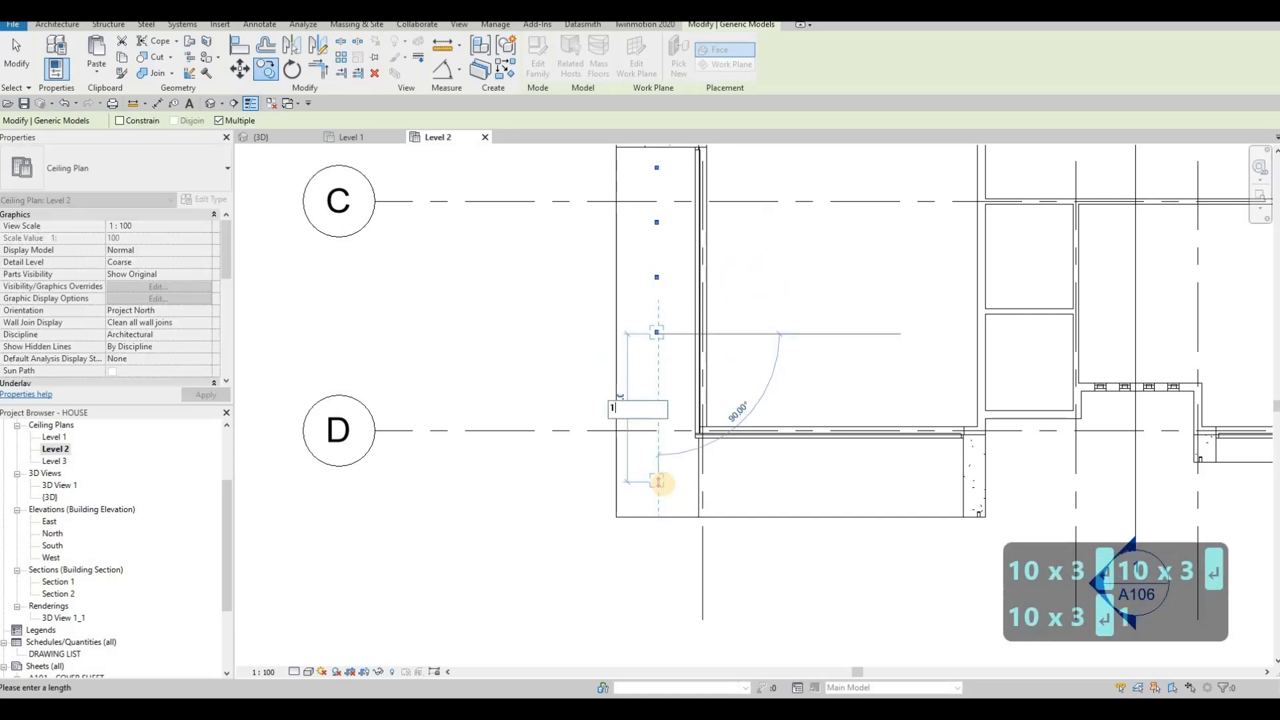
{"action": "key", "text": "Return"}
{"action": "type", "text": "100"}
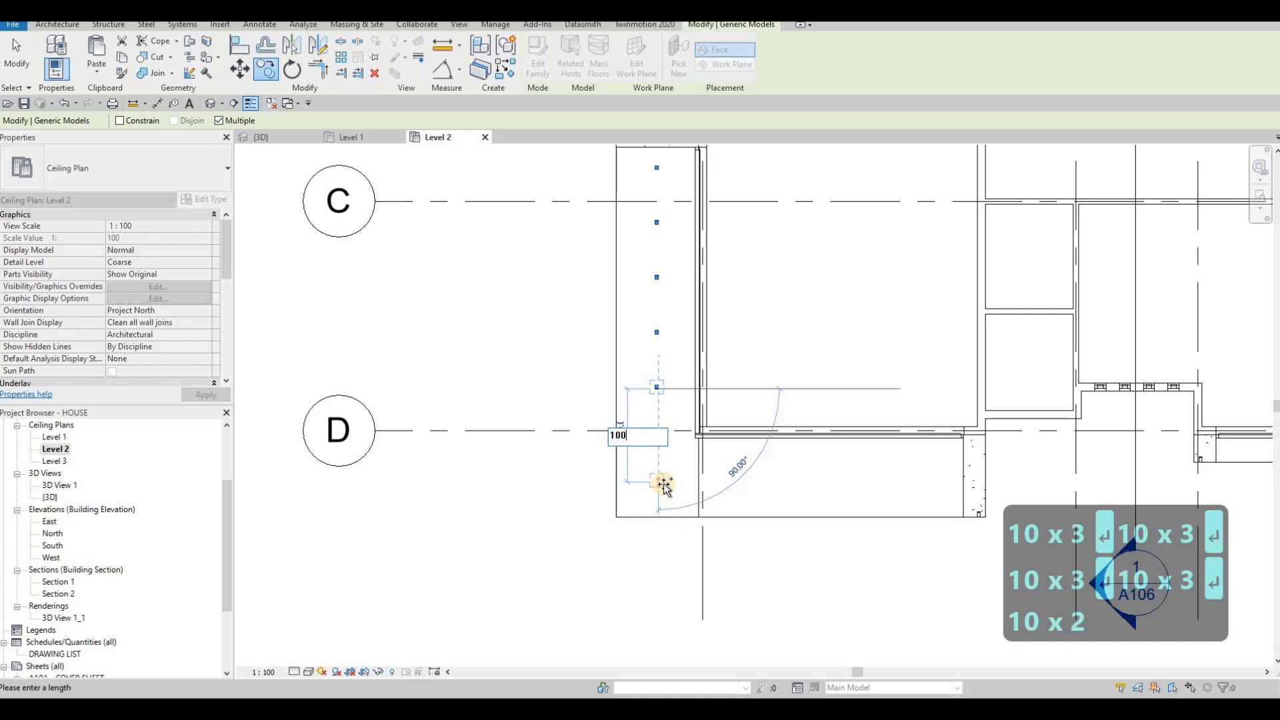
{"action": "type", "text": "0"}
{"action": "key", "text": "Return"}
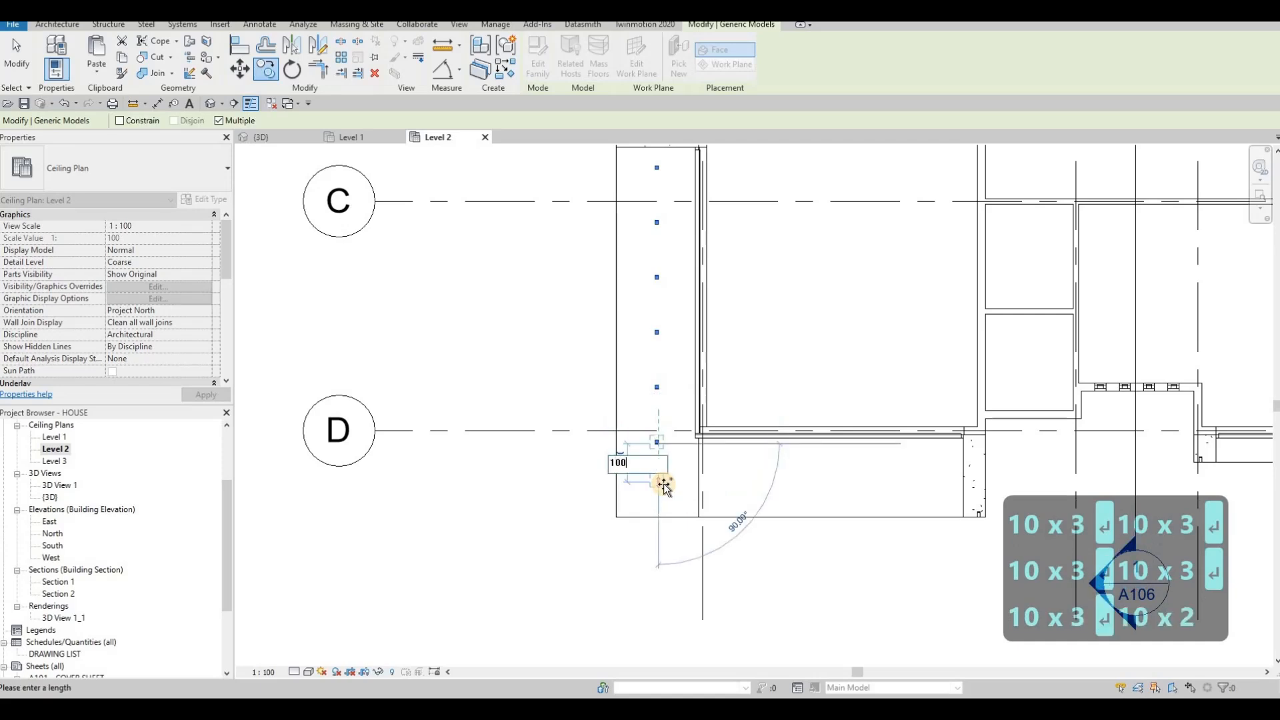
{"action": "type", "text": "0"}
{"action": "key", "text": "Return"}
{"action": "key", "text": "Escape"}
{"action": "key", "text": "Escape"}
{"action": "key", "text": "Escape"}
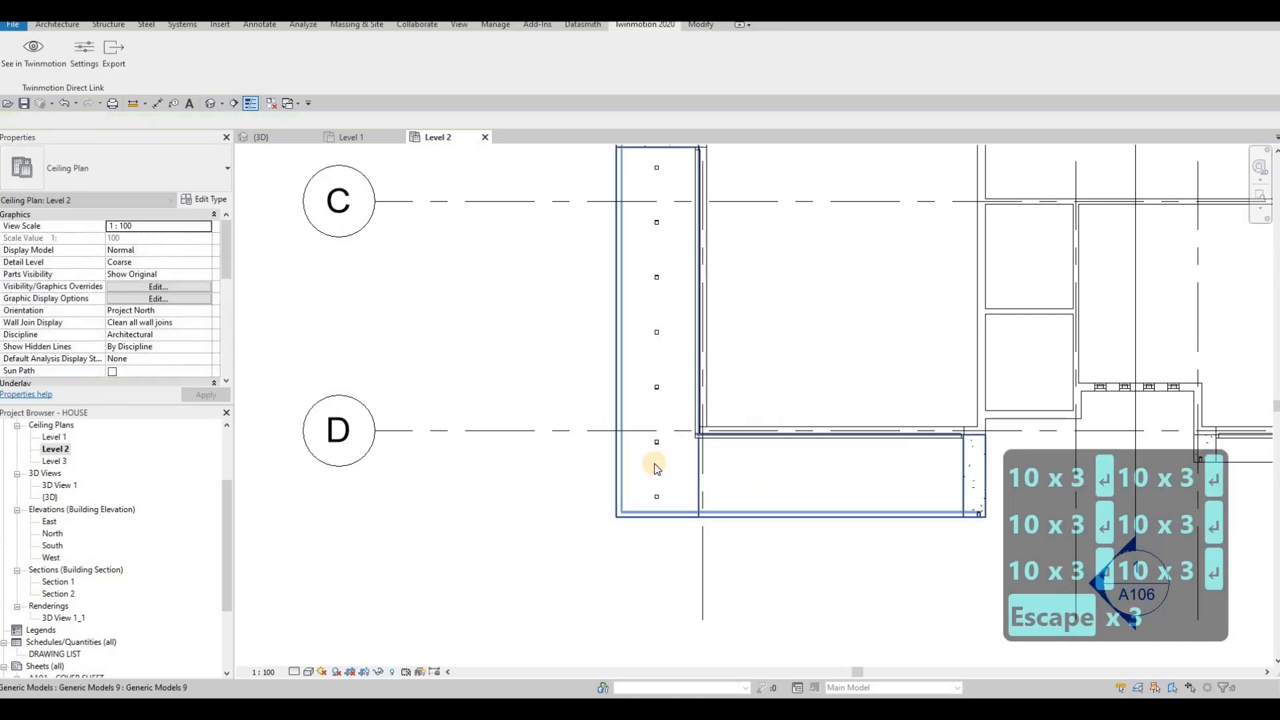
Delete the lowest pot light of the vertical row, at the overhang's lower corner
{"action": "scroll", "coordinate": [658, 462], "scroll_direction": "down", "scroll_amount": 2}
{"action": "middle_click_drag", "start_coordinate": [649, 477], "coordinate": [646, 469]}
{"action": "key", "text": "Escape"}
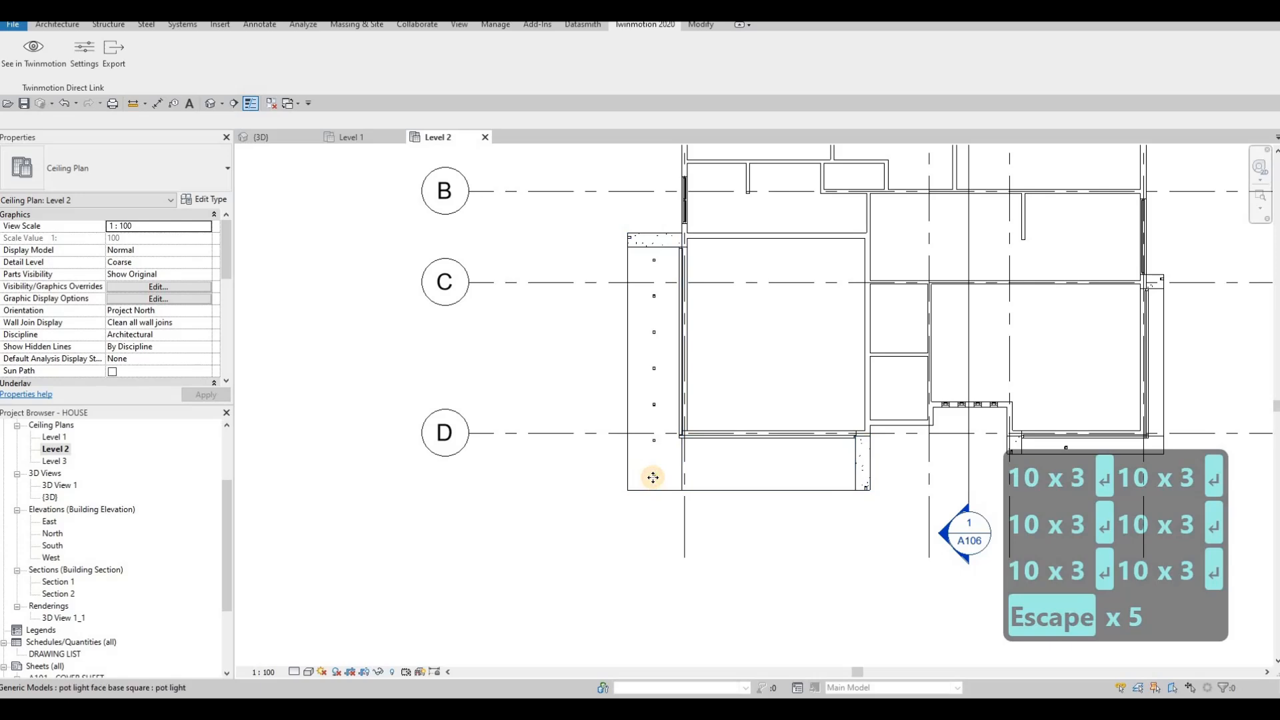
{"action": "left_click", "coordinate": [654, 477]}
{"action": "key", "text": "Delete"}
Move the left overhang's vertical row of six pot lights down toward its lower corner and fine-tune the position with small nudges
{"action": "left_click_drag", "start_coordinate": [629, 249], "coordinate": [653, 440]}
{"action": "key", "text": "m"}
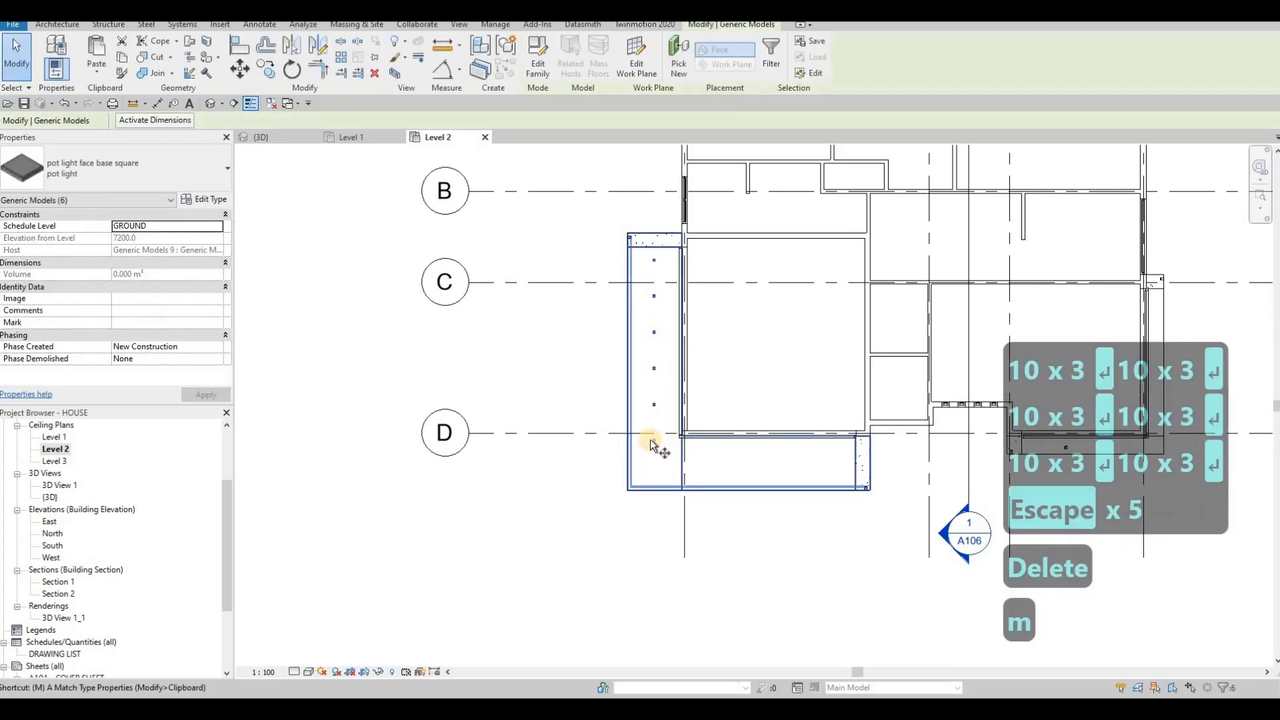
{"action": "key", "text": "v"}
{"action": "scroll", "coordinate": [650, 440], "scroll_direction": "up", "scroll_amount": 2}
{"action": "left_click", "coordinate": [650, 470]}
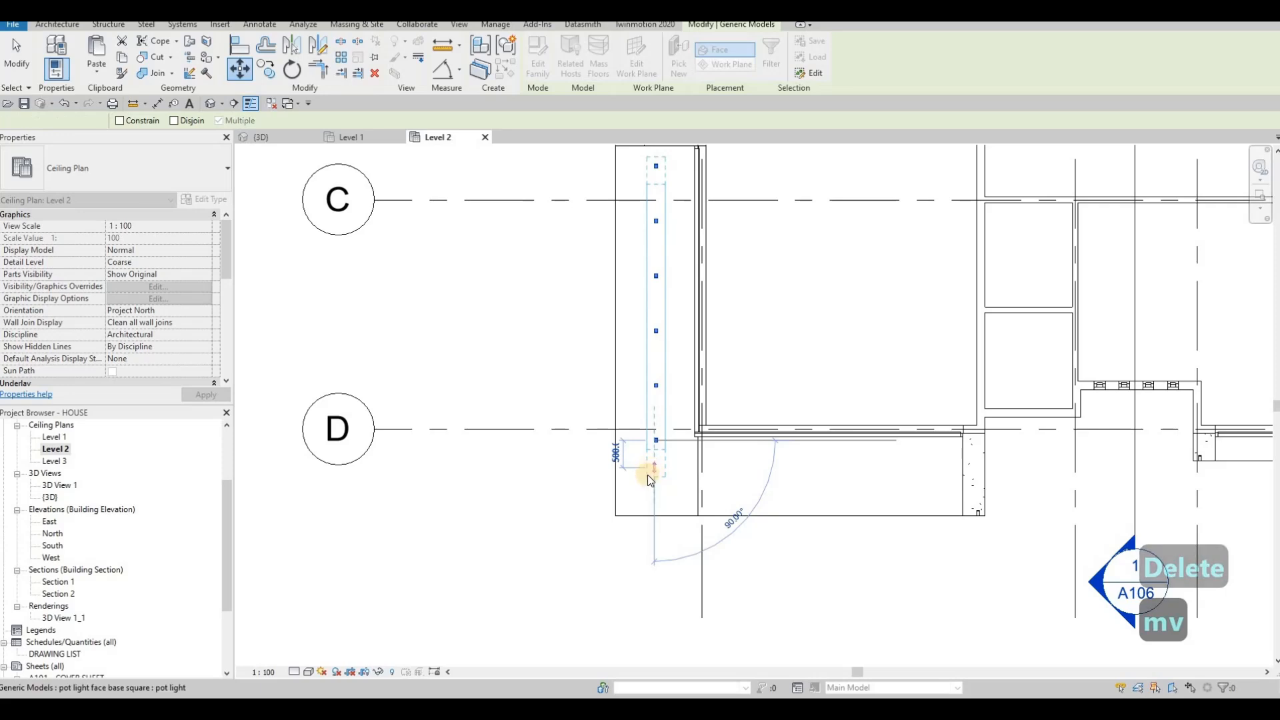
{"action": "left_click", "coordinate": [650, 476]}
{"action": "key", "text": "Down"}
{"action": "key", "text": "Down"}
{"action": "key", "text": "Down"}
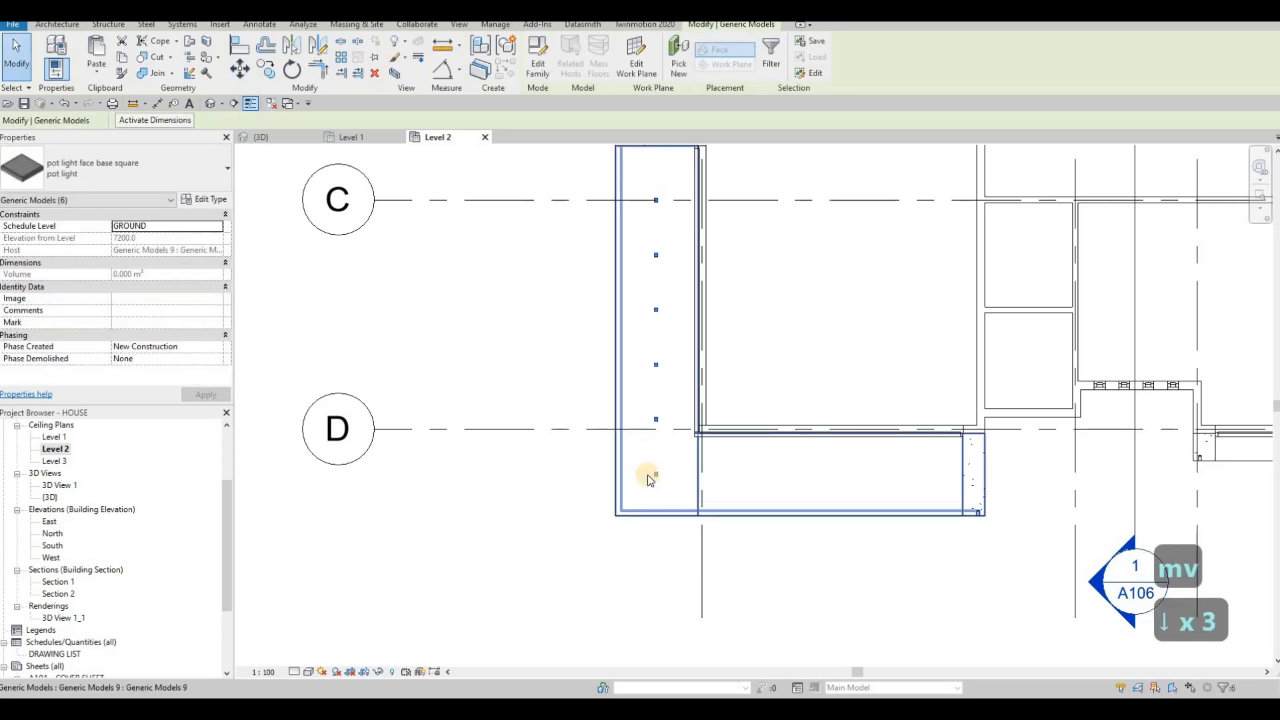
{"action": "key", "text": "Up"}
{"action": "key", "text": "Up"}
{"action": "key", "text": "Escape"}
Move the right overhang's single pot light left to the start of the horizontal leg, beside the concrete pier
{"action": "scroll", "coordinate": [891, 474], "scroll_direction": "down", "scroll_amount": 3}
{"action": "key", "text": "Escape"}
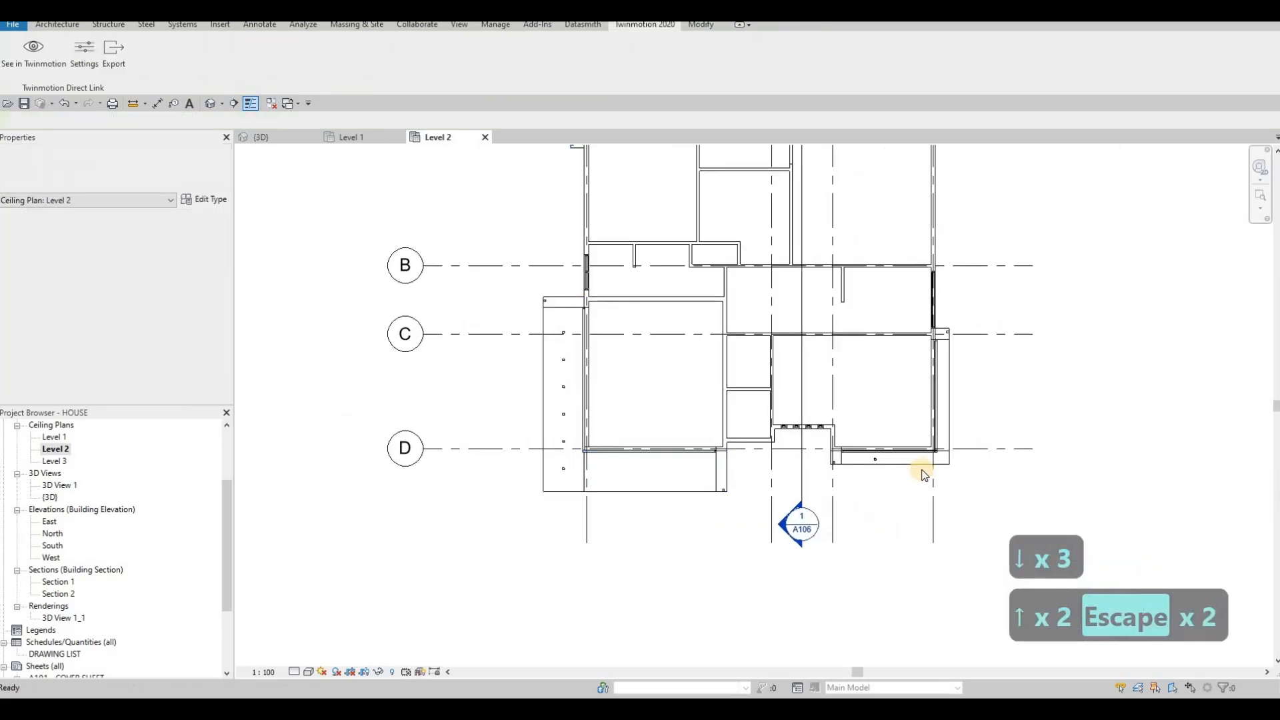
{"action": "scroll", "coordinate": [937, 438], "scroll_direction": "up", "scroll_amount": 5}
{"action": "left_click", "coordinate": [933, 432]}
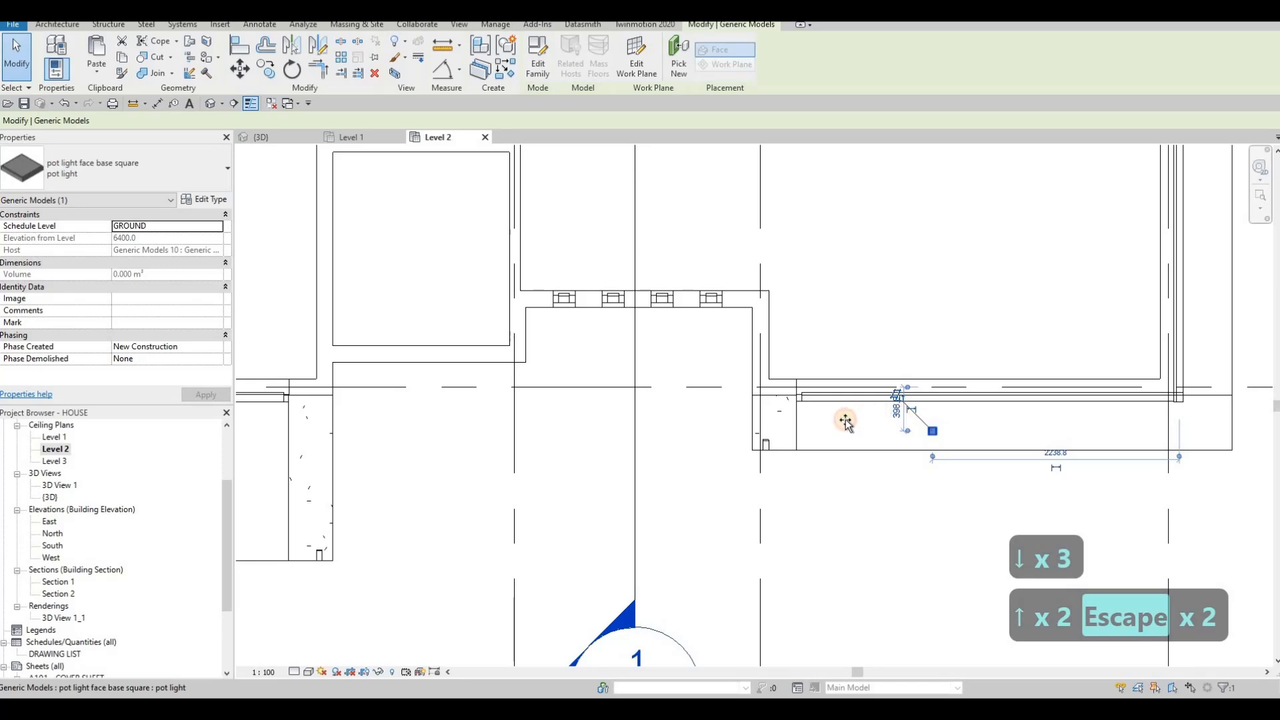
{"action": "left_click_drag", "start_coordinate": [827, 426], "coordinate": [824, 422]}
{"action": "key", "text": "Escape"}
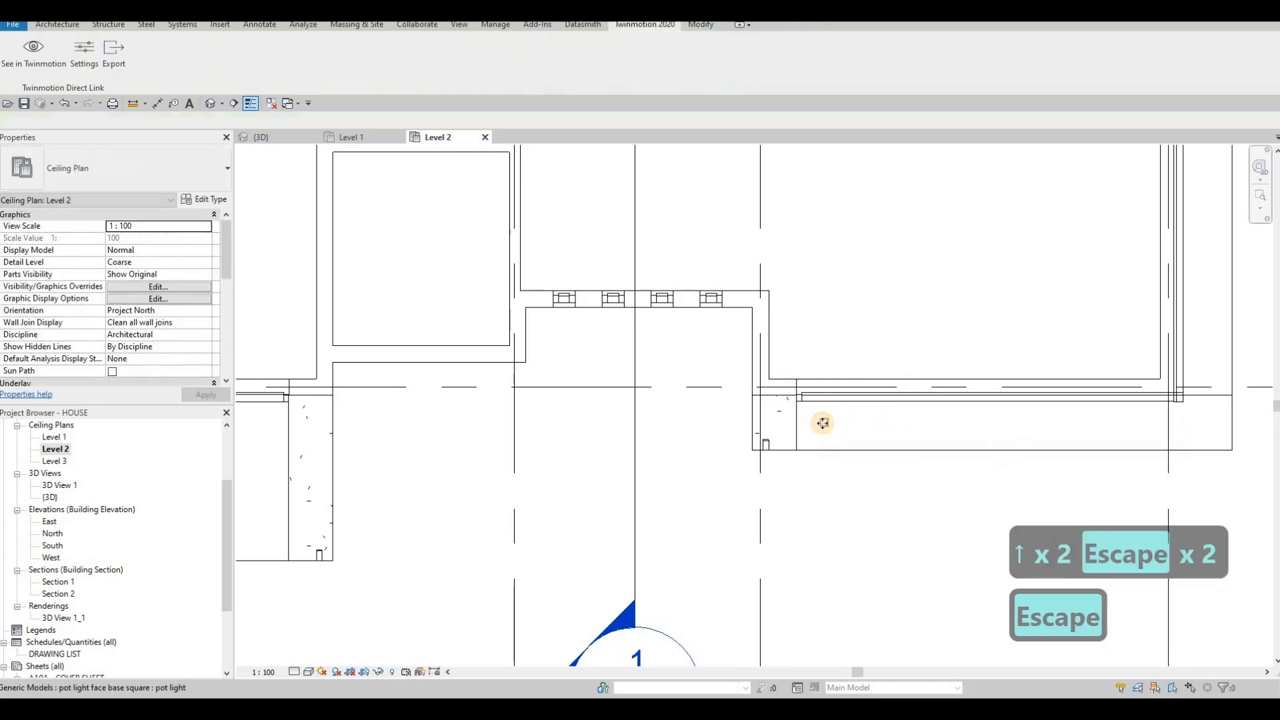
Copy that pot light horizontally to the right along the overhang three times at 1000 mm spacing
{"action": "left_click", "coordinate": [826, 424]}
{"action": "key", "text": "o"}
{"action": "left_click", "coordinate": [1094, 427]}
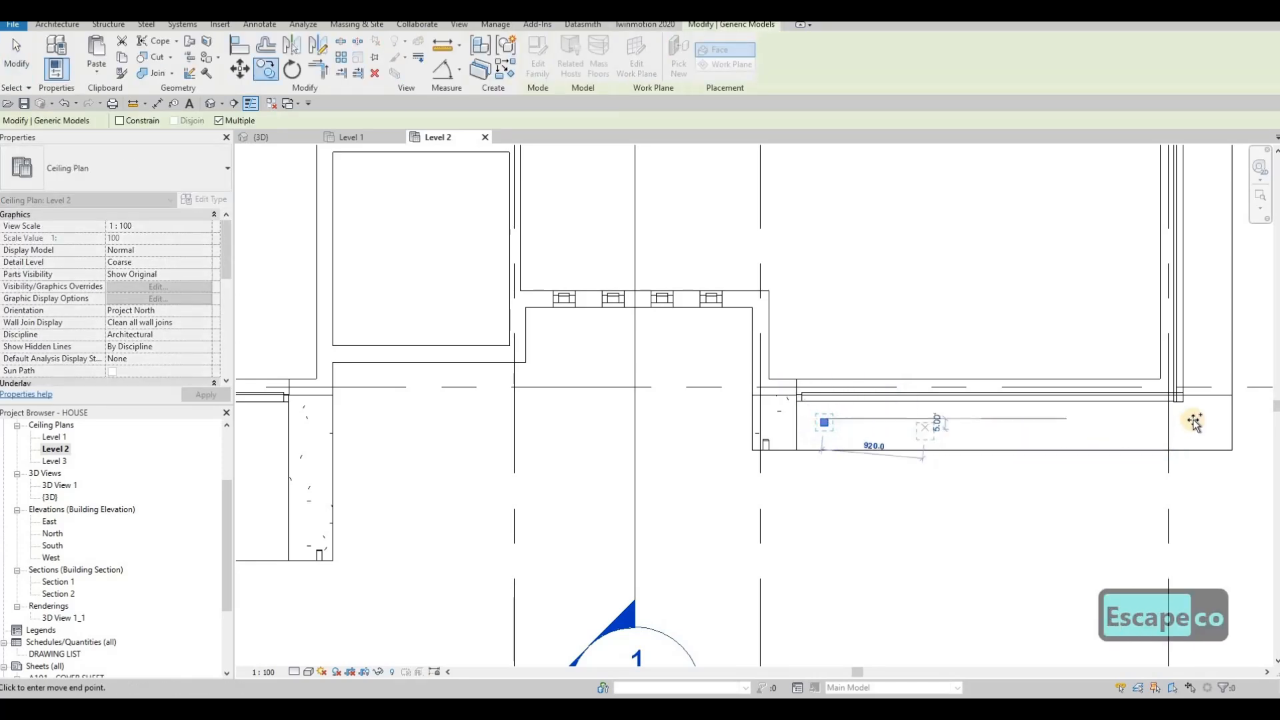
{"action": "type", "text": "10"}
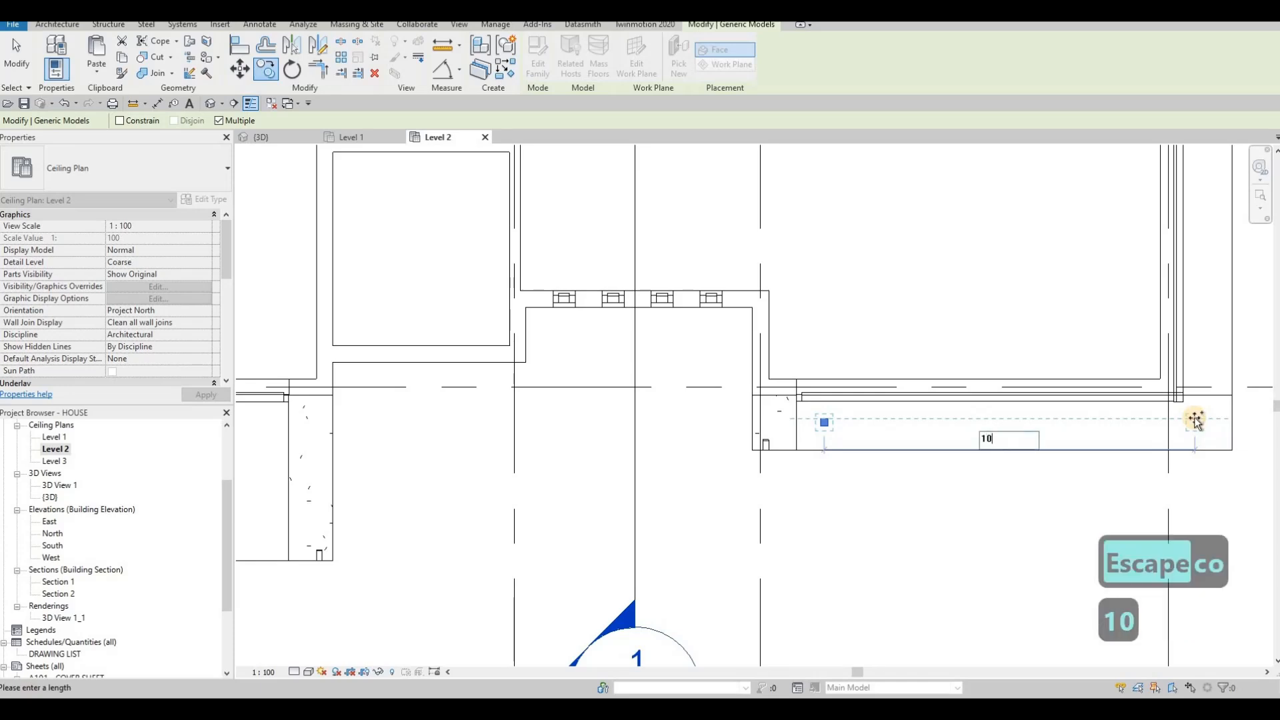
{"action": "type", "text": "00"}
{"action": "key", "text": "Return"}
{"action": "type", "text": "1000"}
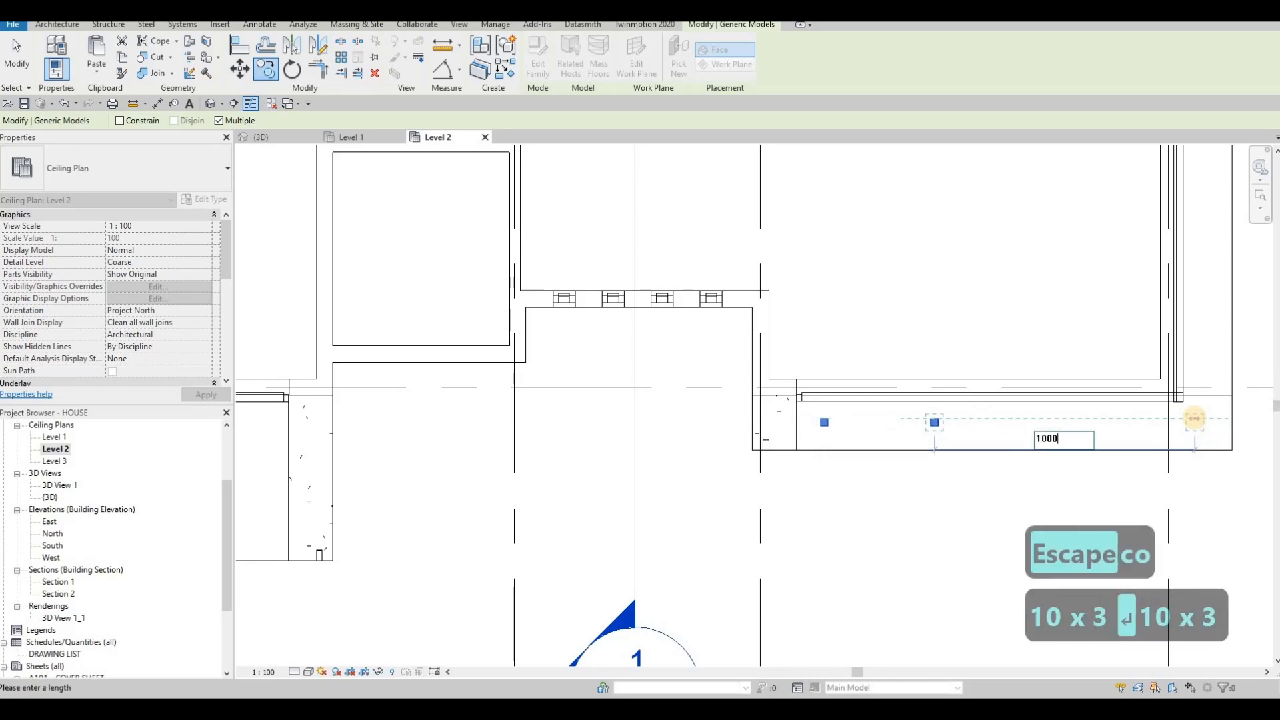
{"action": "key", "text": "Return"}
{"action": "type", "text": "1000"}
{"action": "key", "text": "Return"}
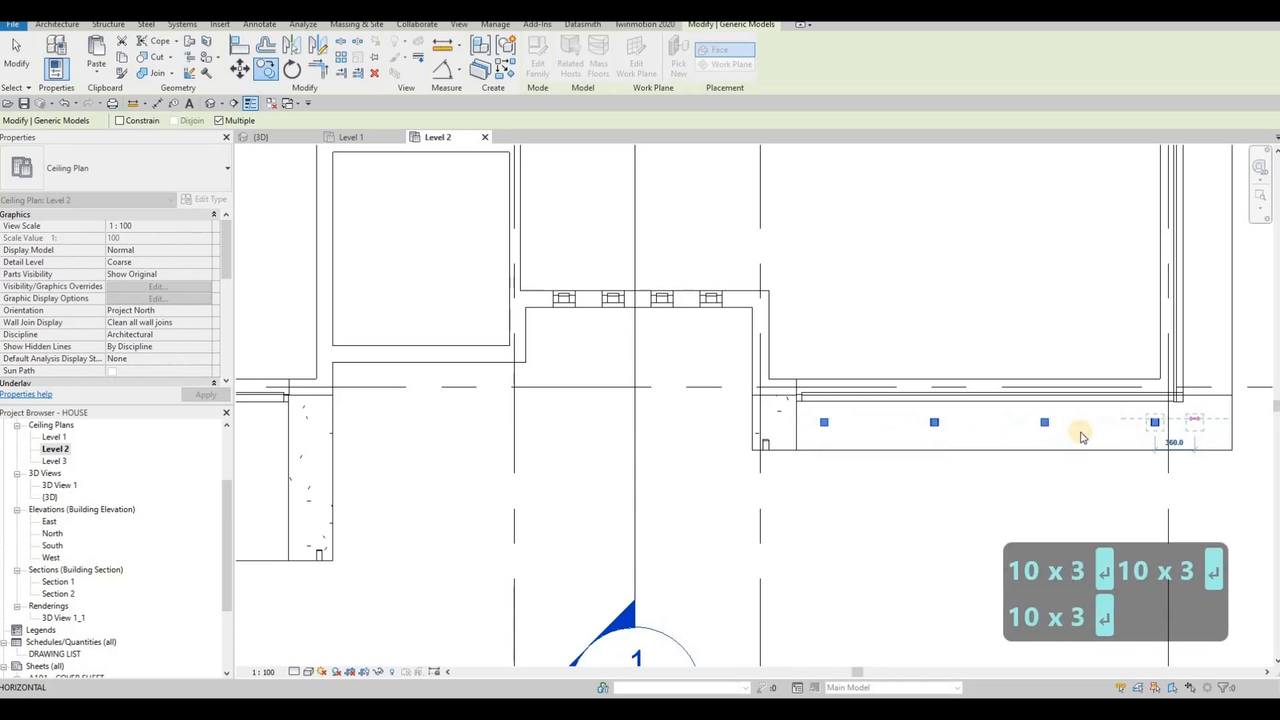
{"action": "key", "text": "Escape"}
{"action": "key", "text": "Escape"}
{"action": "key", "text": "Escape"}
Shift all four pot lights of the horizontal row right so the last one sits in the overhang's corner
{"action": "left_click_drag", "start_coordinate": [807, 409], "coordinate": [1211, 469]}
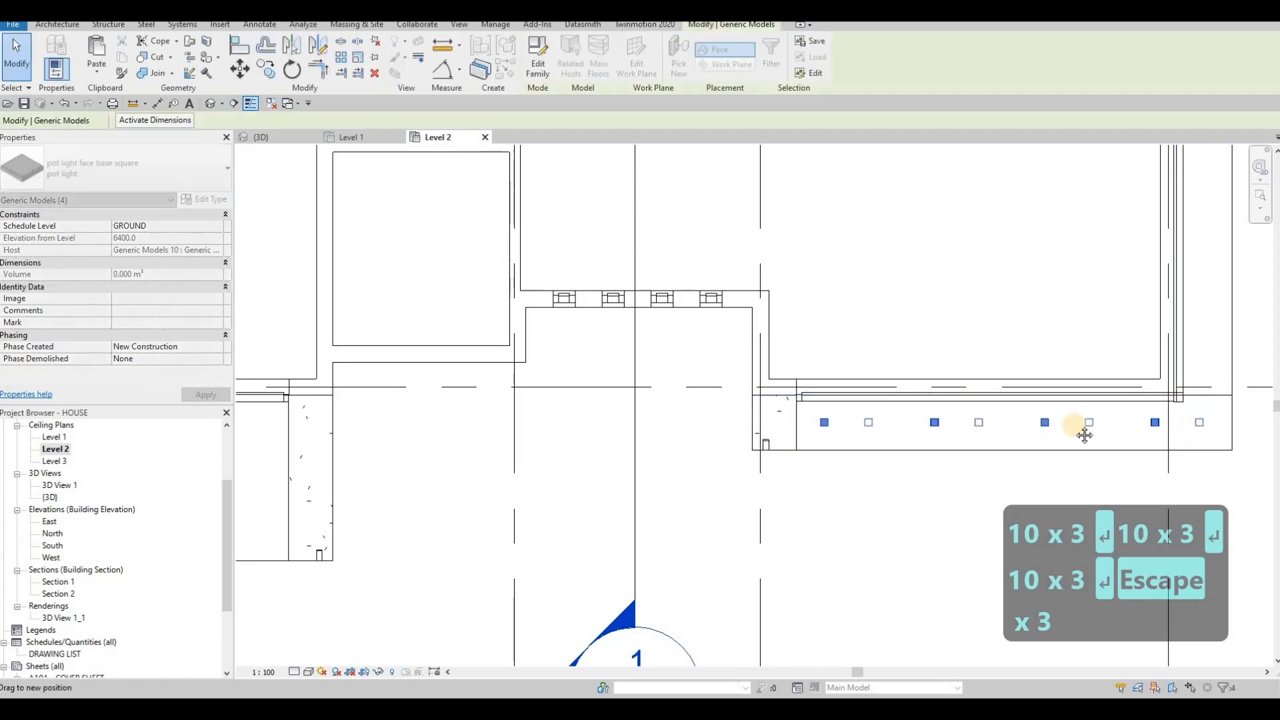
{"action": "scroll", "coordinate": [989, 482], "scroll_direction": "down", "scroll_amount": 3}
{"action": "key", "text": "Escape"}
{"action": "key", "text": "Escape"}
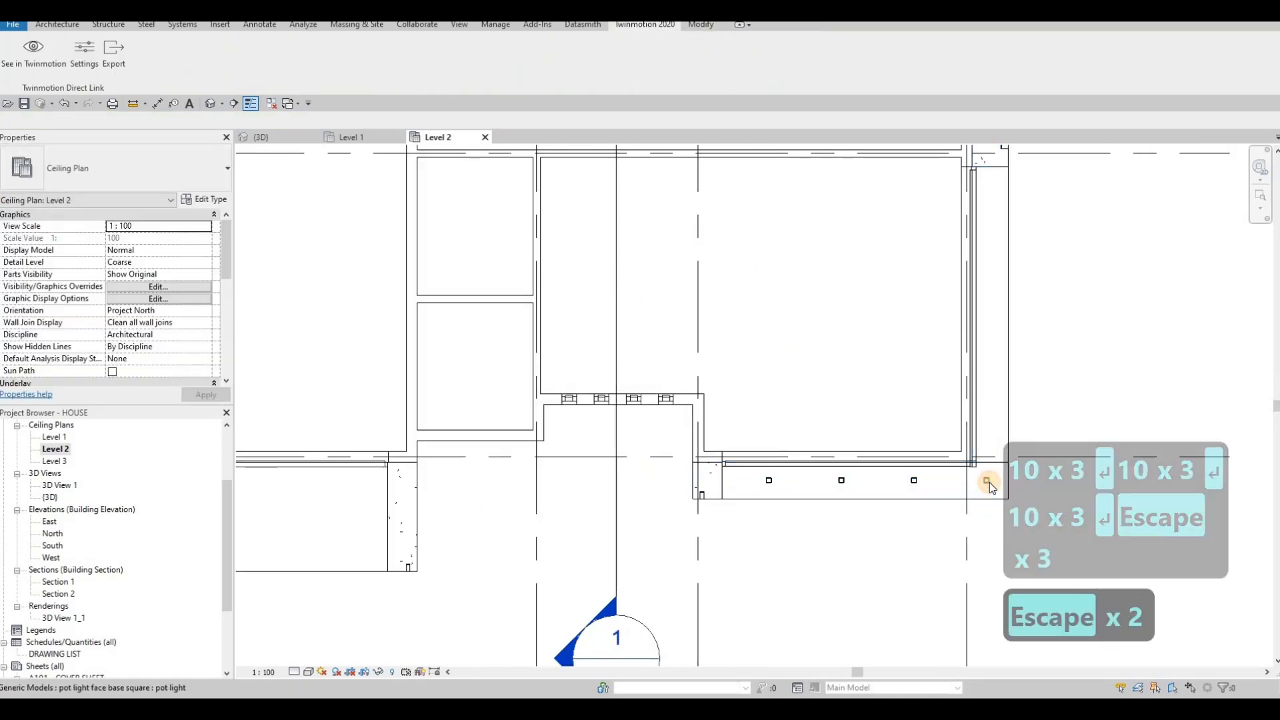
{"action": "left_click", "coordinate": [988, 481]}
{"action": "key", "text": "v"}
{"action": "key", "text": "Escape"}
{"action": "key", "text": "Escape"}
{"action": "key", "text": "Escape"}
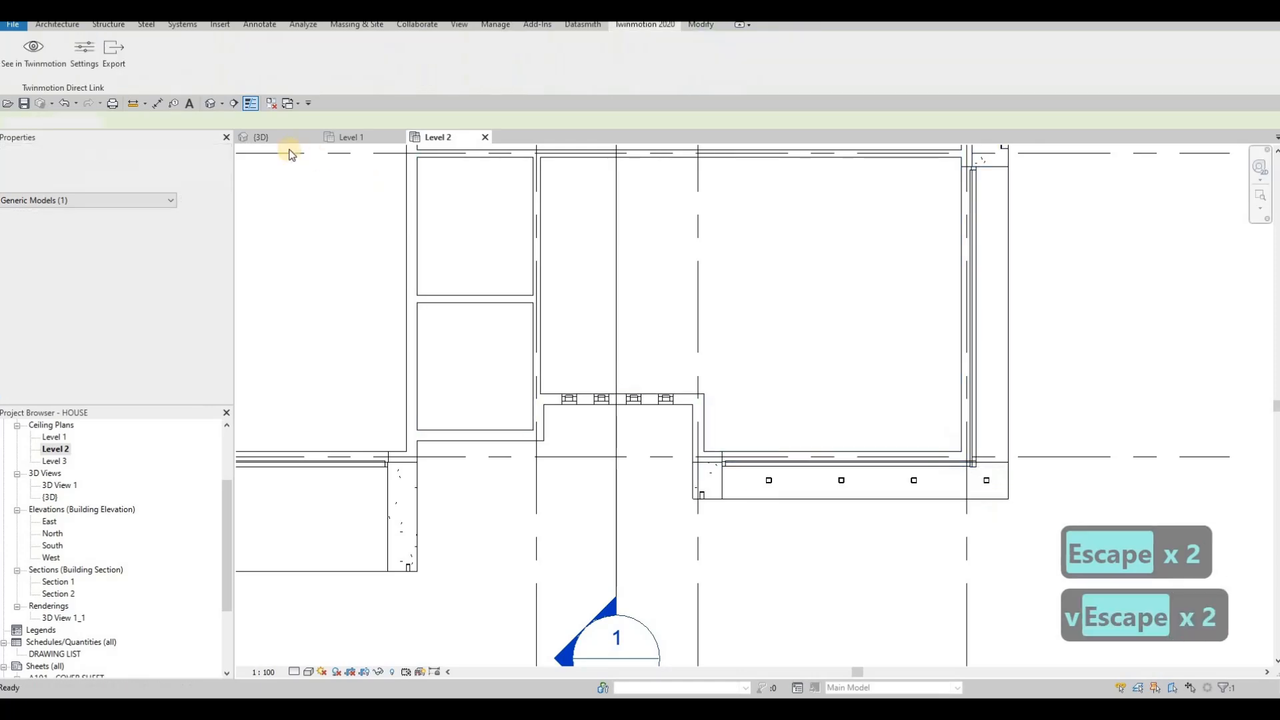
In the 3D view, create a similar square pot light and place it on the underside of the right overhang's side leg
{"action": "left_click", "coordinate": [277, 138]}
{"action": "scroll", "coordinate": [603, 250], "scroll_direction": "down", "scroll_amount": 3}
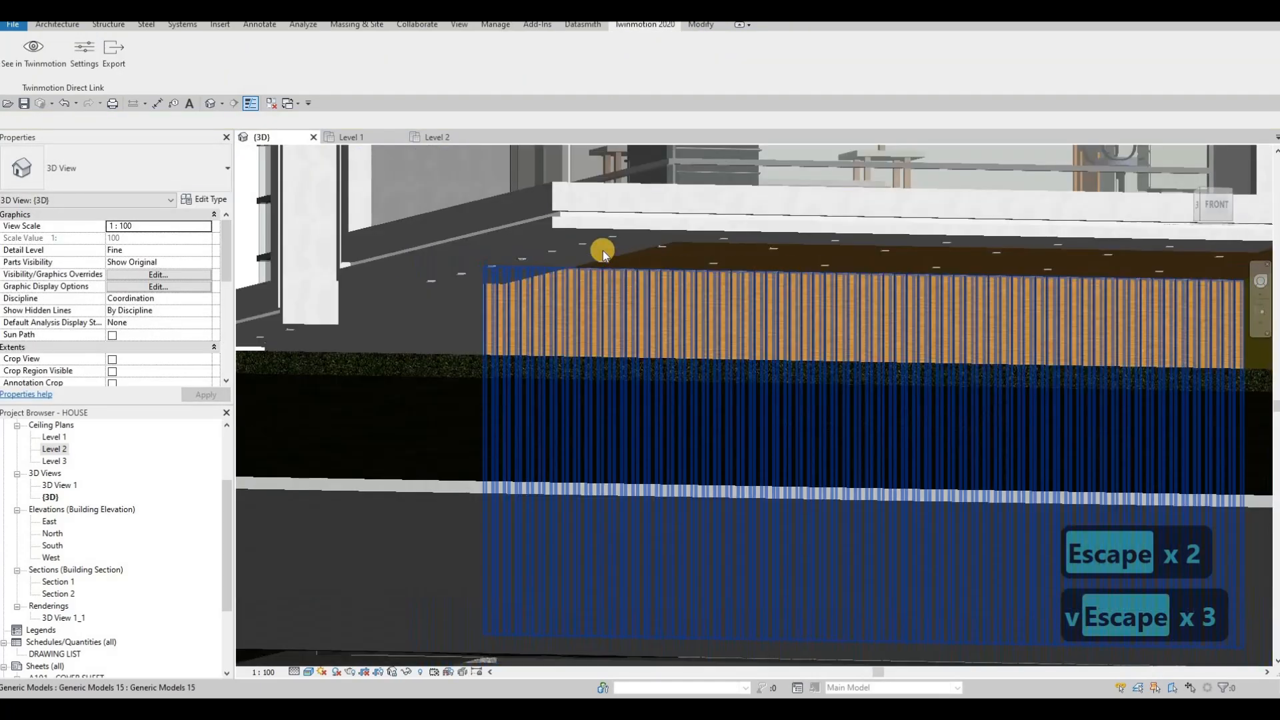
{"action": "left_click", "coordinate": [623, 247]}
{"action": "key", "text": "c"}
{"action": "key", "text": "s"}
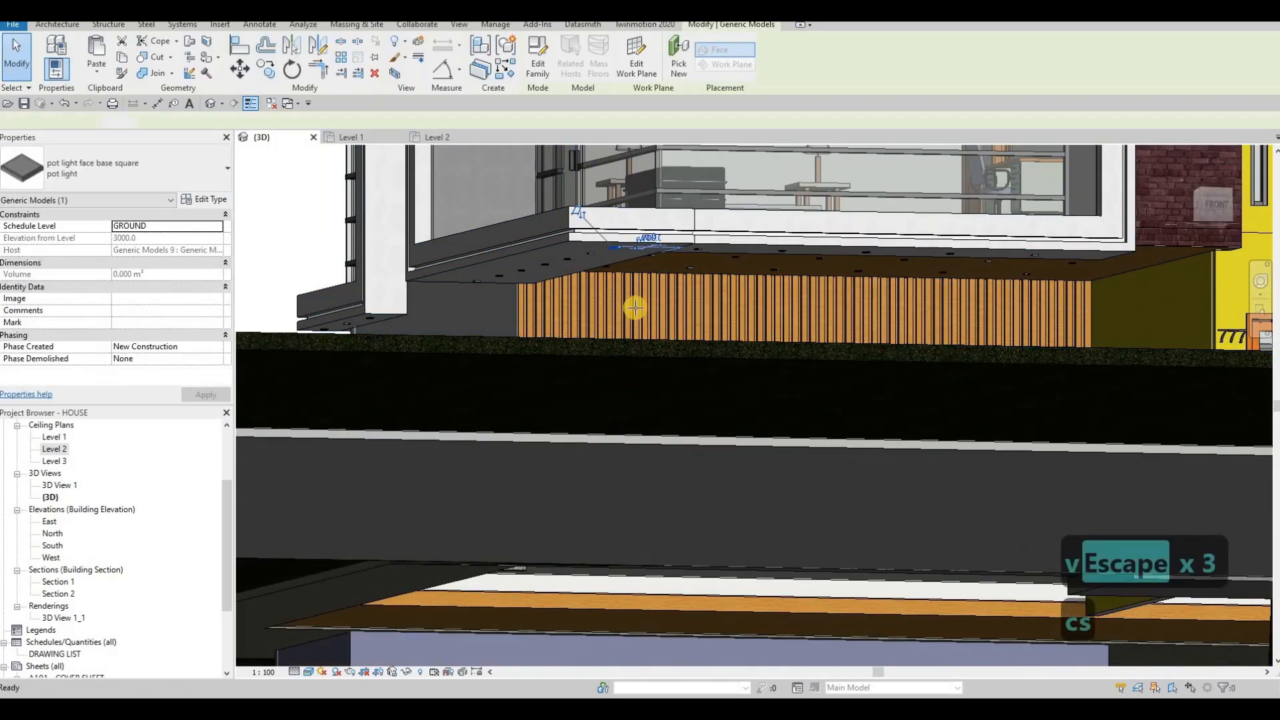
{"action": "scroll", "coordinate": [600, 304], "scroll_direction": "up", "scroll_amount": 5}
{"action": "scroll", "coordinate": [602, 271], "scroll_direction": "up", "scroll_amount": 2}
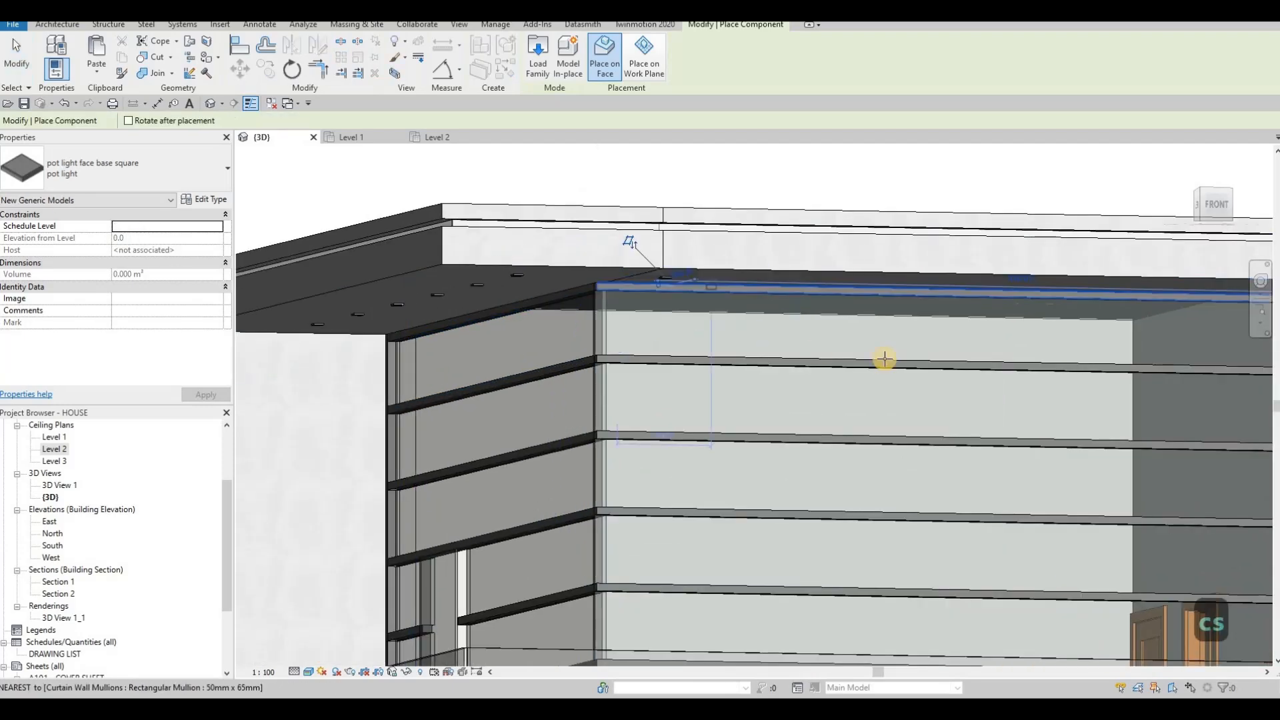
{"action": "scroll", "coordinate": [806, 371], "scroll_direction": "down", "scroll_amount": 5}
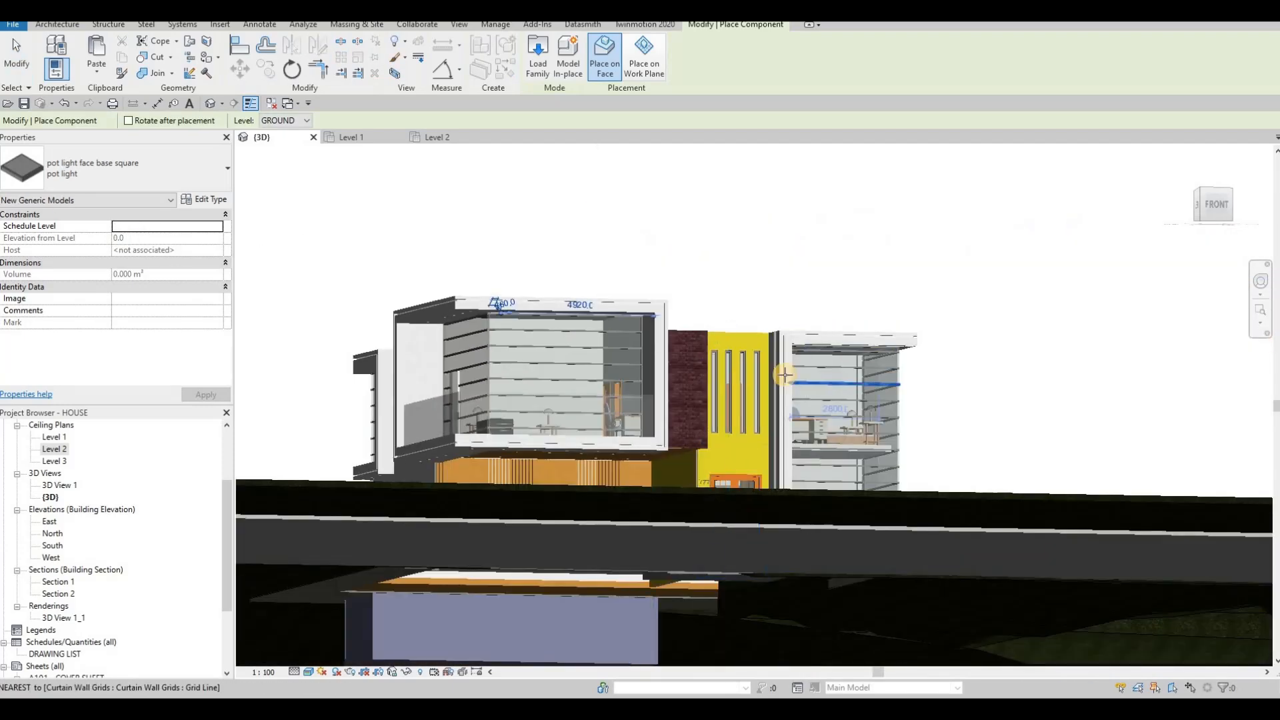
{"action": "middle_click_drag", "start_coordinate": [785, 375], "coordinate": [832, 300], "text": "shift"}
{"action": "scroll", "coordinate": [827, 306], "scroll_direction": "up", "scroll_amount": 2}
{"action": "scroll", "coordinate": [811, 333], "scroll_direction": "up", "scroll_amount": 2}
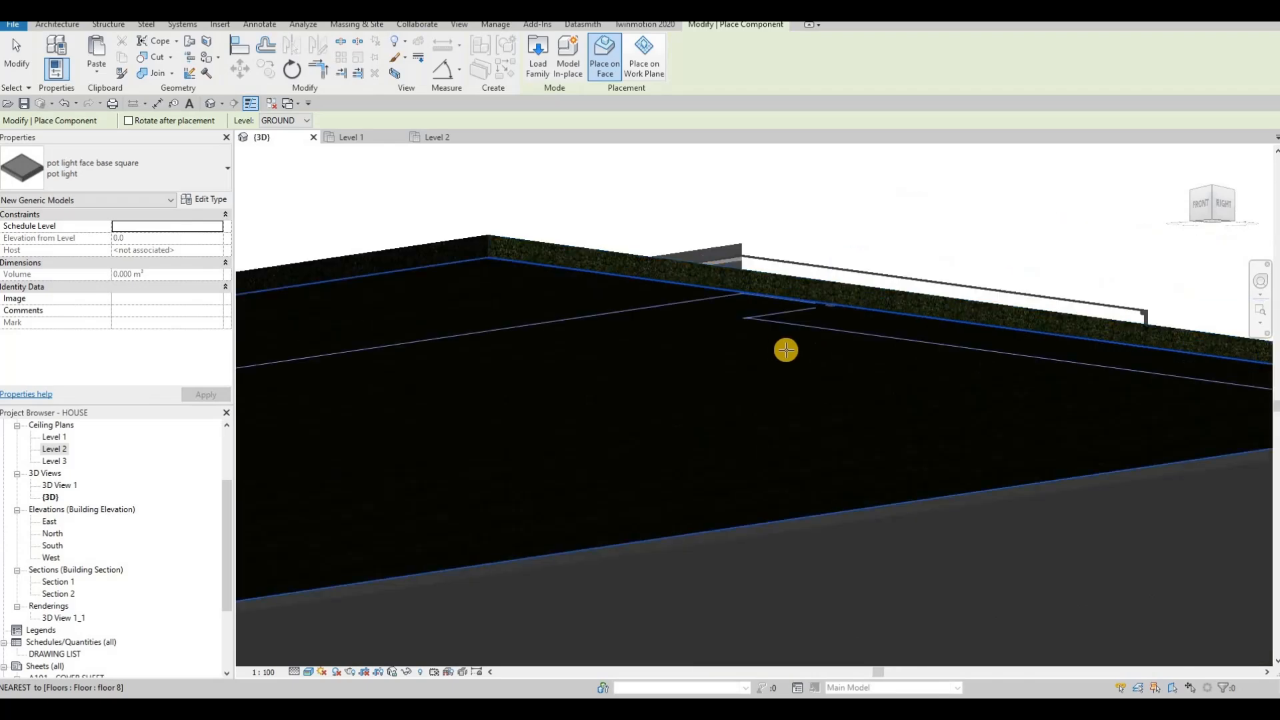
{"action": "middle_click_drag", "start_coordinate": [786, 349], "coordinate": [798, 354], "text": "shift"}
{"action": "scroll", "coordinate": [797, 354], "scroll_direction": "up", "scroll_amount": 4}
{"action": "key", "text": "Escape"}
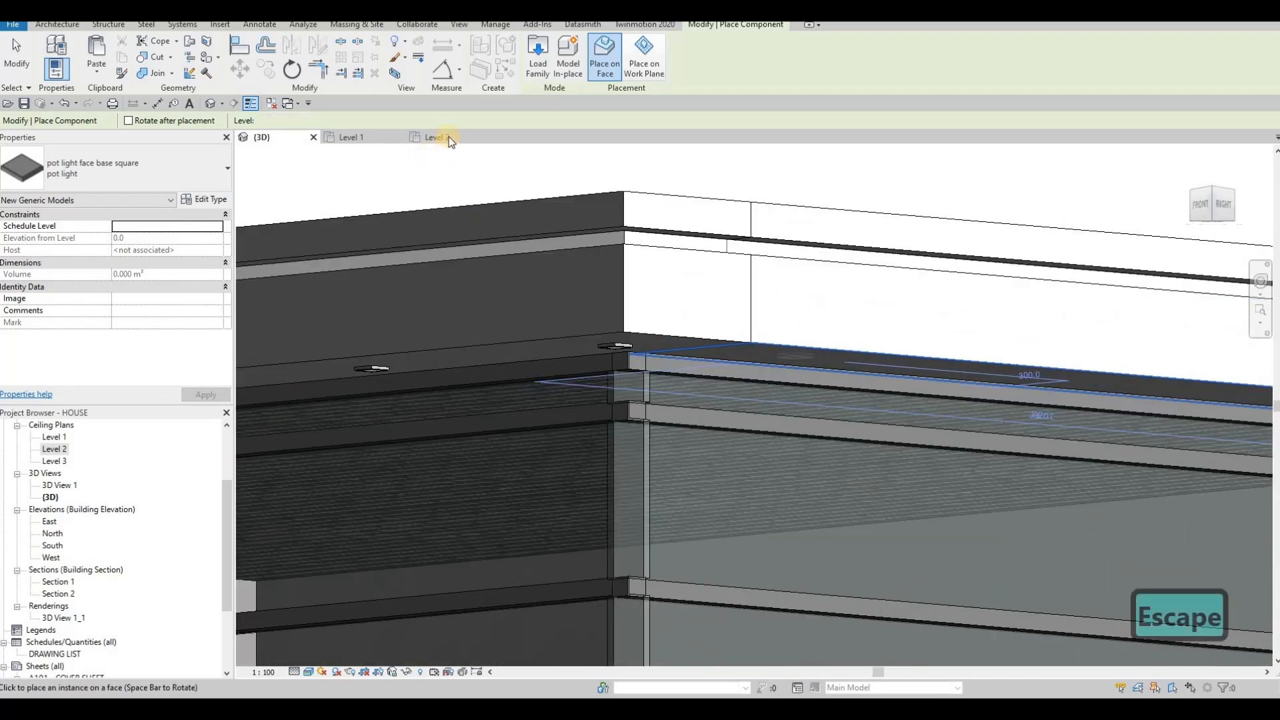
{"action": "key", "text": "Escape"}
In the Level 2 ceiling plan, align the new side-leg pot light vertically with the corner pot light
{"action": "left_click", "coordinate": [440, 136]}
{"action": "scroll", "coordinate": [1014, 470], "scroll_direction": "up", "scroll_amount": 5}
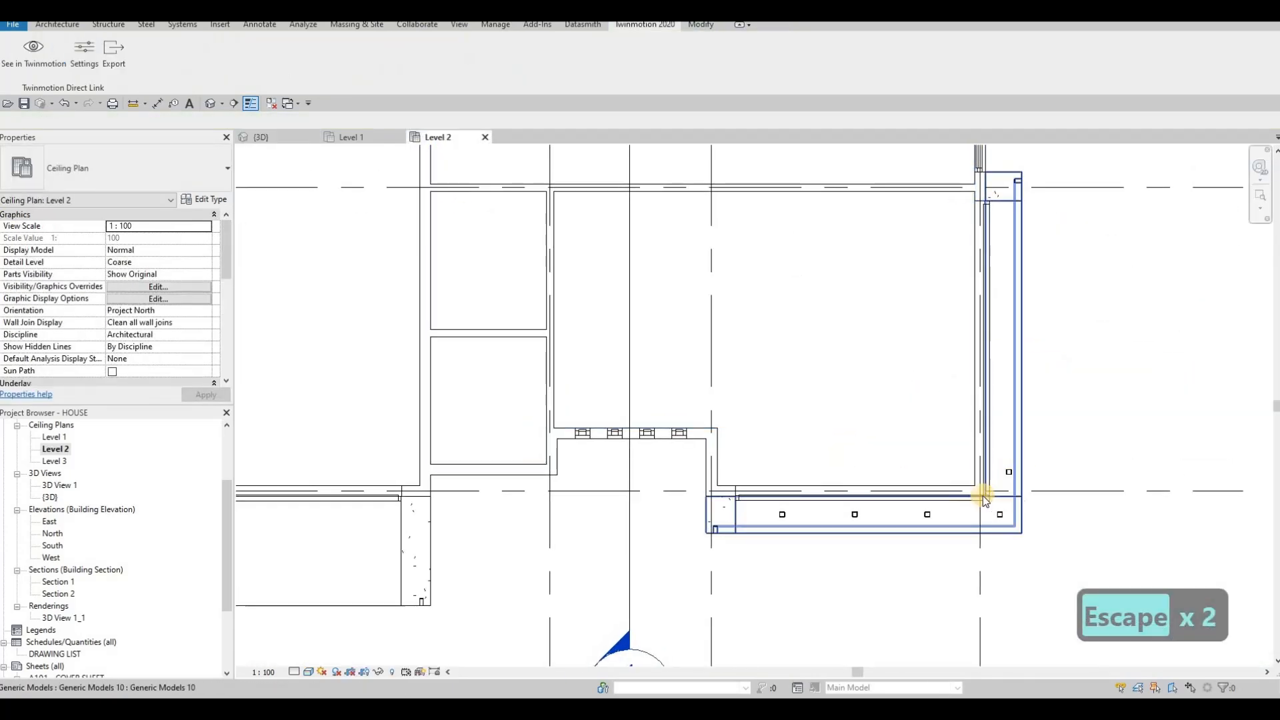
{"action": "key", "text": "a"}
{"action": "key", "text": "l"}
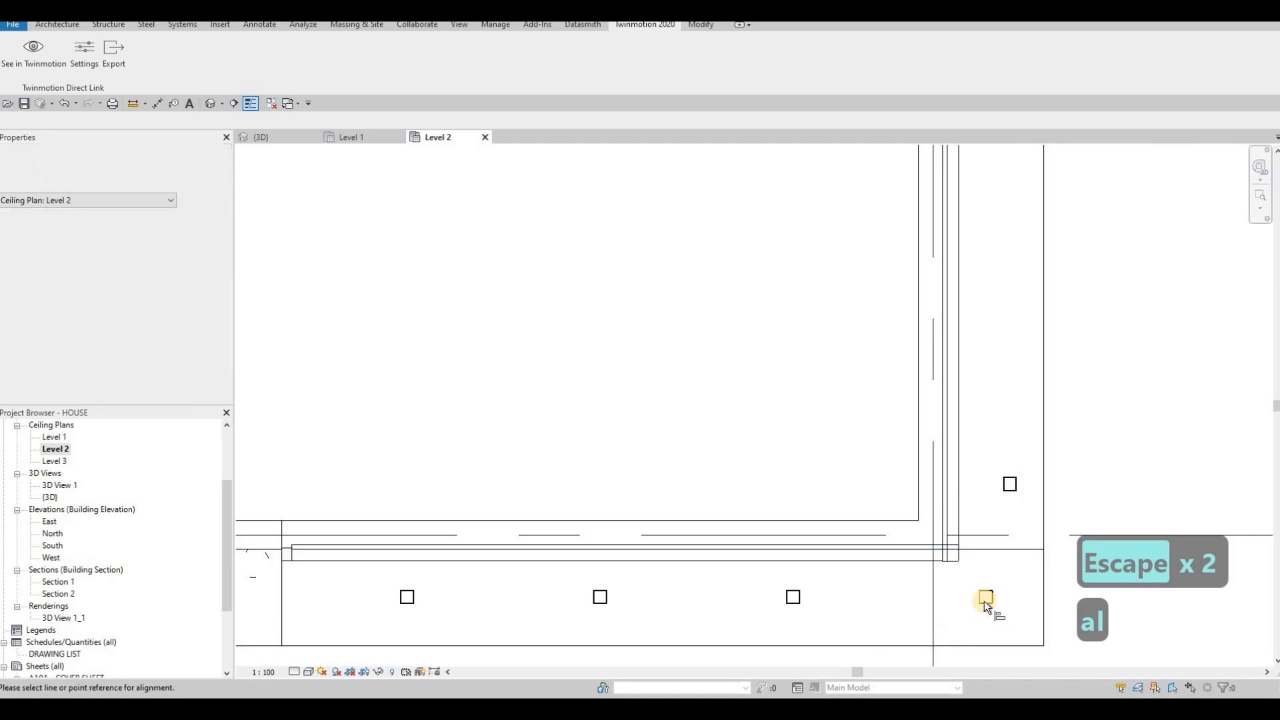
{"action": "left_click", "coordinate": [997, 487]}
{"action": "scroll", "coordinate": [967, 494], "scroll_direction": "down", "scroll_amount": 2}
{"action": "key", "text": "Escape"}
{"action": "key", "text": "Escape"}
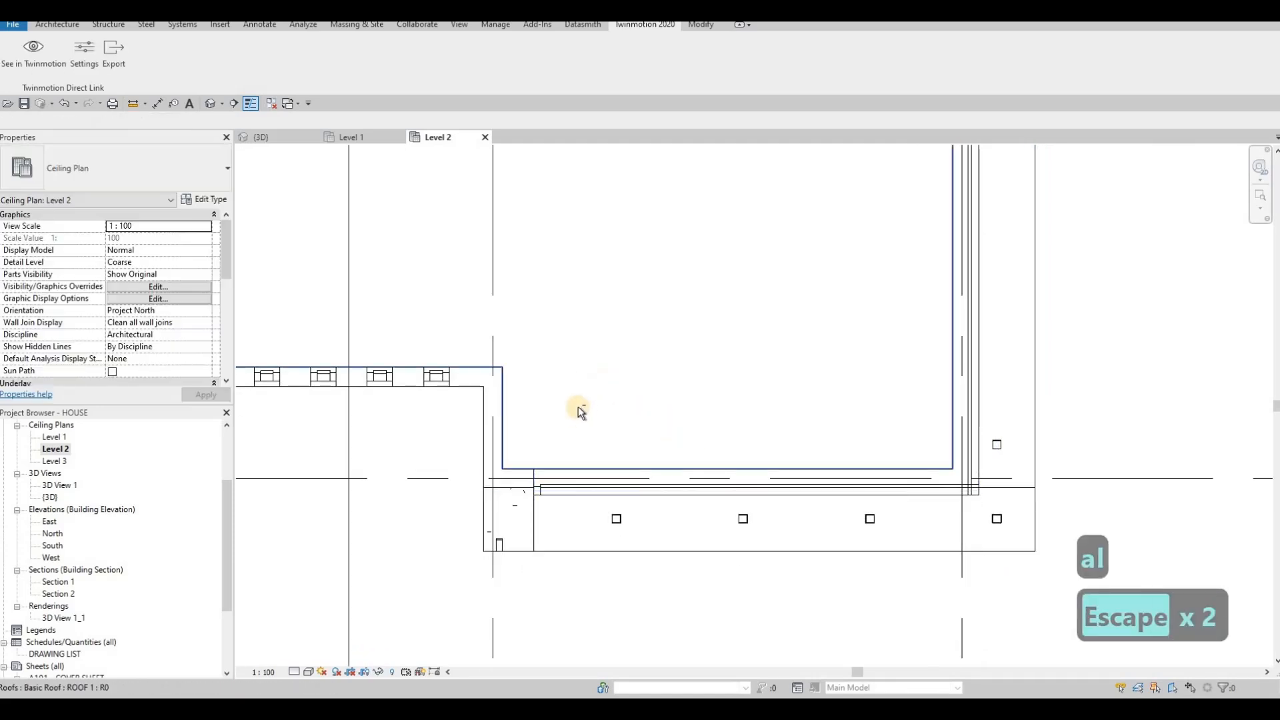
Nudge all five pot lights of the right overhang two increments to the right
{"action": "left_click_drag", "start_coordinate": [570, 387], "coordinate": [997, 537]}
{"action": "key", "text": "Right"}
{"action": "key", "text": "Right"}
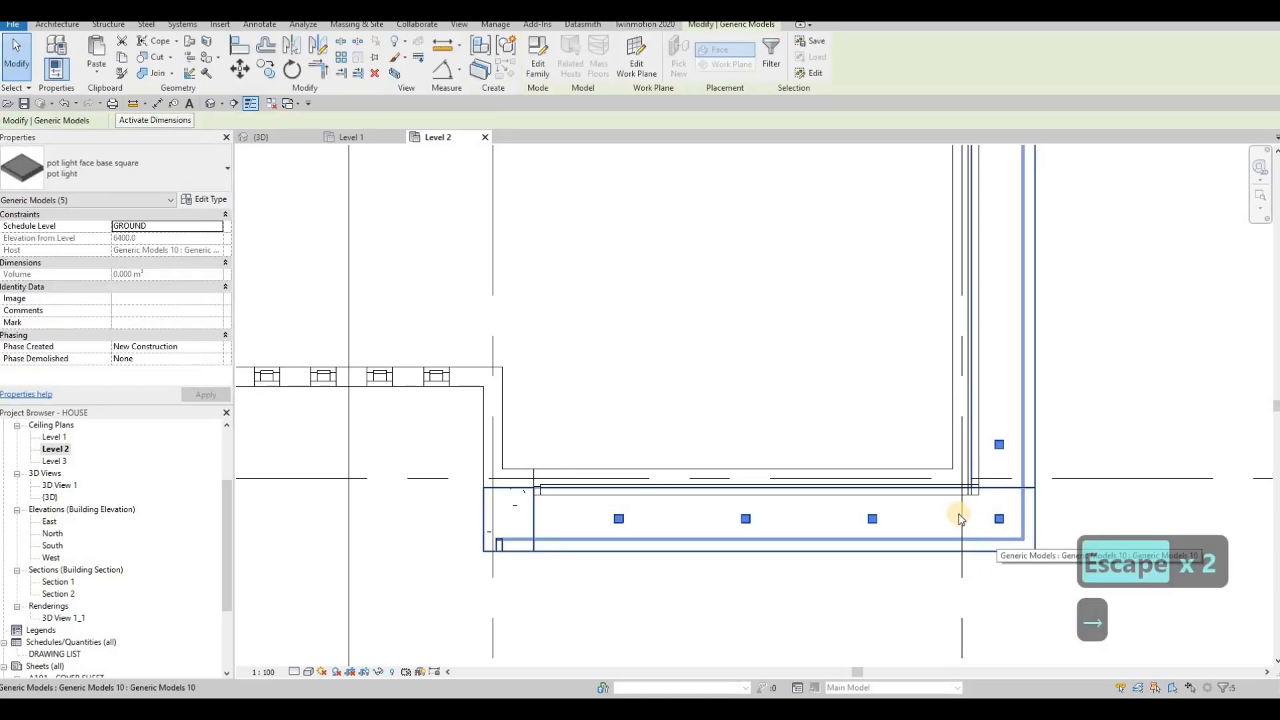
{"action": "key", "text": "Escape"}
{"action": "key", "text": "Escape"}
Dimension the vertical spacing between the side-leg pot light and the corner pot light
{"action": "left_click", "coordinate": [1000, 444]}
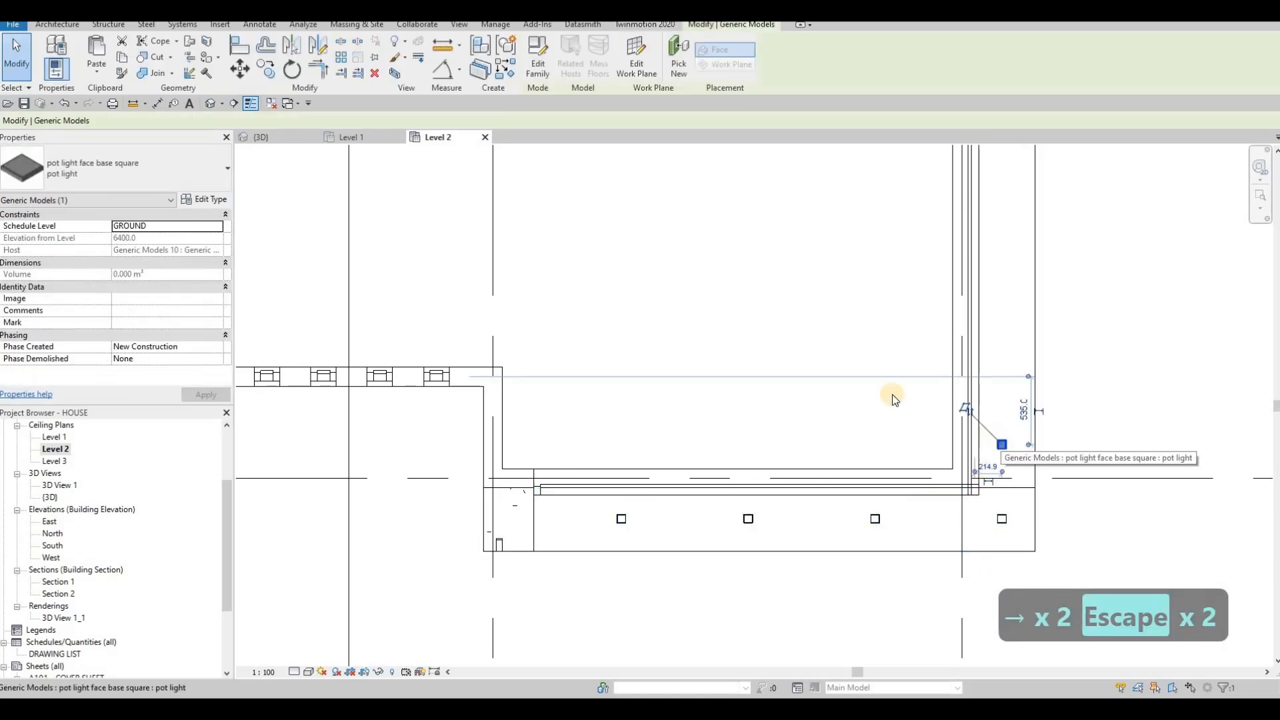
{"action": "key", "text": "Escape"}
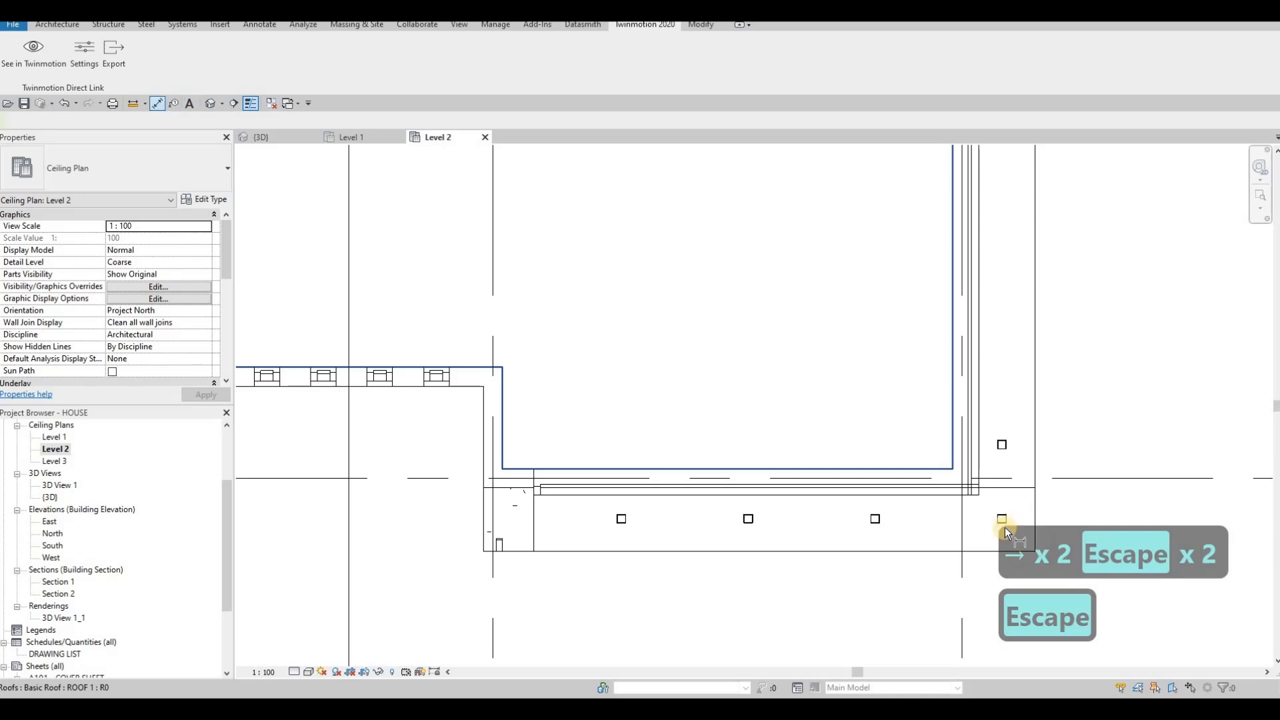
{"action": "key", "text": "d"}
{"action": "key", "text": "i"}
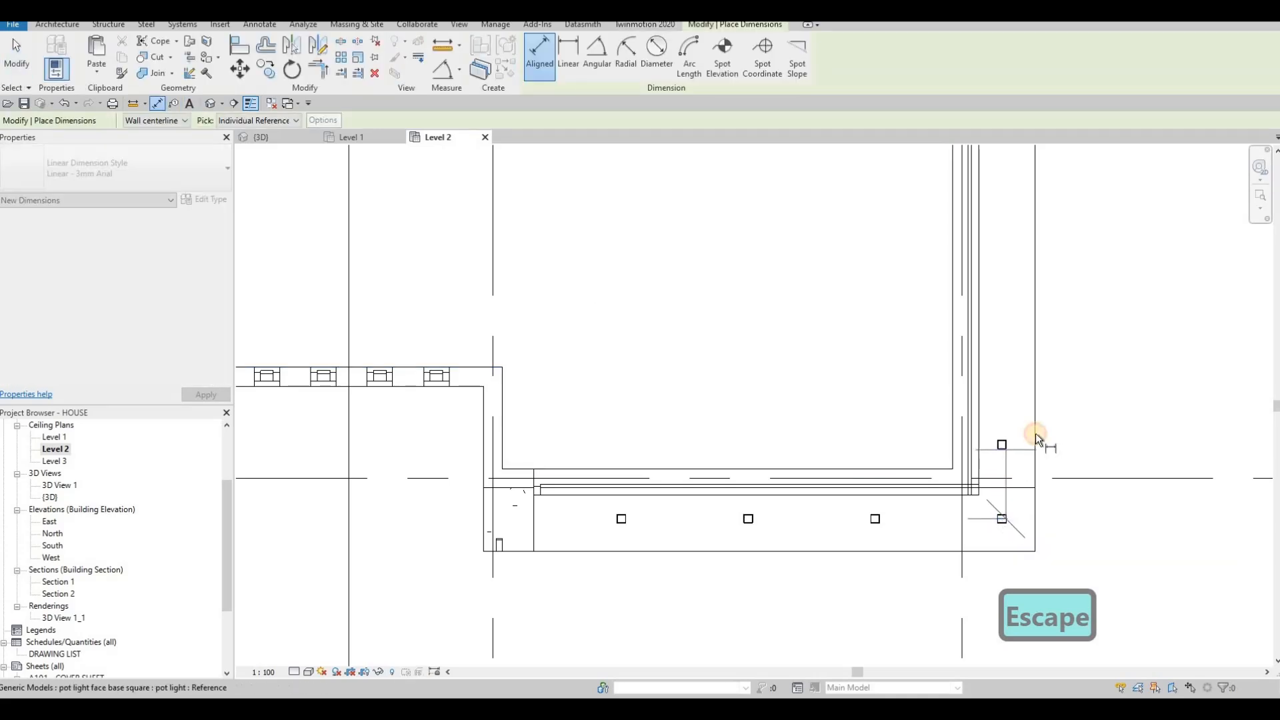
{"action": "left_click", "coordinate": [1035, 433]}
{"action": "key", "text": "Escape"}
{"action": "key", "text": "Escape"}
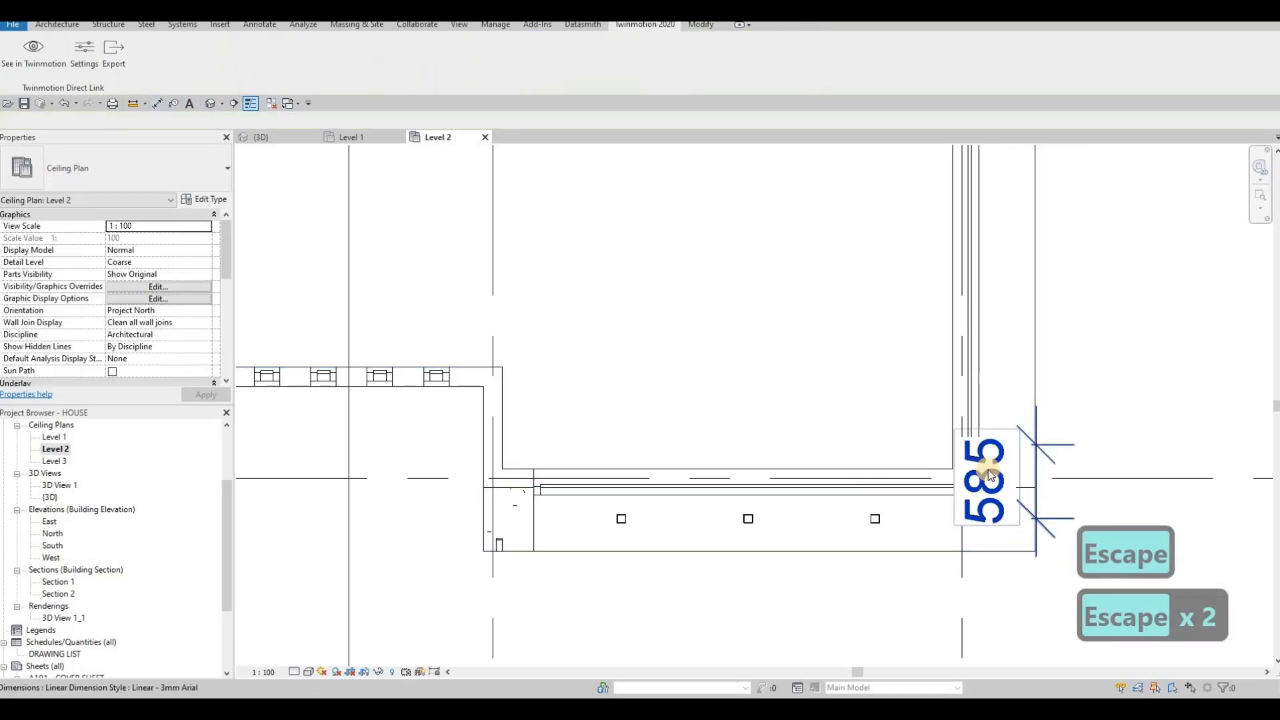
Move the spacing dimension's text outside the overhang, clear of the pot lights
{"action": "left_click", "coordinate": [992, 456]}
{"action": "key", "text": "Escape"}
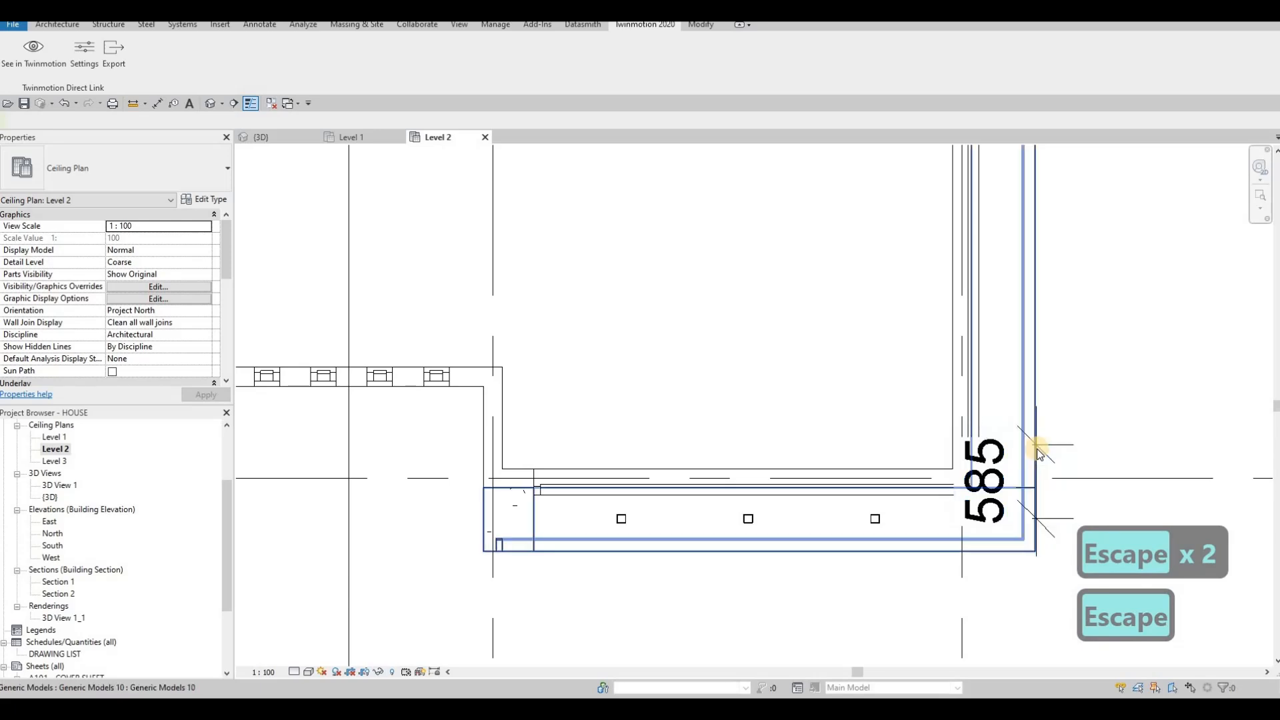
{"action": "left_click", "coordinate": [1015, 478]}
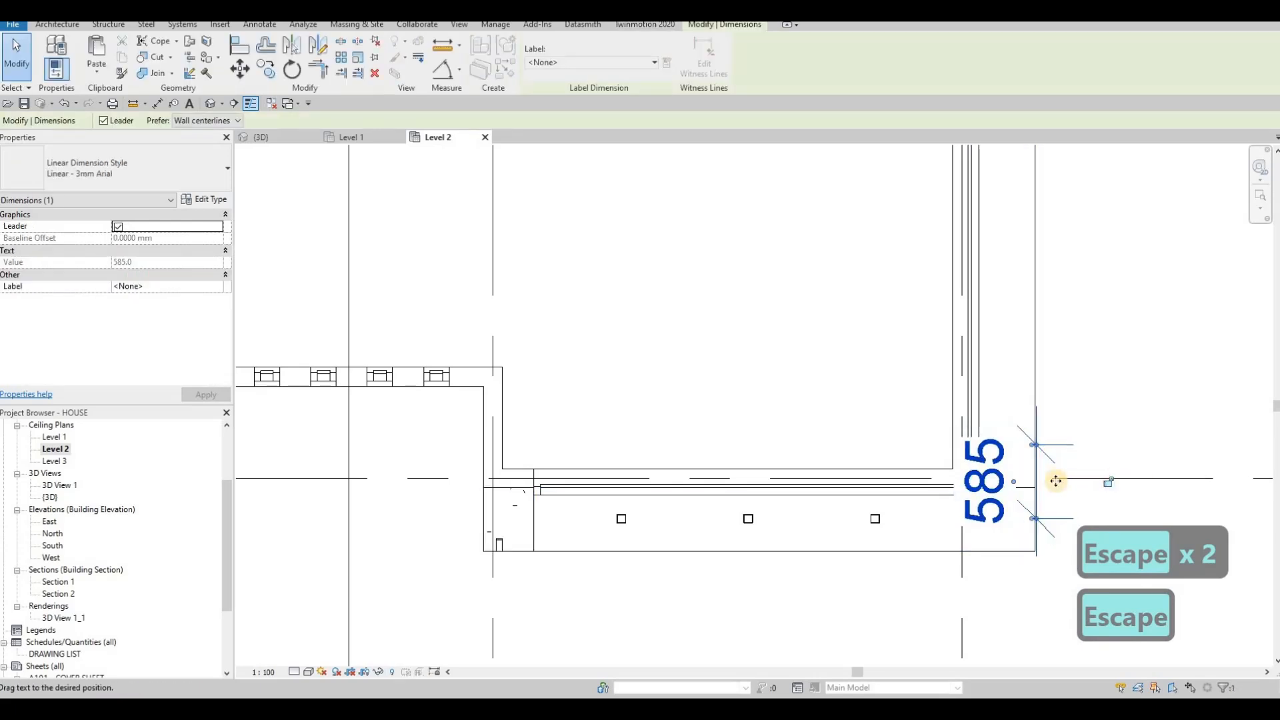
{"action": "left_click_drag", "start_coordinate": [1055, 480], "coordinate": [1136, 480]}
Reference the side-leg pot light's temporary dimension to the corner pot light and set their spacing to 1000 mm
{"action": "left_click", "coordinate": [1004, 445]}
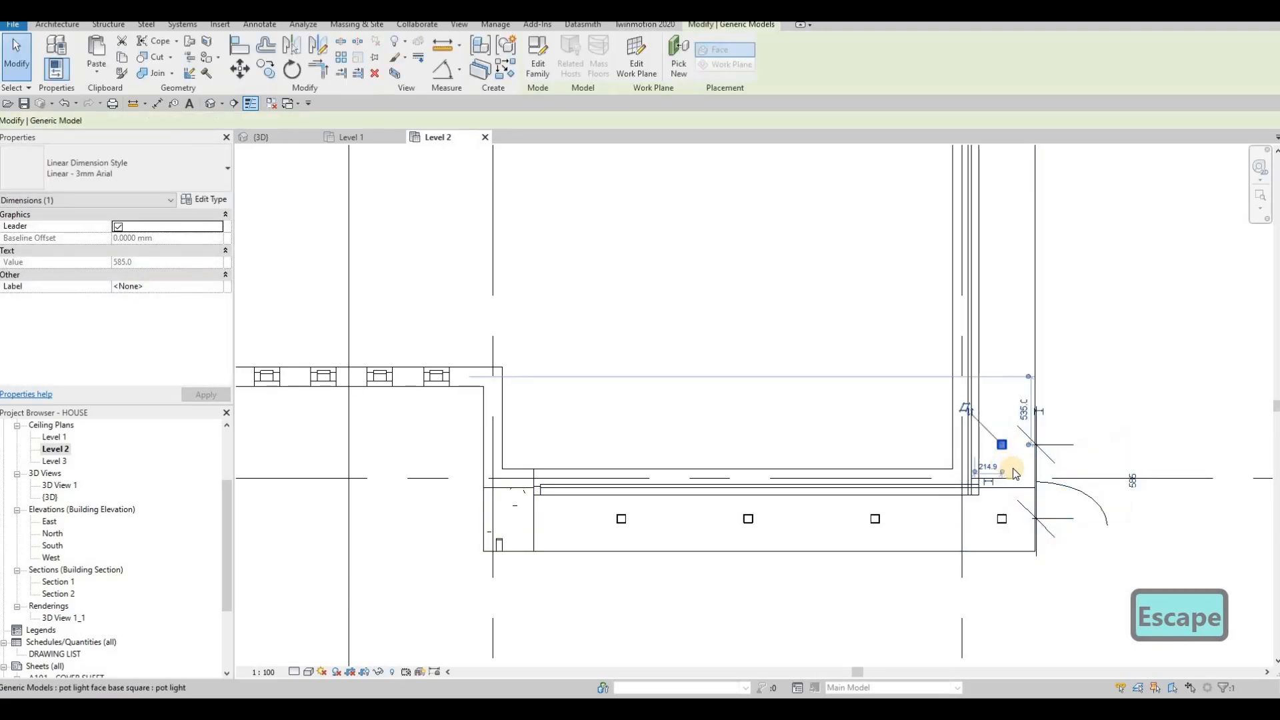
{"action": "key", "text": "Escape"}
{"action": "key", "text": "Escape"}
{"action": "scroll", "coordinate": [1008, 458], "scroll_direction": "up", "scroll_amount": 1}
{"action": "left_click", "coordinate": [1003, 444]}
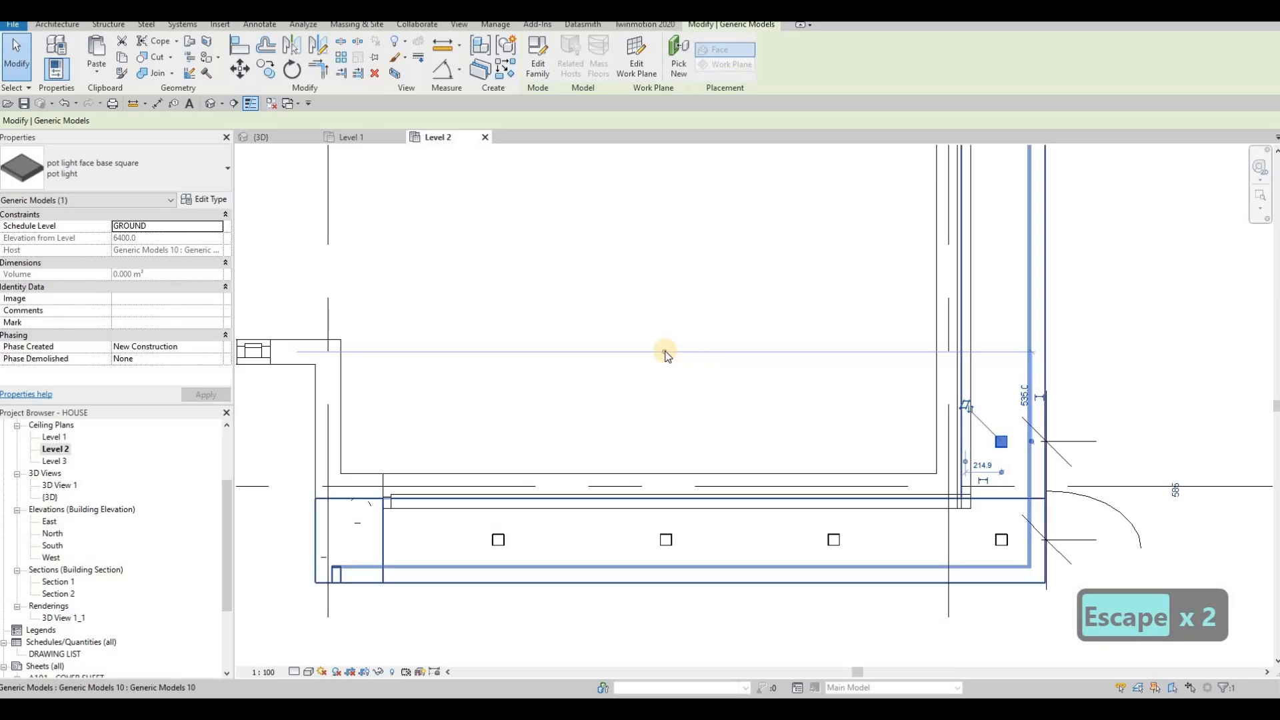
{"action": "left_click_drag", "start_coordinate": [665, 352], "coordinate": [1002, 541]}
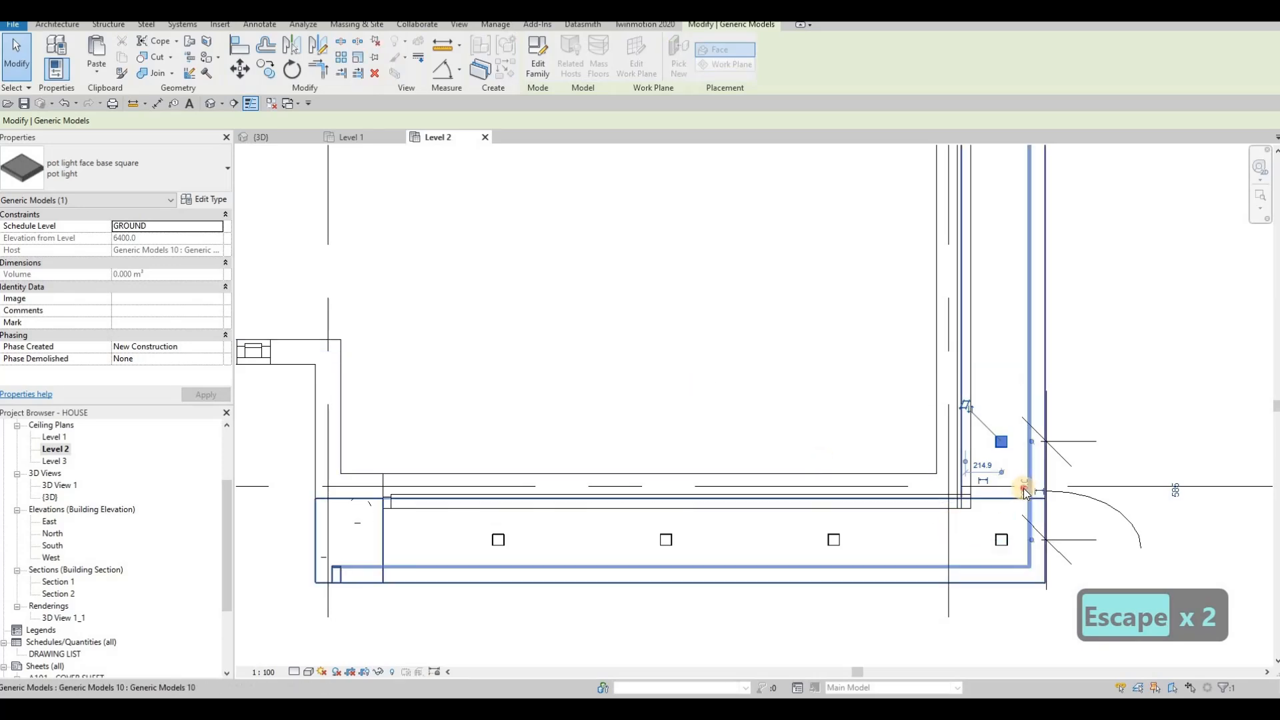
{"action": "type", "text": "1000"}
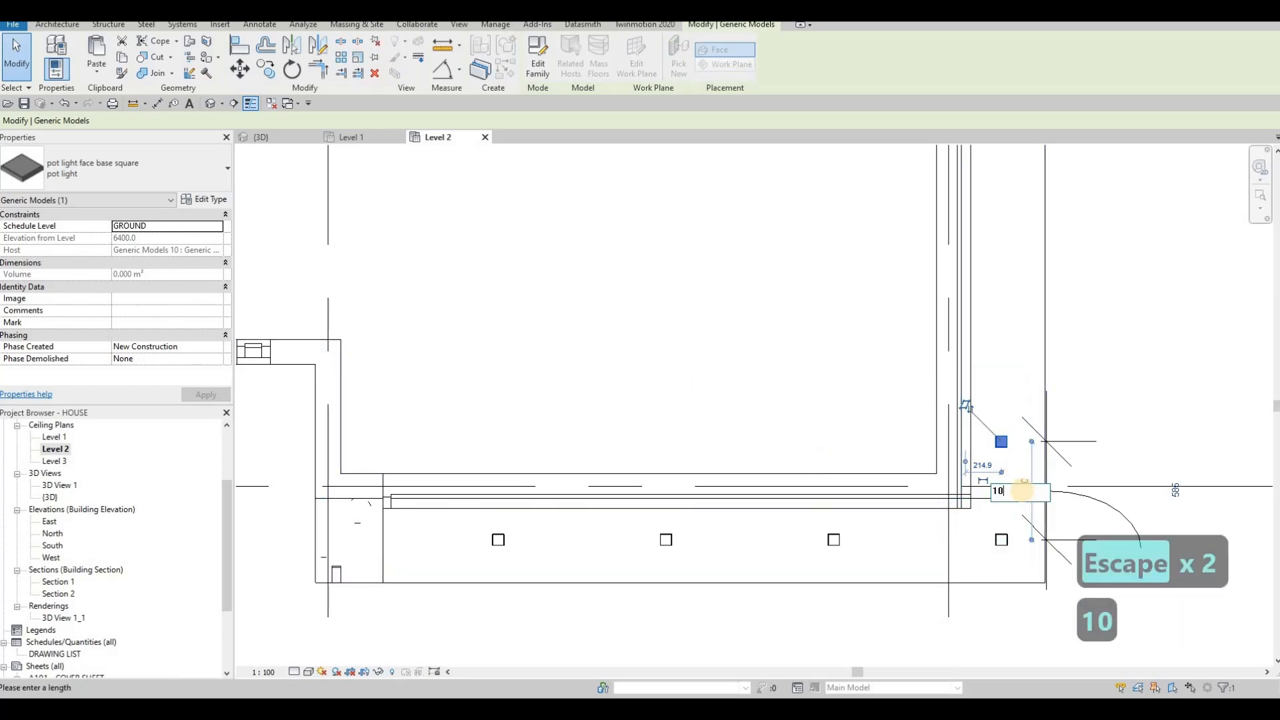
{"action": "key", "text": "Return"}
{"action": "key", "text": "Escape"}
{"action": "key", "text": "Escape"}
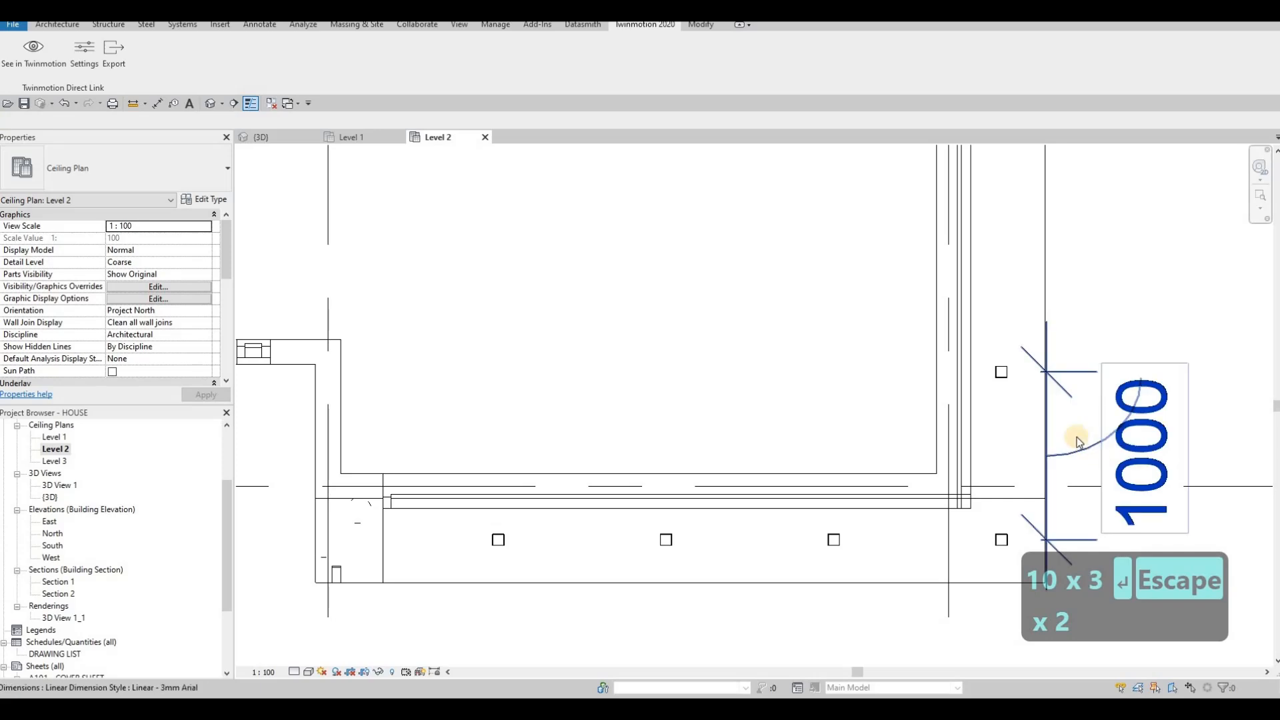
Delete the 1000 mm spacing dimension and copy the side-leg pot light three times up the right overhang at 1000 mm intervals
{"action": "left_click", "coordinate": [1074, 433]}
{"action": "key", "text": "Delete"}
{"action": "left_click", "coordinate": [1000, 373]}
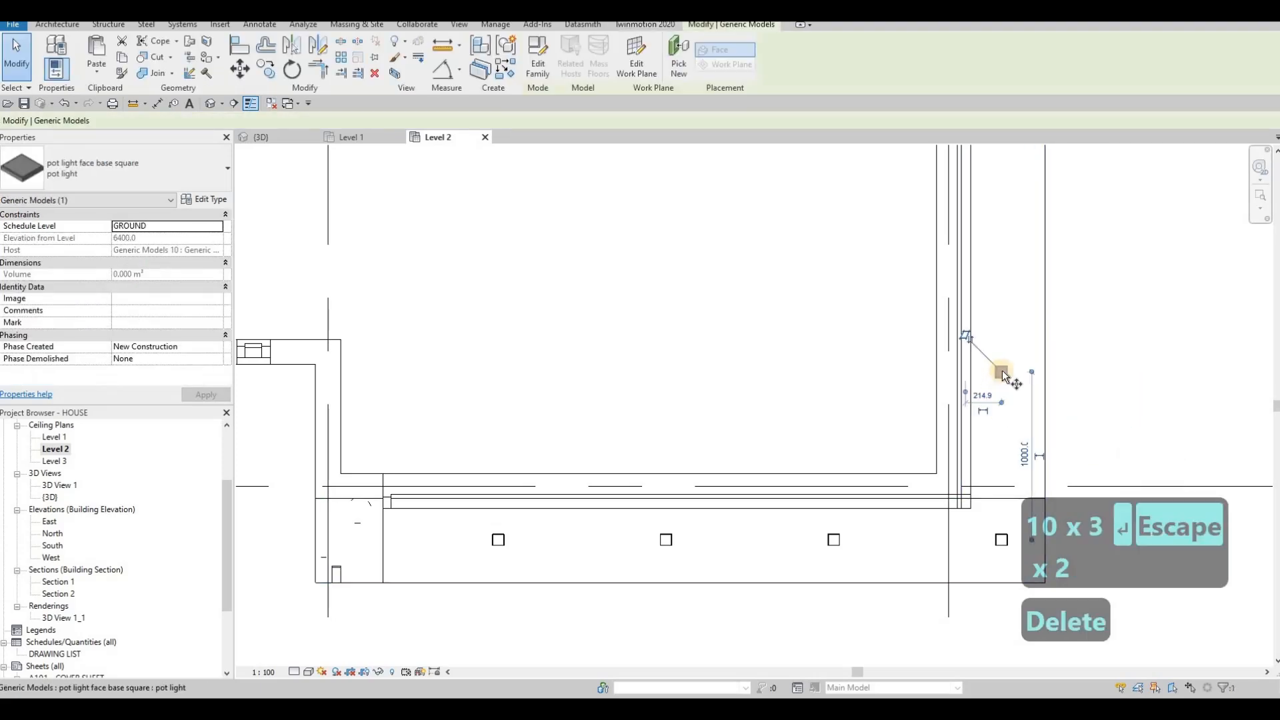
{"action": "key", "text": "c"}
{"action": "key", "text": "o"}
{"action": "left_click", "coordinate": [1001, 368]}
{"action": "middle_click_drag", "start_coordinate": [995, 354], "coordinate": [974, 518]}
{"action": "scroll", "coordinate": [979, 500], "scroll_direction": "down", "scroll_amount": 2}
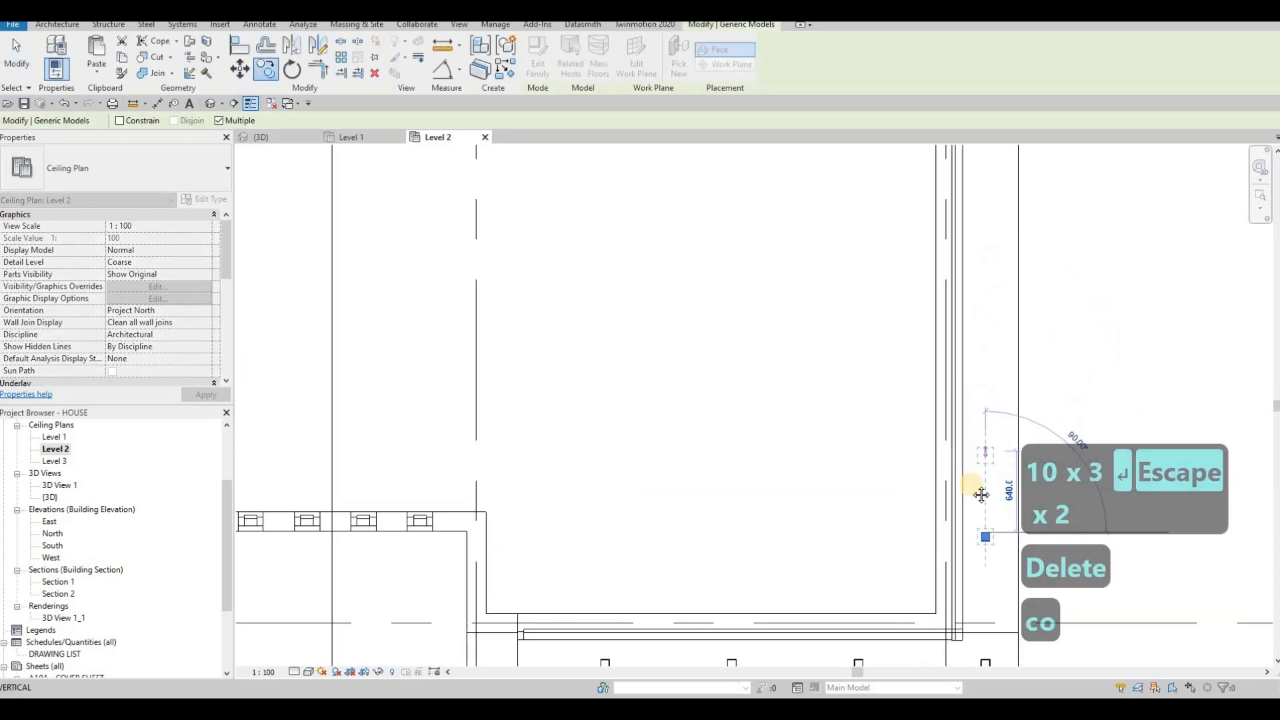
{"action": "scroll", "coordinate": [980, 342], "scroll_direction": "down", "scroll_amount": 4}
{"action": "middle_click_drag", "start_coordinate": [980, 340], "coordinate": [964, 504]}
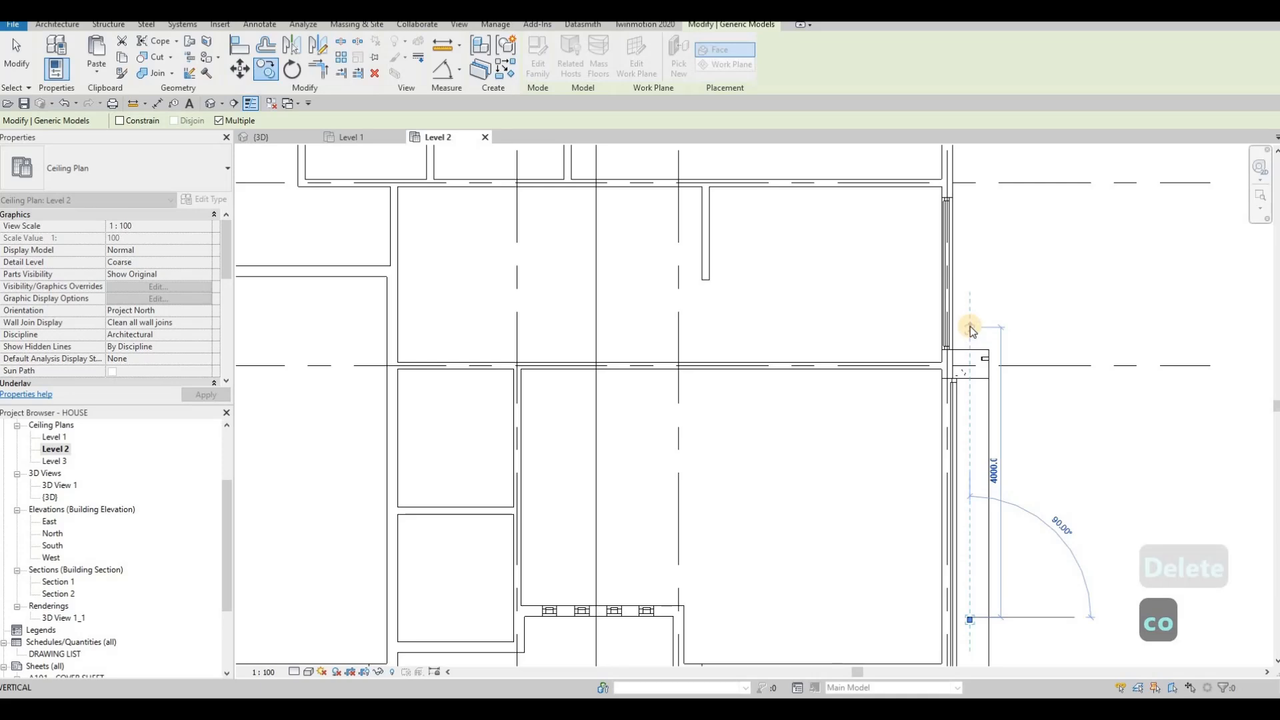
{"action": "type", "text": "1000"}
{"action": "key", "text": "Return"}
{"action": "type", "text": "1"}
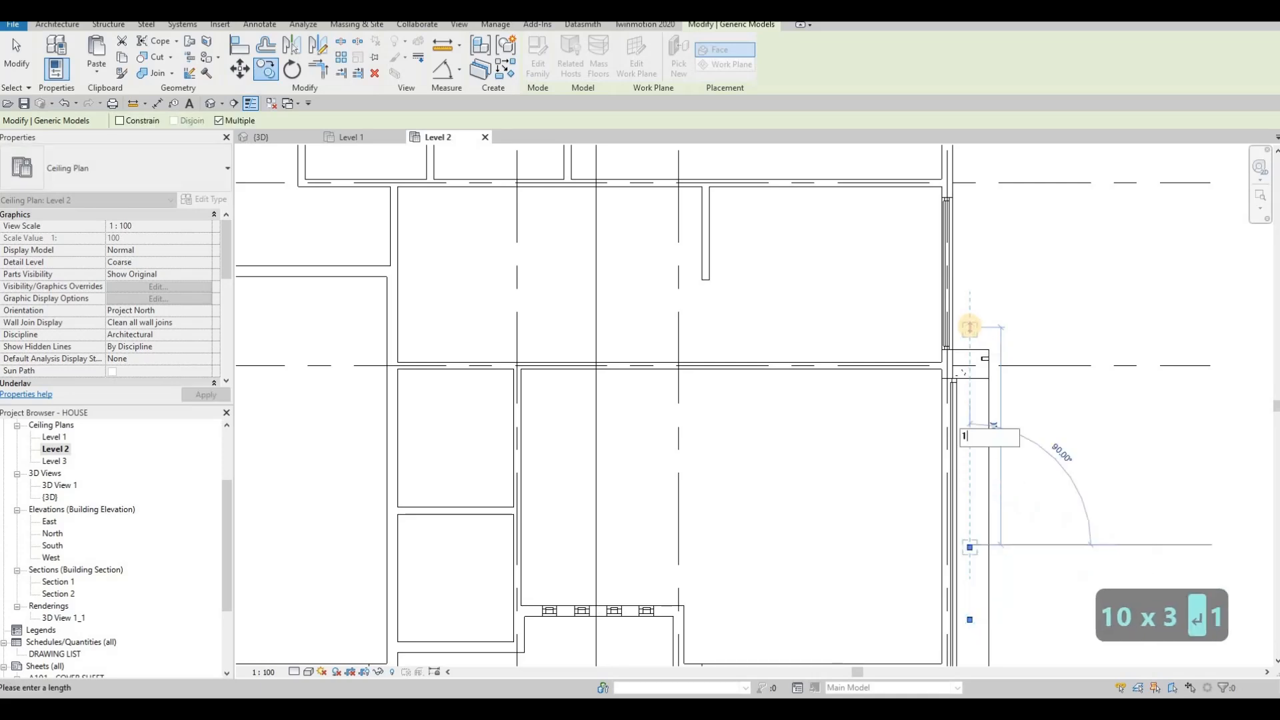
{"action": "type", "text": "000"}
{"action": "key", "text": "Return"}
{"action": "type", "text": "100"}
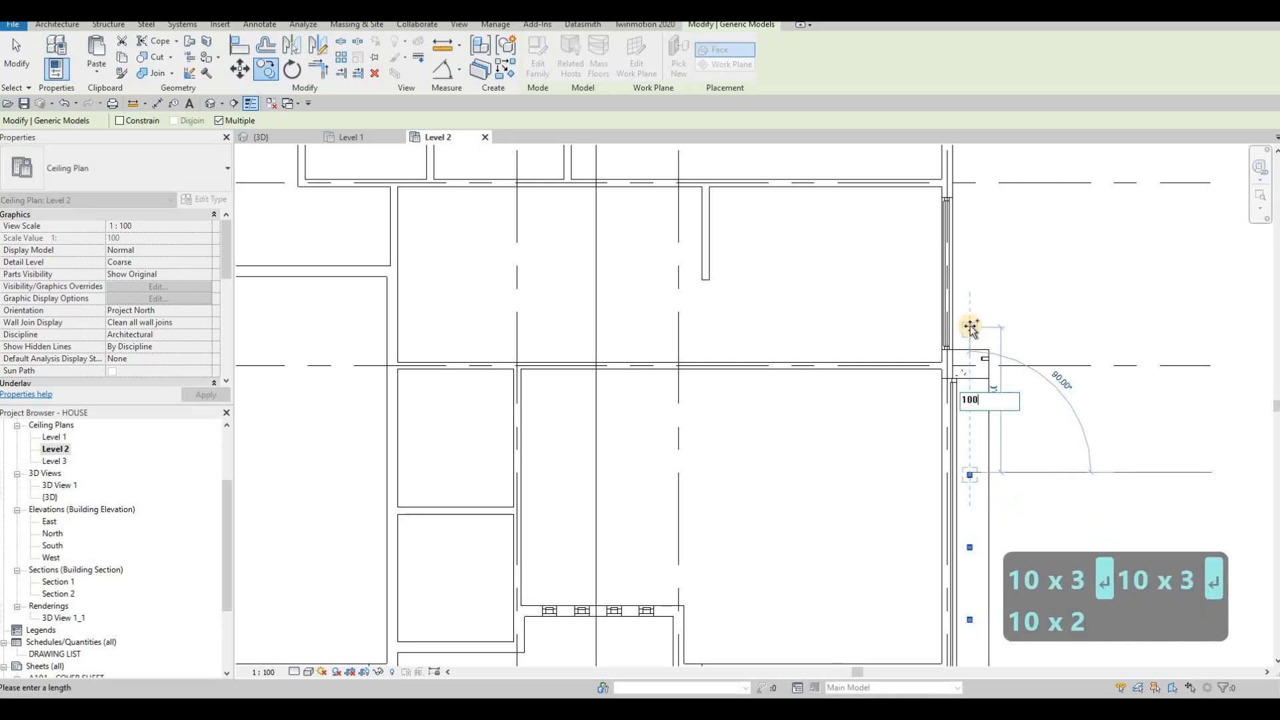
{"action": "type", "text": "0"}
{"action": "key", "text": "Return"}
{"action": "key", "text": "Escape"}
{"action": "key", "text": "Escape"}
{"action": "scroll", "coordinate": [571, 434], "scroll_direction": "down", "scroll_amount": 5}
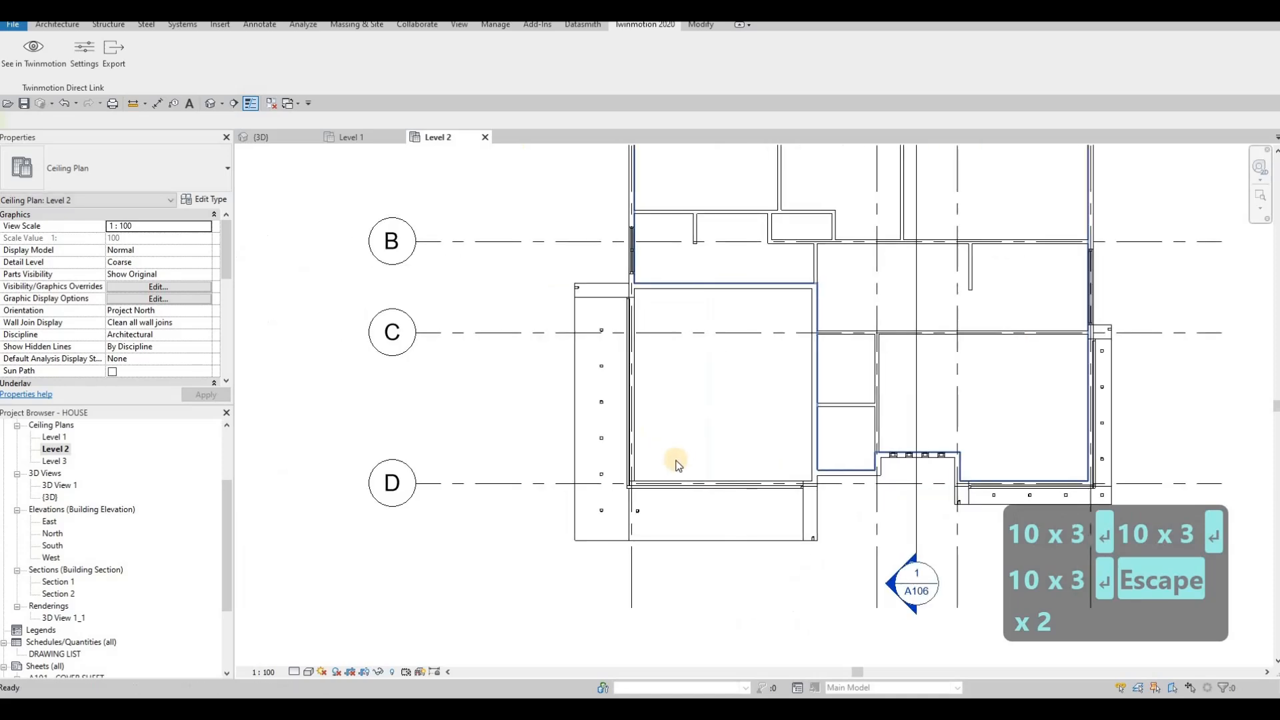
{"action": "key", "text": "Escape"}
{"action": "scroll", "coordinate": [678, 464], "scroll_direction": "up", "scroll_amount": 3}
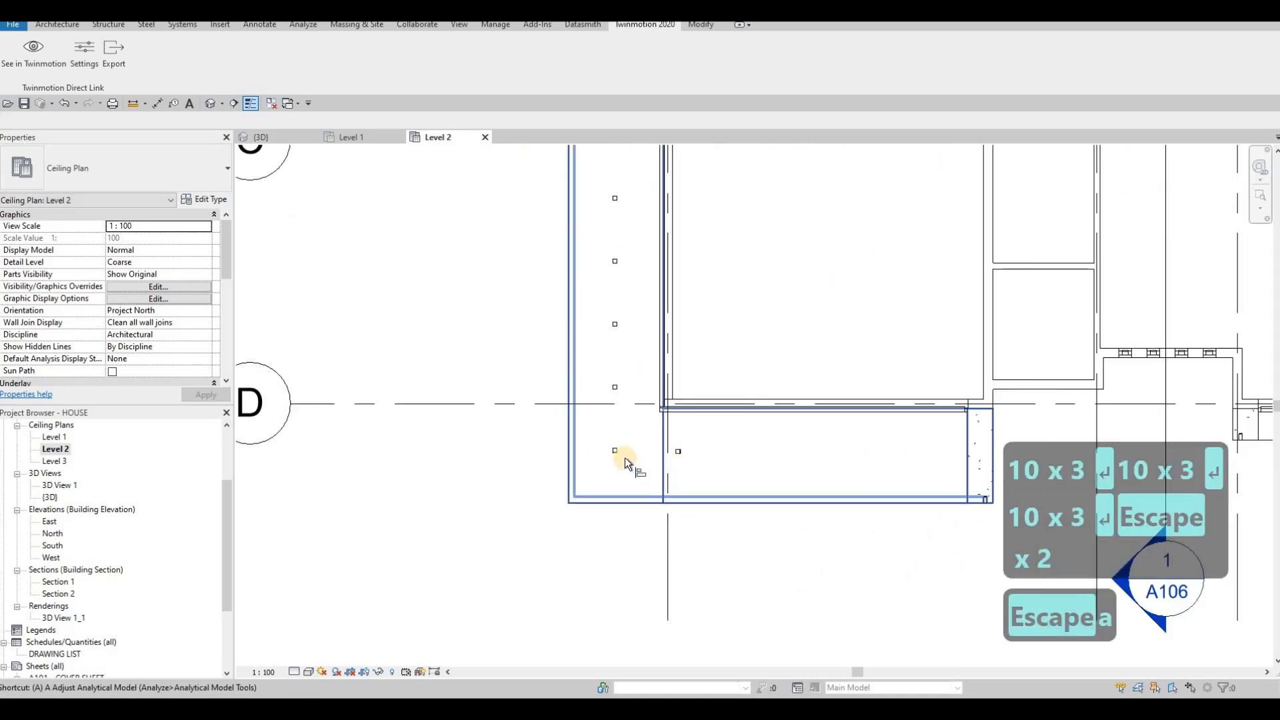
{"action": "key", "text": "a"}
{"action": "key", "text": "l"}
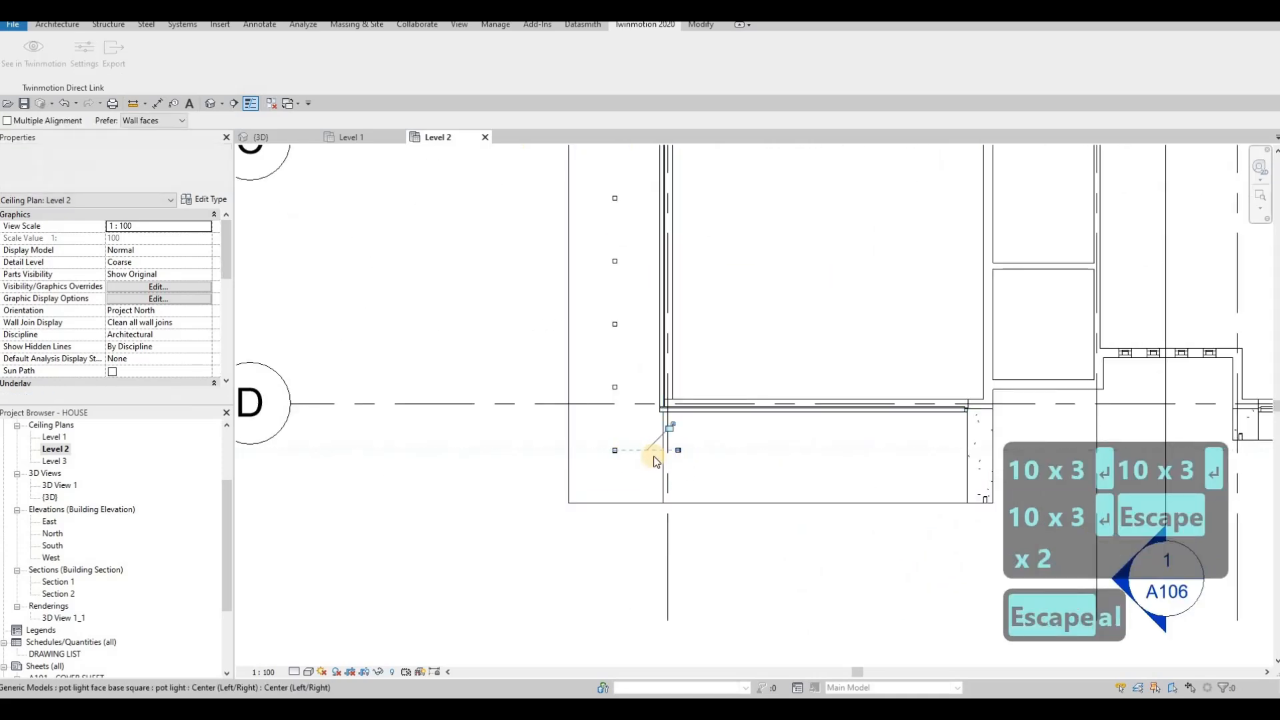
{"action": "key", "text": "Escape"}
{"action": "key", "text": "Escape"}
{"action": "key", "text": "Escape"}
Reference the temporary dimension of the left overhang's front pot light to the corner pot light to check their spacing
{"action": "scroll", "coordinate": [686, 451], "scroll_direction": "up", "scroll_amount": 2}
{"action": "left_click", "coordinate": [699, 446]}
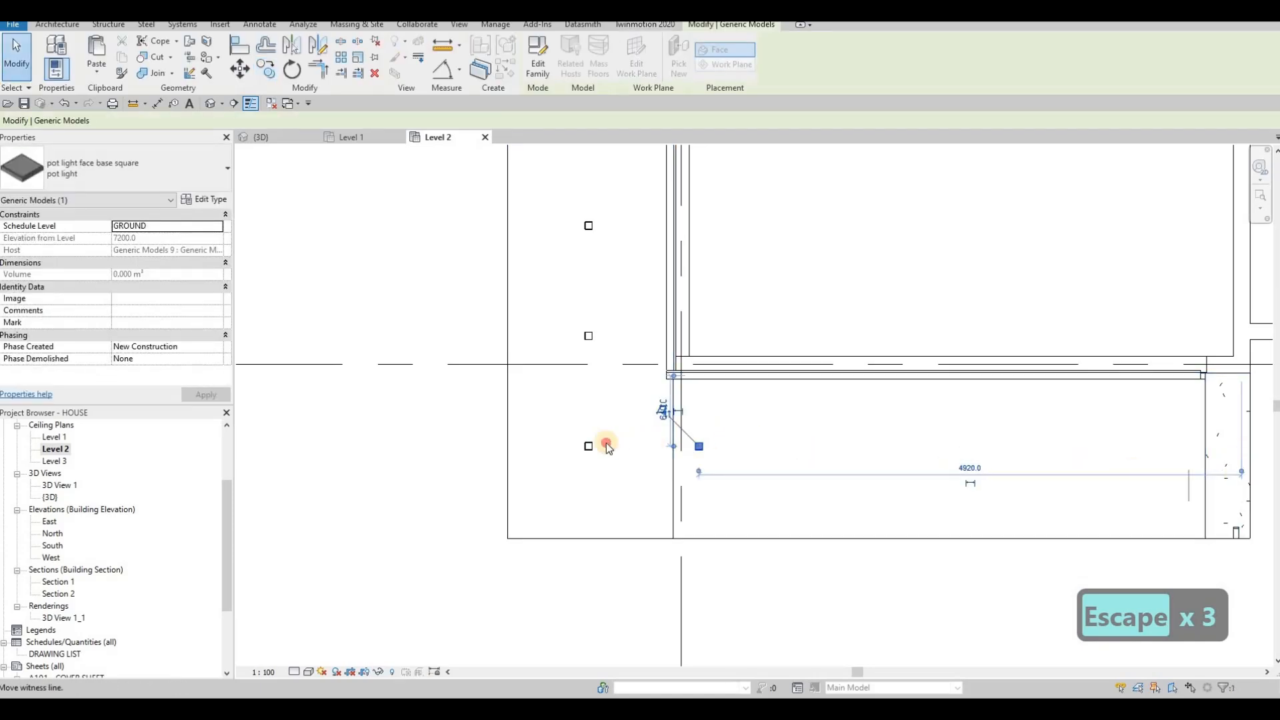
{"action": "key", "text": "Escape"}
{"action": "key", "text": "Escape"}
Copy the pot light beside the left overhang's corner light four times to the right along the front at 1000 mm intervals
{"action": "left_click", "coordinate": [700, 448]}
{"action": "key", "text": "c"}
{"action": "key", "text": "o"}
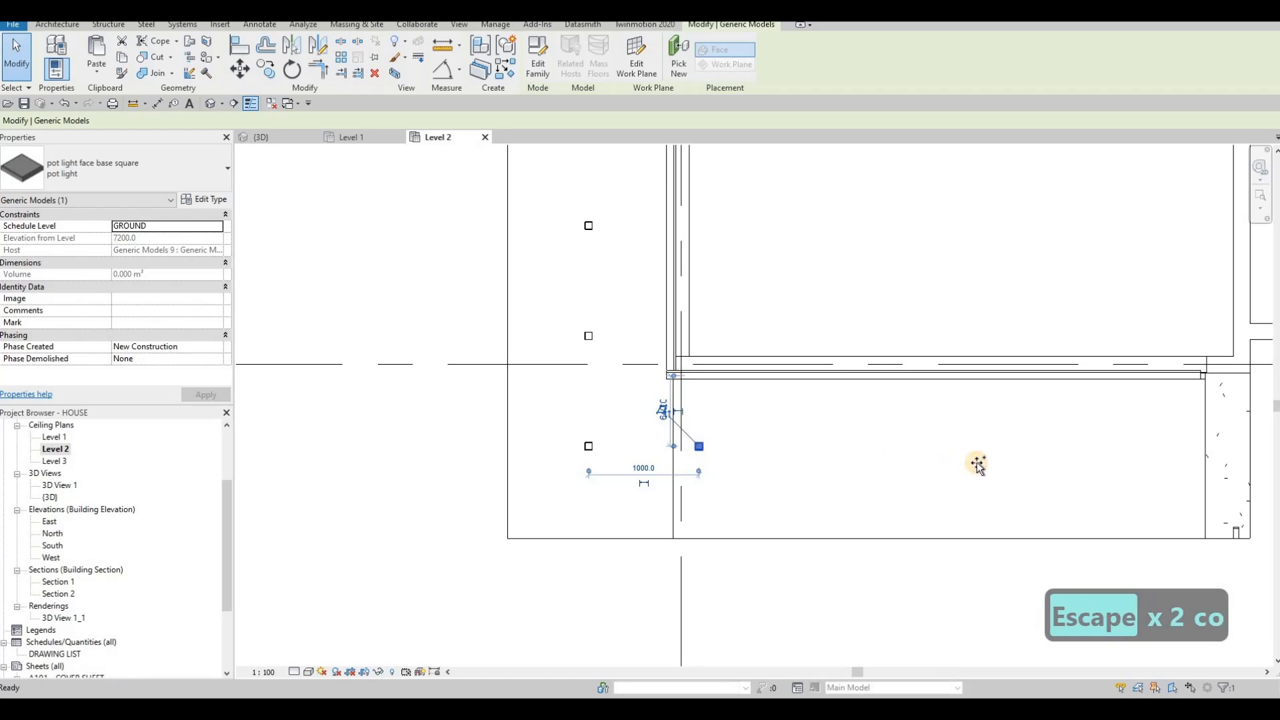
{"action": "left_click", "coordinate": [699, 447]}
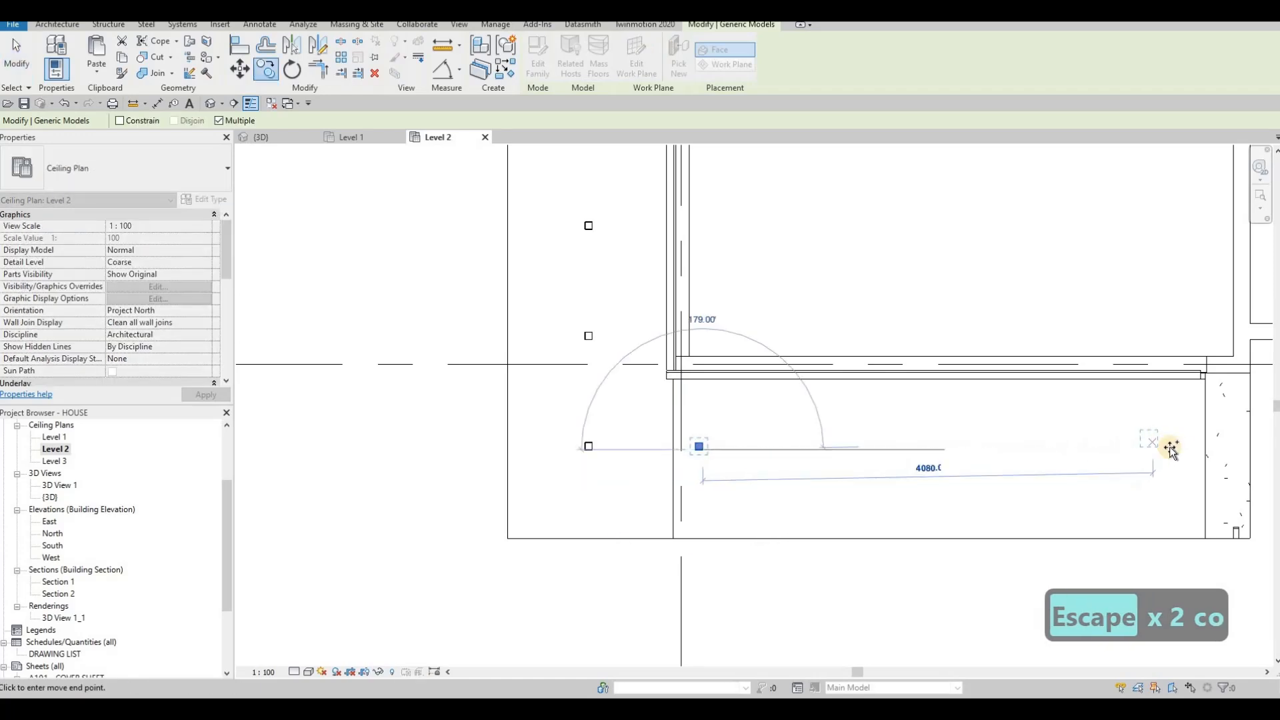
{"action": "type", "text": "100"}
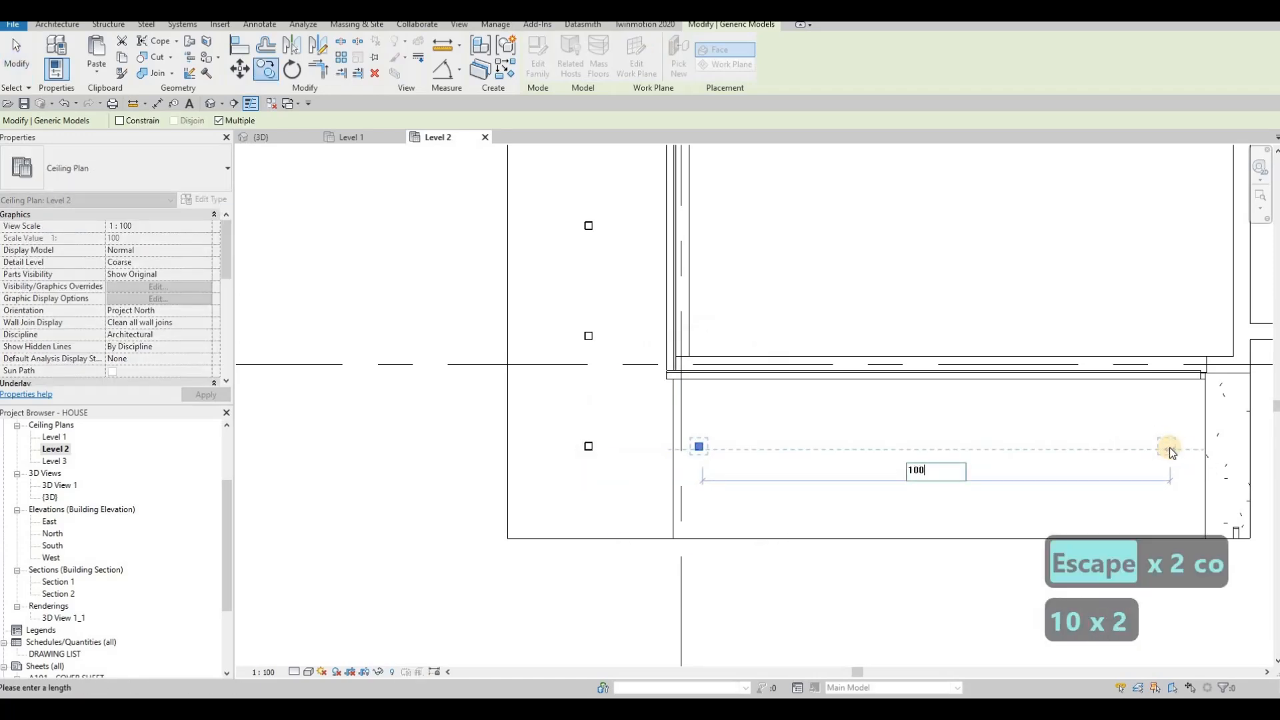
{"action": "type", "text": "0"}
{"action": "key", "text": "Return"}
{"action": "type", "text": "1000"}
{"action": "key", "text": "Return"}
{"action": "type", "text": "1"}
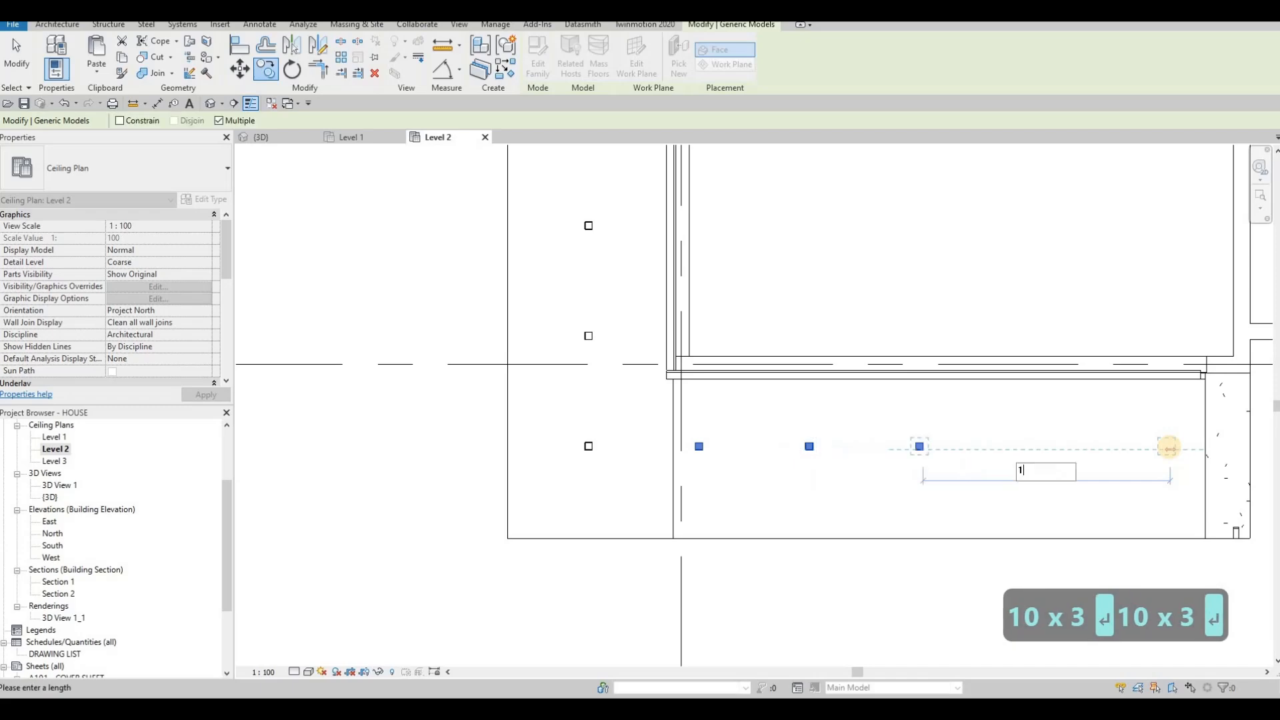
{"action": "type", "text": "000"}
{"action": "key", "text": "Return"}
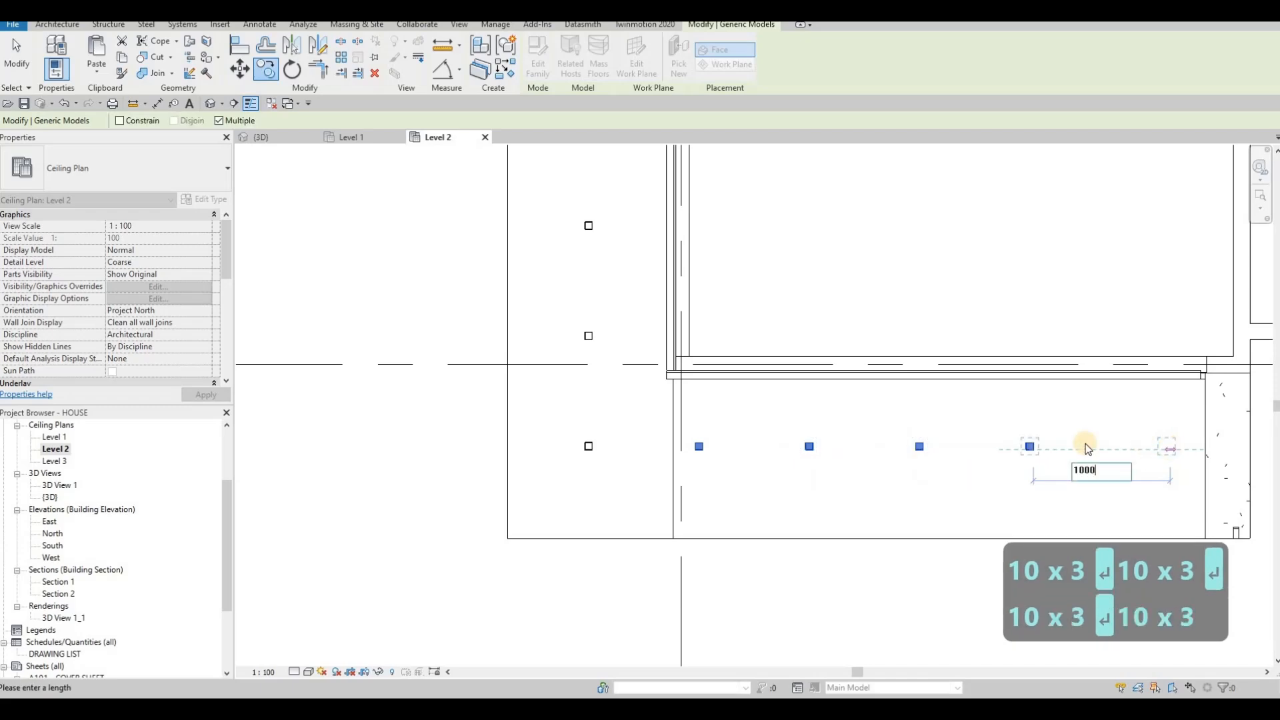
{"action": "key", "text": "Escape"}
{"action": "key", "text": "Escape"}
{"action": "key", "text": "Escape"}
Check the overhang pot lights and the front of the house in the 3D view and save the project
{"action": "scroll", "coordinate": [630, 332], "scroll_direction": "down", "scroll_amount": 4}
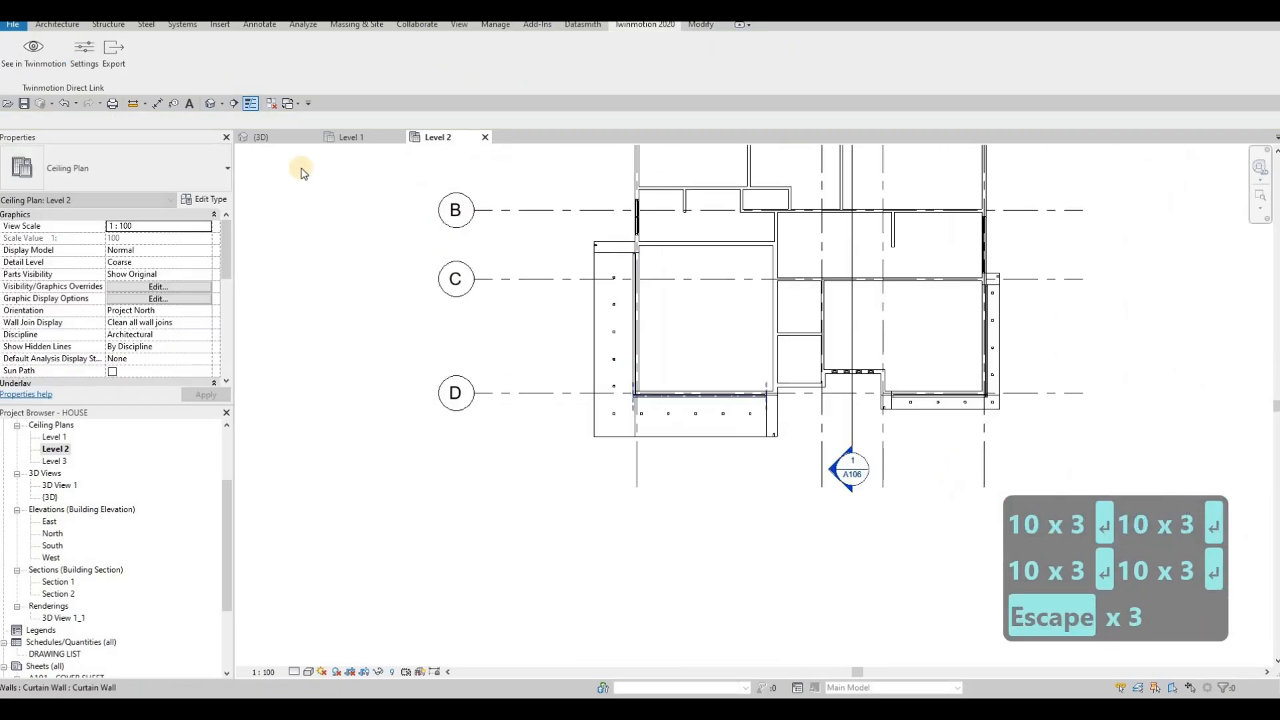
{"action": "left_click", "coordinate": [262, 136]}
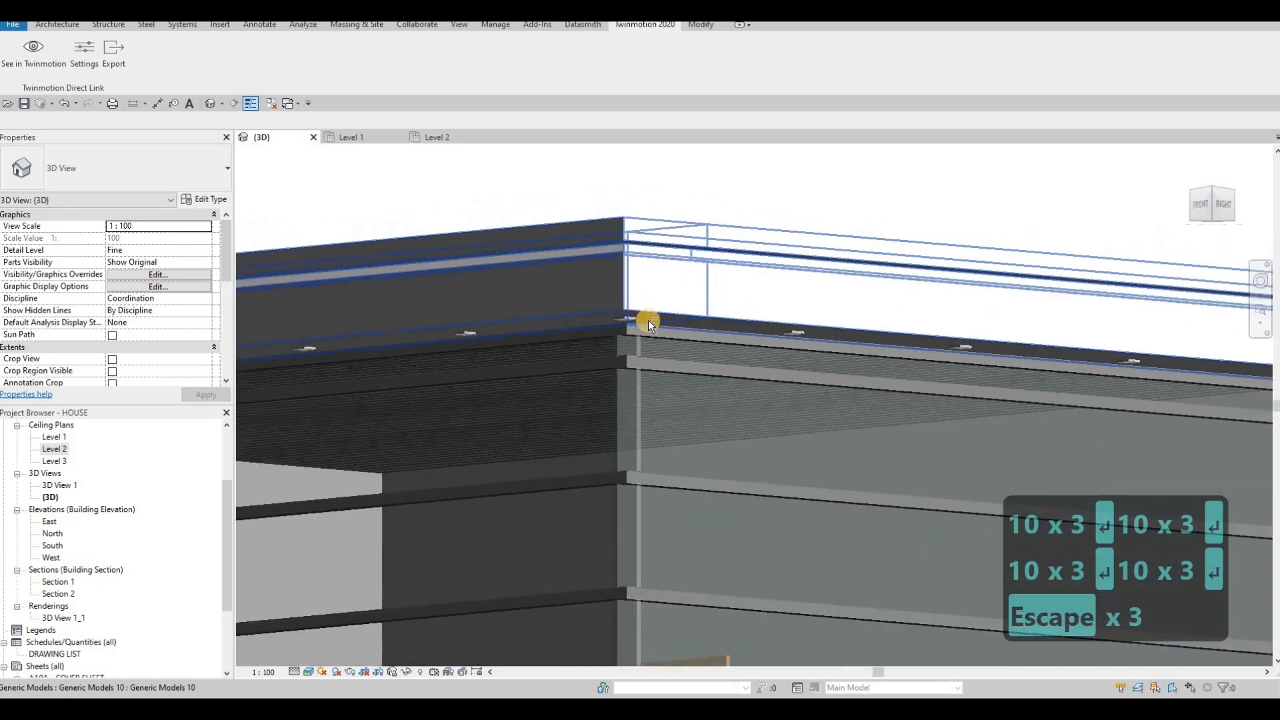
{"action": "scroll", "coordinate": [648, 320], "scroll_direction": "down", "scroll_amount": 5}
{"action": "middle_click_drag", "start_coordinate": [601, 372], "coordinate": [634, 407], "text": "shift"}
{"action": "scroll", "coordinate": [585, 449], "scroll_direction": "up", "scroll_amount": 3}
{"action": "middle_click_drag", "start_coordinate": [535, 408], "coordinate": [593, 386]}
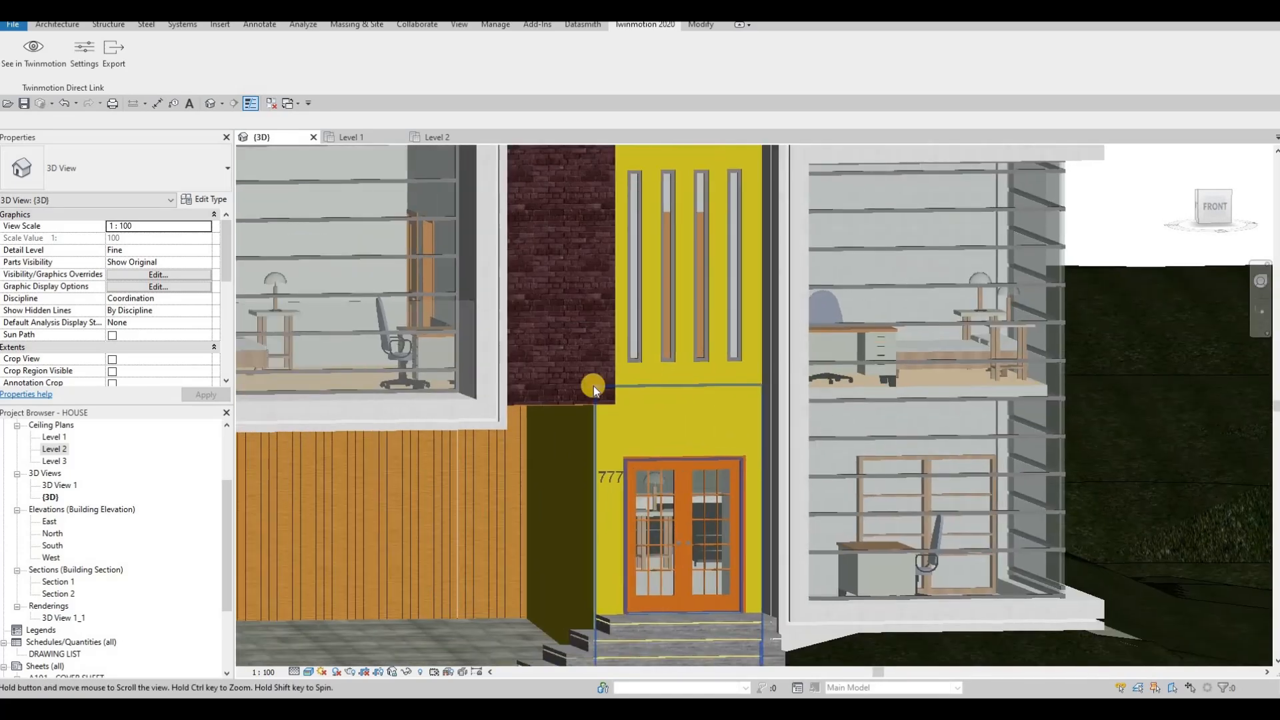
{"action": "scroll", "coordinate": [593, 386], "scroll_direction": "down", "scroll_amount": 5}
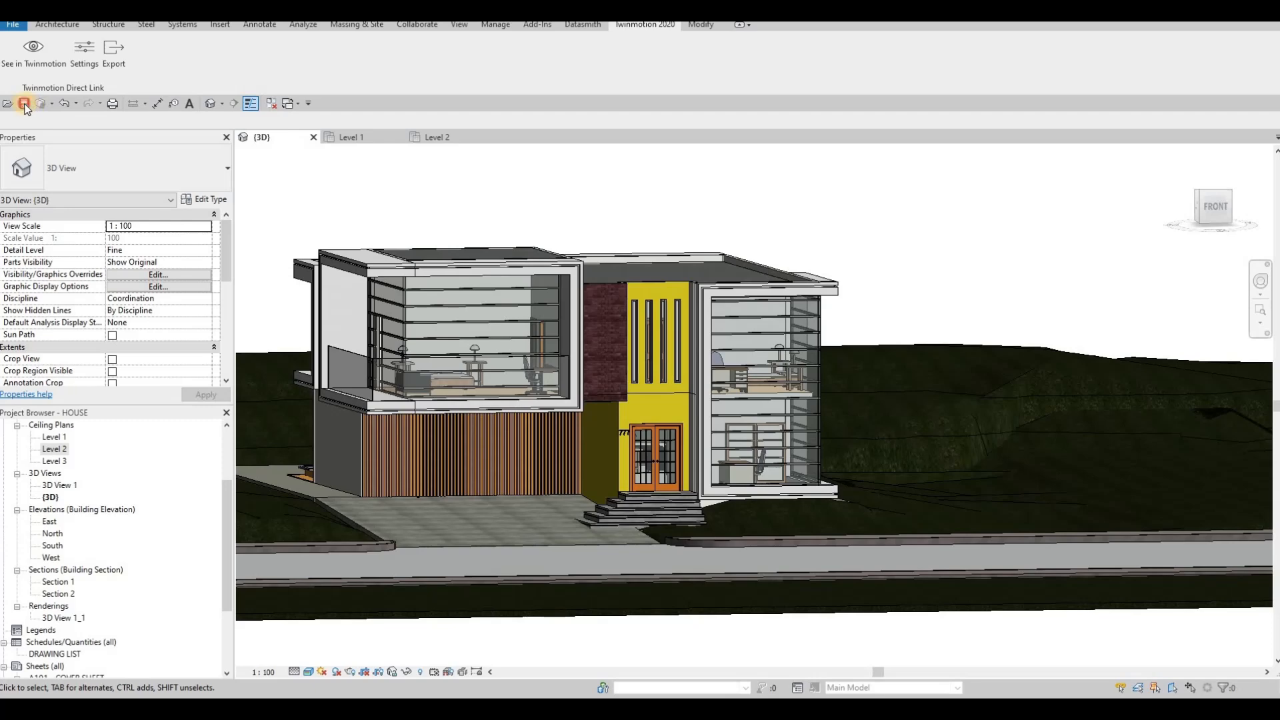
{"action": "left_click", "coordinate": [271, 104]}
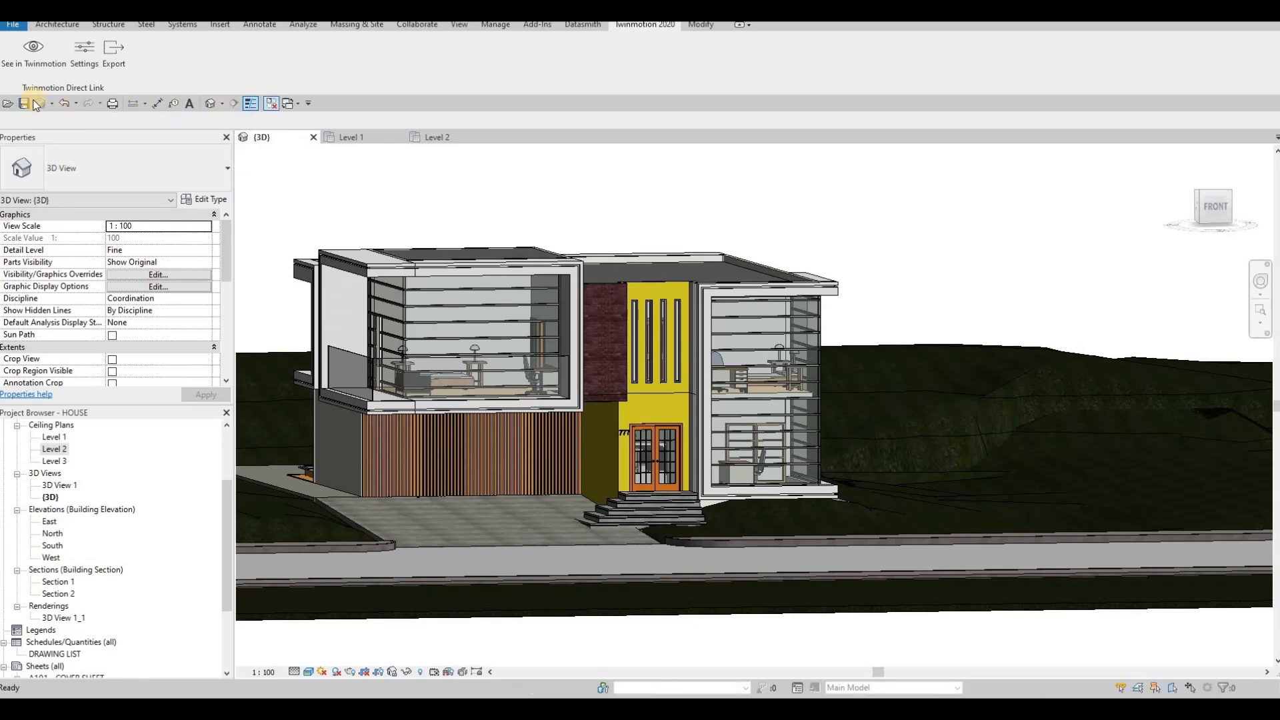
Synchronize the {3D} view through the Datasmith Direct Link
{"action": "left_click", "coordinate": [579, 25]}
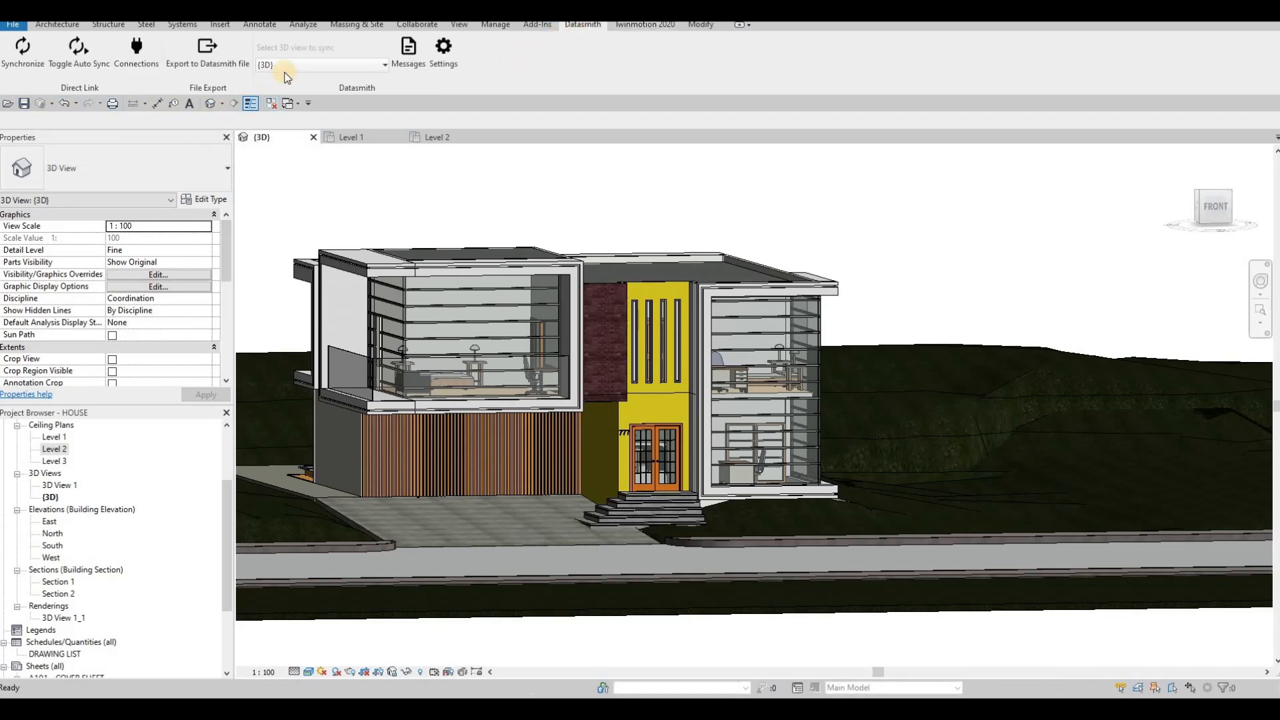
{"action": "left_click", "coordinate": [194, 60]}
{"action": "key", "text": "Escape"}
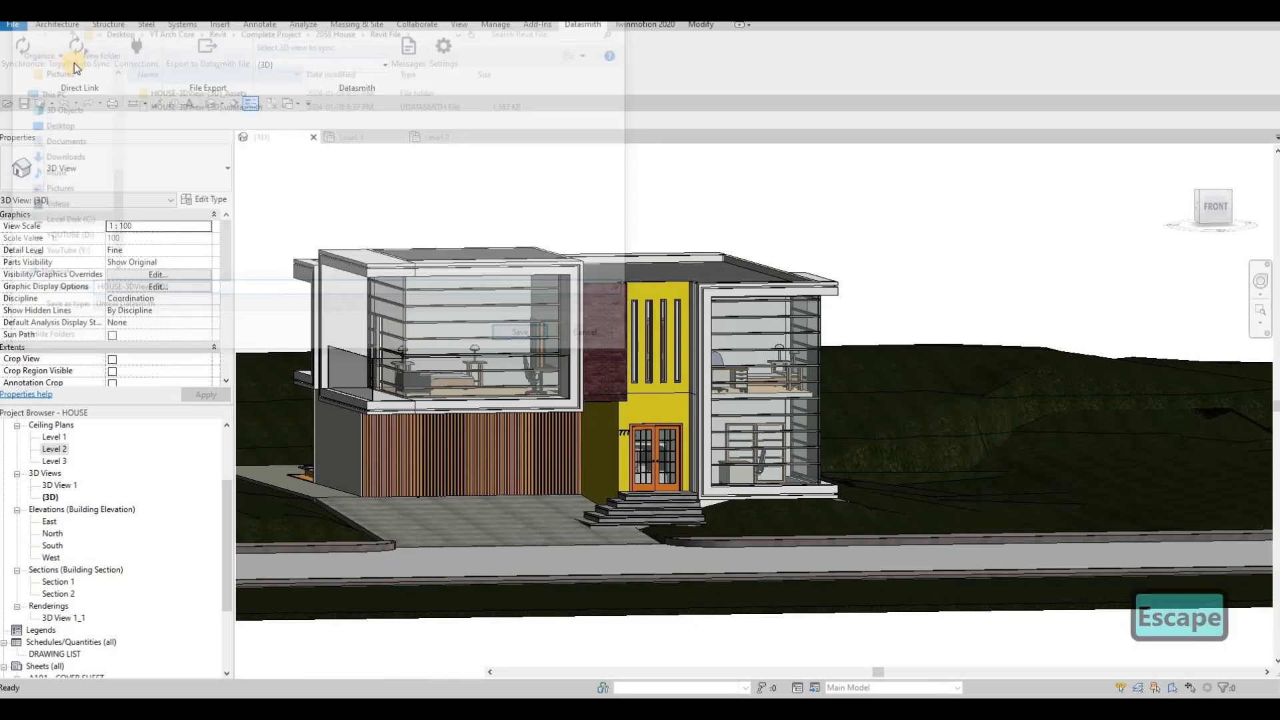
{"action": "left_click", "coordinate": [32, 66]}
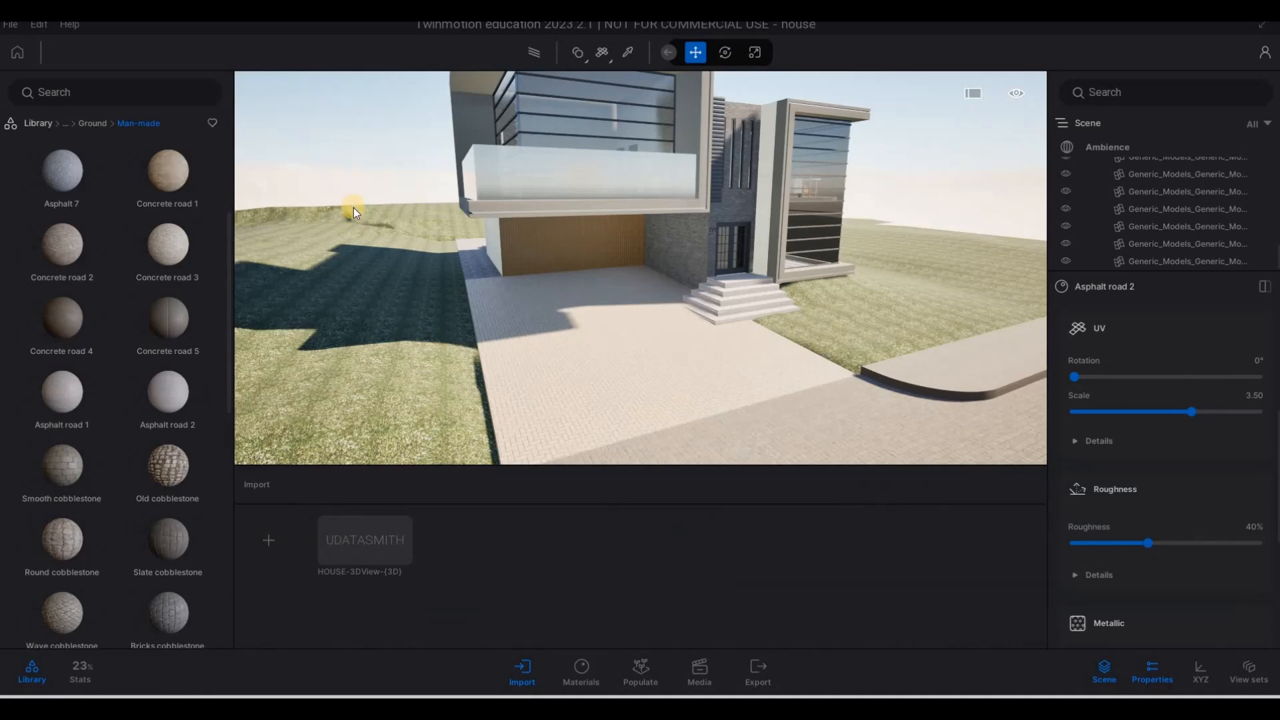
Switch to Twinmotion, reimport the HOUSE-3DView-{3D} model and look beneath the garage overhang
{"action": "left_click", "coordinate": [374, 519]}
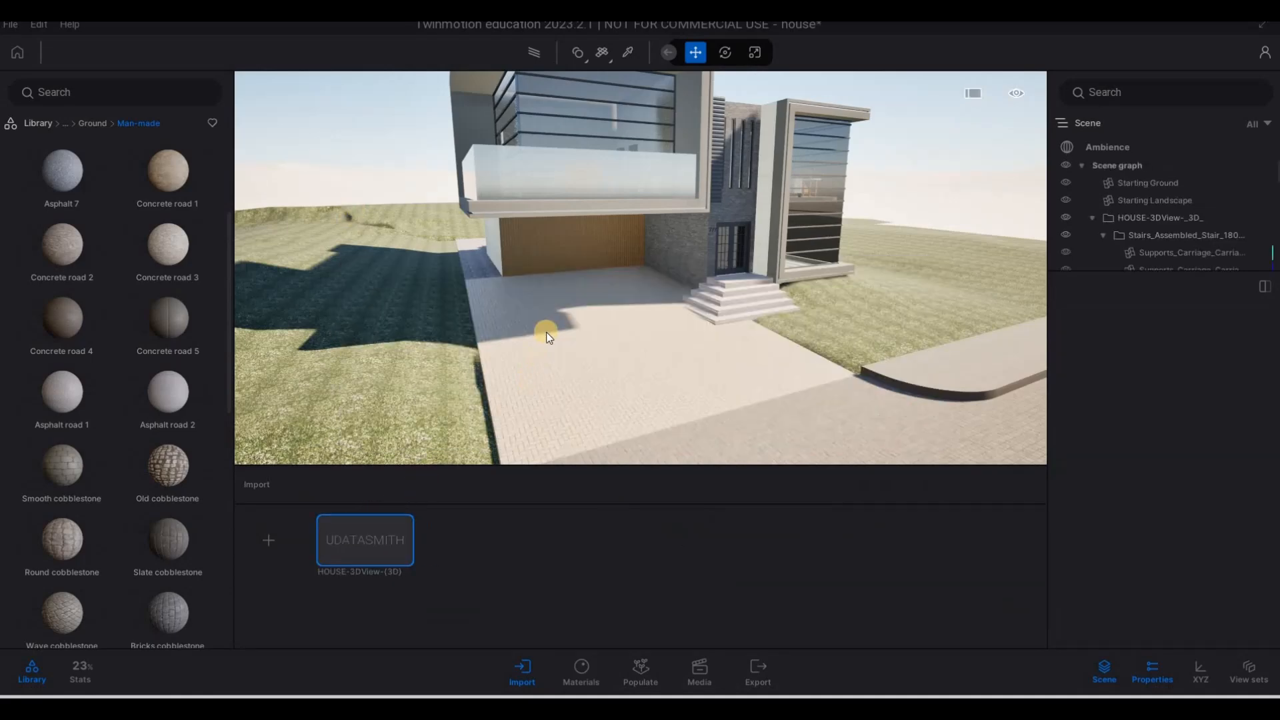
{"action": "left_click_drag", "start_coordinate": [551, 294], "coordinate": [586, 187]}
{"action": "scroll", "coordinate": [586, 189], "scroll_direction": "up", "scroll_amount": 1}
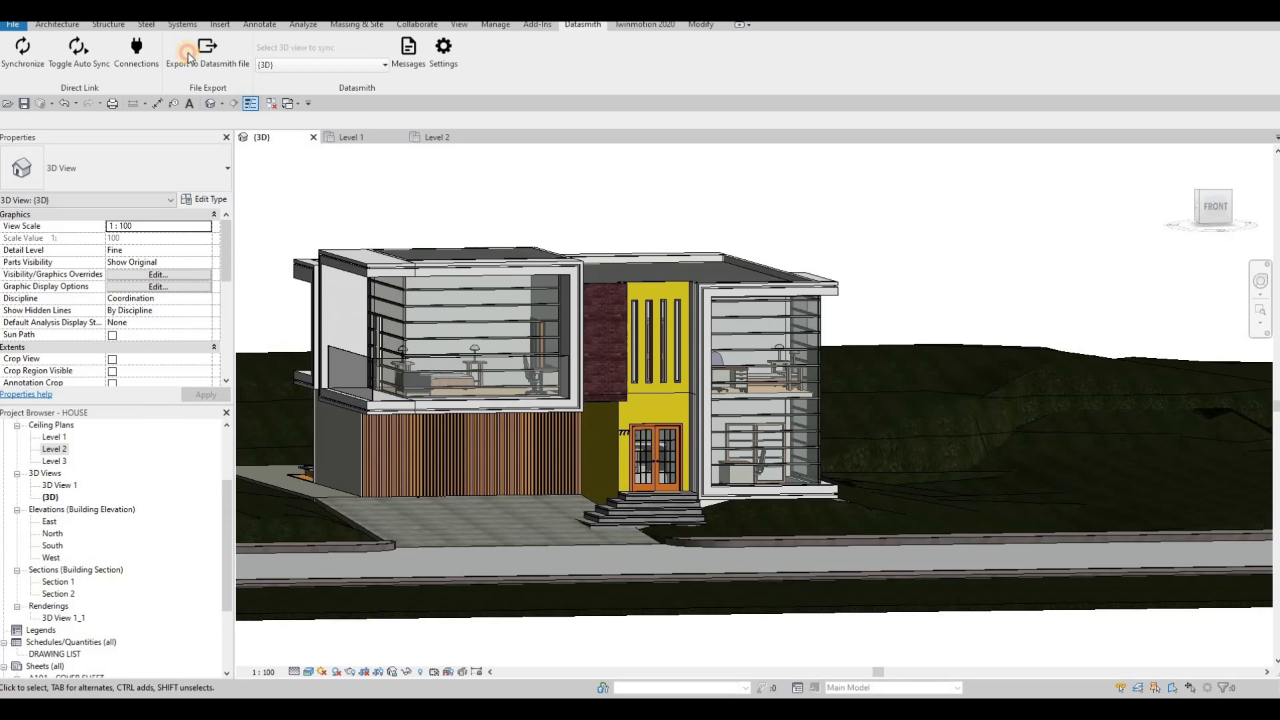
Switch back to Revit and export the 3D view to HOUSE-3DView-{3D}.udatasmith, replacing the existing file
{"action": "left_click", "coordinate": [200, 45]}
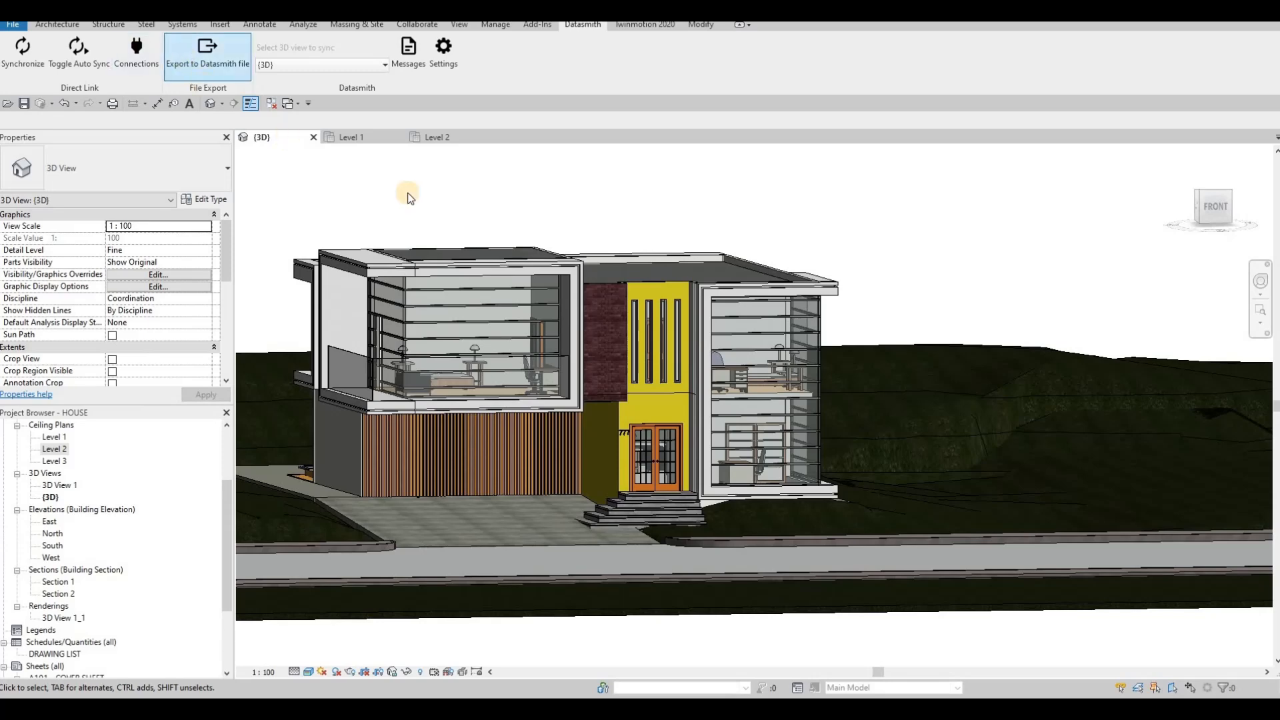
{"action": "left_click", "coordinate": [248, 107]}
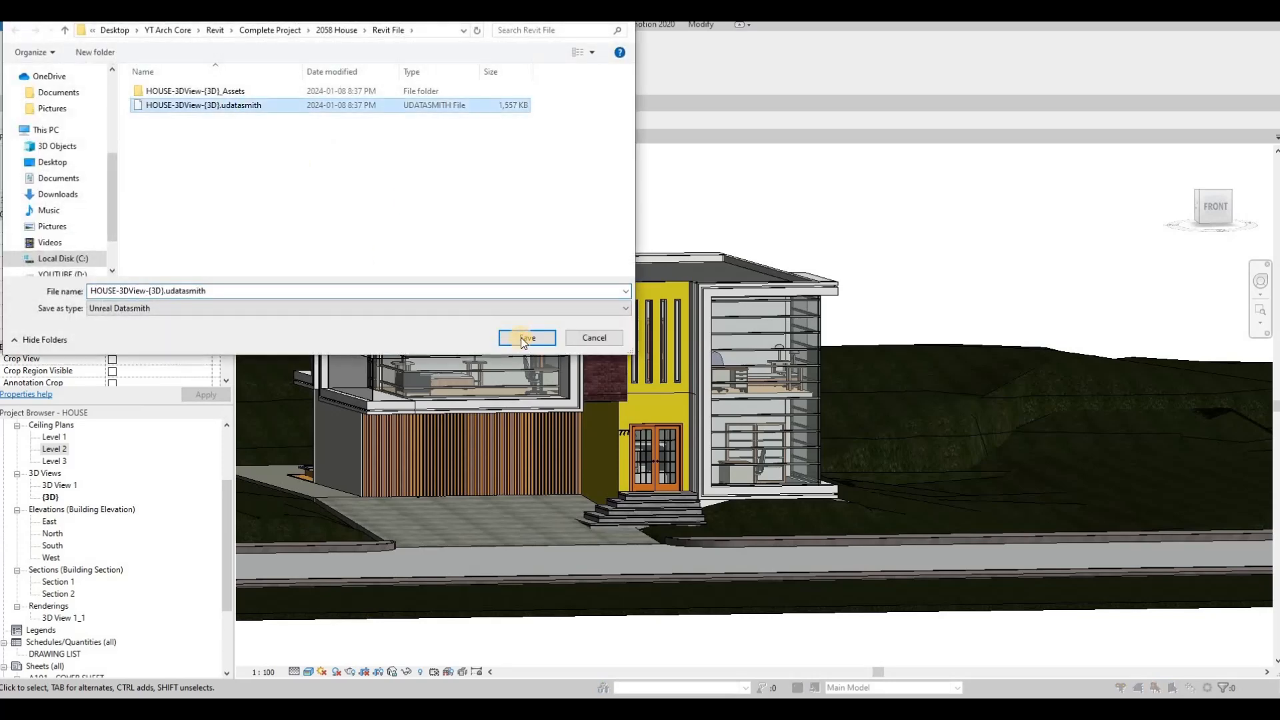
{"action": "left_click", "coordinate": [527, 338]}
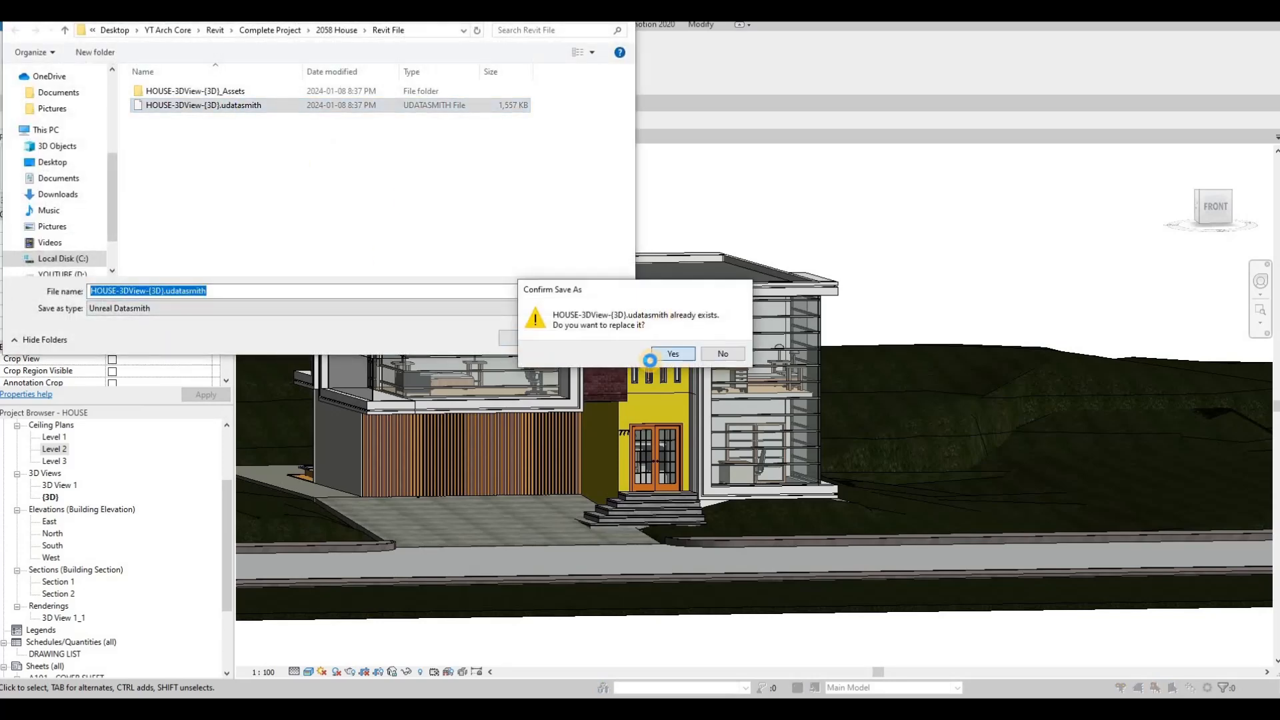
{"action": "left_click", "coordinate": [651, 357]}
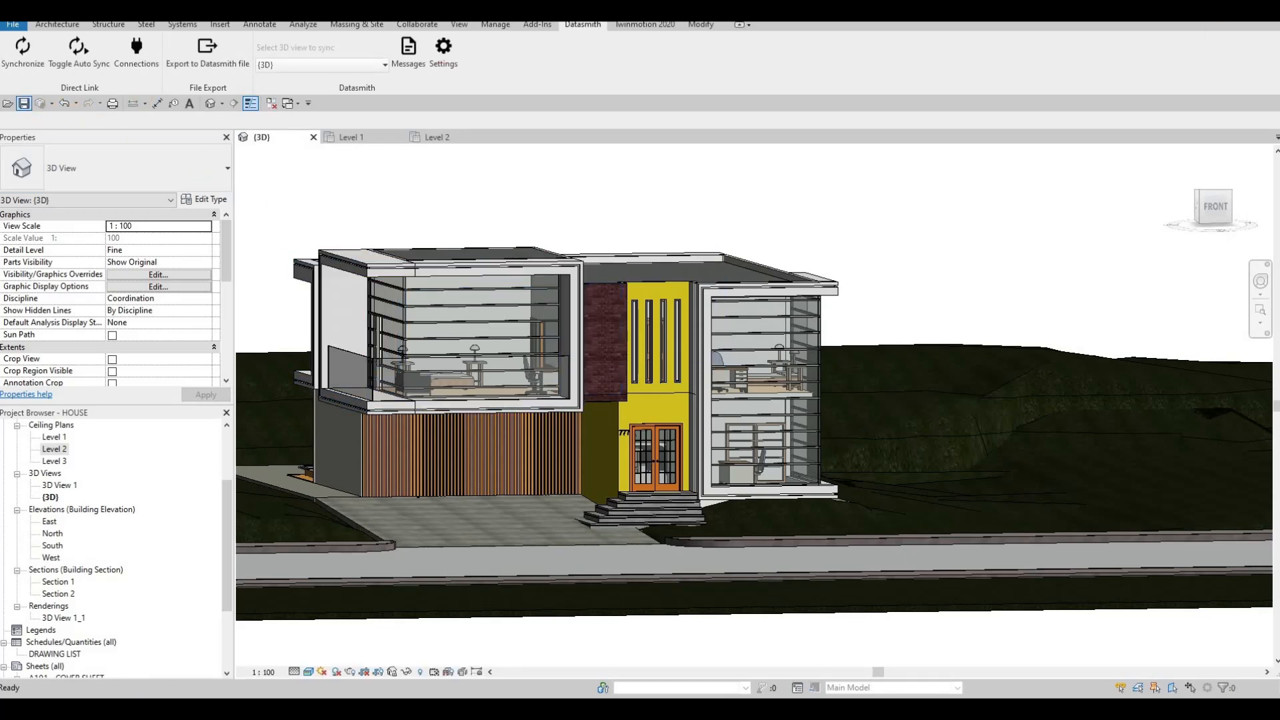
Switch to Twinmotion, reimport the updated HOUSE-3DView-{3D} model and bring the pot lights under the garage overhang into view
{"action": "left_click", "coordinate": [580, 693]}
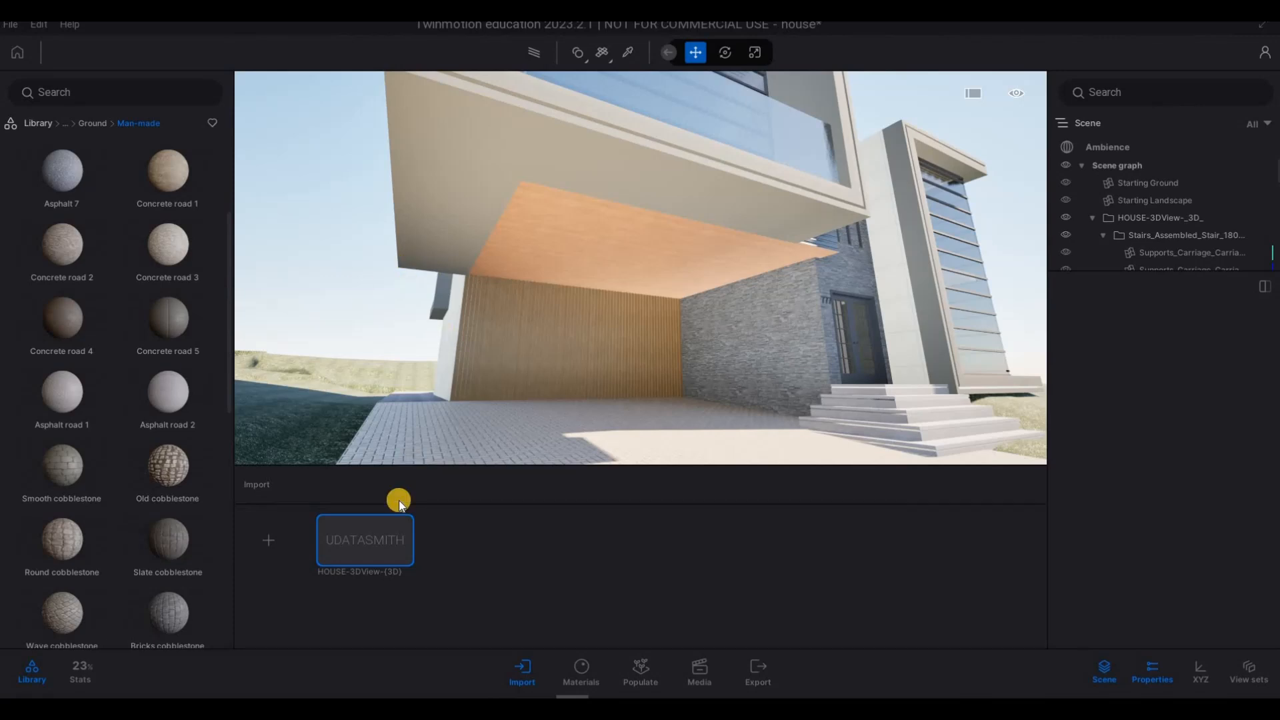
{"action": "left_click", "coordinate": [375, 516]}
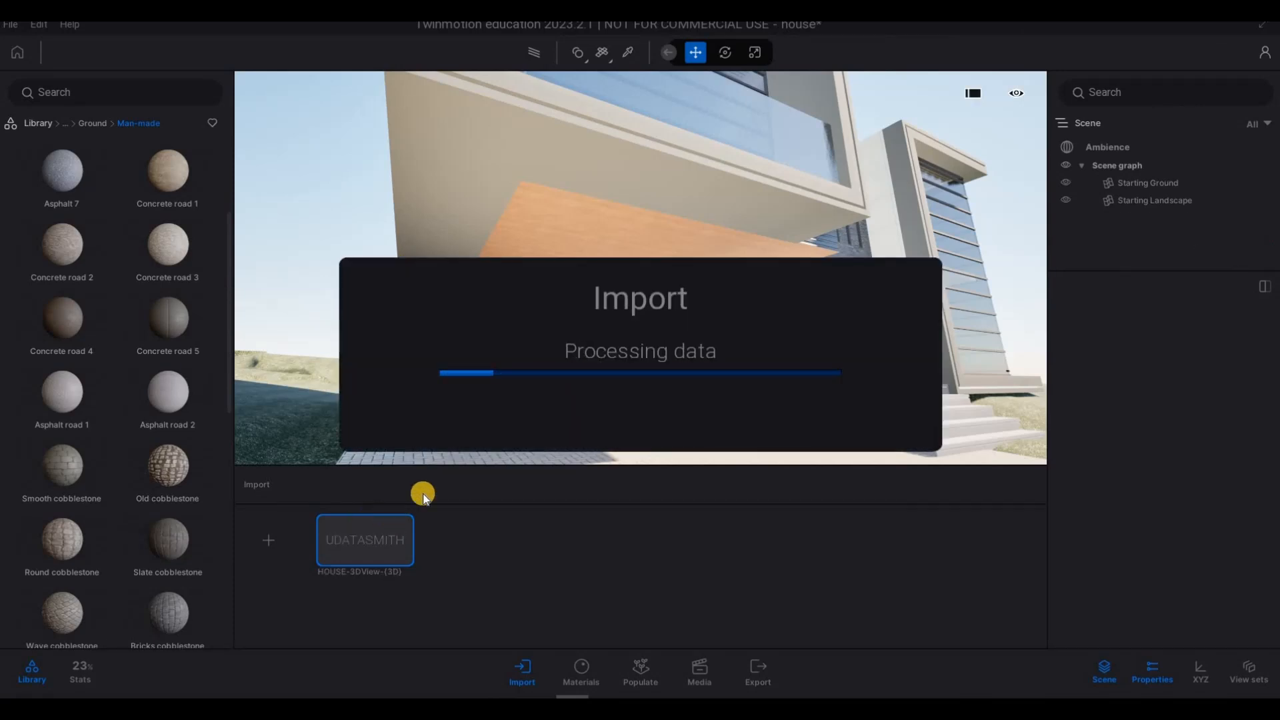
{"action": "mouse_move", "coordinate": [460, 141]}
{"action": "right_mouse_down"}
{"action": "mouse_move", "coordinate": [517, 192]}
{"action": "mouse_move", "coordinate": [466, 166]}
{"action": "mouse_move", "coordinate": [476, 148]}
{"action": "right_mouse_up"}
{"action": "mouse_move", "coordinate": [475, 148]}
{"action": "middle_mouse_down"}
{"action": "mouse_move", "coordinate": [486, 166]}
{"action": "mouse_move", "coordinate": [477, 143]}
{"action": "middle_mouse_up"}
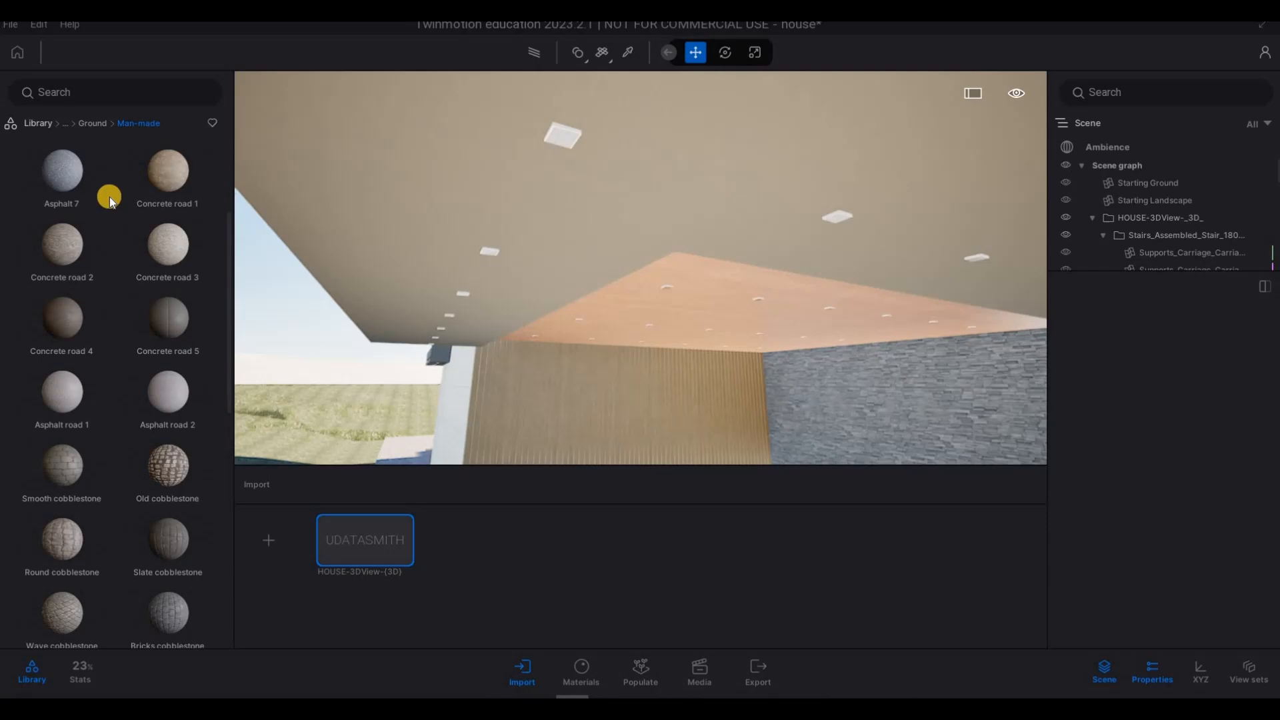
Apply the Neon 01 material to the overhang pot lights and raise its glow to about 8394 nit
{"action": "left_click", "coordinate": [50, 126]}
{"action": "left_click", "coordinate": [63, 221]}
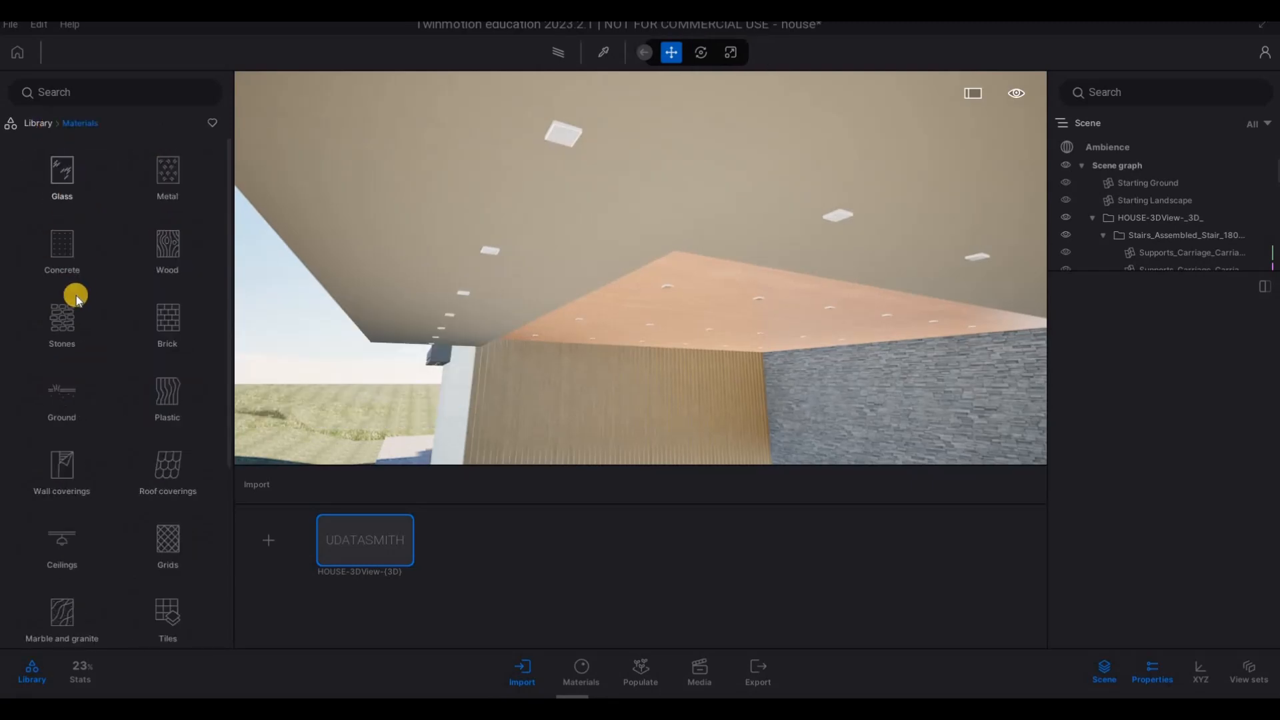
{"action": "scroll", "coordinate": [71, 334], "scroll_direction": "down", "scroll_amount": 5}
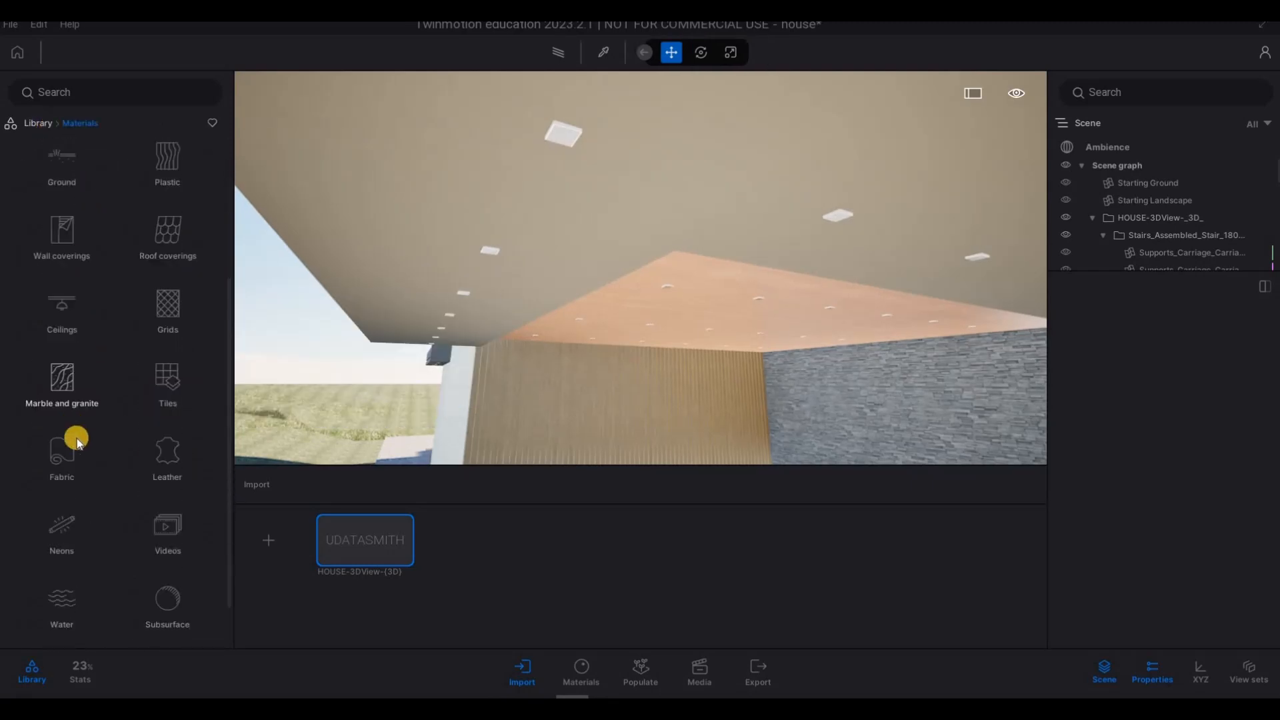
{"action": "left_click_drag", "start_coordinate": [73, 170], "coordinate": [568, 138]}
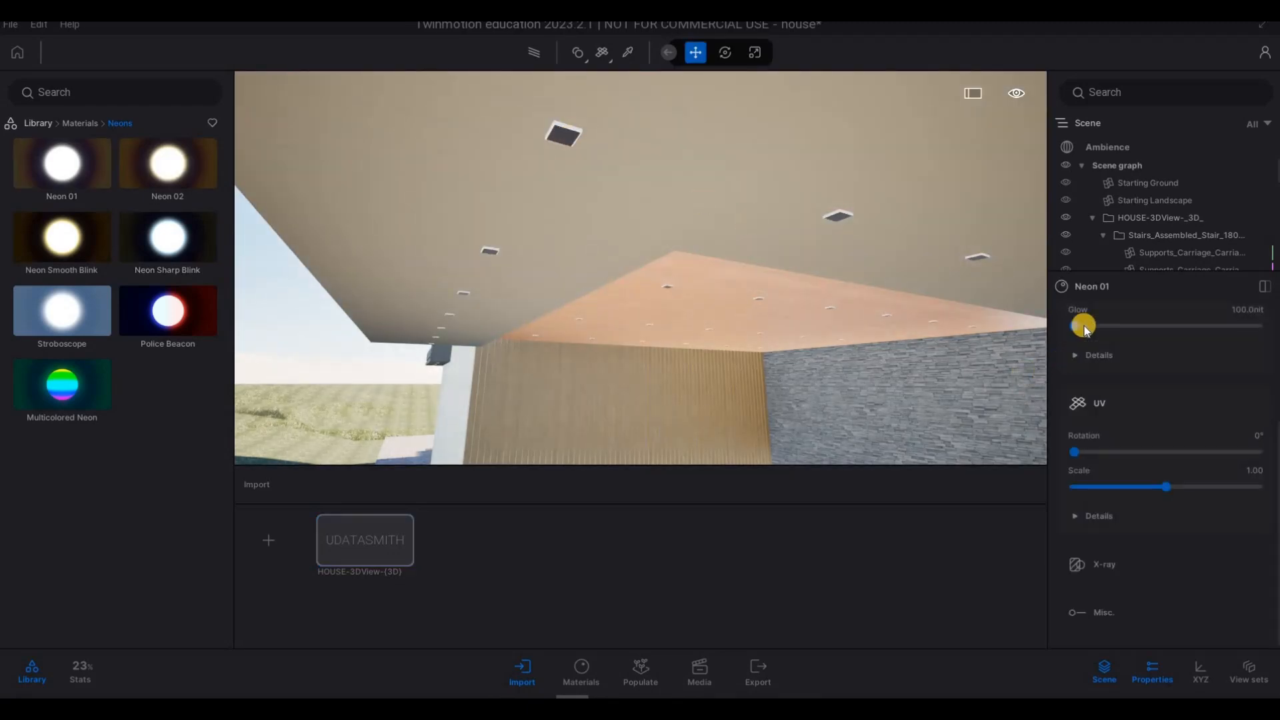
{"action": "left_click_drag", "start_coordinate": [1076, 326], "coordinate": [1087, 326]}
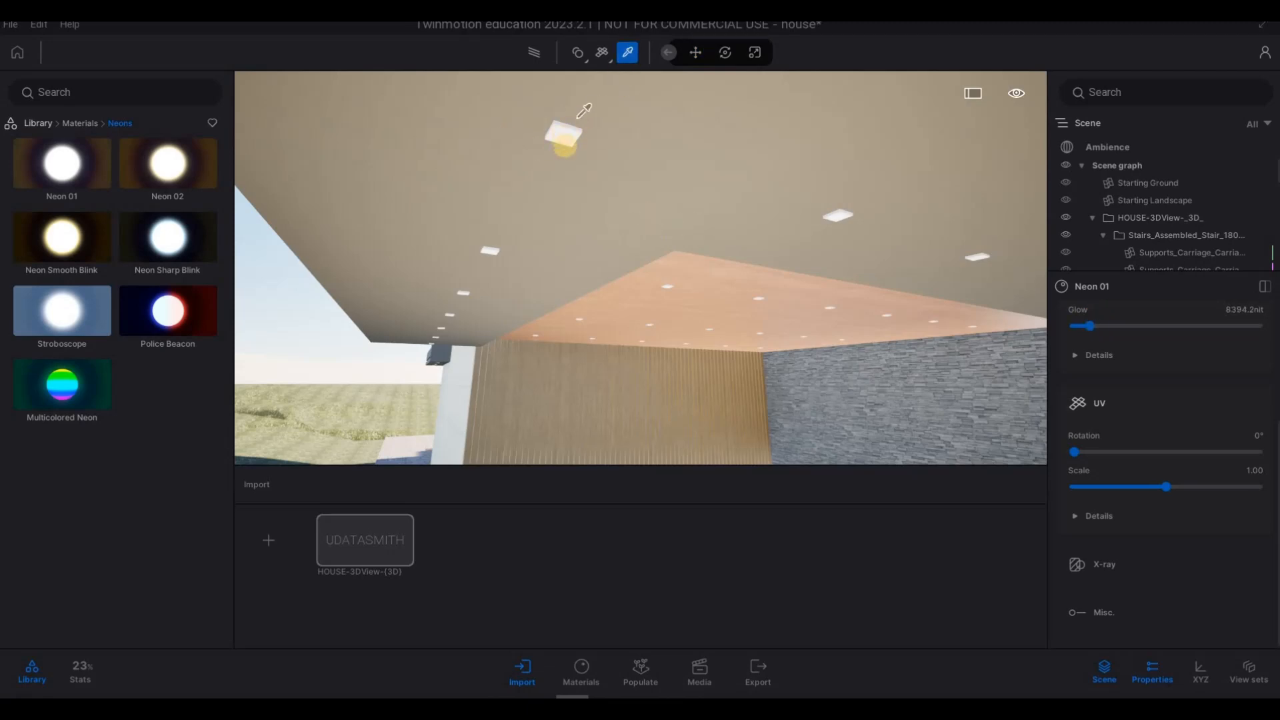
Pick the Polyethylene_Low_Density trim of an overhang pot light and darken its colour to near black
{"action": "key", "text": "w"}
{"action": "mouse_move", "coordinate": [563, 136]}
{"action": "right_mouse_down"}
{"action": "mouse_move", "coordinate": [600, 177]}
{"action": "mouse_move", "coordinate": [574, 126]}
{"action": "mouse_move", "coordinate": [568, 152]}
{"action": "mouse_move", "coordinate": [562, 135]}
{"action": "right_mouse_up"}
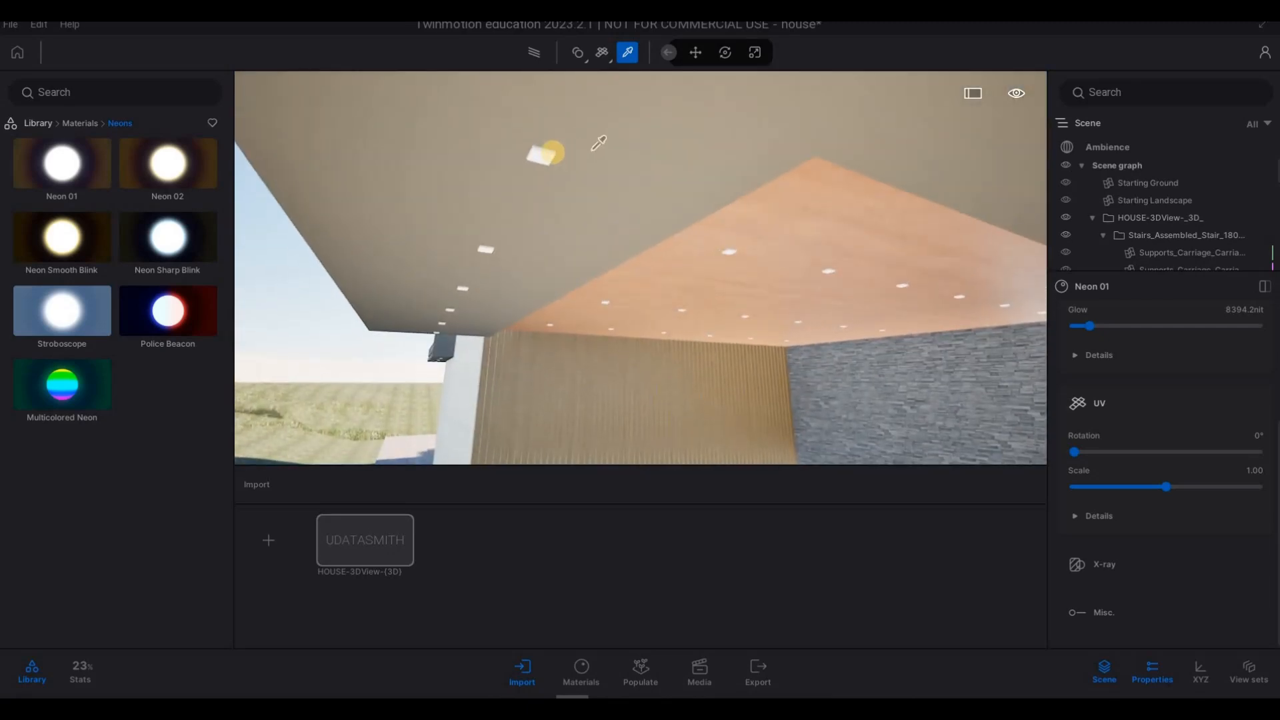
{"action": "left_click", "coordinate": [553, 148]}
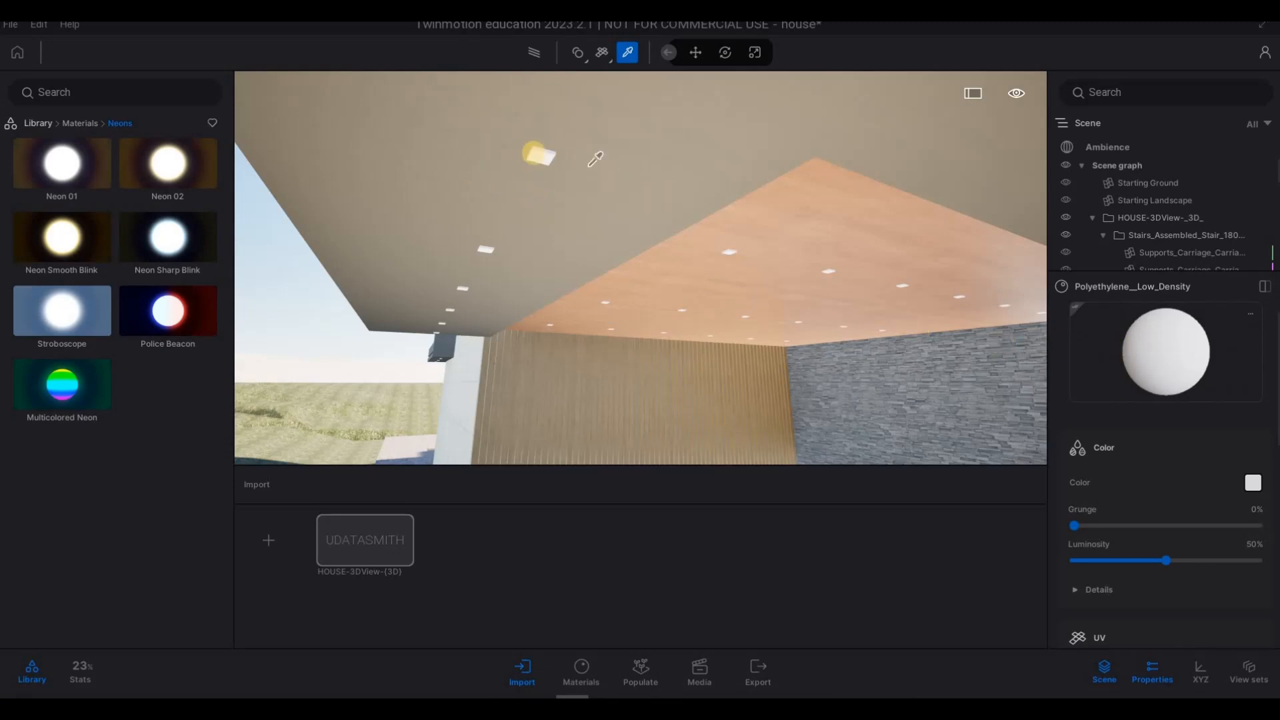
{"action": "scroll", "coordinate": [541, 147], "scroll_direction": "up", "scroll_amount": 2}
{"action": "mouse_move", "coordinate": [597, 188]}
{"action": "middle_mouse_down"}
{"action": "mouse_move", "coordinate": [594, 171]}
{"action": "mouse_move", "coordinate": [590, 186]}
{"action": "middle_mouse_up"}
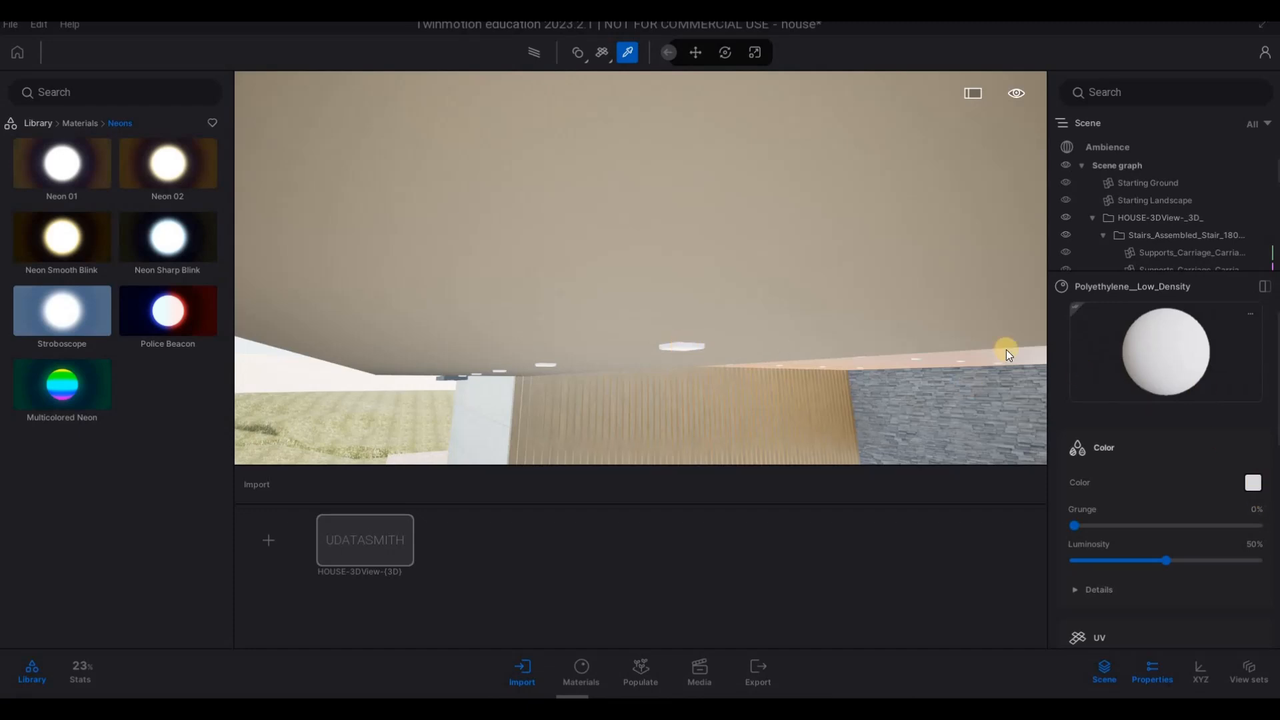
{"action": "left_click", "coordinate": [1253, 482]}
{"action": "left_click", "coordinate": [632, 407]}
{"action": "left_click", "coordinate": [717, 473]}
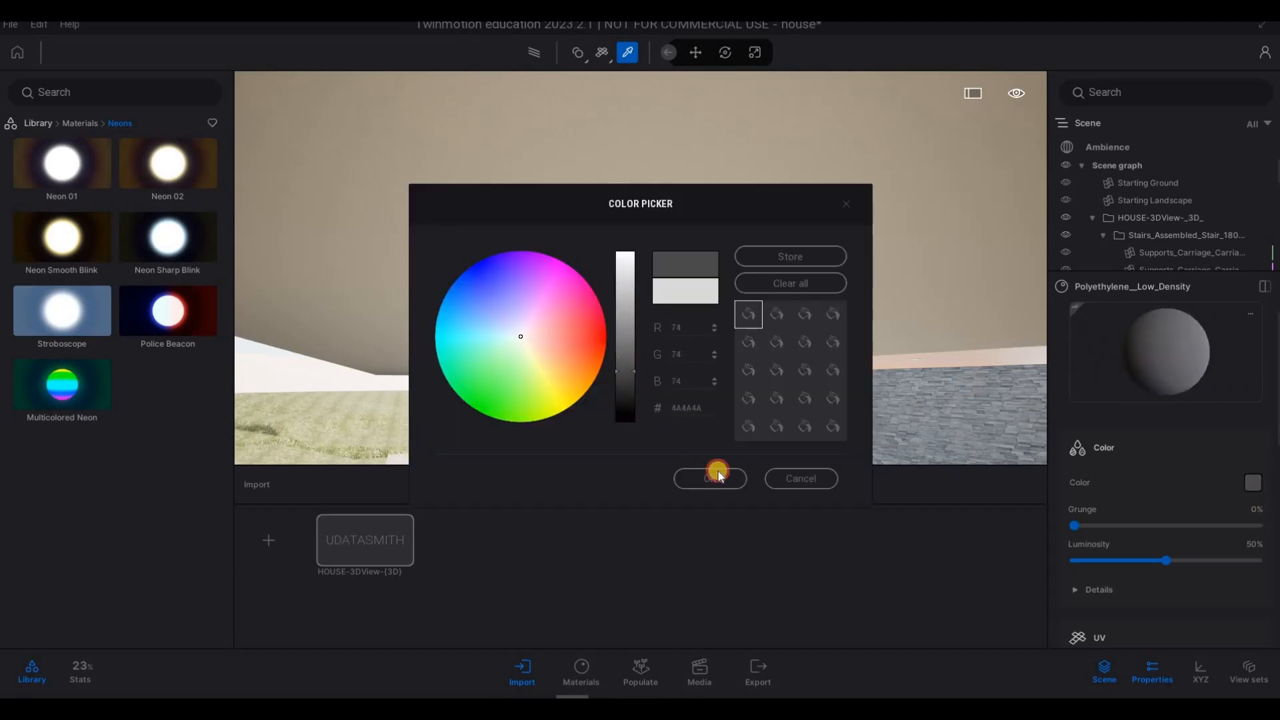
{"action": "middle_click_drag", "start_coordinate": [768, 410], "coordinate": [757, 397]}
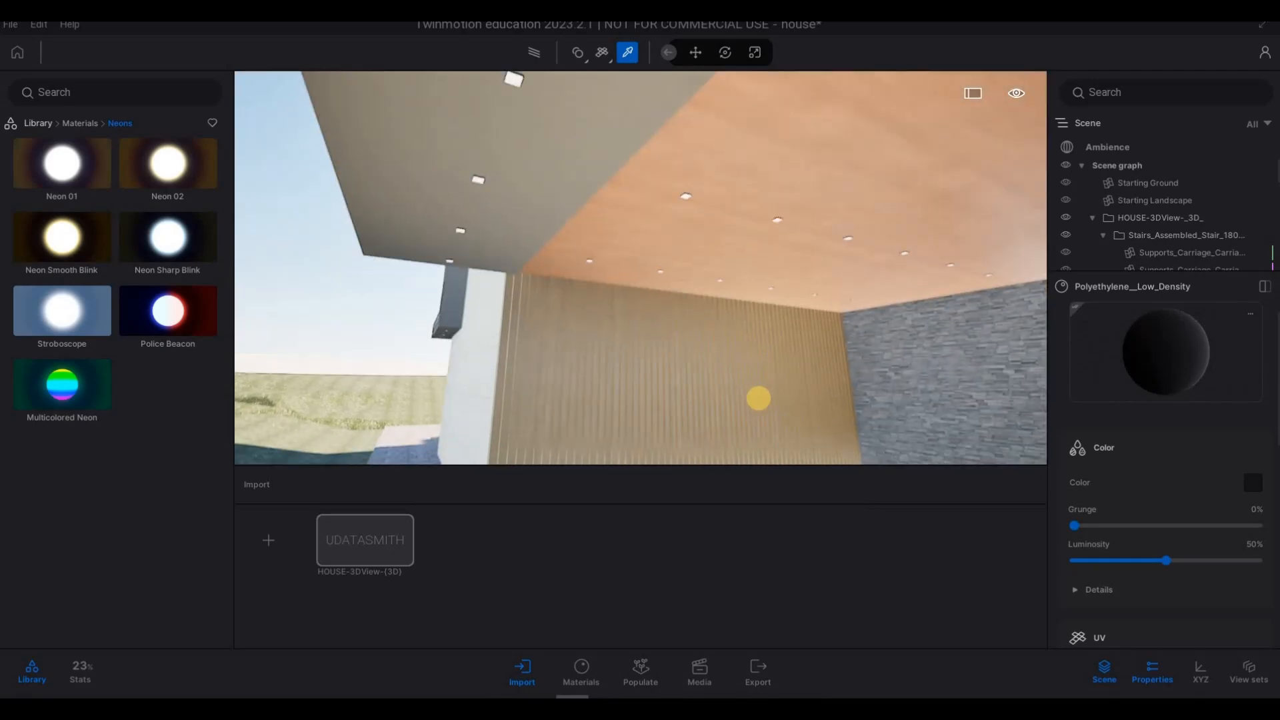
Select the stray pot light on the garage driveway and hide it
{"action": "scroll", "coordinate": [800, 373], "scroll_direction": "down", "scroll_amount": 2}
{"action": "key", "text": "Escape"}
{"action": "scroll", "coordinate": [804, 382], "scroll_direction": "down", "scroll_amount": 5}
{"action": "key", "text": "d"}
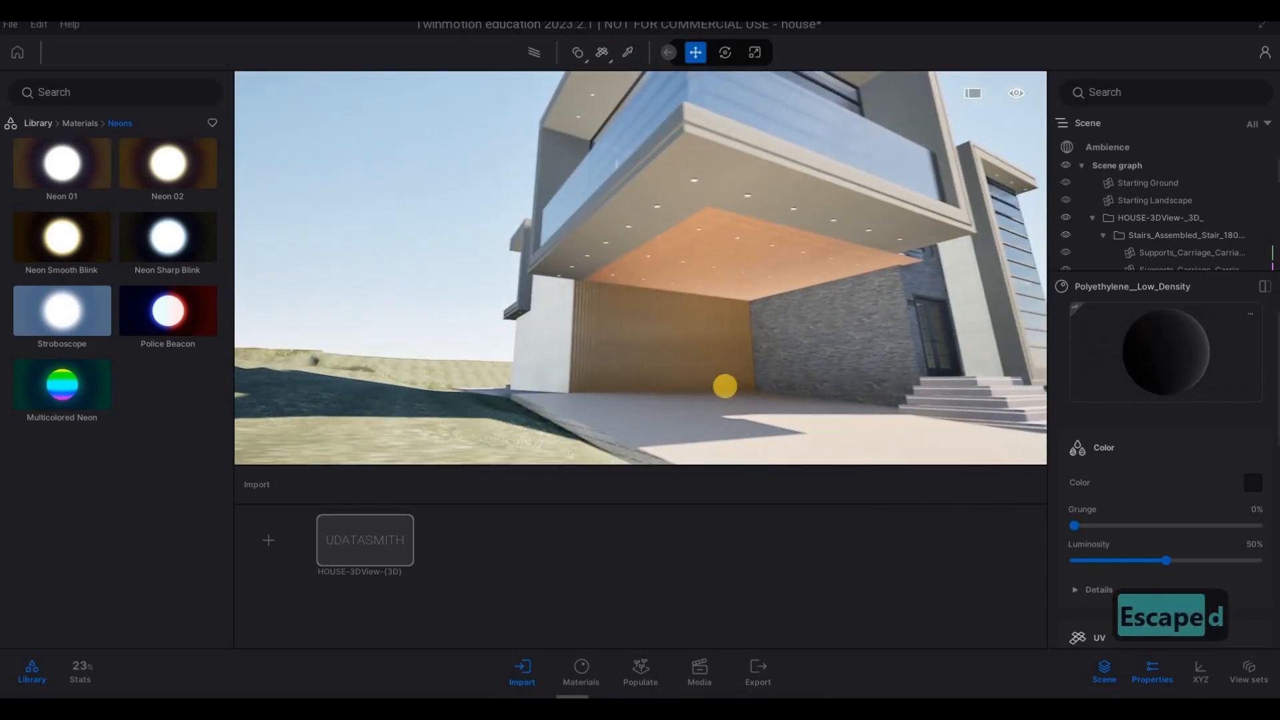
{"action": "key", "text": "w"}
{"action": "key", "text": "q"}
{"action": "key", "text": "a"}
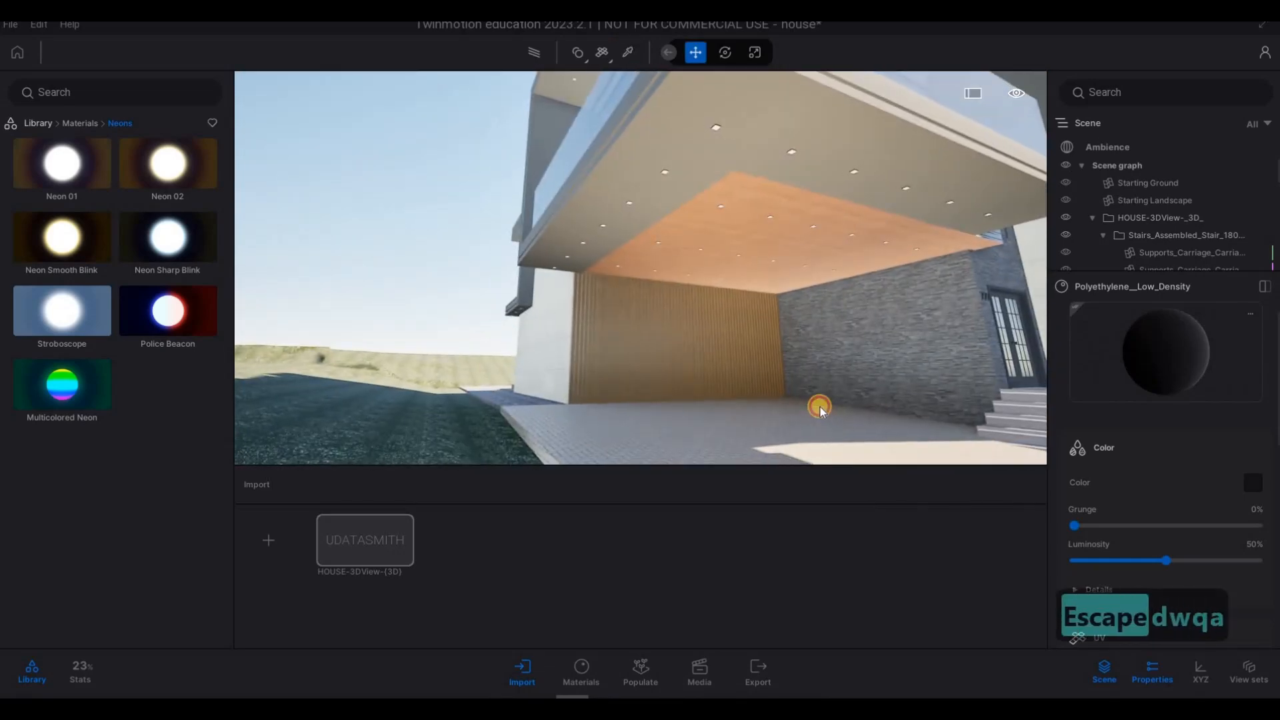
{"action": "left_click", "coordinate": [820, 407]}
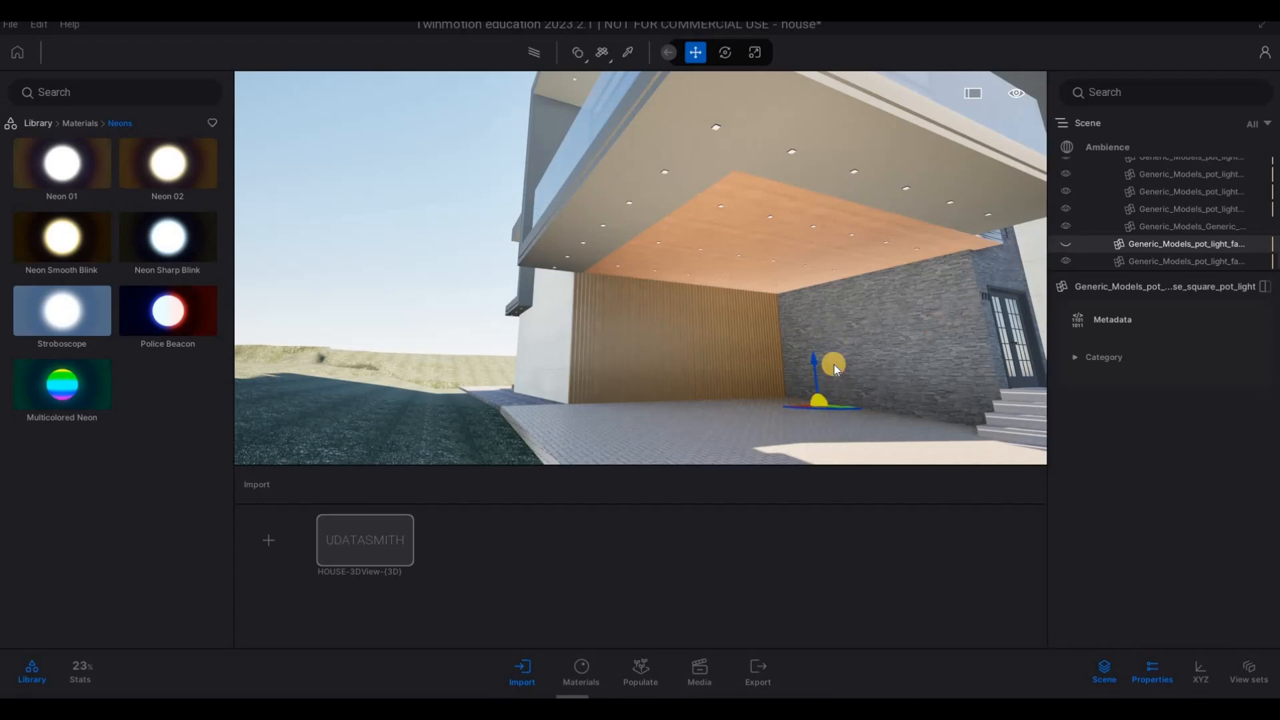
{"action": "middle_click_drag", "start_coordinate": [833, 366], "coordinate": [850, 358]}
{"action": "key", "text": "Escape"}
{"action": "key", "text": "Escape"}
Try the Chestnut 02 C wood material on the recessed garage ceiling
{"action": "middle_click_drag", "start_coordinate": [760, 403], "coordinate": [608, 252], "text": "shift"}
{"action": "scroll", "coordinate": [658, 310], "scroll_direction": "down", "scroll_amount": 3}
{"action": "scroll", "coordinate": [658, 310], "scroll_direction": "down", "scroll_amount": 3}
{"action": "key", "text": "s"}
{"action": "right_click_drag", "start_coordinate": [609, 251], "coordinate": [652, 205]}
{"action": "key", "text": "d"}
{"action": "key", "text": "d"}
{"action": "key", "text": "a"}
{"action": "key", "text": "w"}
{"action": "key", "text": "e"}
{"action": "key", "text": "a"}
{"action": "key", "text": "q"}
{"action": "key", "text": "w"}
{"action": "key", "text": "e"}
{"action": "key", "text": "a"}
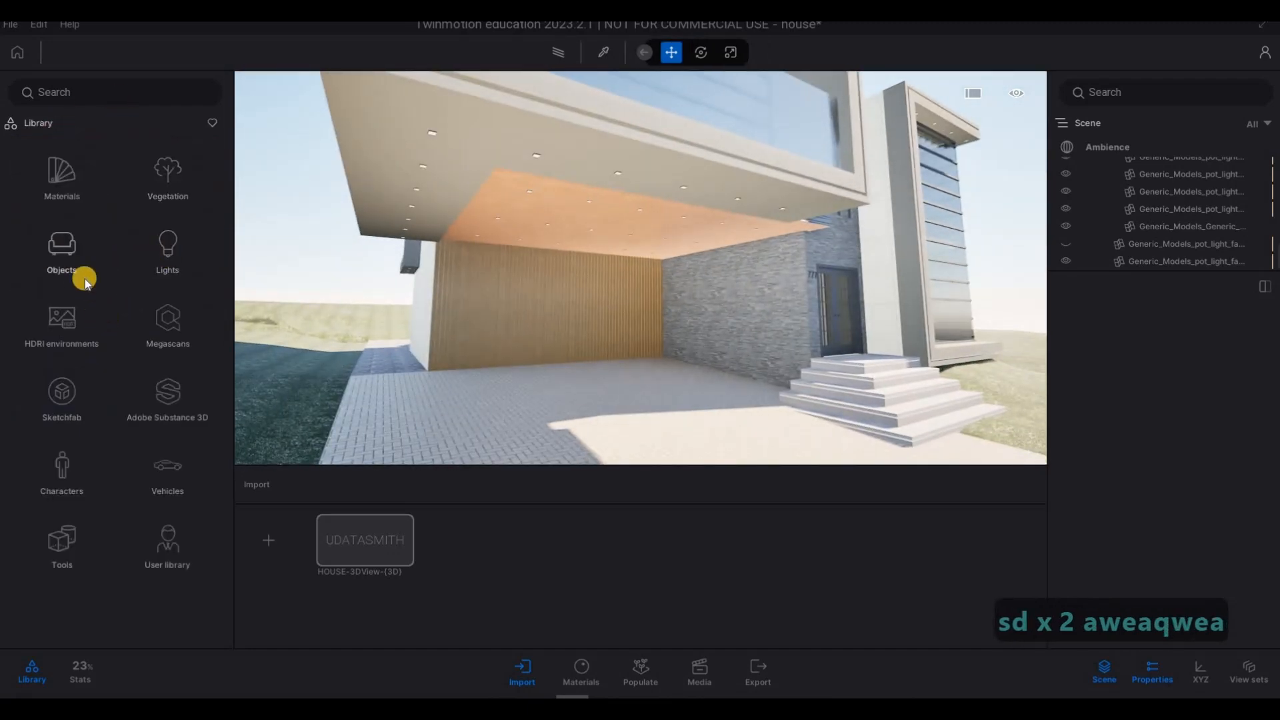
{"action": "left_click", "coordinate": [56, 192]}
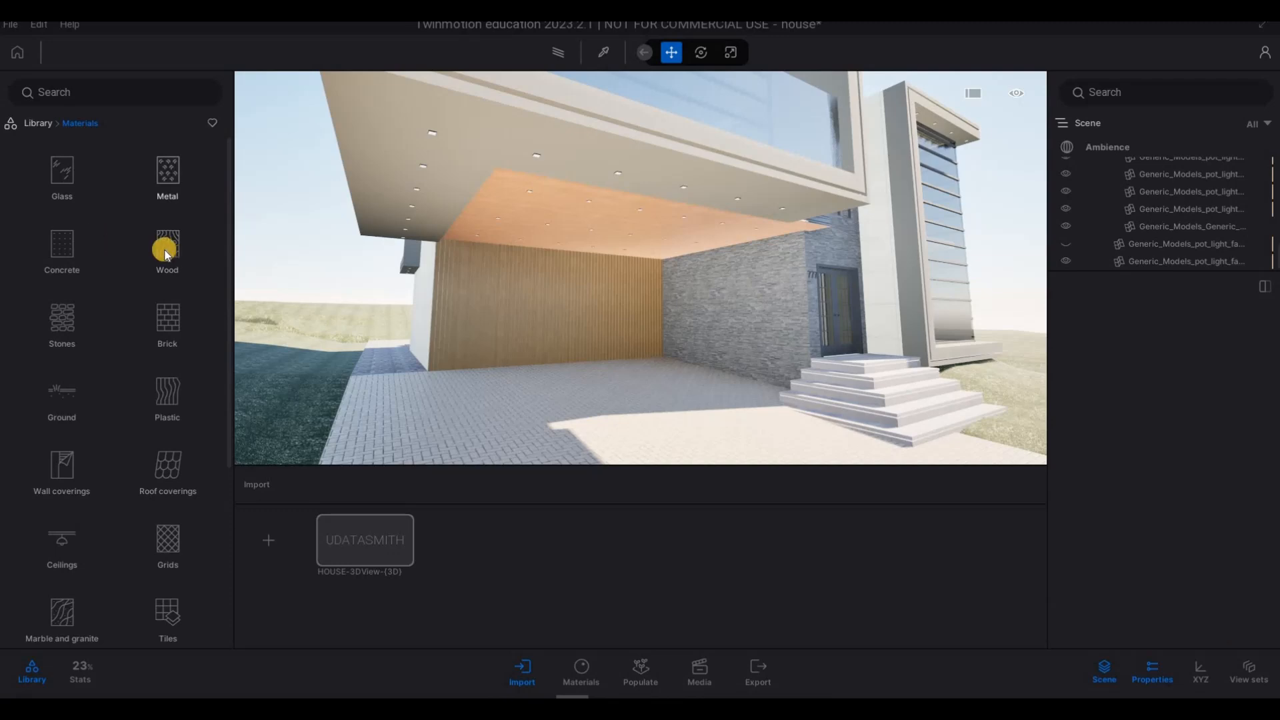
{"action": "left_click", "coordinate": [138, 242]}
{"action": "scroll", "coordinate": [71, 379], "scroll_direction": "down", "scroll_amount": 3}
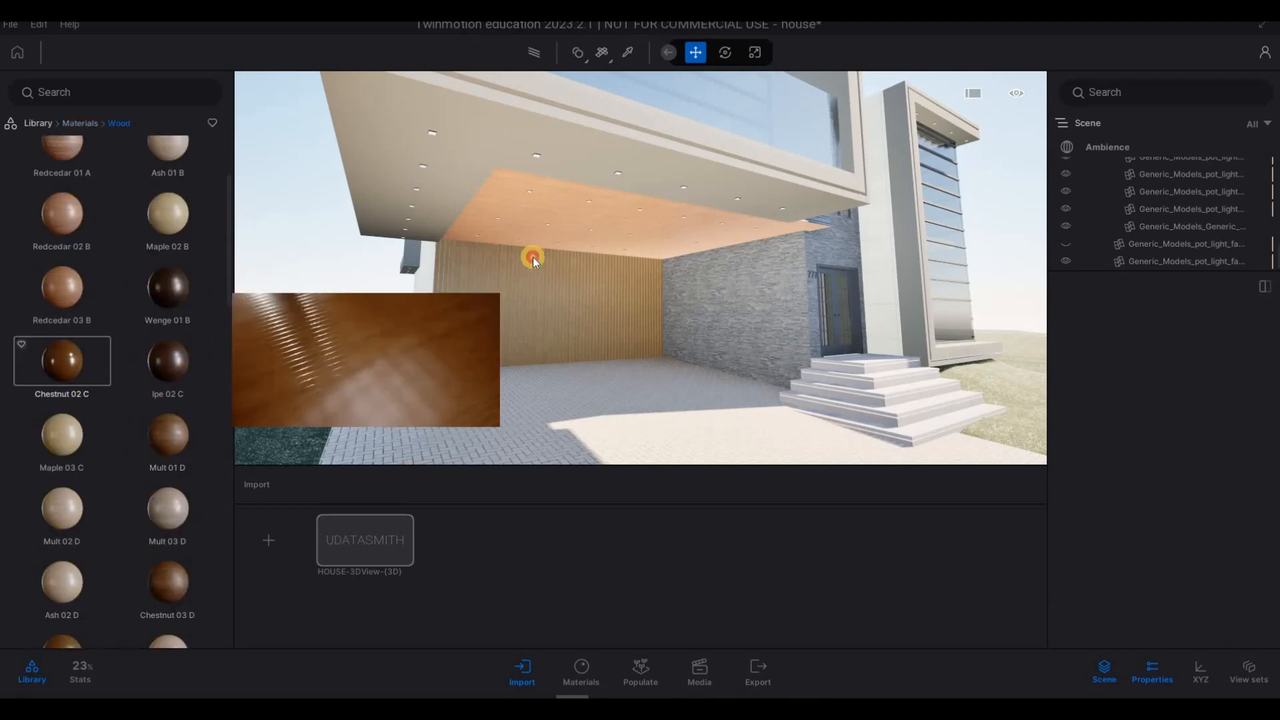
{"action": "left_click_drag", "start_coordinate": [533, 258], "coordinate": [542, 227]}
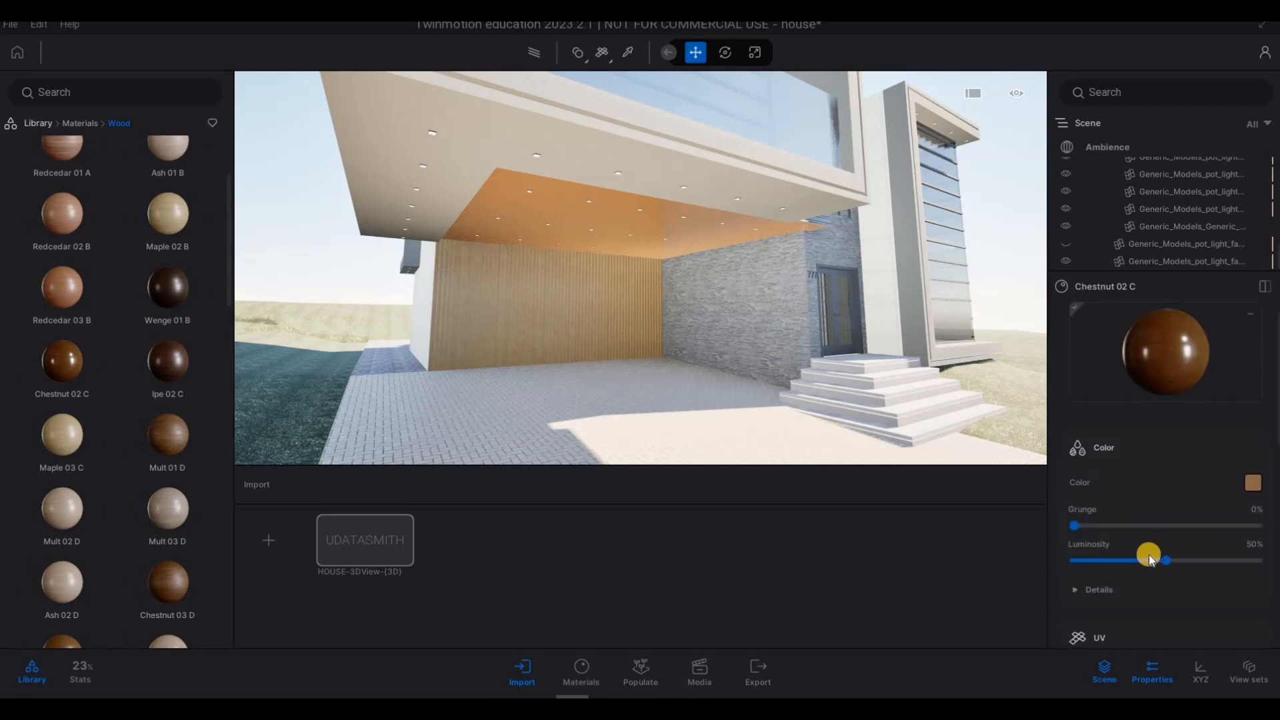
{"action": "scroll", "coordinate": [1133, 586], "scroll_direction": "down", "scroll_amount": 2}
{"action": "left_click", "coordinate": [1167, 592]}
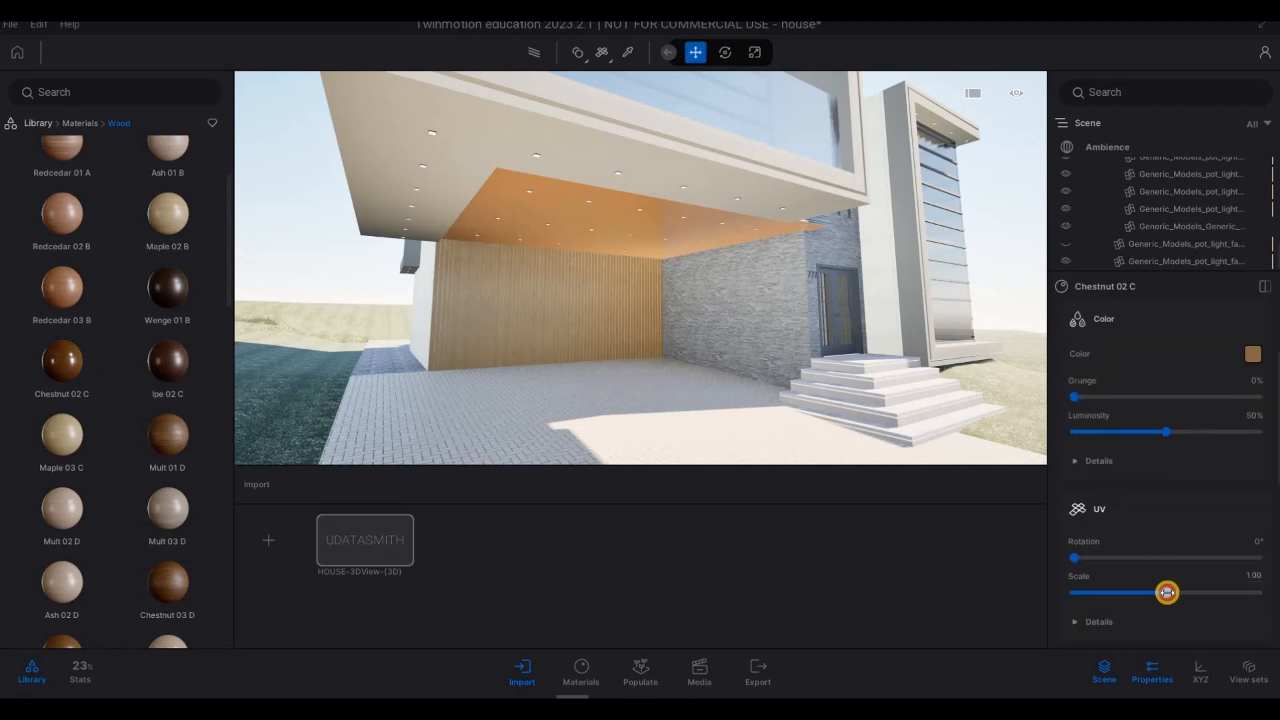
Apply the Wenge 01 B wood material to the recessed garage ceiling and set its UV scale to about 3.23
{"action": "left_click_drag", "start_coordinate": [182, 288], "coordinate": [558, 225]}
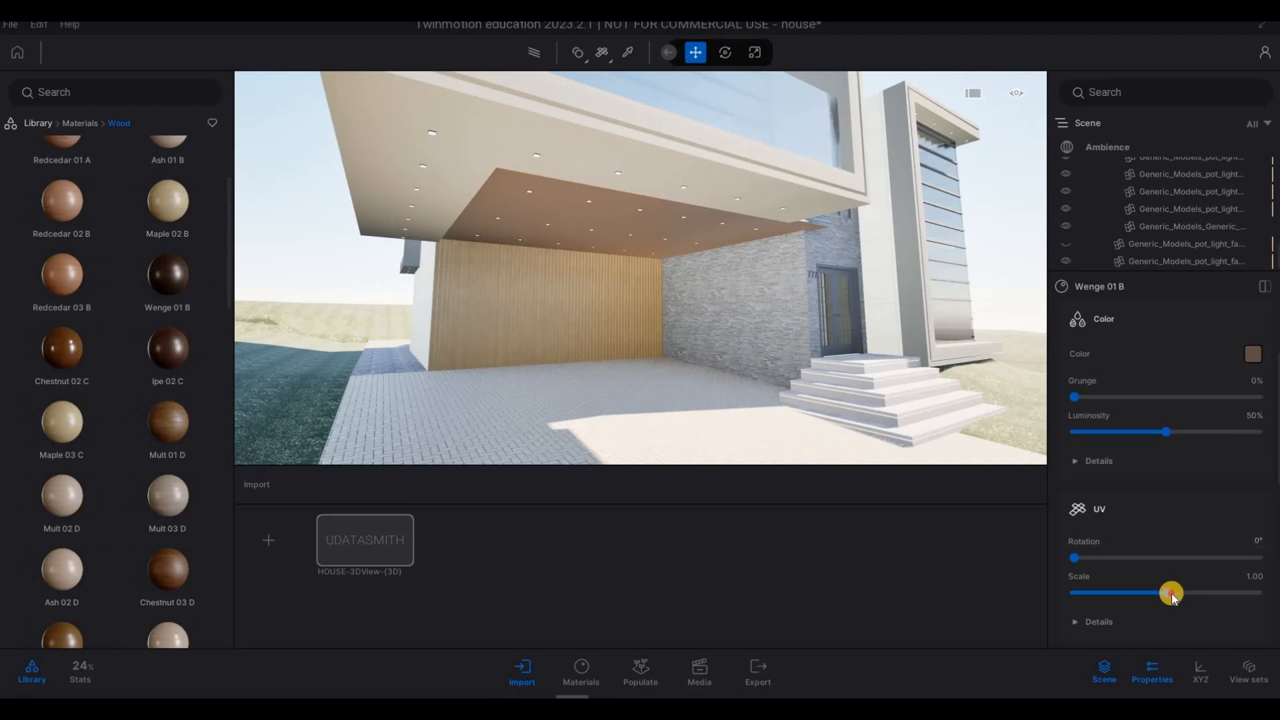
{"action": "left_click", "coordinate": [1190, 594]}
{"action": "key", "text": "a"}
{"action": "key", "text": "w"}
{"action": "key", "text": "a"}
{"action": "key", "text": "w"}
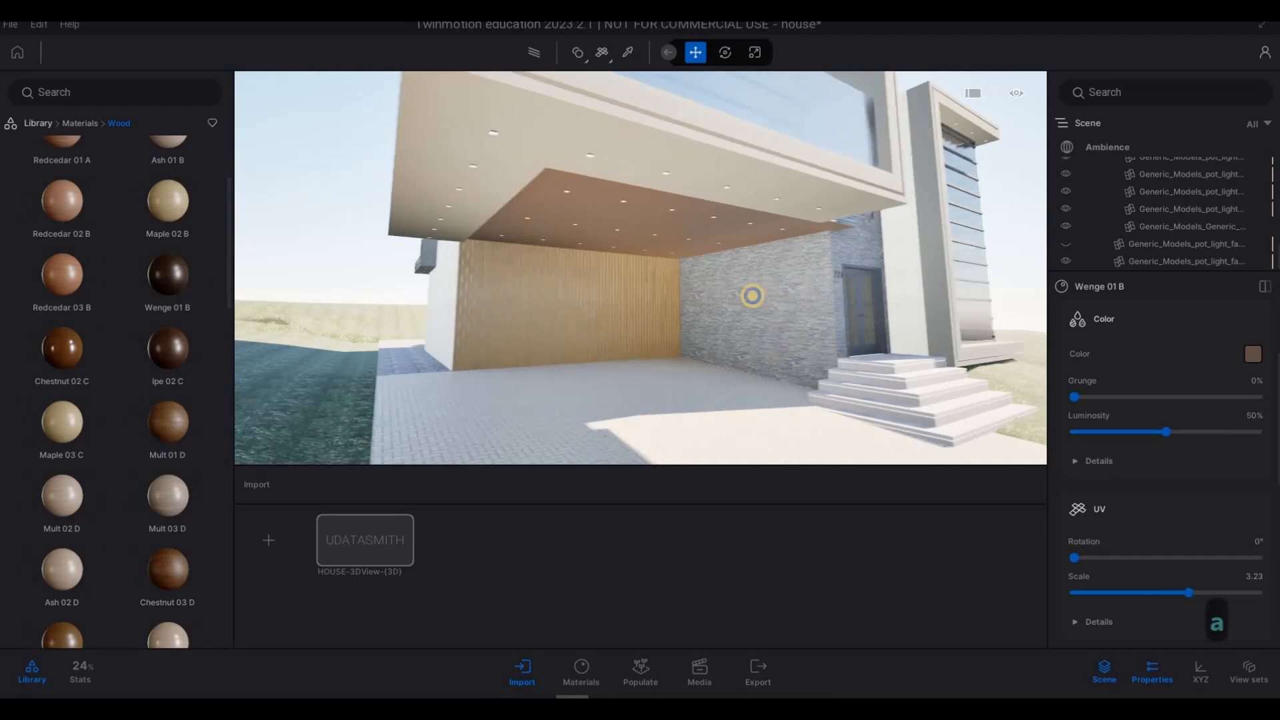
{"action": "key", "text": "d"}
{"action": "key", "text": "s"}
{"action": "key", "text": "d"}
{"action": "key", "text": "s"}
{"action": "key", "text": "a"}
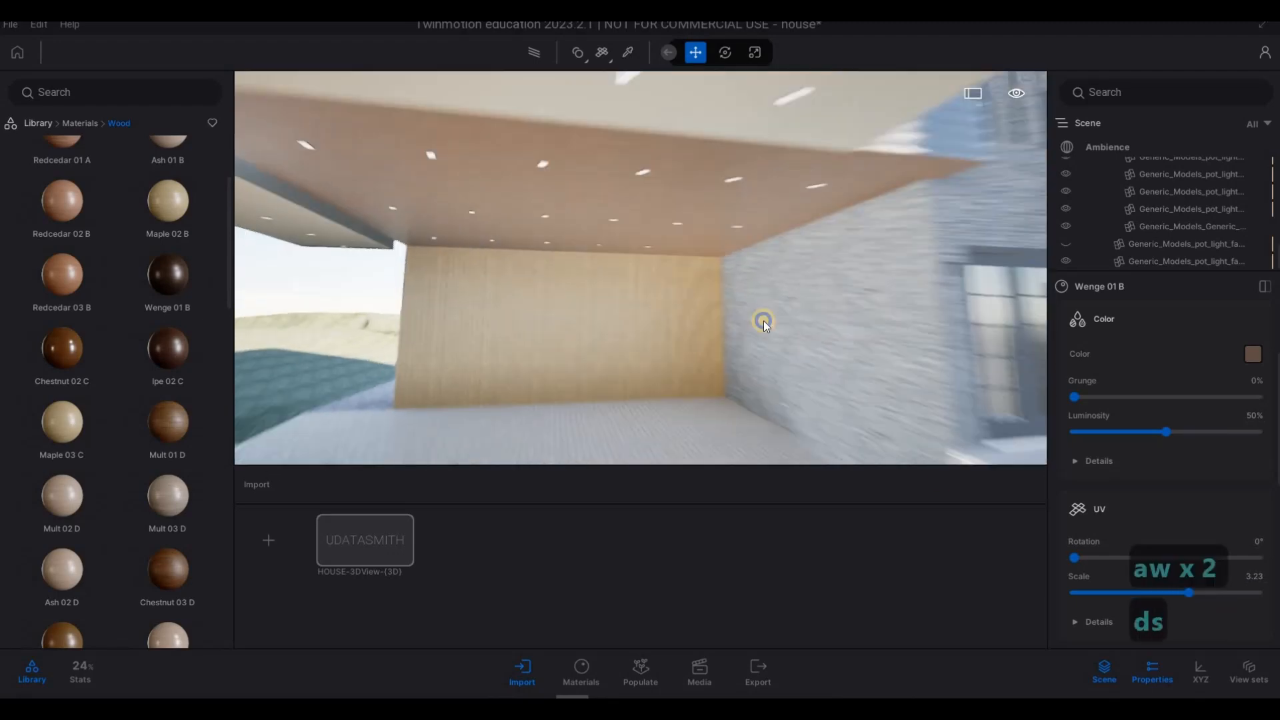
Examine the garage, the upper balcony overhang and the front facade from near and far viewpoints
{"action": "key", "text": "Escape"}
{"action": "key", "text": "Escape"}
{"action": "key", "text": "a"}
{"action": "key", "text": "s"}
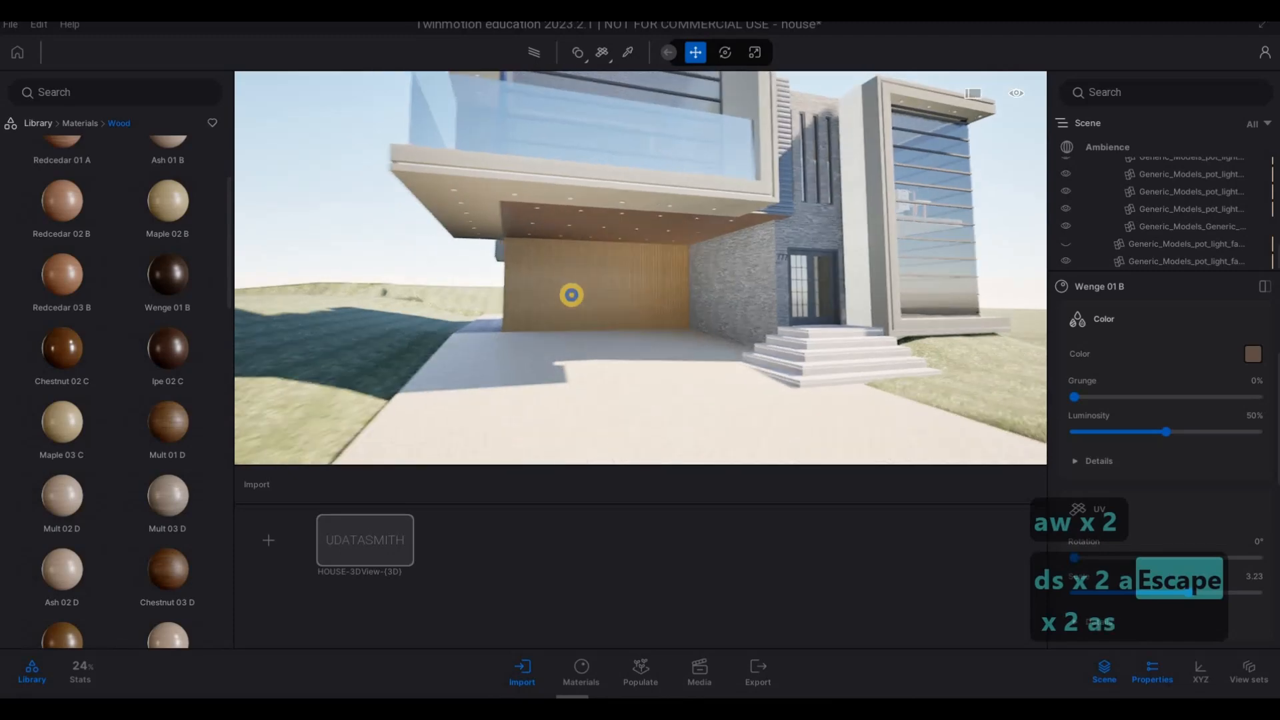
{"action": "key", "text": "a"}
{"action": "key", "text": "s"}
{"action": "key", "text": "d"}
{"action": "key", "text": "s"}
{"action": "key", "text": "d"}
{"action": "key", "text": "a"}
{"action": "key", "text": "a"}
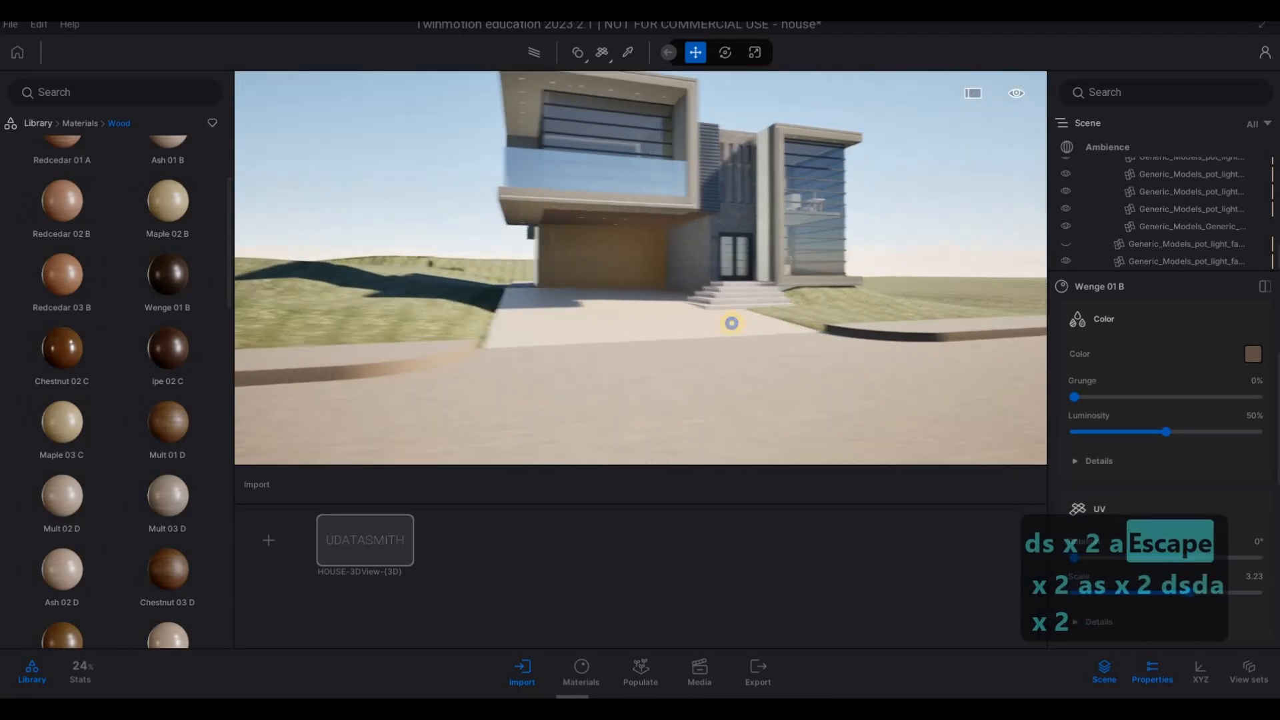
{"action": "key", "text": "d"}
{"action": "key", "text": "a"}
{"action": "key", "text": "a"}
{"action": "key", "text": "a"}
{"action": "key", "text": "a"}
{"action": "key", "text": "a"}
{"action": "key", "text": "a"}
{"action": "key", "text": "a"}
{"action": "key", "text": "d"}
{"action": "key", "text": "q"}
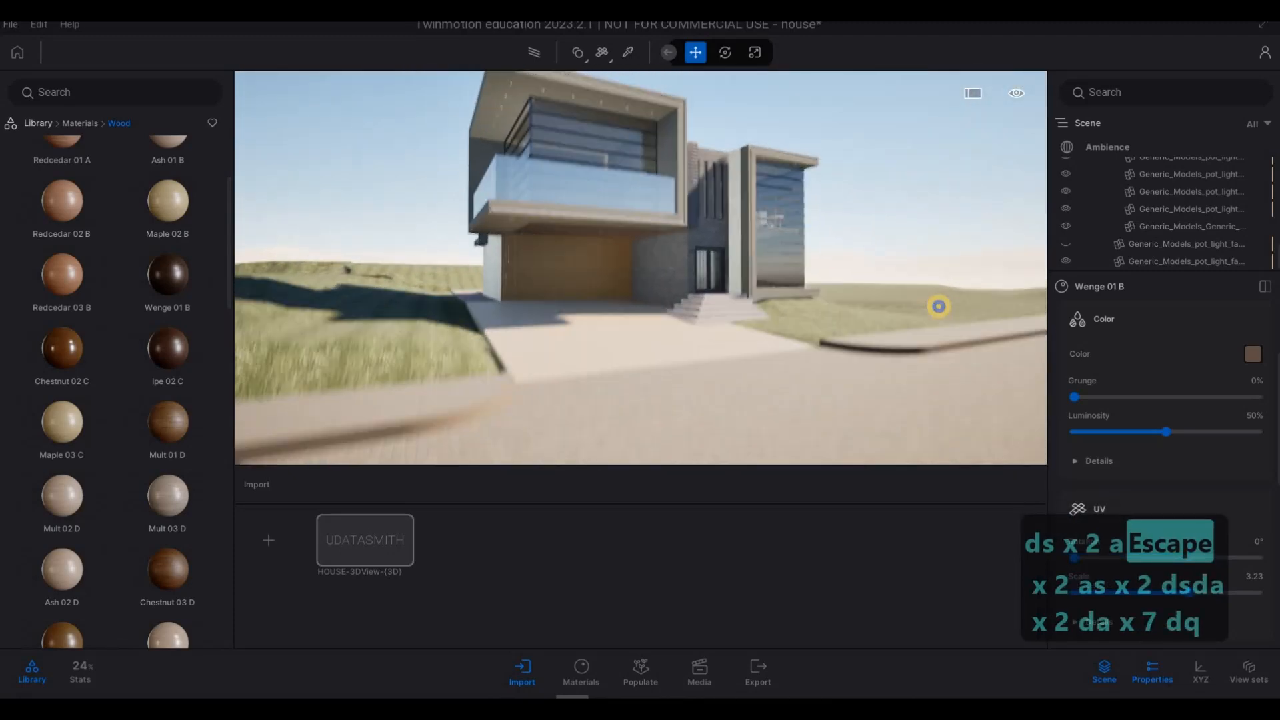
{"action": "key", "text": "a"}
{"action": "key", "text": "w"}
{"action": "key", "text": "w"}
{"action": "key", "text": "q"}
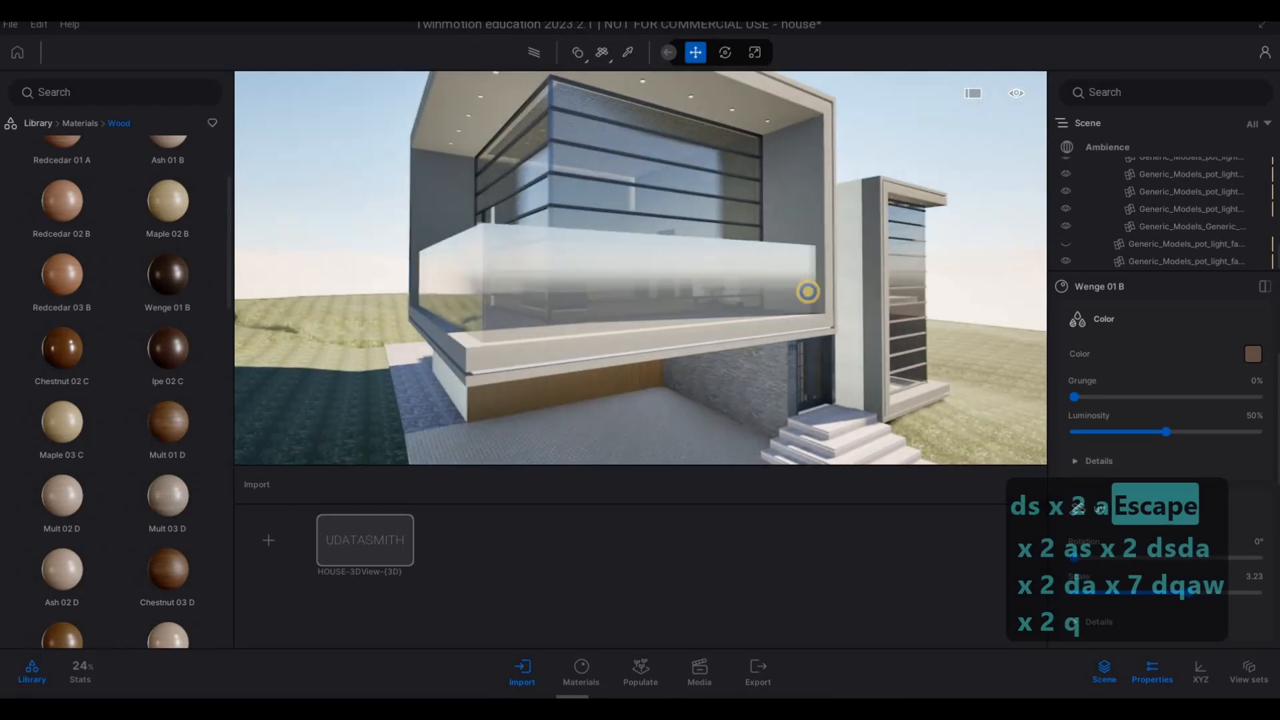
{"action": "key", "text": "w"}
{"action": "key", "text": "w"}
{"action": "key", "text": "q"}
{"action": "key", "text": "s"}
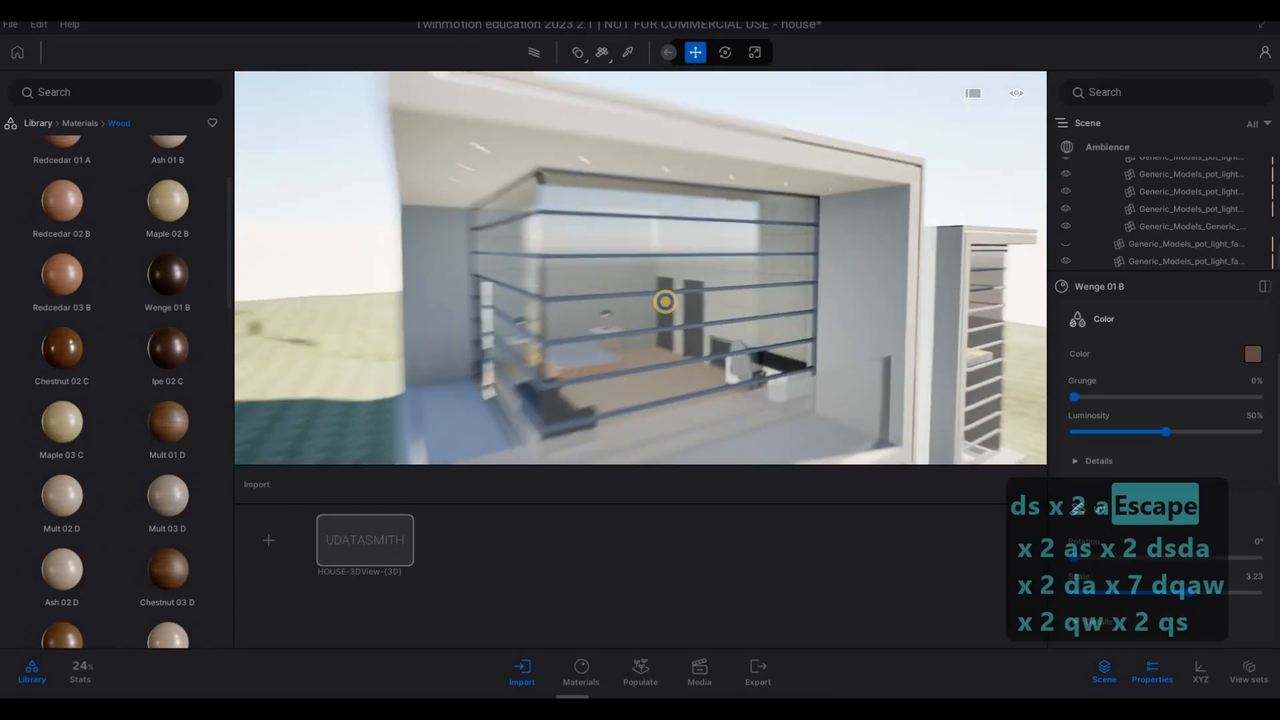
{"action": "key", "text": "e"}
{"action": "key", "text": "d"}
{"action": "key", "text": "s"}
{"action": "key", "text": "e"}
{"action": "key", "text": "a"}
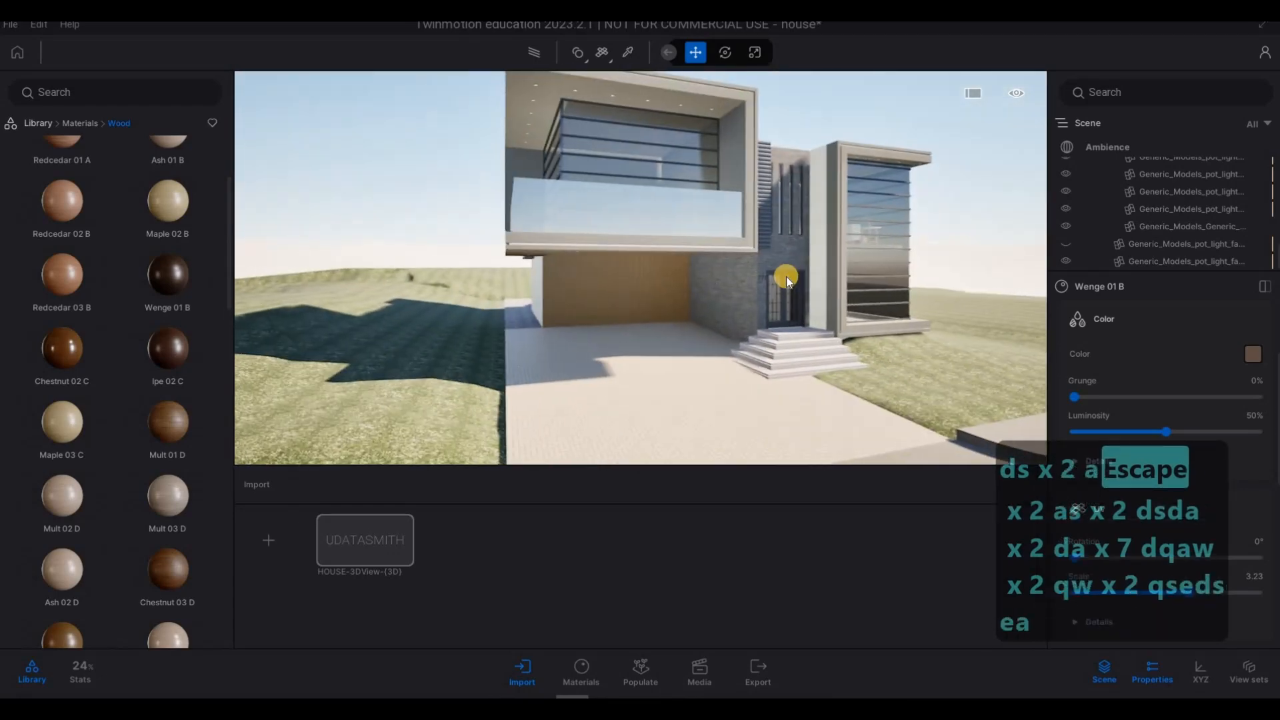
{"action": "key", "text": "F1"}
{"action": "key", "text": "F1"}
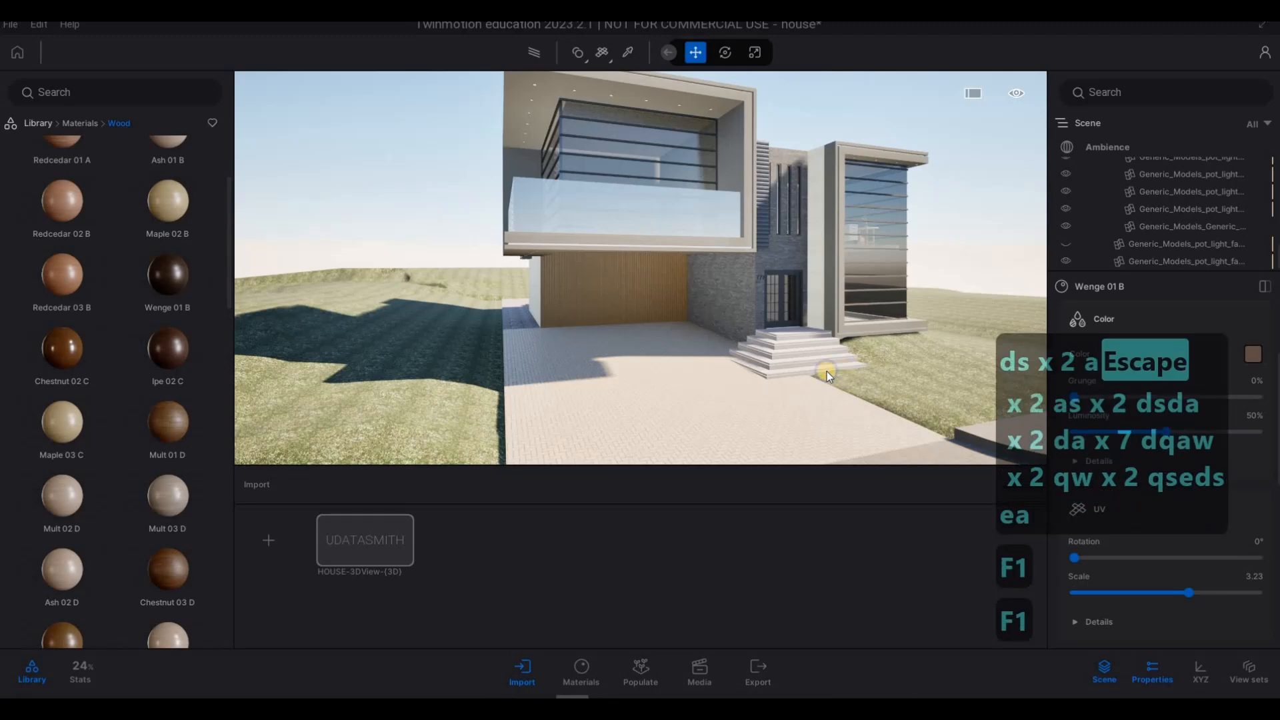
Pick the Neon 01 light strips under the entrance stair treads and set their glow to about 15328 nit
{"action": "key", "text": "d"}
{"action": "key", "text": "w"}
{"action": "key", "text": "e"}
{"action": "key", "text": "q"}
{"action": "key", "text": "w"}
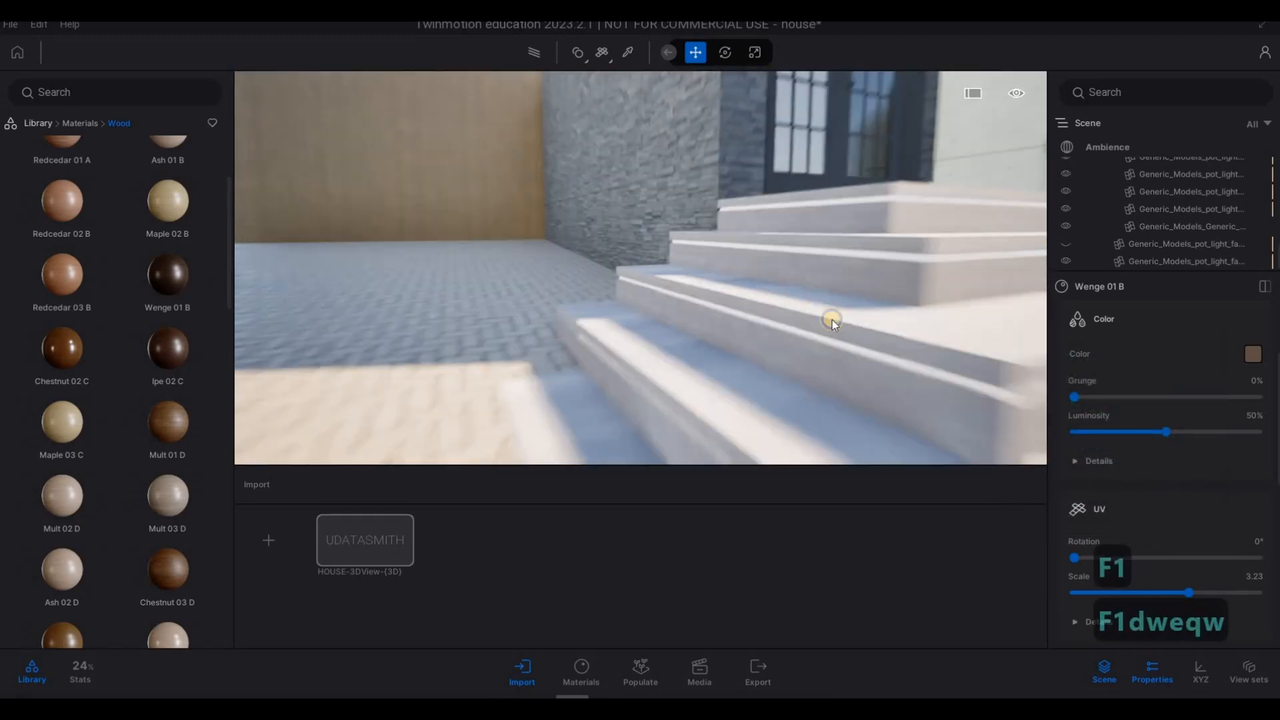
{"action": "key", "text": "w"}
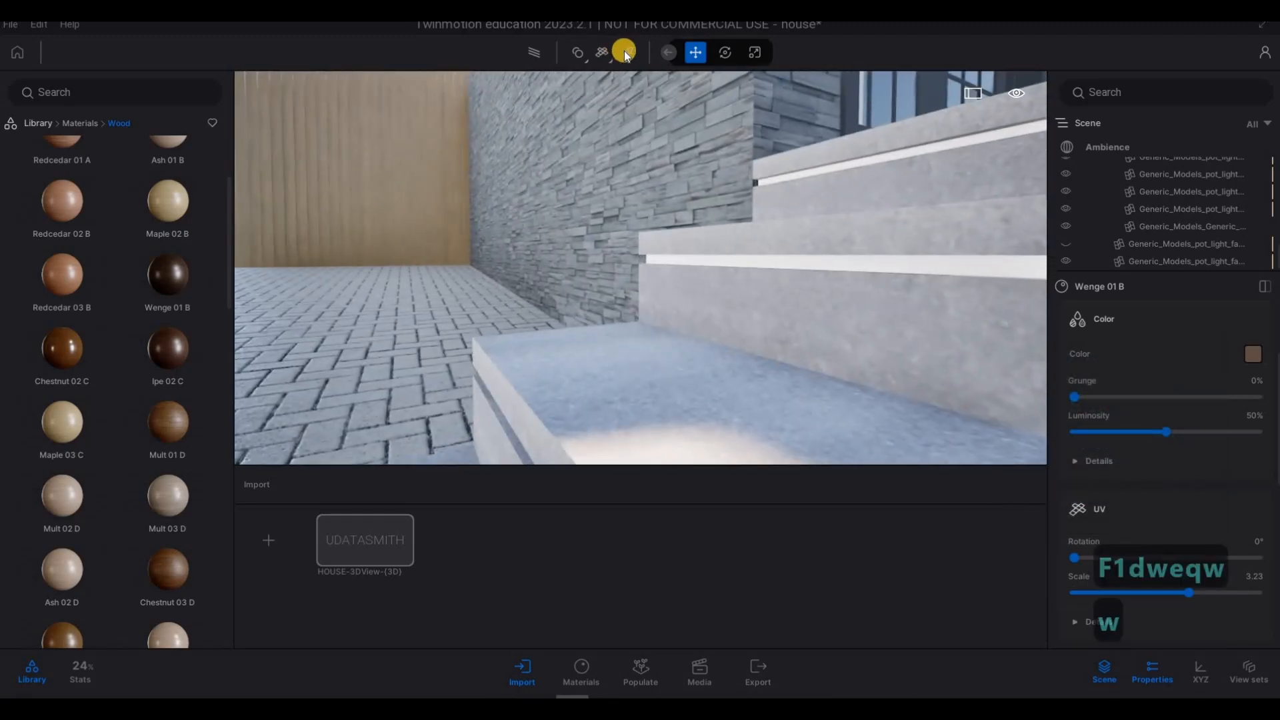
{"action": "left_click", "coordinate": [625, 53]}
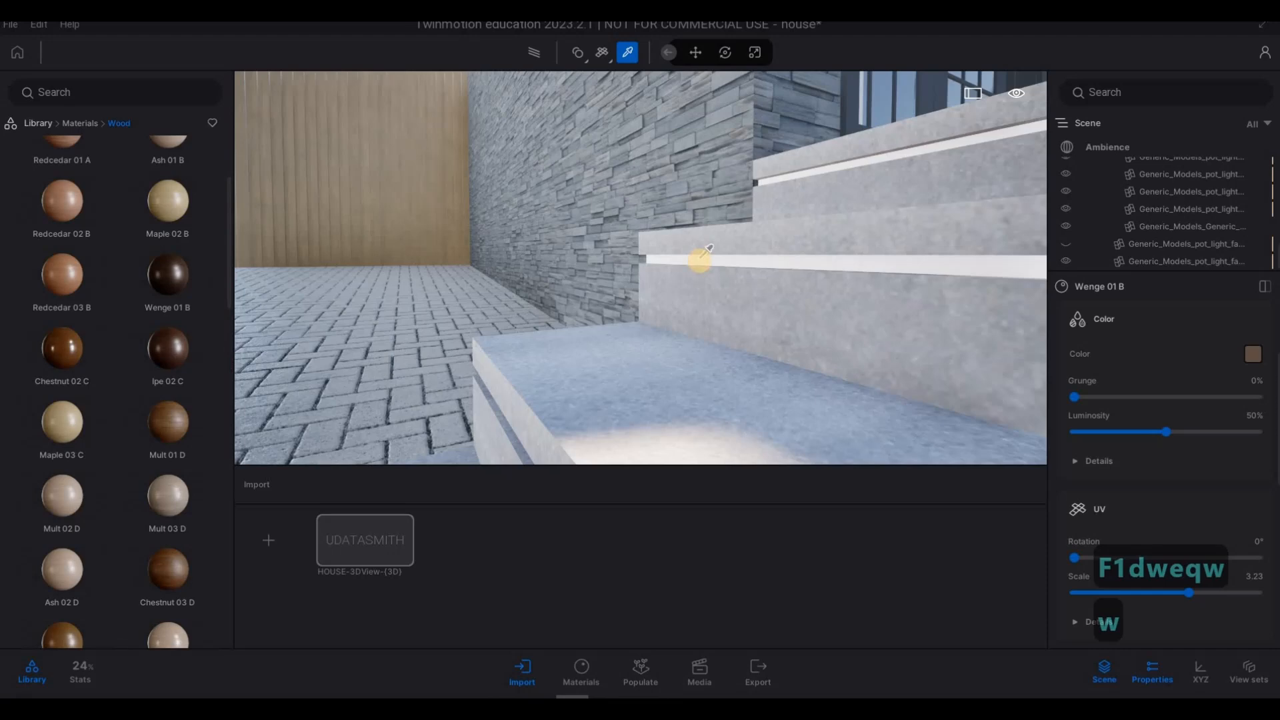
{"action": "left_click", "coordinate": [700, 256]}
{"action": "left_click_drag", "start_coordinate": [1185, 377], "coordinate": [1103, 426]}
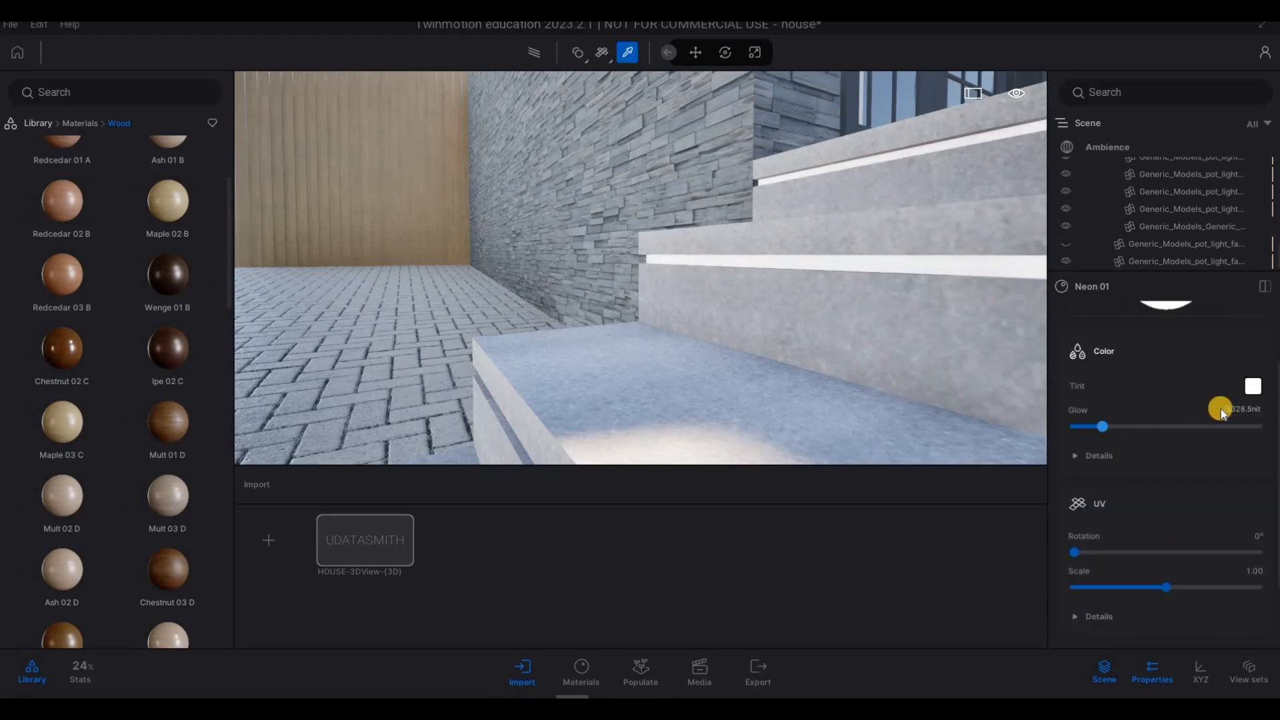
Check the garage lighting up close and the whole front of the house from the street
{"action": "key", "text": "q"}
{"action": "key", "text": "s"}
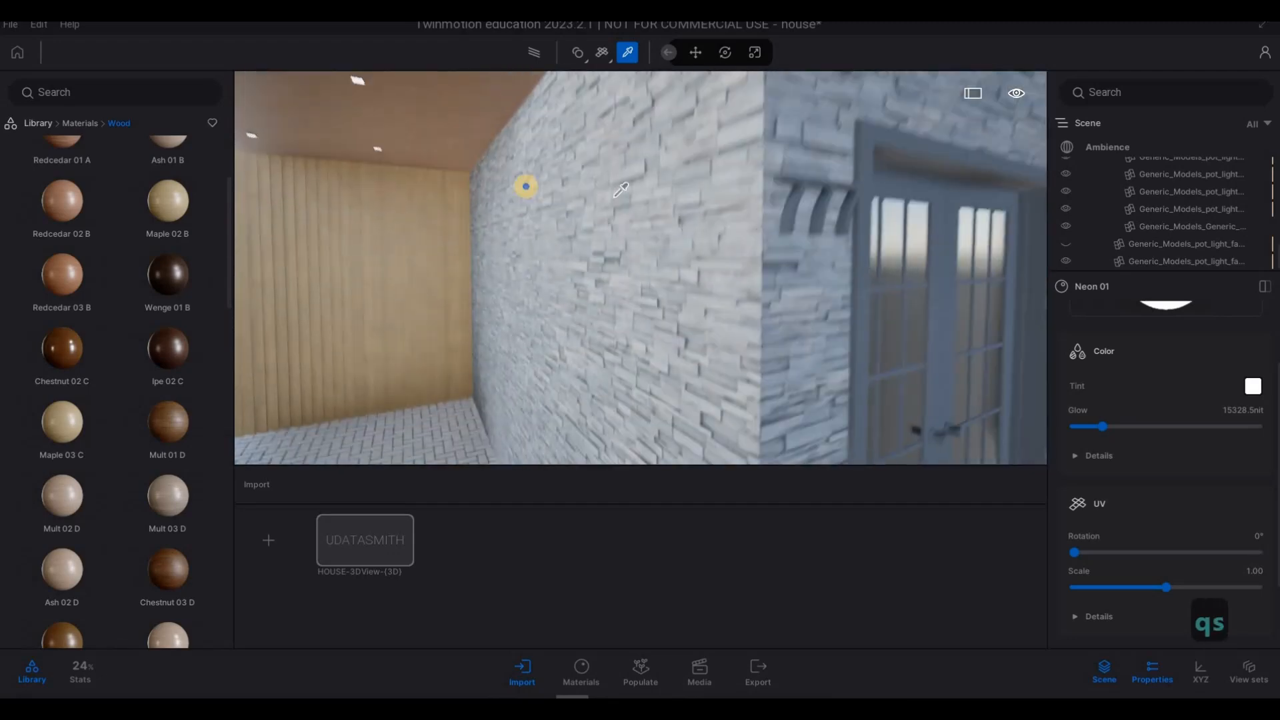
{"action": "key", "text": "s"}
{"action": "key", "text": "a"}
{"action": "key", "text": "e"}
{"action": "key", "text": "q"}
{"action": "key", "text": "s"}
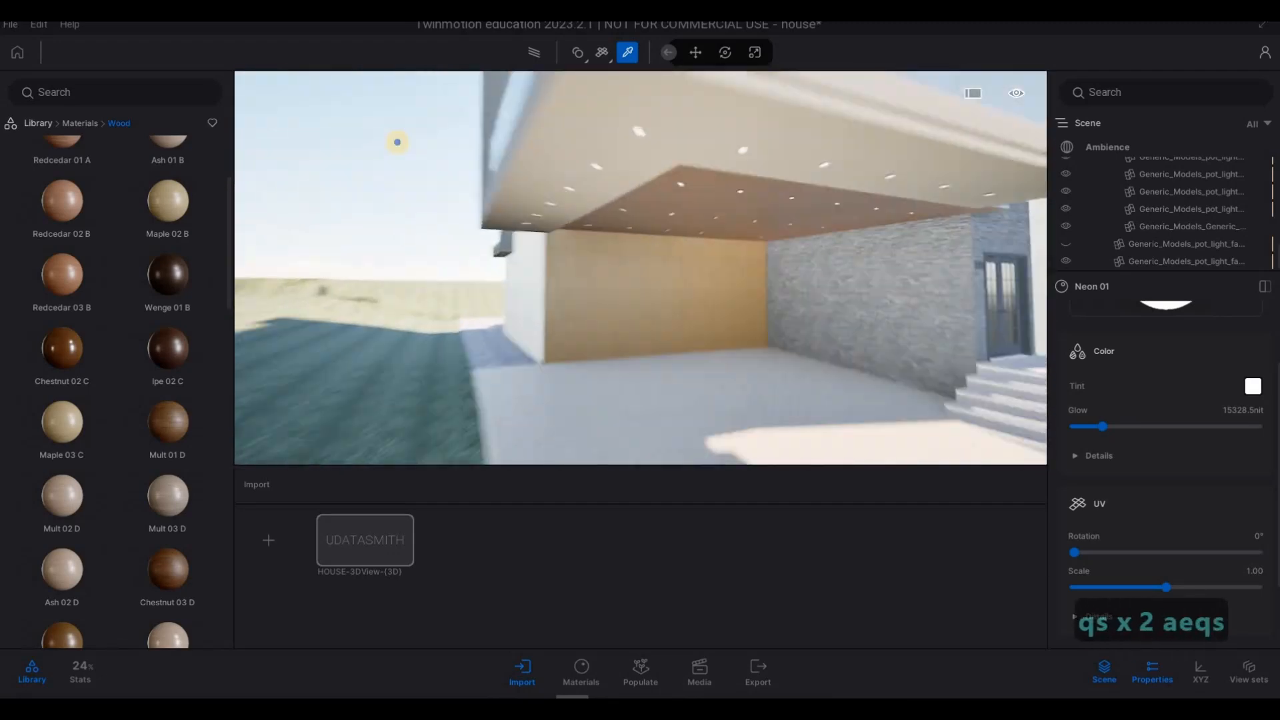
{"action": "key", "text": "d"}
{"action": "key", "text": "d"}
{"action": "key", "text": "d"}
{"action": "key", "text": "d"}
{"action": "key", "text": "a"}
{"action": "key", "text": "w"}
{"action": "key", "text": "s"}
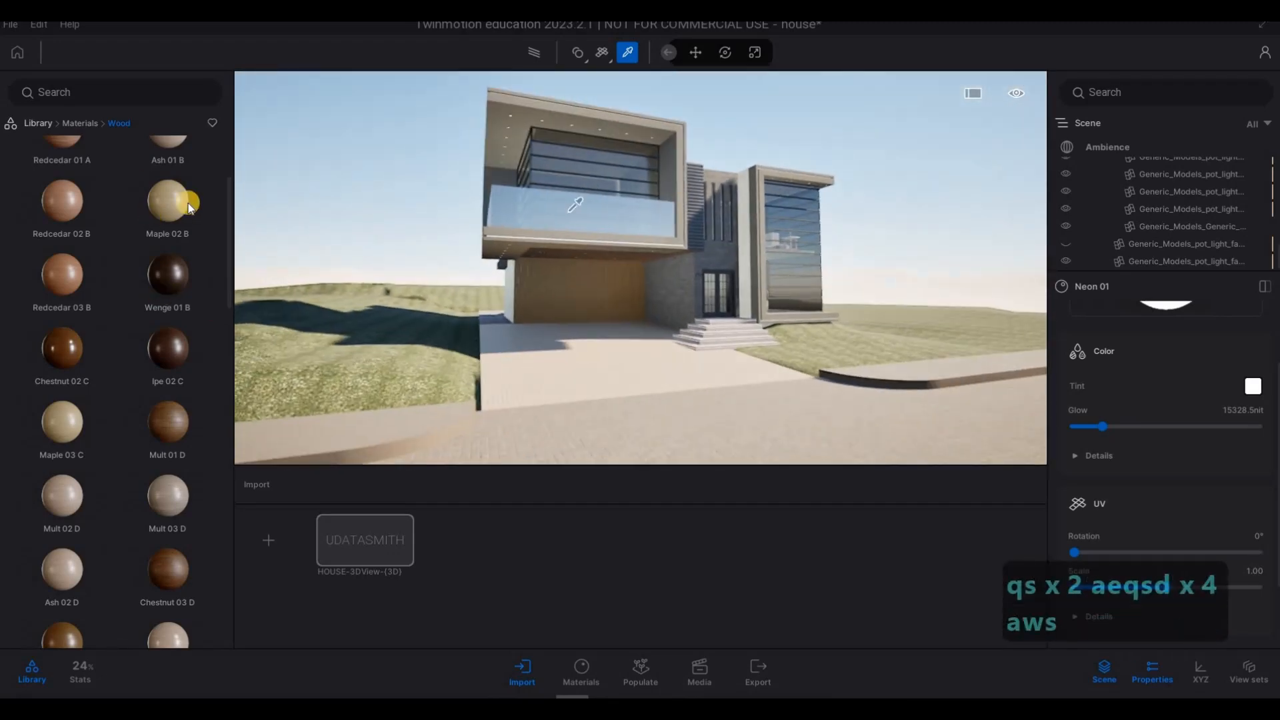
{"action": "left_click_drag", "start_coordinate": [174, 200], "coordinate": [644, 319]}
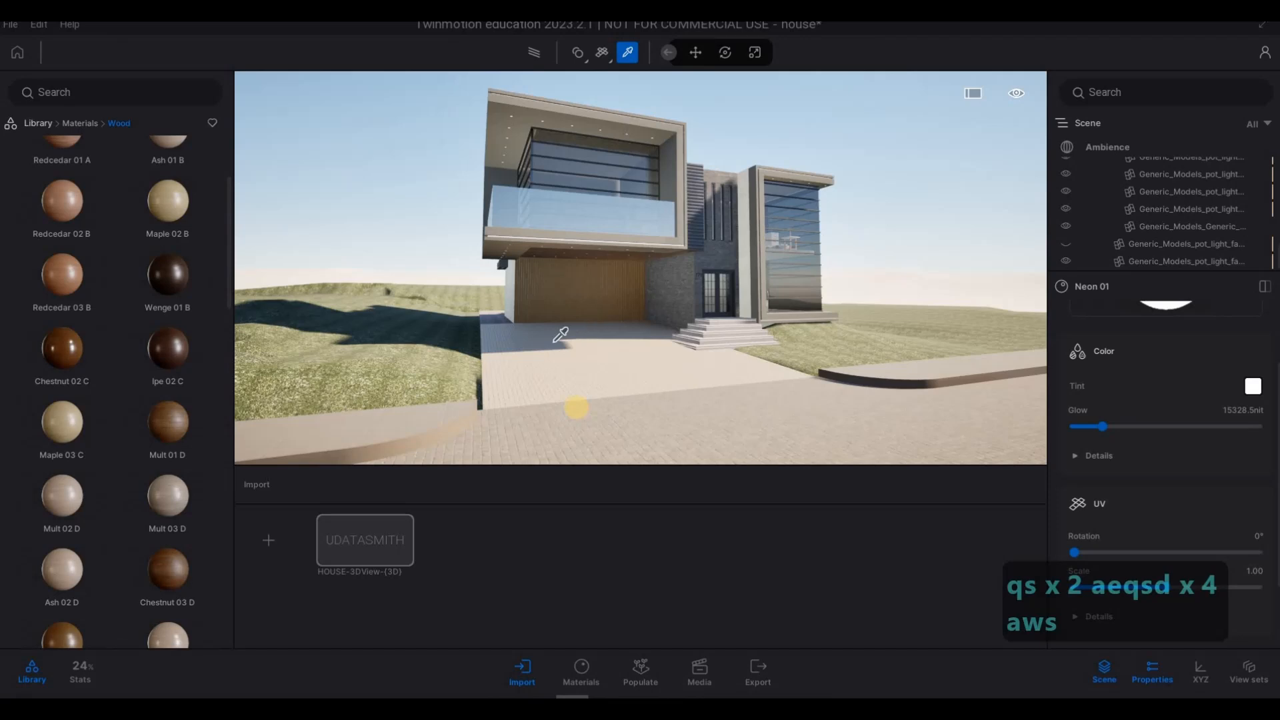